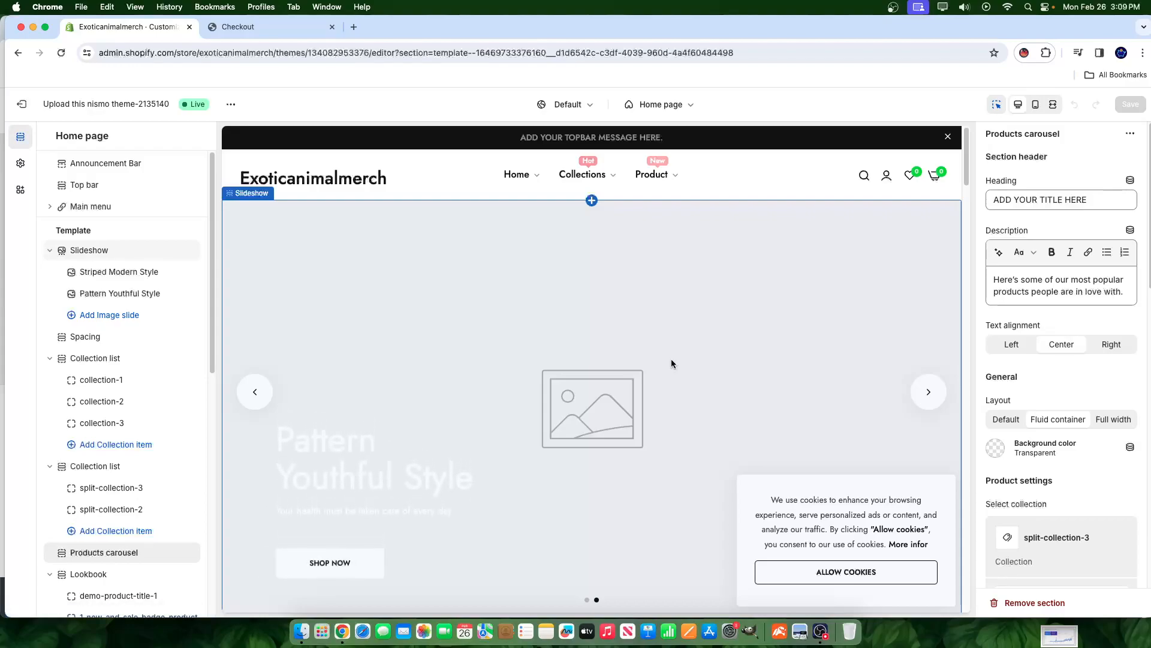
# - Exit the theme editor, browse the Products and Collections lists, and return to Online Store Themes
pyautogui.click(21, 104)
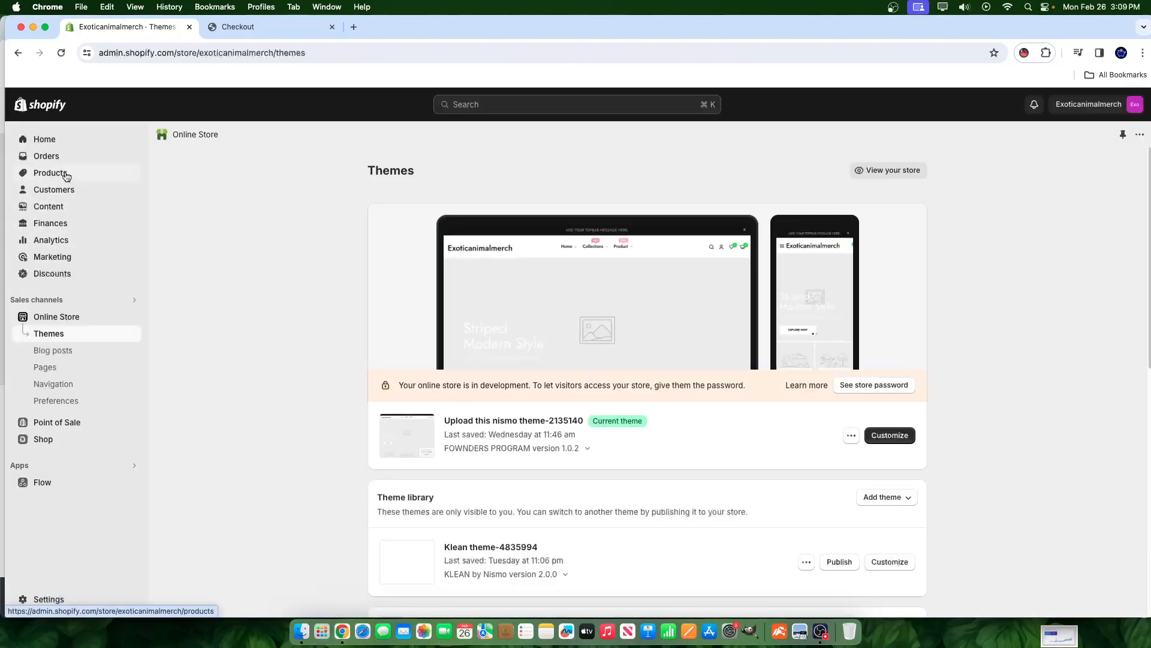
pyautogui.click(68, 176)
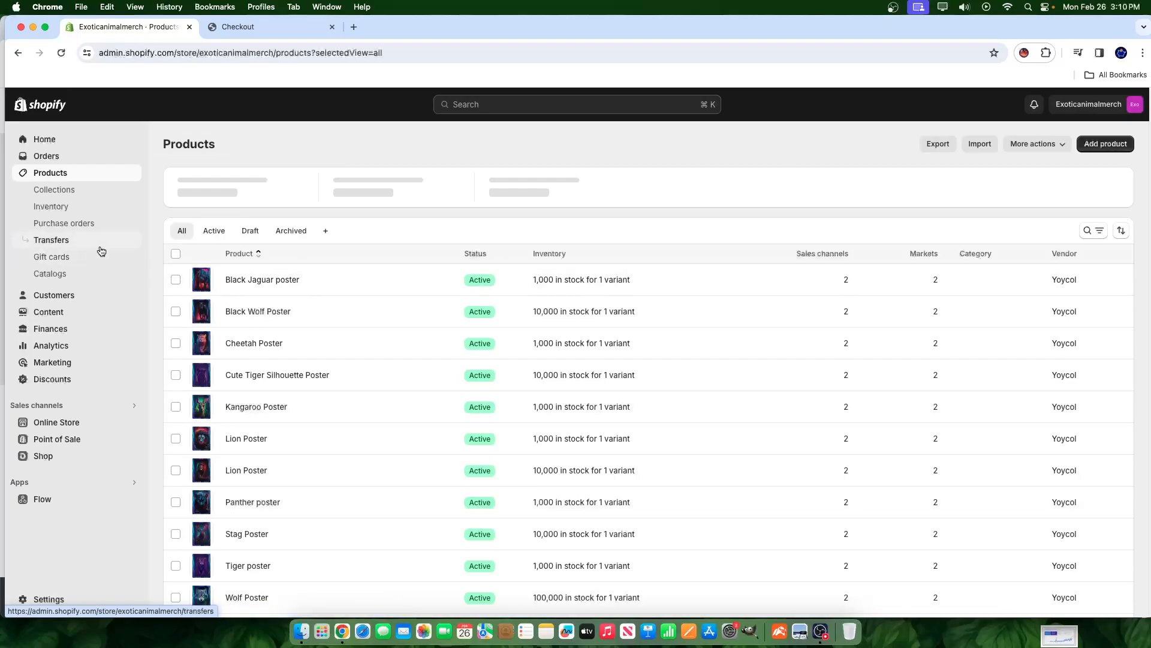
pyautogui.click(57, 190)
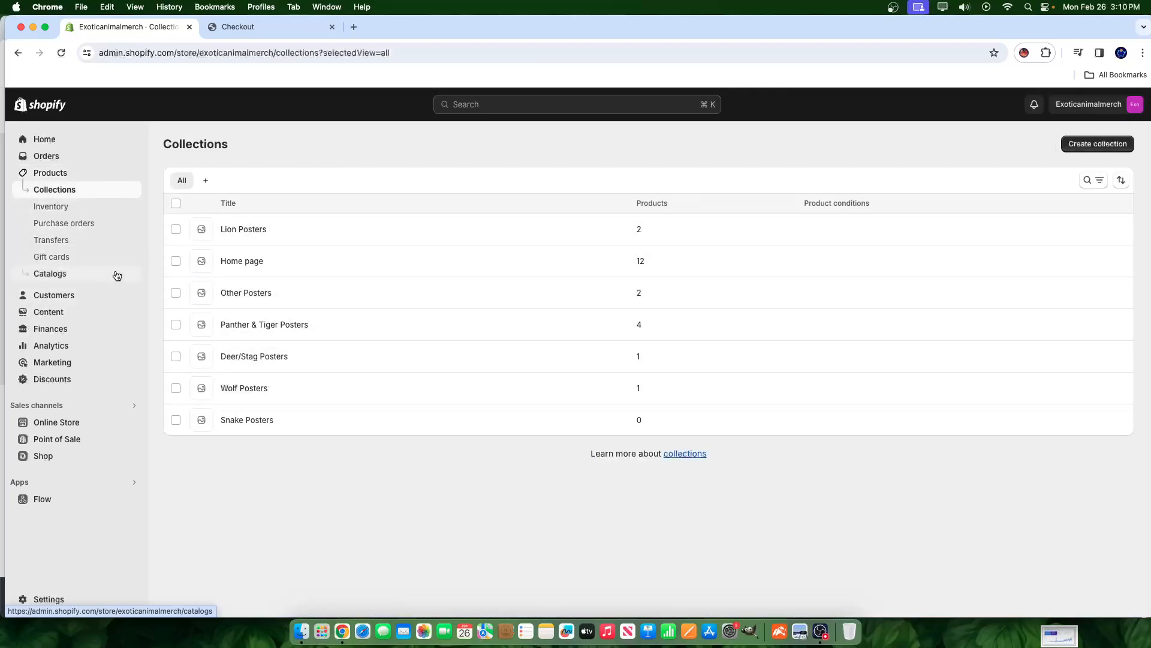
pyautogui.click(55, 422)
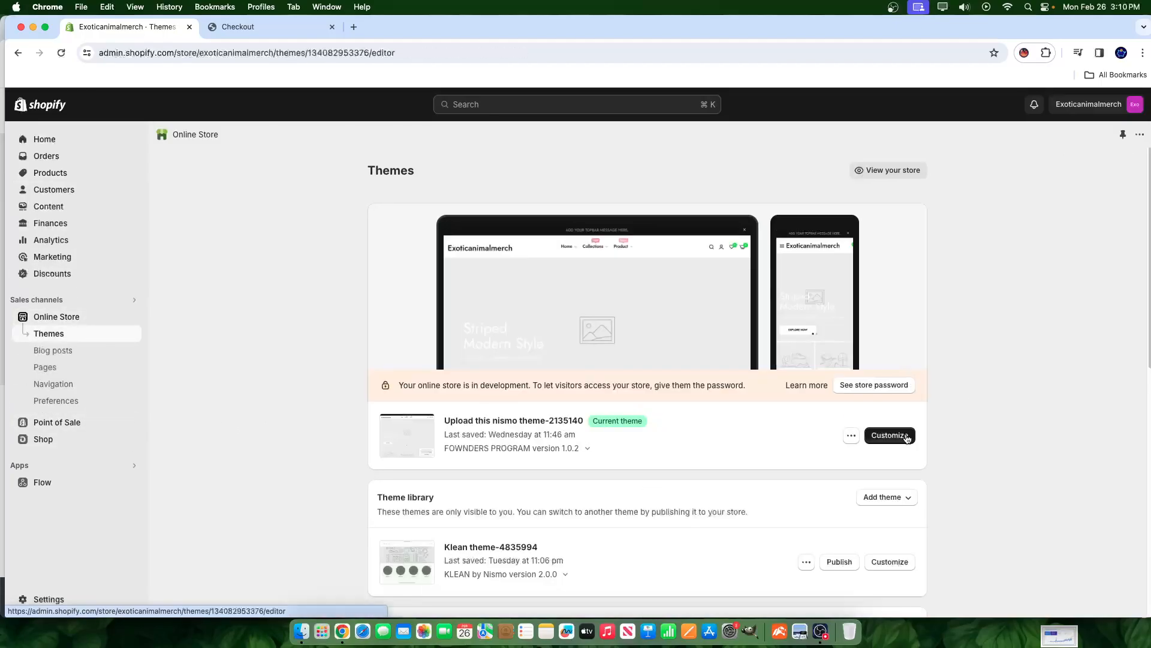
pyautogui.click(900, 437)
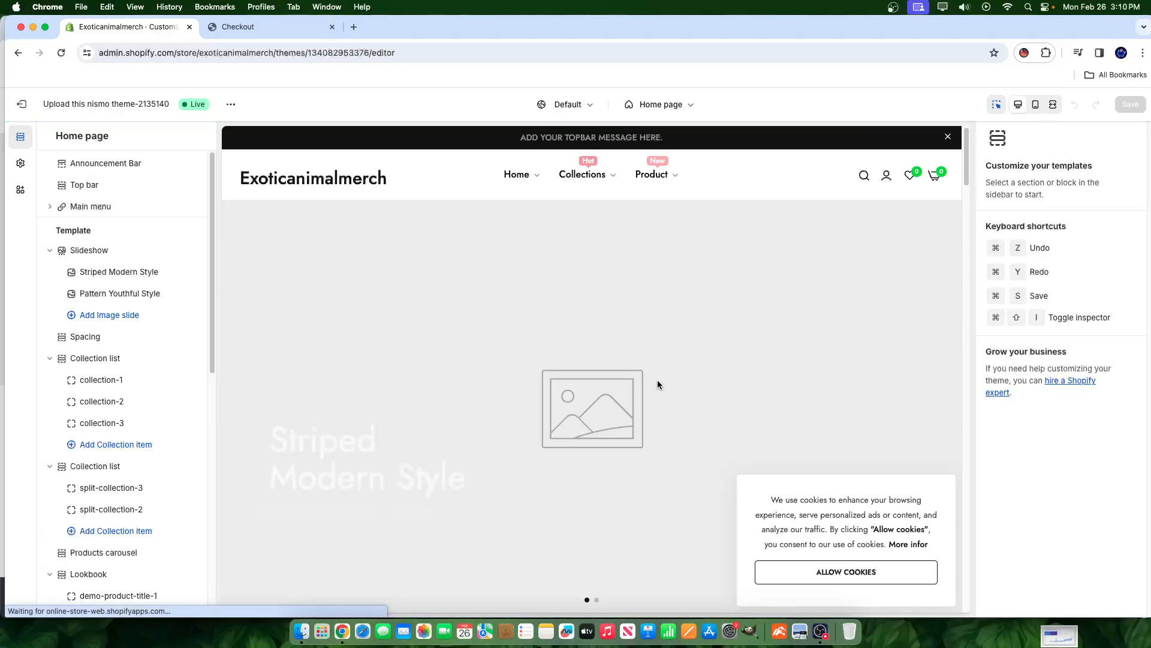
pyautogui.scroll(-15, 659, 396)
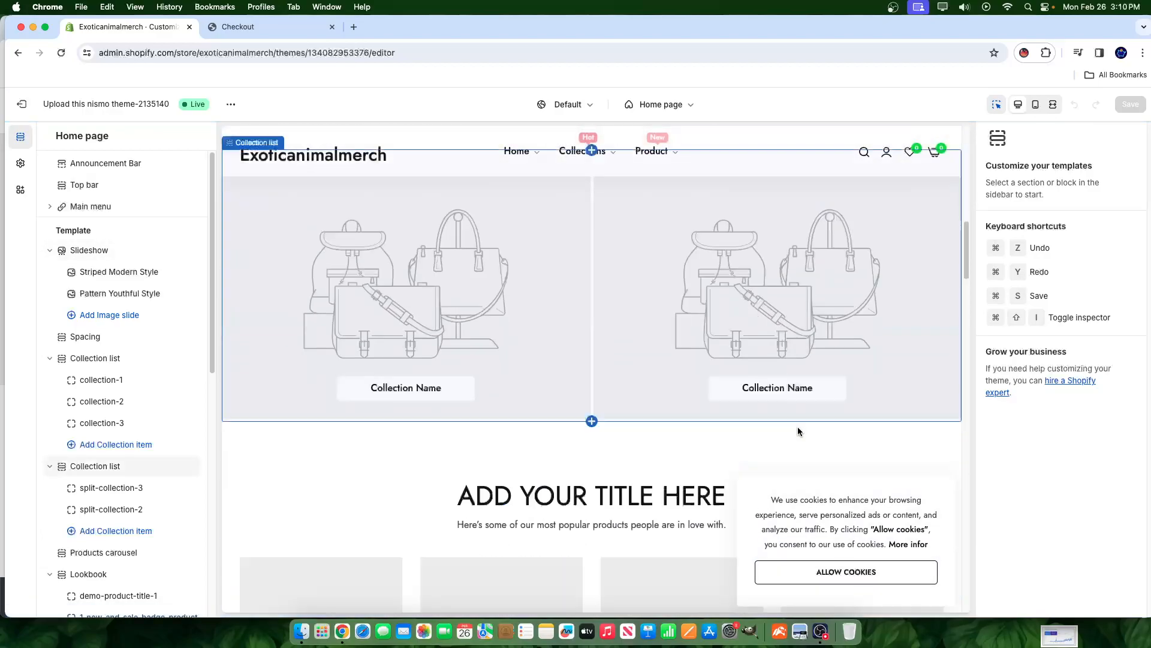
pyautogui.click(659, 104)
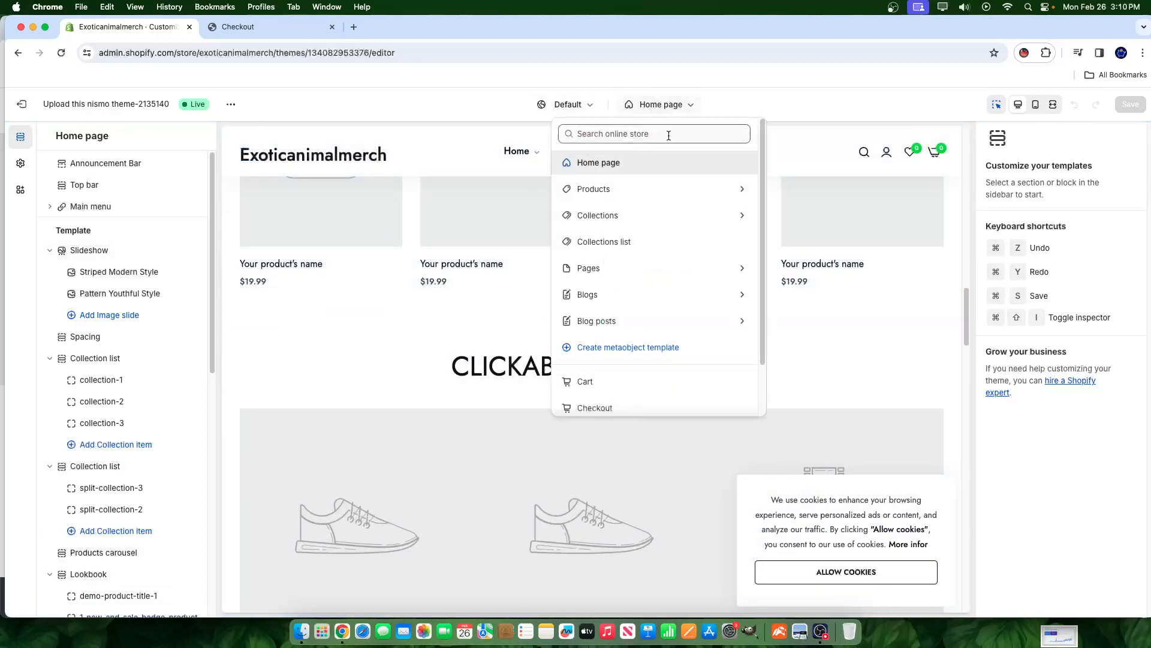
pyautogui.click(597, 189)
pyautogui.click(600, 191)
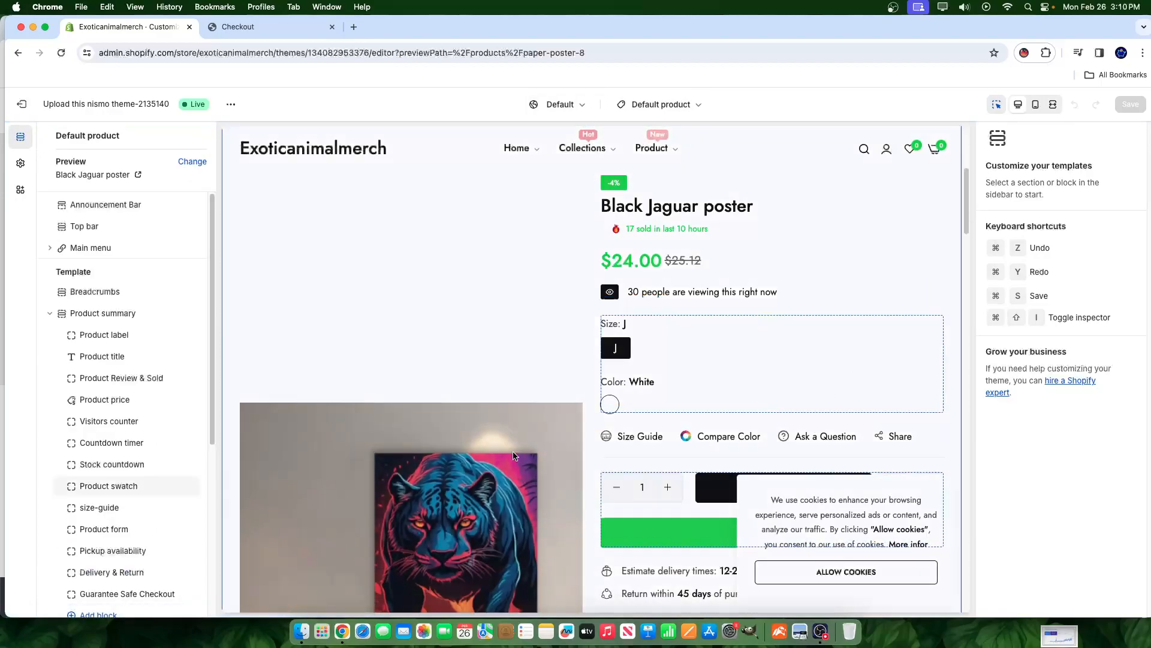
pyautogui.click(818, 563)
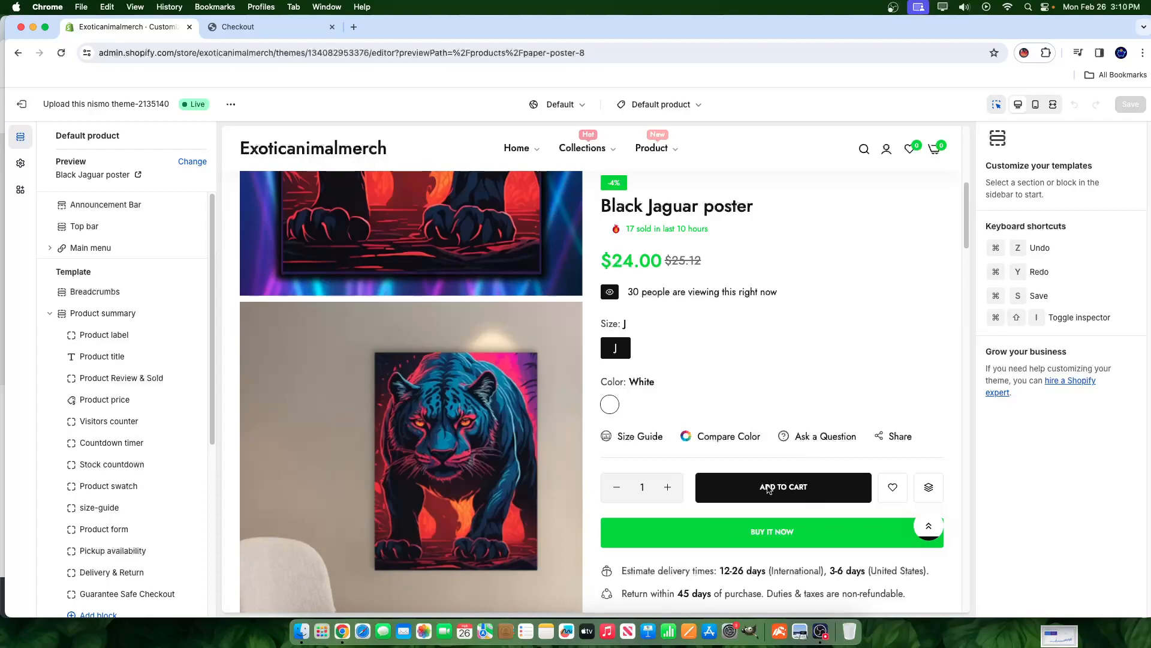
pyautogui.scroll(7, 789, 493)
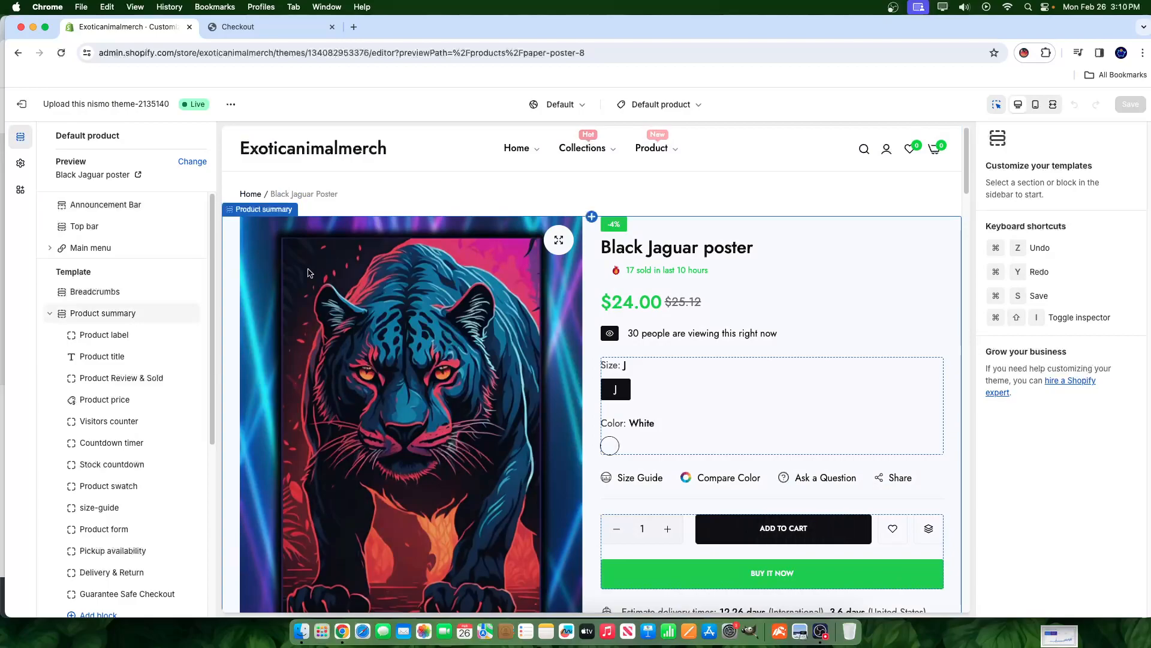
pyautogui.scroll(-10, 311, 261)
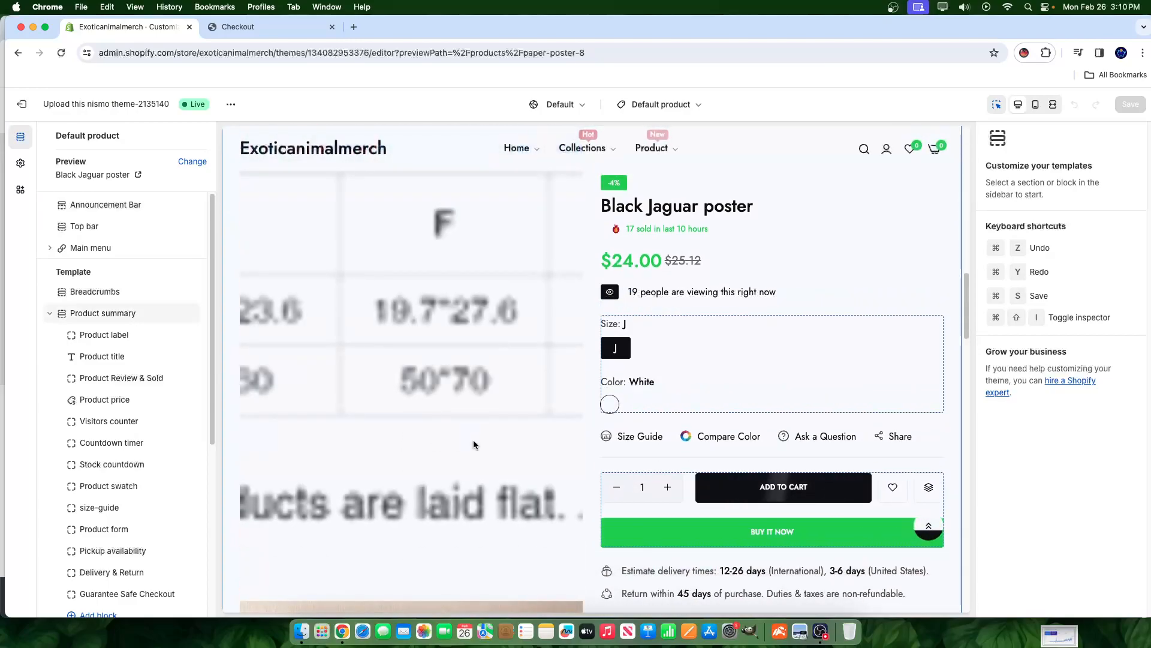
pyautogui.scroll(-10, 473, 445)
pyautogui.scroll(7, 456, 378)
pyautogui.scroll(5, 453, 376)
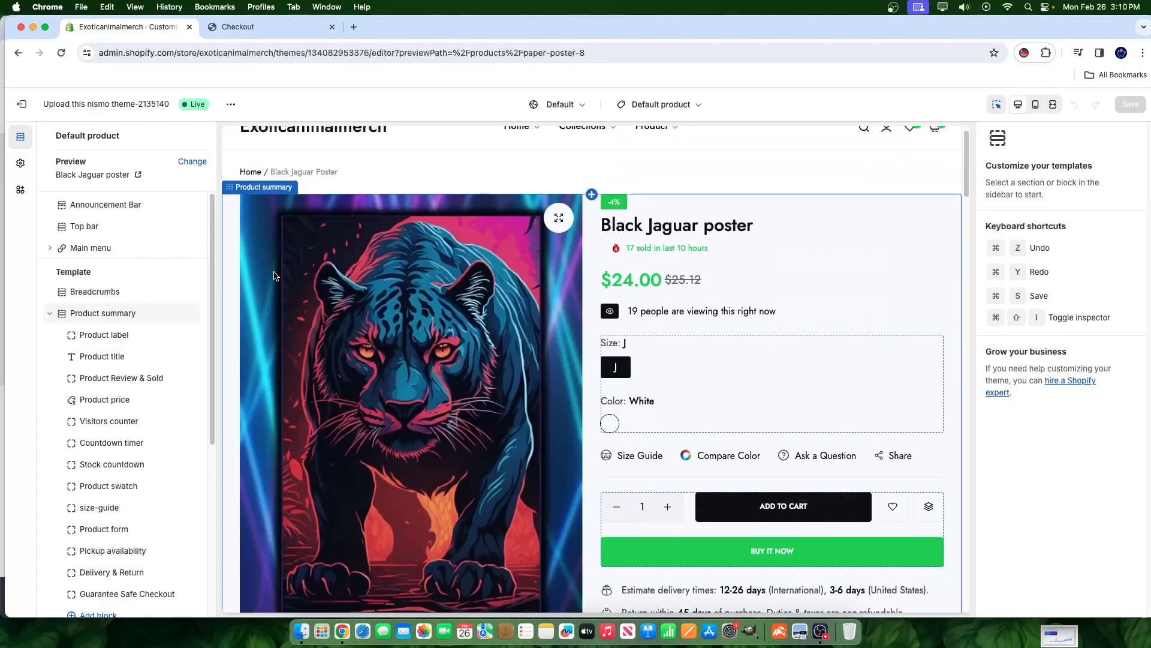
pyautogui.scroll(1, 252, 275)
# - Exit the editor, widen the browser window, and switch to the nismotheme.com tab
pyautogui.click(21, 104)
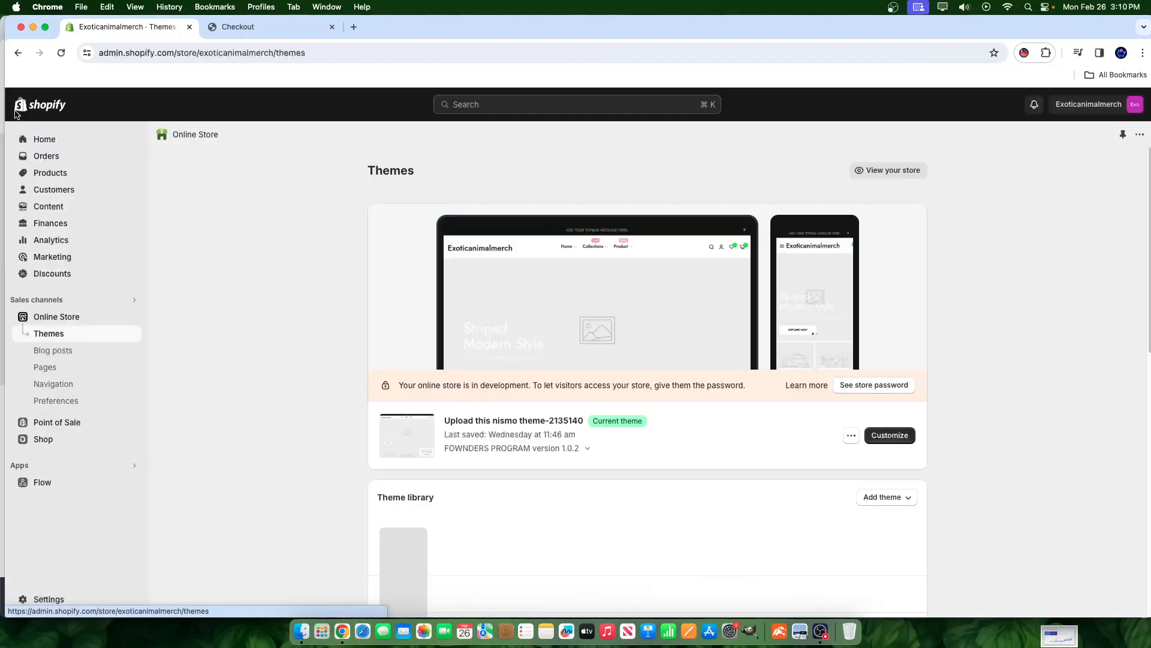
pyautogui.moveTo(4, 123); pyautogui.dragTo(2, 122)
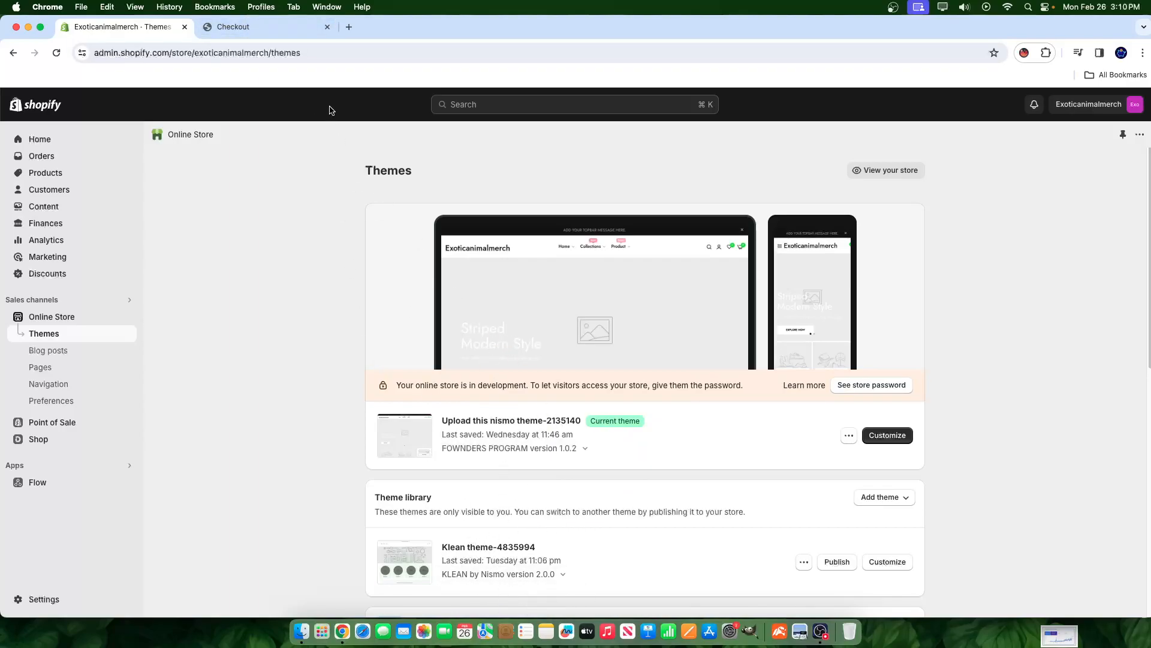
pyautogui.click(274, 28)
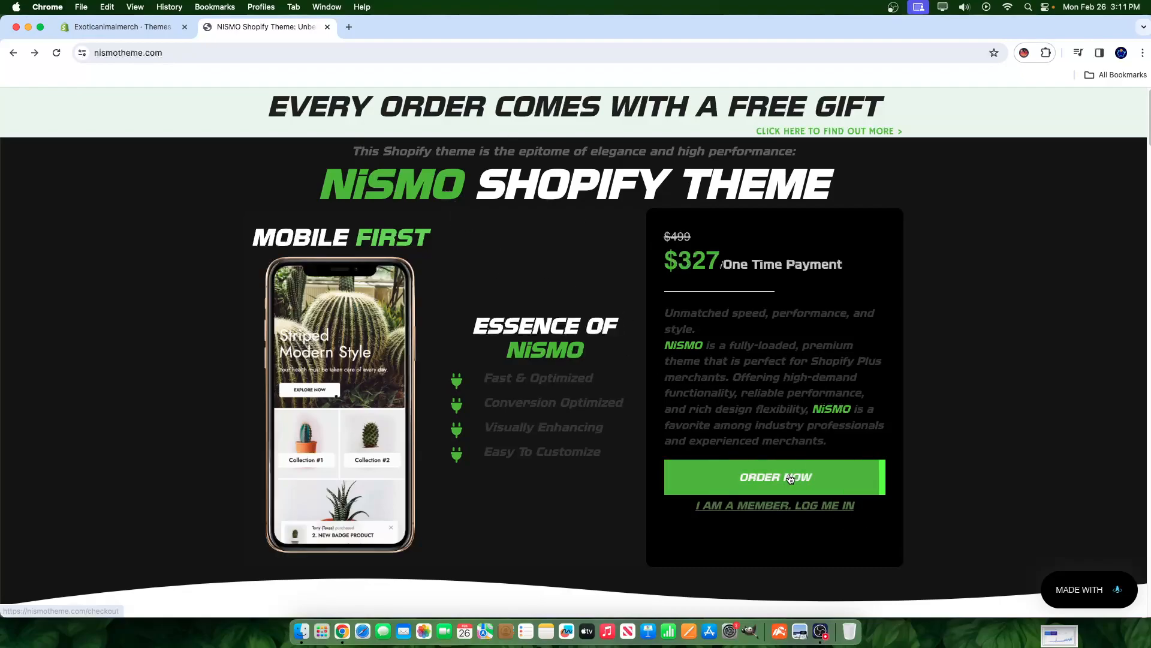
# - Apply a promo code on the NiSMO Theme checkout for $100 off, totalling $245.16
pyautogui.click(824, 485)
pyautogui.click(669, 354)
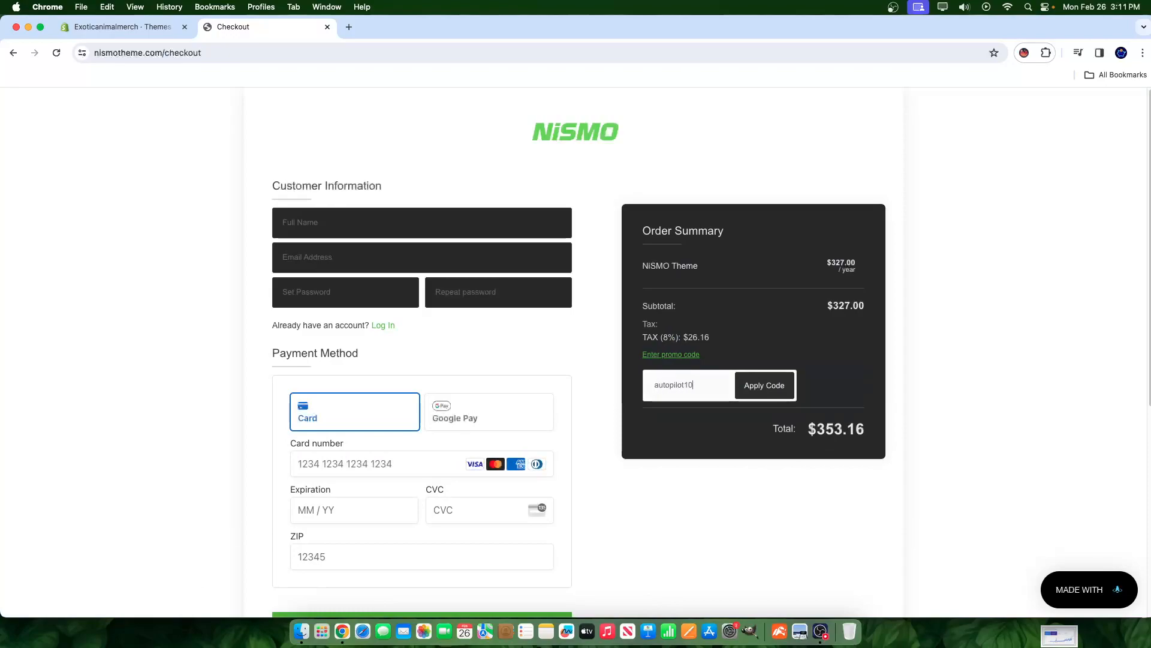
pyautogui.click(758, 385)
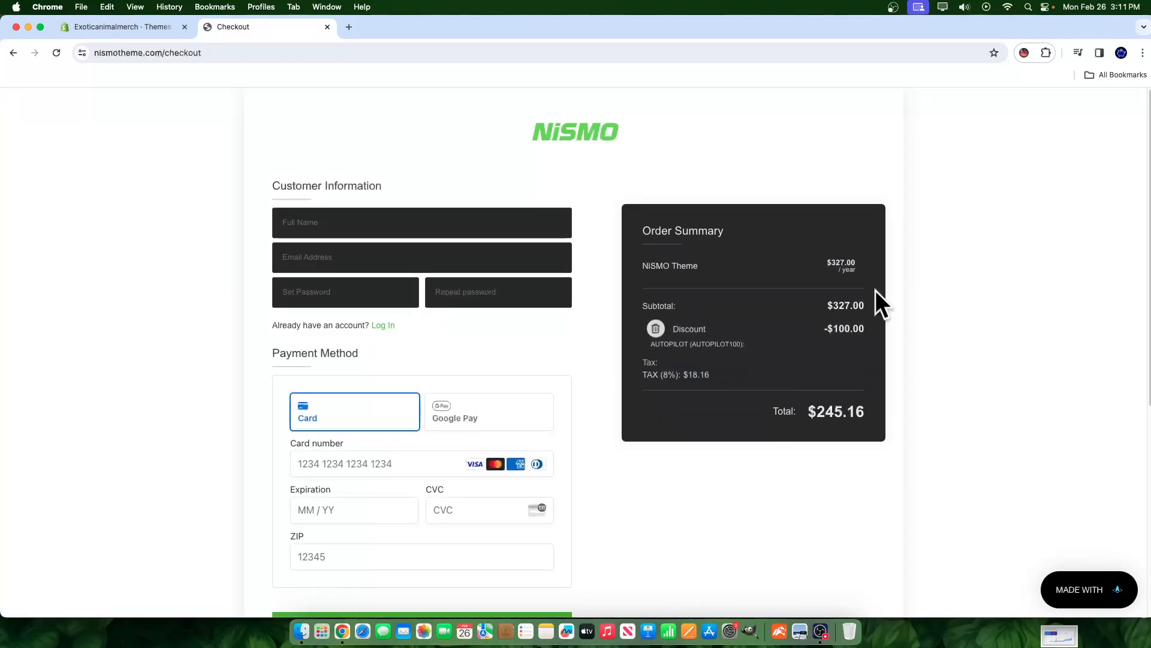
pyautogui.click(96, 28)
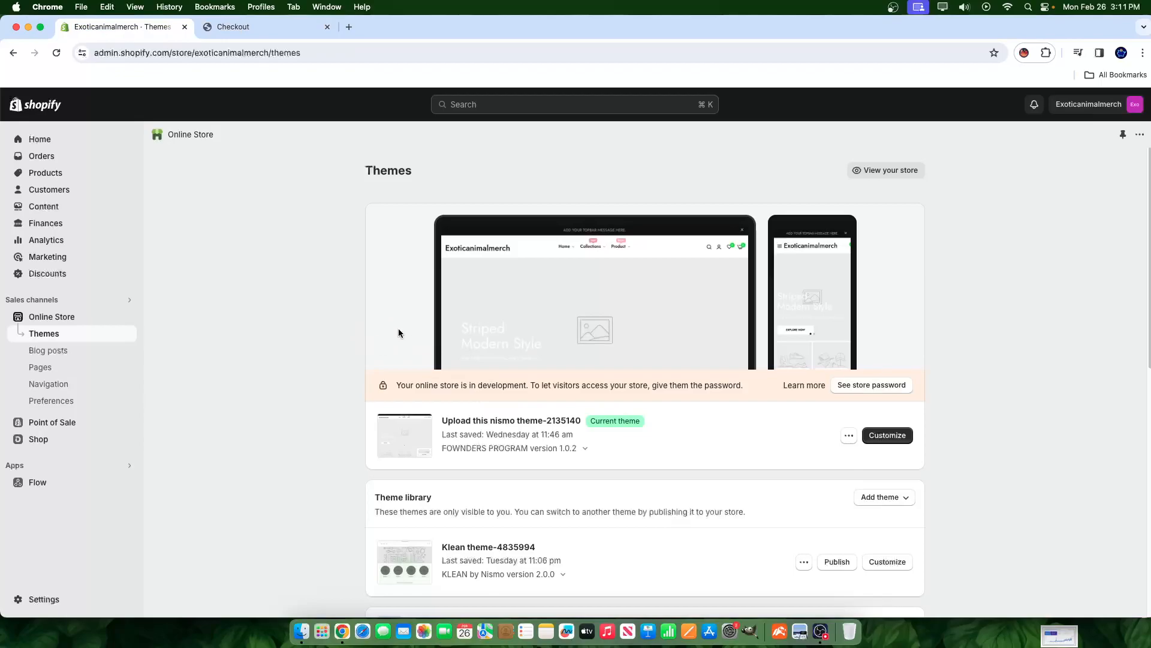
# - Open the live 'Upload this nismo theme-2135140' theme in the theme editor
pyautogui.click(888, 435)
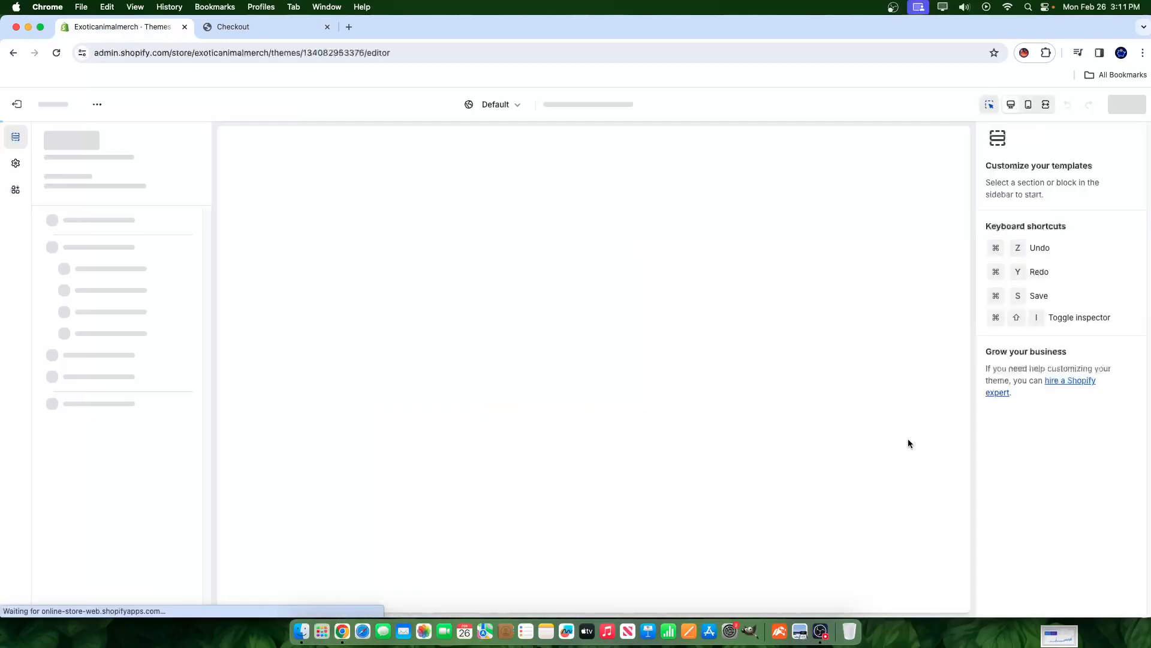
pyautogui.scroll(-20, 703, 387)
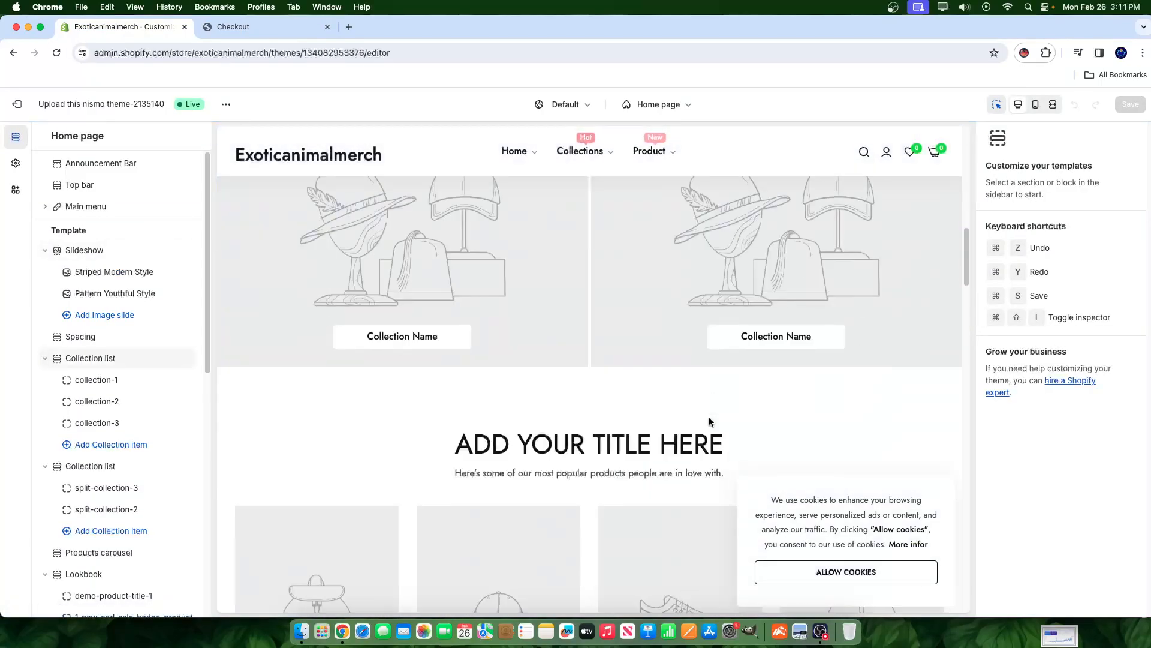
pyautogui.scroll(5, 526, 411)
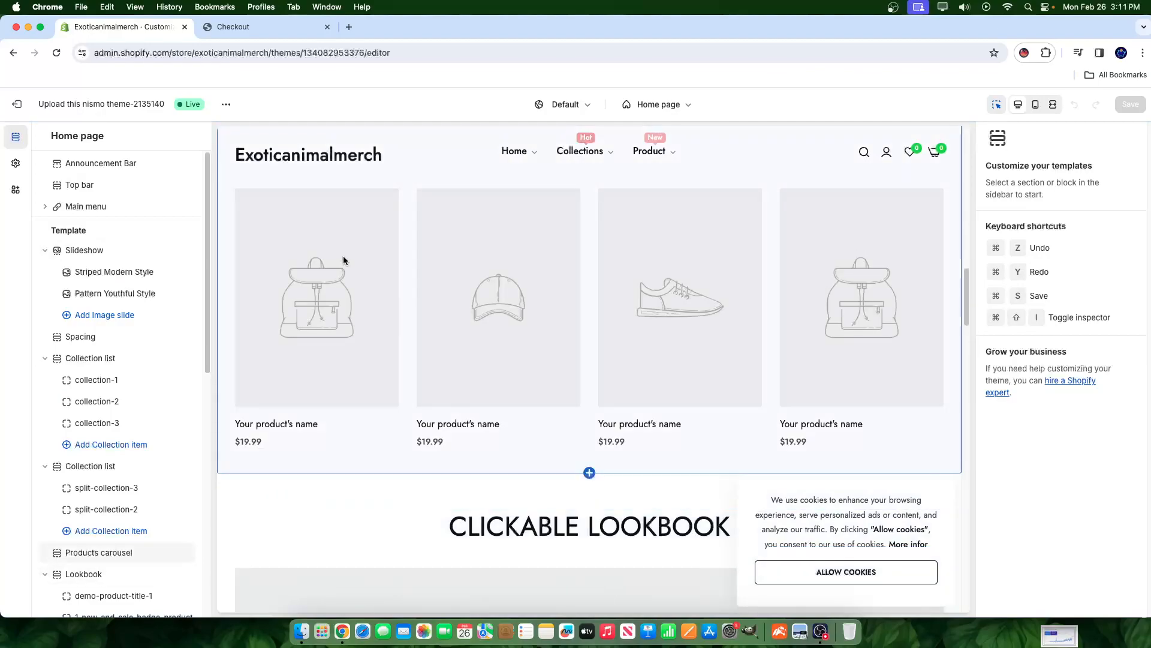
# - Check nismotheme.com's free-gift section, then review the editor's home page preview sections
pyautogui.click(240, 26)
pyautogui.click(13, 52)
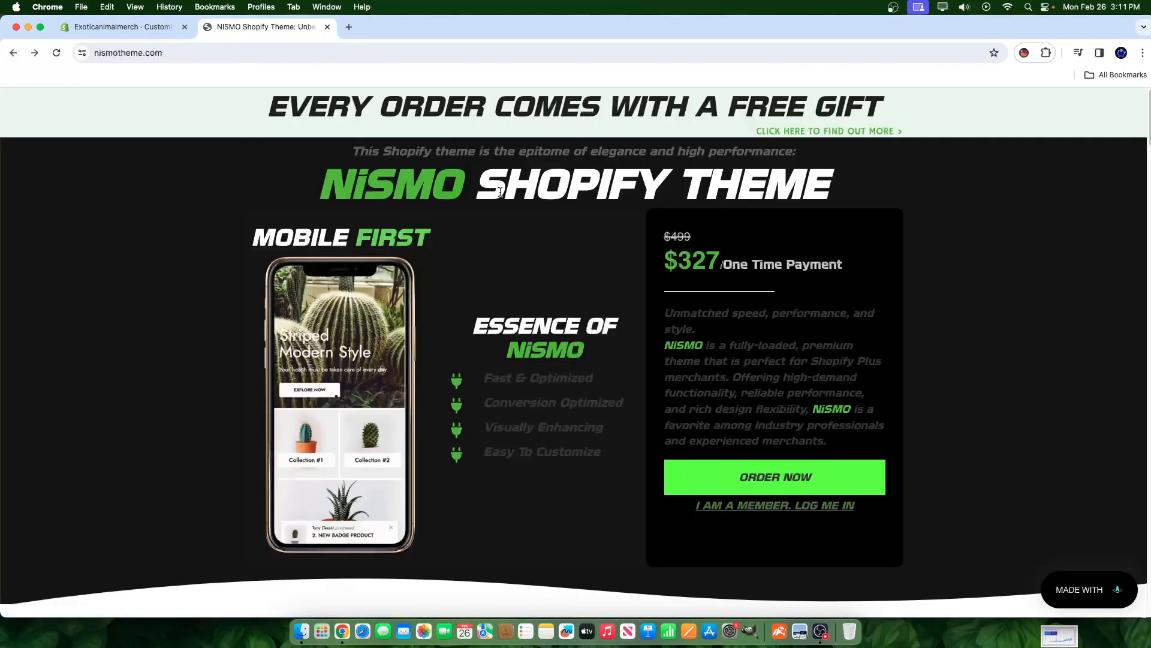
pyautogui.click(872, 132)
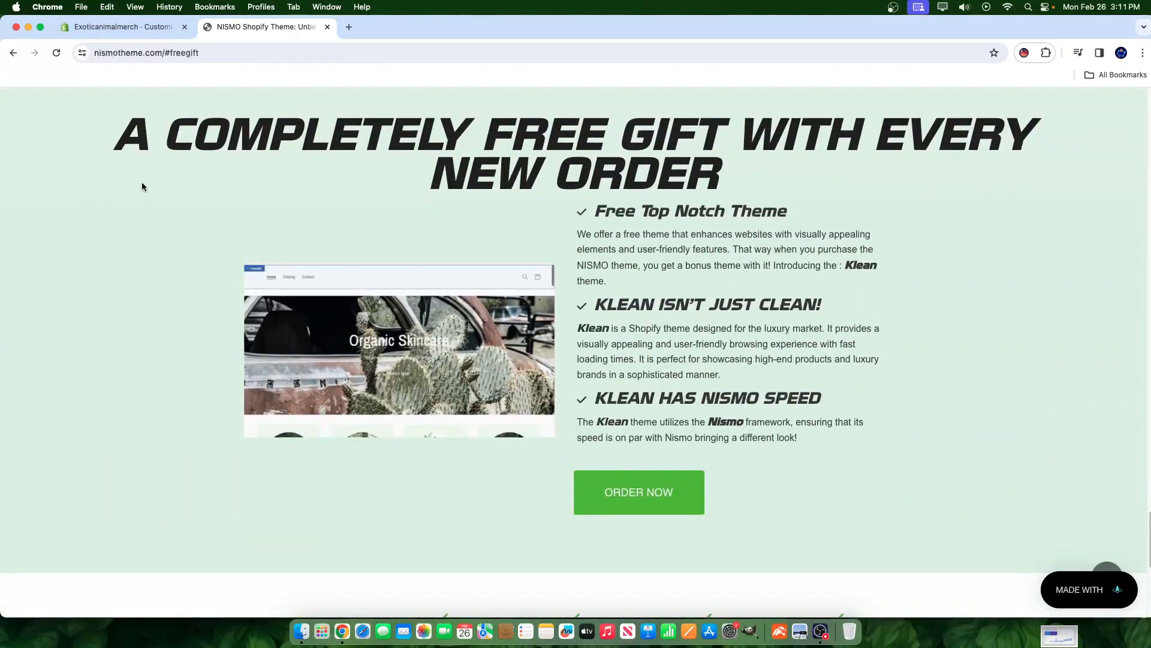
pyautogui.click(137, 30)
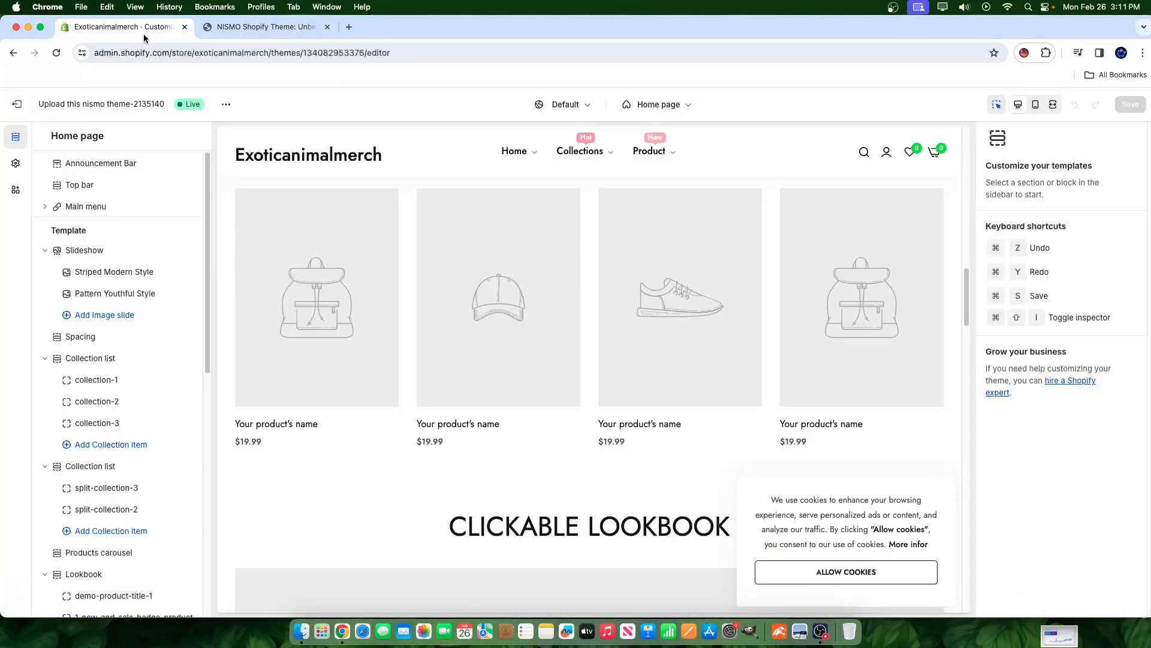
pyautogui.scroll(-5, 384, 389)
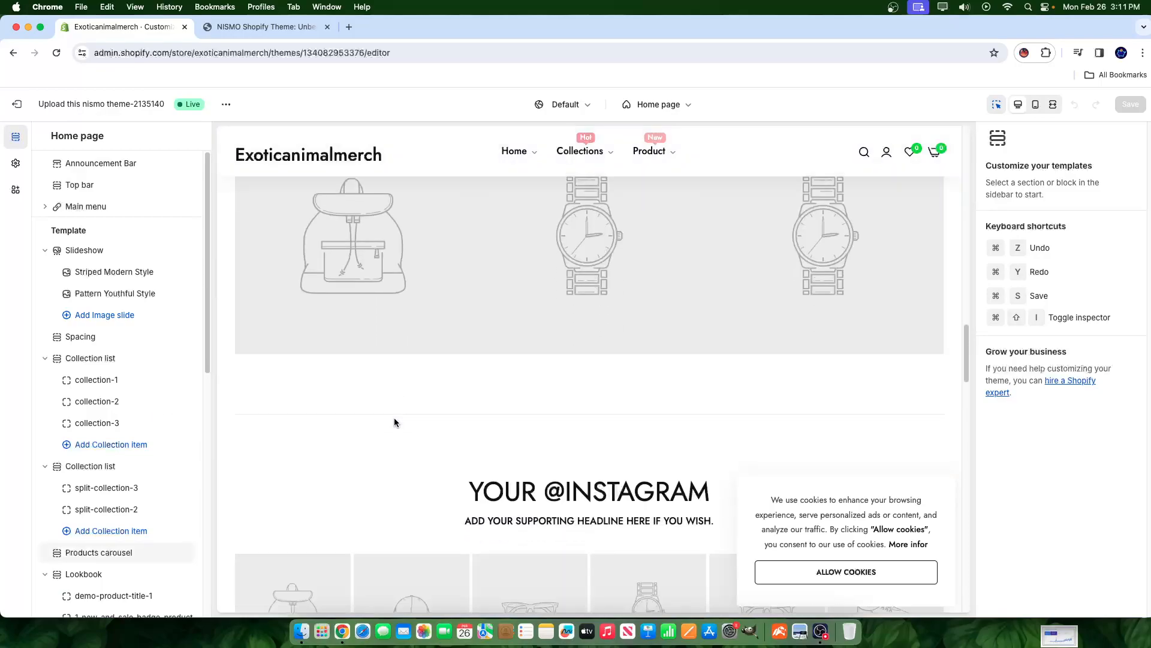
pyautogui.scroll(-15, 394, 421)
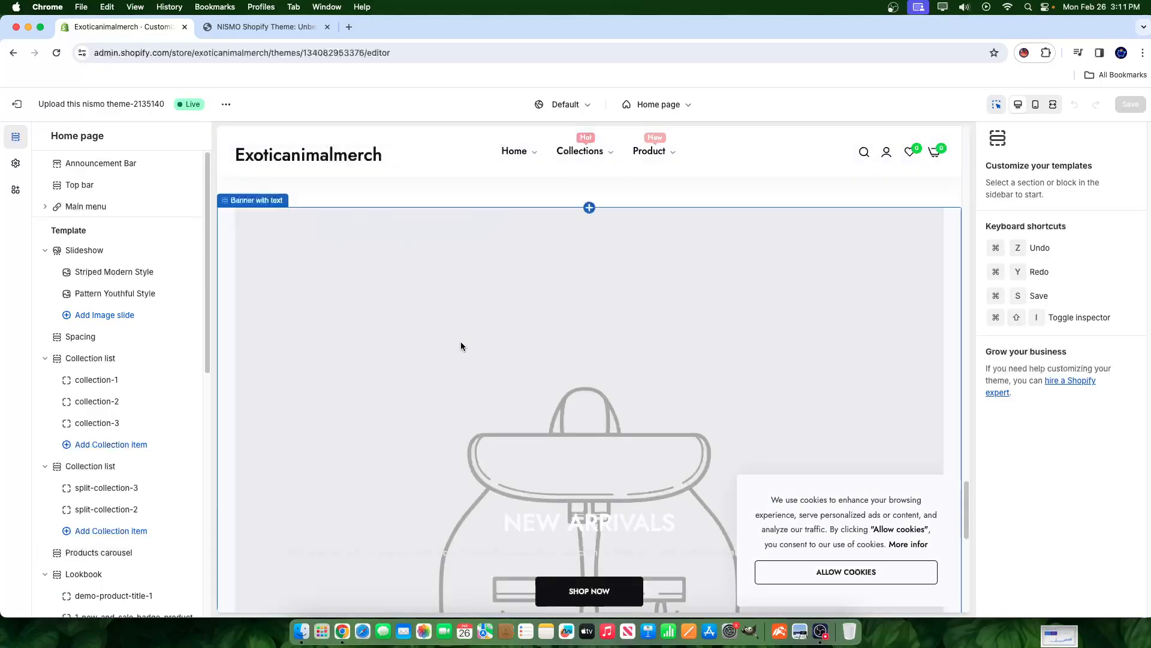
pyautogui.scroll(-5, 465, 349)
pyautogui.scroll(15, 466, 354)
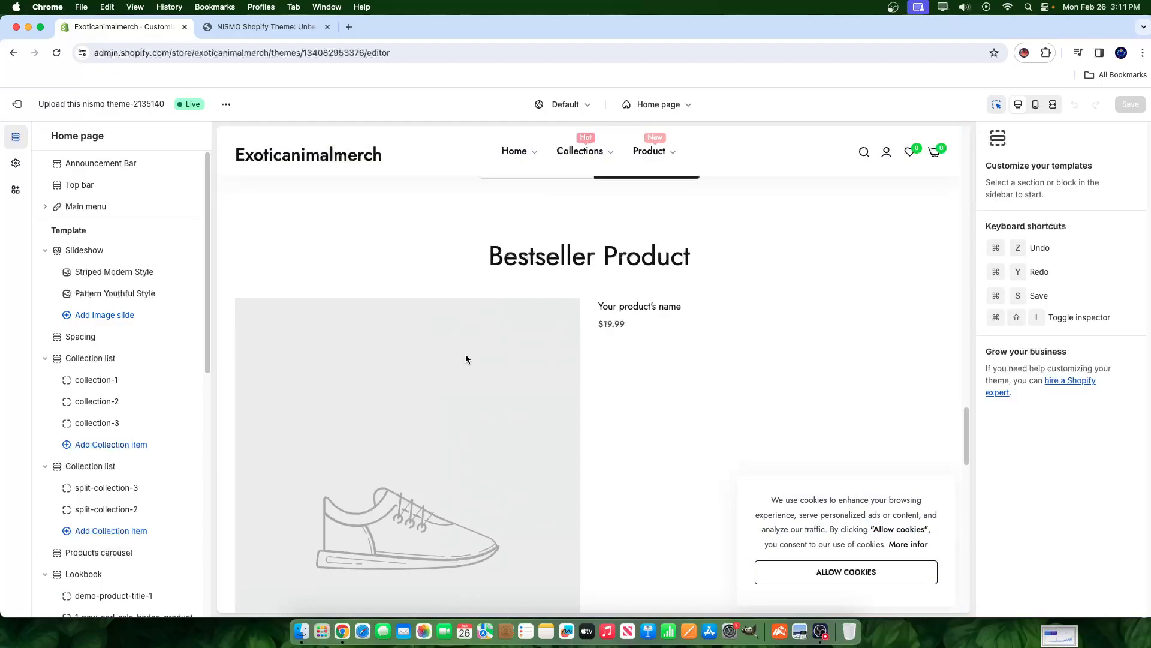
pyautogui.scroll(3, 465, 358)
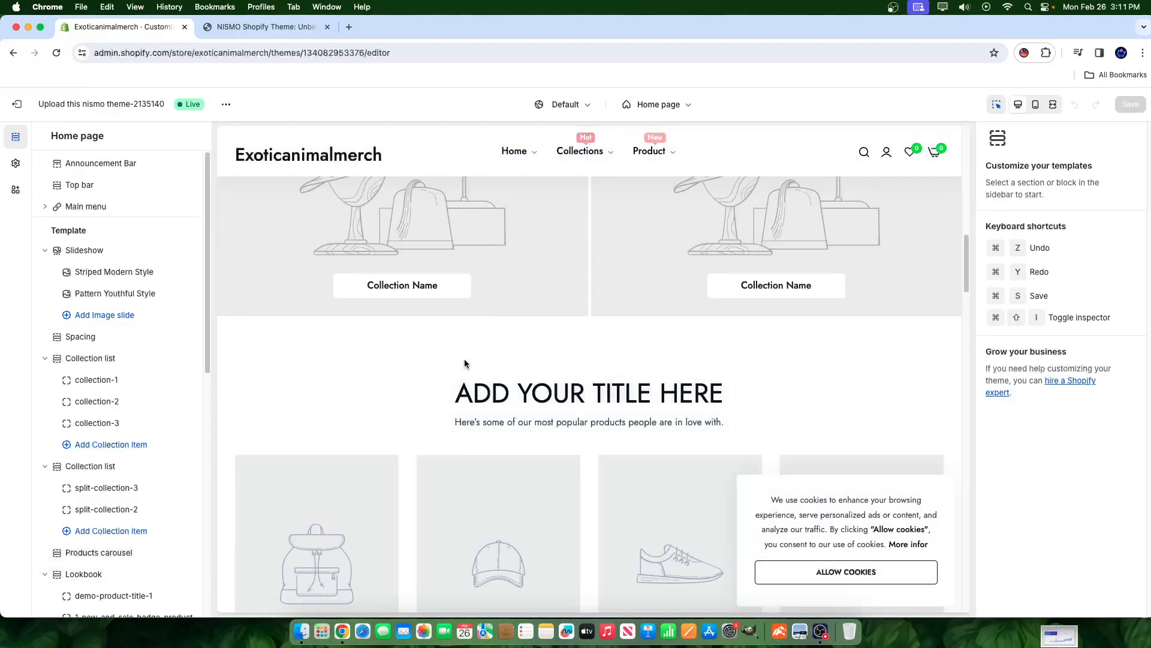
# - Set the Products carousel's collection to Home page, showing its poster products
pyautogui.click(416, 443)
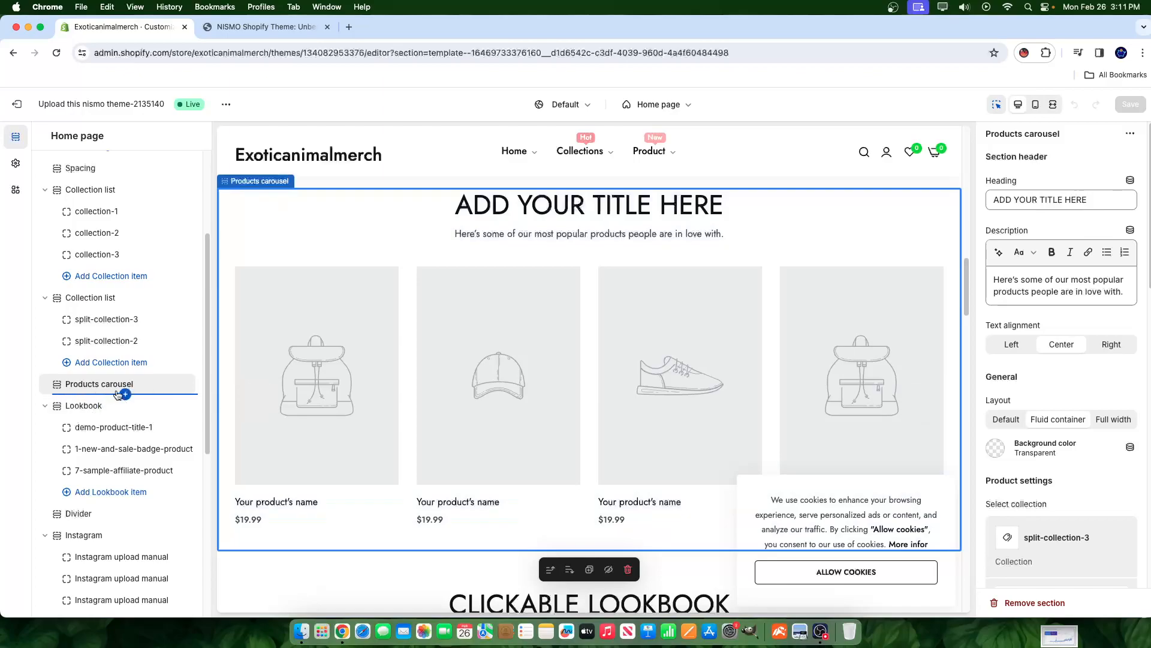
pyautogui.scroll(-4, 1126, 482)
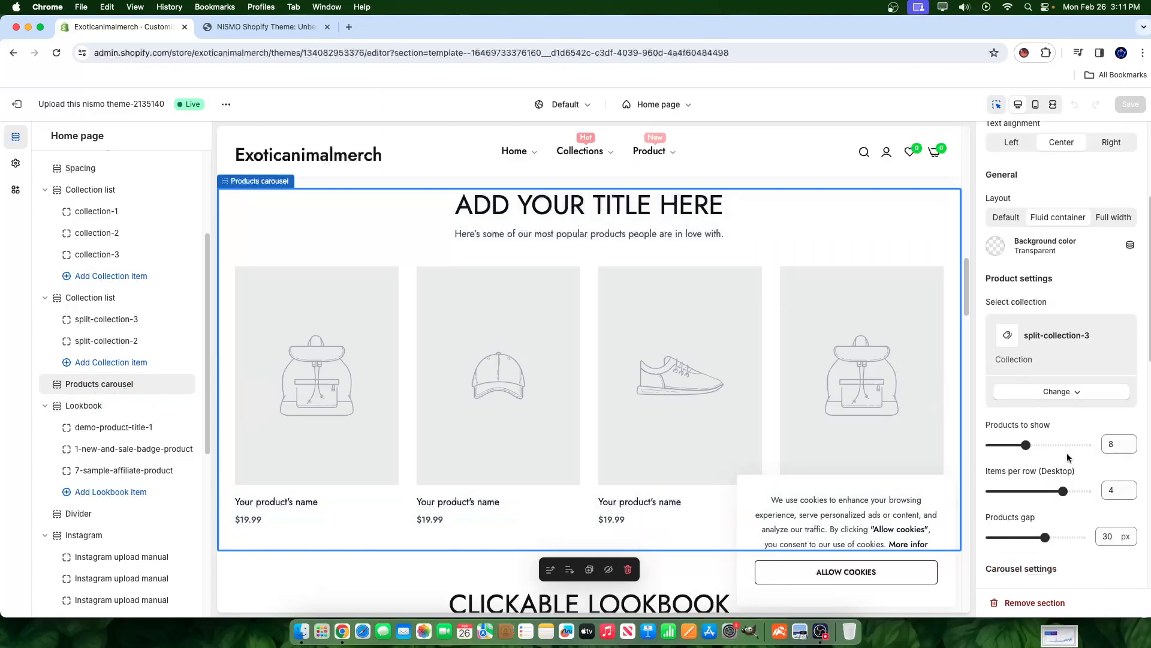
pyautogui.click(1054, 393)
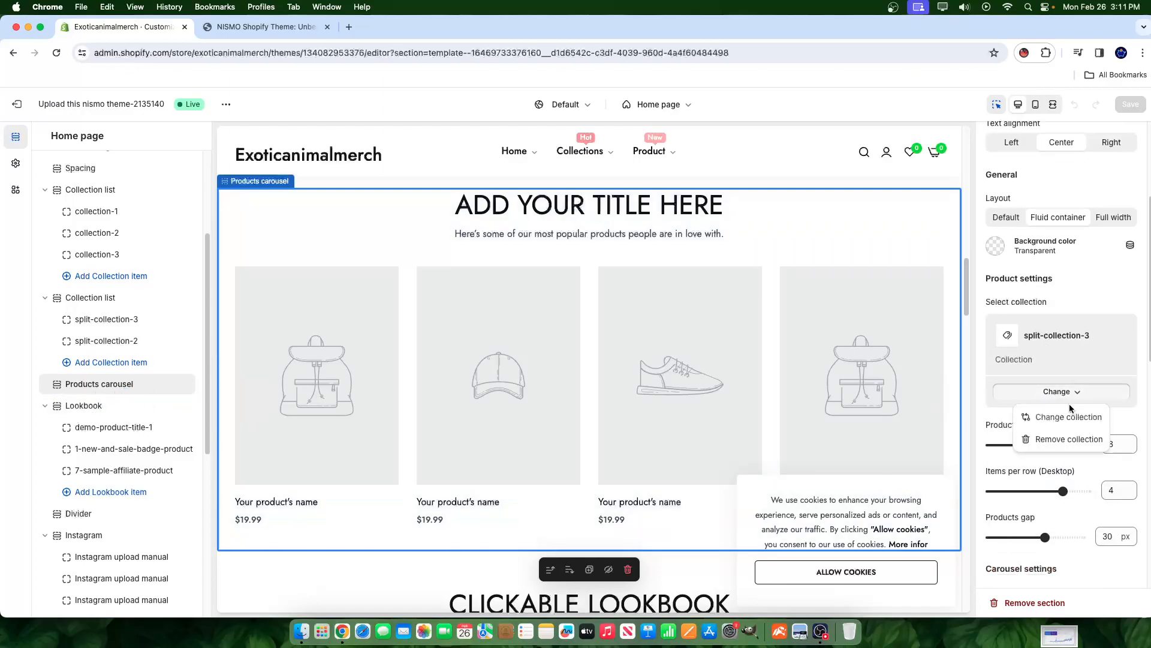
pyautogui.click(1068, 415)
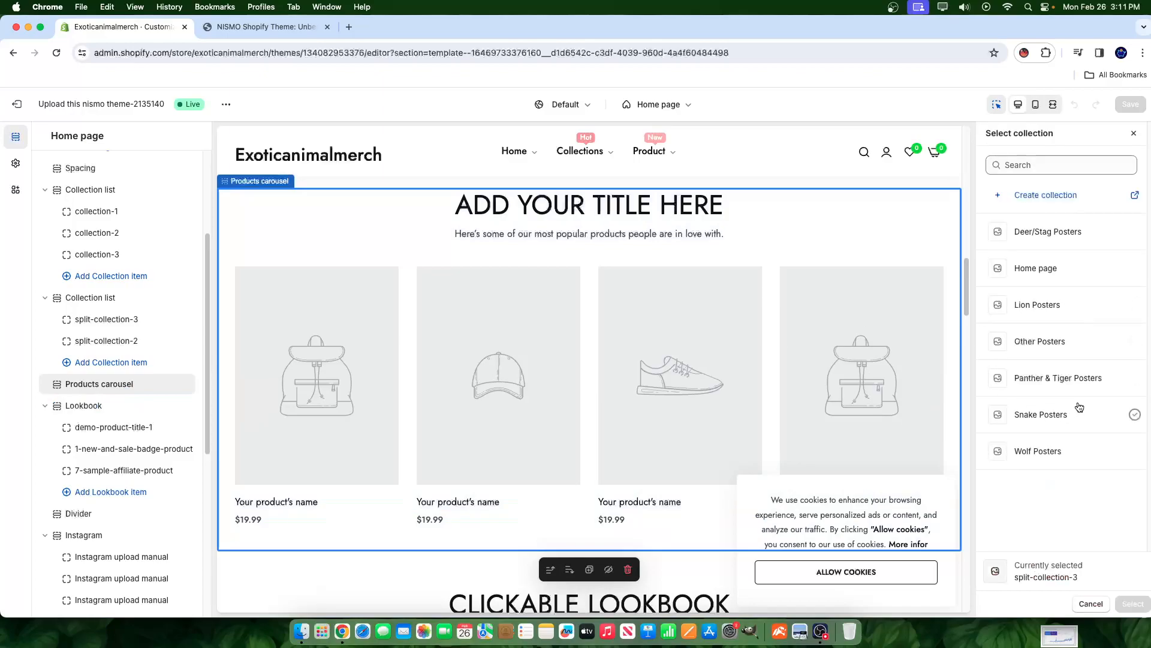
pyautogui.click(1072, 277)
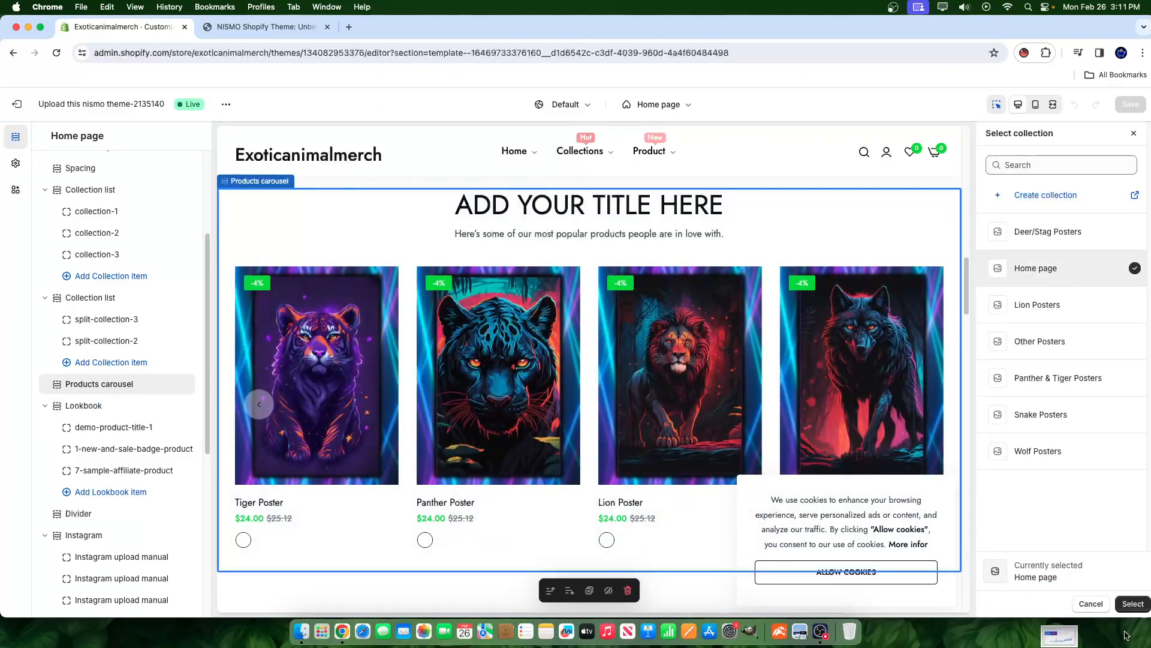
pyautogui.click(1132, 604)
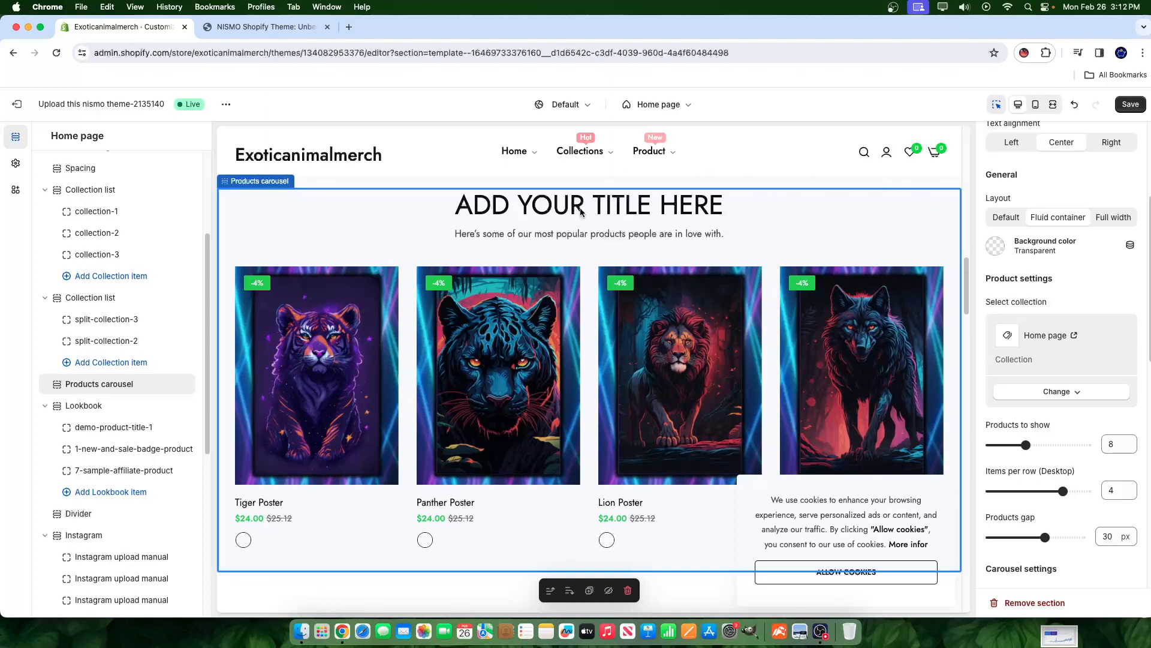
pyautogui.scroll(-1, 864, 208)
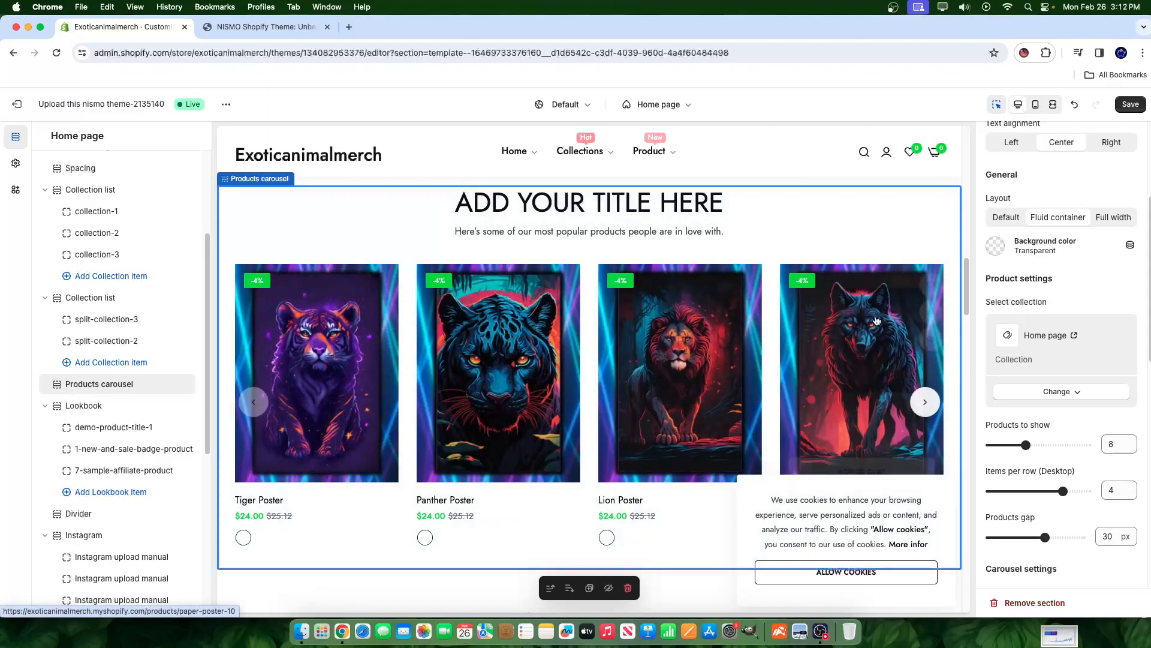
pyautogui.click(930, 403)
pyautogui.click(930, 403)
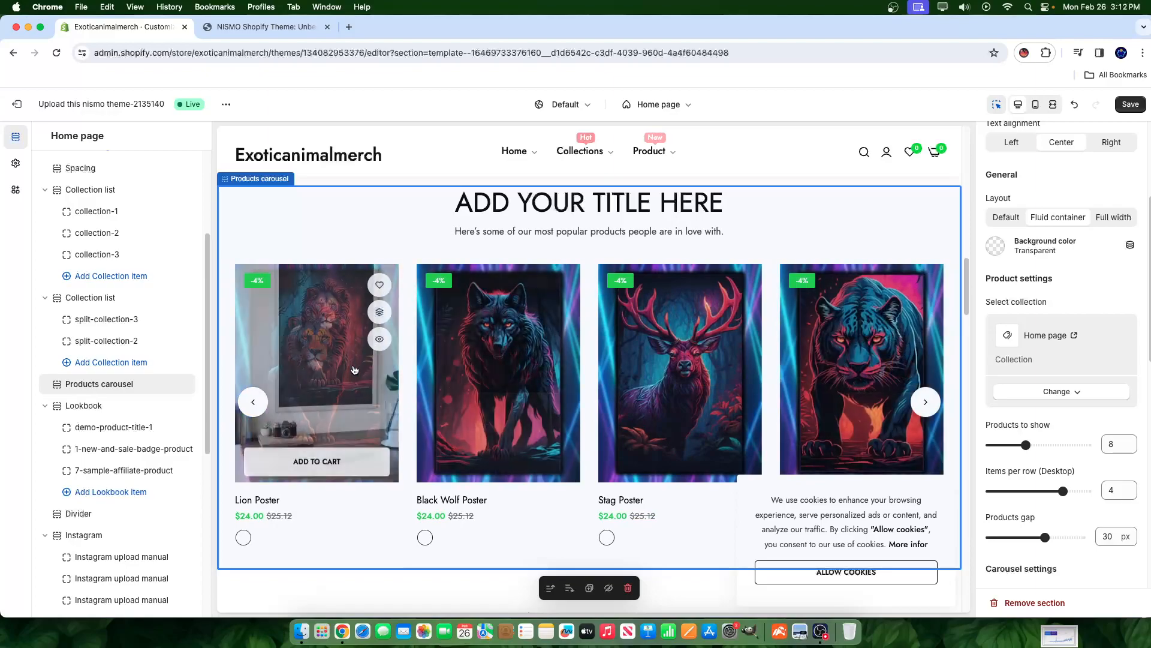
pyautogui.click(872, 374)
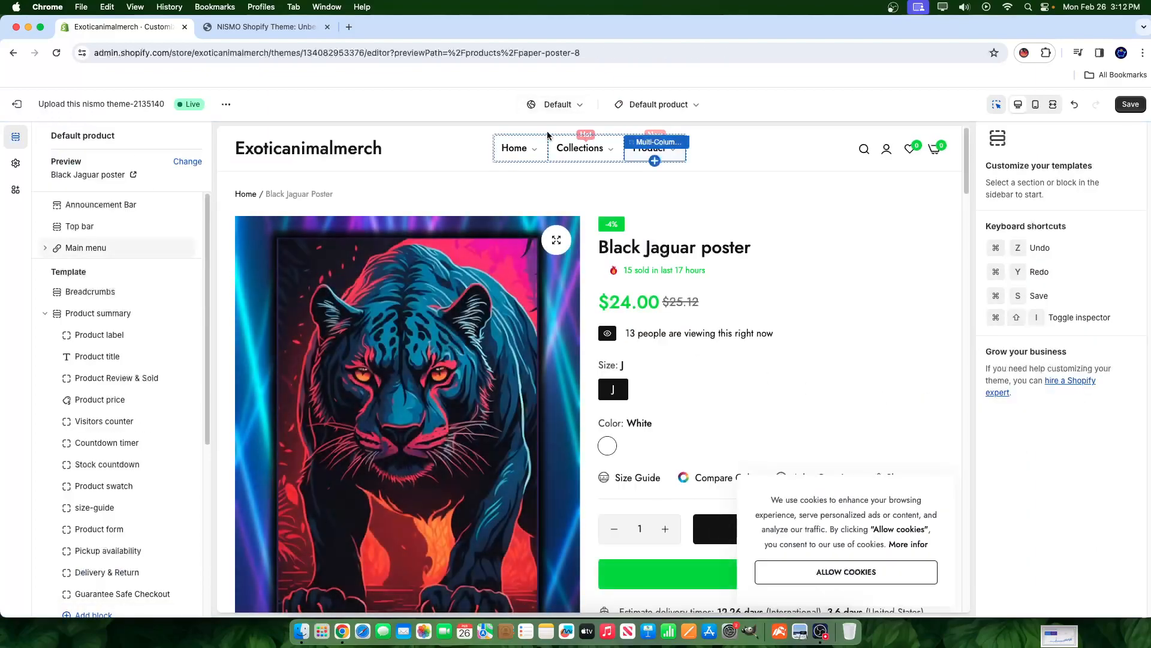
pyautogui.click(514, 148)
pyautogui.scroll(-10, 683, 363)
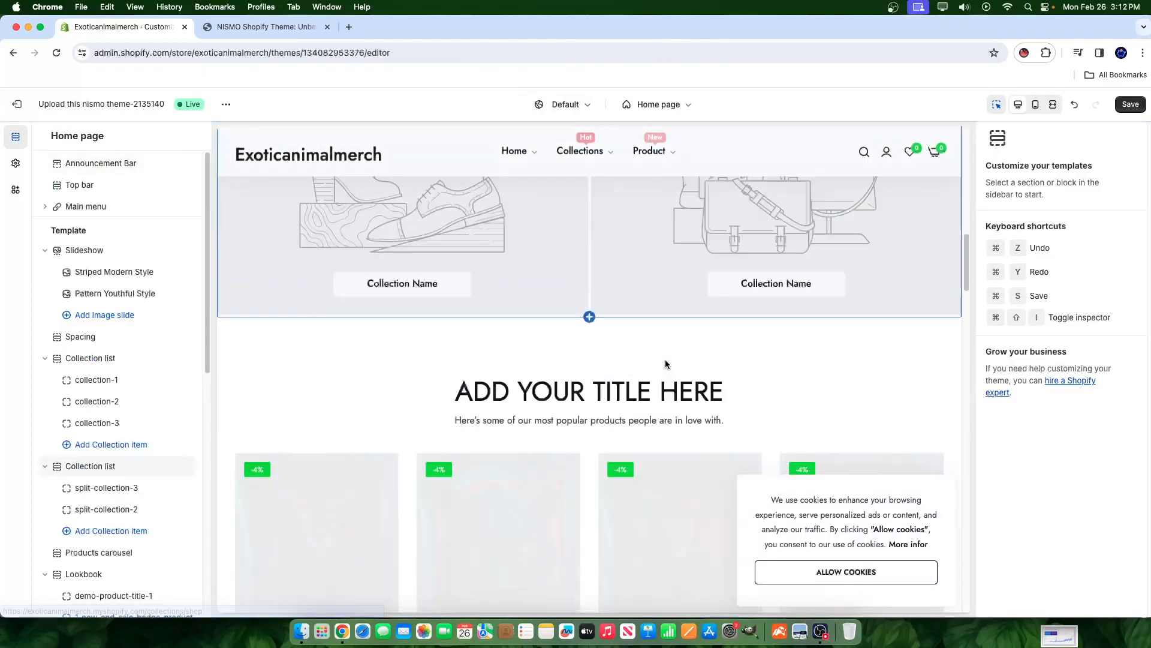
pyautogui.scroll(3, 600, 360)
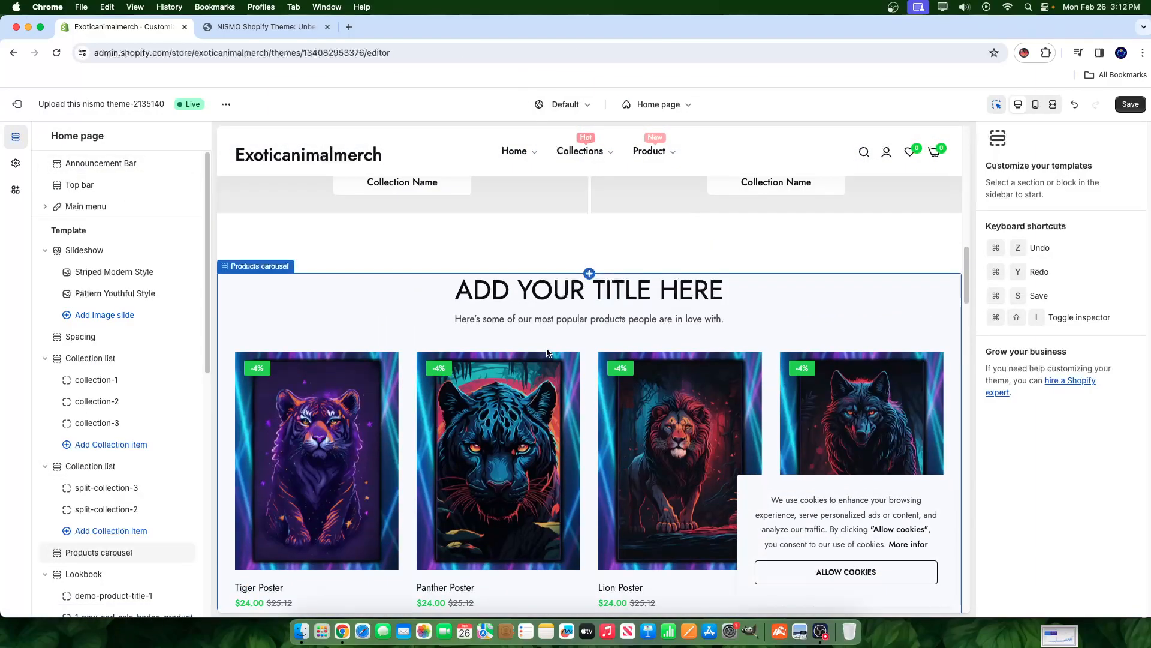
pyautogui.click(401, 326)
# - Set the carousel's Products to show slider to 20
pyautogui.scroll(-3, 1118, 420)
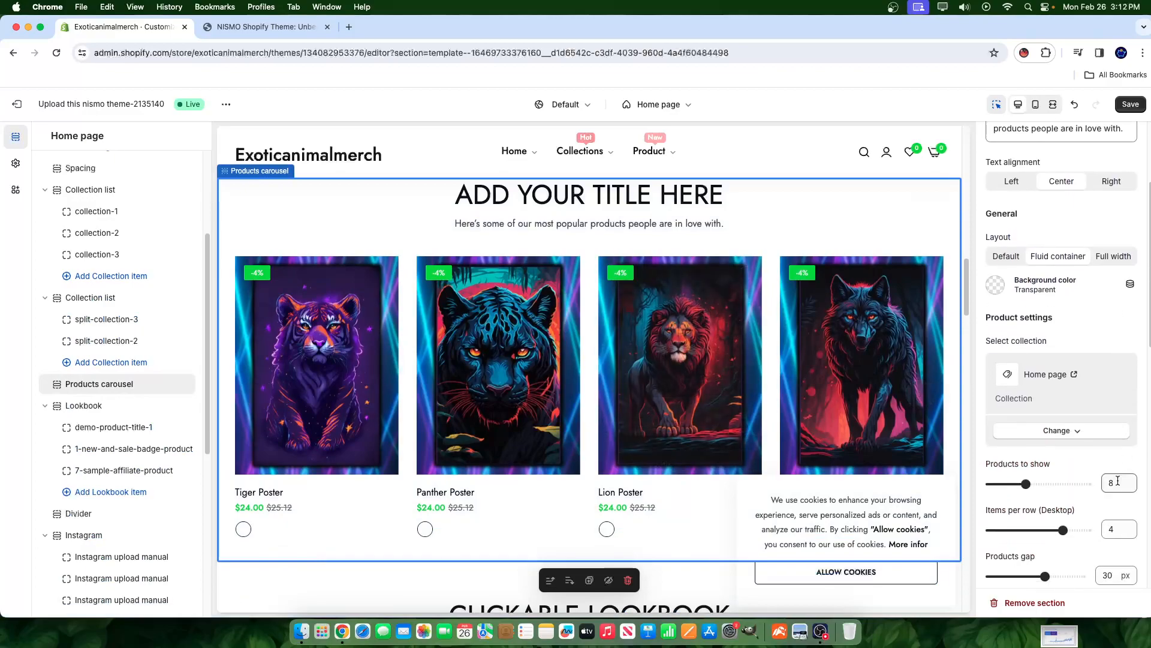
pyautogui.scroll(-2, 1118, 481)
pyautogui.moveTo(1039, 400); pyautogui.dragTo(1090, 400)
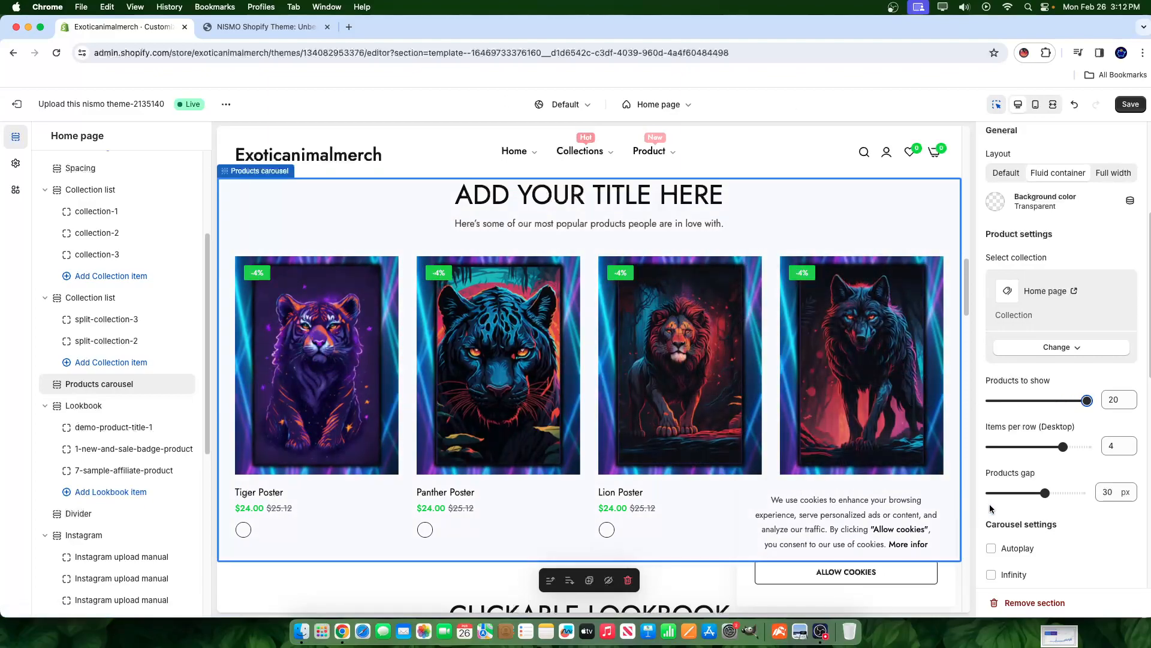
# - Page forward and back through the carousel's extra posters, returning toward the Stag Poster
pyautogui.click(924, 396)
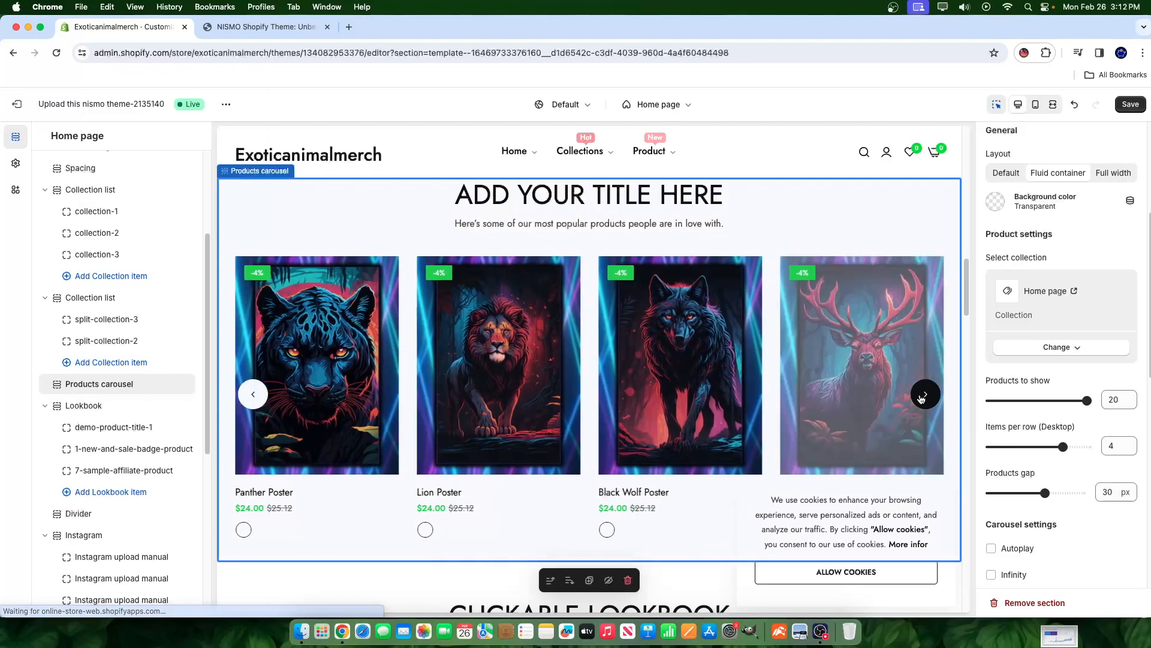
pyautogui.click(923, 394)
pyautogui.click(924, 394)
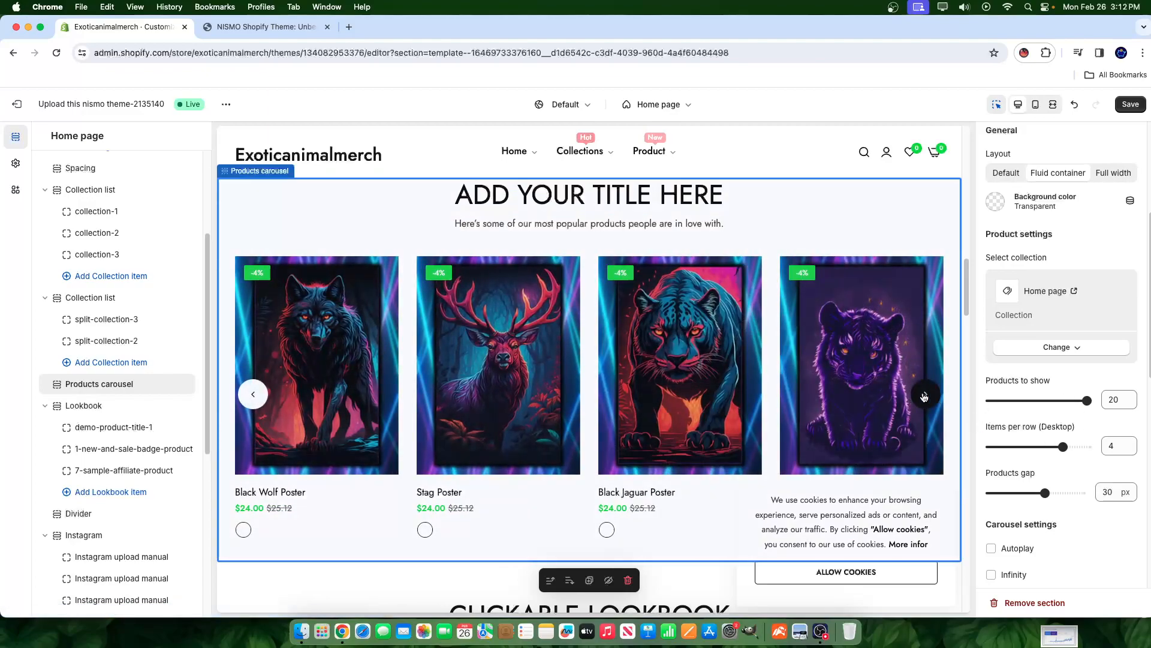
pyautogui.click(925, 394)
pyautogui.click(924, 395)
pyautogui.click(924, 395)
pyautogui.click(924, 395)
pyautogui.click(925, 394)
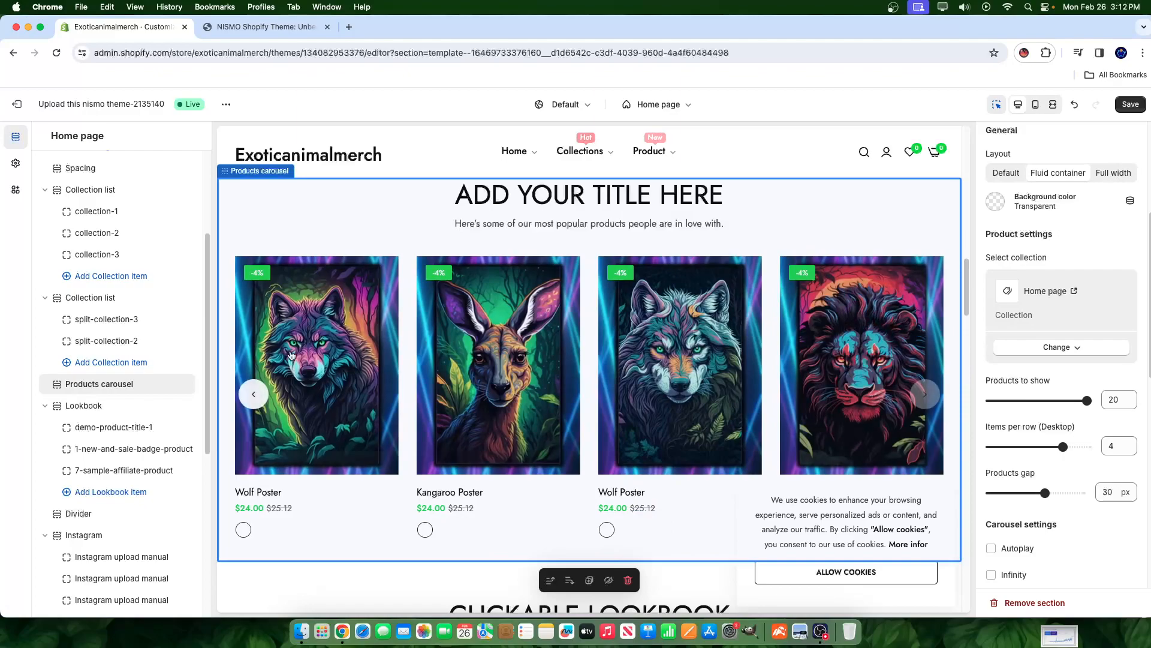
pyautogui.moveTo(342, 430)
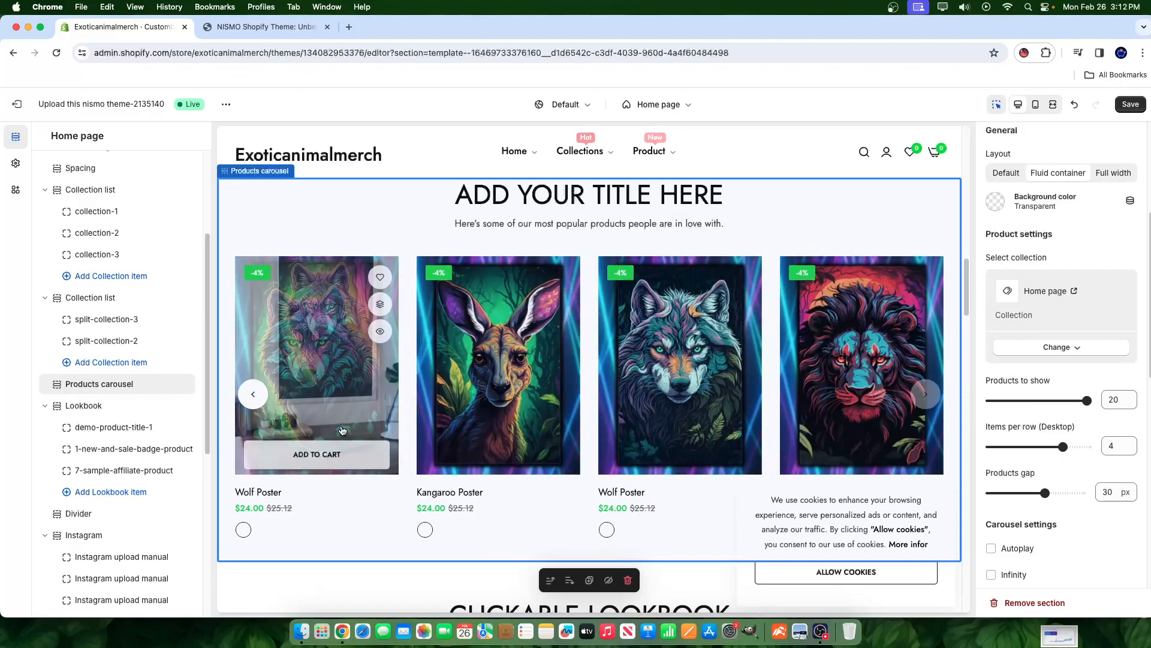
pyautogui.click(254, 397)
pyautogui.click(254, 396)
pyautogui.click(254, 395)
pyautogui.click(254, 395)
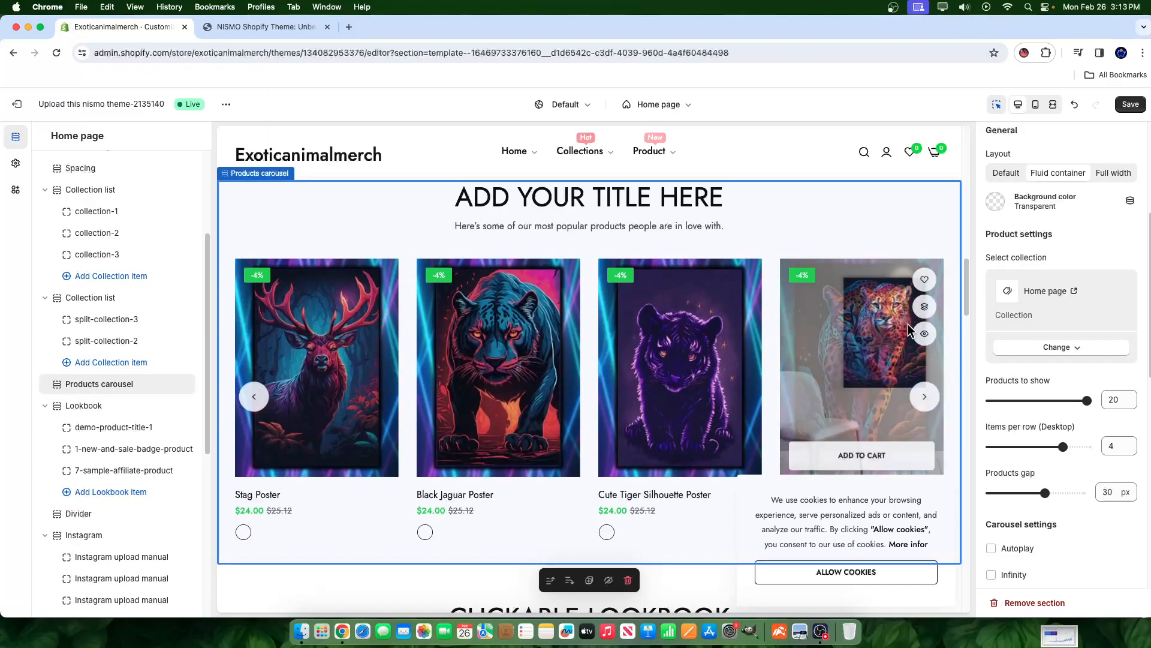
pyautogui.scroll(9, 906, 322)
pyautogui.scroll(4, 1042, 375)
pyautogui.scroll(-7, 670, 370)
pyautogui.scroll(5, 582, 334)
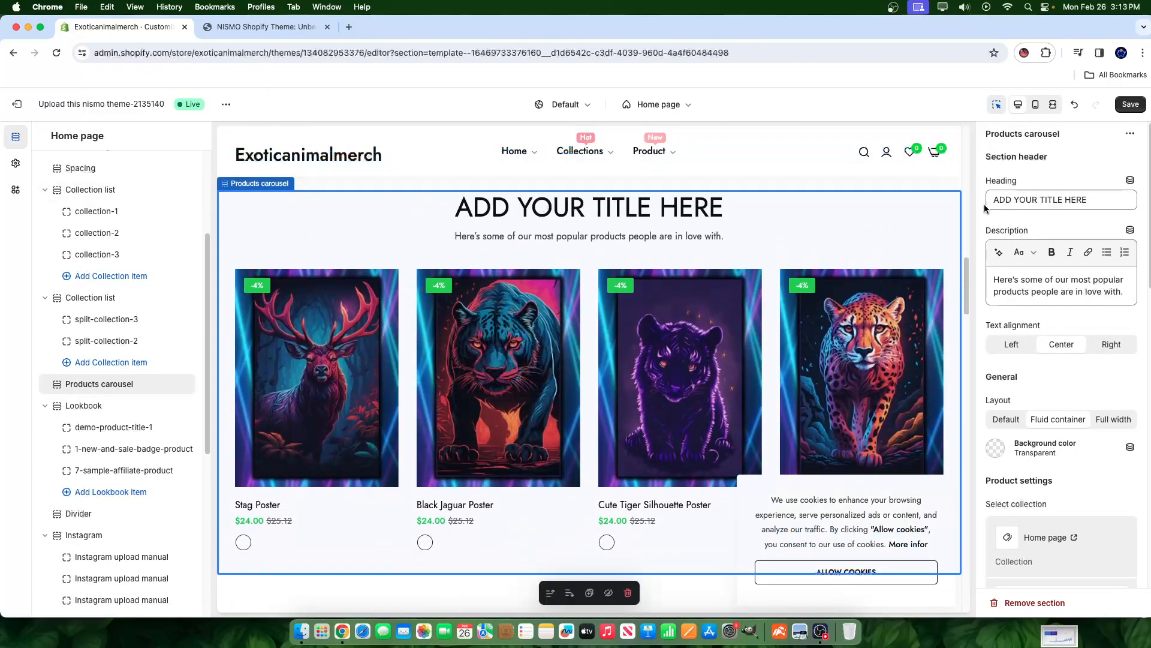
# - Replace the carousel heading 'ADD YOUR TITLE HERE' with 'SHOP NEW ARRIVALS'
pyautogui.tripleClick(1105, 205)
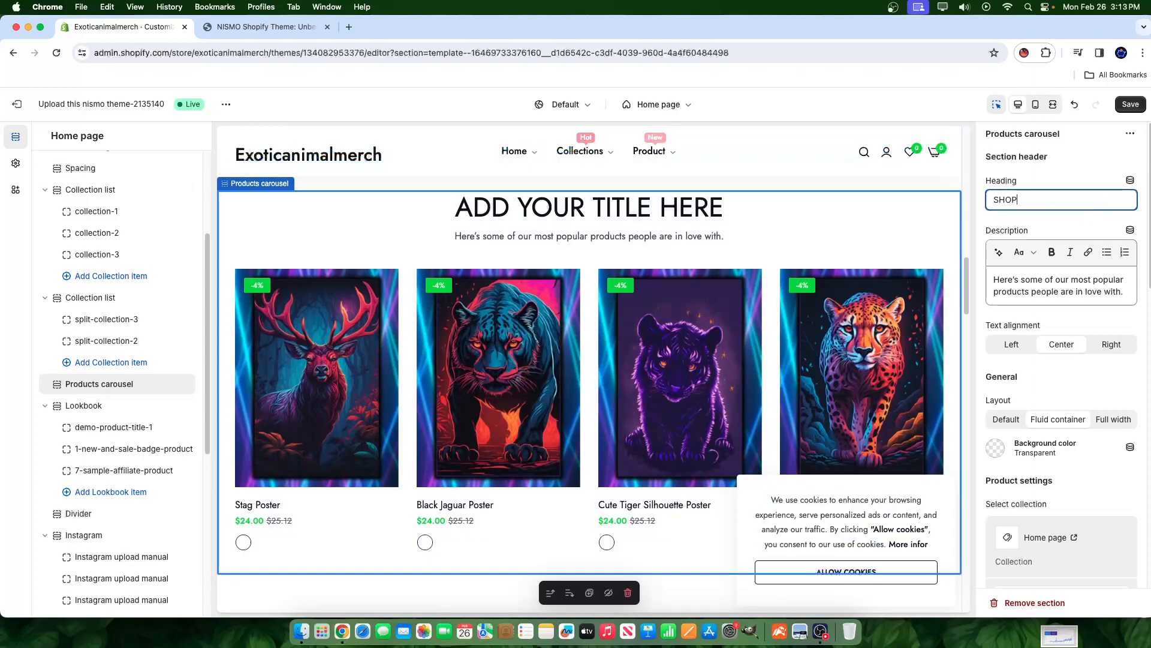
pyautogui.write('SHOP NEW ARRIVALS')
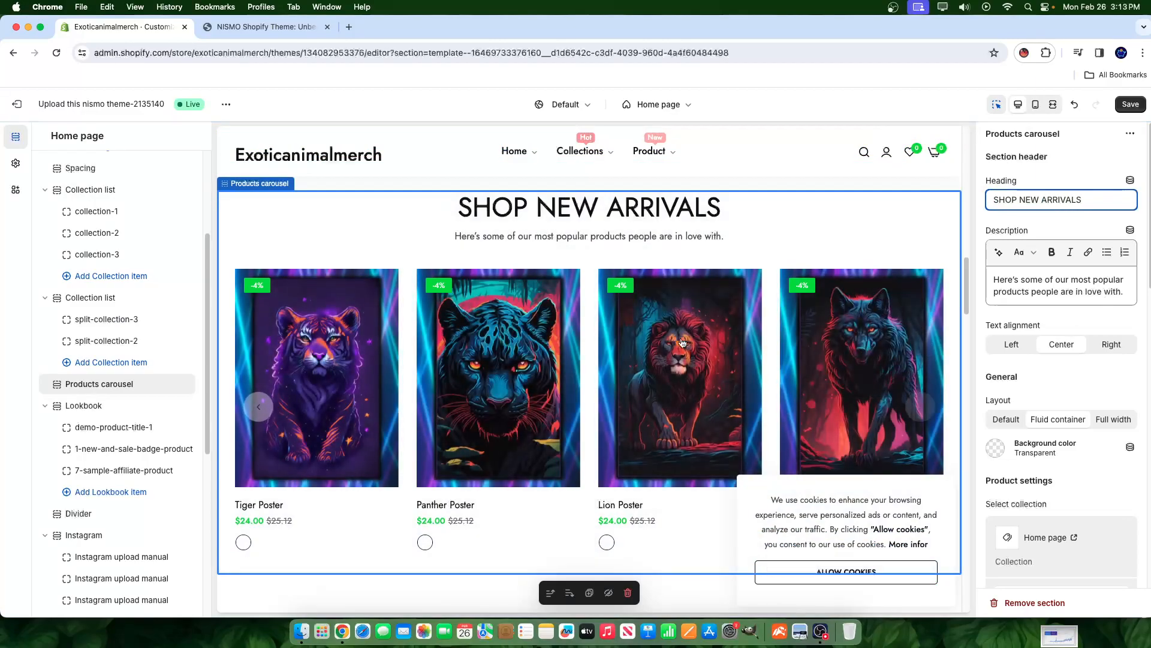
pyautogui.scroll(-3, 844, 391)
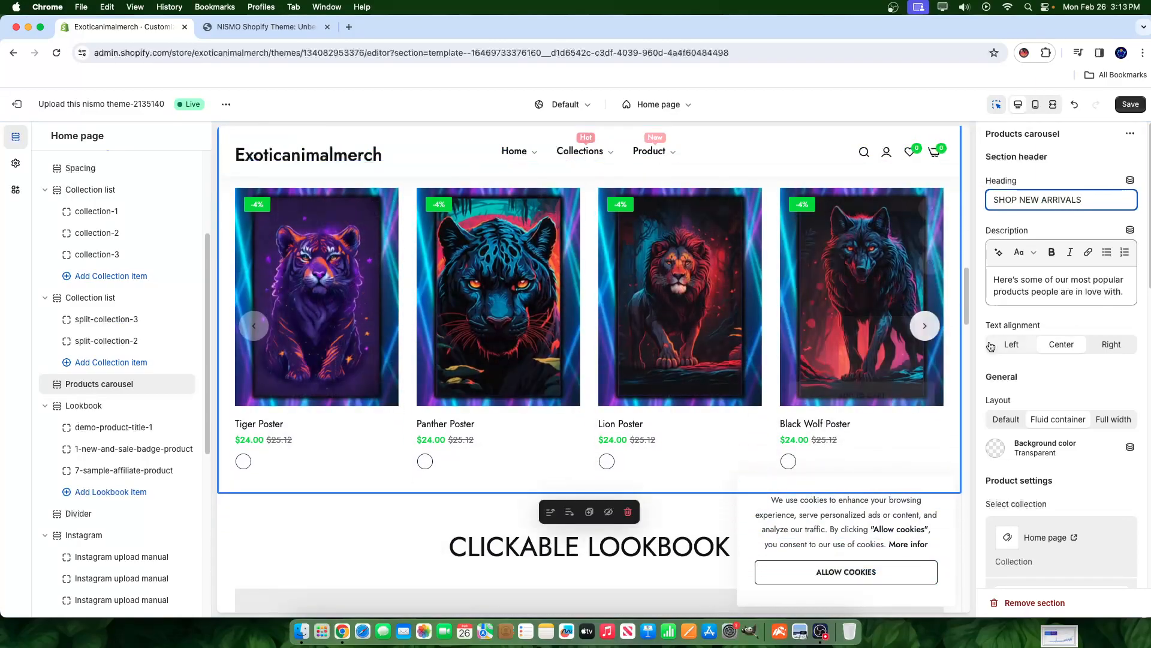
pyautogui.scroll(-5, 1120, 463)
pyautogui.scroll(-3, 1081, 480)
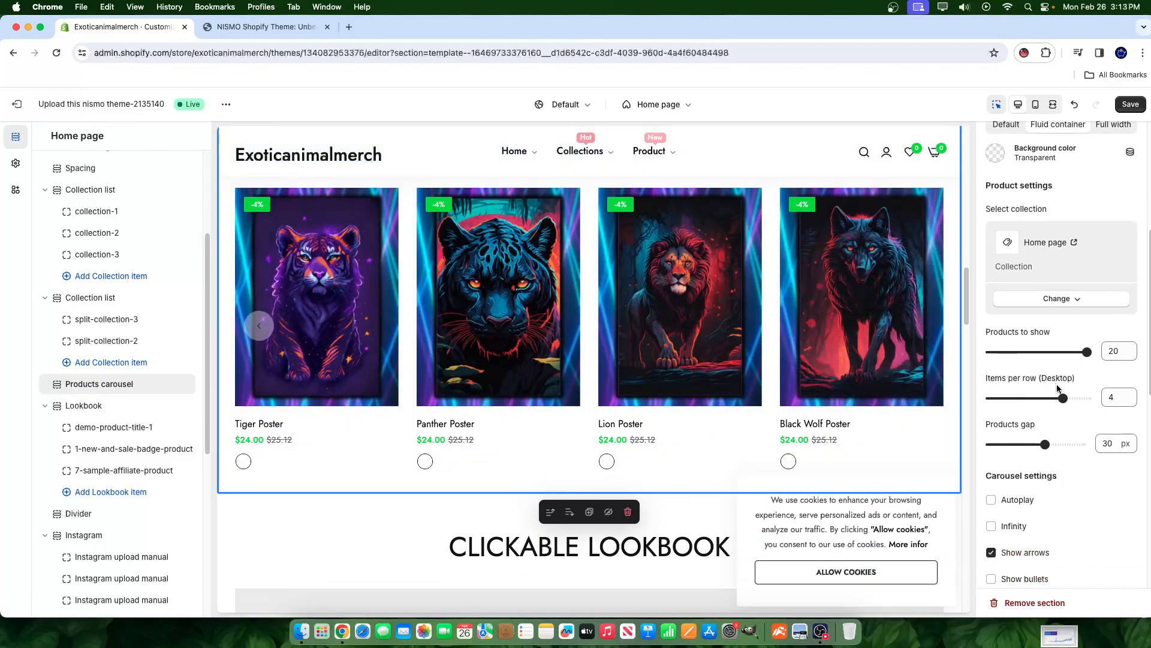
# - Set desktop items per row to 5, enable autoplay, dismiss the cookie notice, and save
pyautogui.moveTo(1063, 394); pyautogui.dragTo(1088, 398)
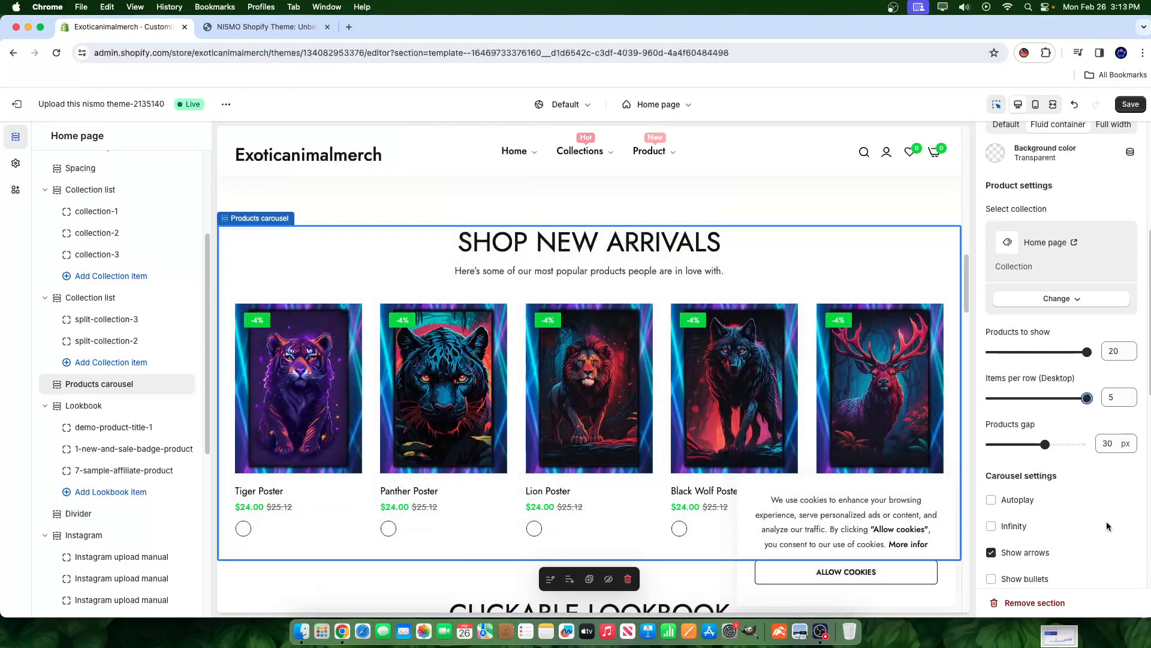
pyautogui.click(1010, 506)
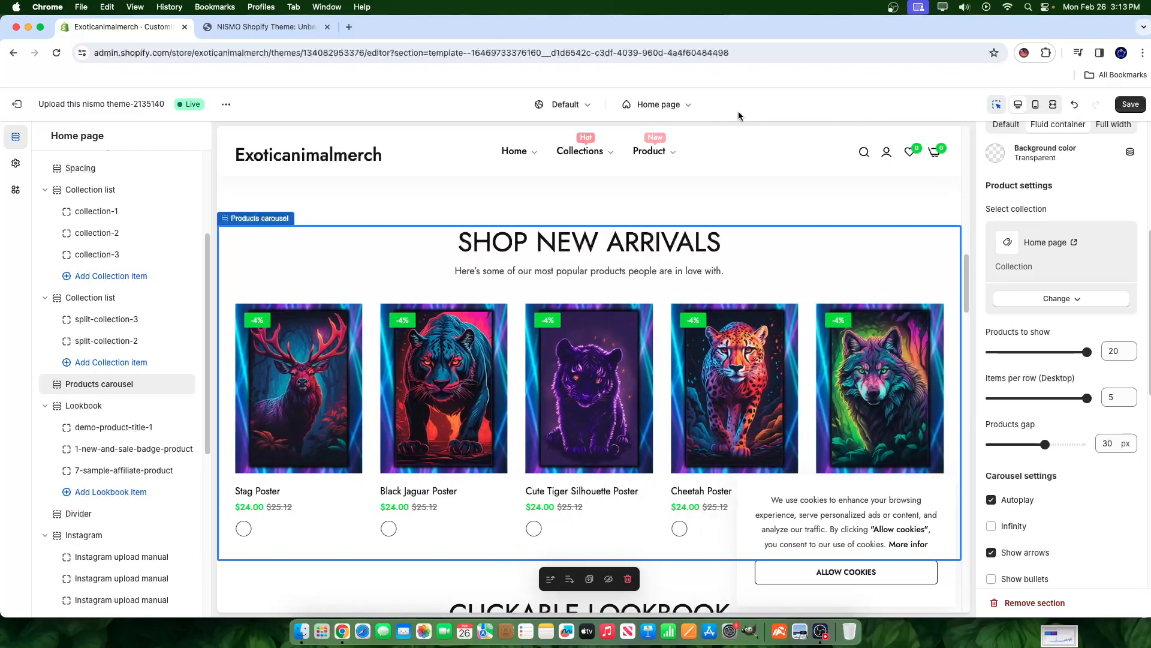
pyautogui.click(815, 573)
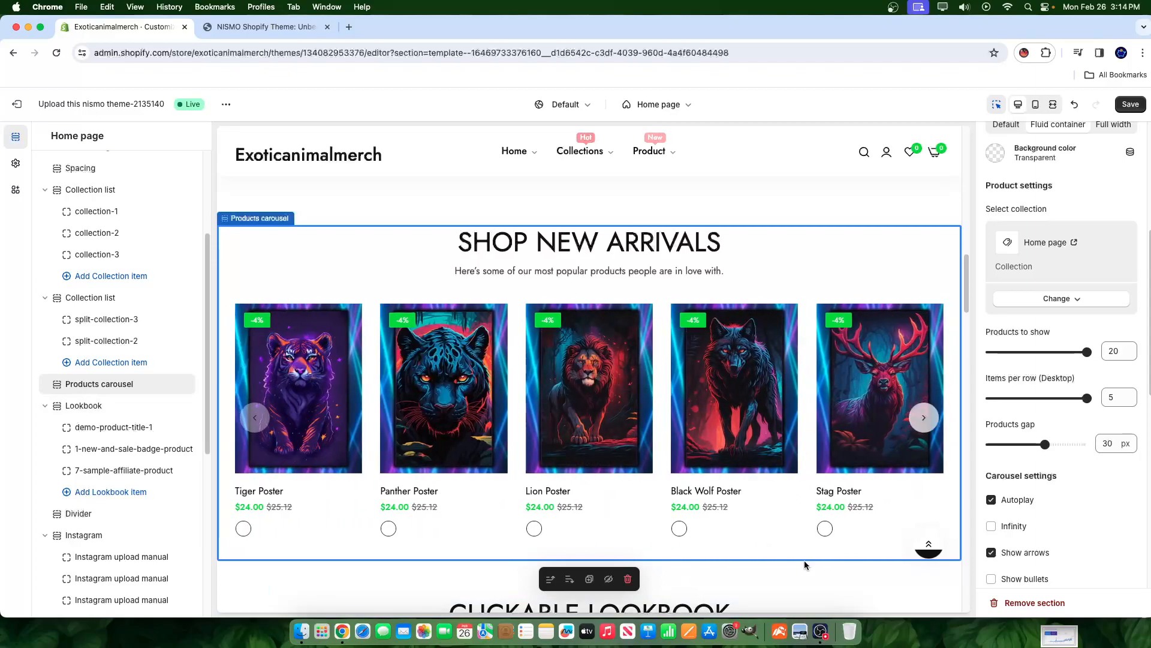
pyautogui.scroll(5, 1062, 527)
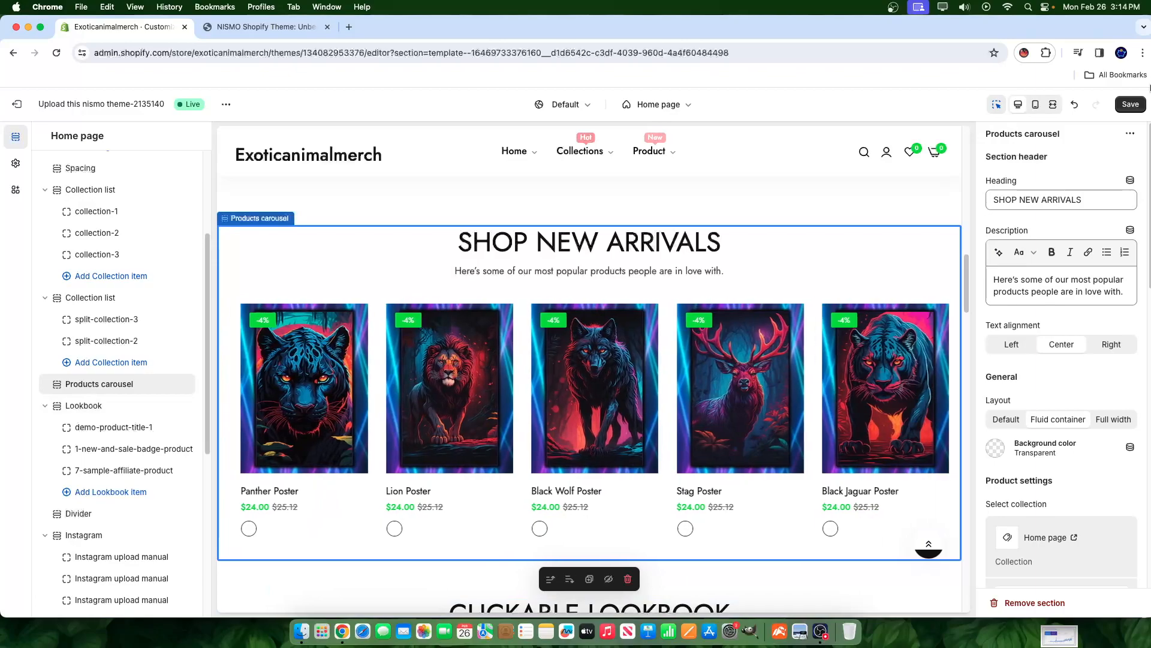
pyautogui.click(1128, 105)
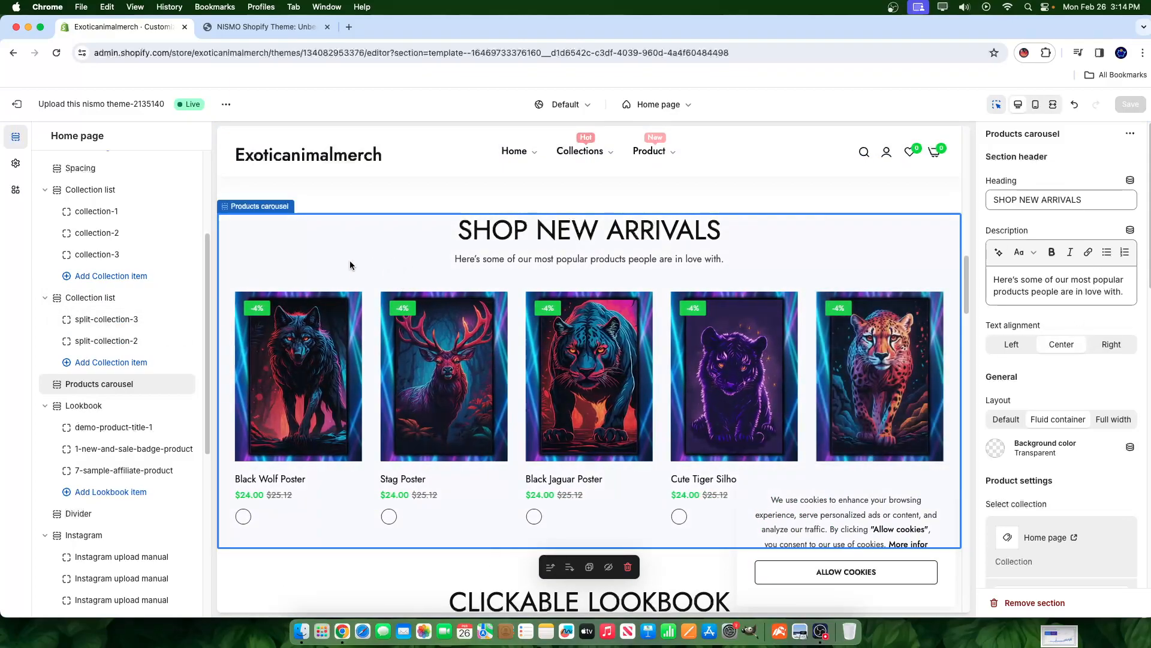
# - Open the second Collection list section's settings and review its Grid options
pyautogui.click(96, 297)
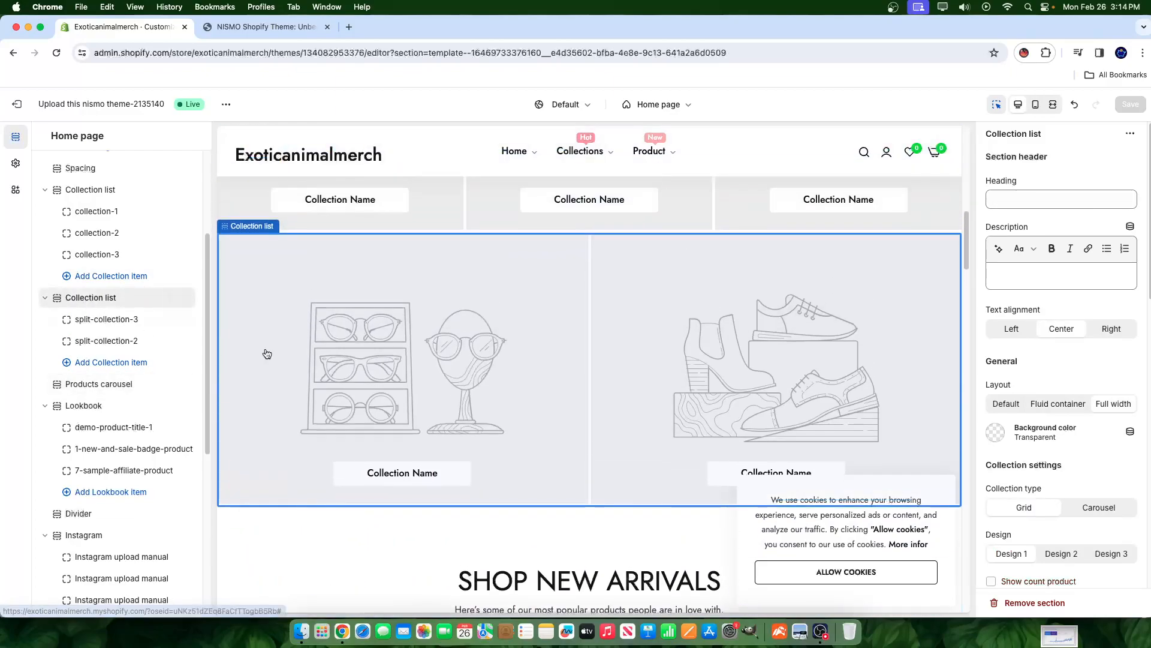
pyautogui.scroll(10, 519, 300)
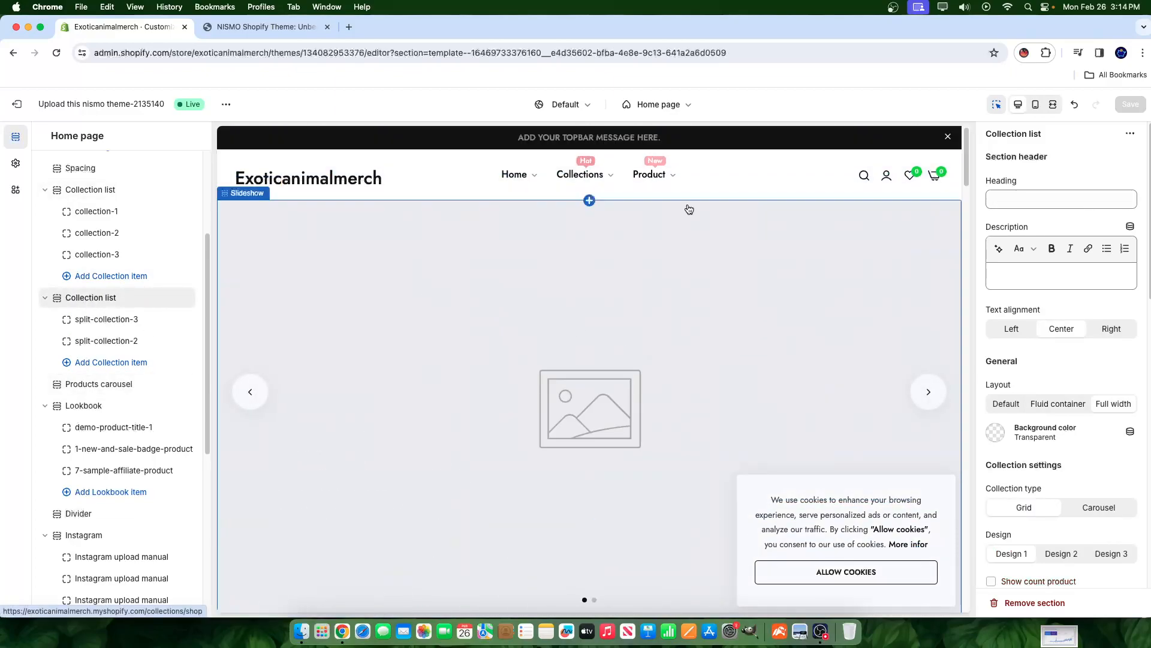
pyautogui.scroll(-2, 618, 300)
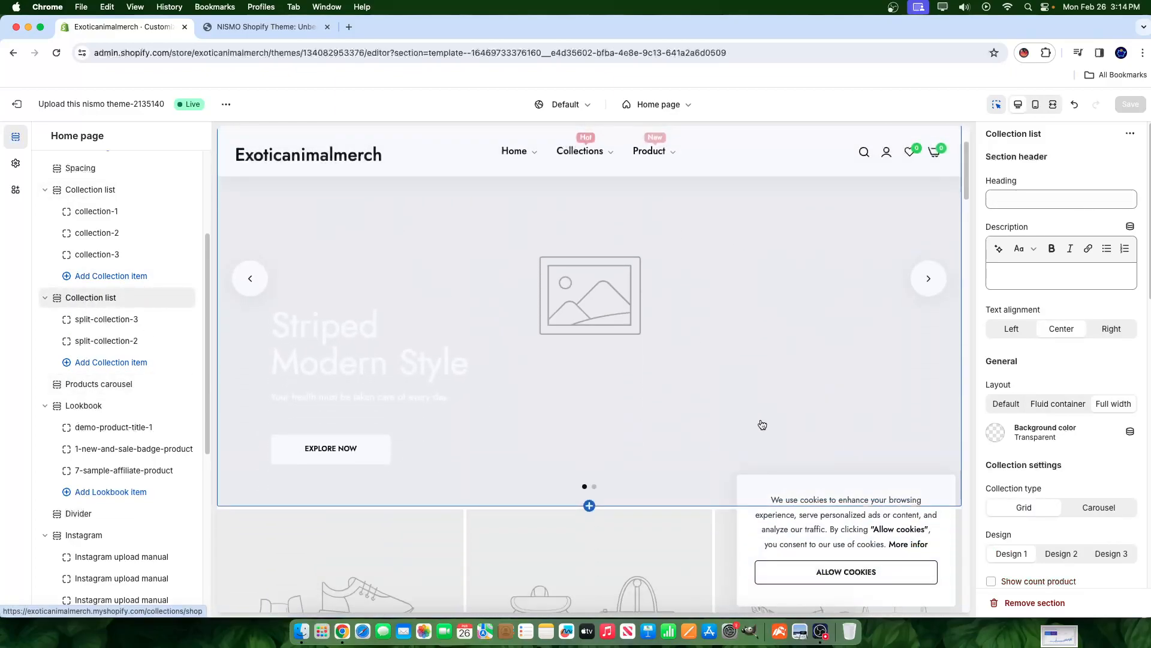
pyautogui.scroll(-6, 566, 322)
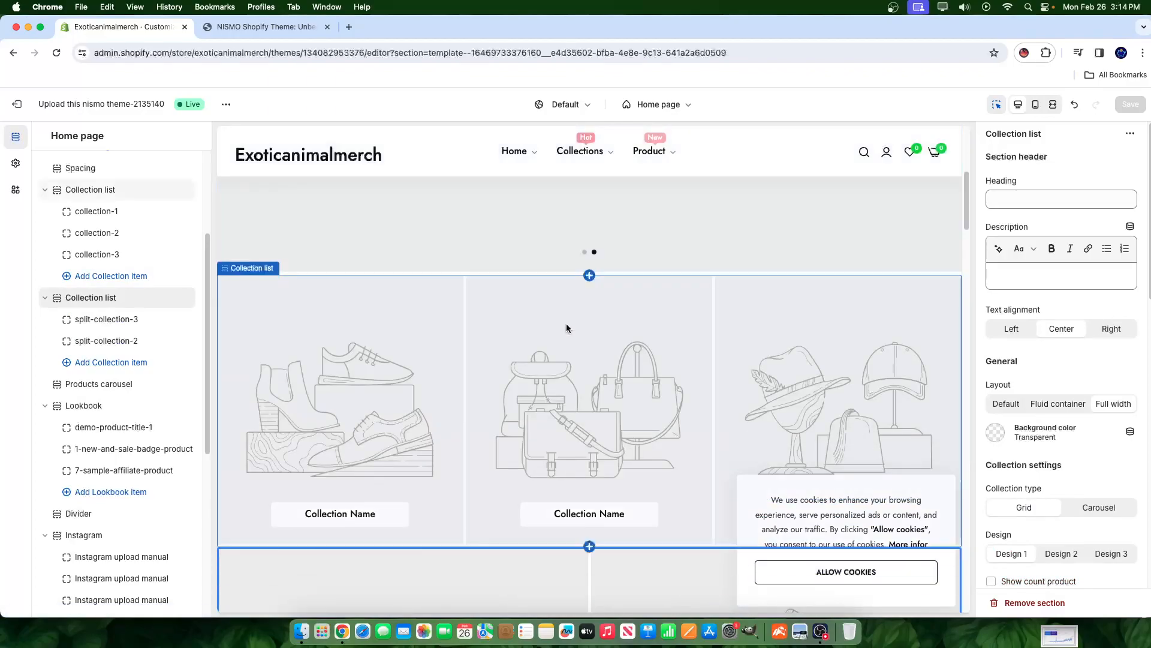
pyautogui.scroll(-3, 461, 311)
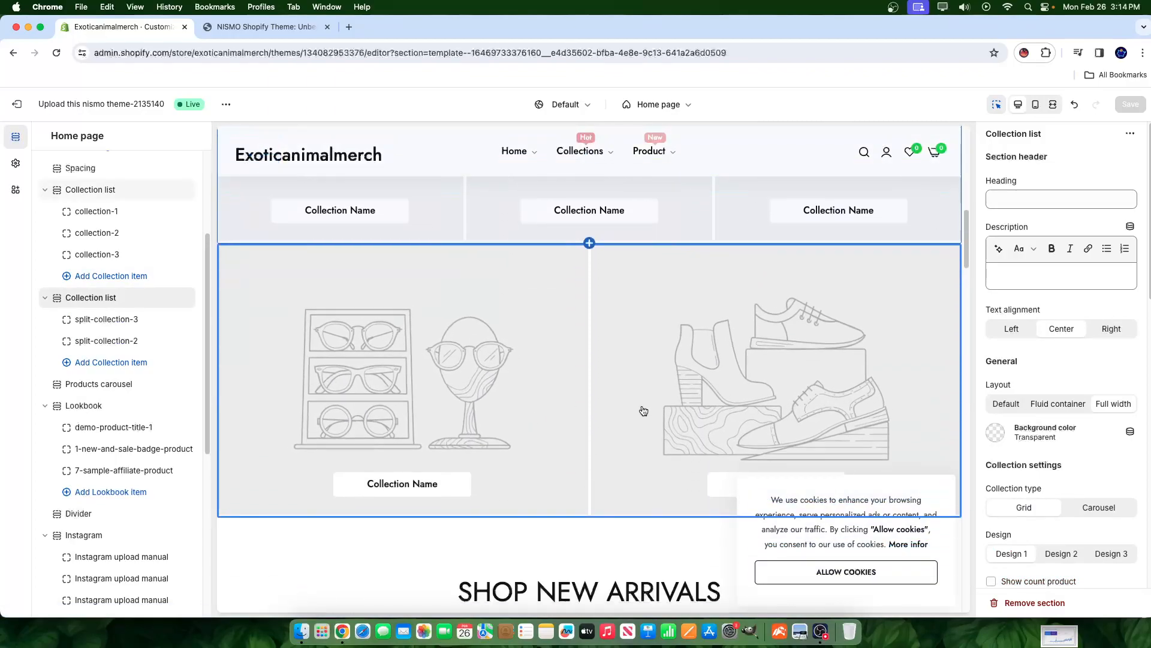
pyautogui.scroll(6, 634, 408)
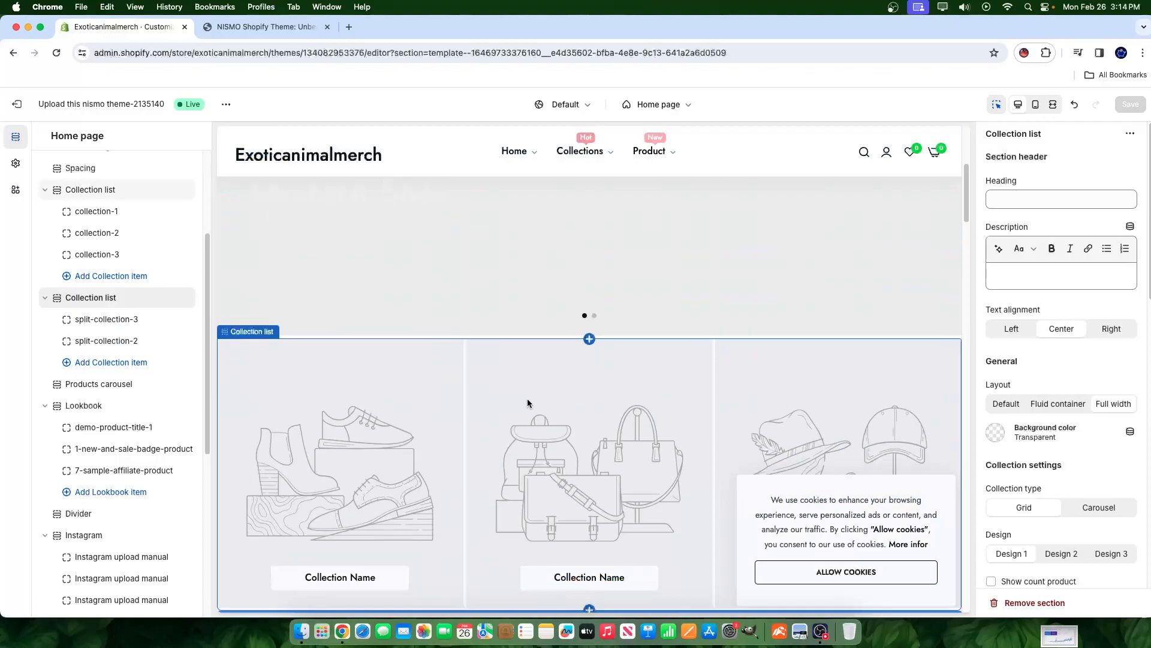
pyautogui.scroll(-6, 714, 440)
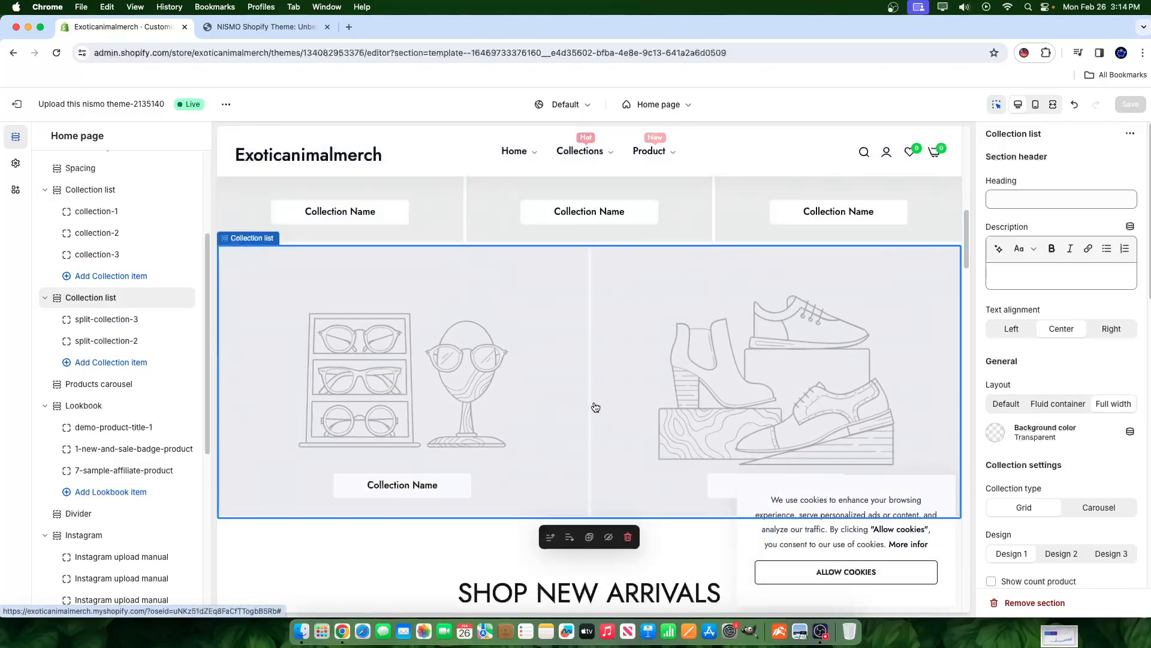
pyautogui.scroll(-5, 468, 363)
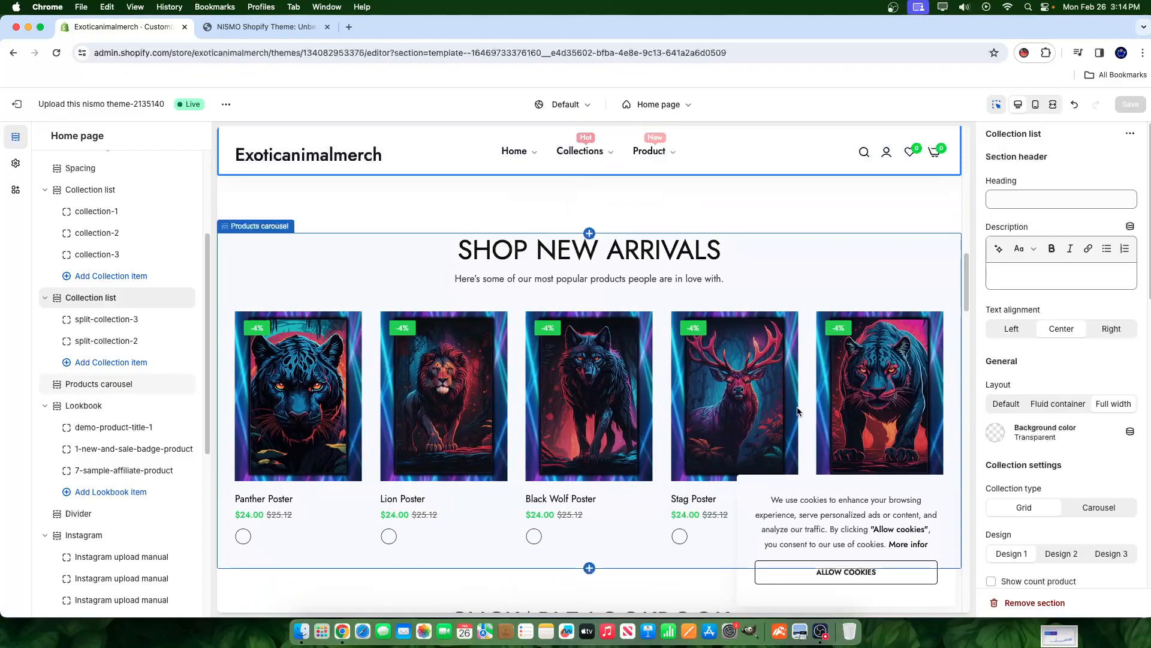
# - Accept the cookie notice covering the store preview
pyautogui.click(846, 572)
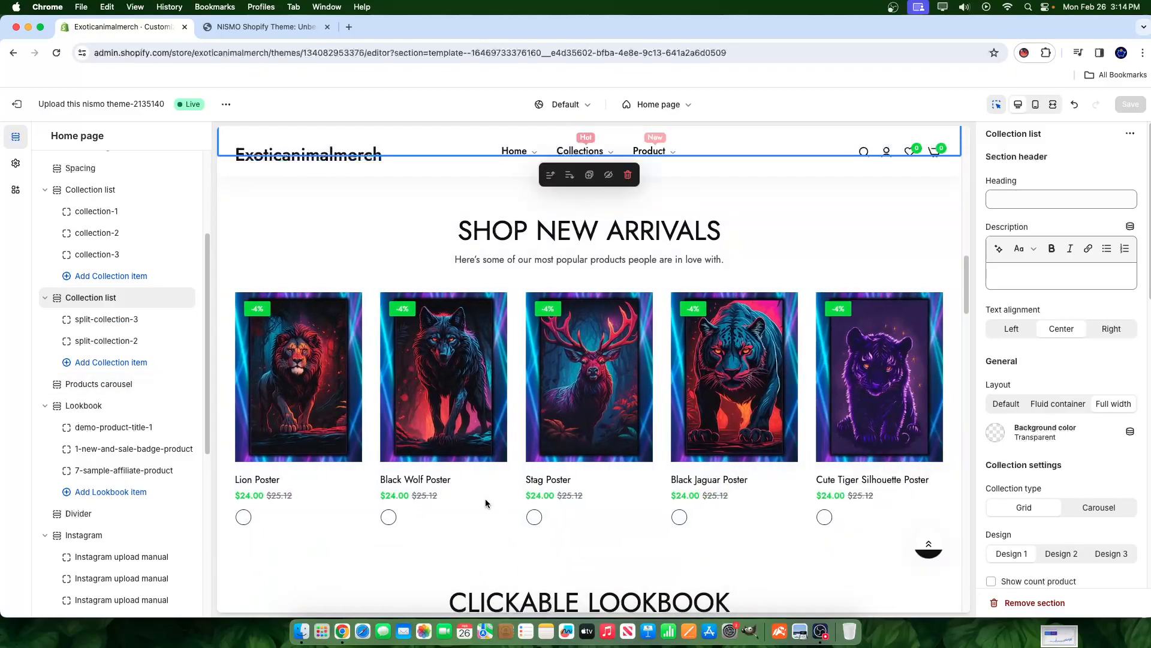
pyautogui.scroll(10, 486, 506)
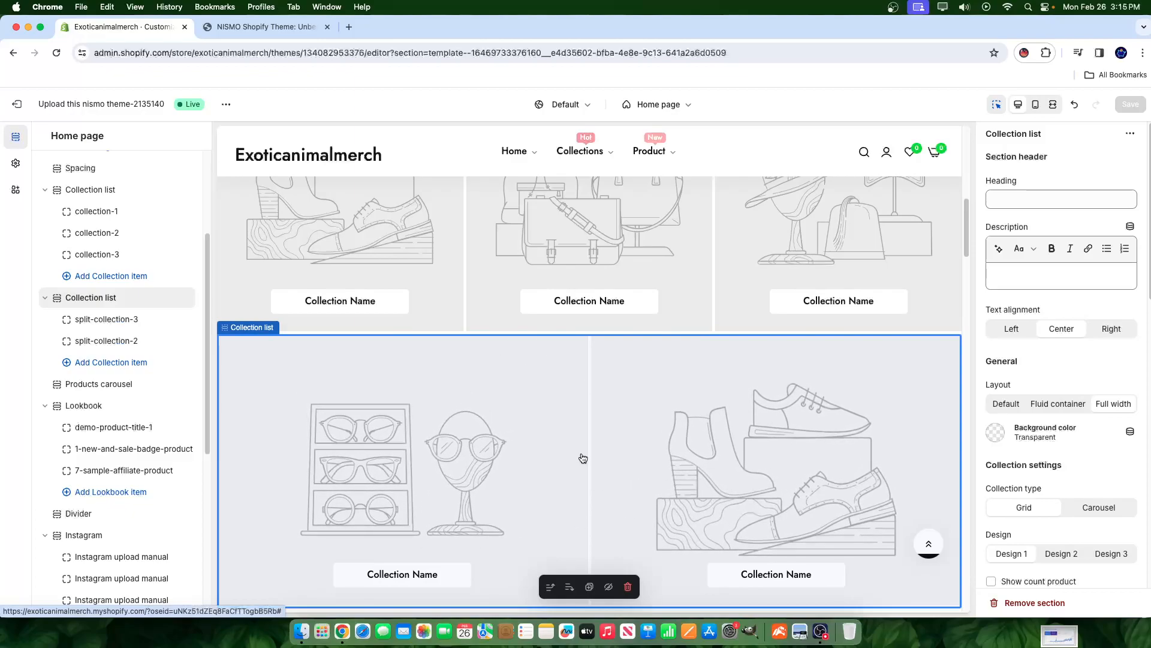
pyautogui.scroll(-3, 642, 389)
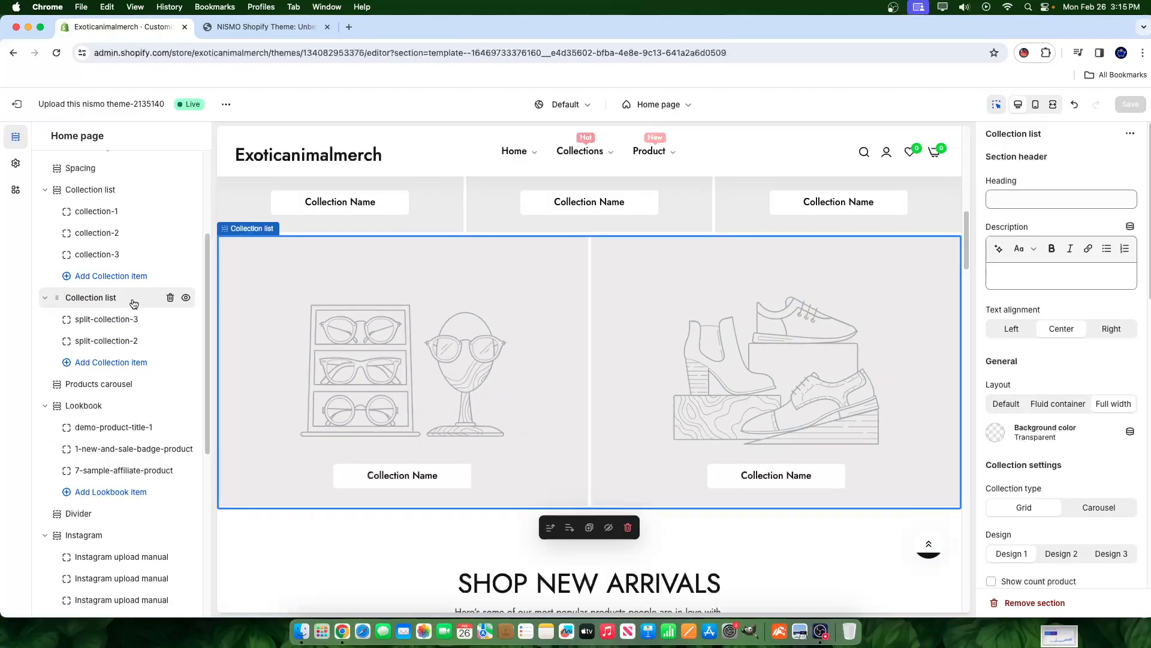
# - Delete the second, two-card Collection list section from the home page
pyautogui.click(171, 298)
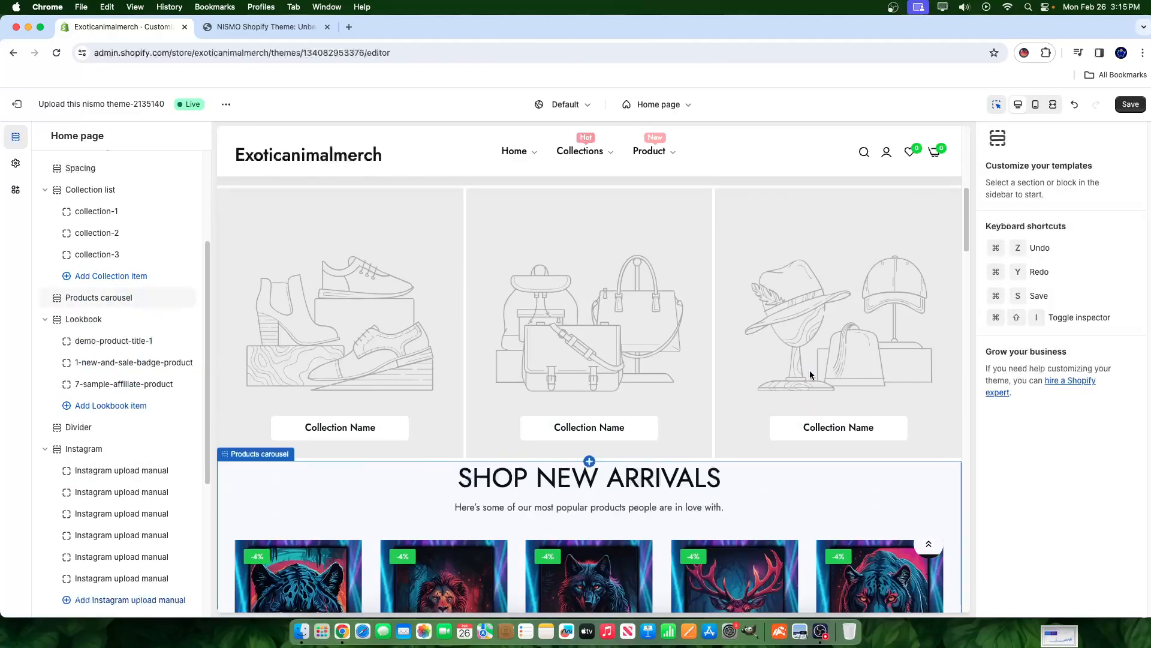
pyautogui.scroll(2, 503, 501)
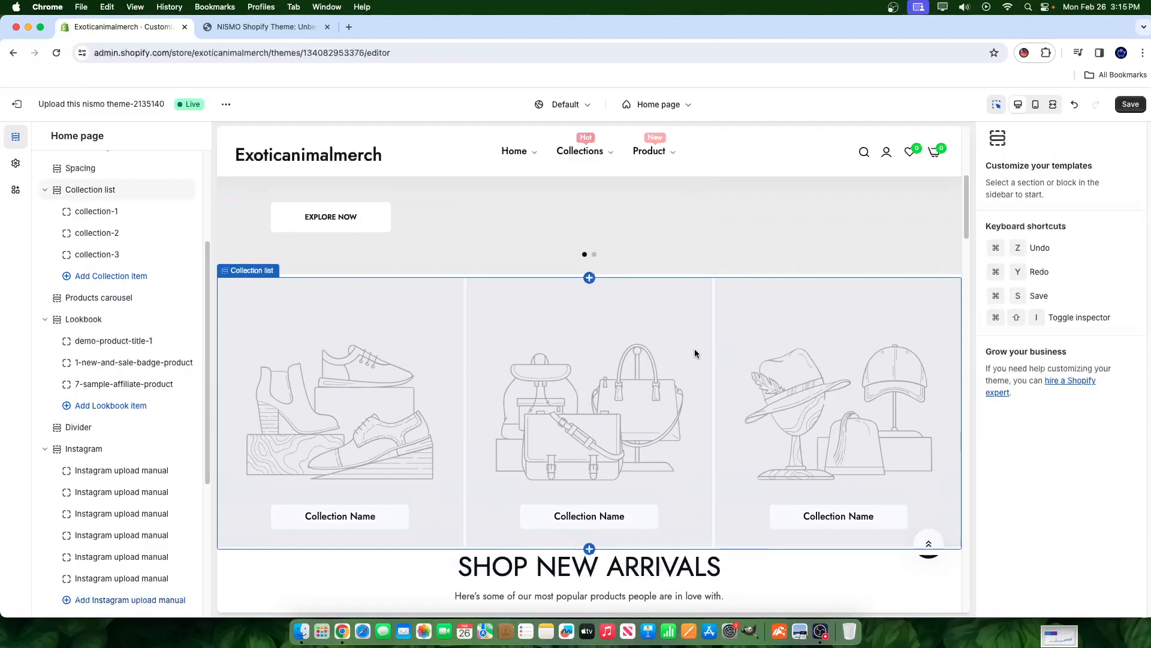
pyautogui.scroll(5, 624, 272)
# - Look over the Slideshow settings, then open the three-tile Collection list's settings
pyautogui.click(926, 351)
pyautogui.click(928, 366)
pyautogui.scroll(-4, 770, 399)
pyautogui.scroll(-10, 759, 399)
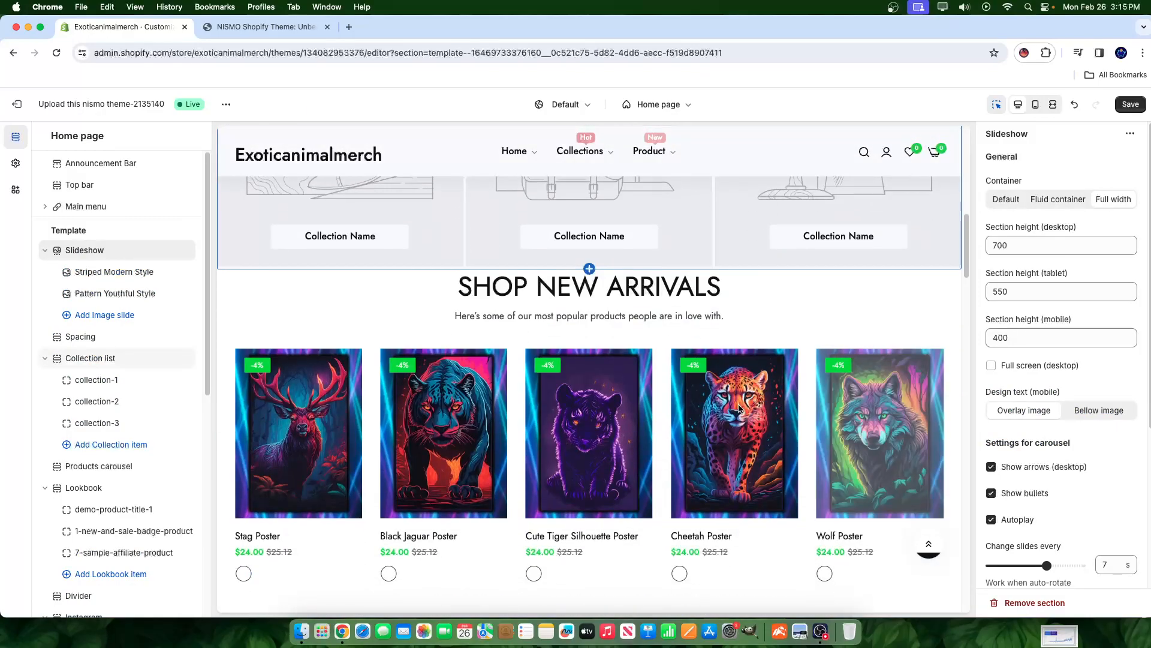
pyautogui.scroll(4, 734, 403)
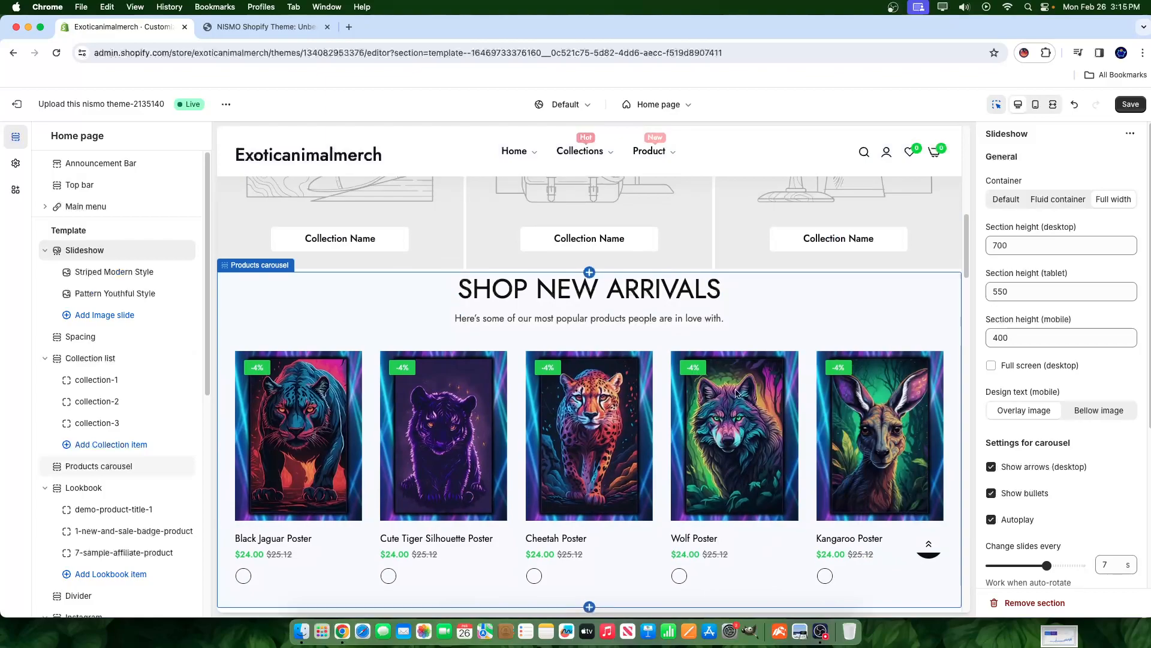
pyautogui.scroll(10, 750, 391)
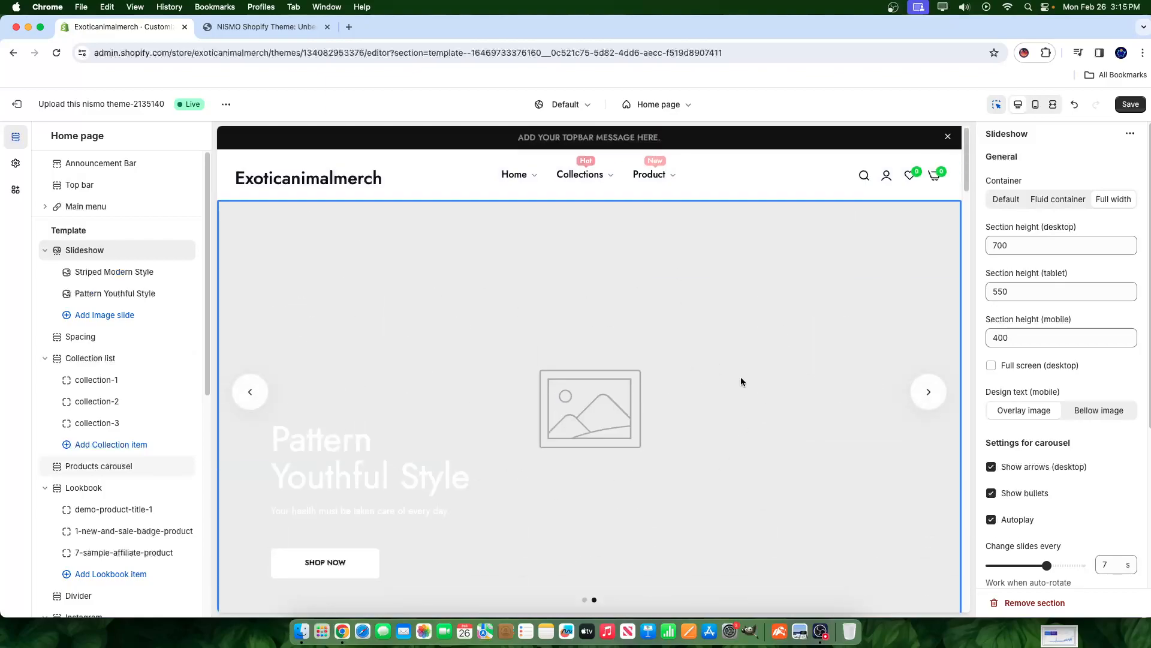
pyautogui.scroll(-6, 553, 404)
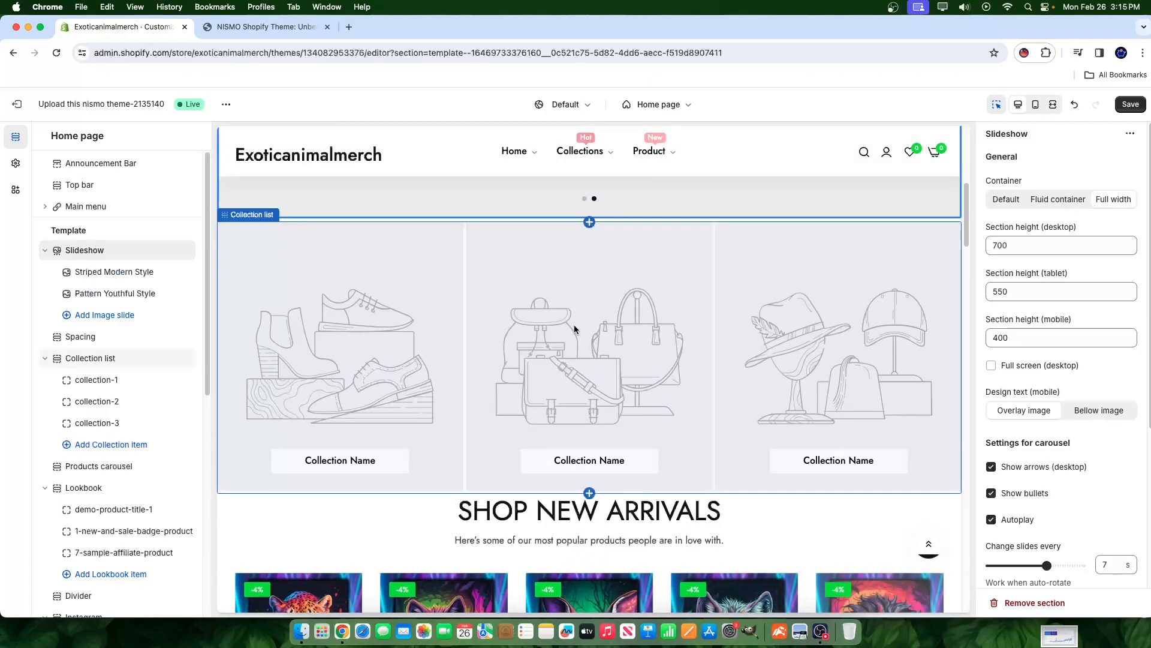
pyautogui.click(723, 328)
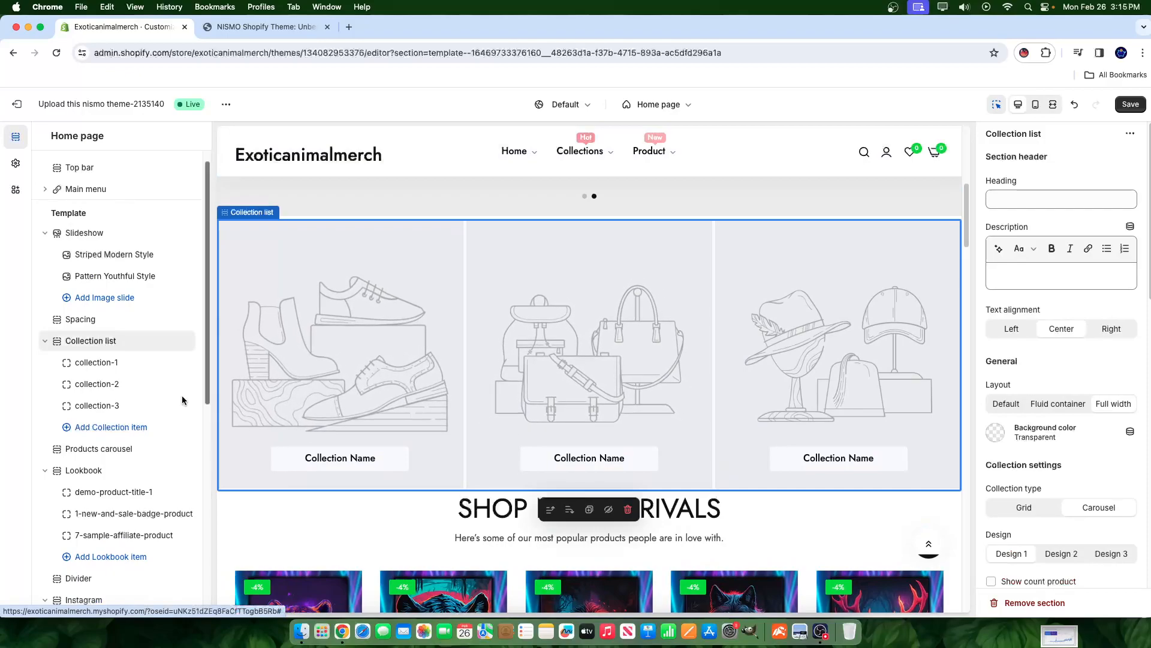
# - Link the first collection card (collection-1) to Lion Posters
pyautogui.click(149, 362)
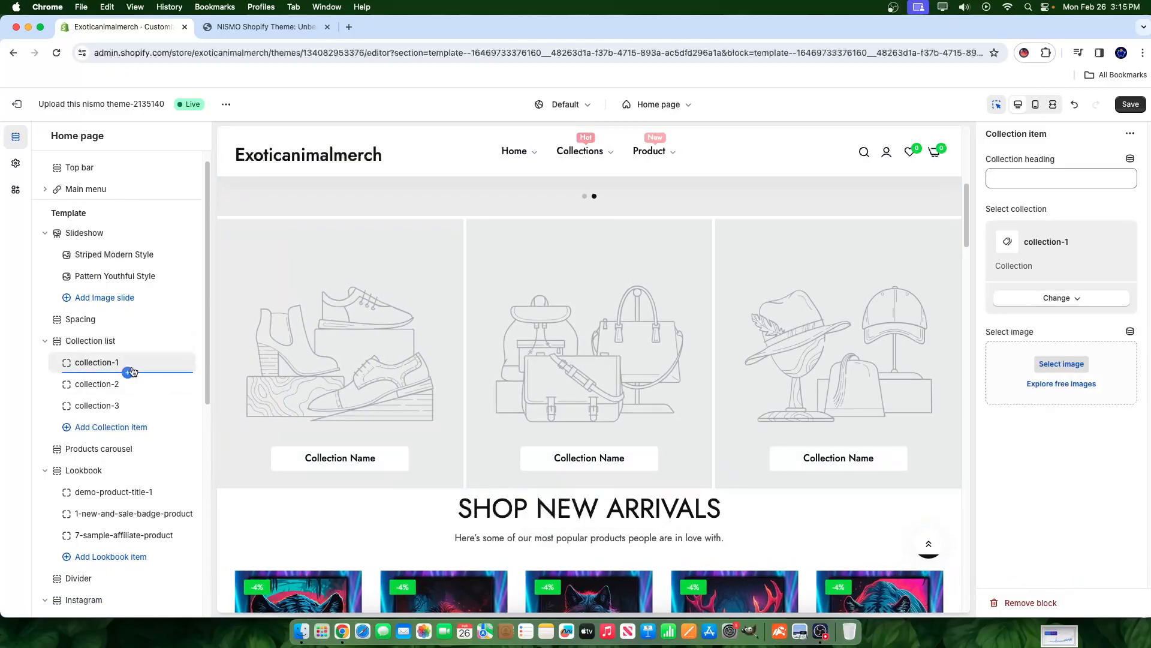
pyautogui.click(1061, 298)
pyautogui.click(1063, 325)
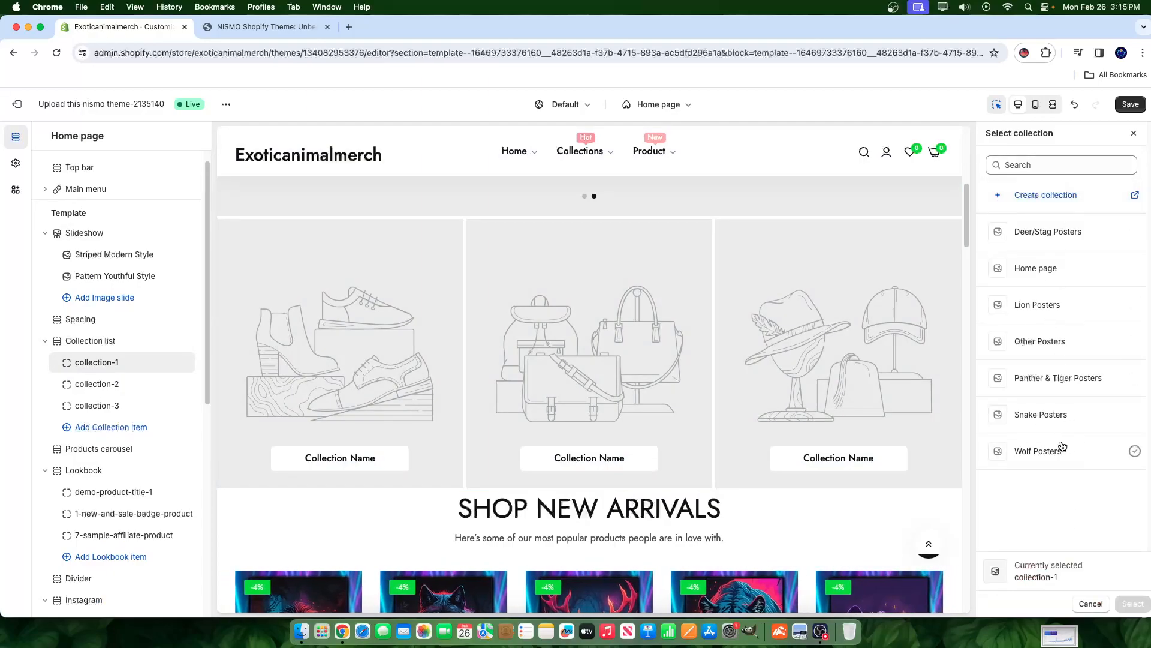
pyautogui.click(1040, 304)
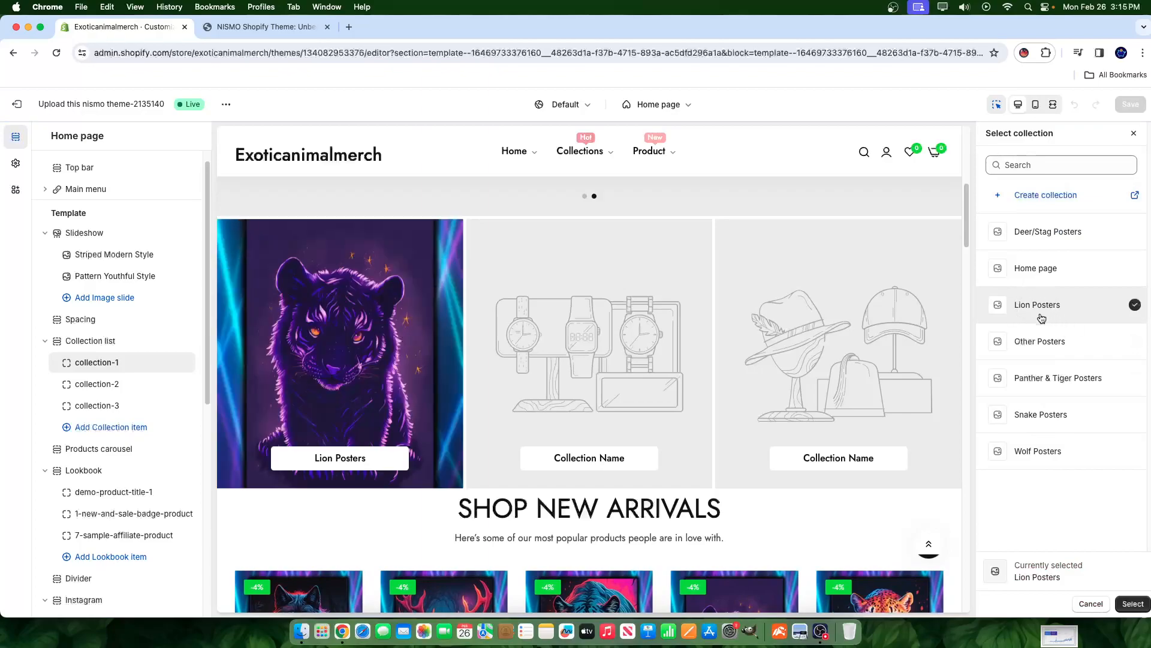
pyautogui.click(1132, 604)
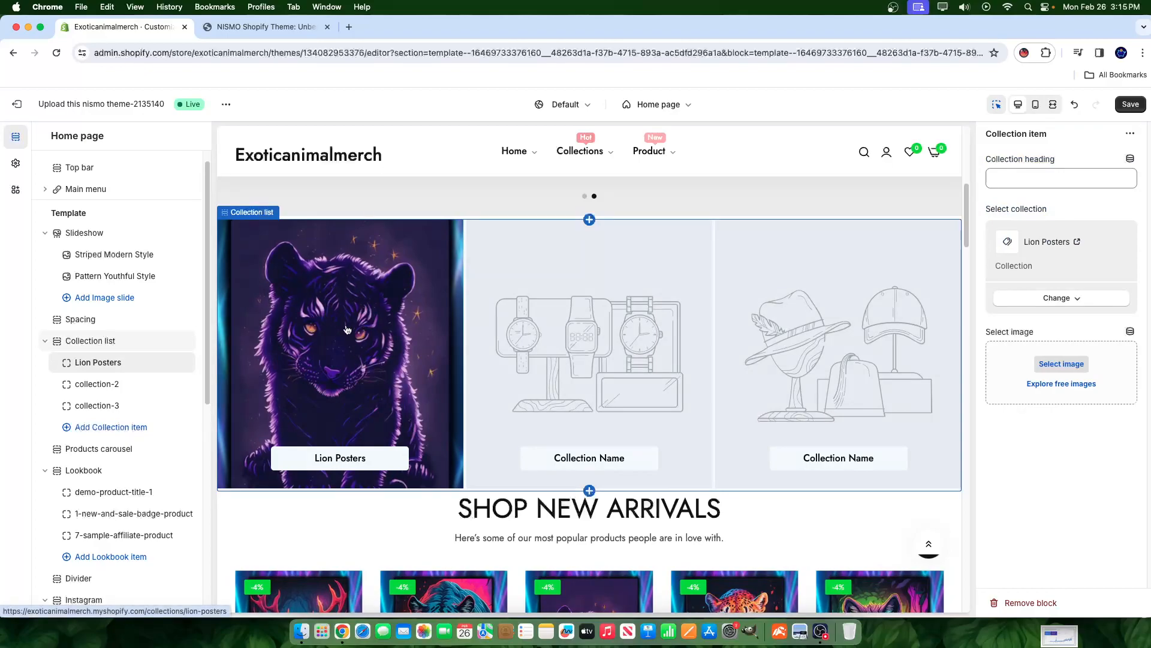
# - Link the second collection card (collection-2) to Wolf Posters
pyautogui.scroll(-4, 606, 474)
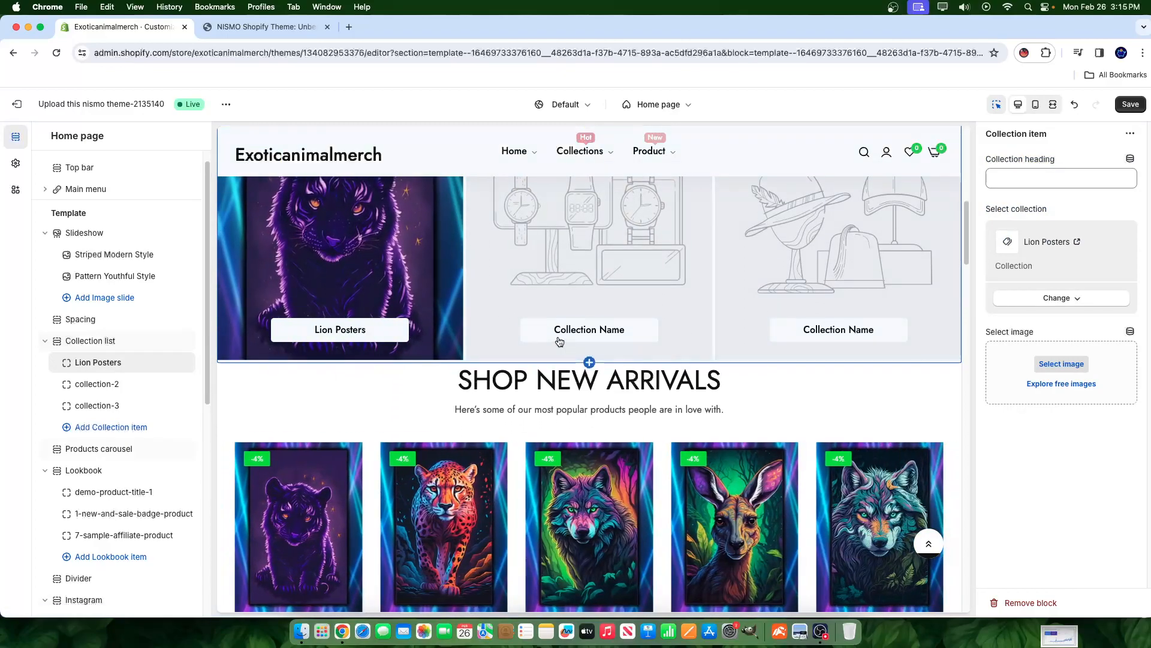
pyautogui.scroll(3, 552, 329)
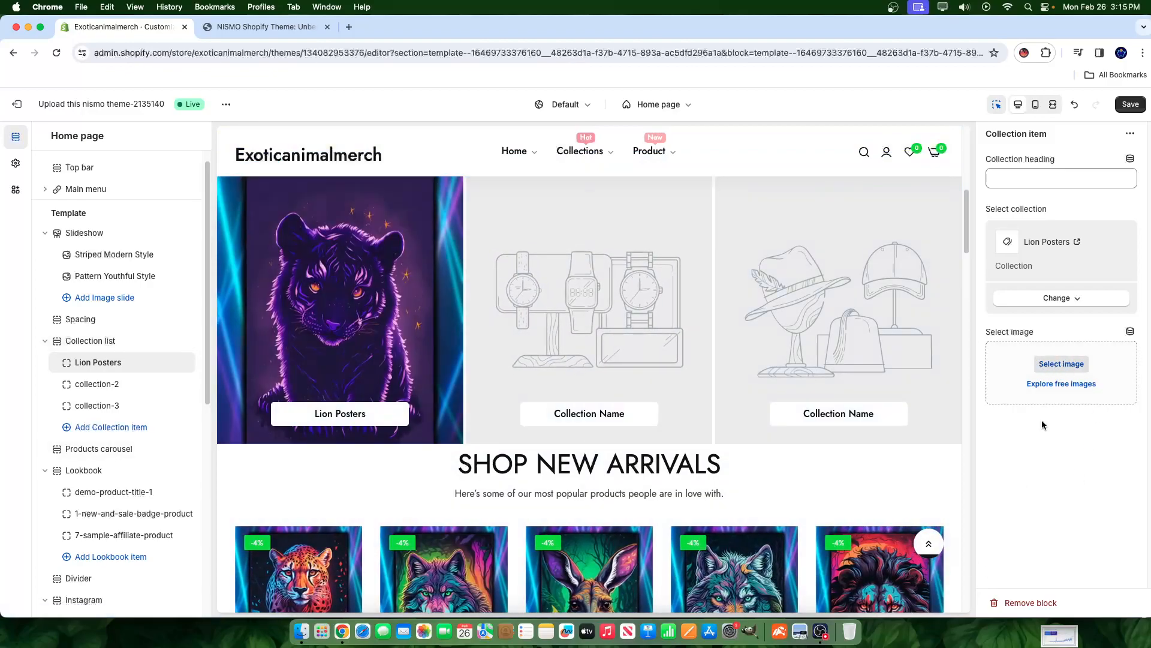
pyautogui.click(90, 382)
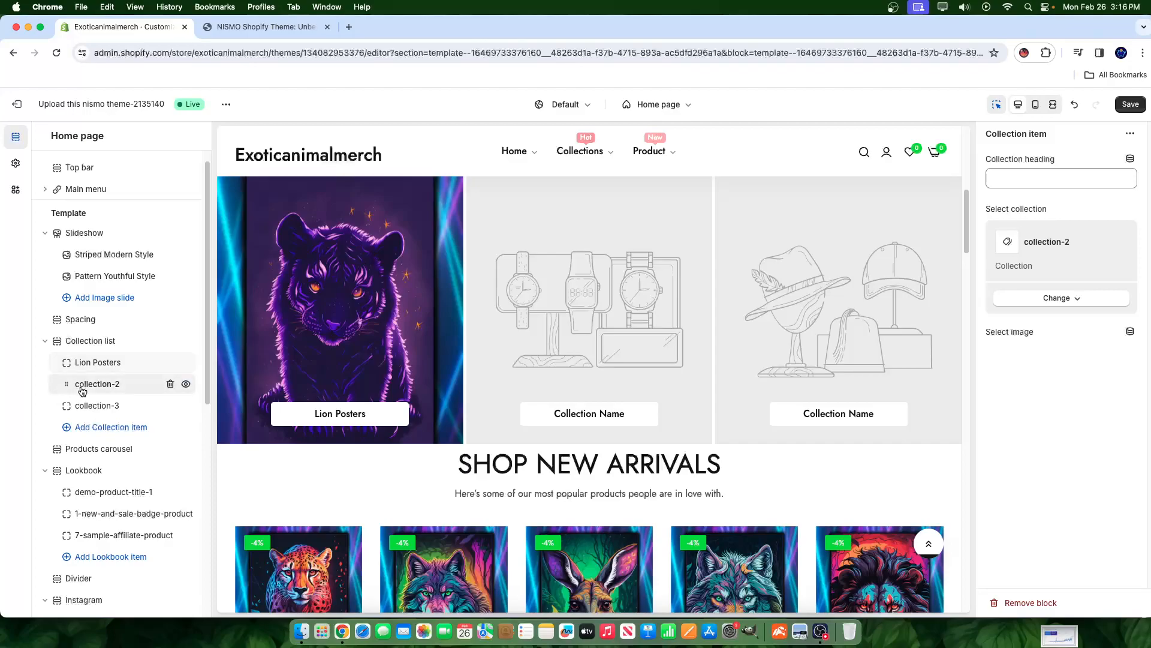
pyautogui.click(1043, 298)
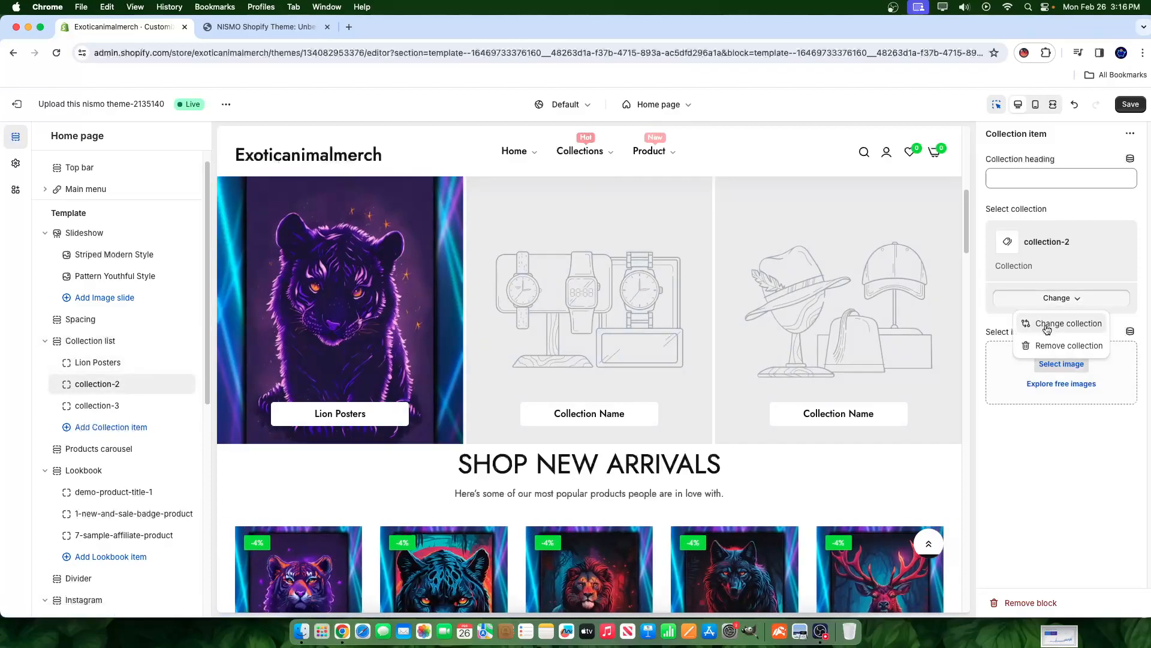
pyautogui.click(1039, 318)
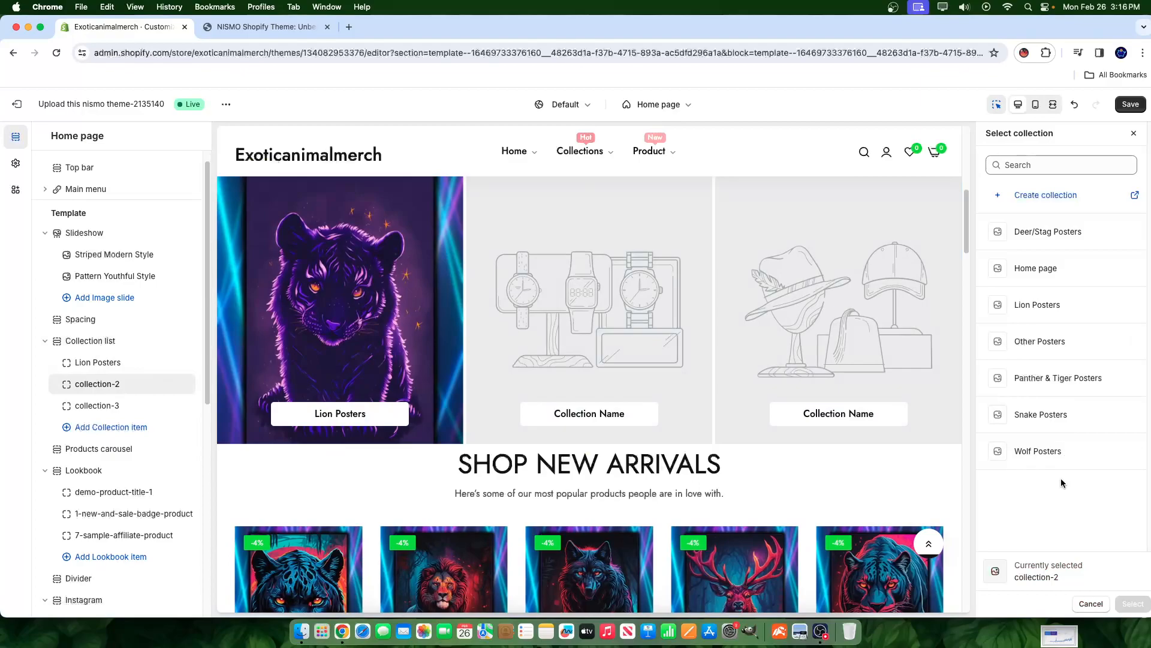
pyautogui.click(1058, 451)
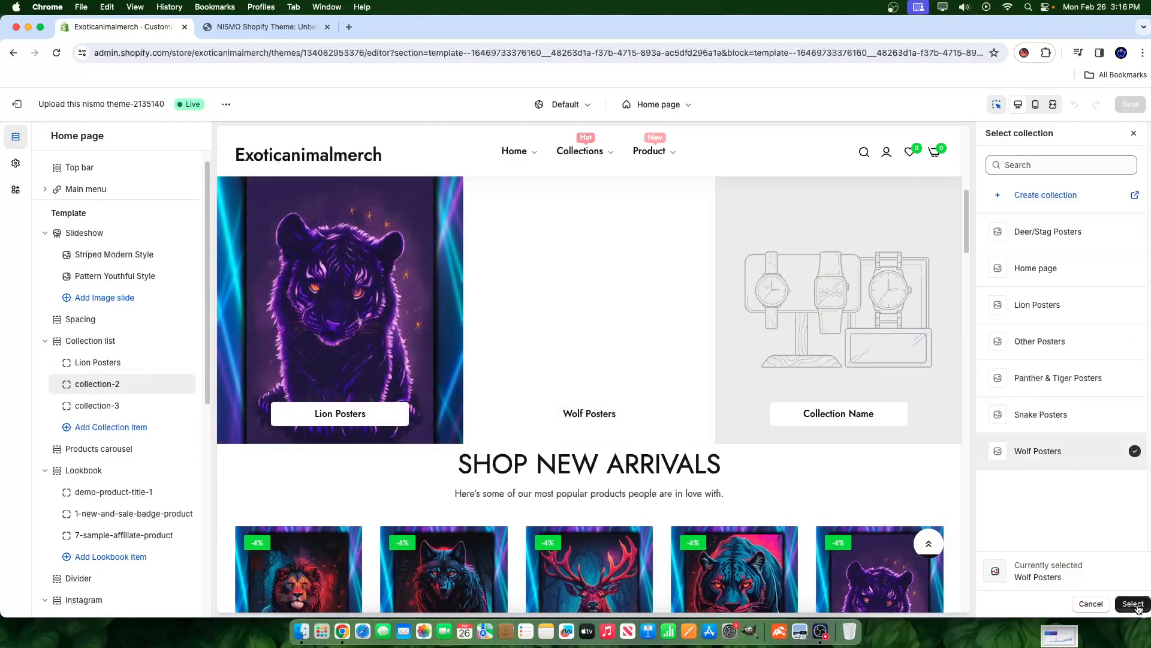
pyautogui.click(1133, 603)
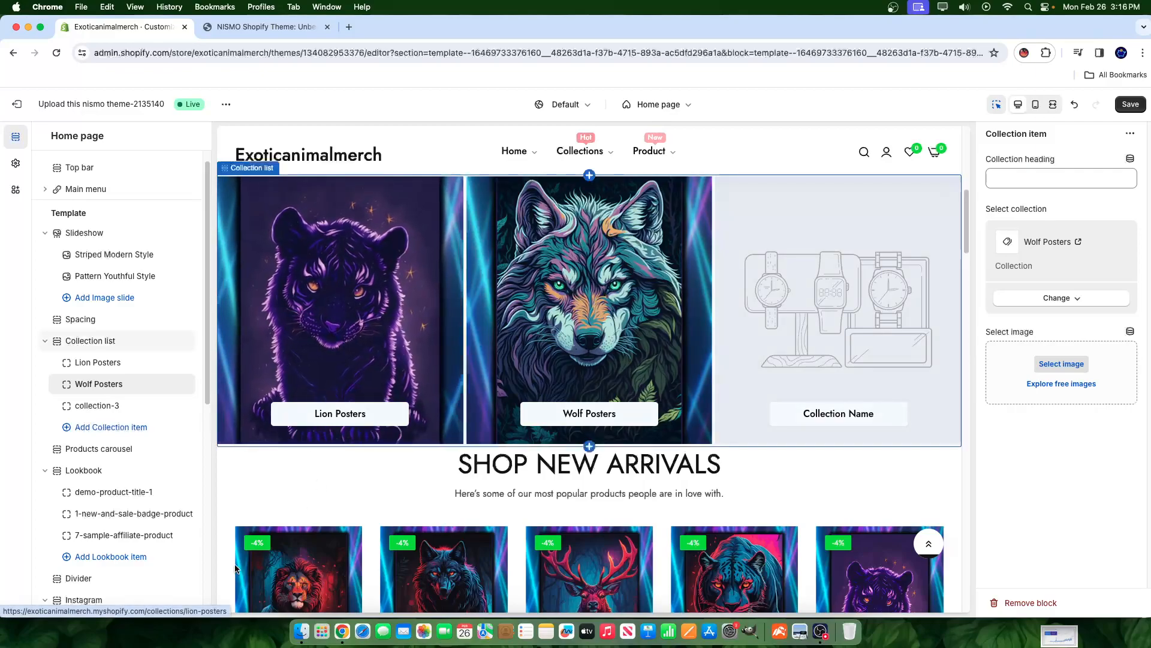
# - Link the third card to Panther & Tiger Posters and save the home page
pyautogui.click(101, 407)
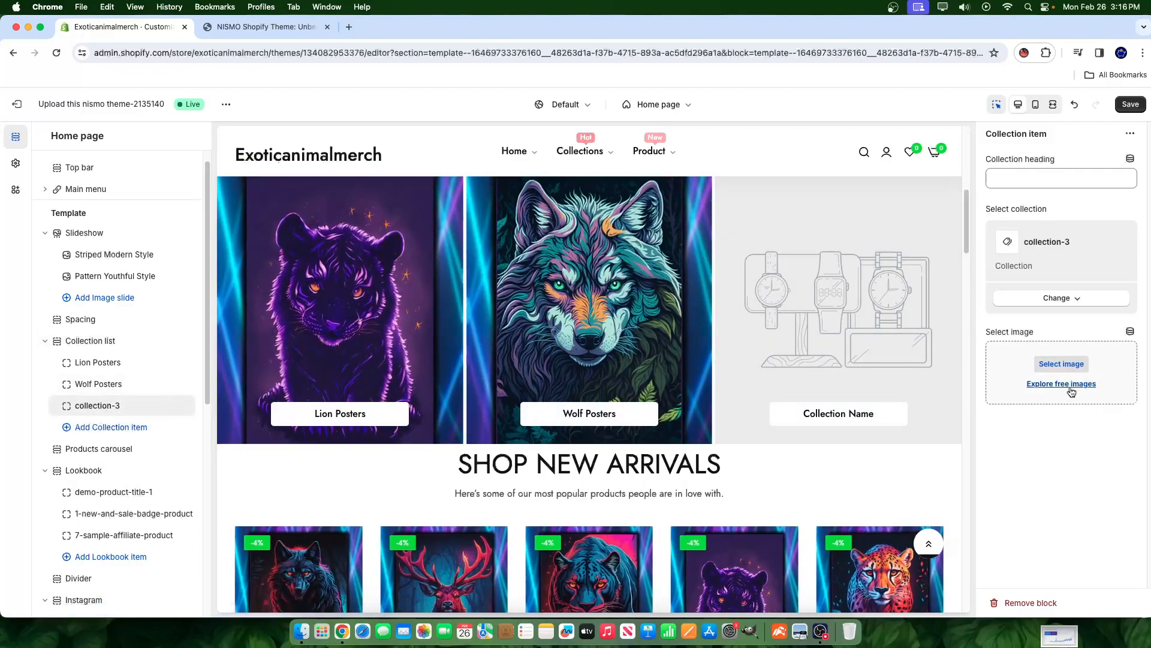
pyautogui.click(1062, 297)
pyautogui.click(1019, 324)
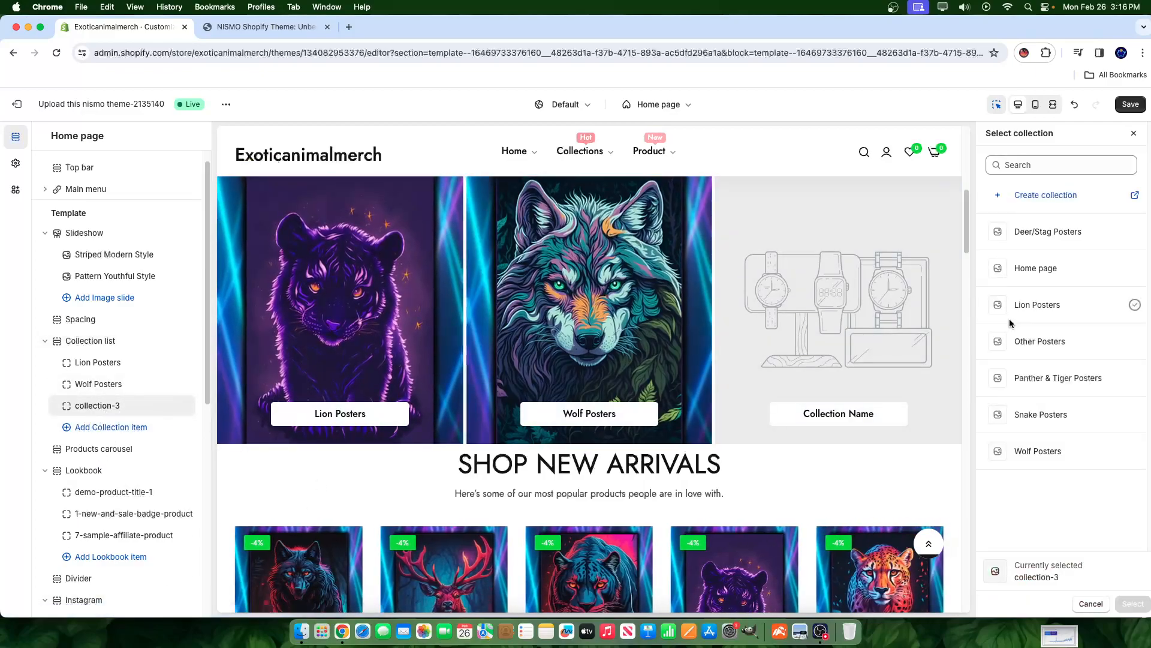
pyautogui.click(1067, 384)
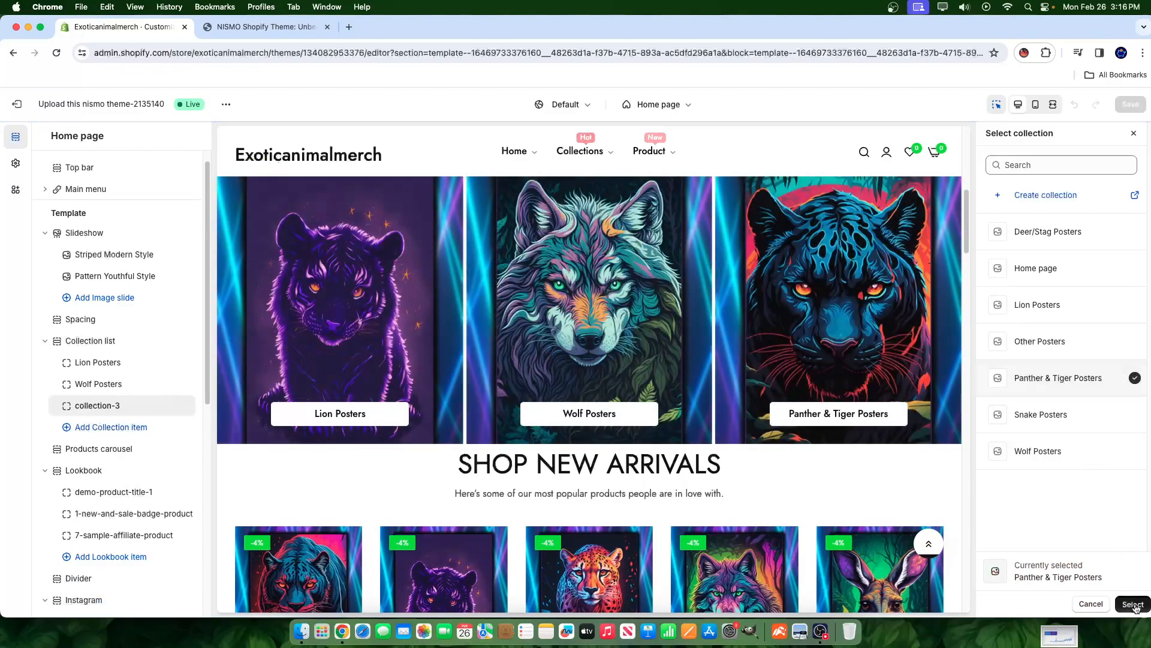
pyautogui.click(1134, 604)
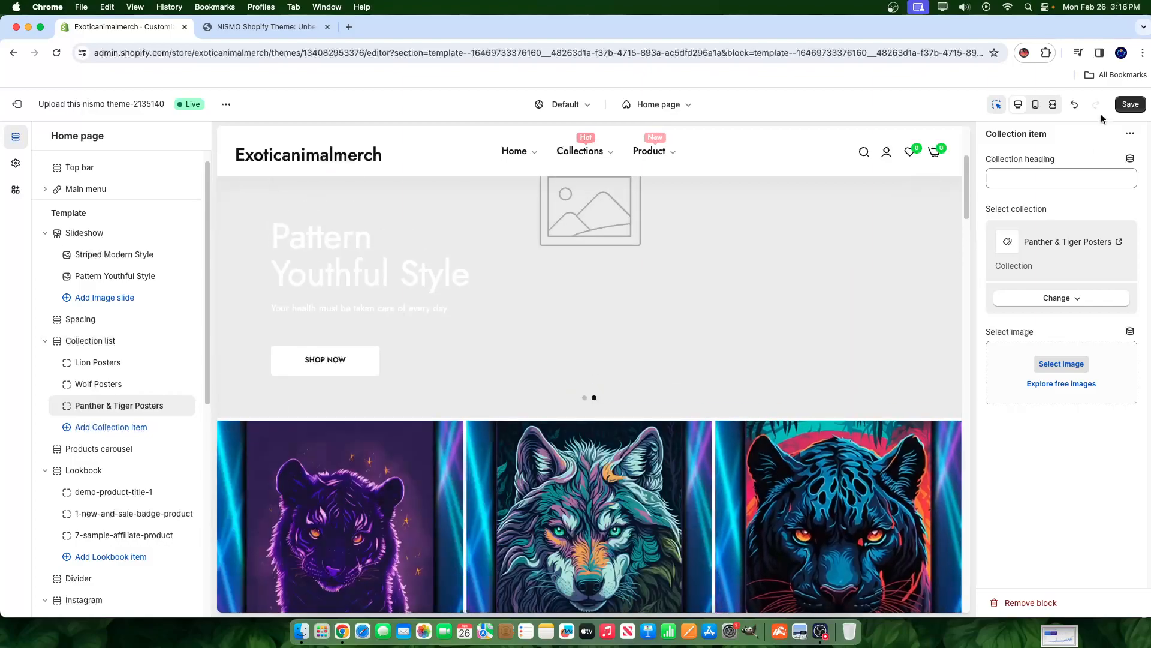
pyautogui.click(1129, 105)
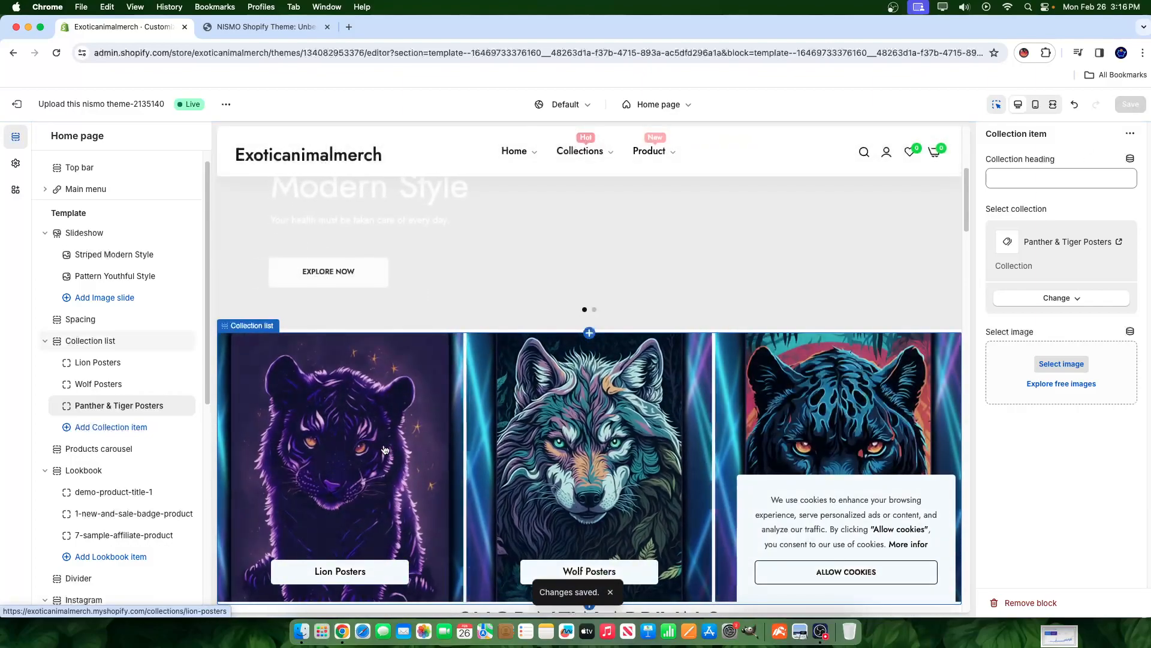
# - Scroll the preview past the lion, wolf and panther tiles and Shop New Arrivals
pyautogui.scroll(-3, 480, 390)
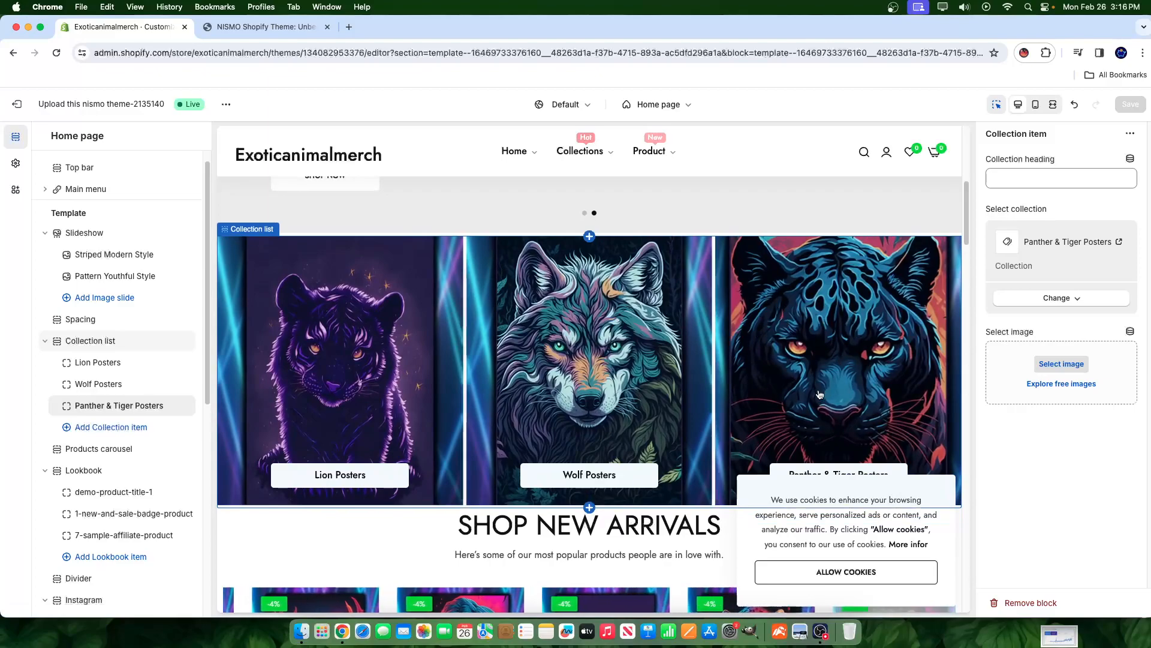
pyautogui.scroll(-3, 717, 468)
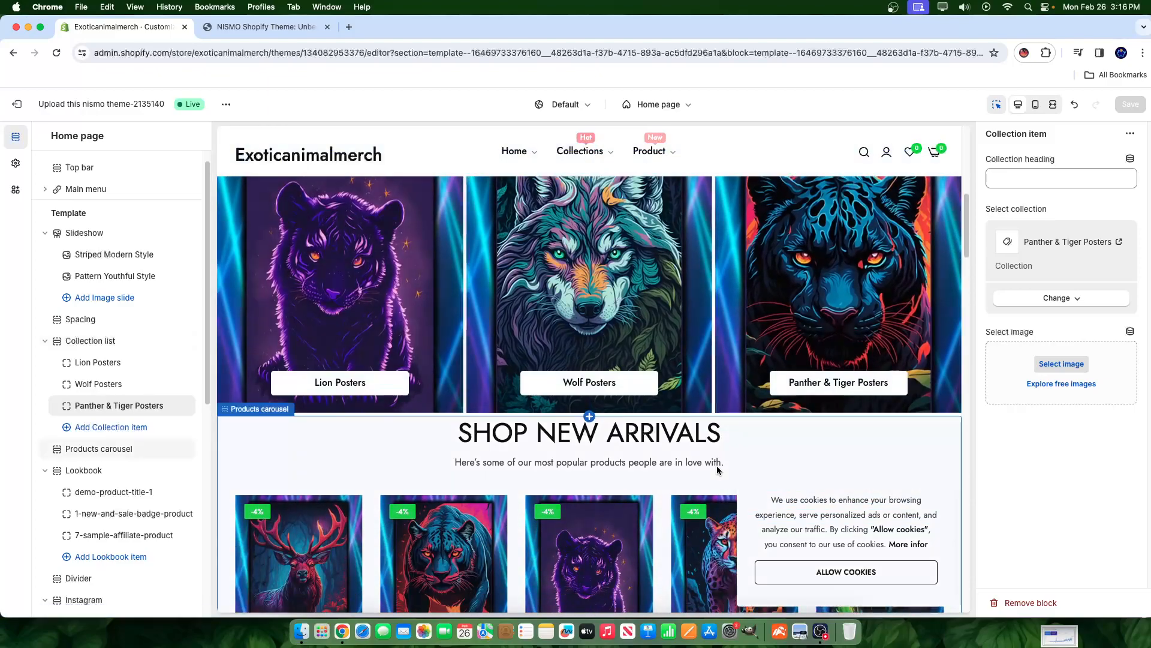
pyautogui.scroll(4, 717, 465)
pyautogui.scroll(-4, 882, 434)
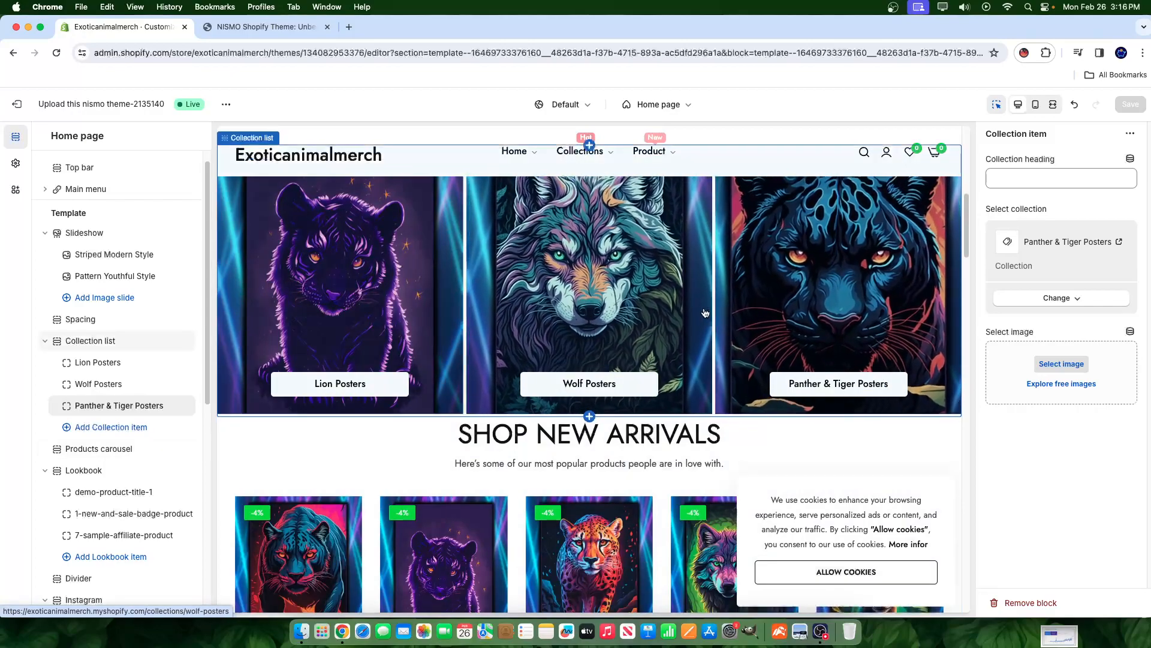
pyautogui.scroll(2, 706, 309)
pyautogui.scroll(3, 706, 309)
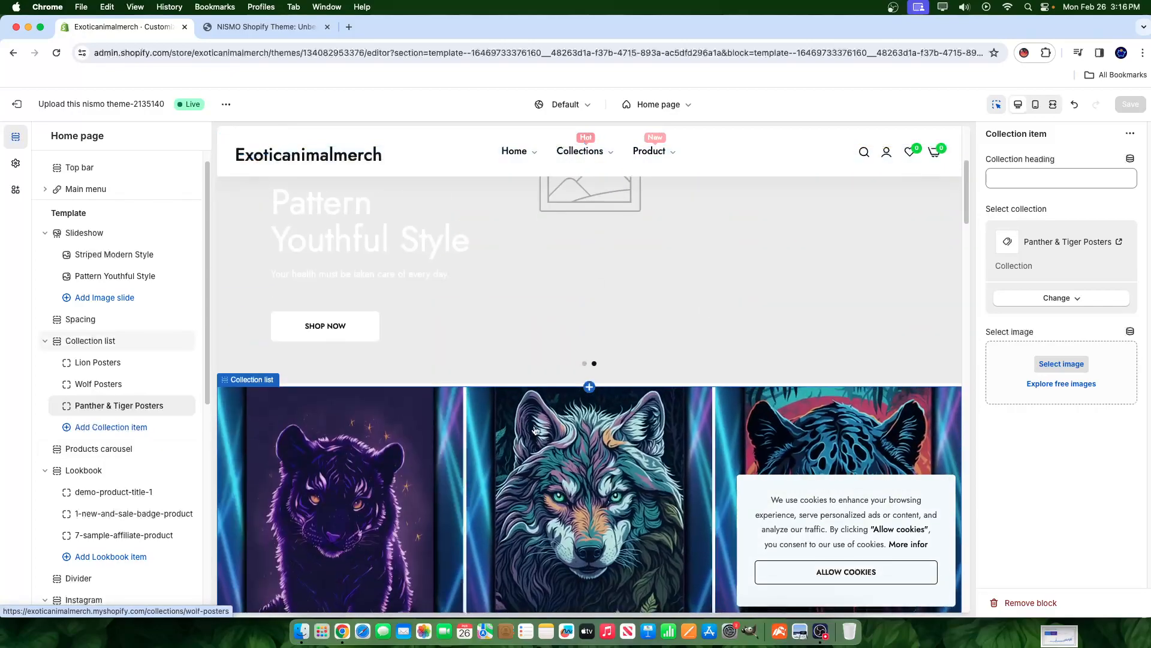
pyautogui.scroll(-9, 709, 336)
pyautogui.scroll(4, 712, 361)
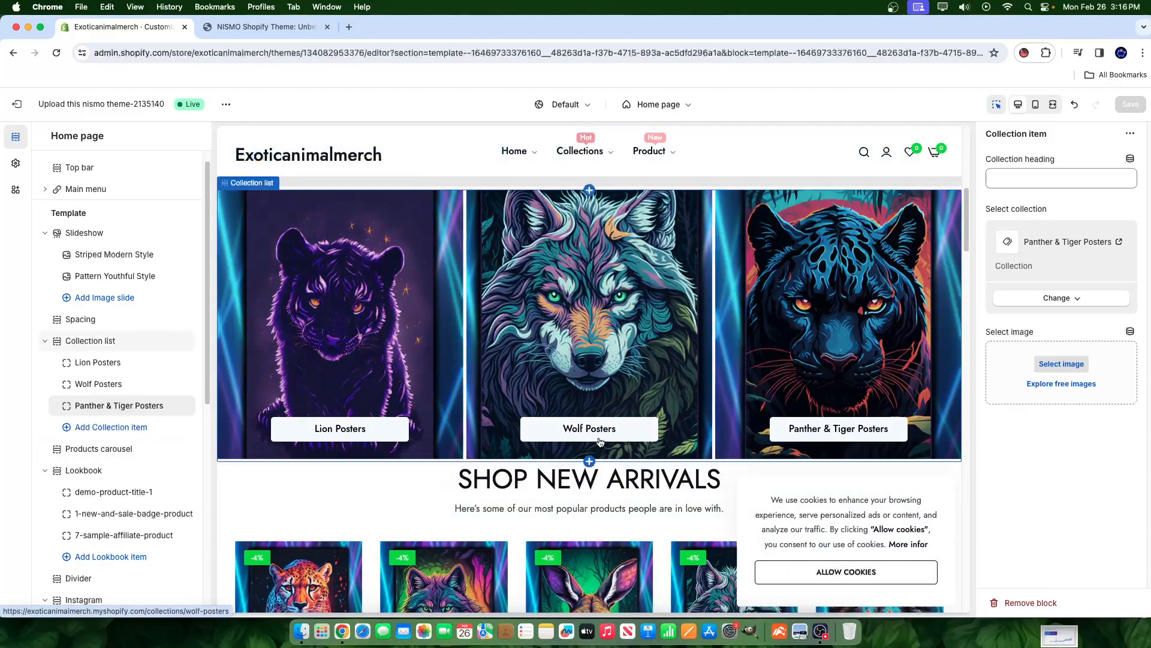
pyautogui.scroll(-5, 593, 444)
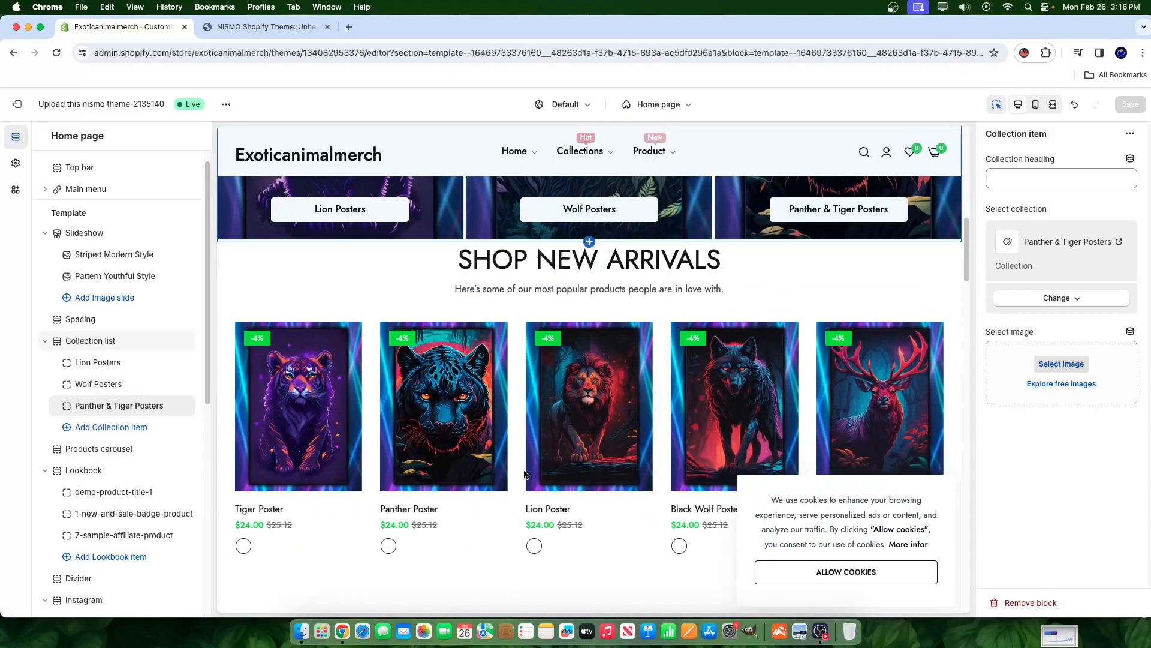
pyautogui.scroll(-4, 524, 473)
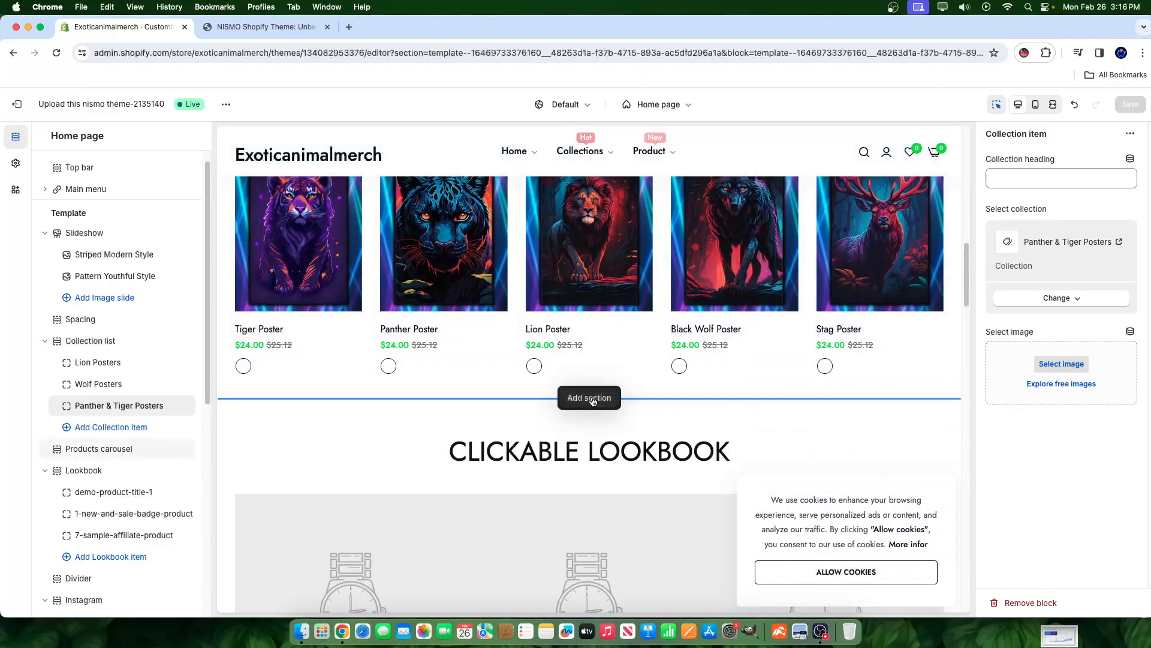
pyautogui.scroll(-5, 441, 460)
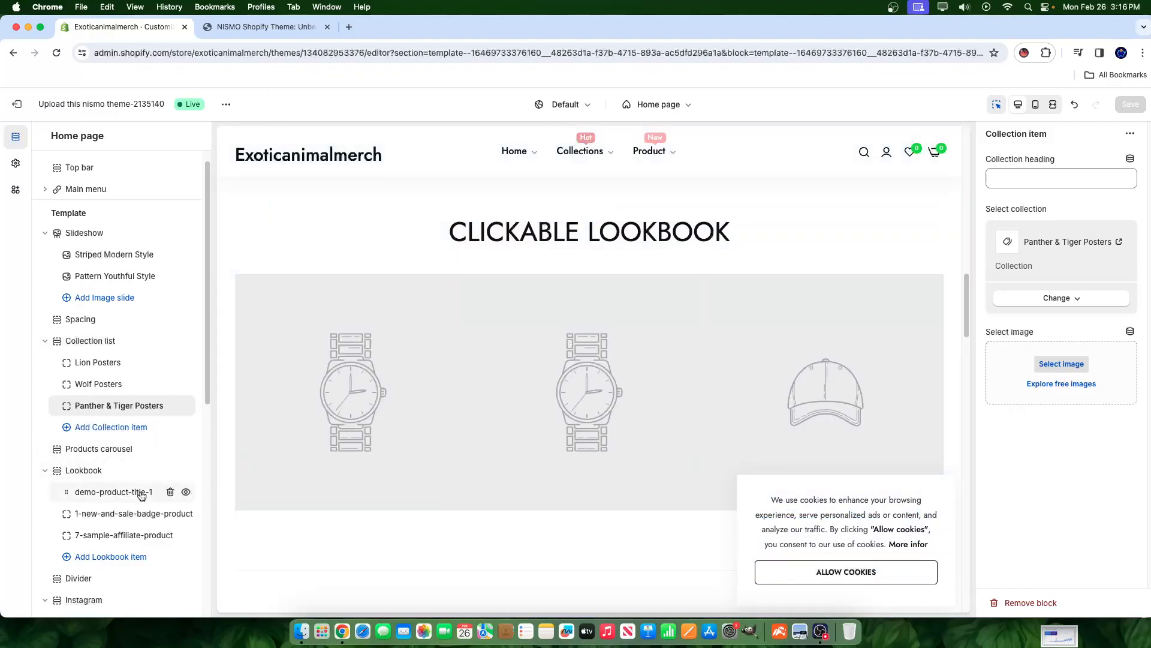
pyautogui.scroll(-2, 141, 493)
# - Select the Lookbook section to show its CLICKABLE LOOKBOOK settings with placeholder watch and cap images
pyautogui.click(84, 395)
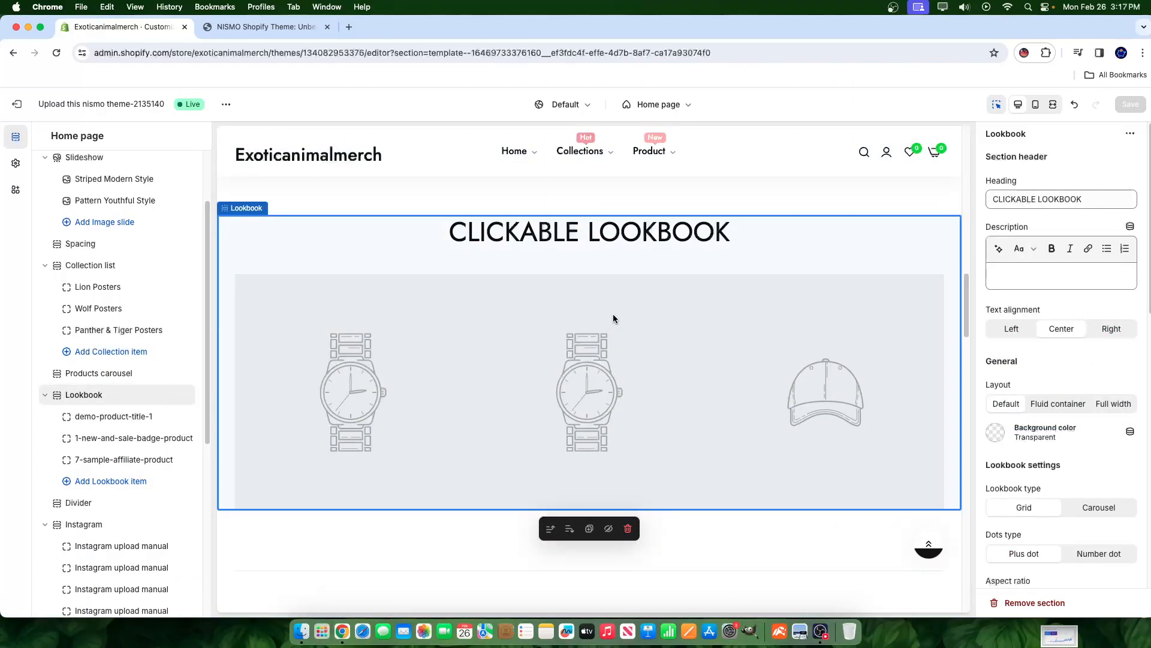
pyautogui.scroll(-1, 564, 321)
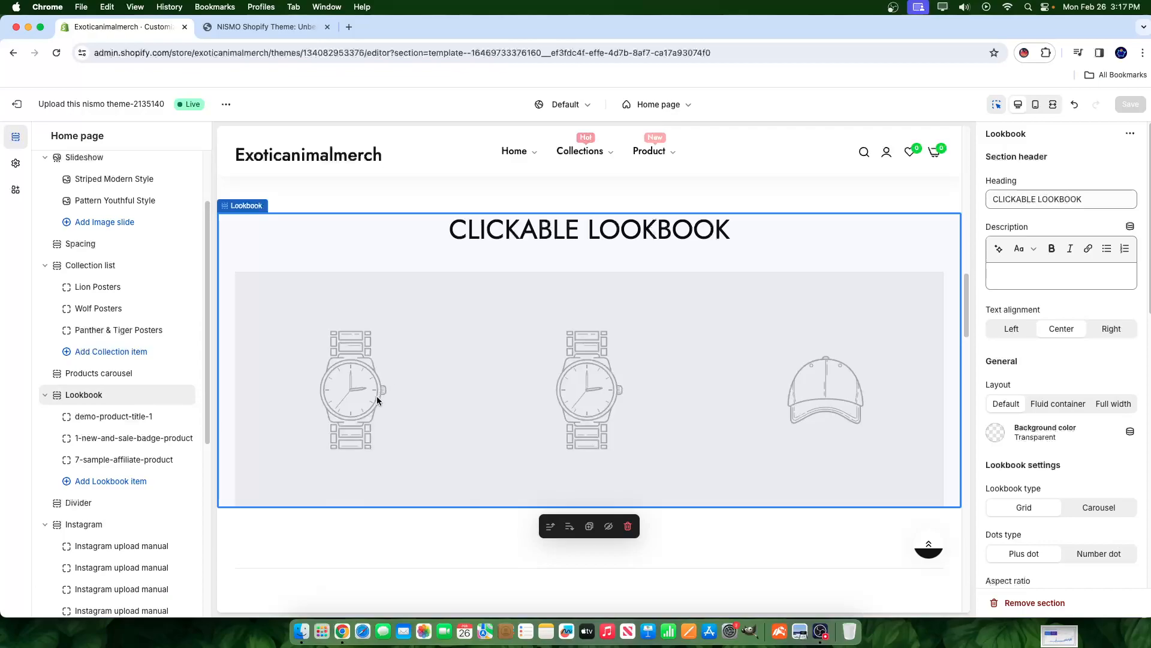
# - Add a lookbook item and give the first item the ai-created living-room stag poster mockup
pyautogui.click(123, 427)
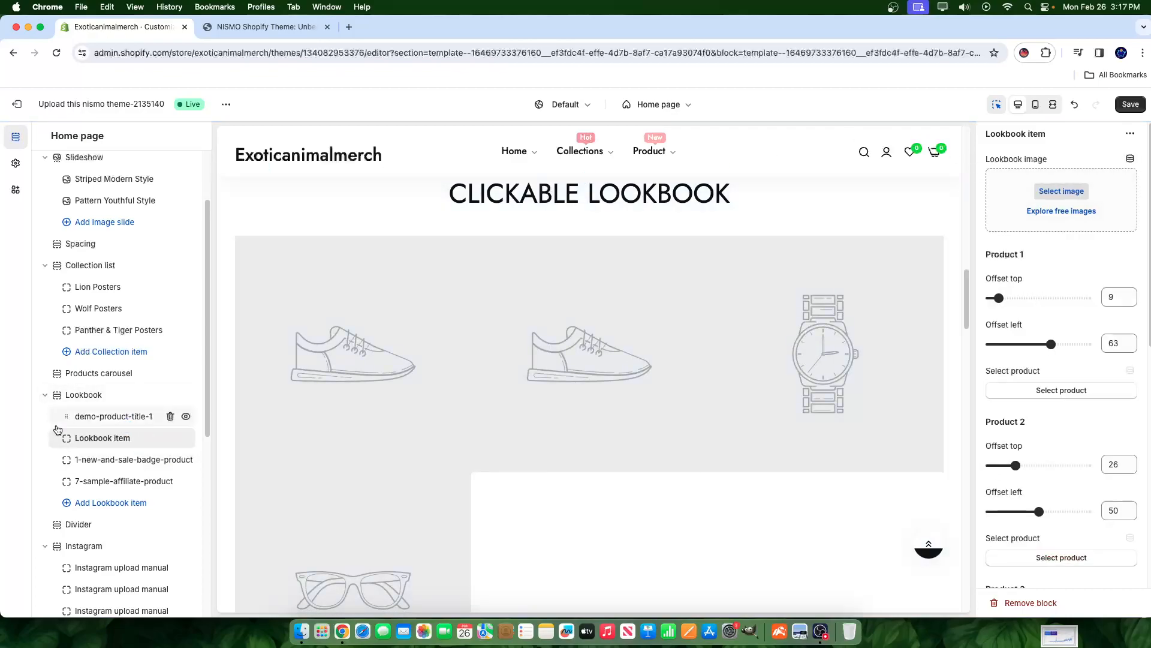
pyautogui.click(112, 417)
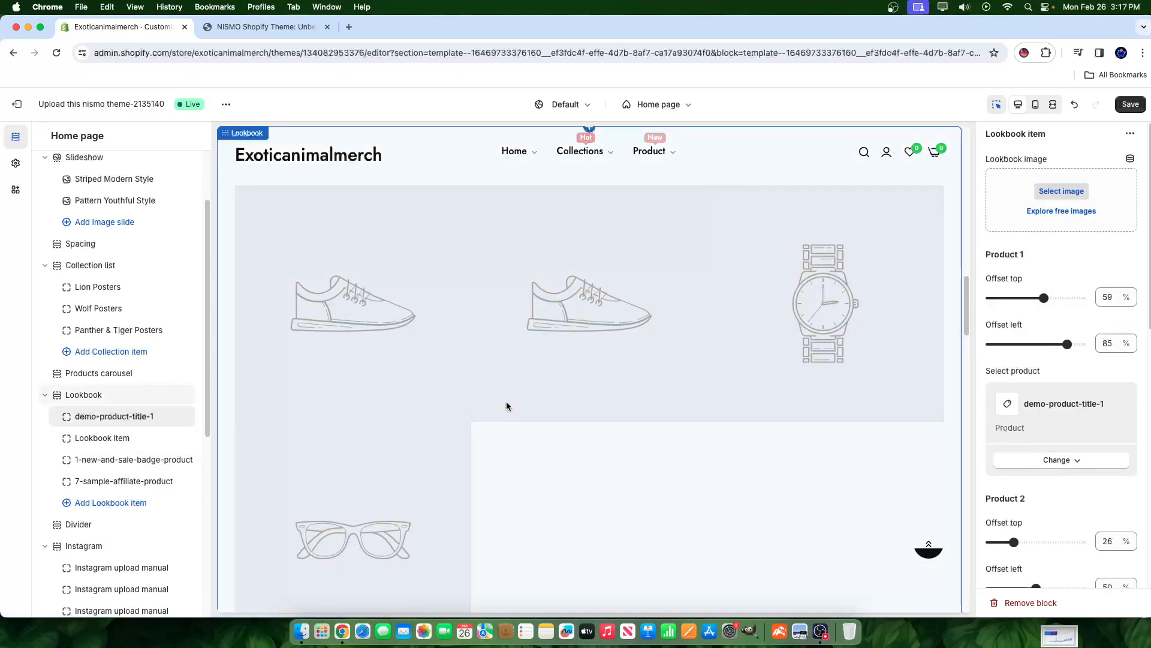
pyautogui.click(1056, 195)
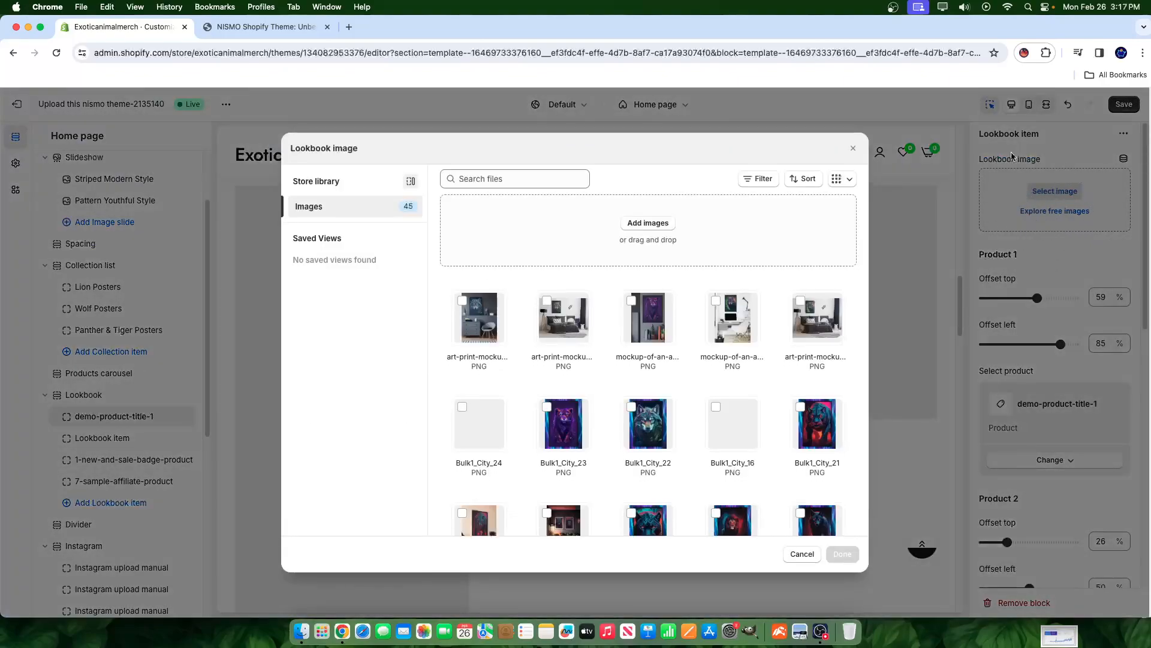
pyautogui.scroll(-5, 761, 401)
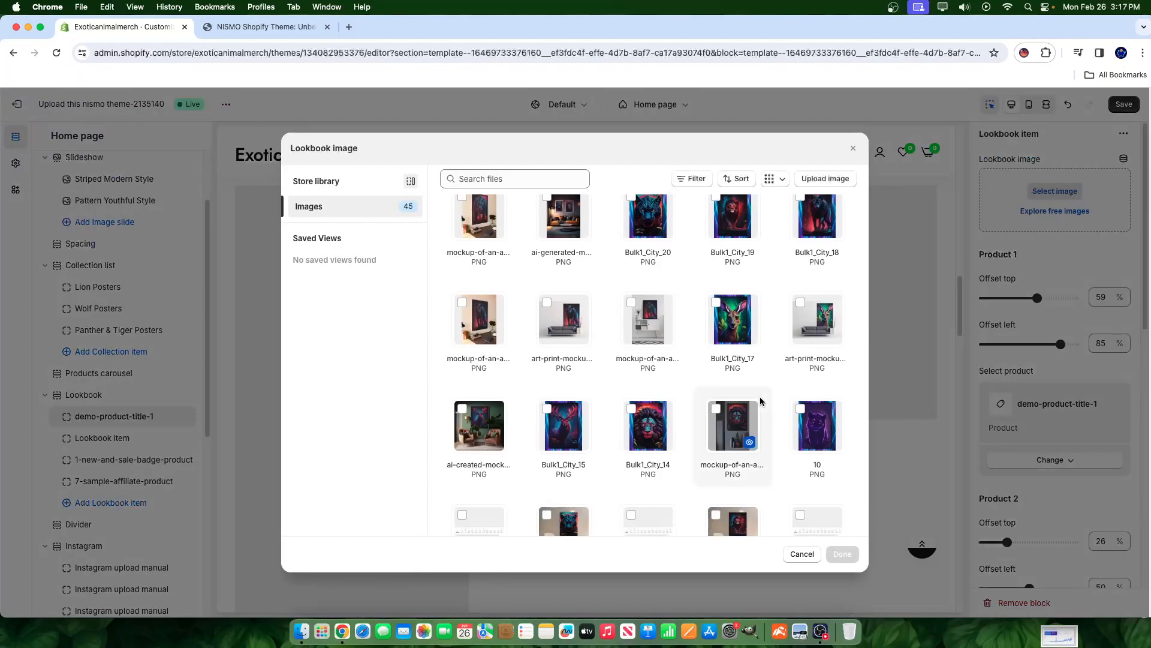
pyautogui.click(487, 433)
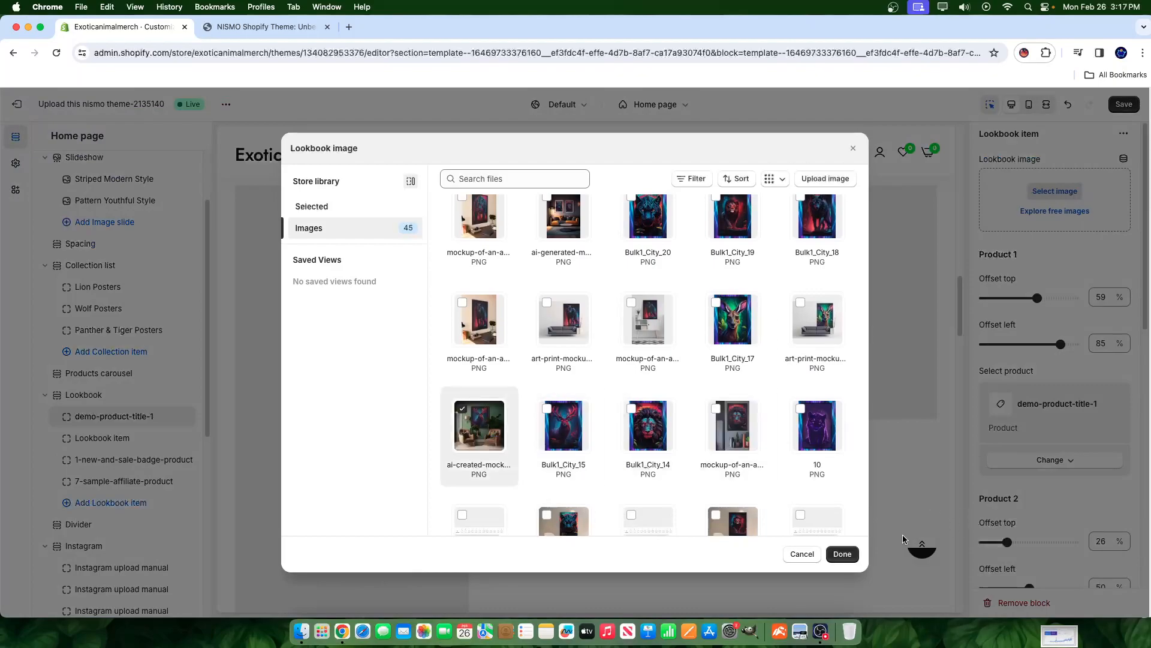
pyautogui.click(842, 553)
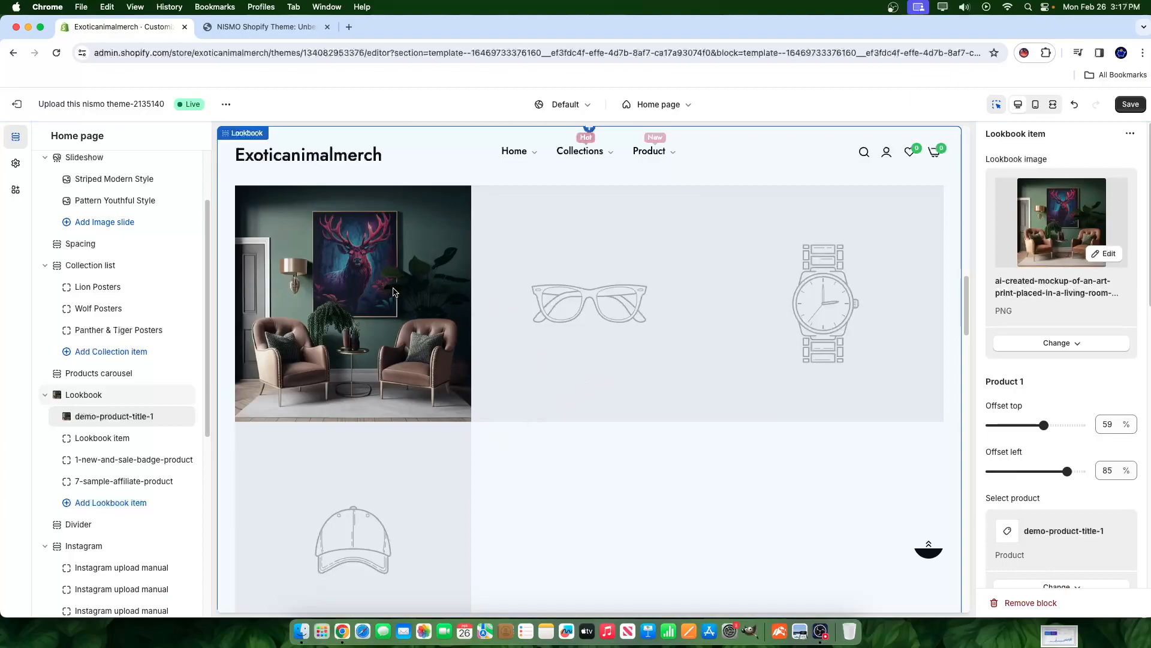
# - Change the first lookbook item's Product 1 hotspot from the demo product to Stag Poster
pyautogui.scroll(-3, 1038, 522)
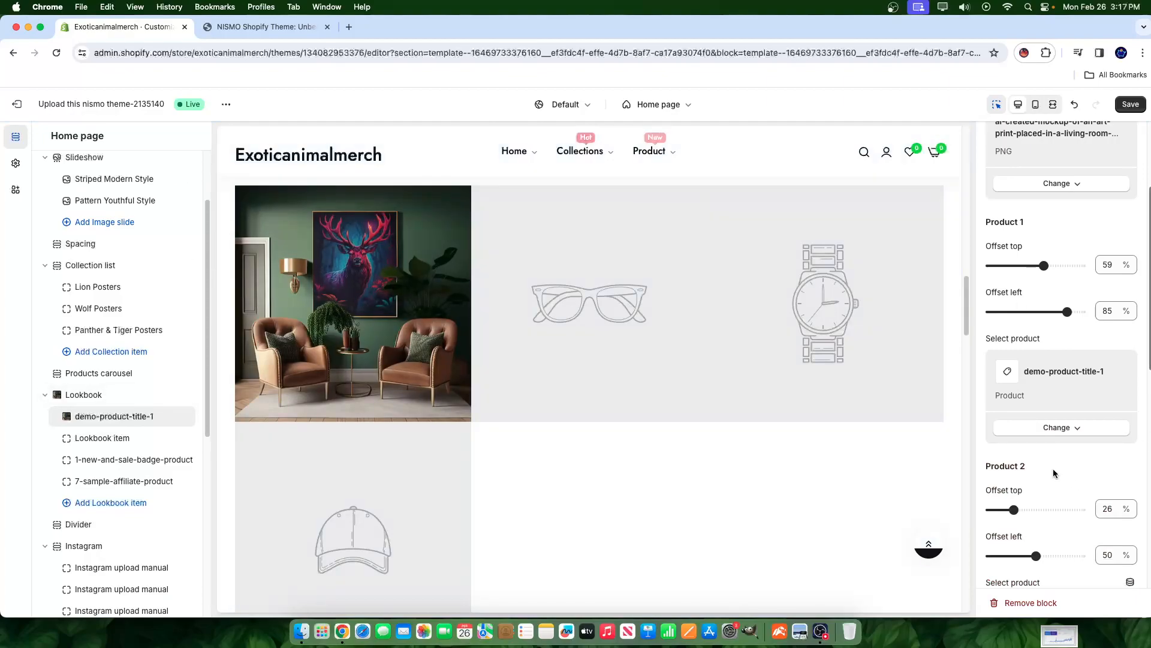
pyautogui.click(1057, 427)
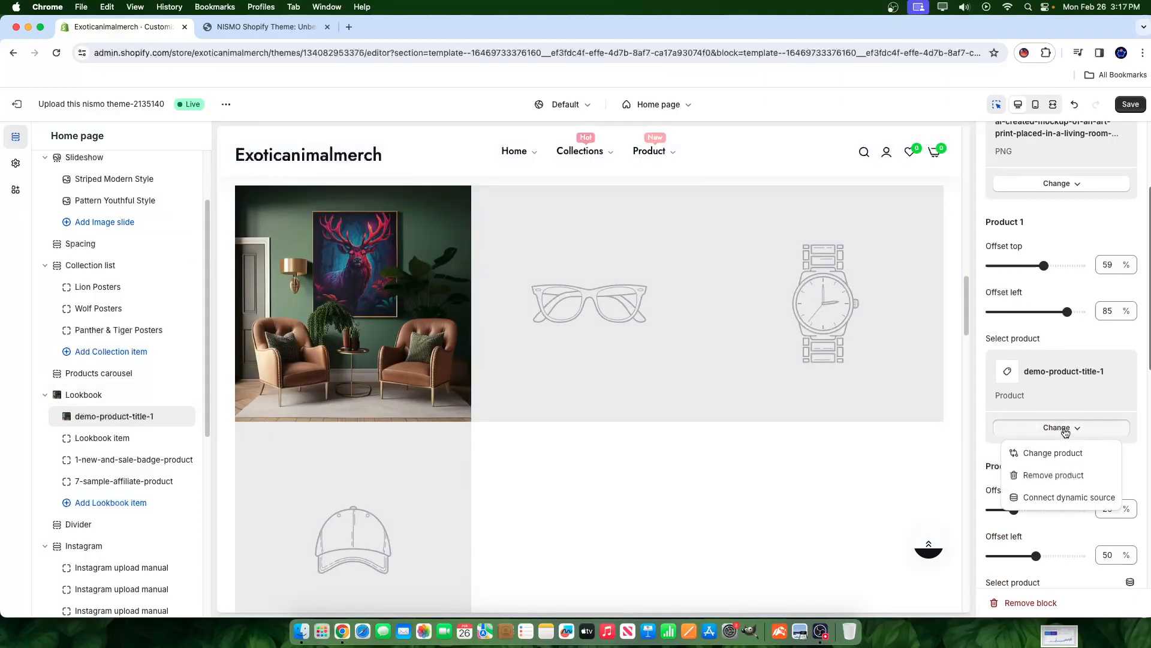
pyautogui.click(1059, 453)
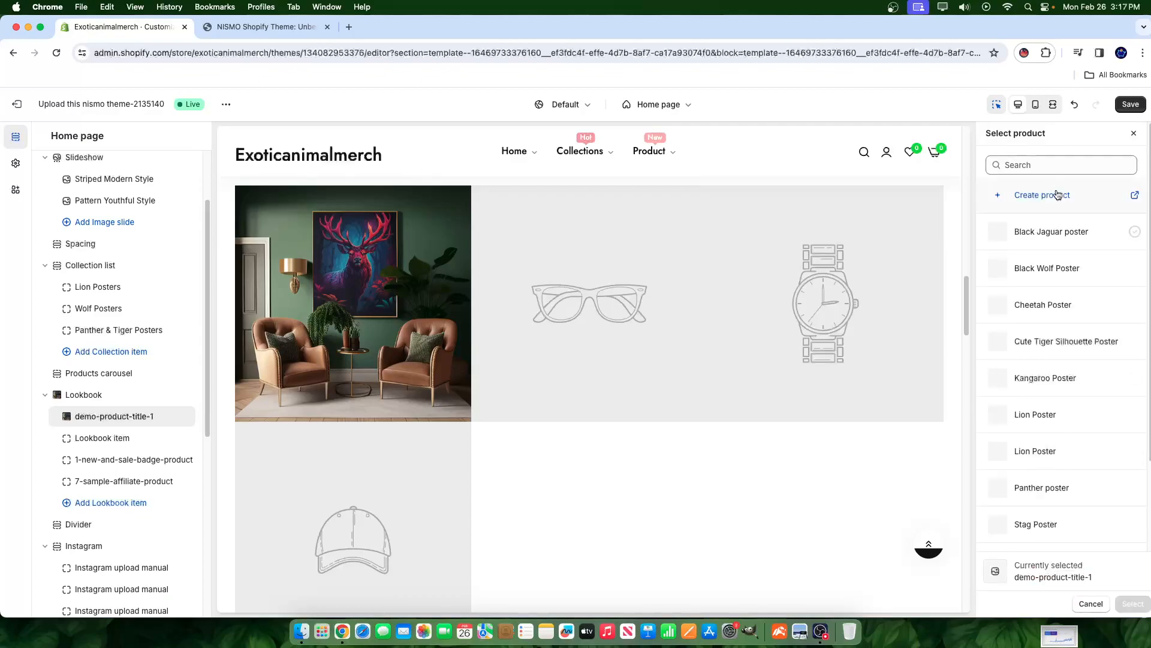
pyautogui.scroll(-2, 1028, 420)
pyautogui.click(1027, 460)
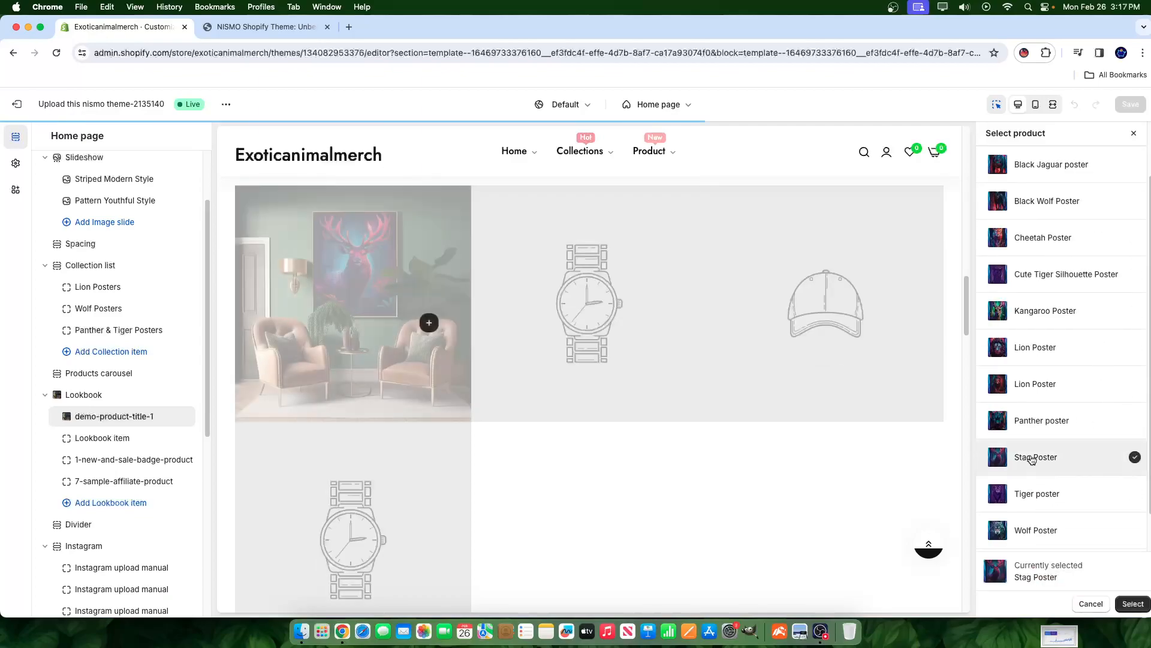
pyautogui.click(1133, 604)
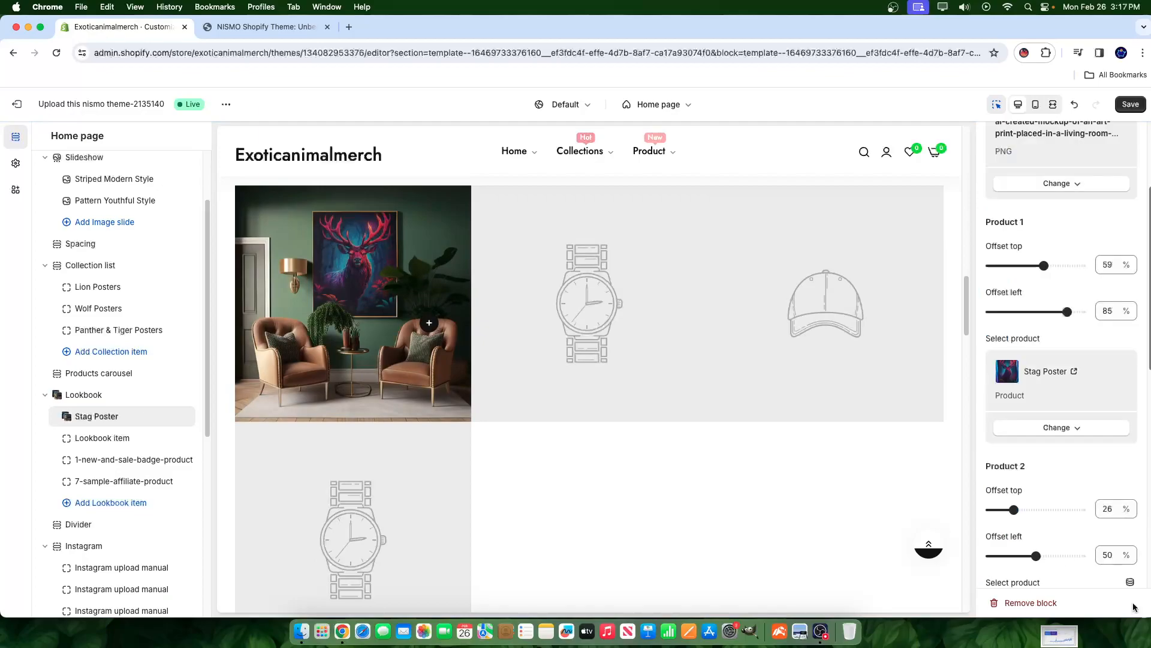
pyautogui.click(432, 326)
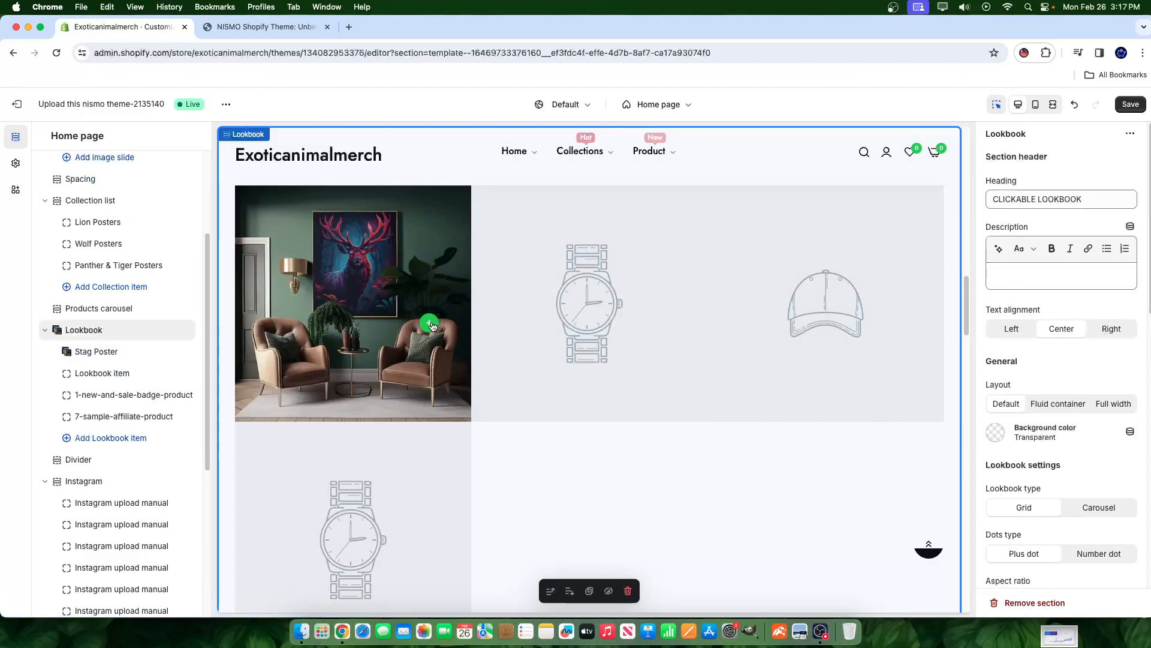
# - Save, check the stag hotspot pops up Stag Poster at $24.00, then reopen that item
pyautogui.click(1131, 105)
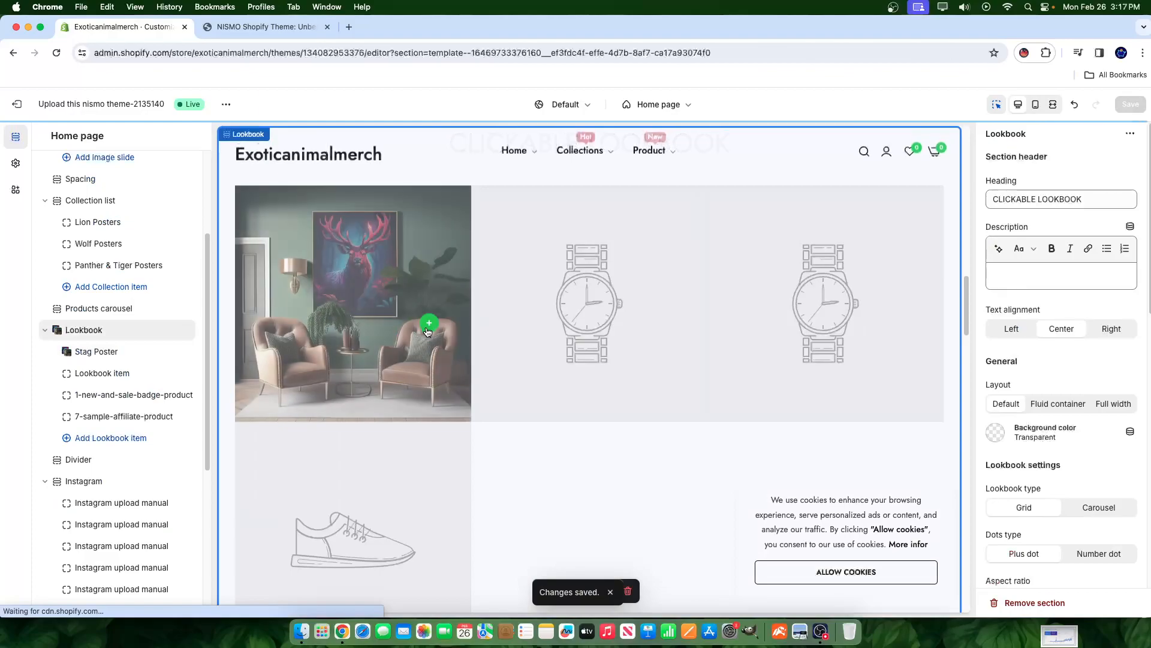
pyautogui.click(429, 327)
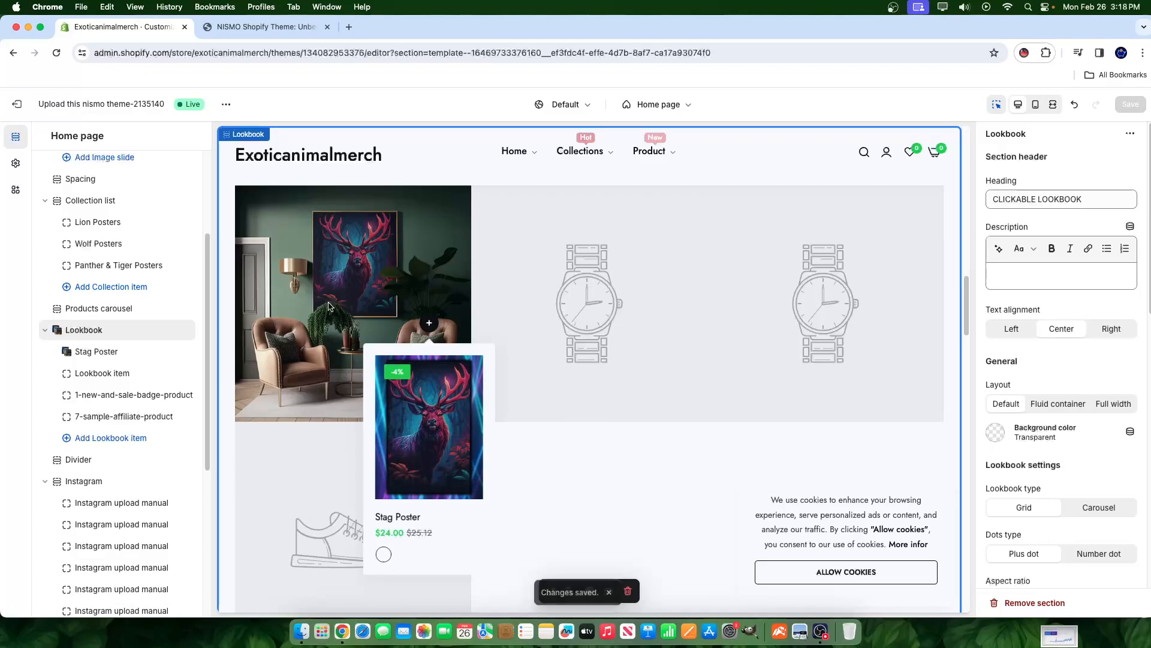
pyautogui.click(593, 359)
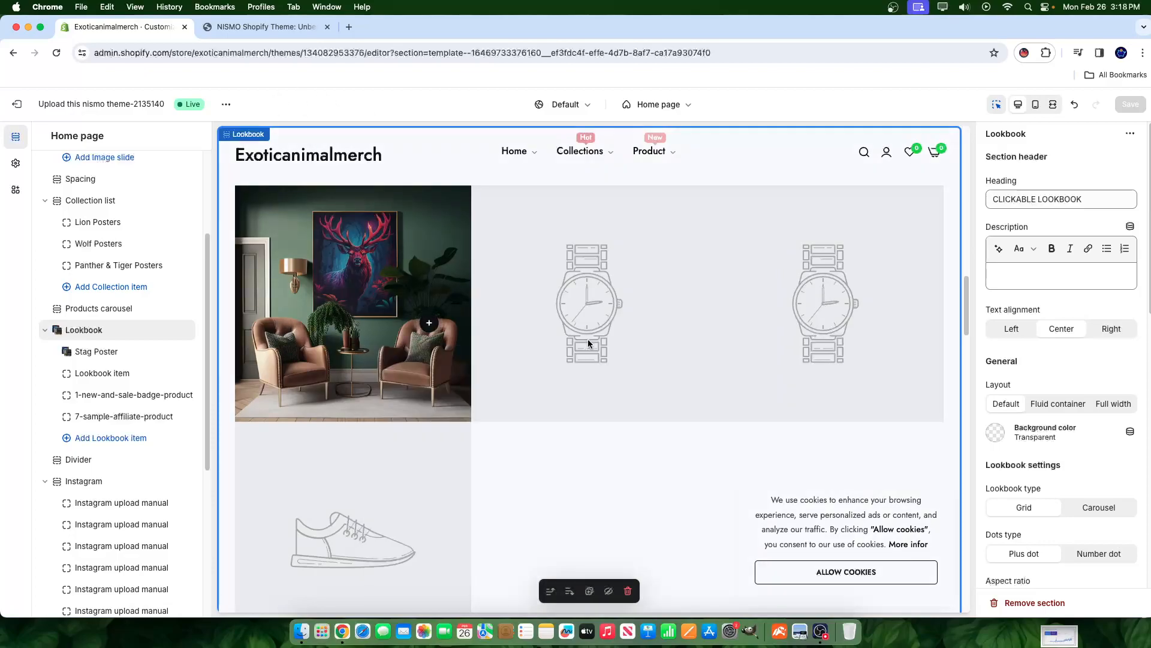
pyautogui.click(95, 352)
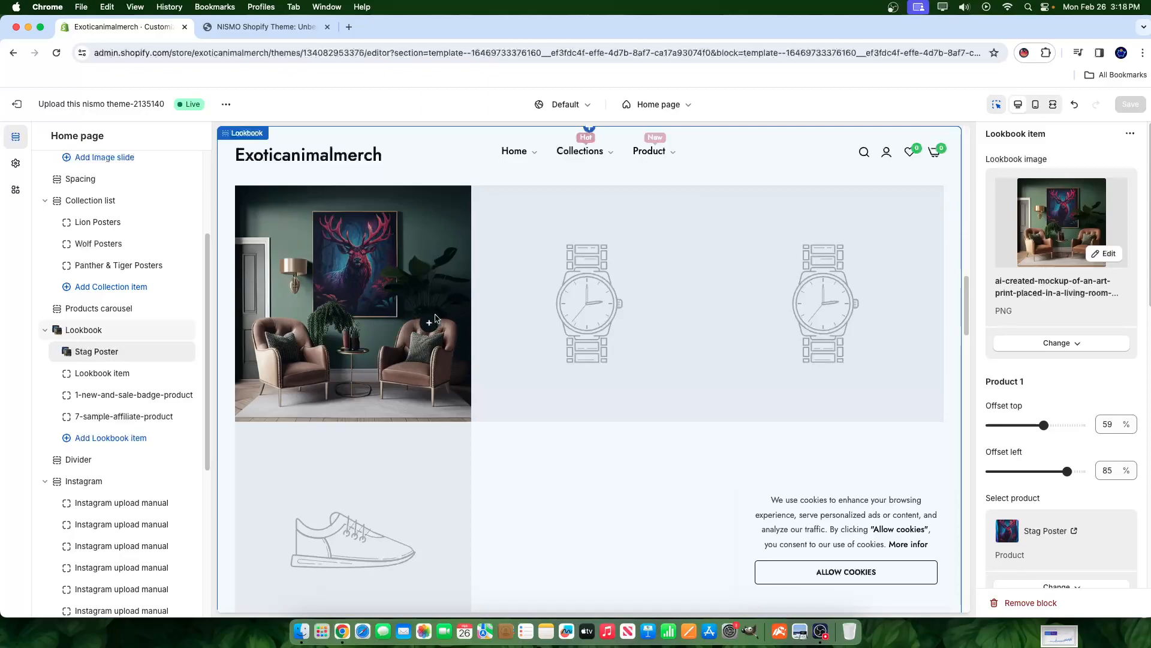
# - Set the Stag Poster hotspot's Product 1 offsets to 56% top and 69% left
pyautogui.moveTo(1043, 424); pyautogui.dragTo(1034, 424)
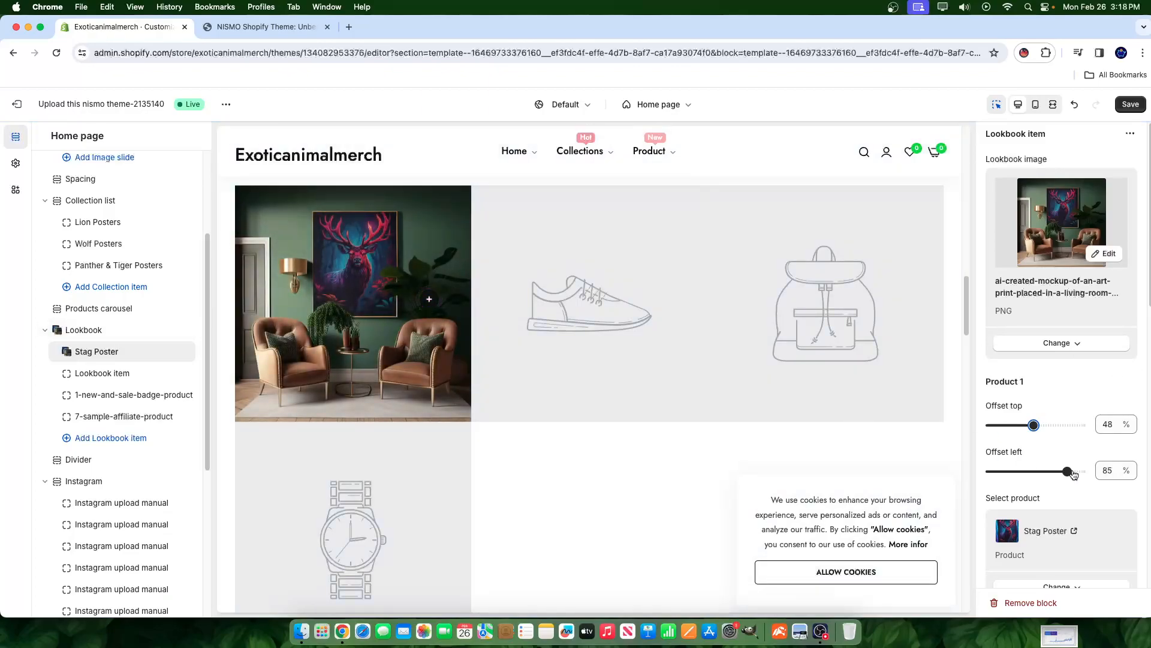
pyautogui.moveTo(1069, 471); pyautogui.dragTo(1050, 472)
pyautogui.moveTo(1032, 426); pyautogui.dragTo(1038, 426)
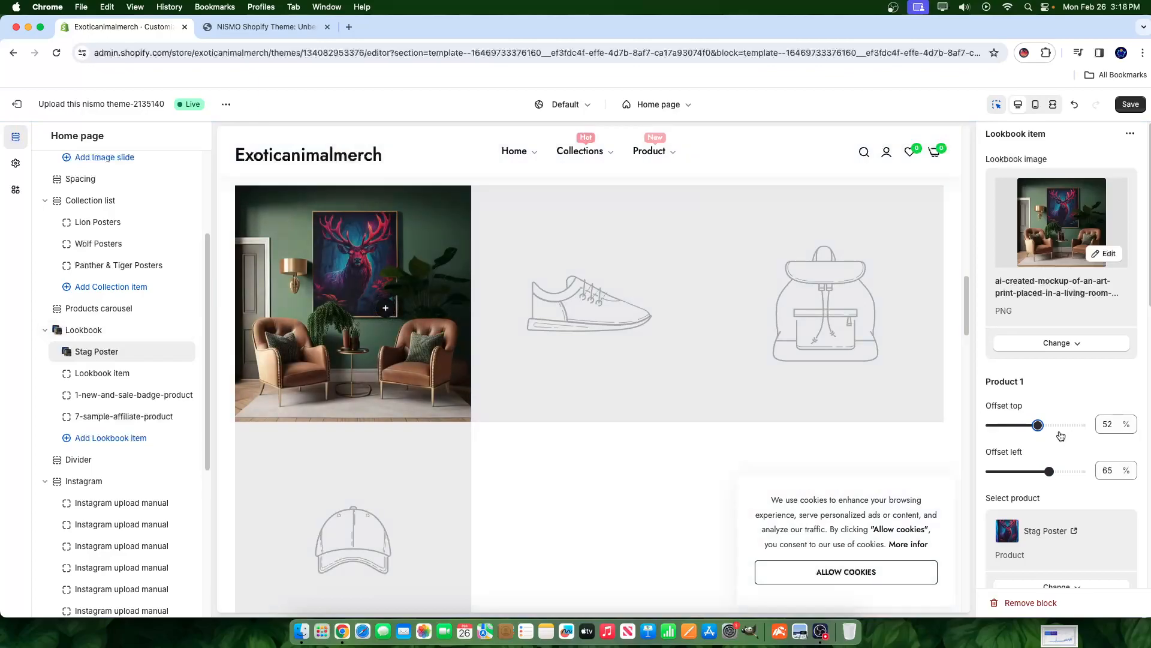
pyautogui.moveTo(1039, 425); pyautogui.dragTo(1043, 425)
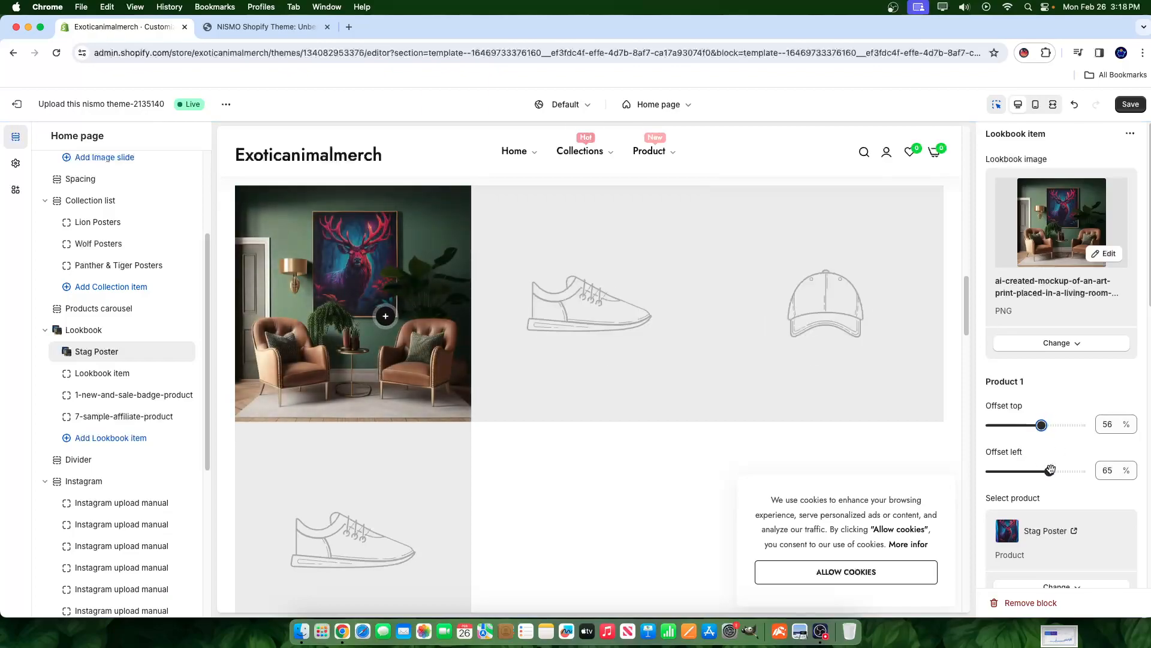
pyautogui.moveTo(1051, 470); pyautogui.dragTo(1051, 471)
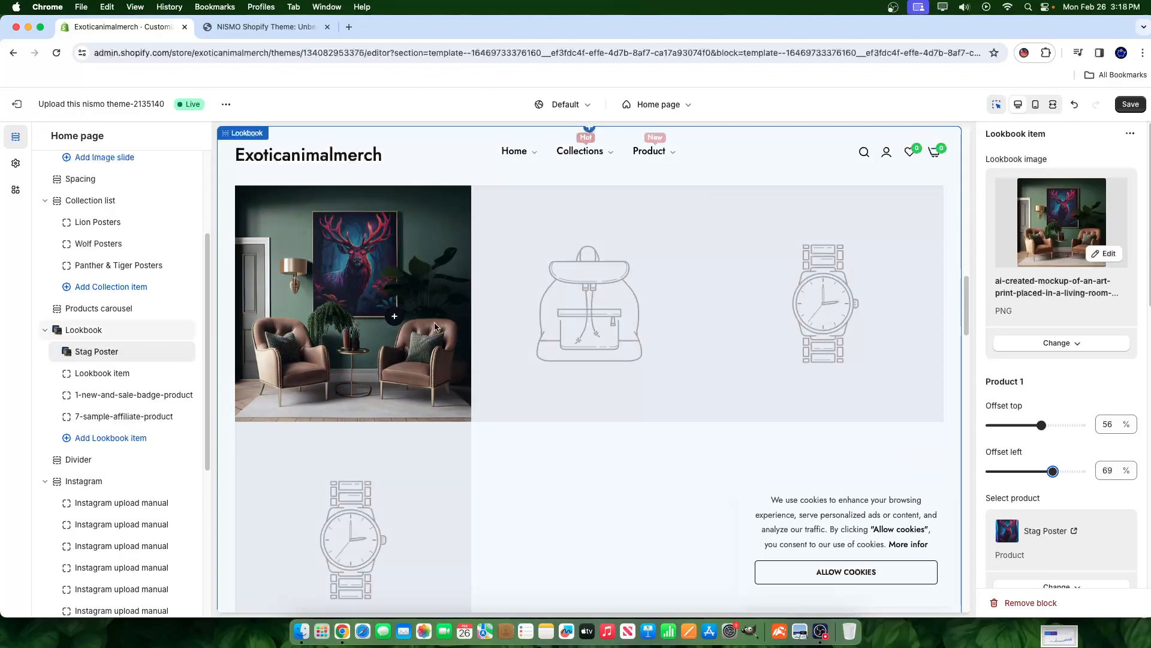
# - Save the repositioned Stag Poster hotspot and select the lookbook item below it
pyautogui.scroll(-10, 1022, 516)
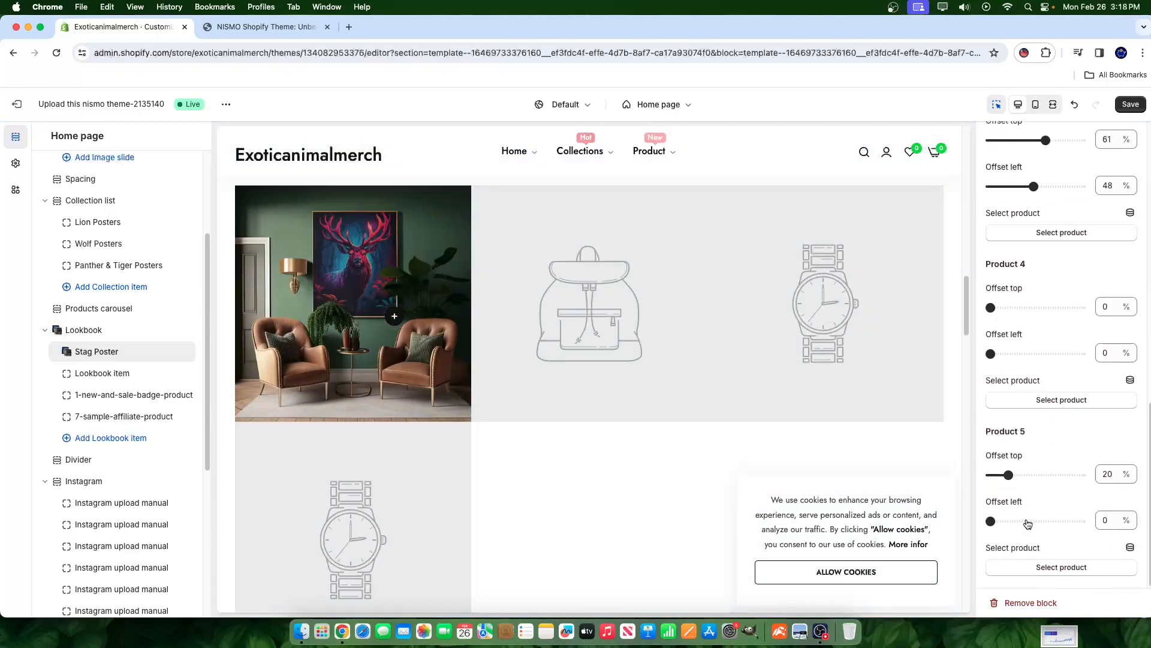
pyautogui.scroll(2, 1026, 523)
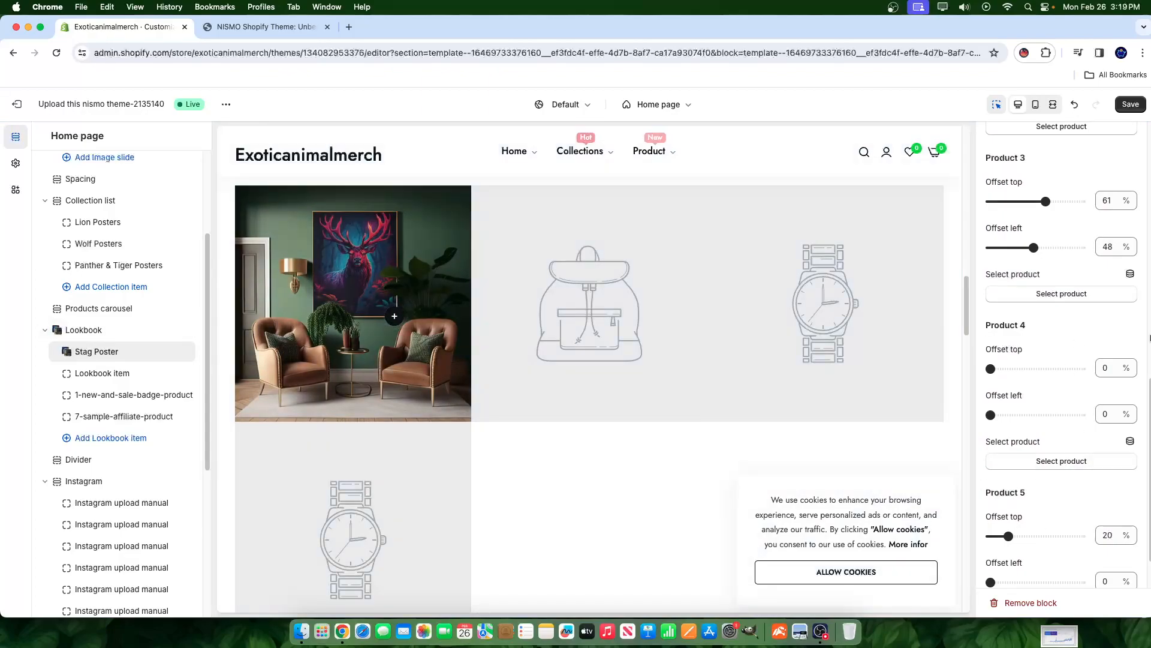
pyautogui.scroll(15, 1080, 350)
pyautogui.scroll(-6, 1095, 430)
pyautogui.scroll(-10, 1062, 415)
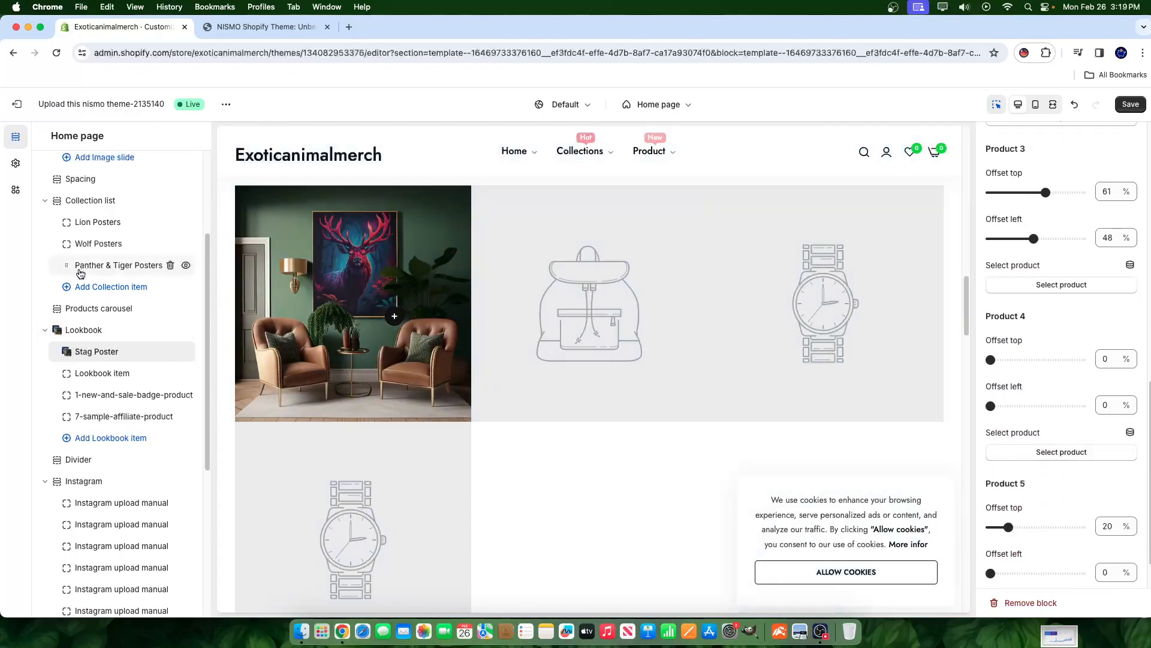
pyautogui.moveTo(80, 269)
pyautogui.scroll(-7, 361, 335)
pyautogui.scroll(-5, 361, 335)
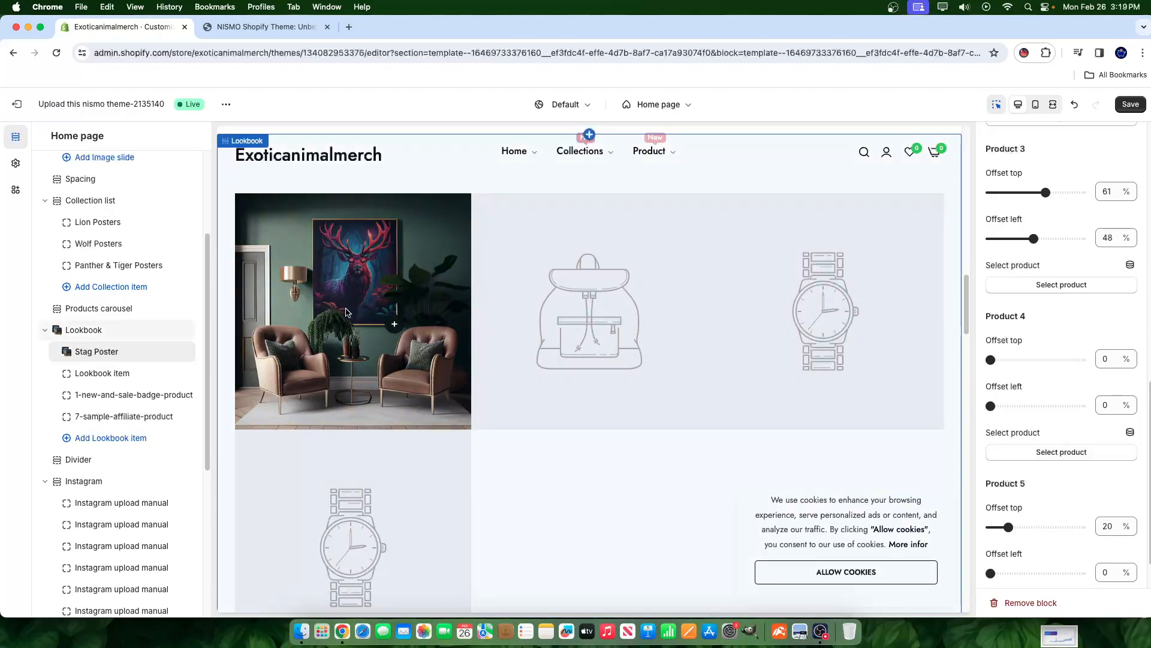
pyautogui.click(1131, 106)
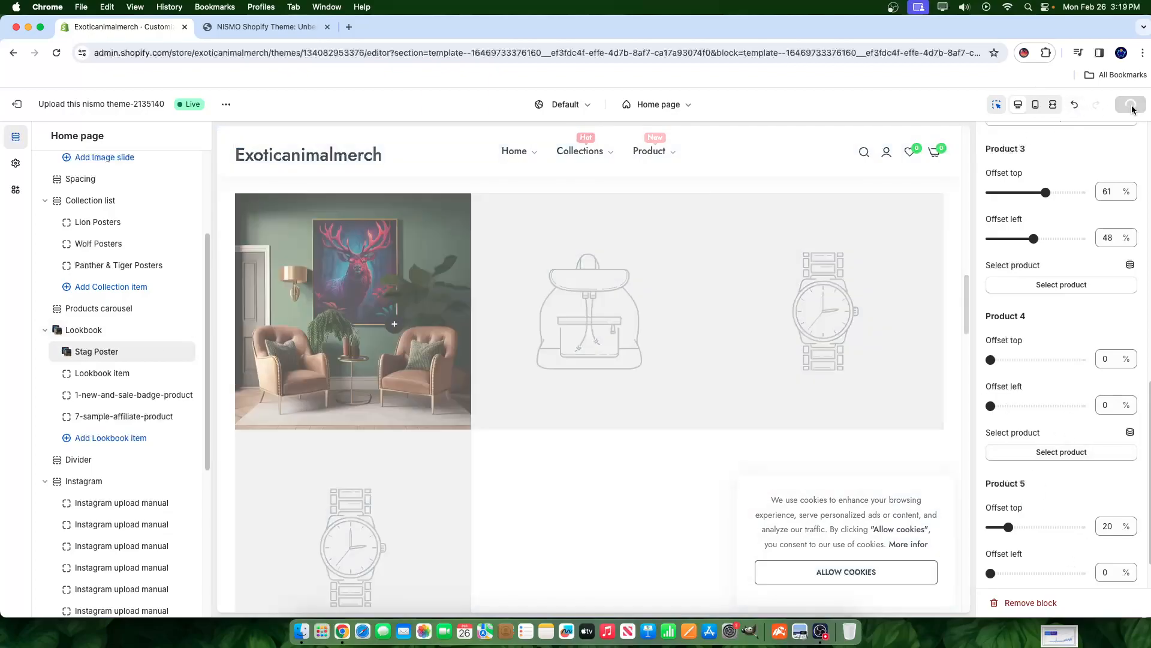
pyautogui.click(97, 380)
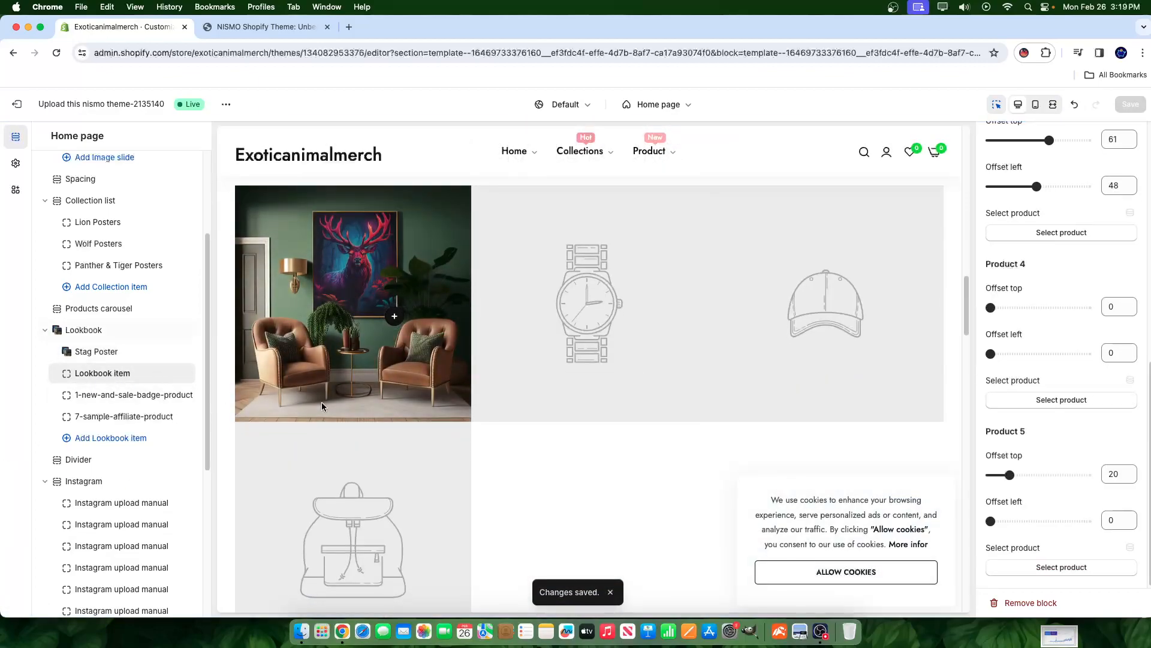
# - Link the second lookbook item's Product 1 hotspot to Lion Poster
pyautogui.scroll(1, 727, 230)
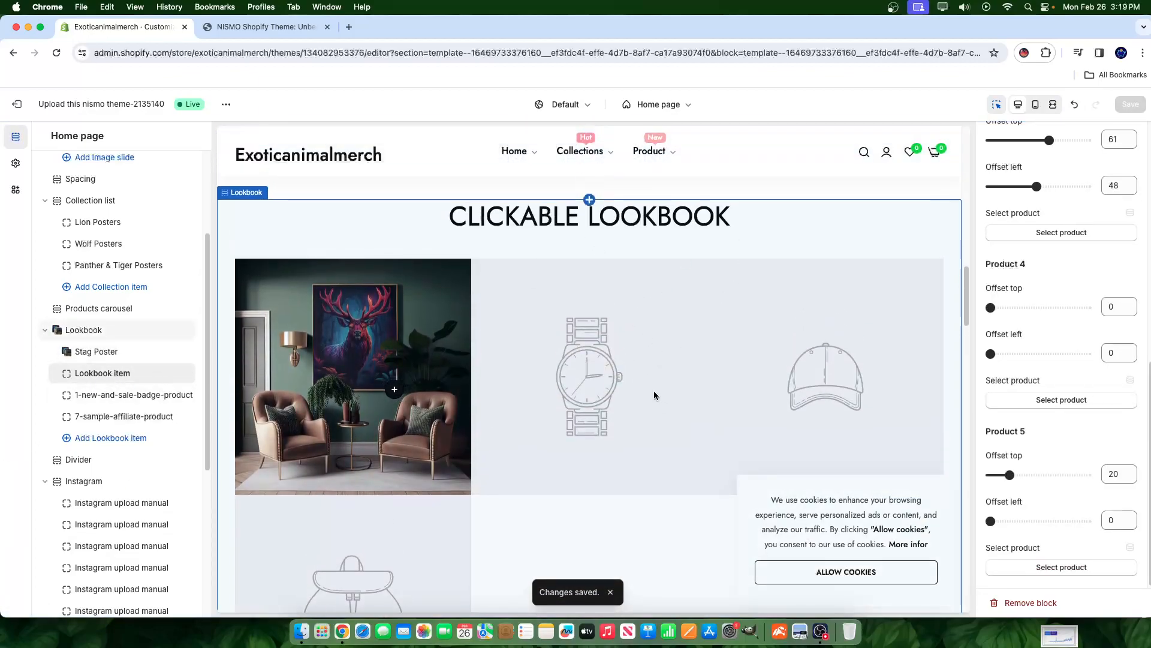
pyautogui.scroll(8, 1053, 191)
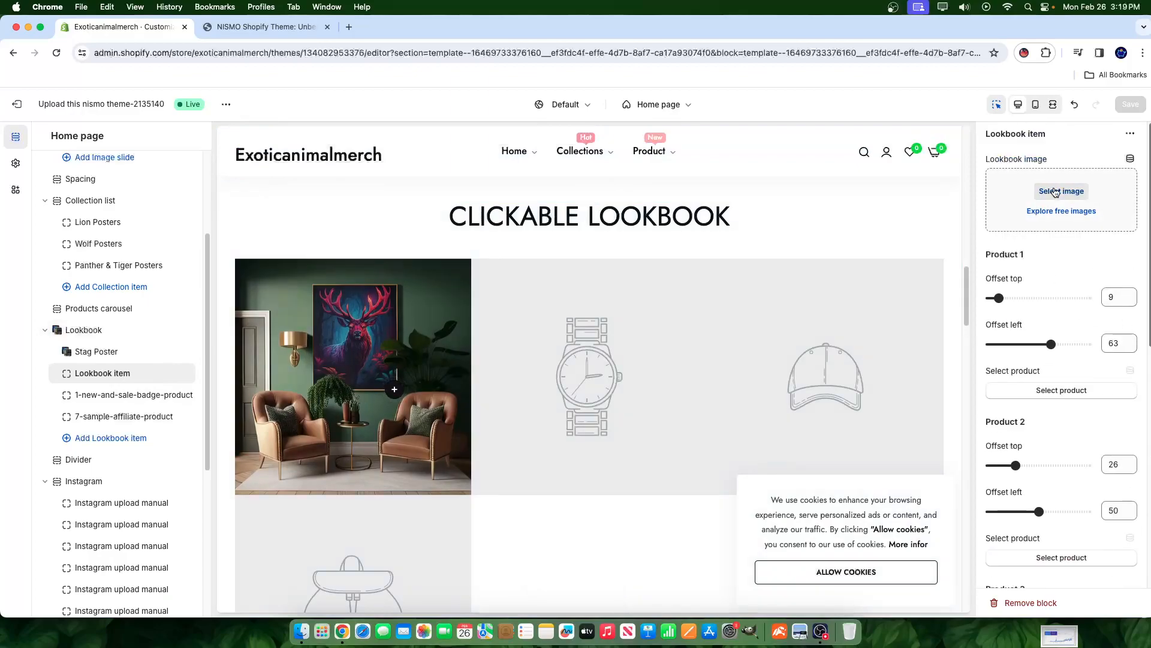
pyautogui.click(1059, 393)
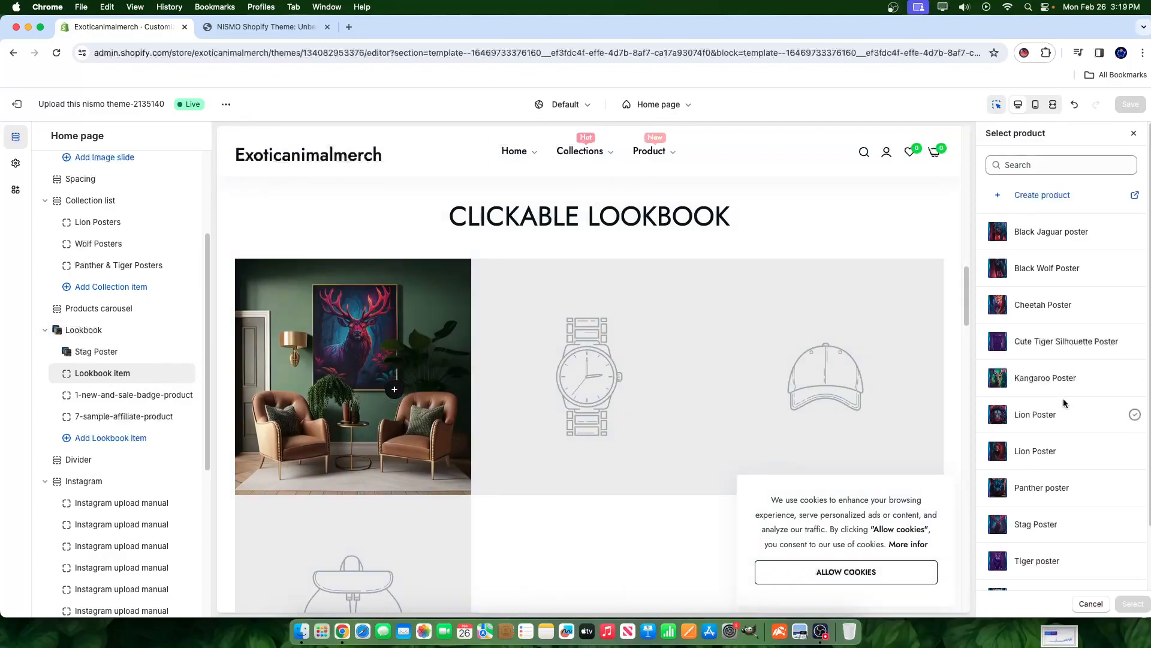
pyautogui.scroll(-2, 1058, 405)
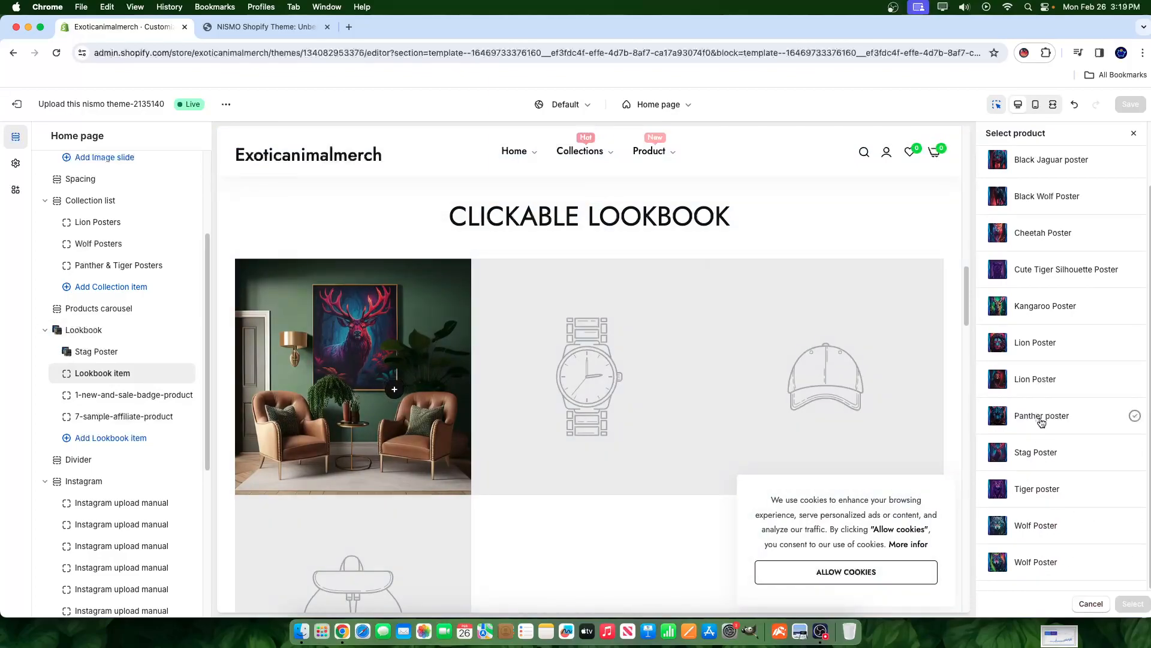
pyautogui.click(1023, 343)
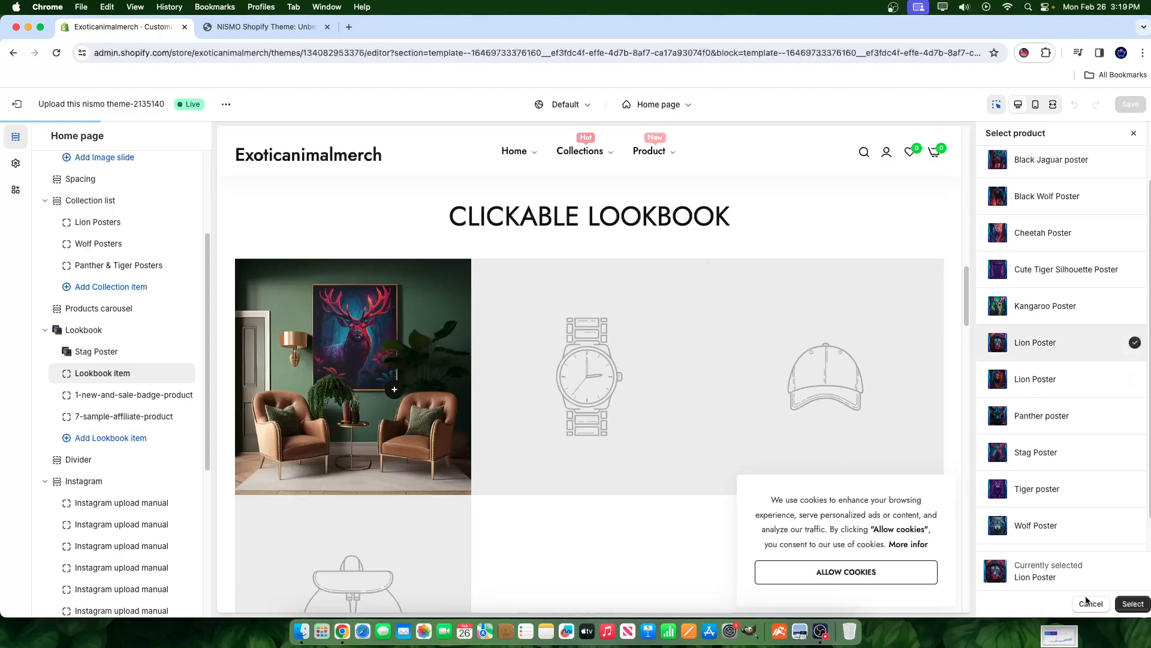
pyautogui.click(1134, 604)
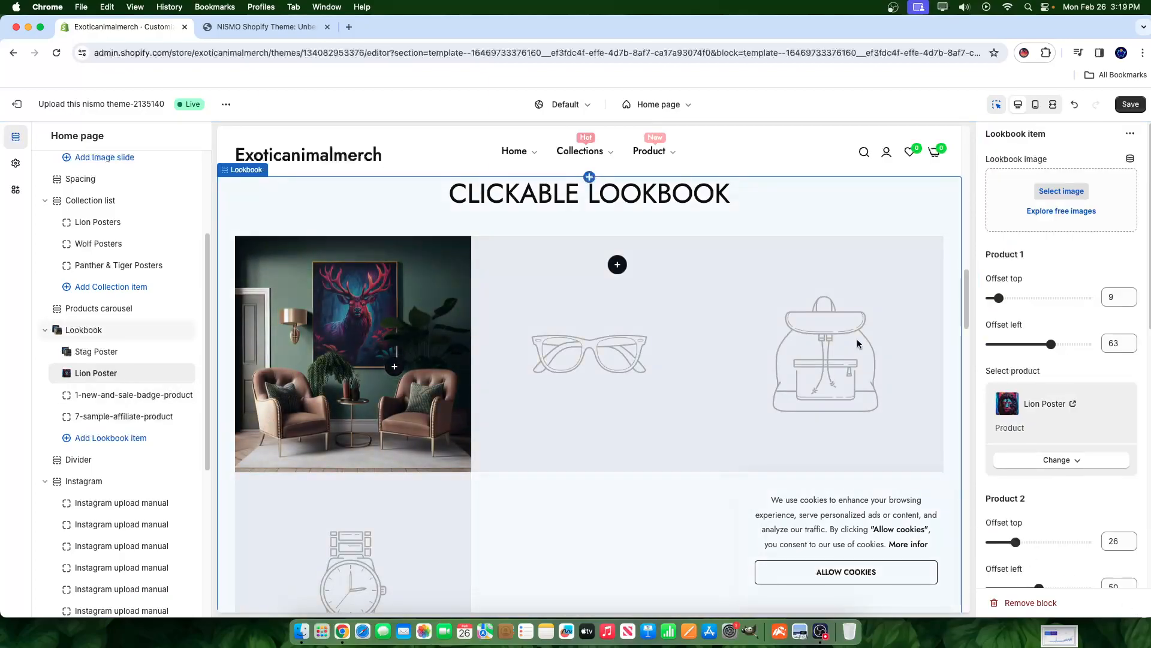
# - Set the second item's lookbook image to the mockup-of-an-art-print lion poster on a modern wall
pyautogui.click(1062, 191)
pyautogui.scroll(-5, 670, 427)
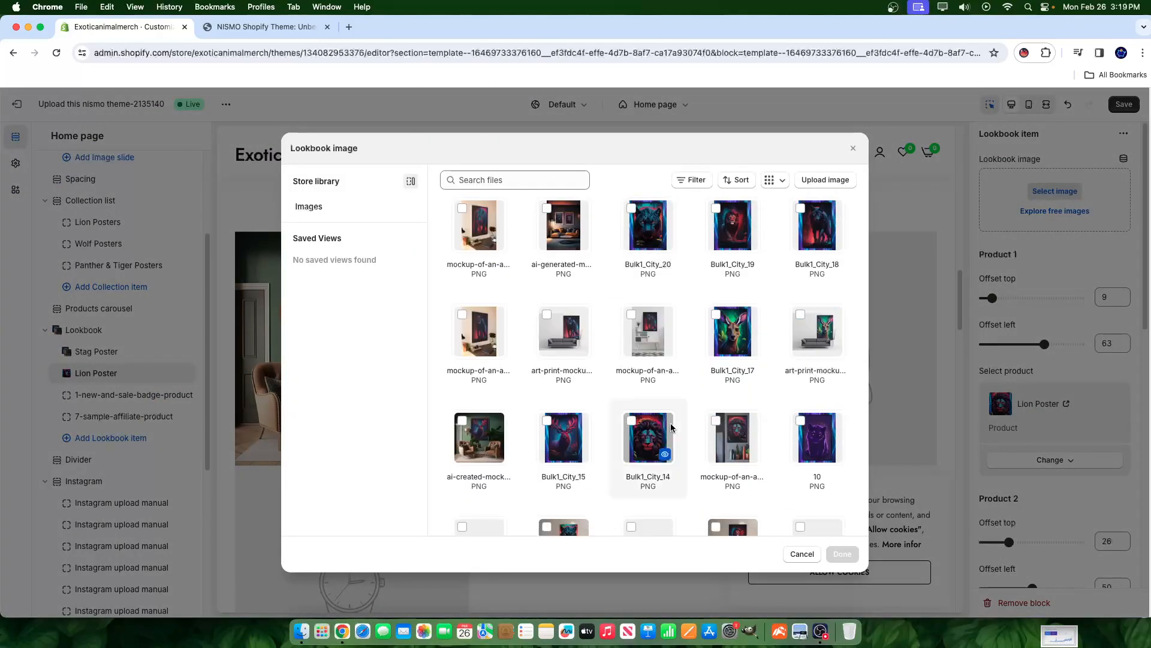
pyautogui.scroll(-4, 743, 472)
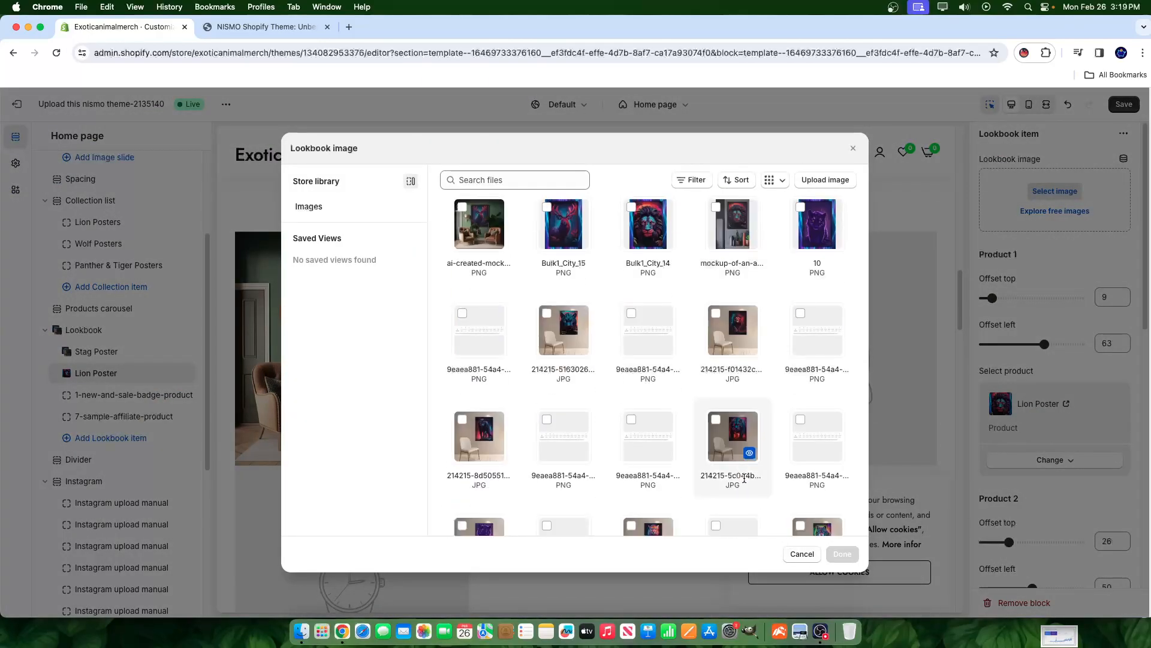
pyautogui.scroll(1, 758, 319)
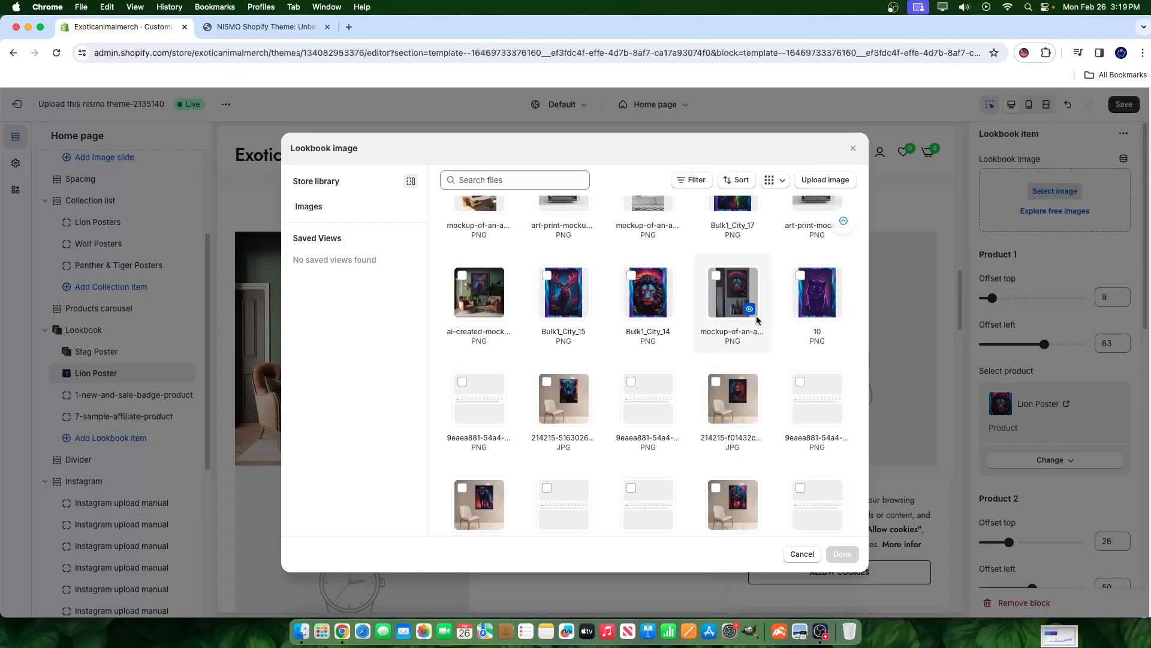
pyautogui.click(725, 286)
pyautogui.click(842, 554)
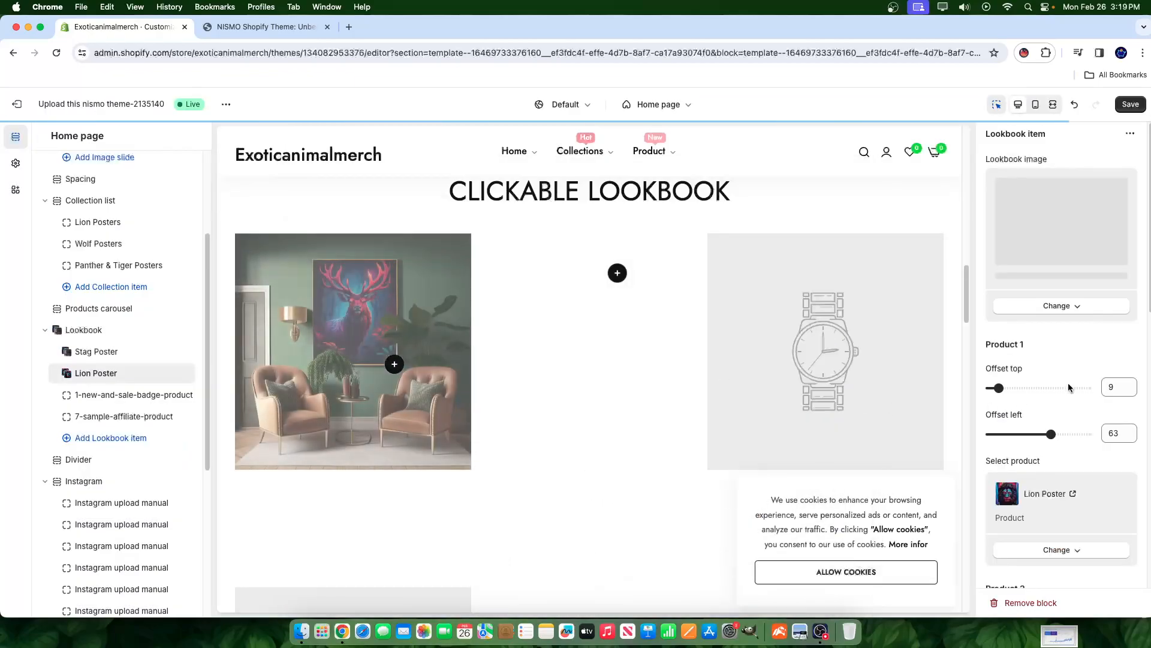
pyautogui.scroll(-2, 532, 356)
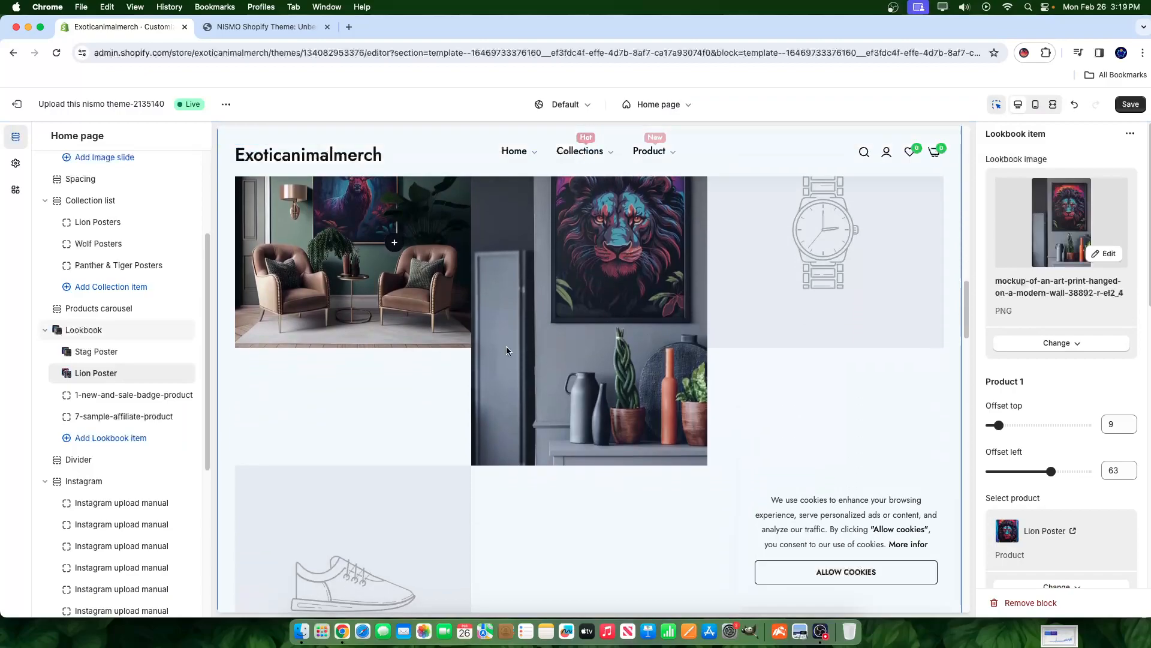
pyautogui.scroll(3, 546, 356)
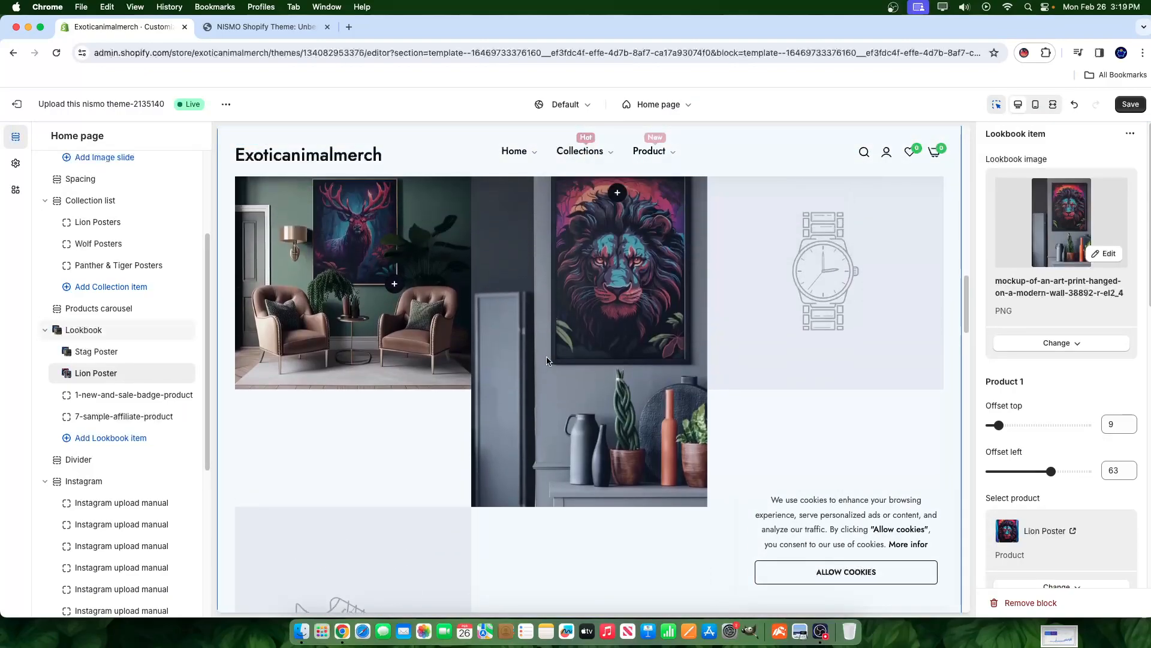
pyautogui.click(903, 501)
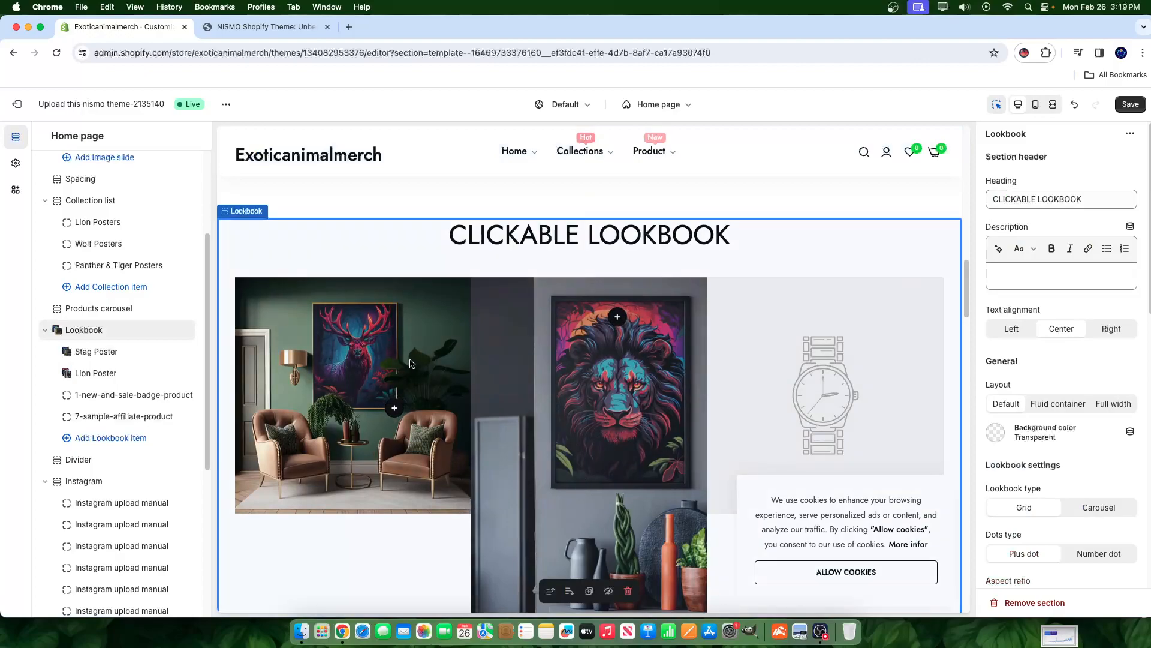
# - Remove Lion Poster from the lion mockup item's Product 1 hotspot, leaving it unlinked
pyautogui.scroll(-4, 406, 348)
pyautogui.scroll(5, 409, 331)
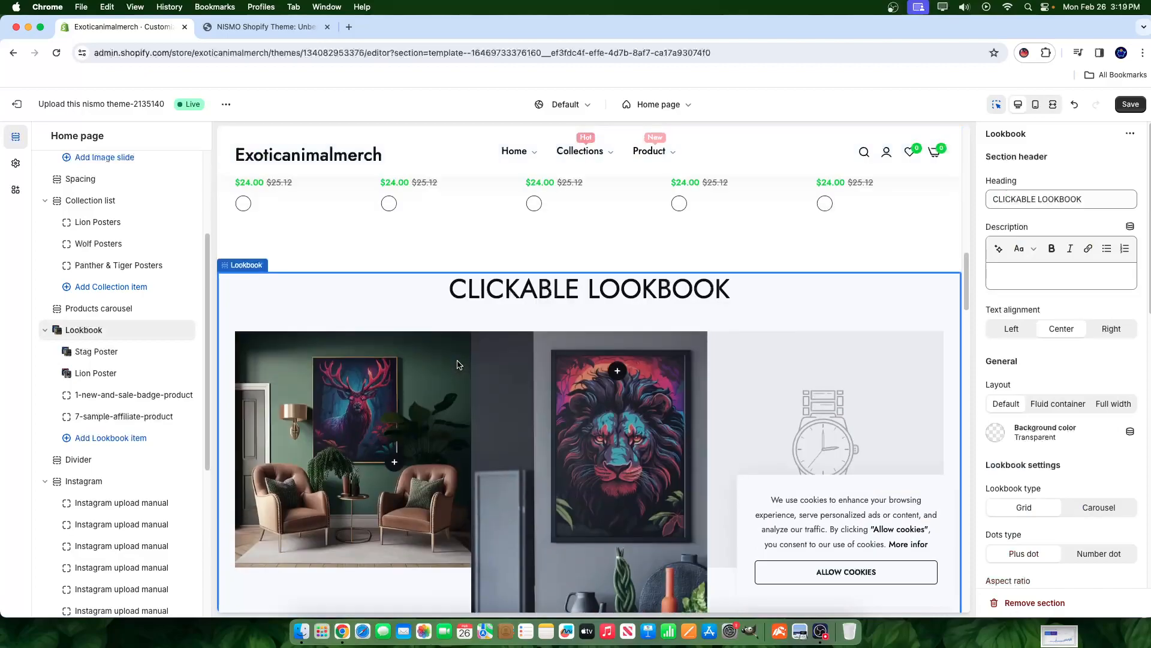
pyautogui.scroll(-2, 510, 395)
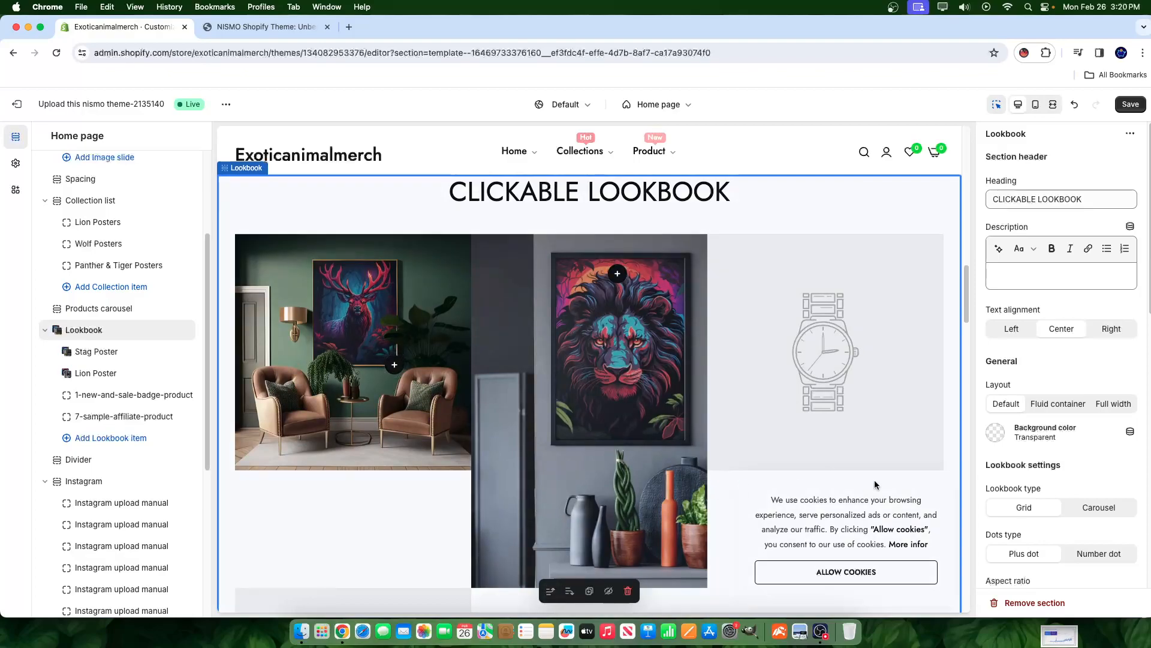
pyautogui.click(90, 372)
pyautogui.scroll(-1, 1110, 428)
pyautogui.scroll(-4, 1110, 428)
pyautogui.click(1060, 291)
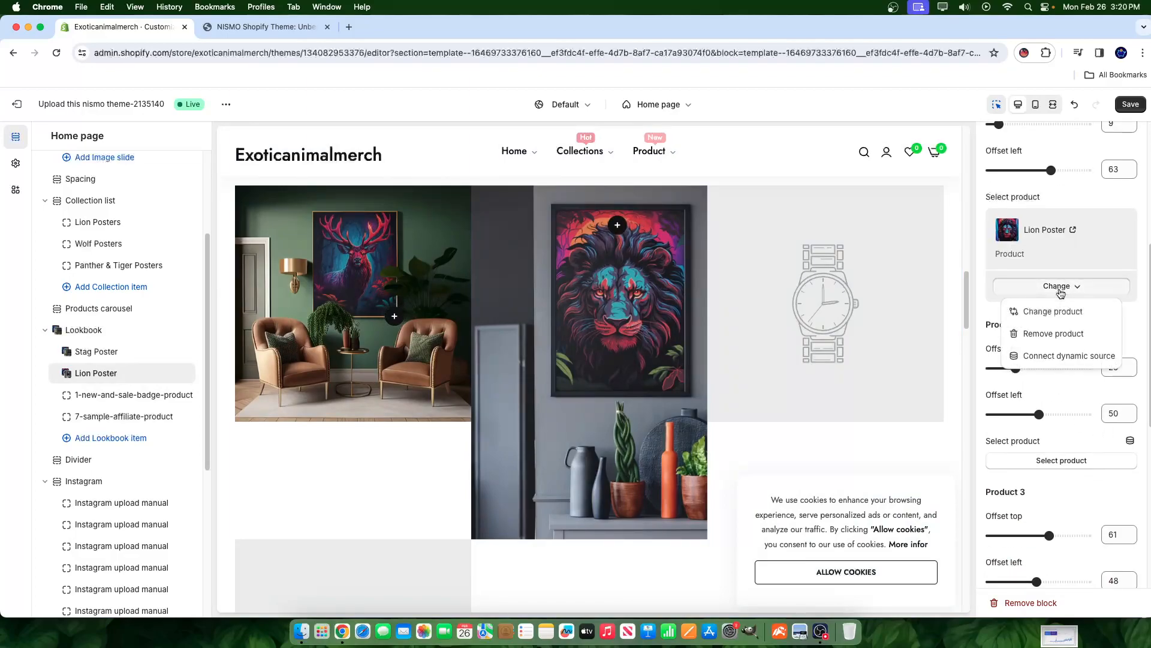
pyautogui.click(1049, 334)
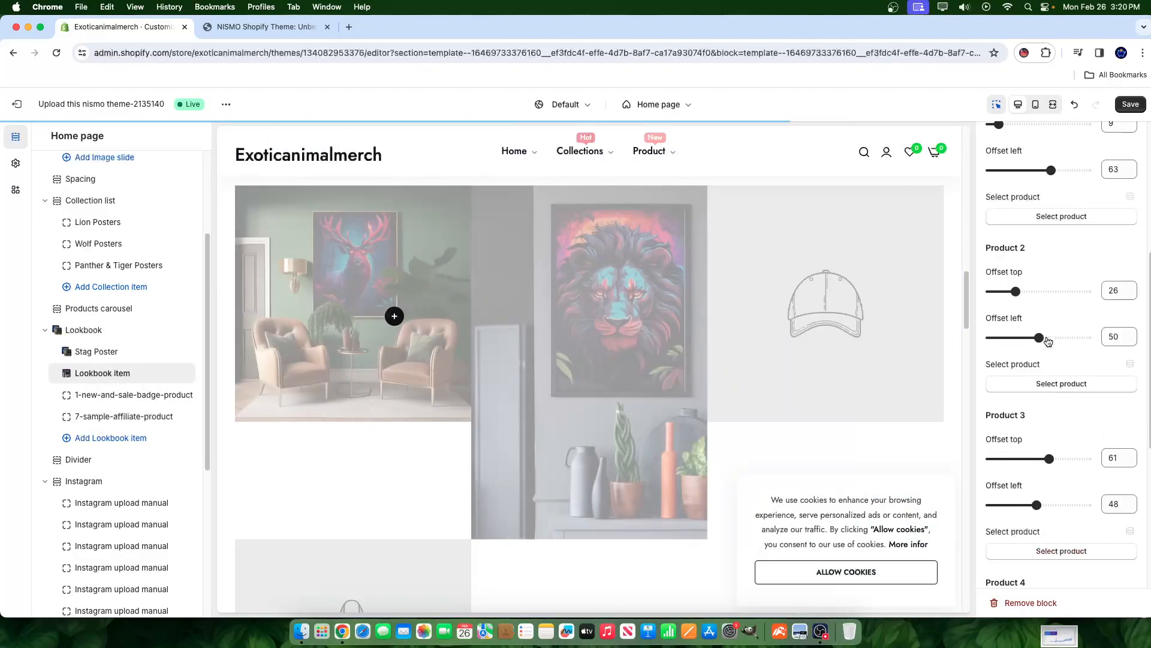
pyautogui.scroll(2, 1046, 344)
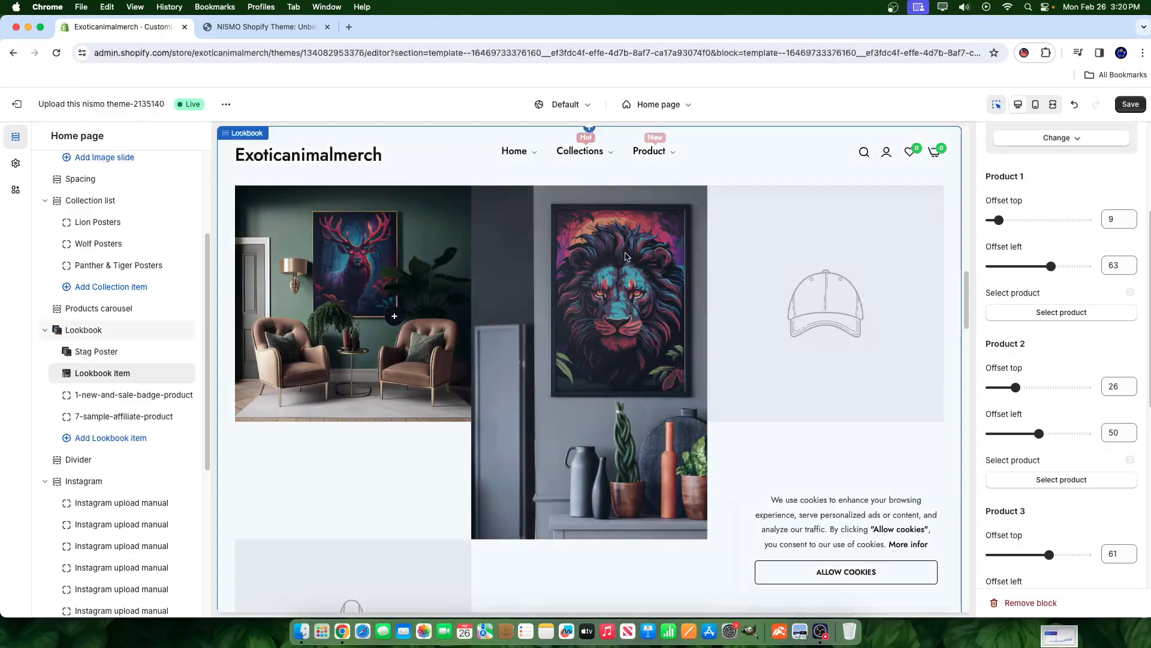
pyautogui.scroll(4, 1062, 440)
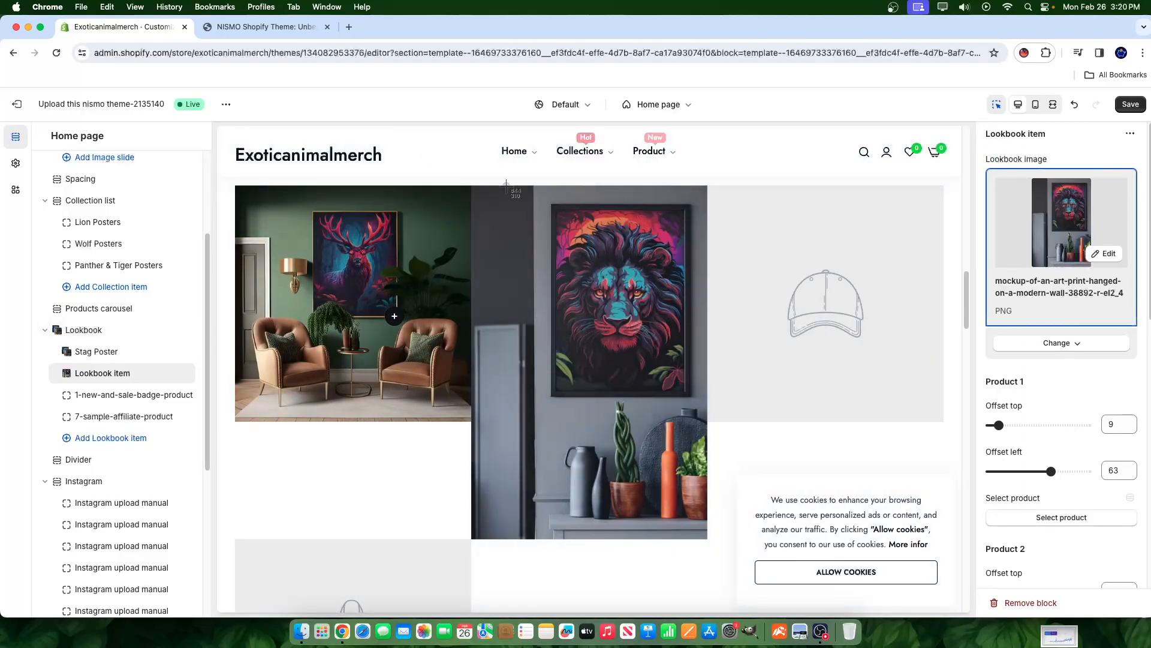
# - Screenshot a tighter crop of the lion mockup, upload it, and set it as the item's image
pyautogui.moveTo(472, 186); pyautogui.dragTo(707, 421)
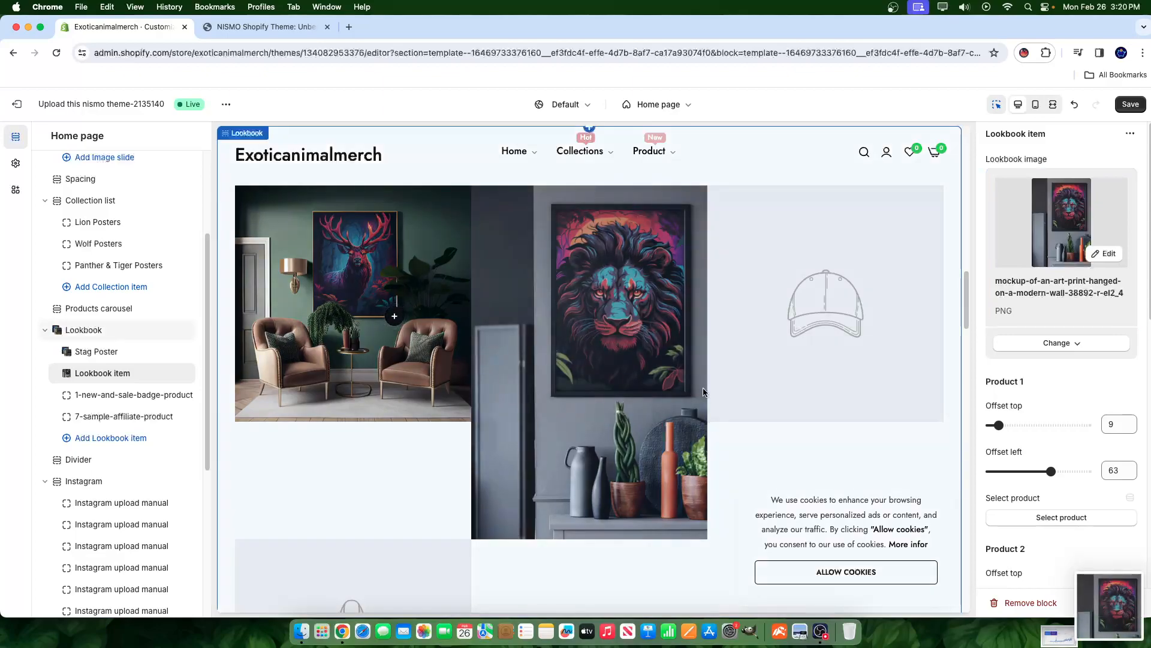
pyautogui.click(1047, 344)
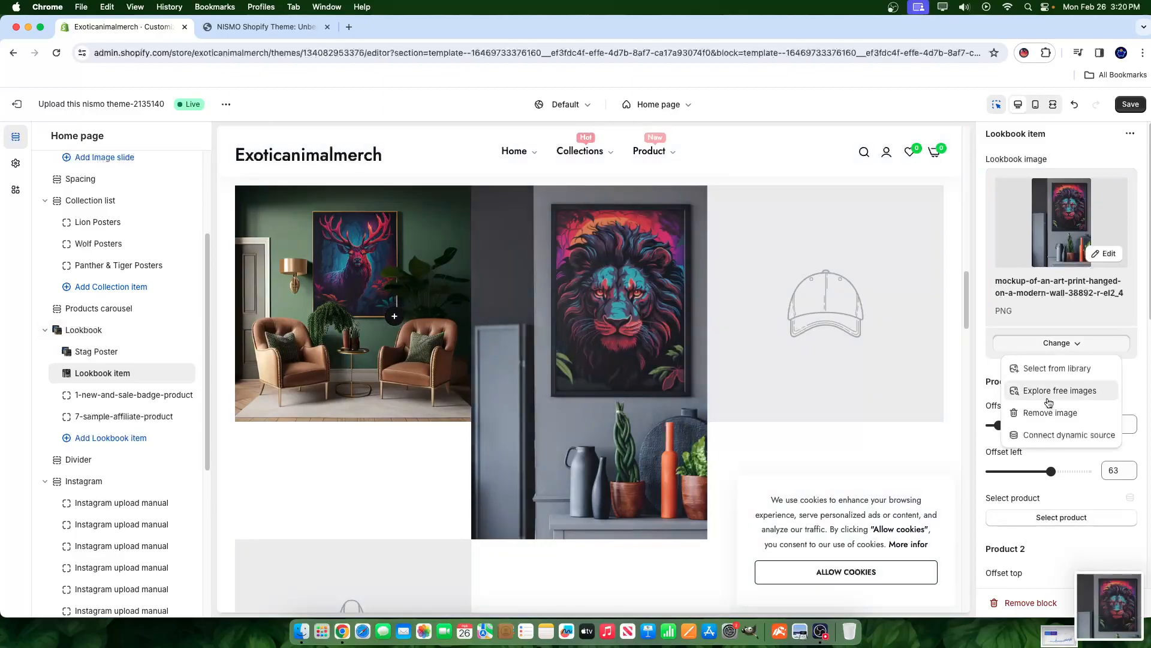
pyautogui.click(1042, 370)
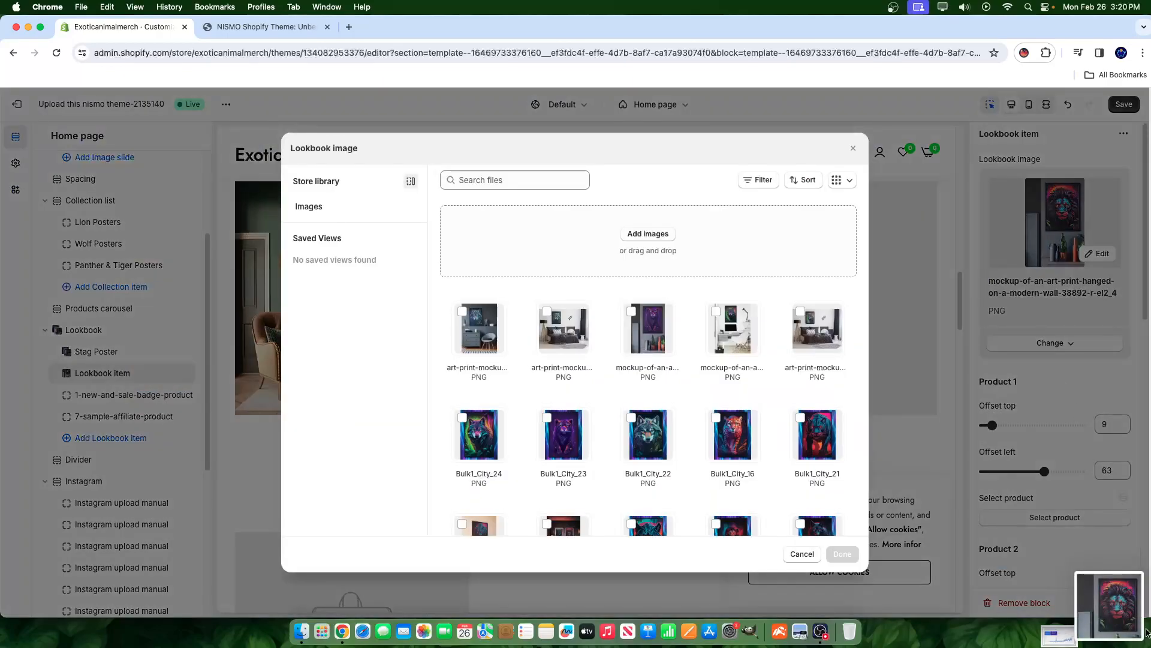
pyautogui.moveTo(1120, 602); pyautogui.dragTo(665, 300)
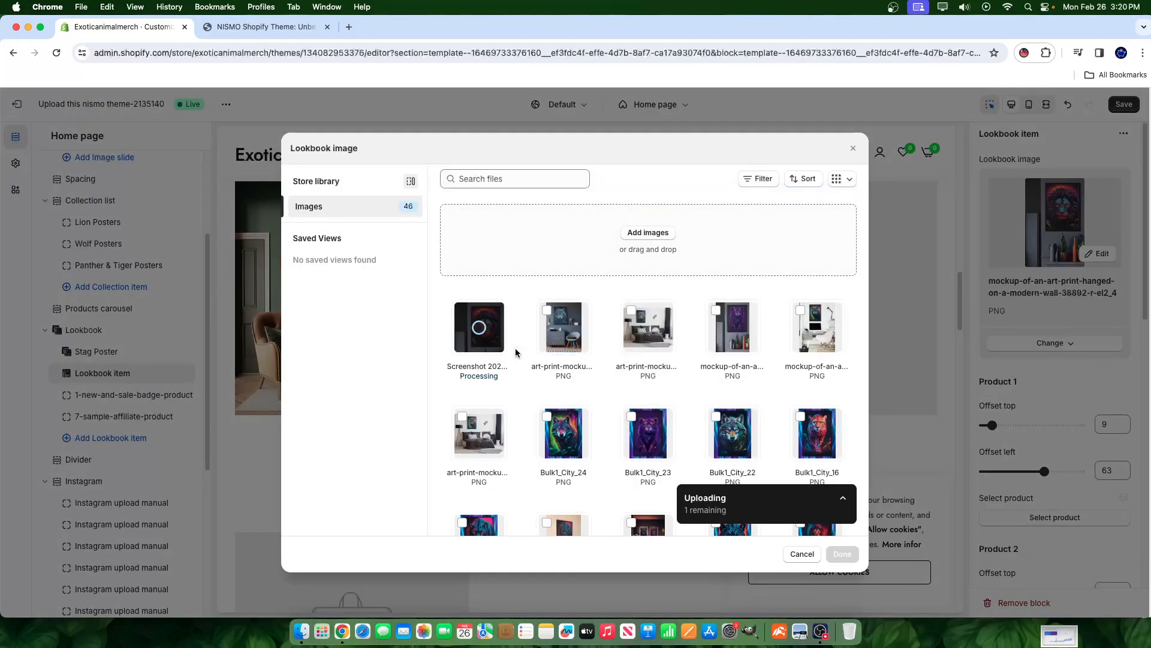
pyautogui.click(487, 327)
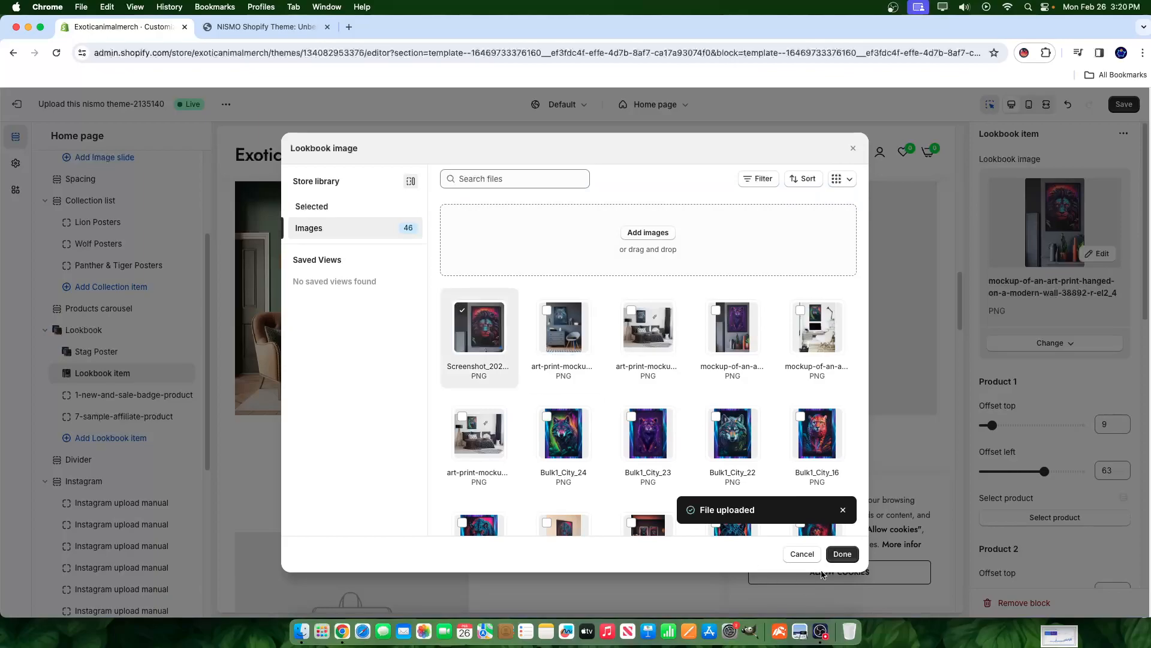
pyautogui.click(842, 553)
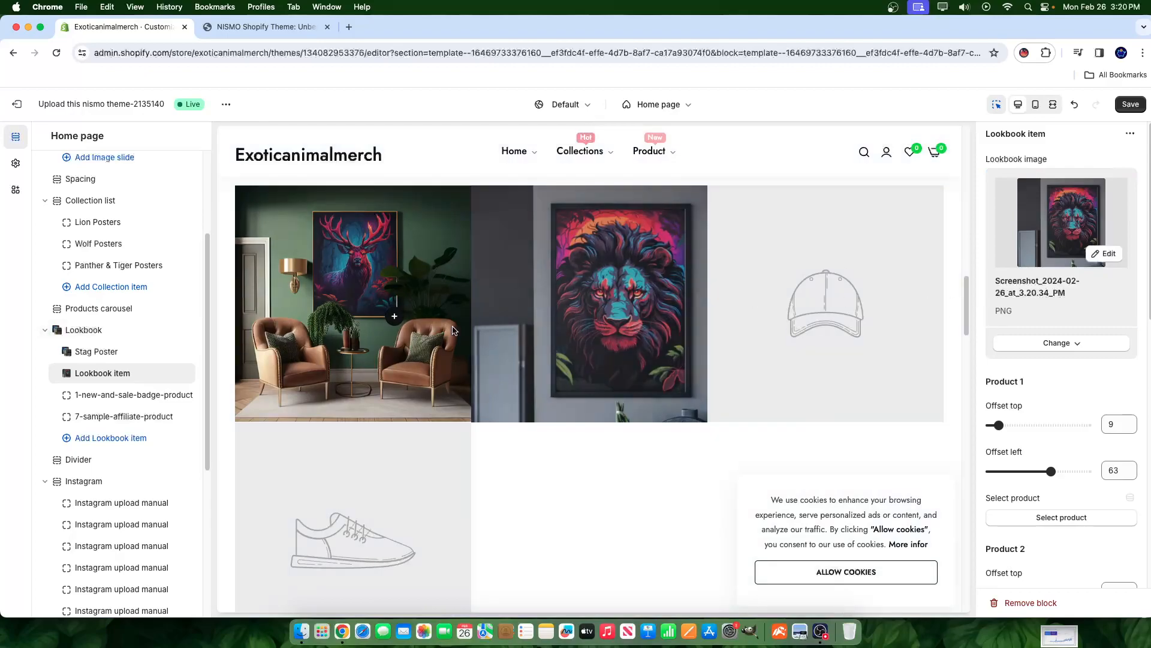
# - Delete the 7-sample-affiliate-product item and relink Lion Poster to the lion item's first hotspot
pyautogui.click(161, 416)
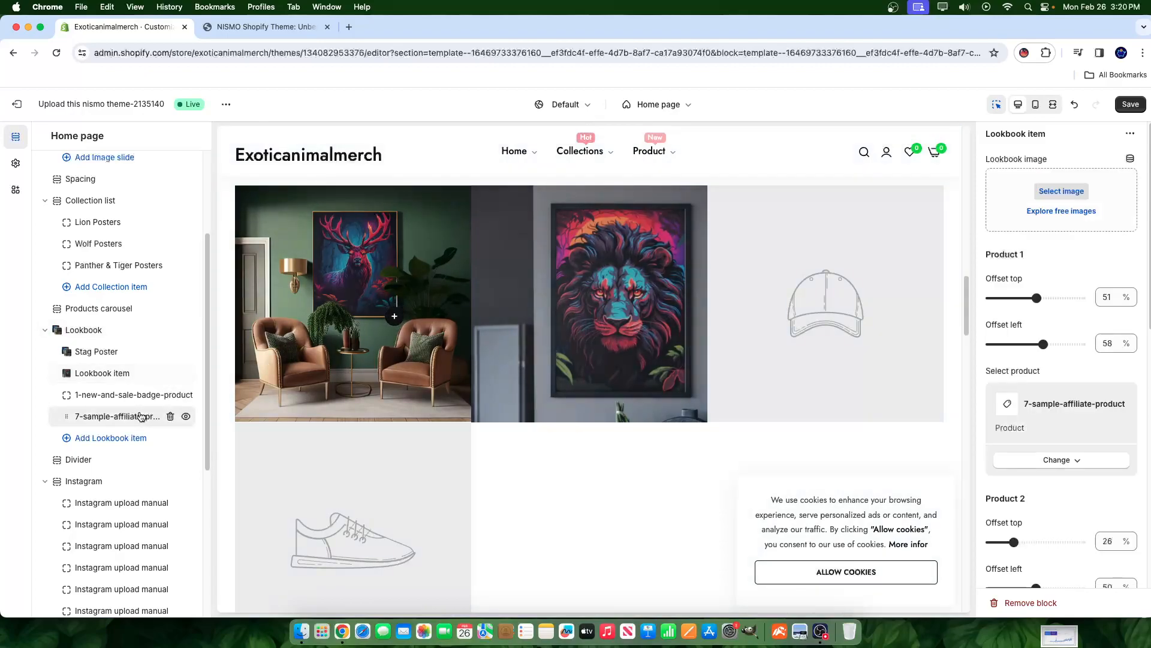
pyautogui.click(170, 417)
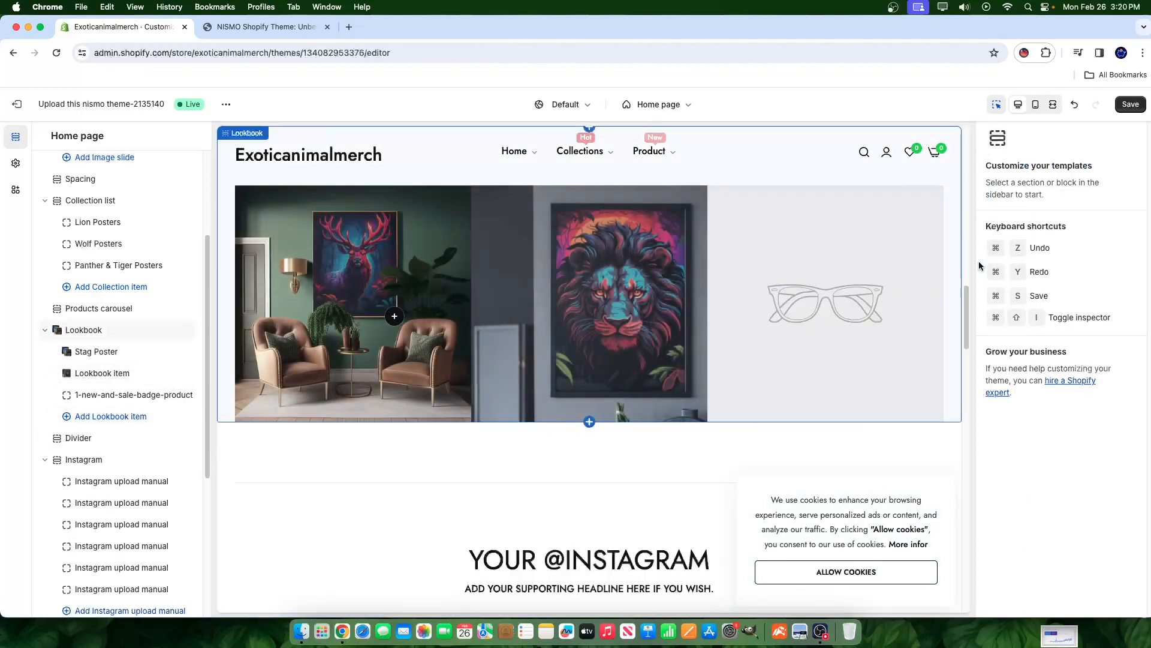
pyautogui.click(84, 374)
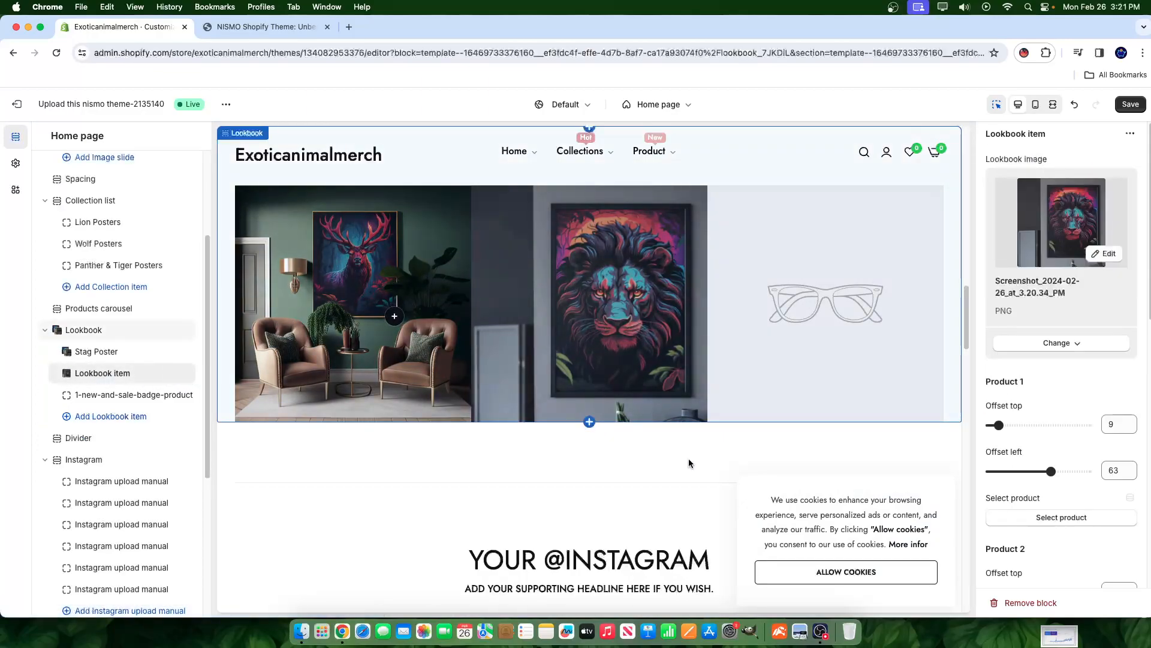
pyautogui.scroll(-5, 1066, 312)
pyautogui.click(1067, 288)
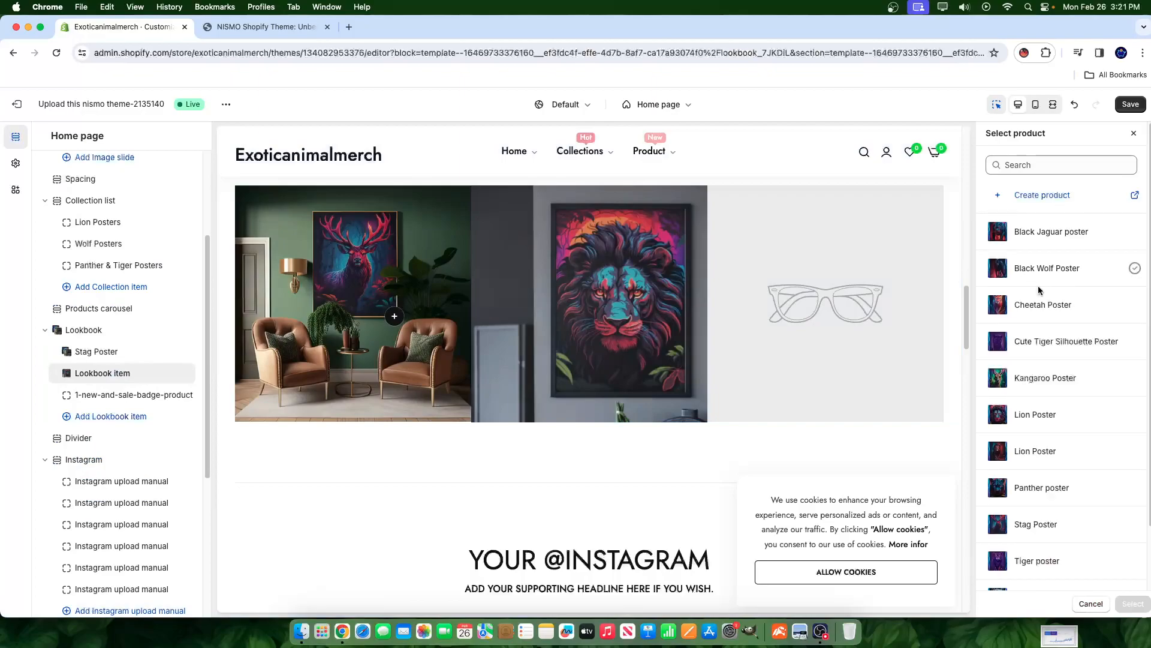
pyautogui.scroll(-3, 1043, 468)
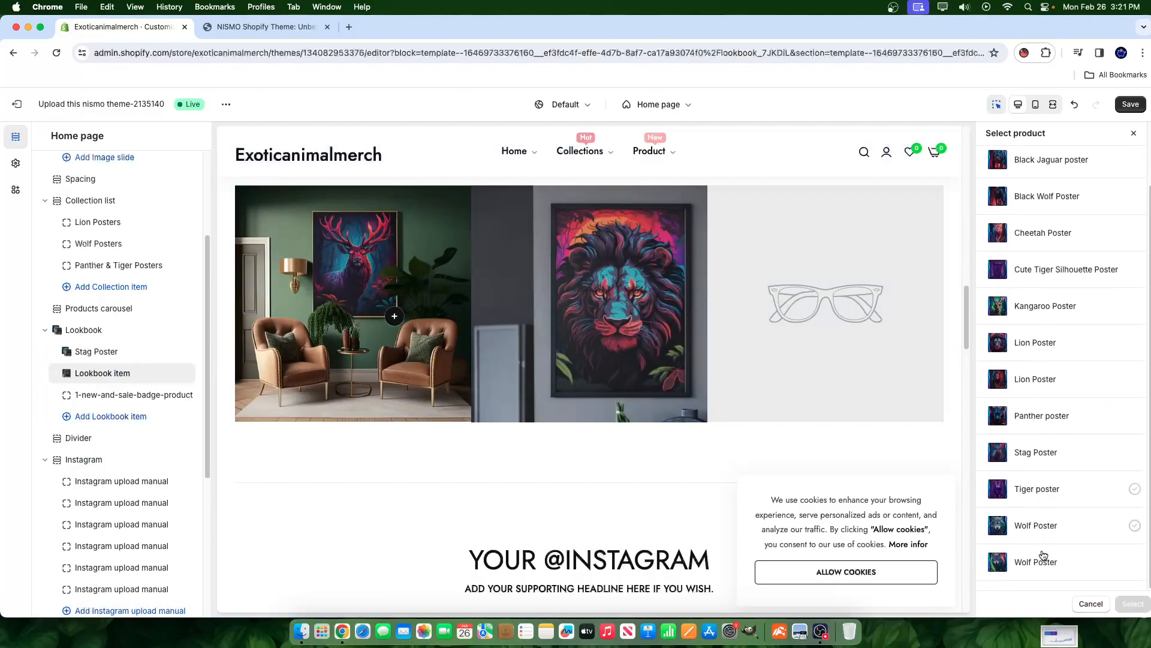
pyautogui.scroll(1, 1047, 540)
pyautogui.click(1029, 367)
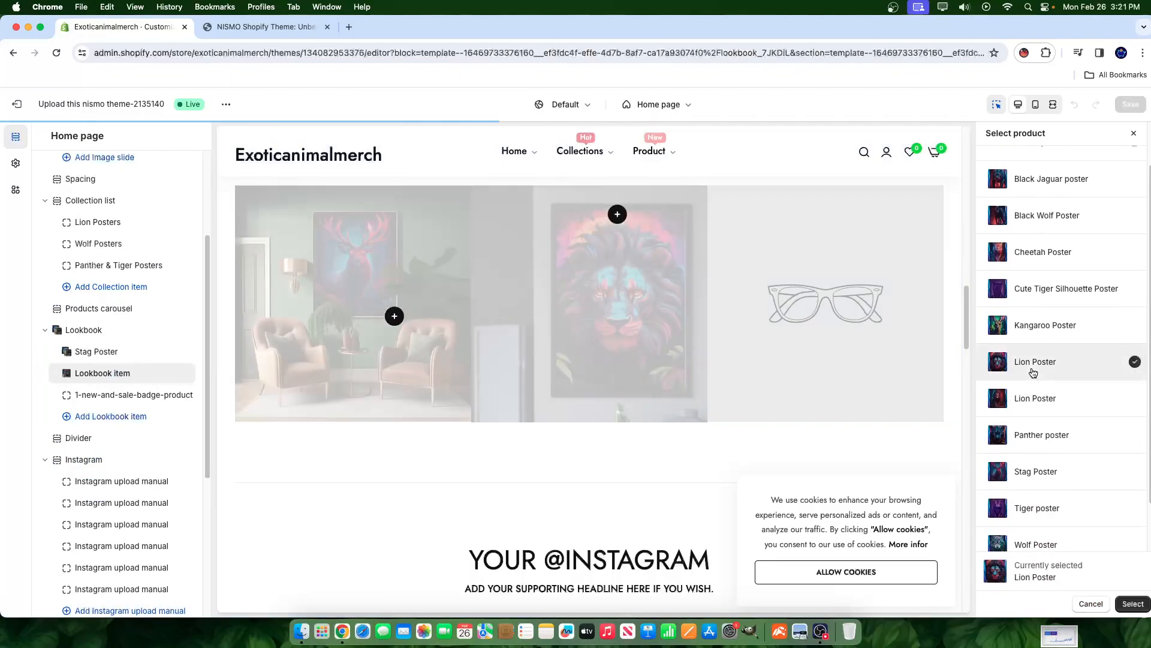
pyautogui.click(1133, 604)
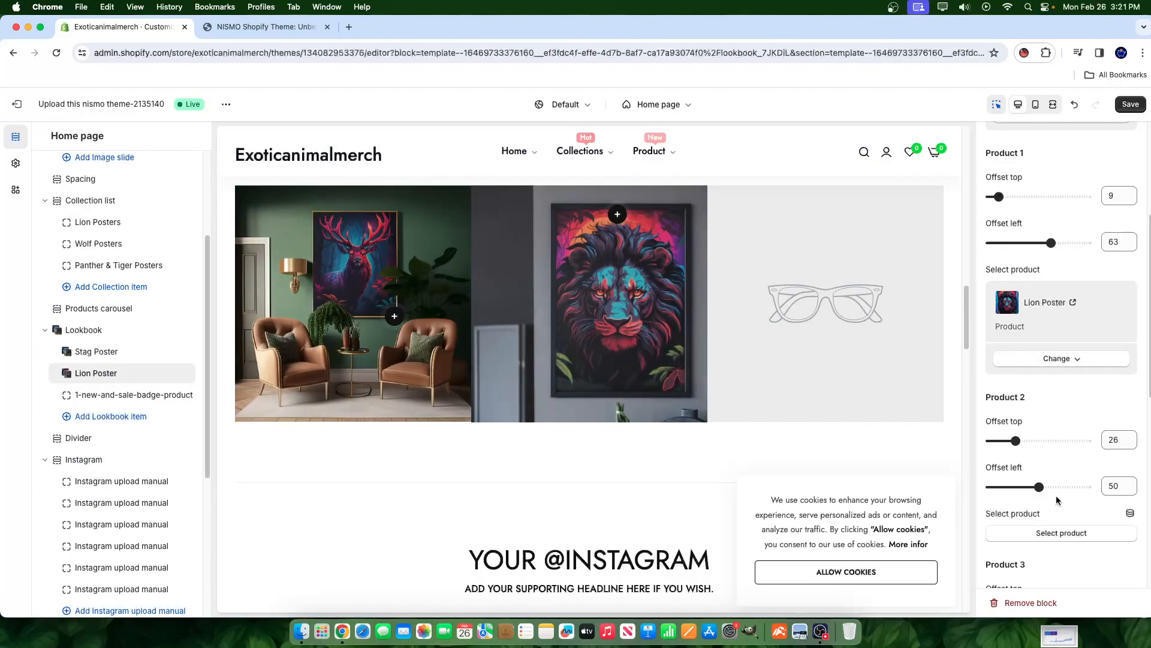
# - Save the Lookbook section with its CLICKABLE LOOKBOOK heading
pyautogui.click(614, 227)
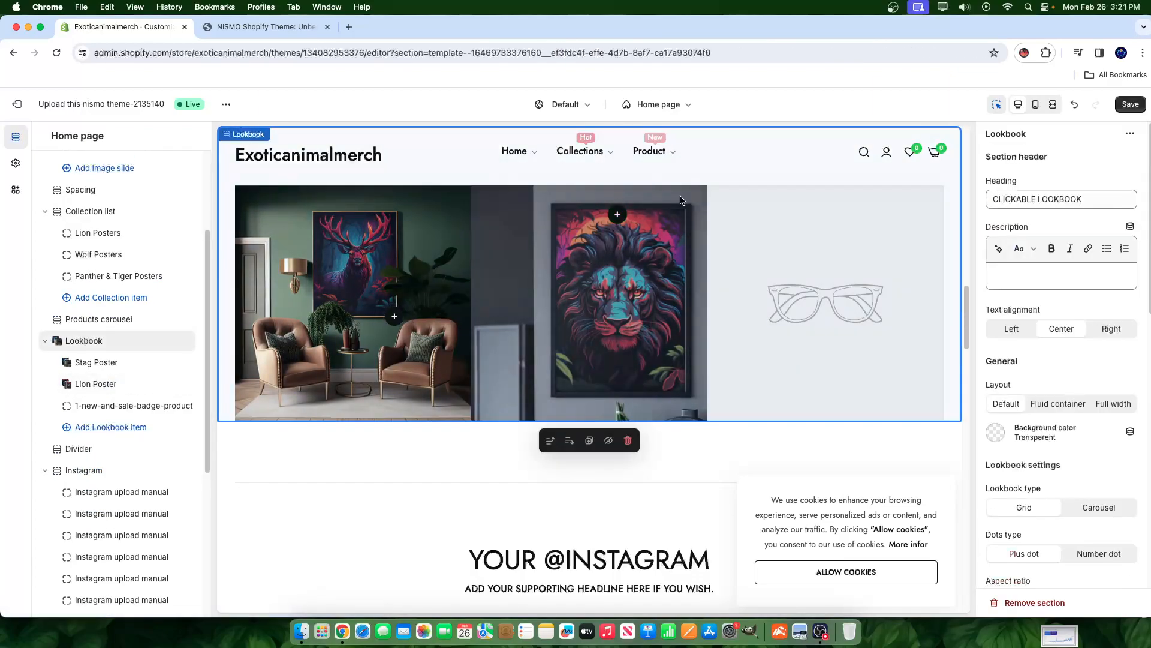
pyautogui.scroll(-7, 1084, 426)
pyautogui.scroll(7, 1091, 446)
pyautogui.click(1131, 105)
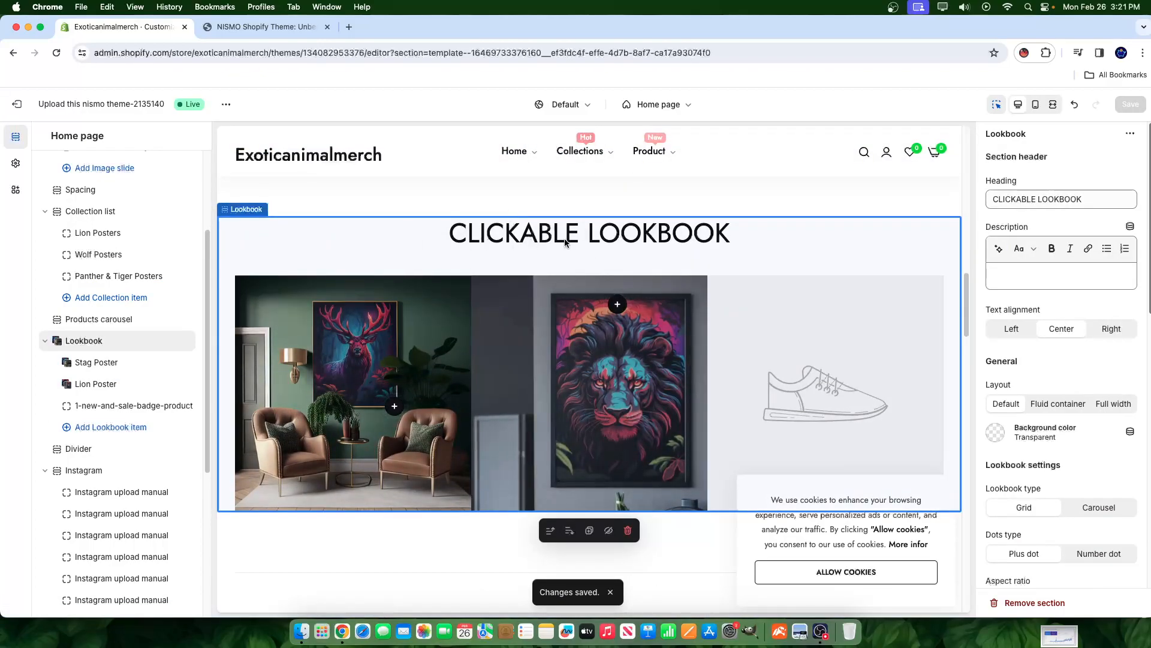
# - Set the badge-product item's image to the two-print living-room mockup, move it above Lion Poster, and save
pyautogui.click(91, 406)
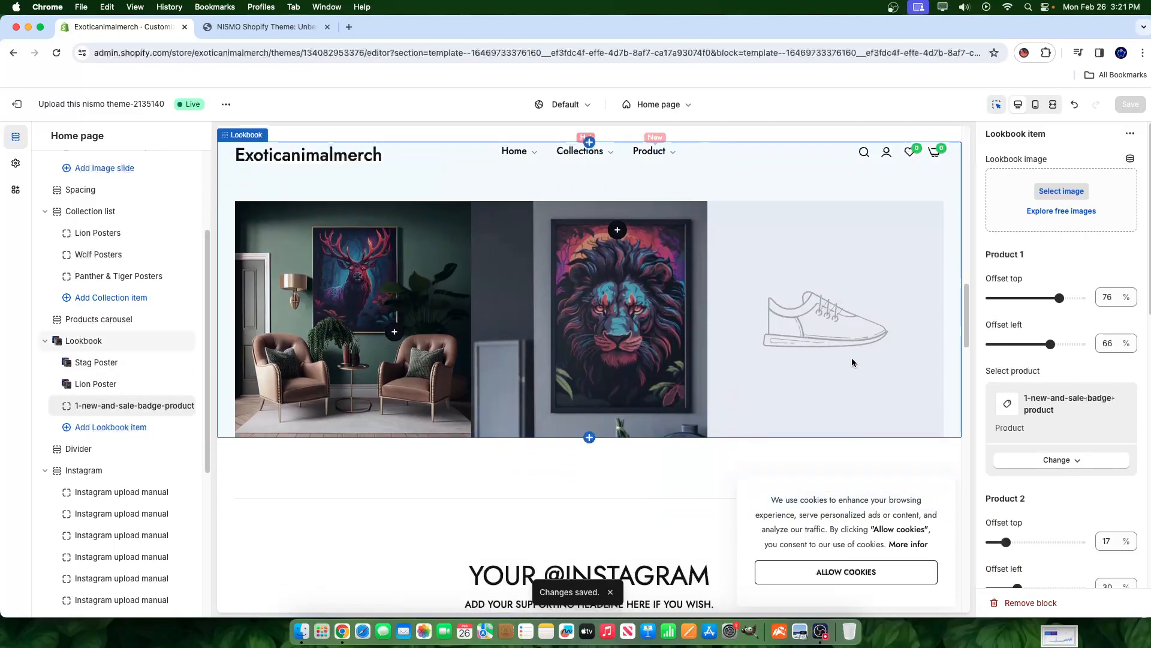
pyautogui.click(1062, 190)
pyautogui.scroll(-1, 687, 496)
pyautogui.scroll(-5, 686, 492)
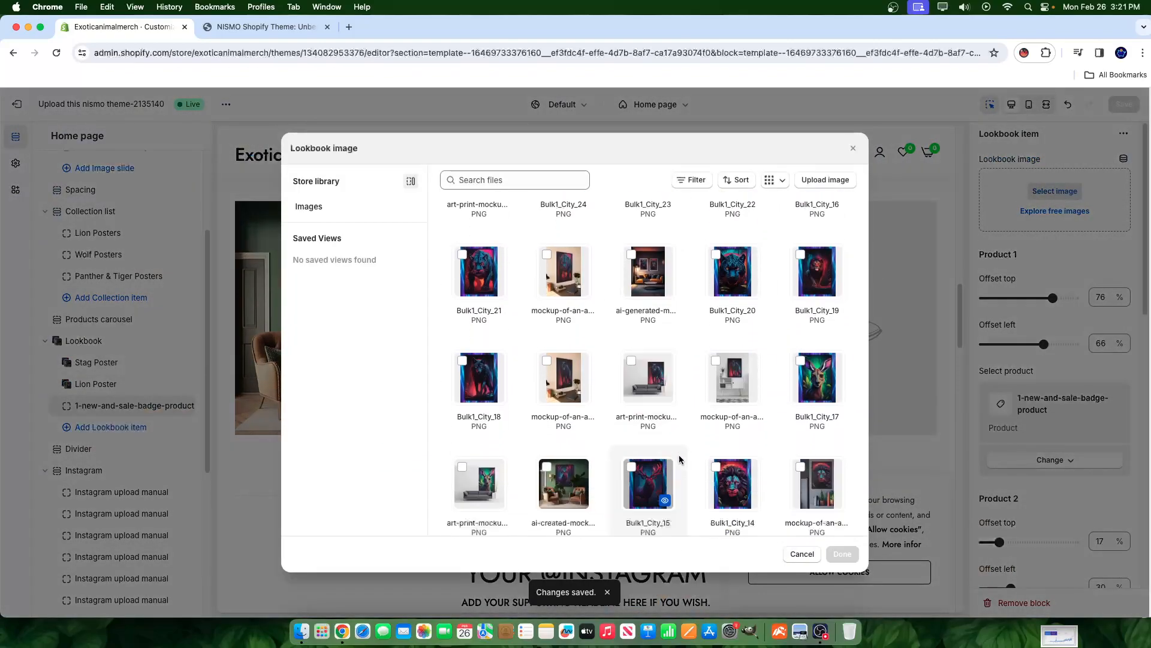
pyautogui.click(816, 335)
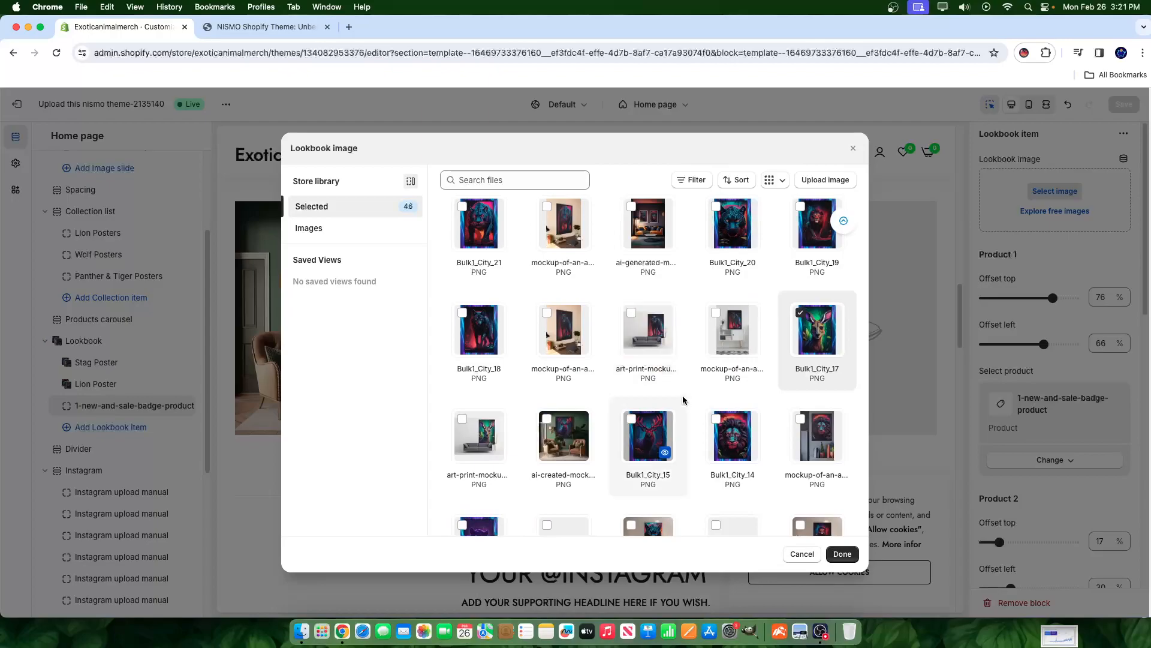
pyautogui.scroll(5, 687, 420)
pyautogui.scroll(-2, 686, 418)
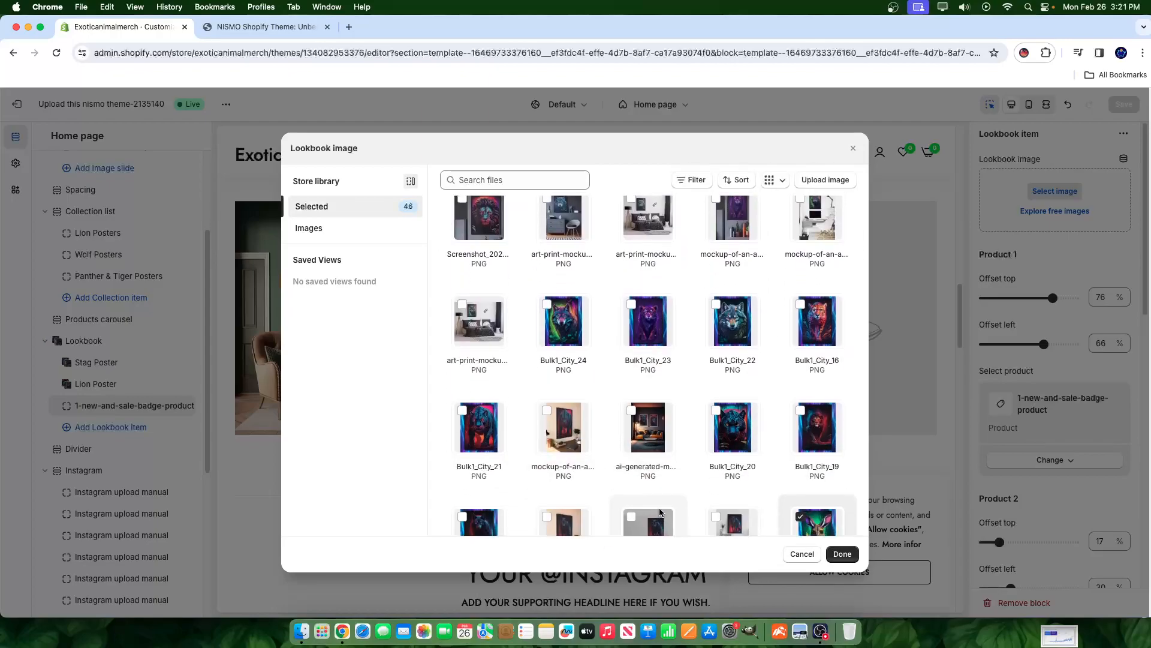
pyautogui.click(647, 423)
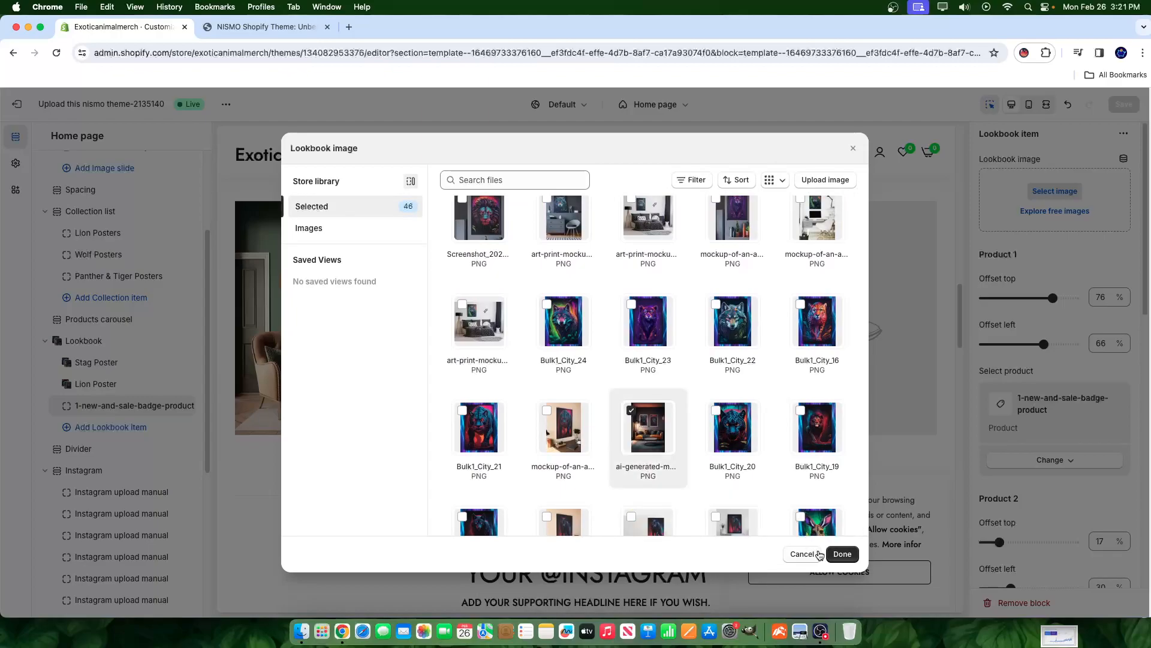
pyautogui.click(842, 555)
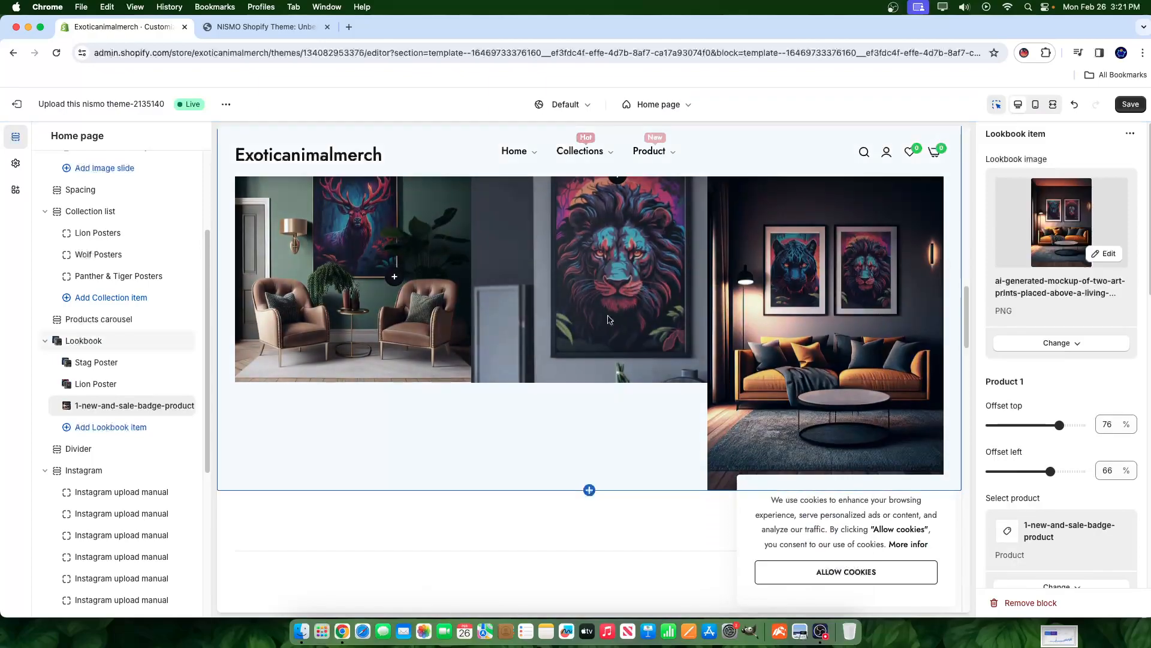
pyautogui.moveTo(54, 405); pyautogui.dragTo(68, 382)
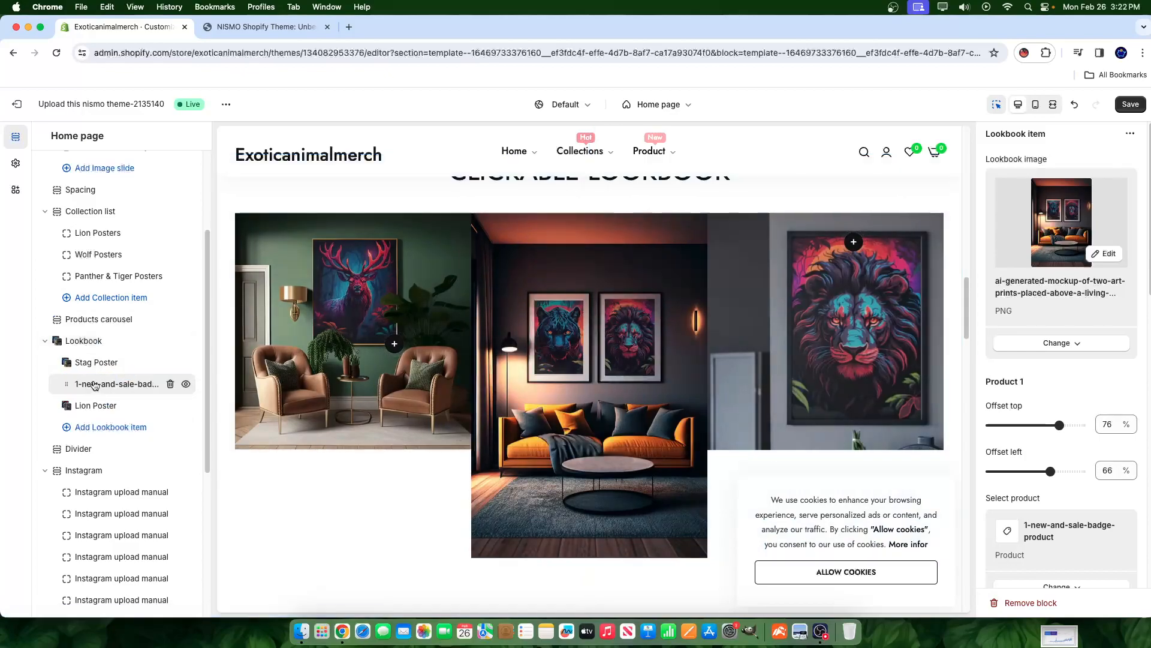
pyautogui.click(1122, 109)
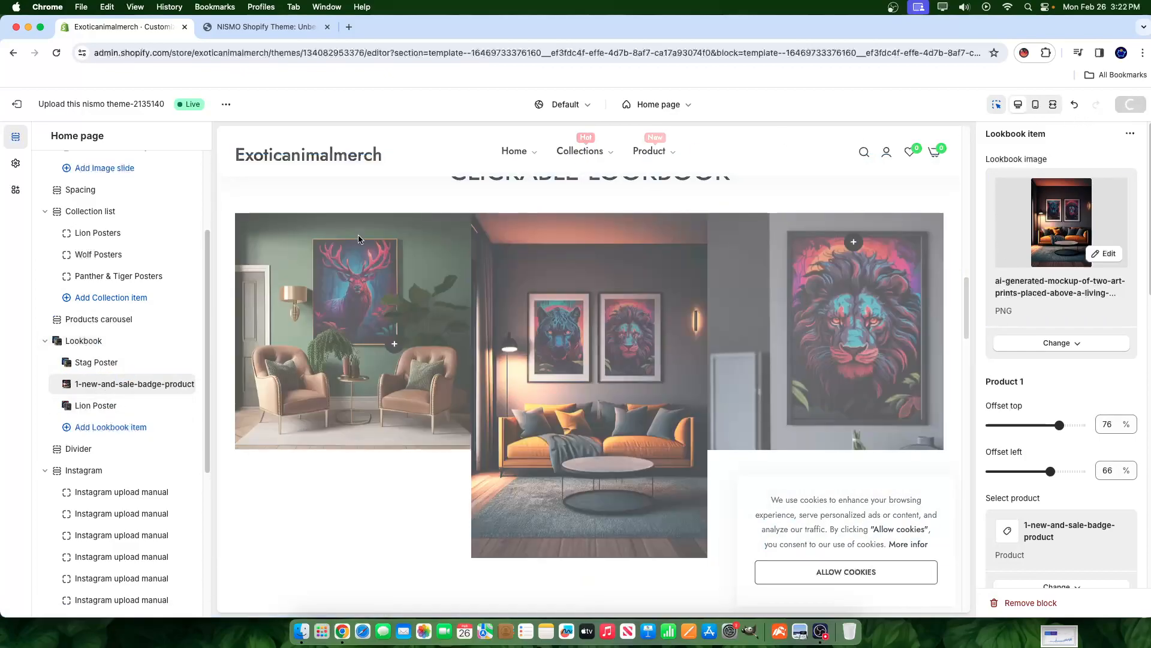
# - Swap the Lion Poster item's image for the lion print modern-wall mockup from the library
pyautogui.click(89, 407)
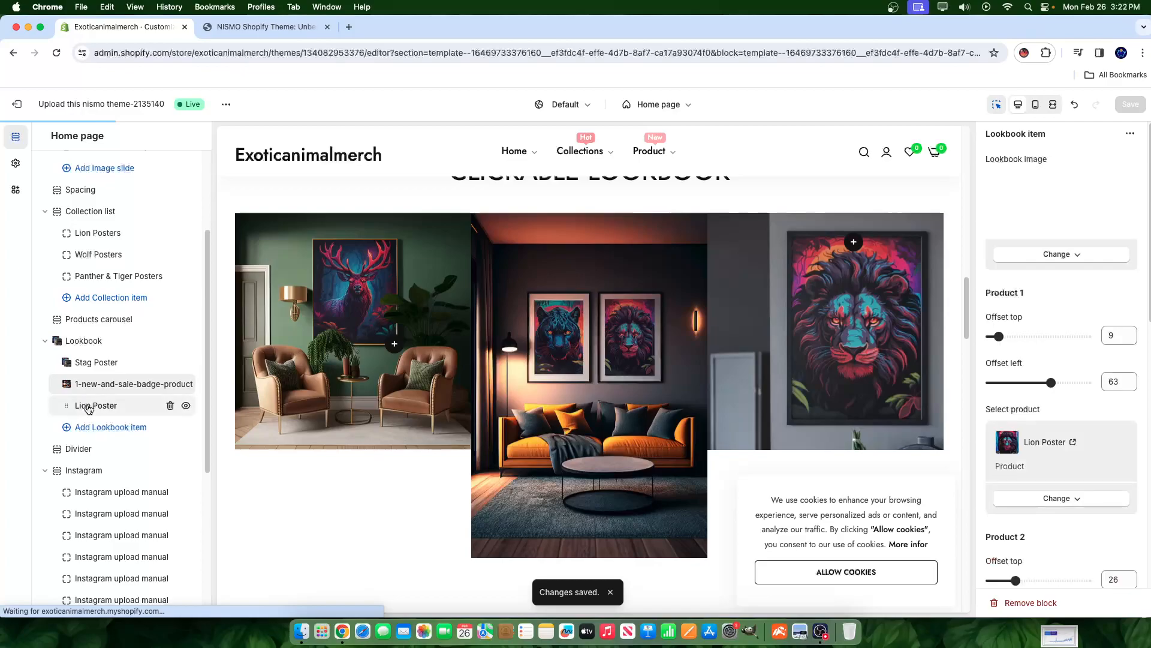
pyautogui.click(1058, 343)
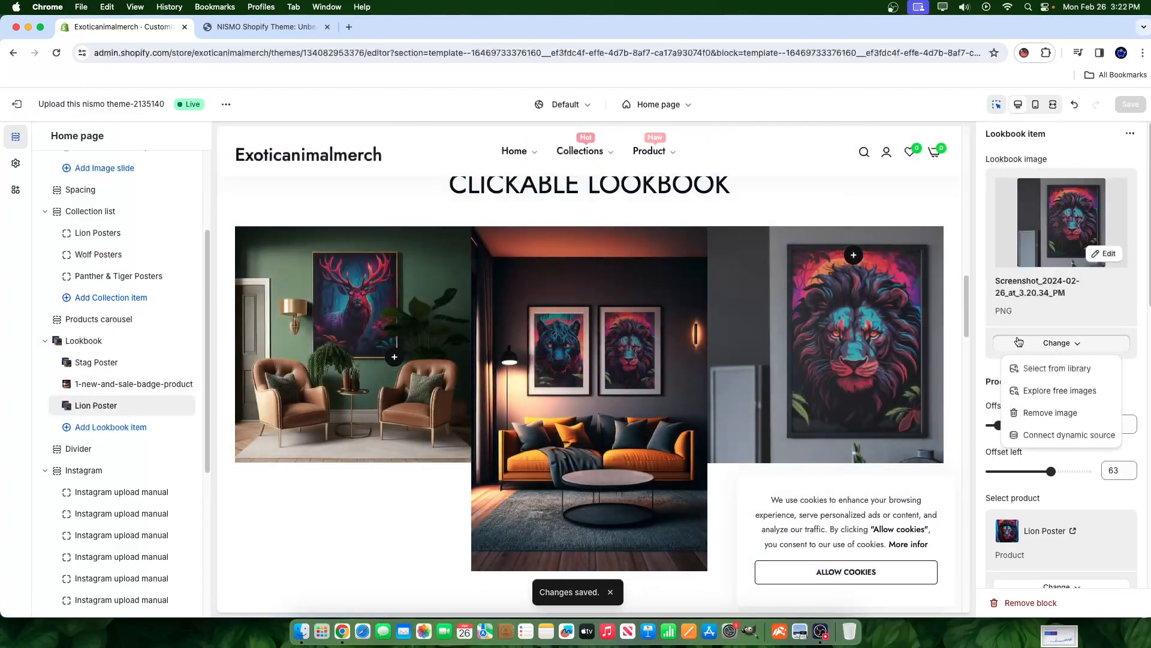
pyautogui.click(1051, 370)
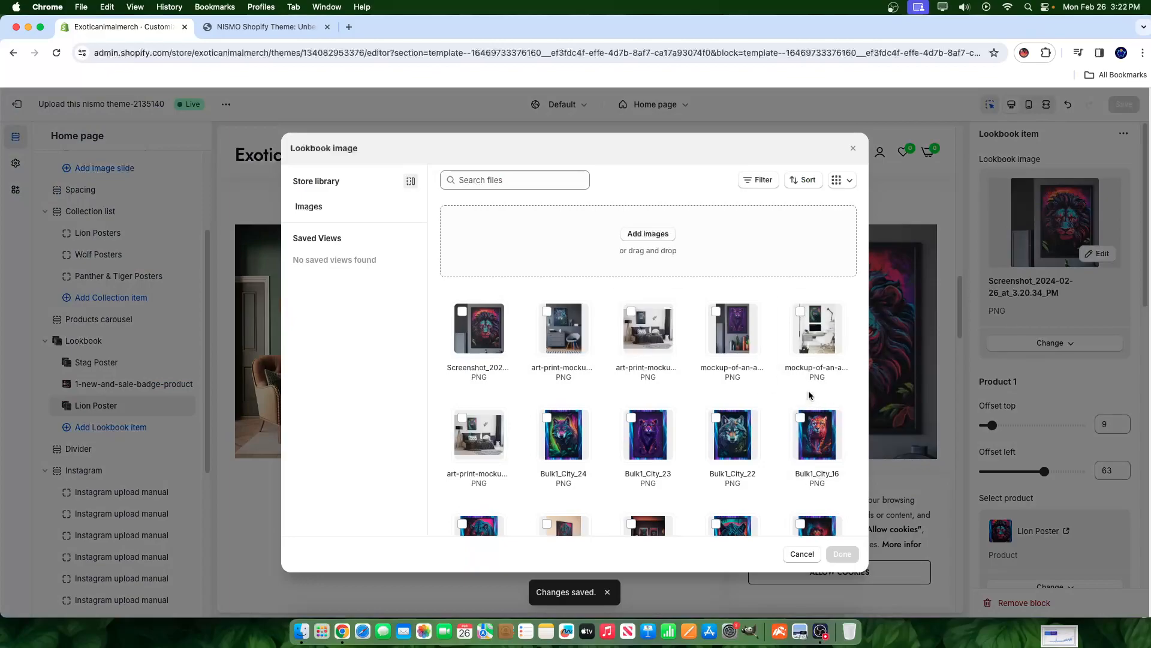
pyautogui.scroll(-3, 660, 397)
pyautogui.scroll(-3, 660, 397)
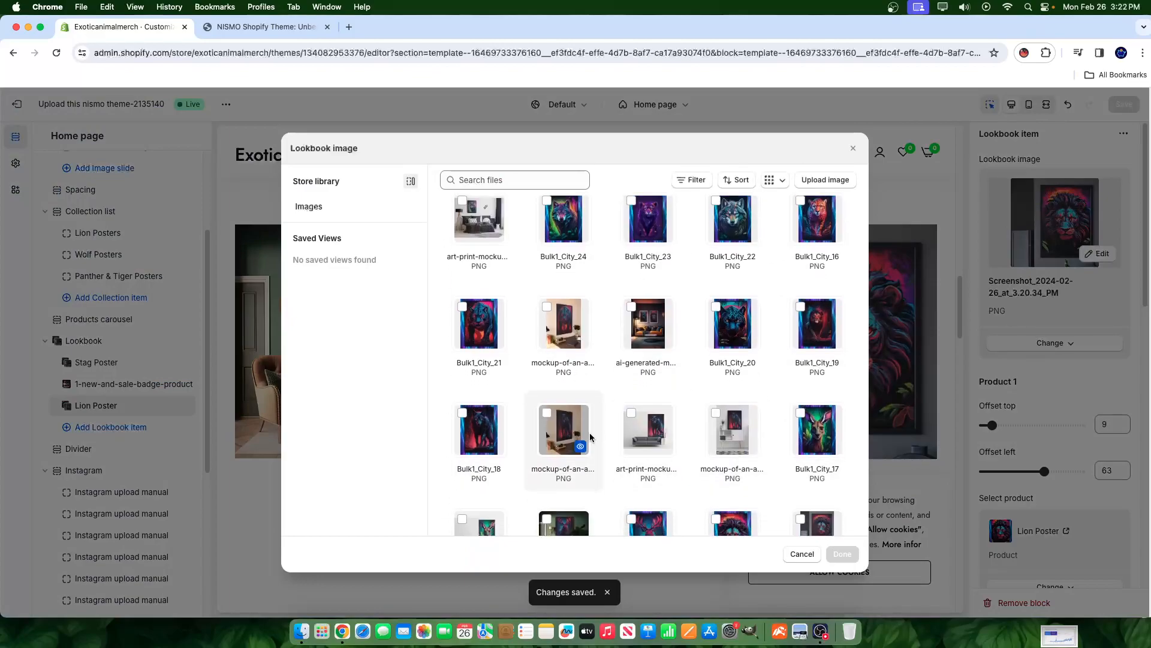
pyautogui.scroll(-2, 662, 417)
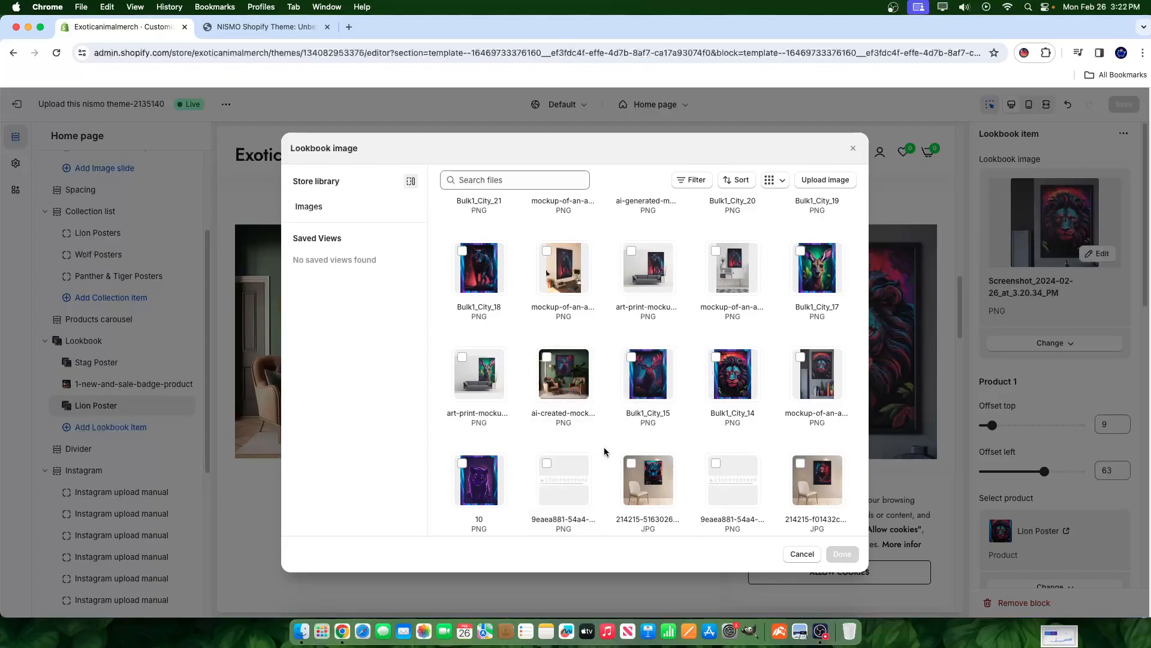
pyautogui.scroll(-1, 604, 447)
pyautogui.click(818, 340)
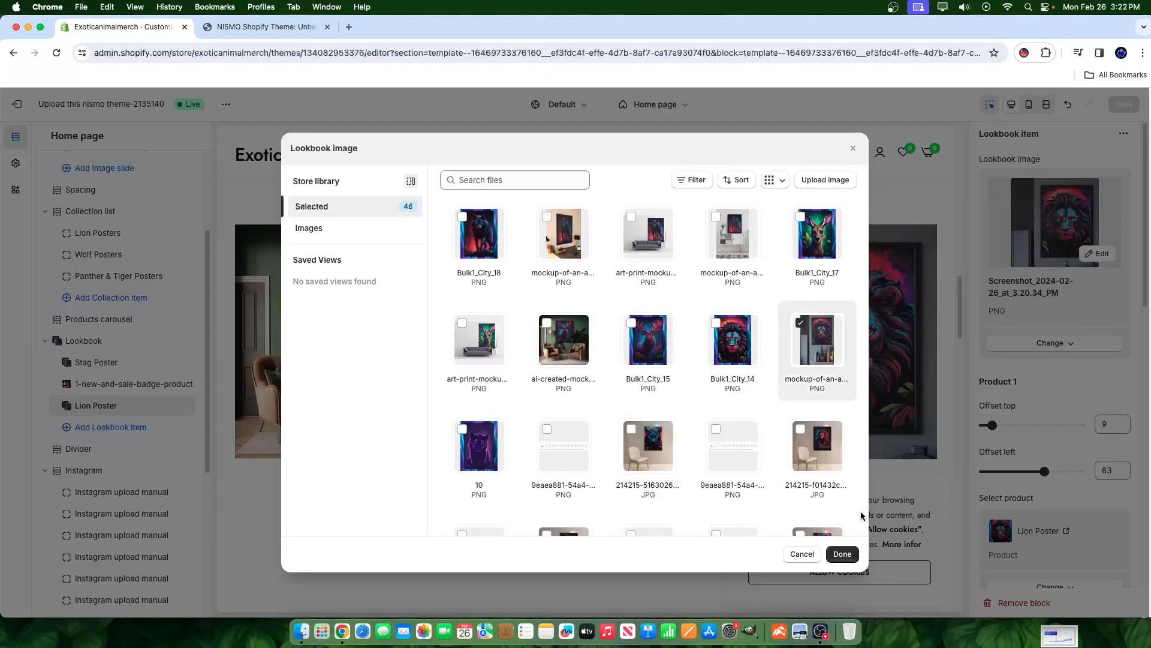
pyautogui.click(843, 554)
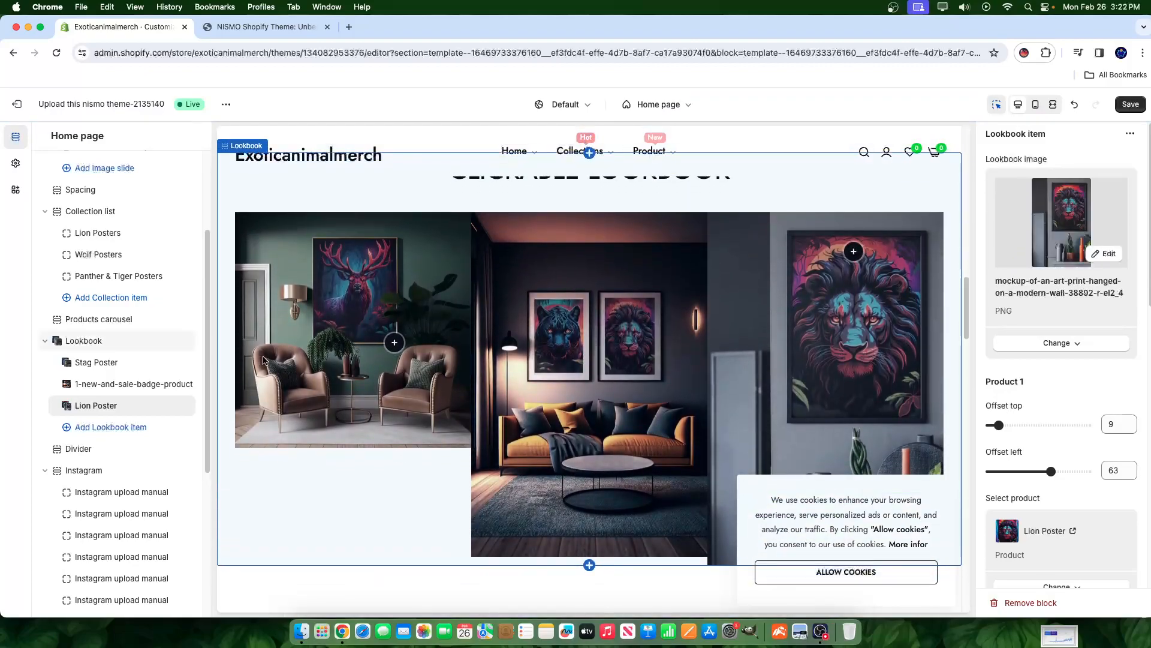
pyautogui.click(96, 362)
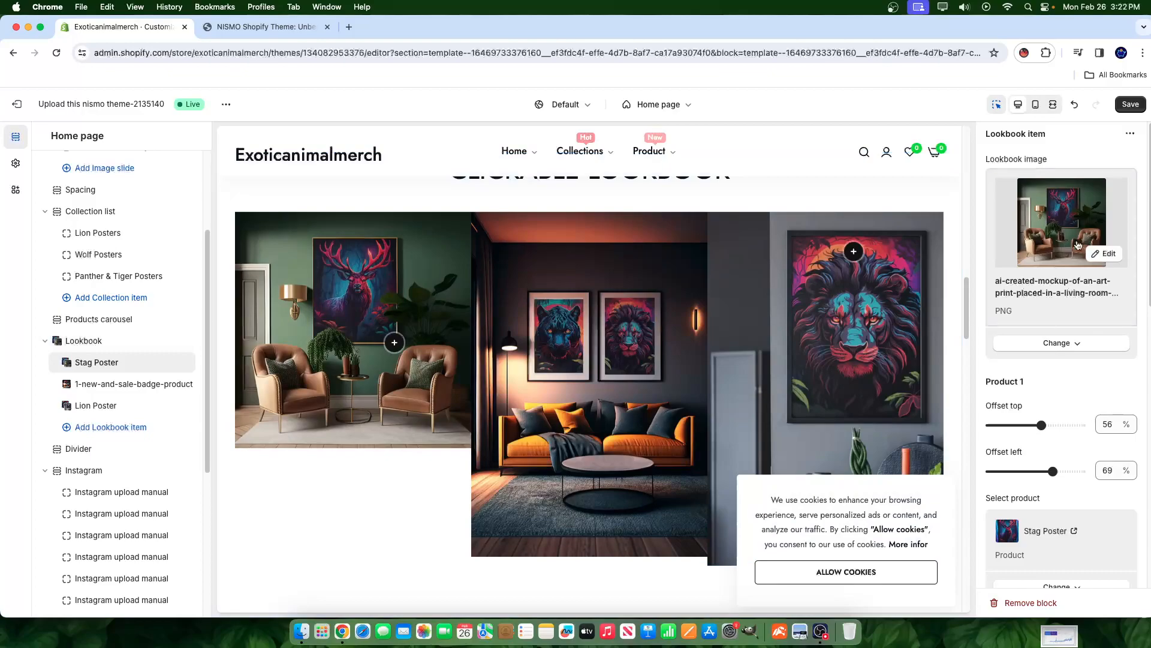
pyautogui.click(1081, 250)
pyautogui.scroll(-5, 687, 384)
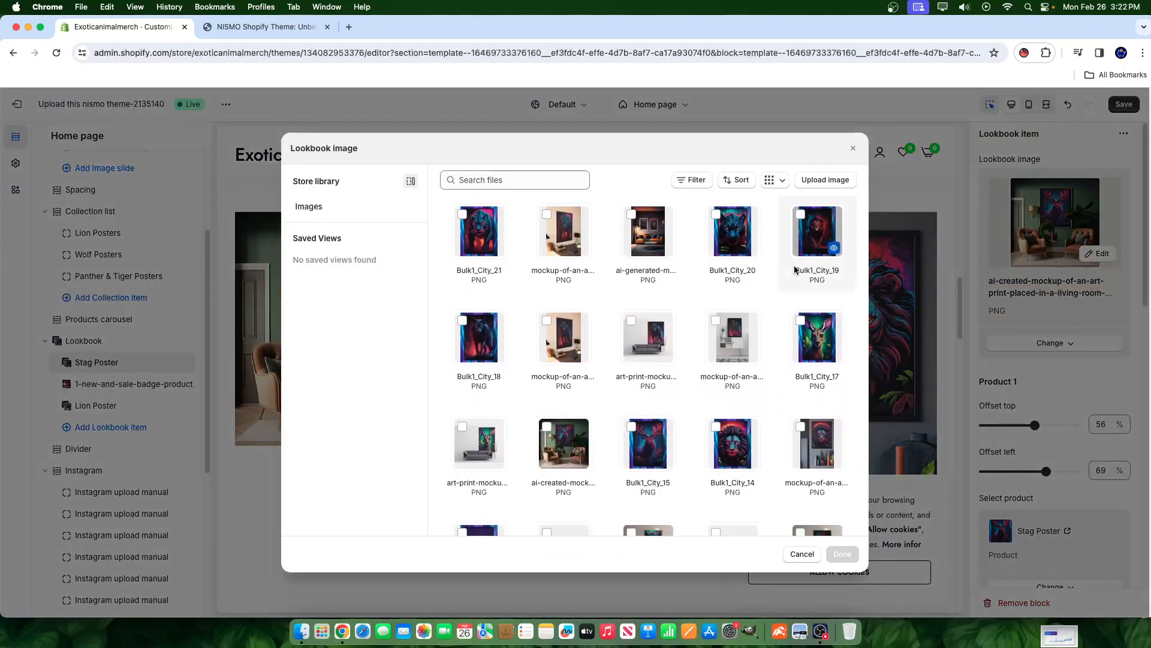
pyautogui.scroll(-4, 540, 422)
pyautogui.scroll(-5, 540, 422)
pyautogui.scroll(8, 523, 454)
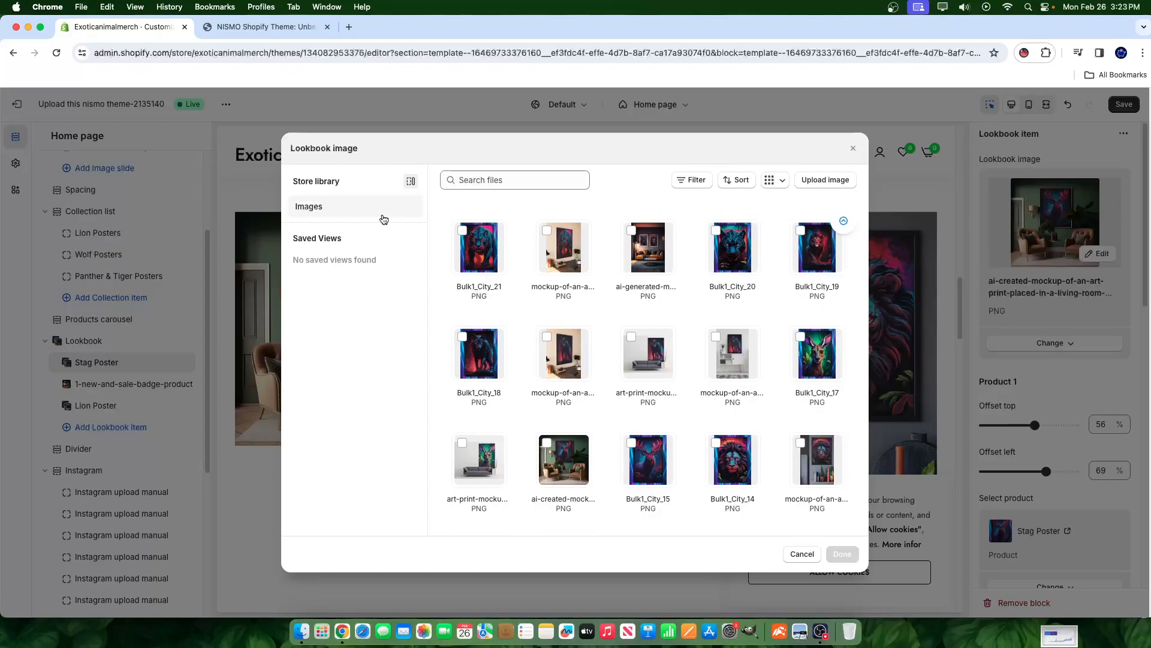
pyautogui.click(382, 218)
pyautogui.scroll(-5, 546, 303)
pyautogui.scroll(2, 549, 303)
pyautogui.scroll(5, 552, 309)
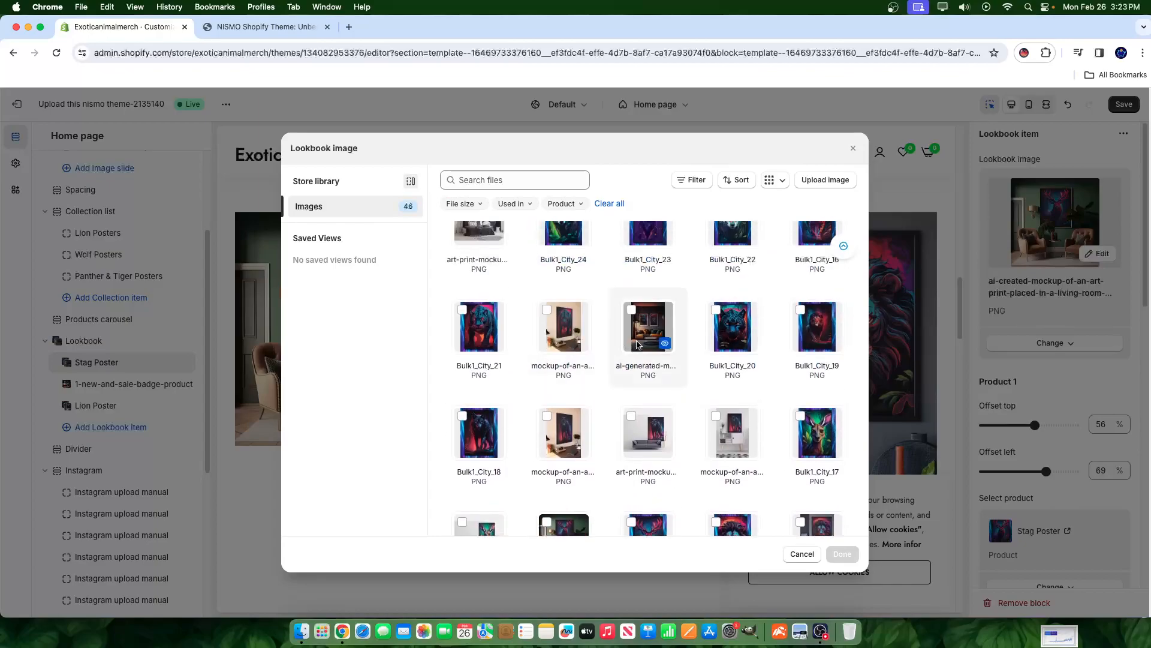
pyautogui.scroll(1, 840, 433)
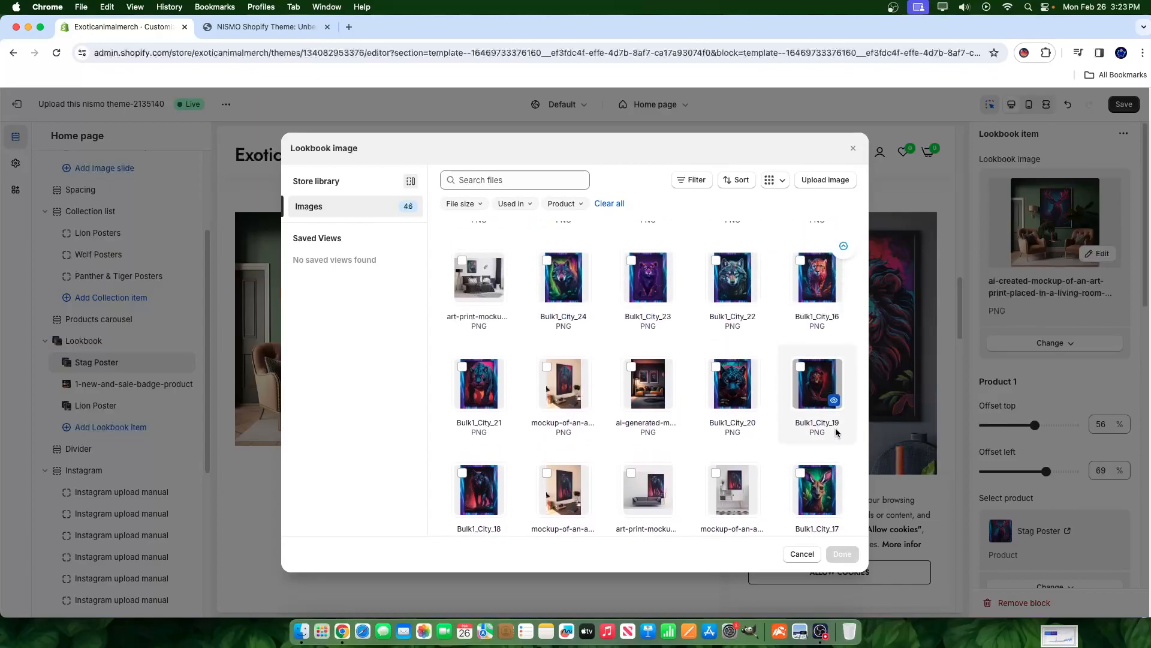
pyautogui.scroll(3, 835, 432)
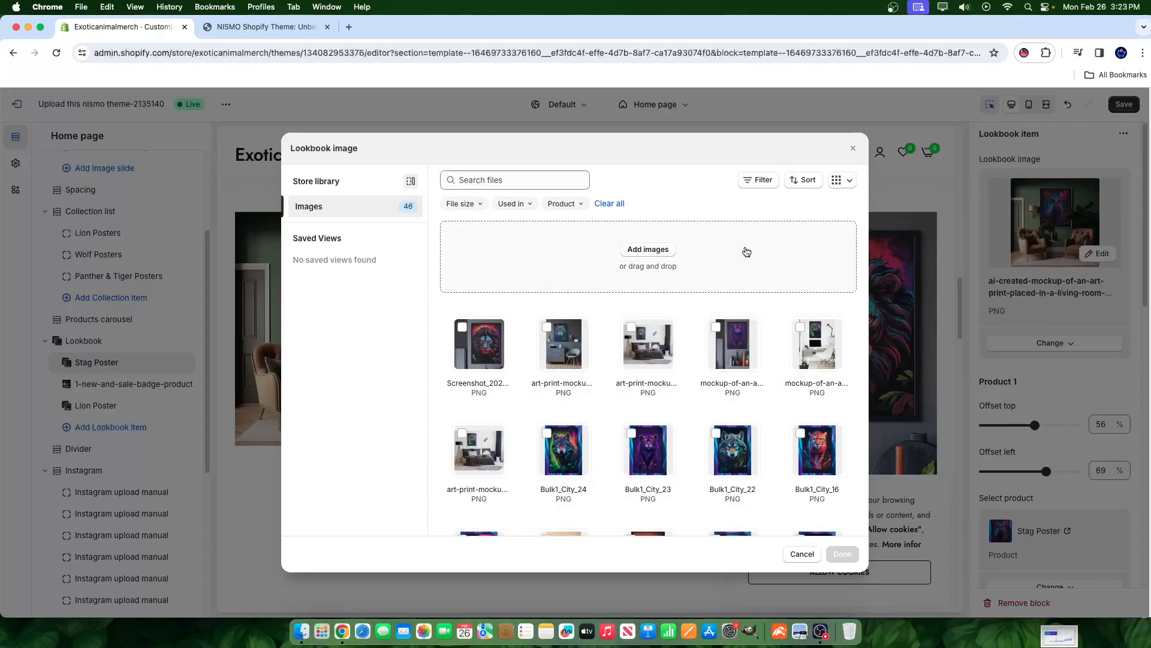
pyautogui.click(836, 183)
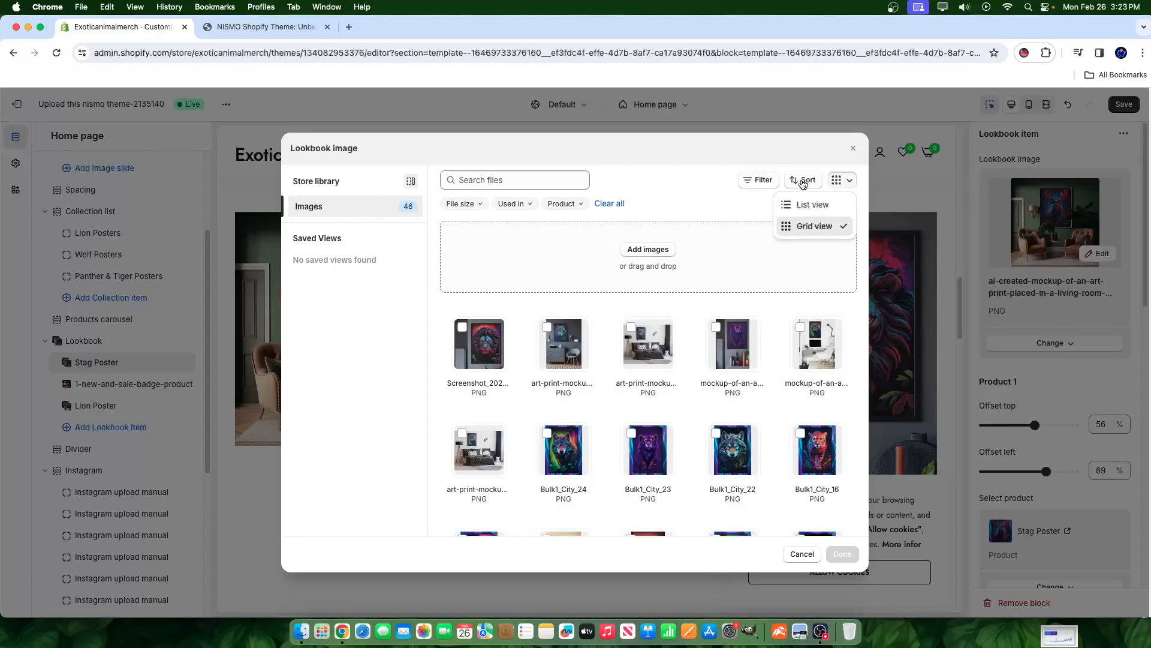
pyautogui.click(687, 198)
pyautogui.scroll(-6, 656, 336)
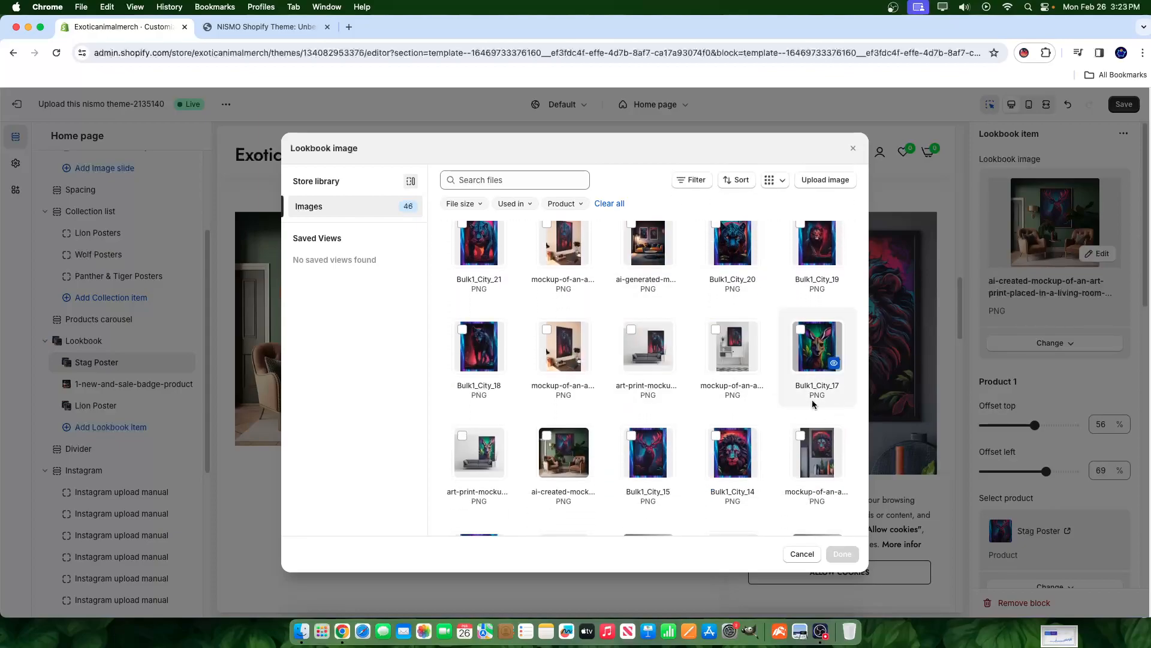
pyautogui.scroll(-3, 840, 465)
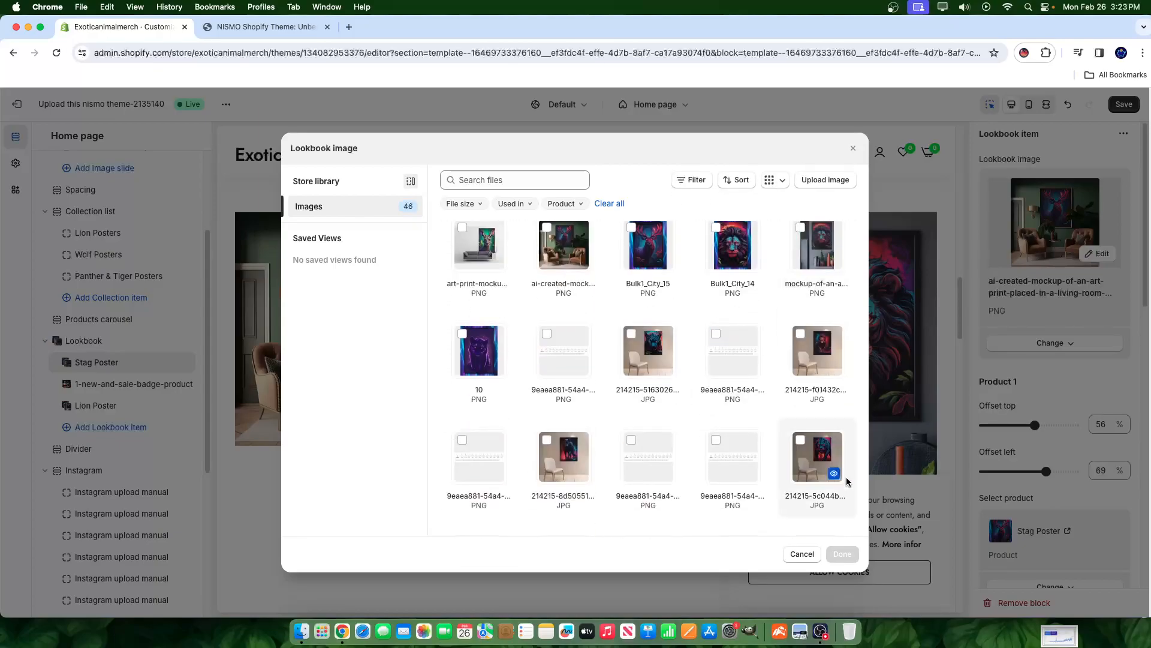
pyautogui.scroll(-5, 719, 488)
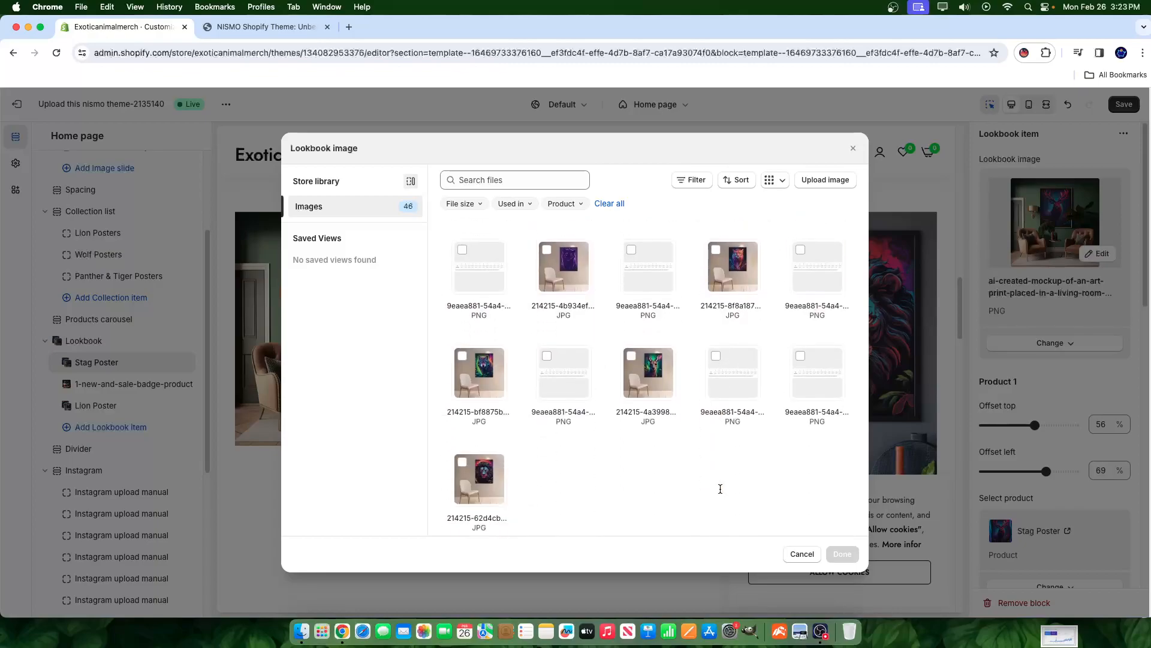
pyautogui.click(802, 554)
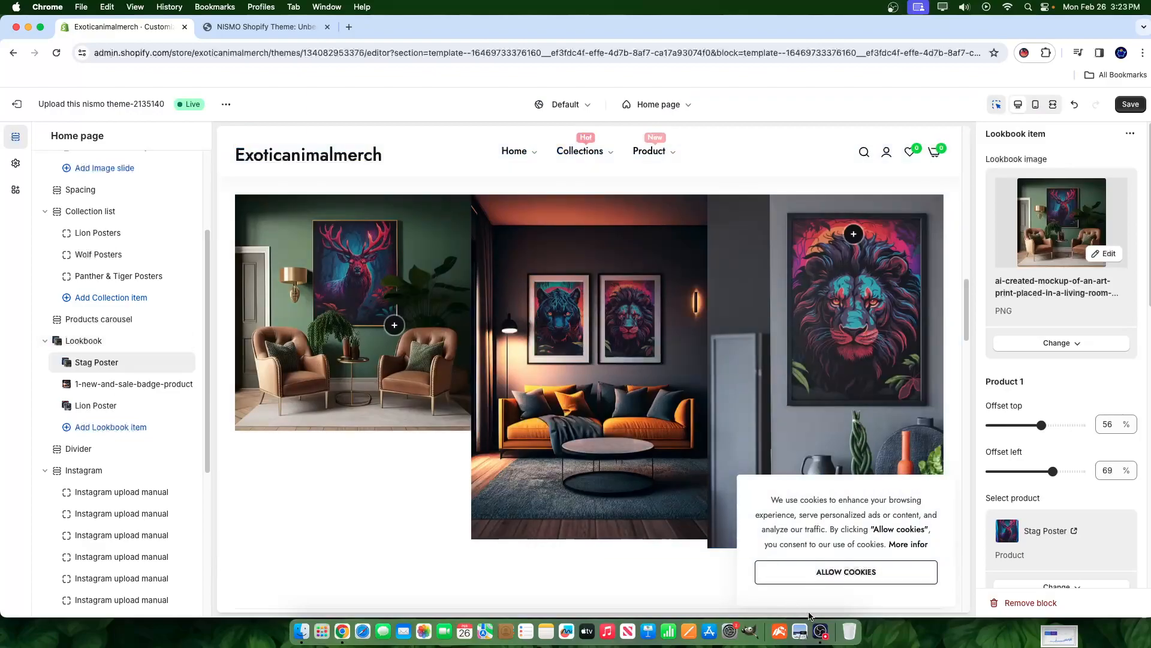
pyautogui.click(820, 630)
# - Switch to Placeit and browse the saved wolf, kangaroo, stag and lion mockup drafts
pyautogui.click(954, 408)
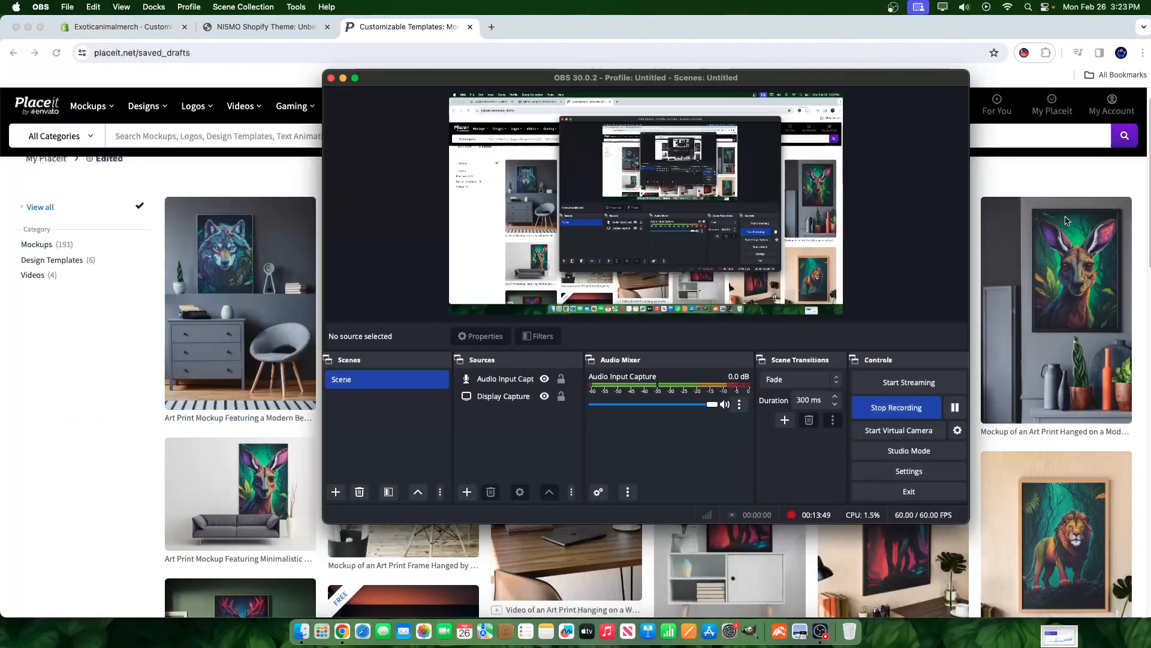
pyautogui.press('super+Tab')
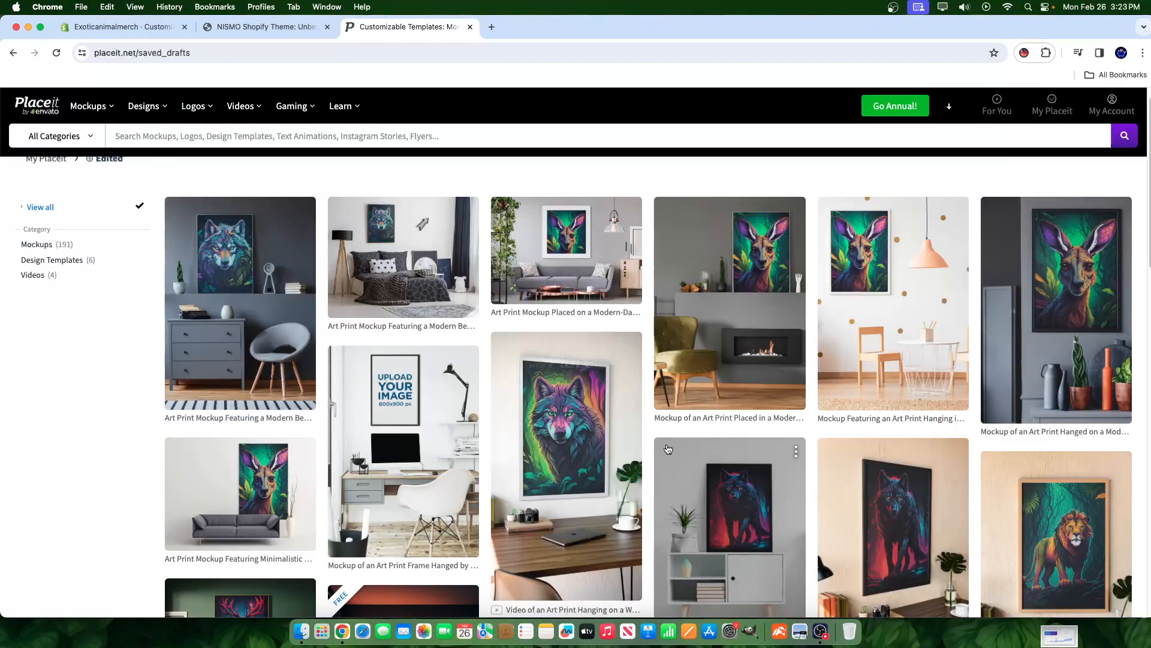
pyautogui.scroll(-5, 631, 440)
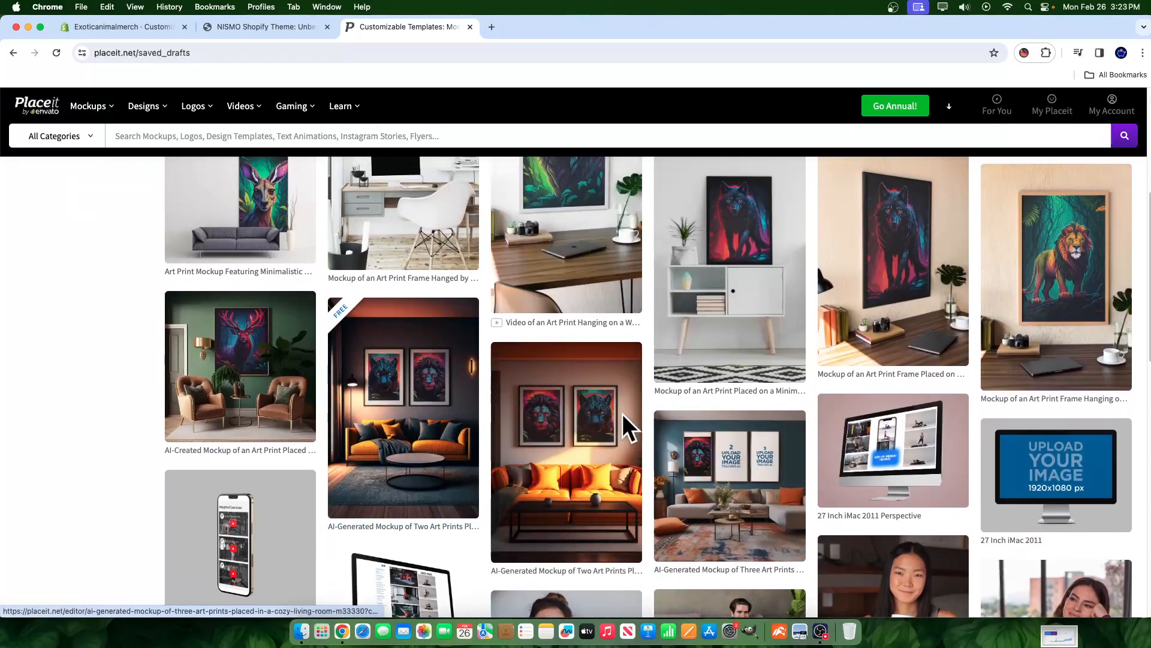
pyautogui.scroll(4, 483, 429)
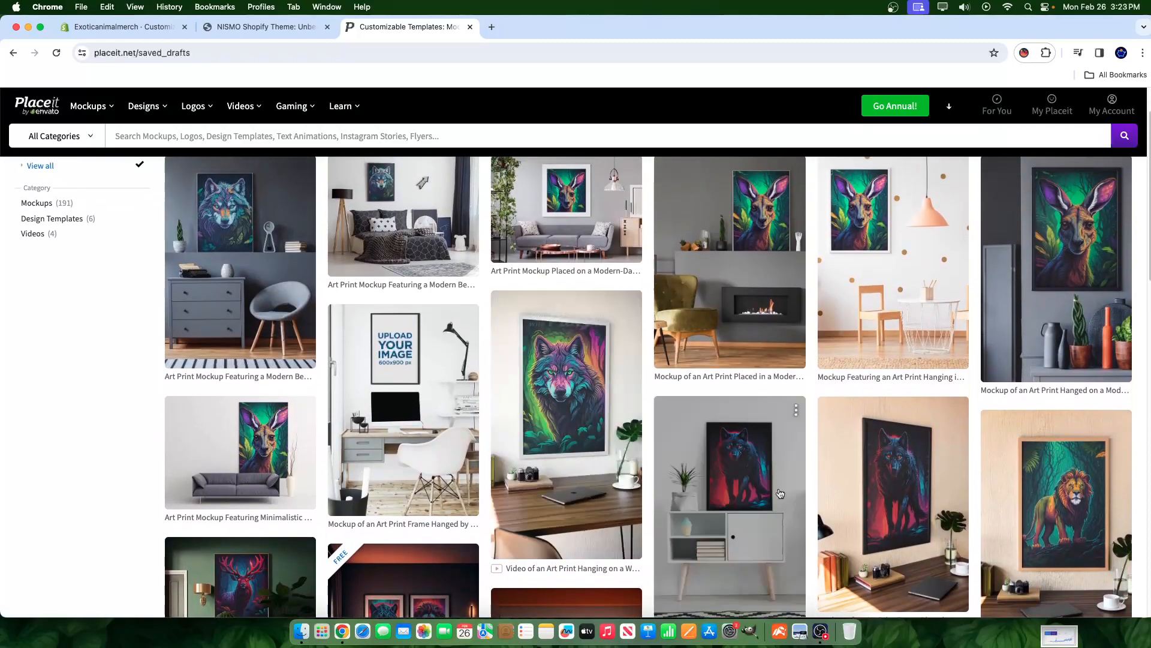
pyautogui.scroll(-1, 720, 492)
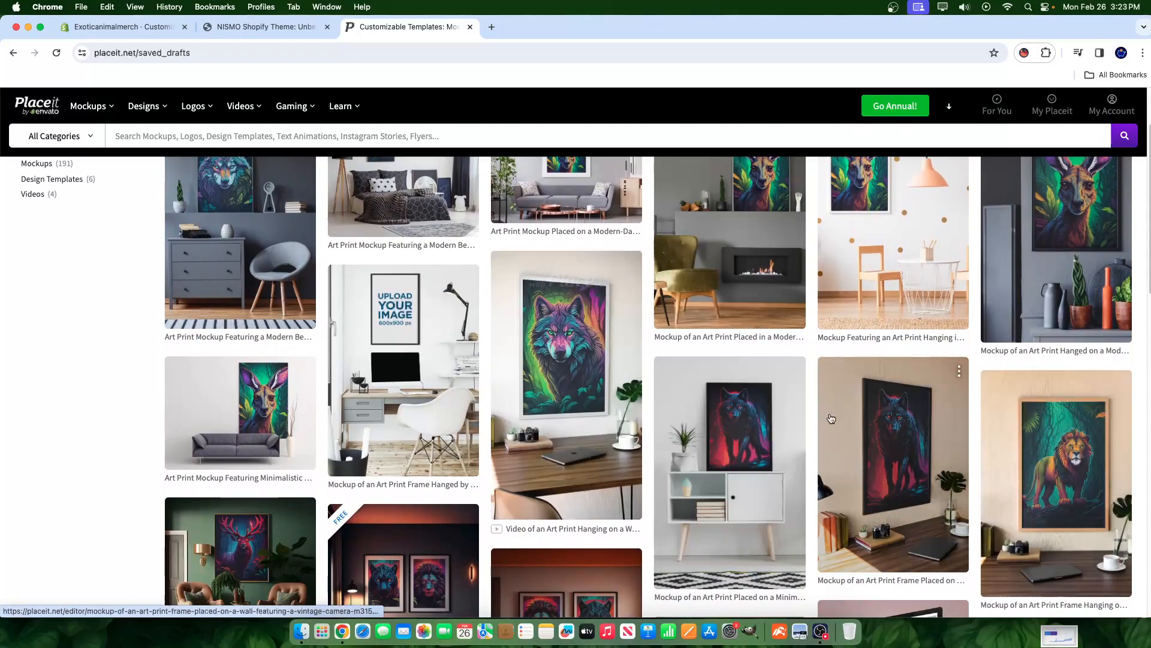
# - Open the jungle-lion wall mockup draft and remove its current lion artwork
pyautogui.click(1060, 436)
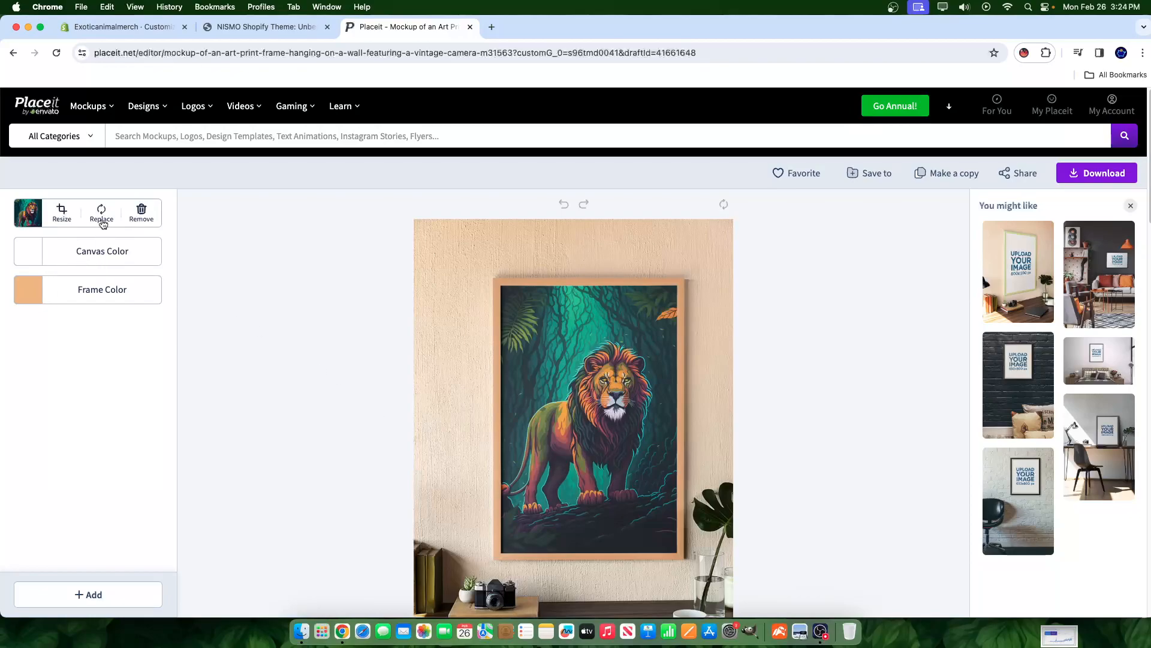
pyautogui.click(101, 215)
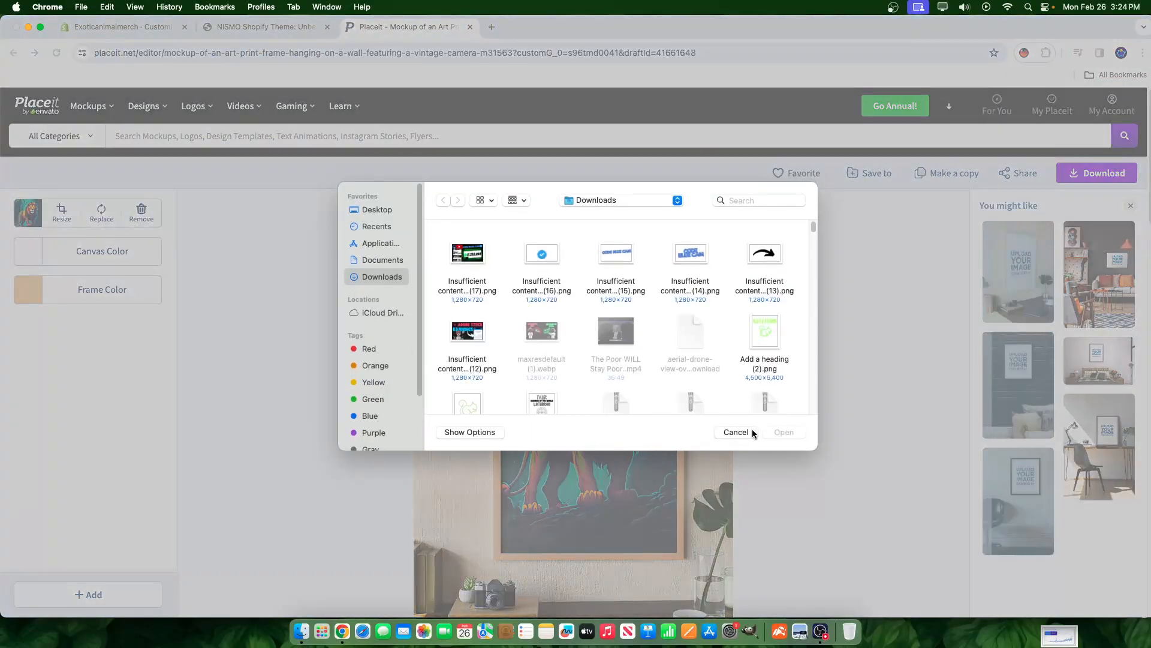
pyautogui.click(732, 432)
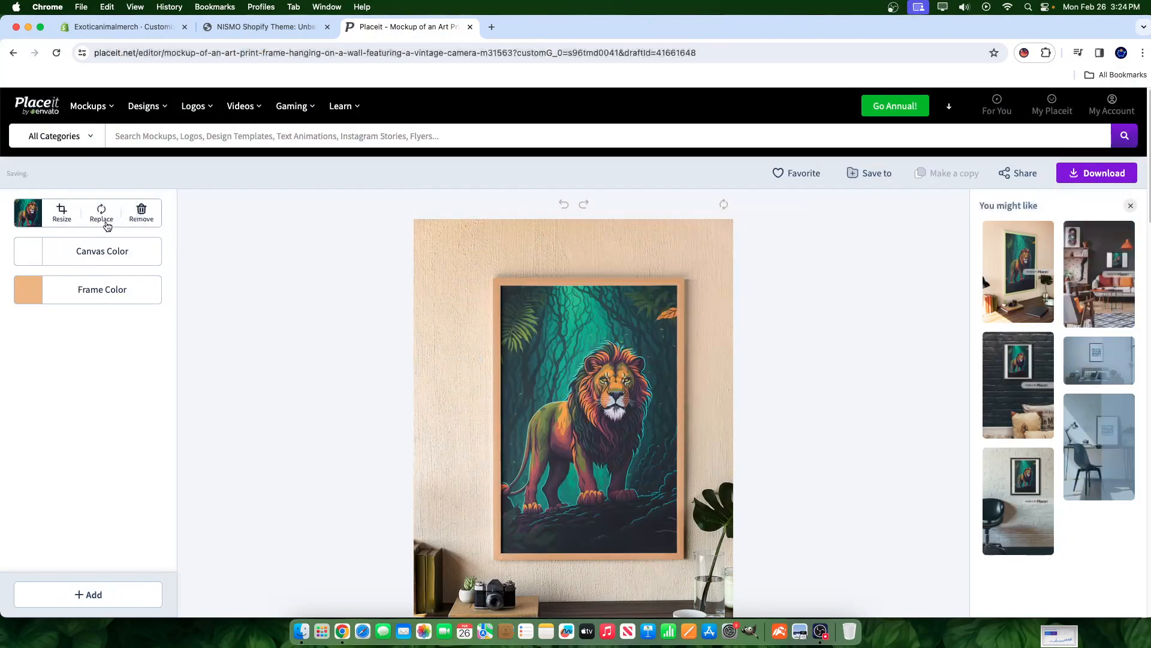
pyautogui.click(142, 213)
# - Look through past Placeit downloads, then bring up the Recently Uploaded artworks
pyautogui.click(102, 214)
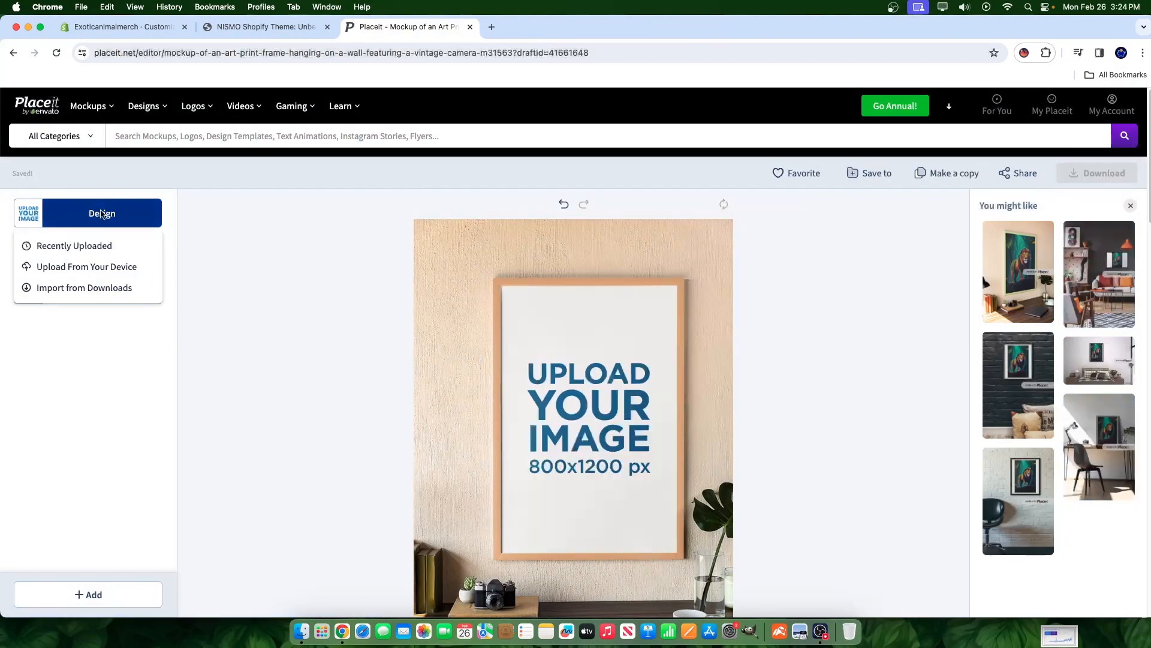
pyautogui.click(48, 288)
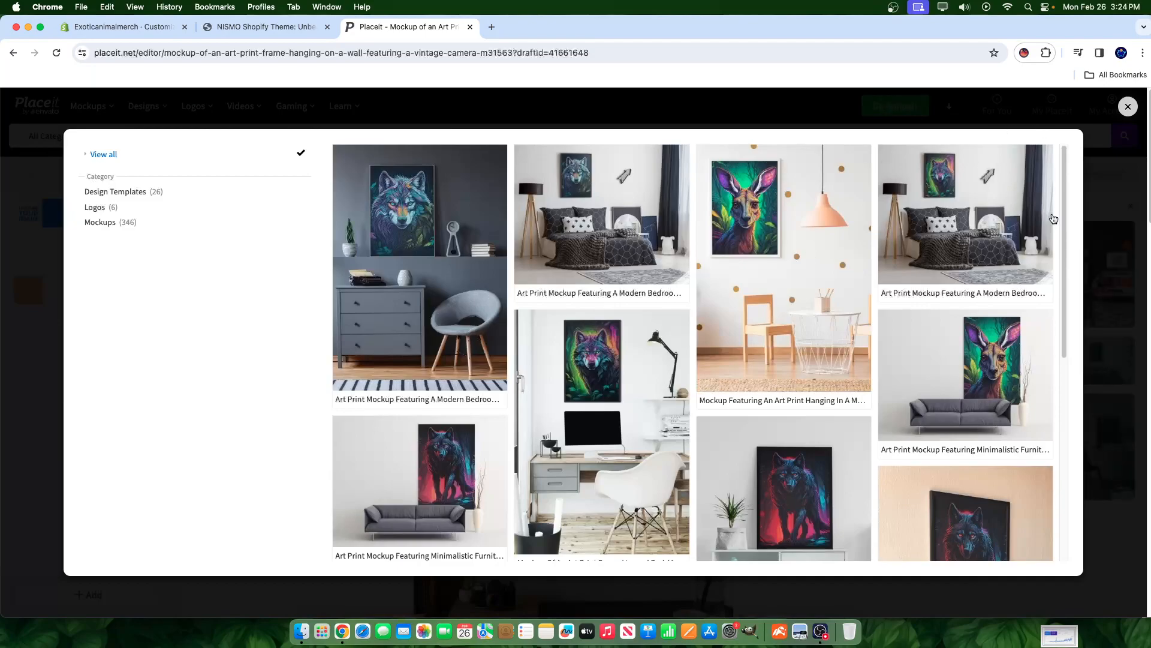
pyautogui.scroll(-6, 1020, 246)
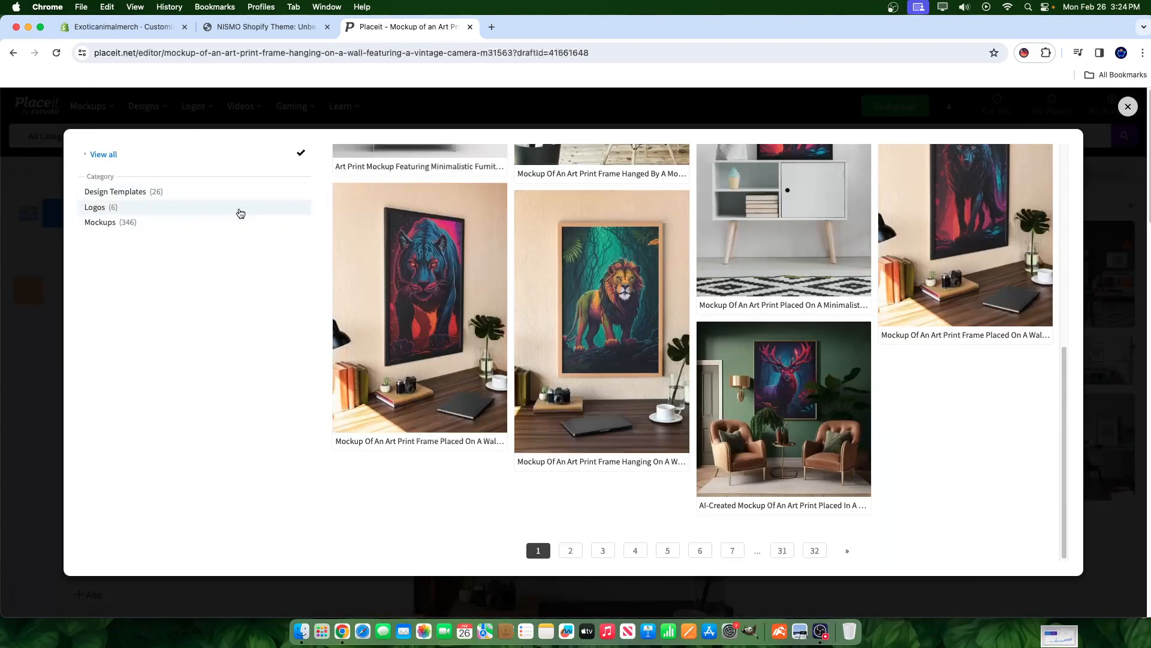
pyautogui.click(99, 192)
pyautogui.click(1129, 107)
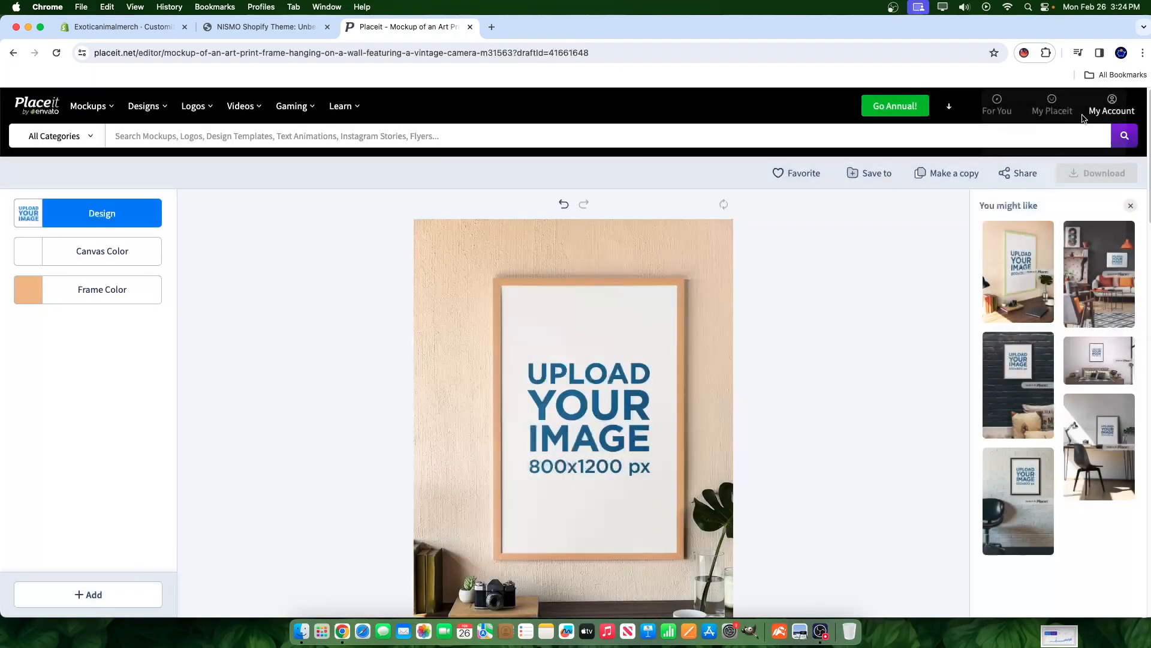
pyautogui.click(87, 219)
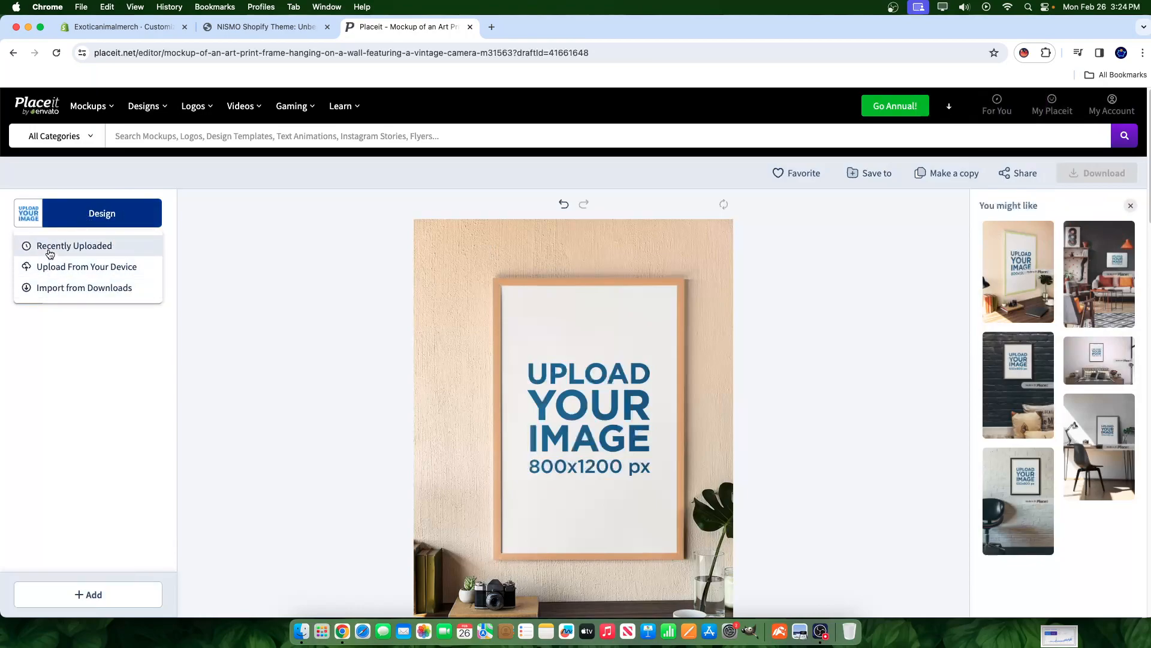
pyautogui.click(49, 247)
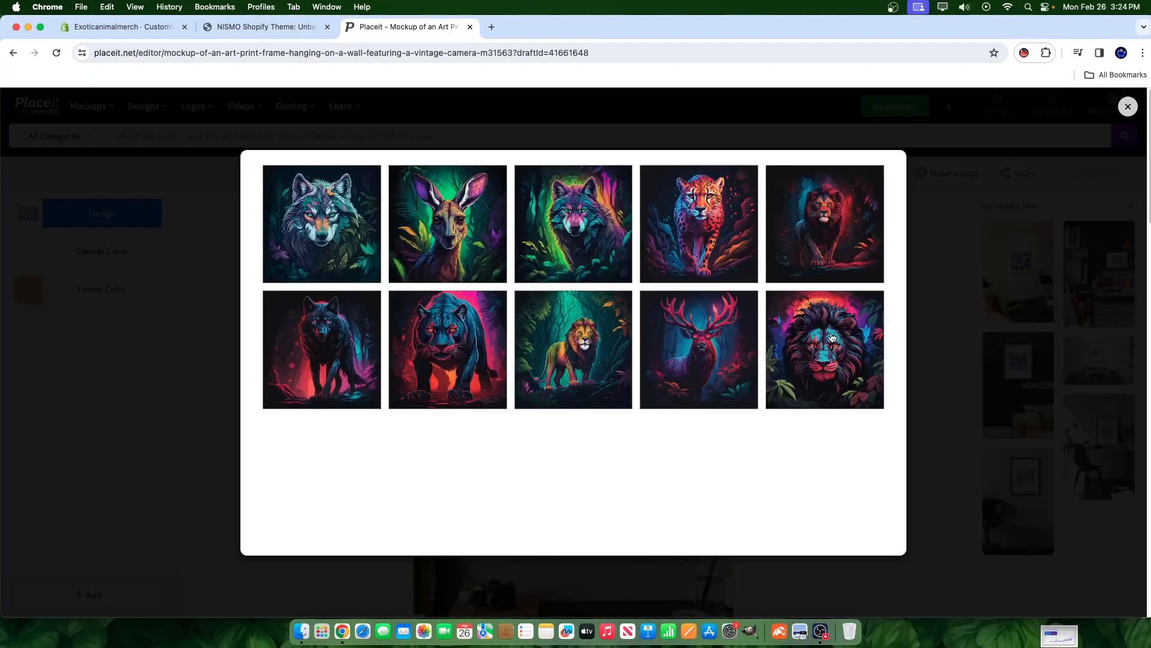
# - Place the neon lion-face artwork in the frame at 159% zoom and apply the crop
pyautogui.click(820, 352)
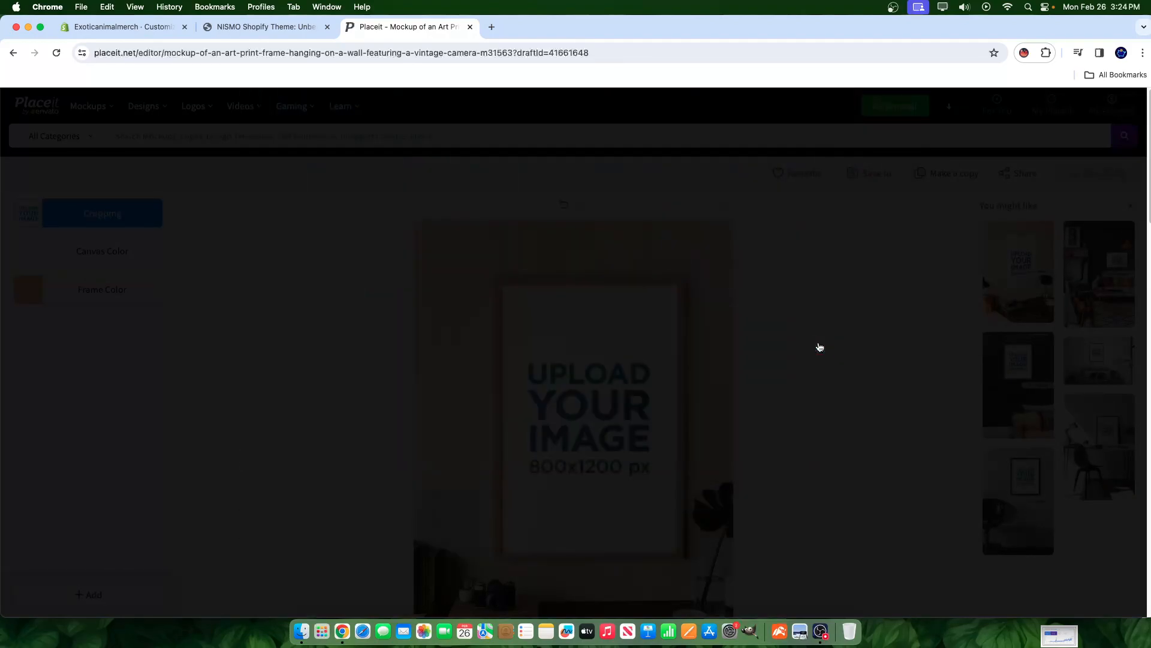
pyautogui.moveTo(486, 529); pyautogui.dragTo(507, 535)
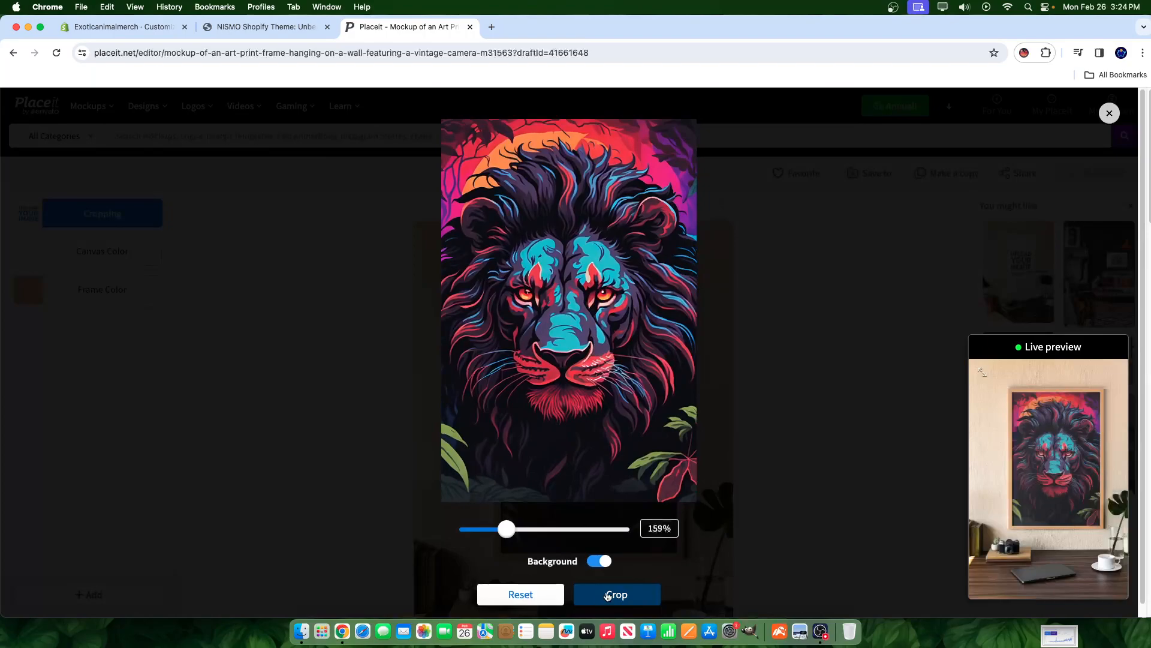
pyautogui.click(602, 594)
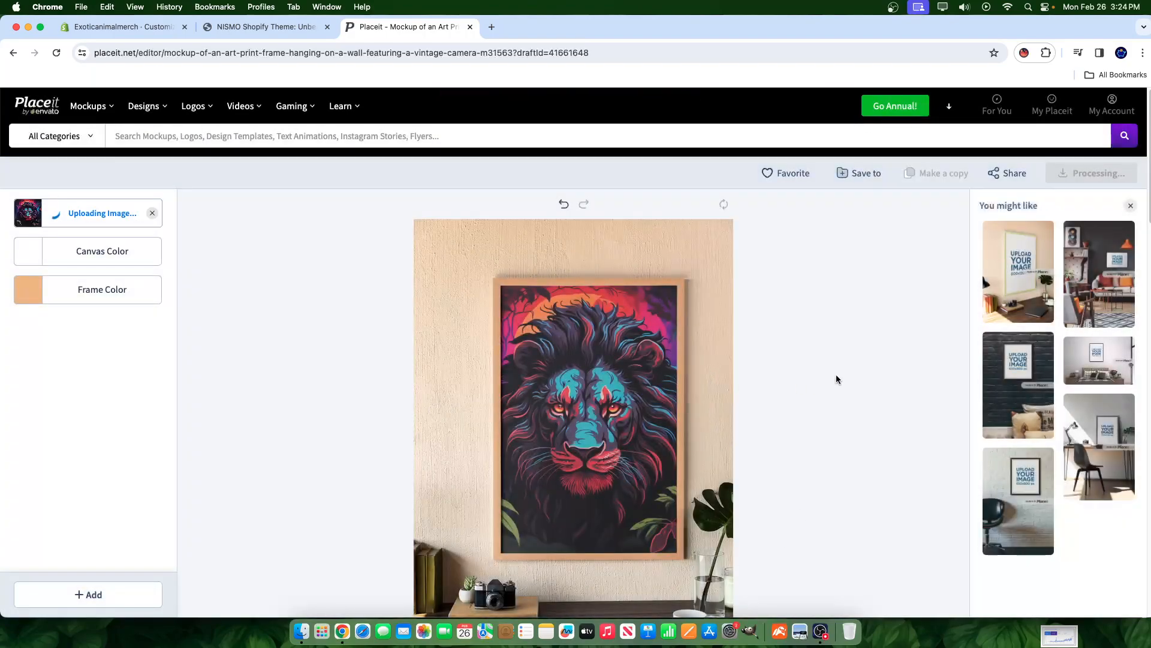
# - Change the mockup's frame colour to white
pyautogui.scroll(-1, 777, 435)
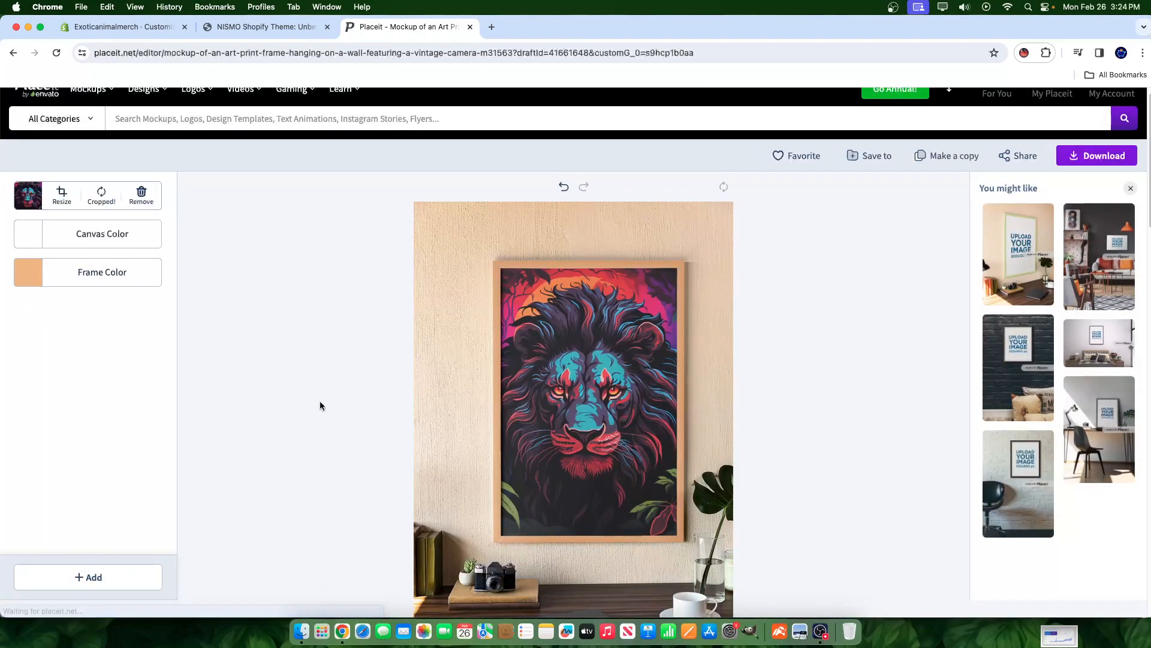
pyautogui.click(100, 284)
pyautogui.click(39, 440)
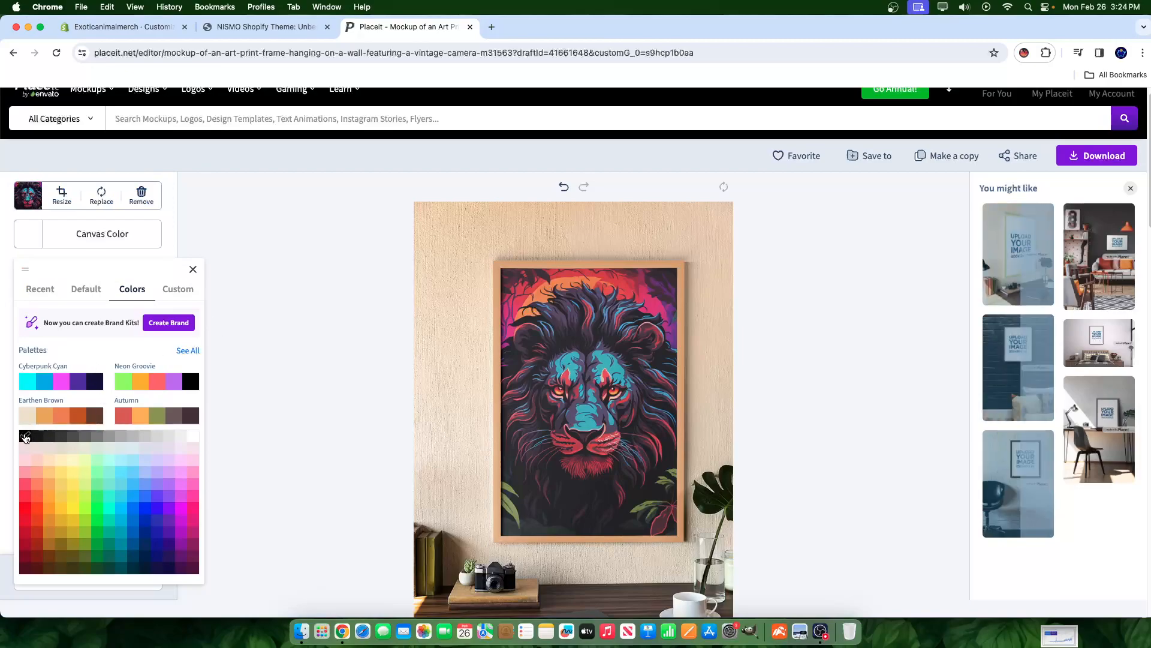
pyautogui.click(194, 438)
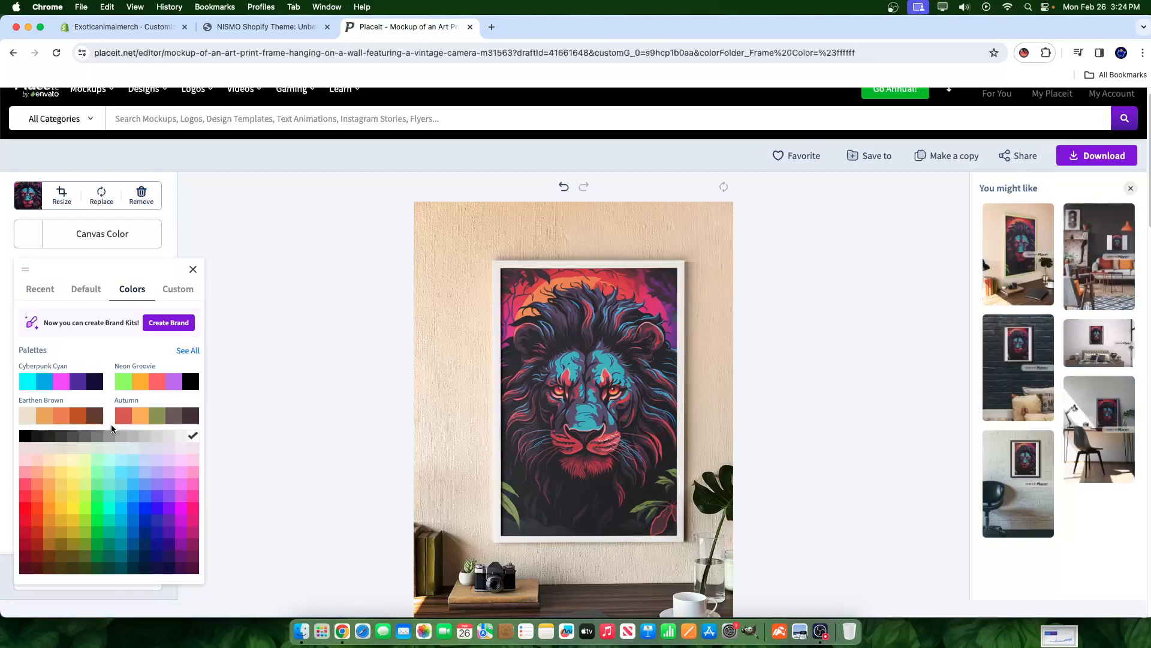
# - Render and download the finished neon lion mockup
pyautogui.click(1092, 163)
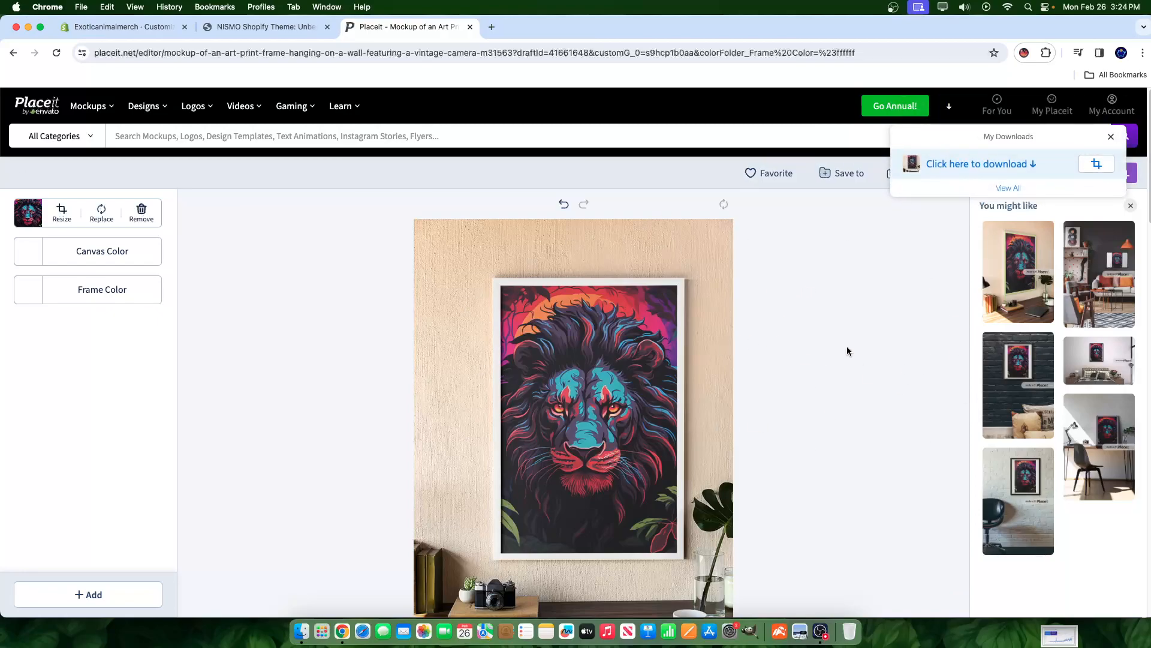
pyautogui.moveTo(977, 170); pyautogui.dragTo(856, 226)
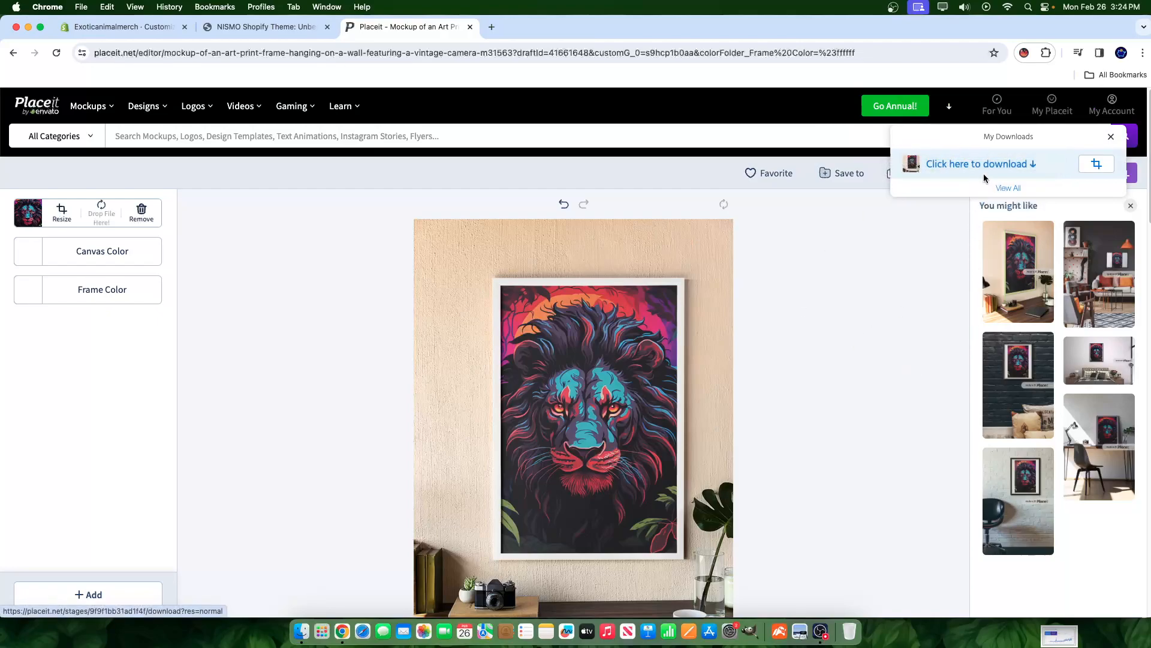
pyautogui.click(980, 166)
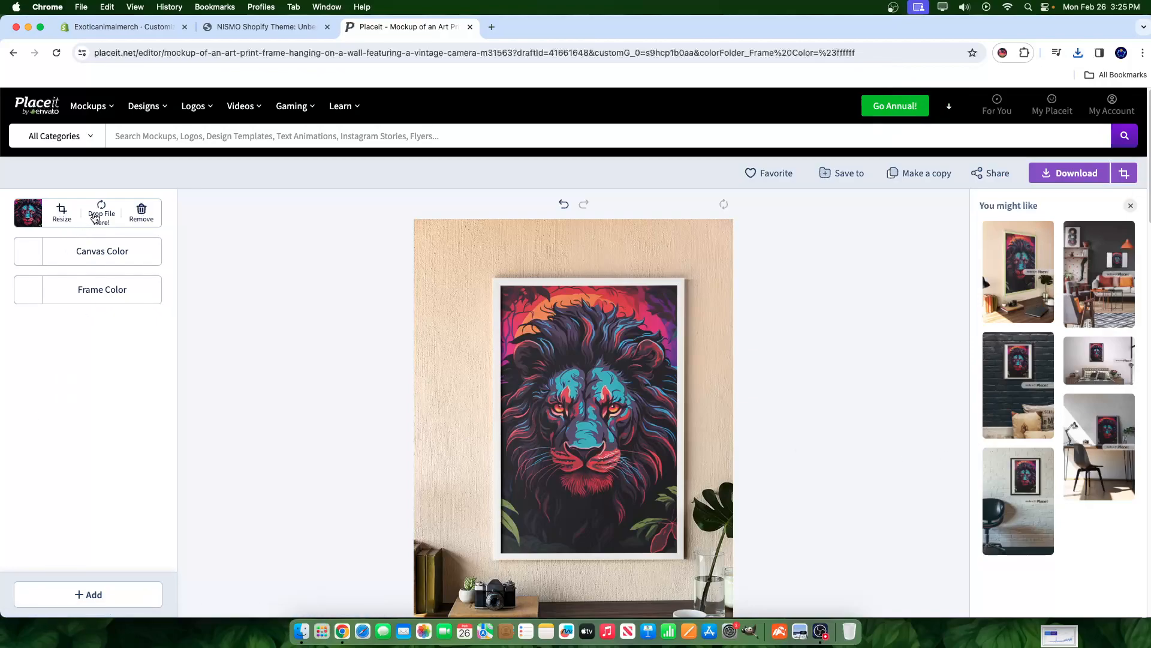
pyautogui.click(95, 216)
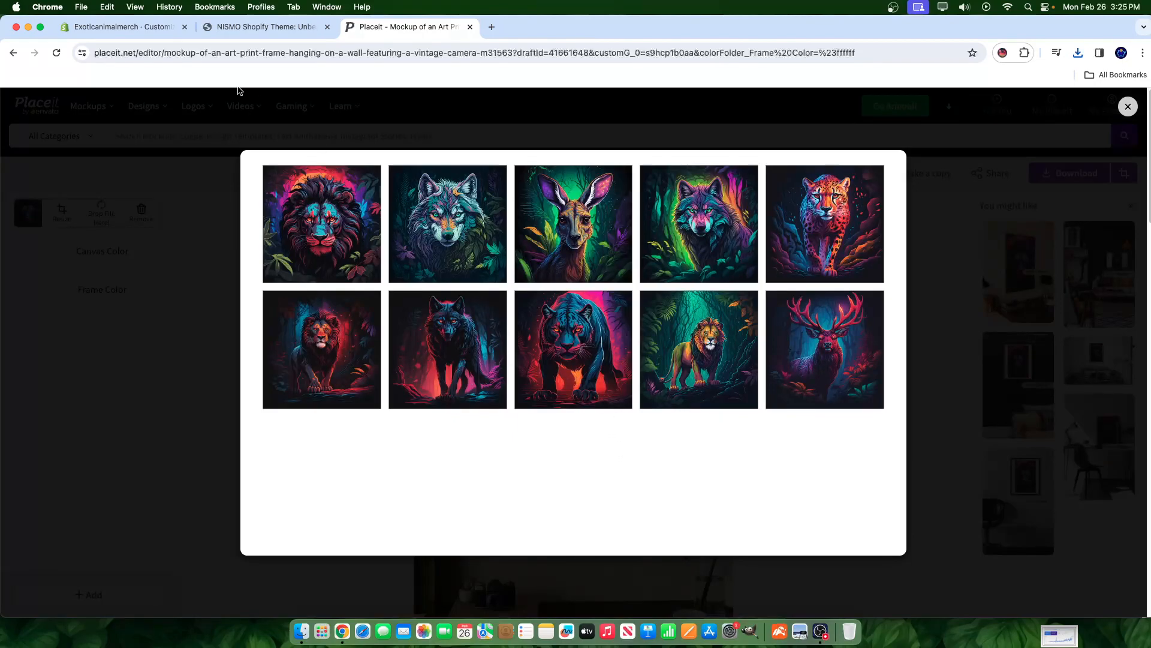
pyautogui.click(231, 28)
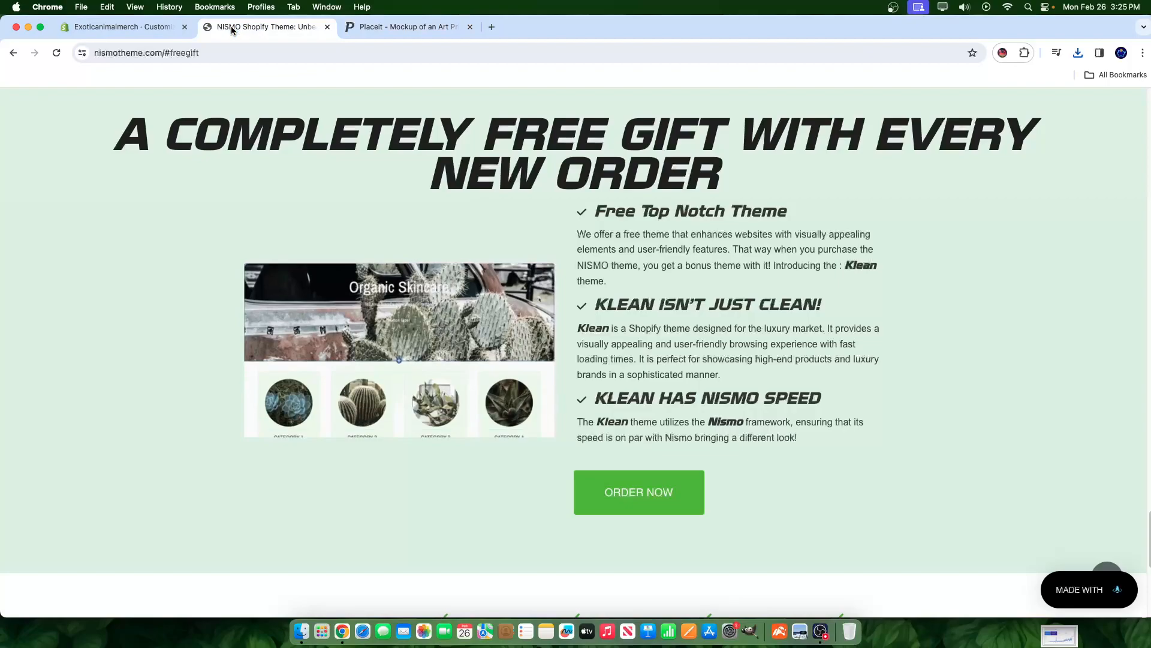
pyautogui.click(131, 28)
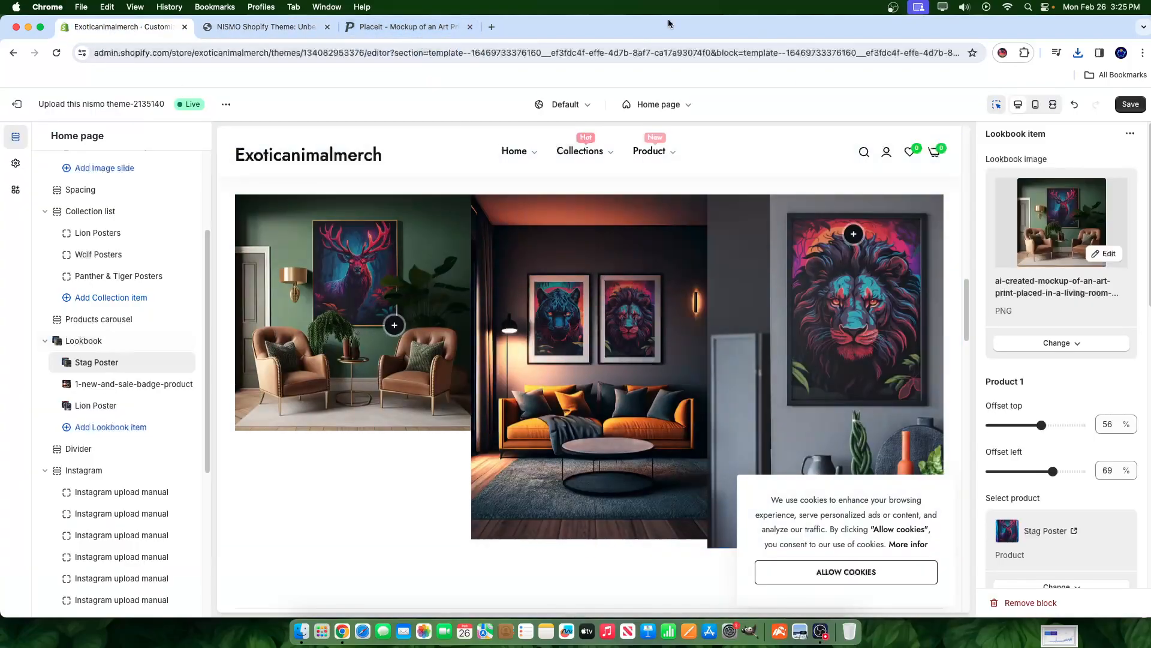
pyautogui.click(379, 24)
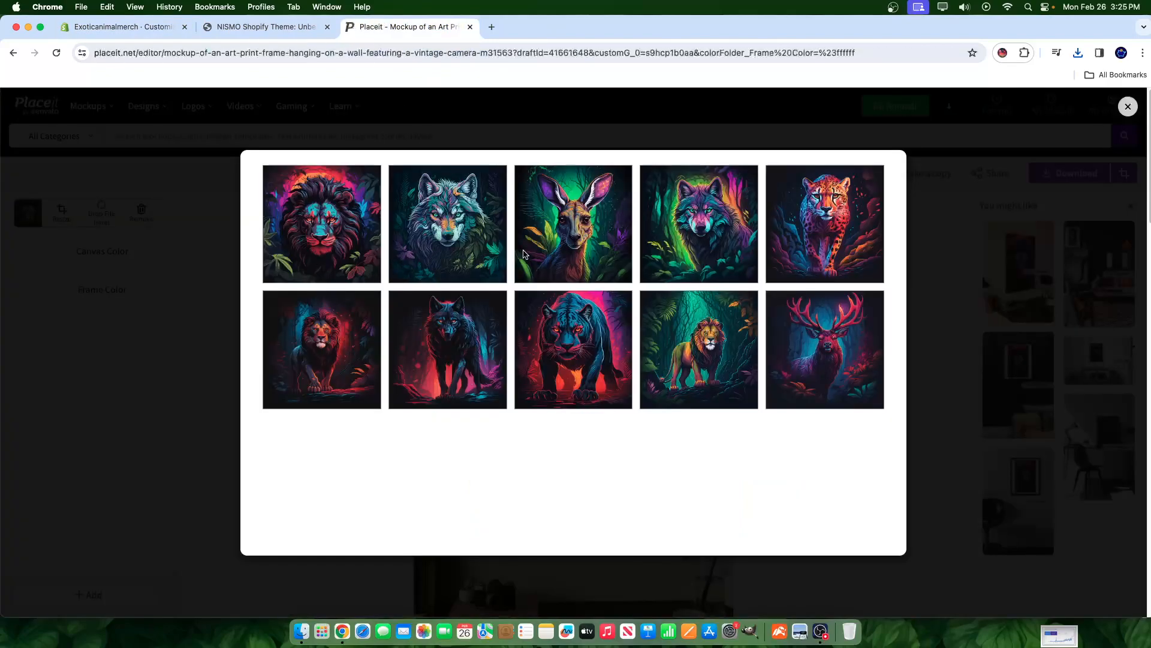
pyautogui.scroll(-2, 807, 333)
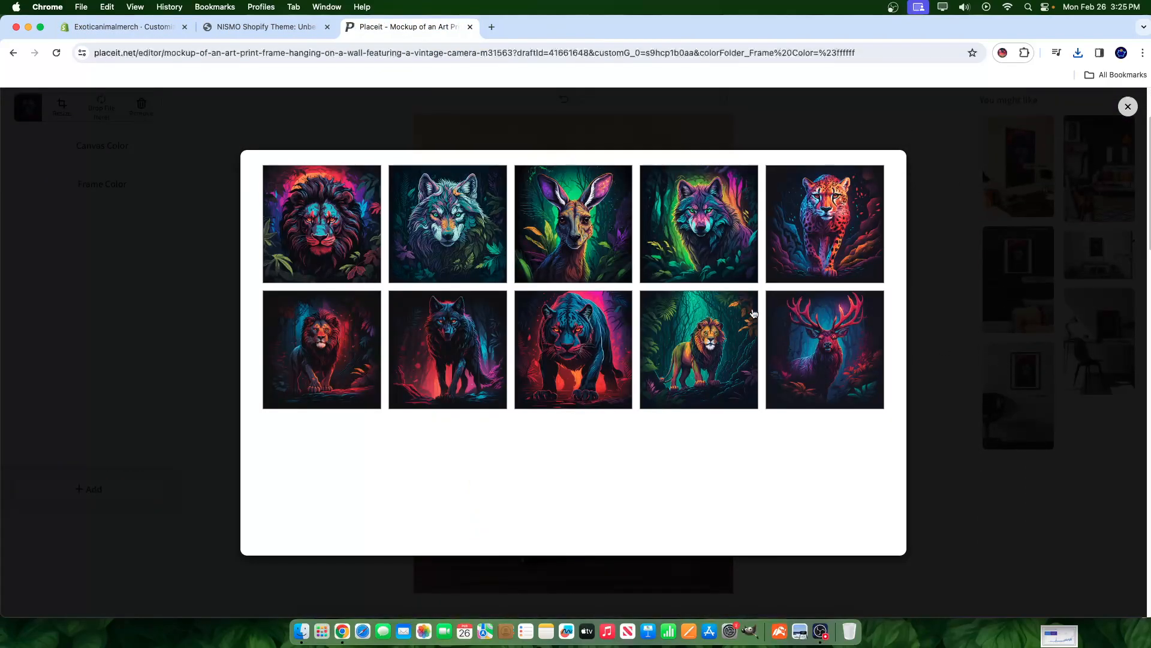
pyautogui.scroll(2, 982, 311)
pyautogui.click(1128, 107)
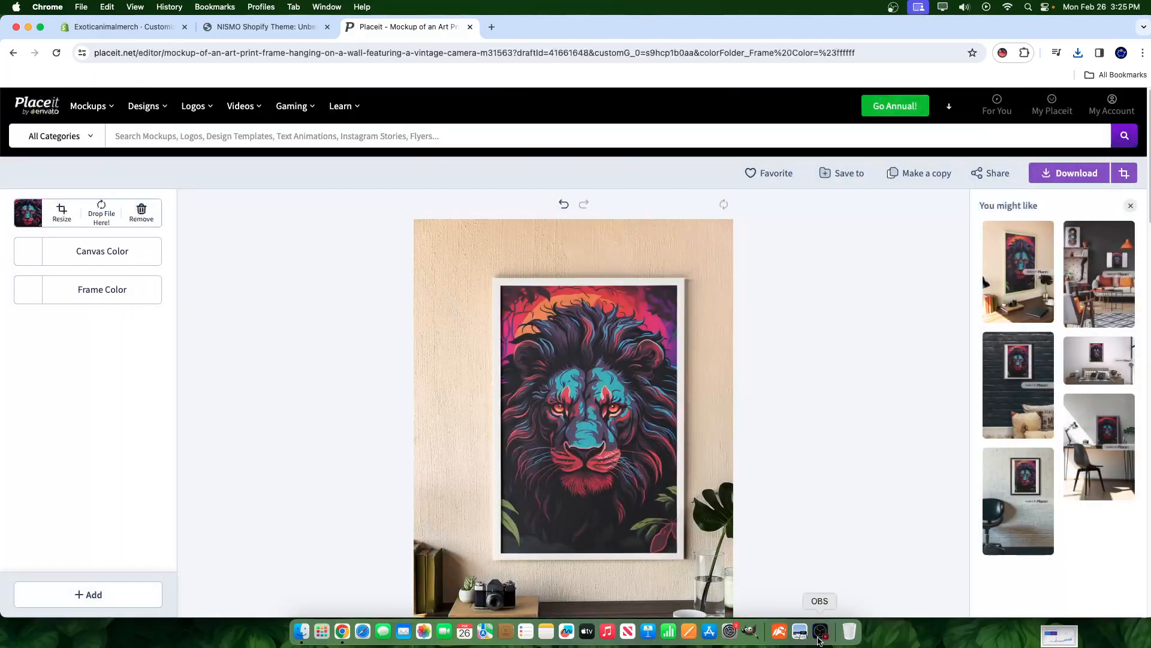
pyautogui.click(820, 631)
pyautogui.click(956, 408)
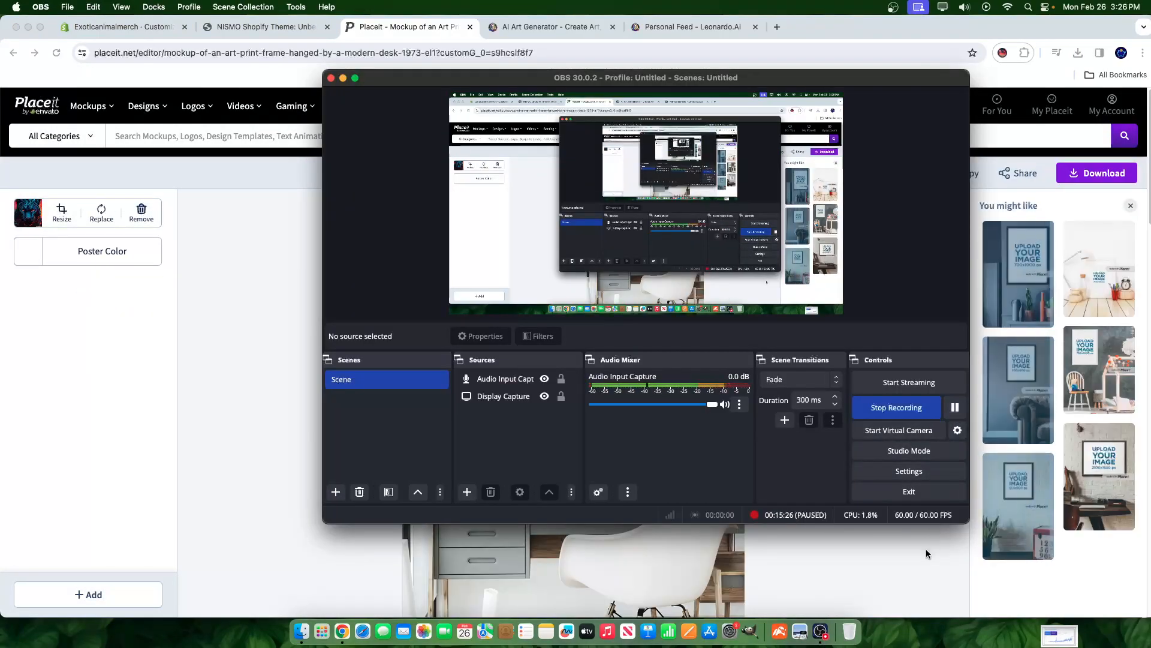
pyautogui.click(926, 549)
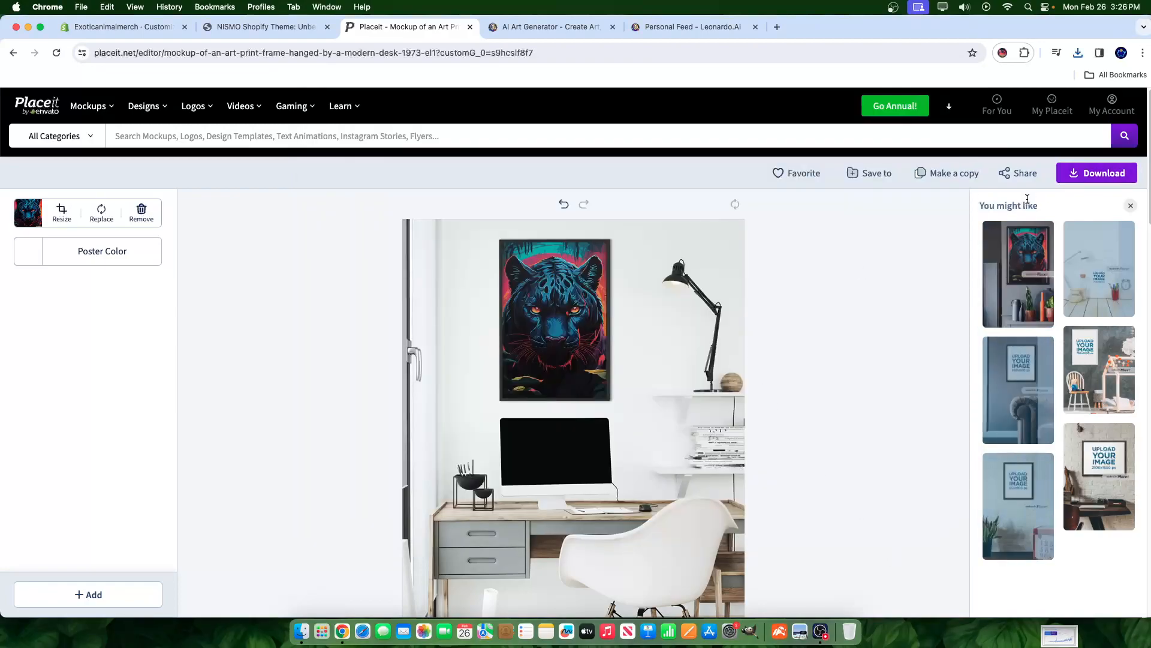
# - Render and download the modern-desk panther mockup PNG, then go back to the Exoticanimalmerch Shopify editor
pyautogui.click(1101, 176)
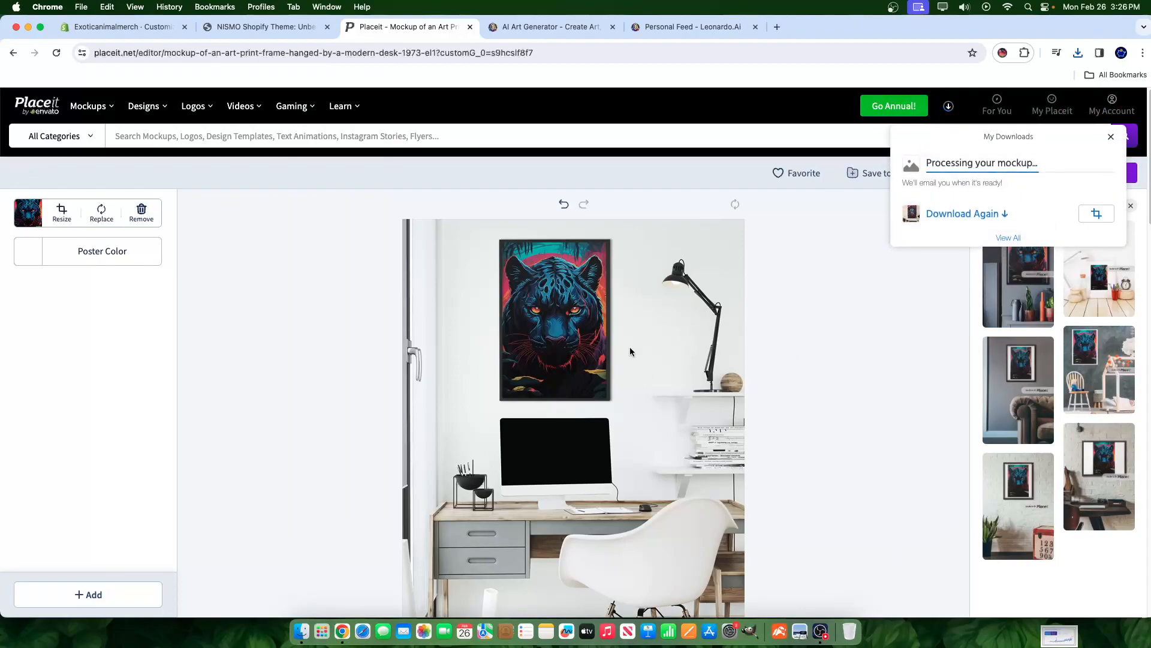
pyautogui.scroll(-1, 660, 307)
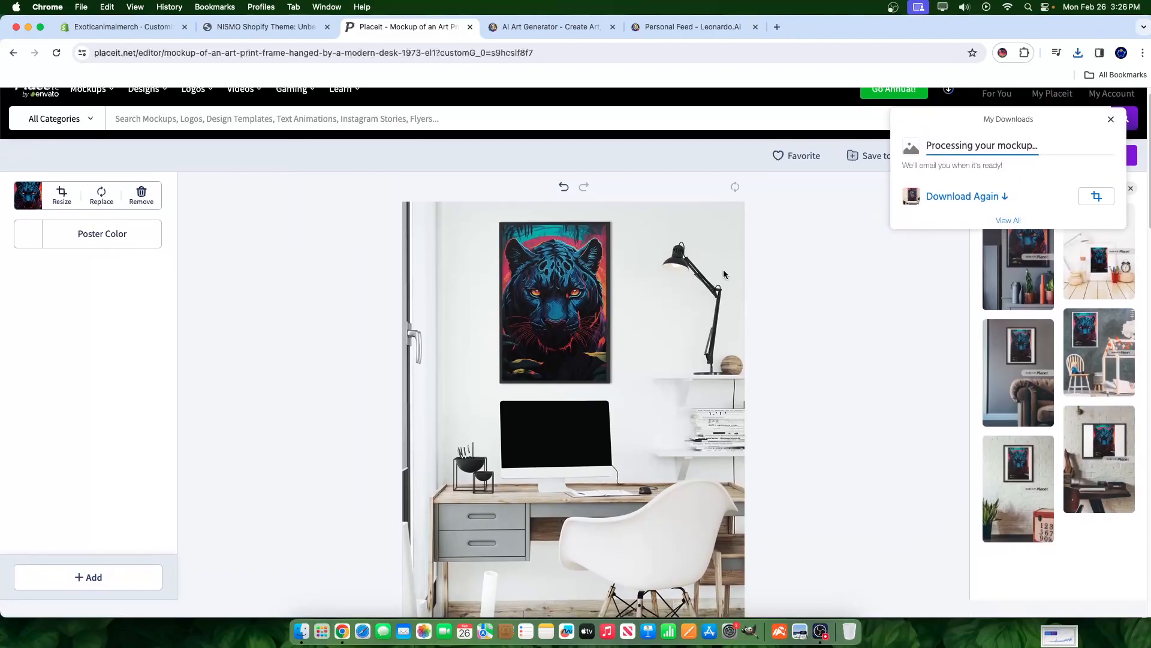
pyautogui.scroll(-5, 647, 384)
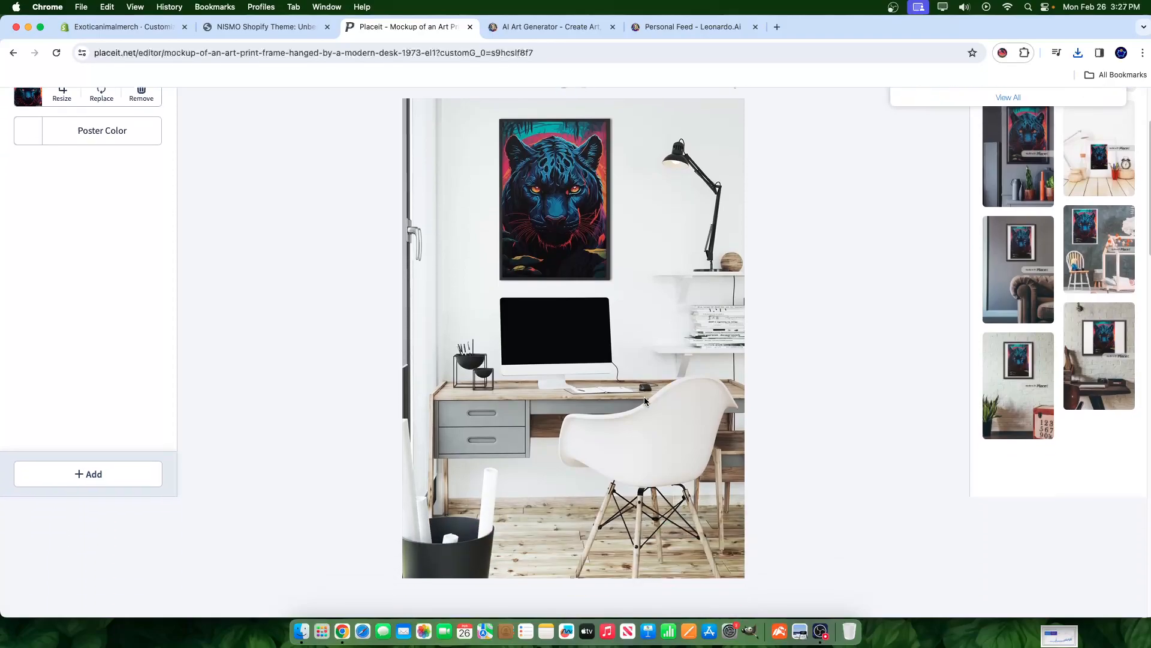
pyautogui.scroll(5, 889, 381)
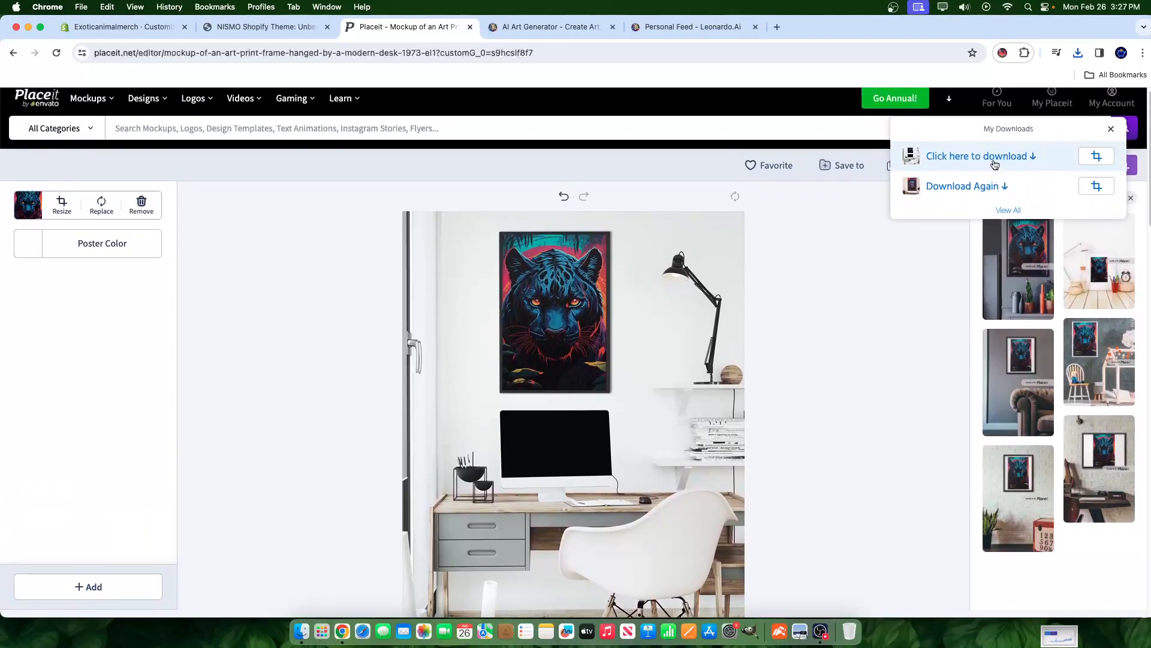
pyautogui.click(993, 158)
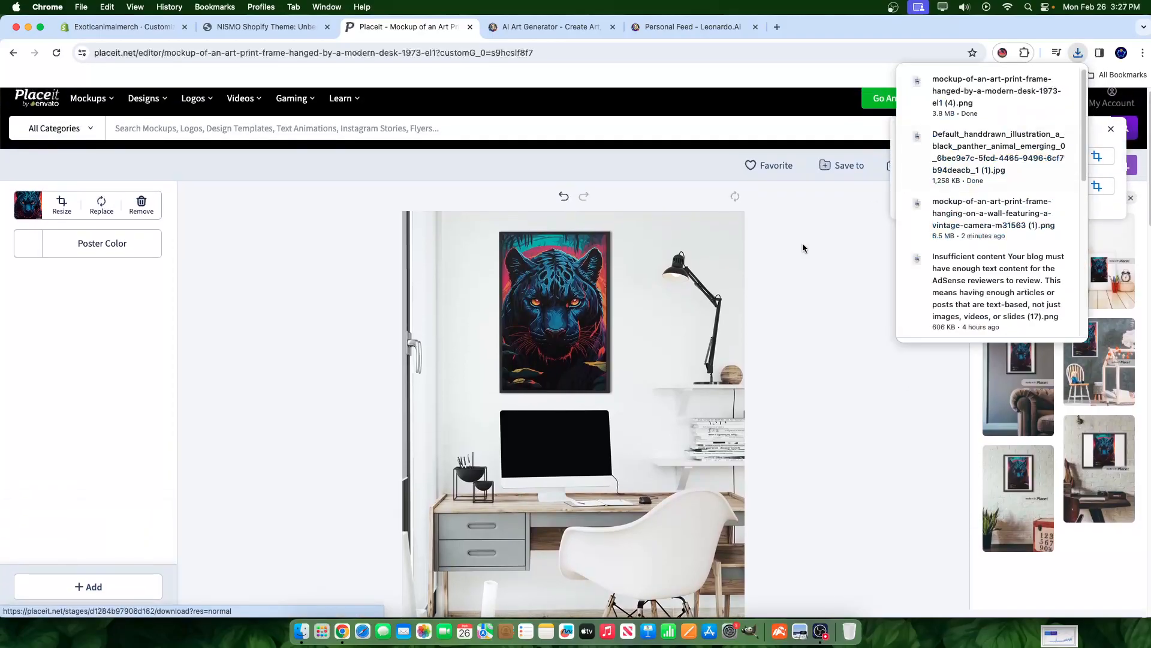
pyautogui.click(157, 33)
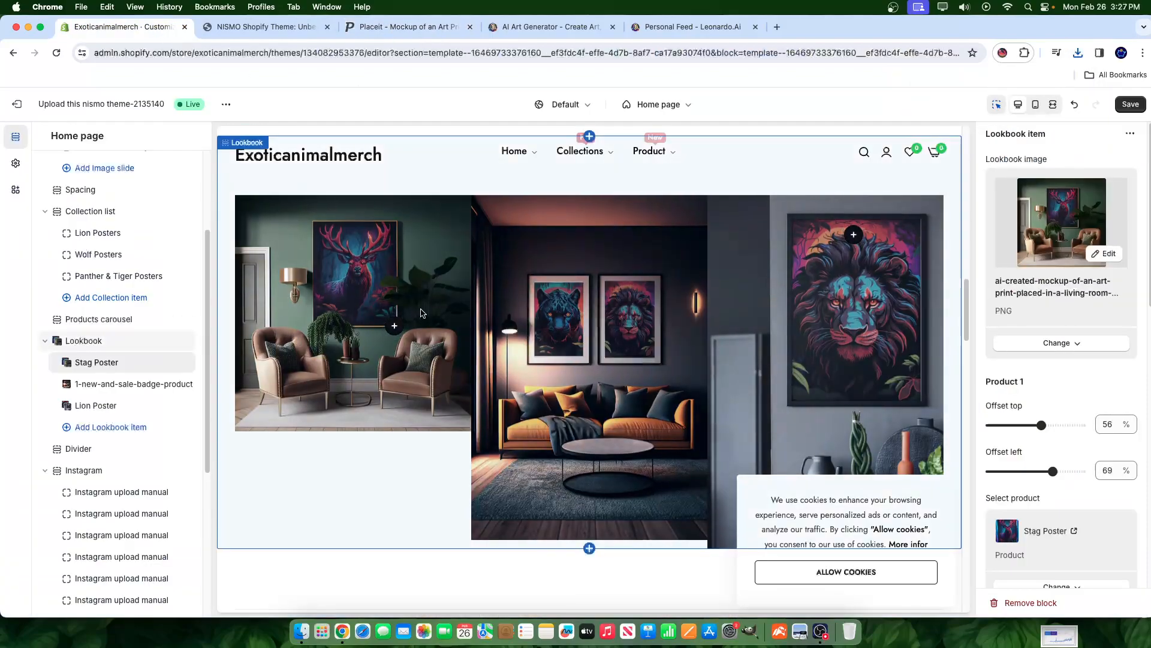
# - Remove the stag room image from the Stag Poster lookbook item
pyautogui.click(1103, 253)
pyautogui.scroll(-1, 660, 479)
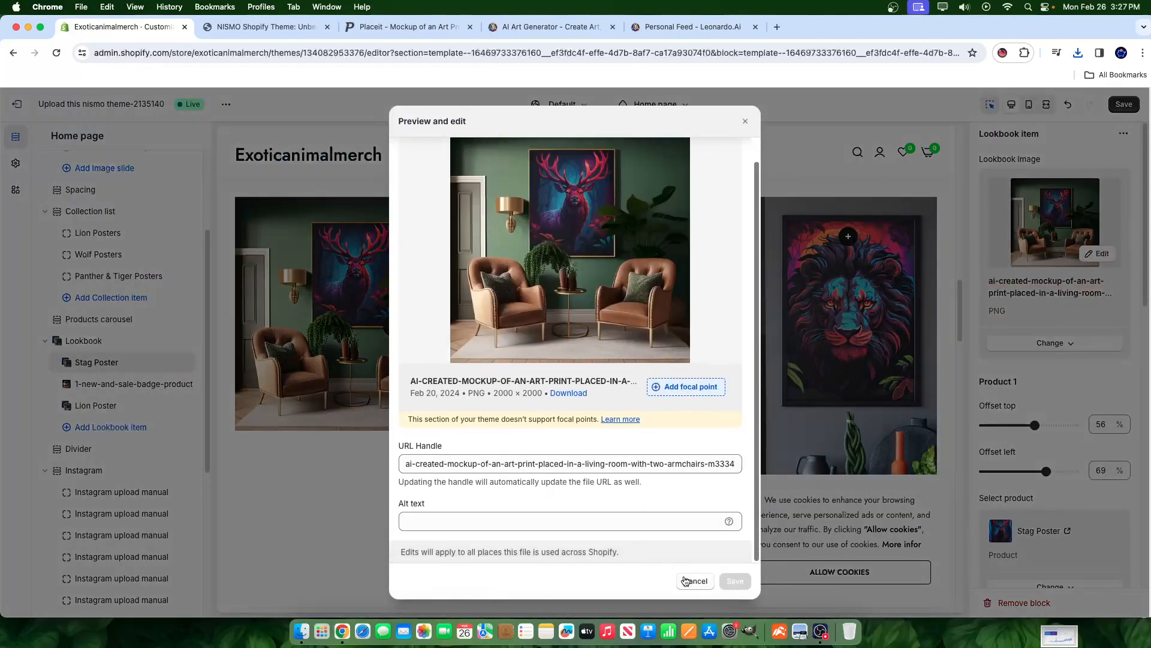
pyautogui.click(695, 581)
pyautogui.click(1057, 342)
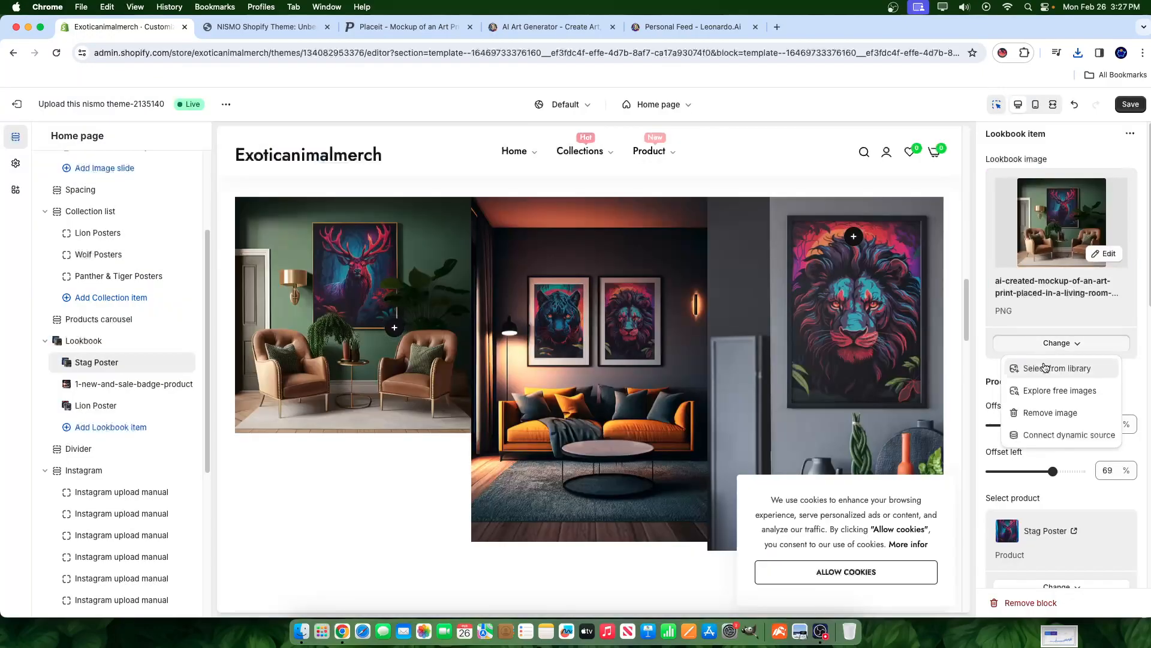
pyautogui.click(1066, 414)
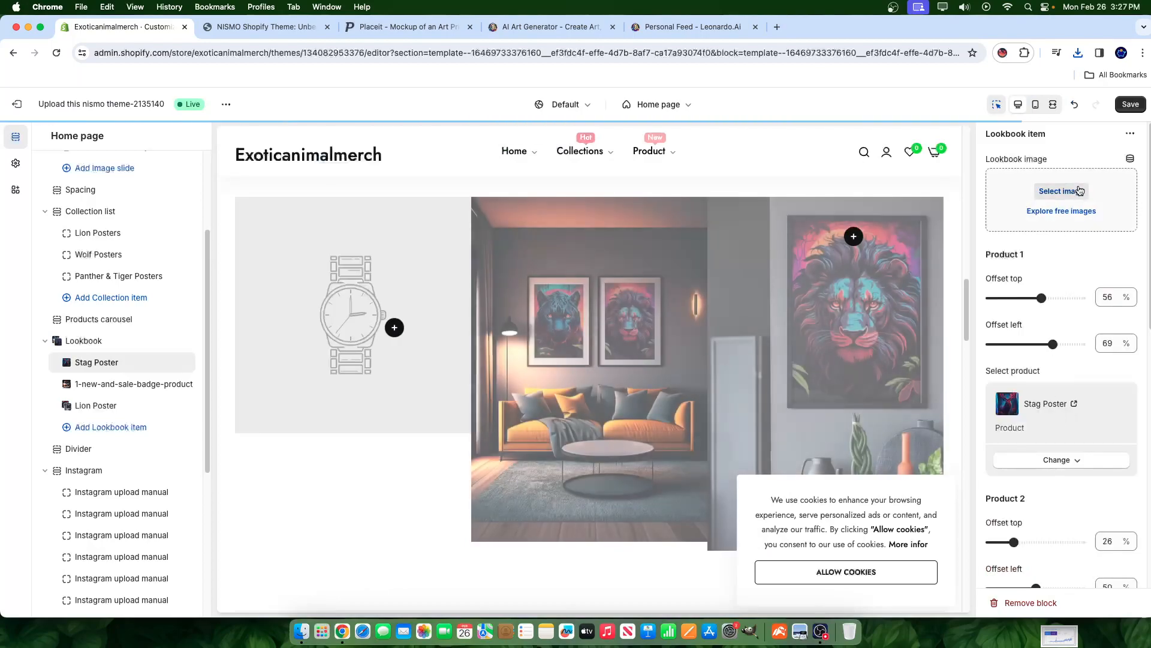
# - Upload the downloaded mockup PNGs to the library and set the modern-desk panther mockup as the image
pyautogui.click(1071, 191)
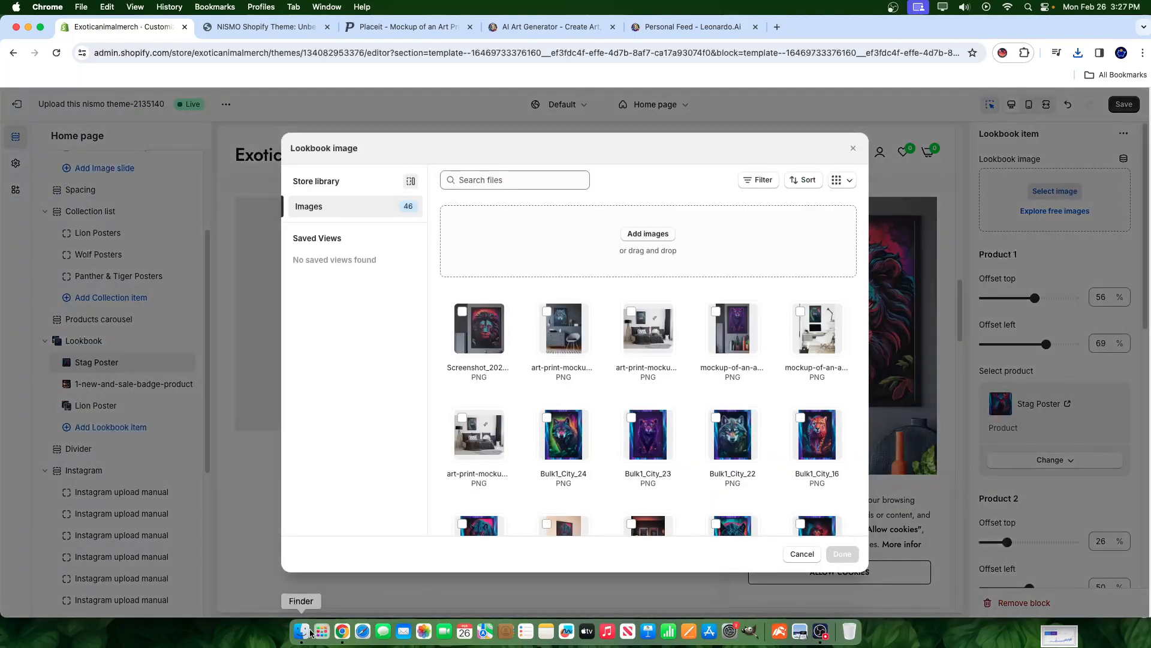
pyautogui.click(302, 630)
pyautogui.moveTo(778, 159); pyautogui.dragTo(500, 368)
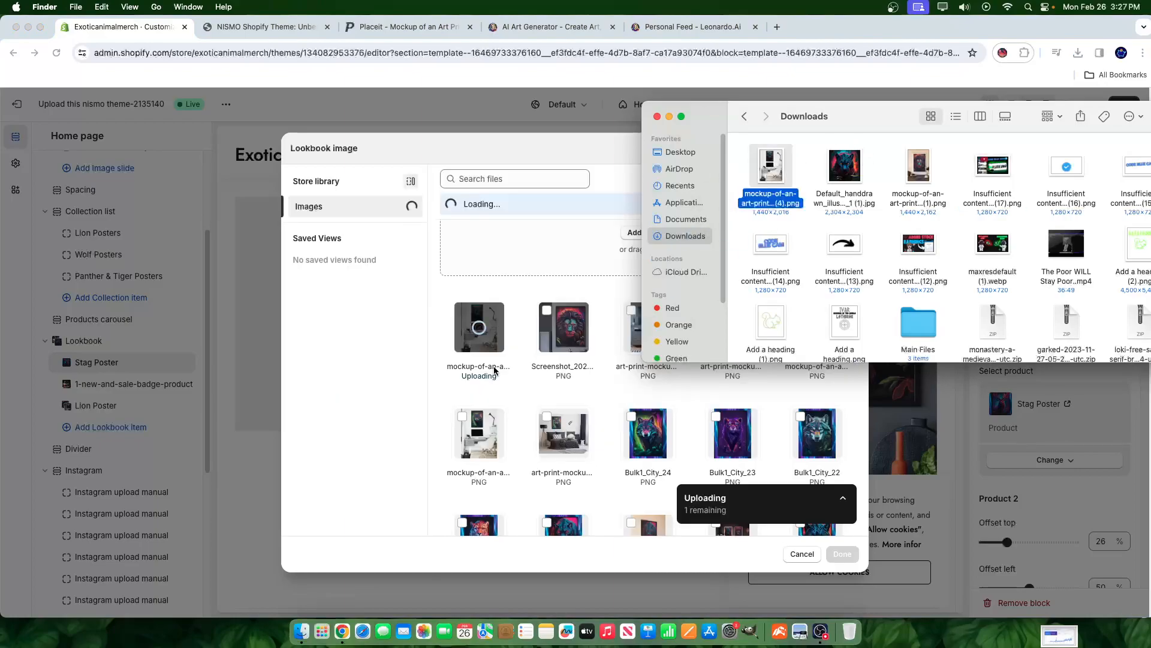
pyautogui.click(666, 150)
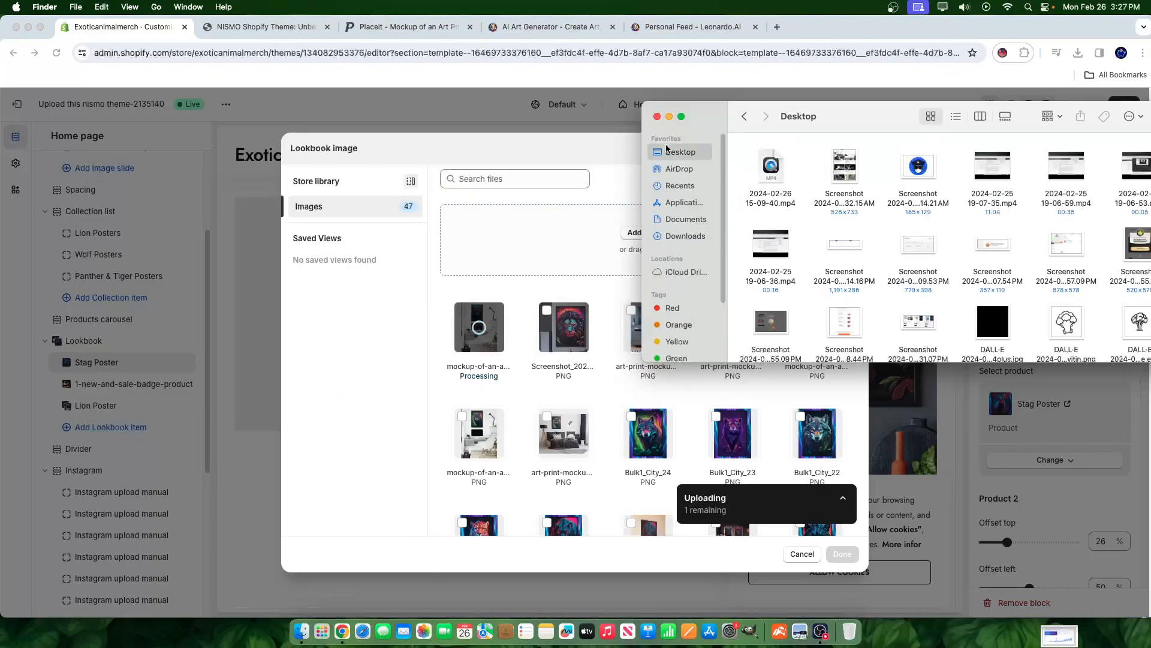
pyautogui.click(677, 235)
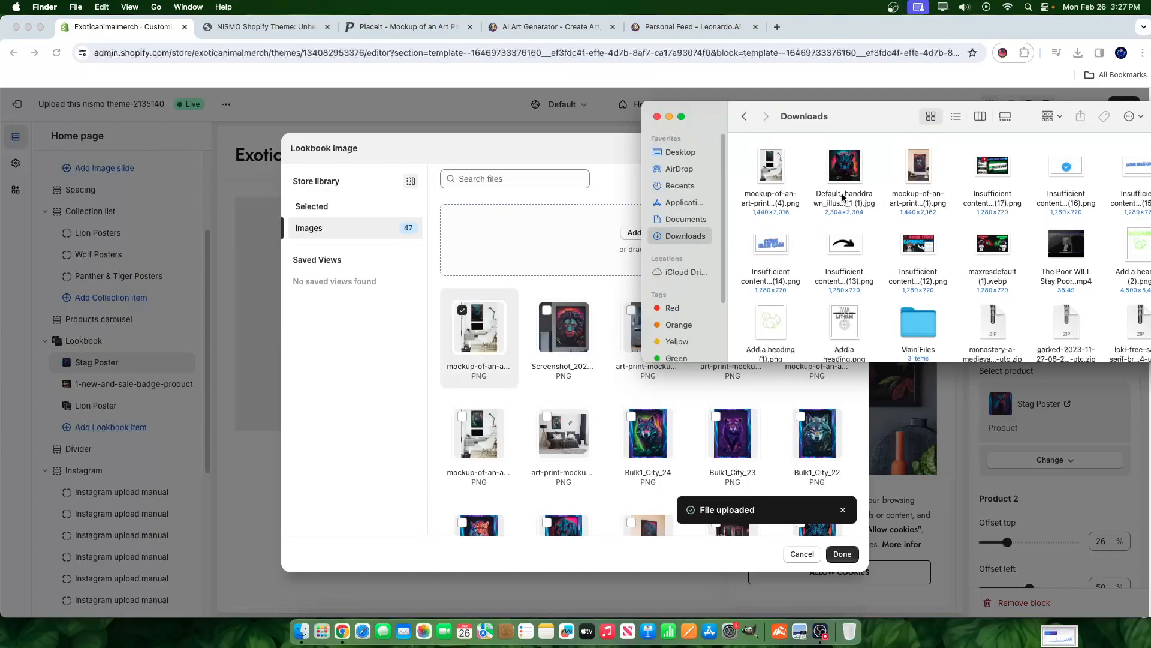
pyautogui.moveTo(910, 166); pyautogui.dragTo(522, 468)
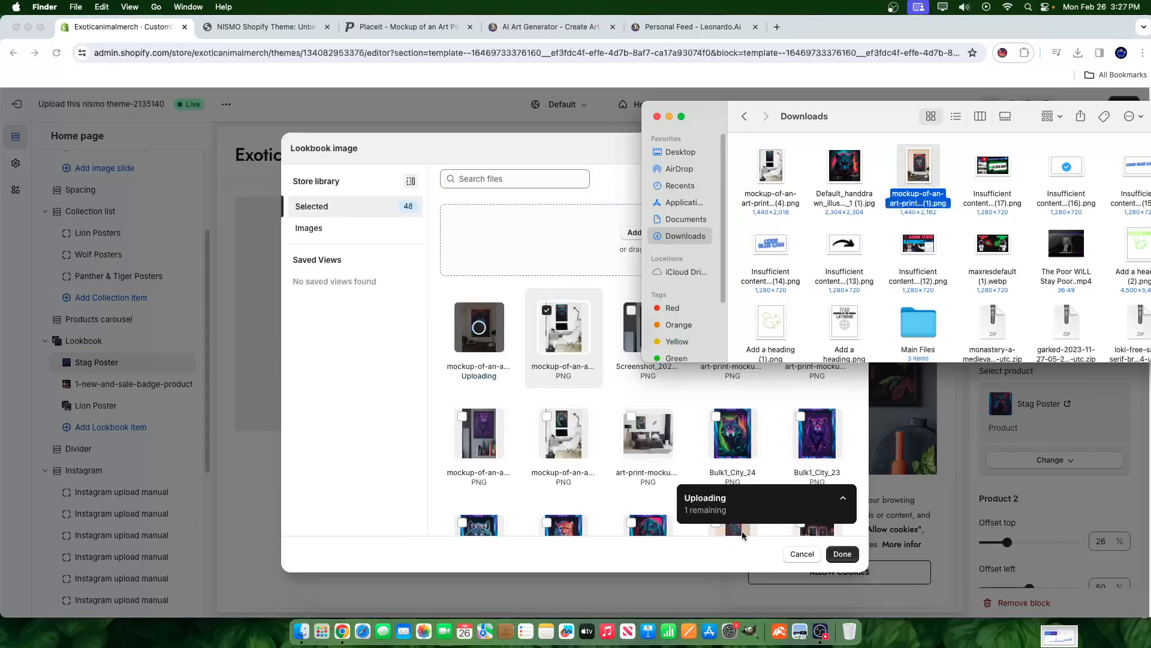
pyautogui.click(657, 117)
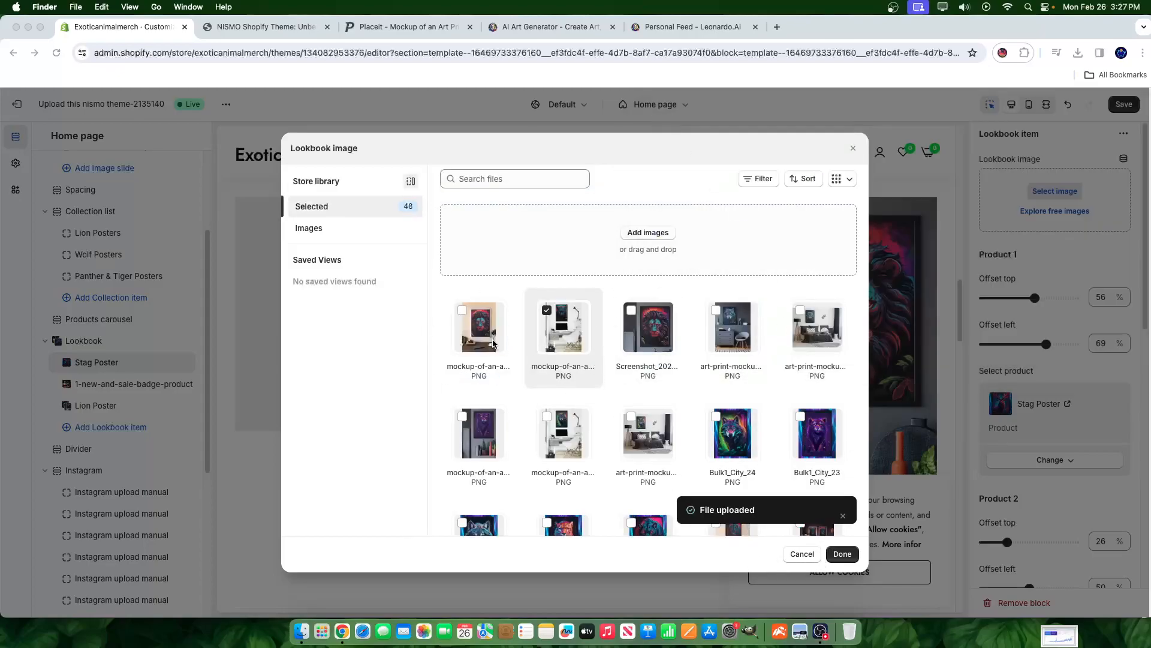
pyautogui.click(843, 553)
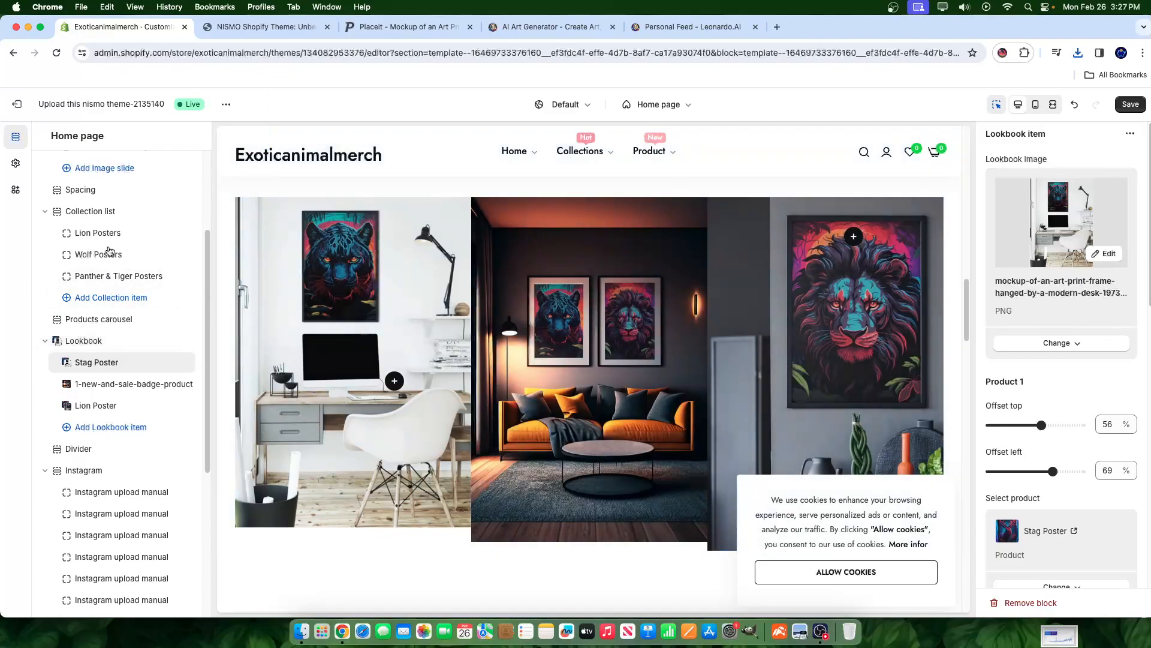
# - Add a lookbook item showing the framed lion poster mockup image
pyautogui.click(128, 416)
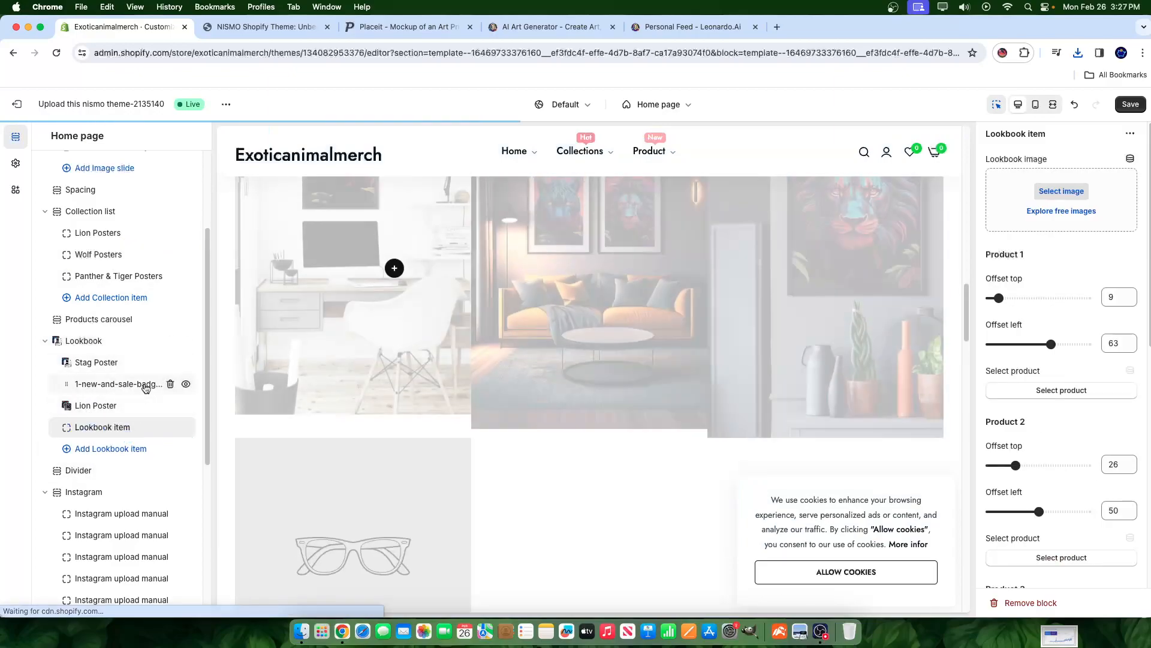
pyautogui.click(1041, 192)
pyautogui.click(467, 346)
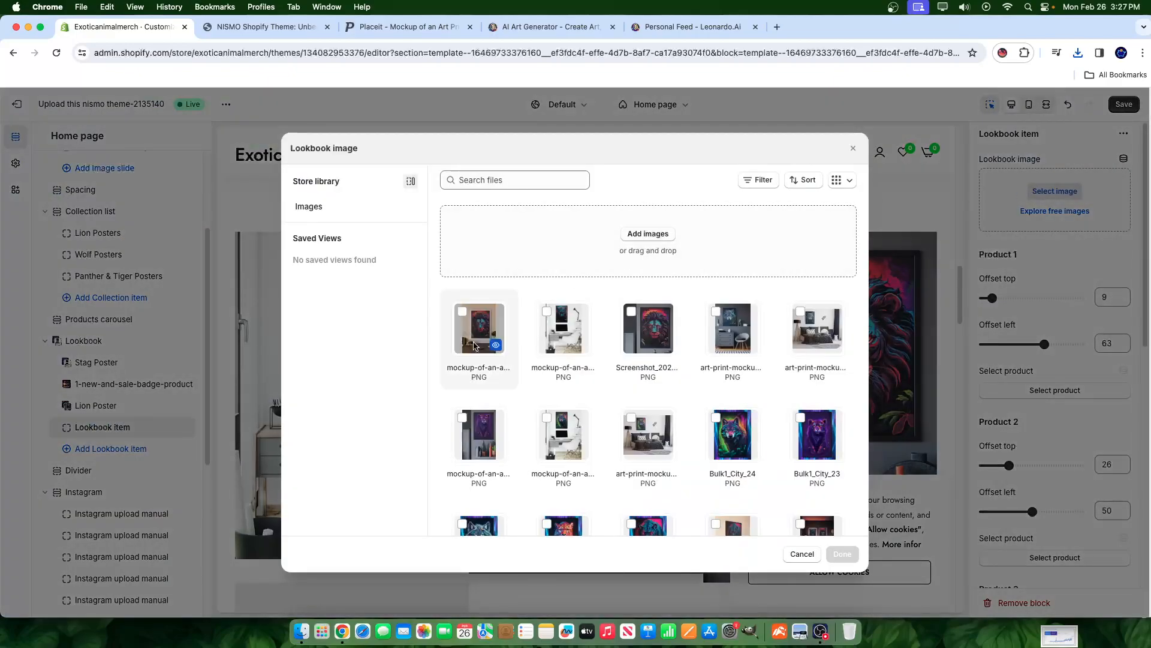
pyautogui.click(842, 554)
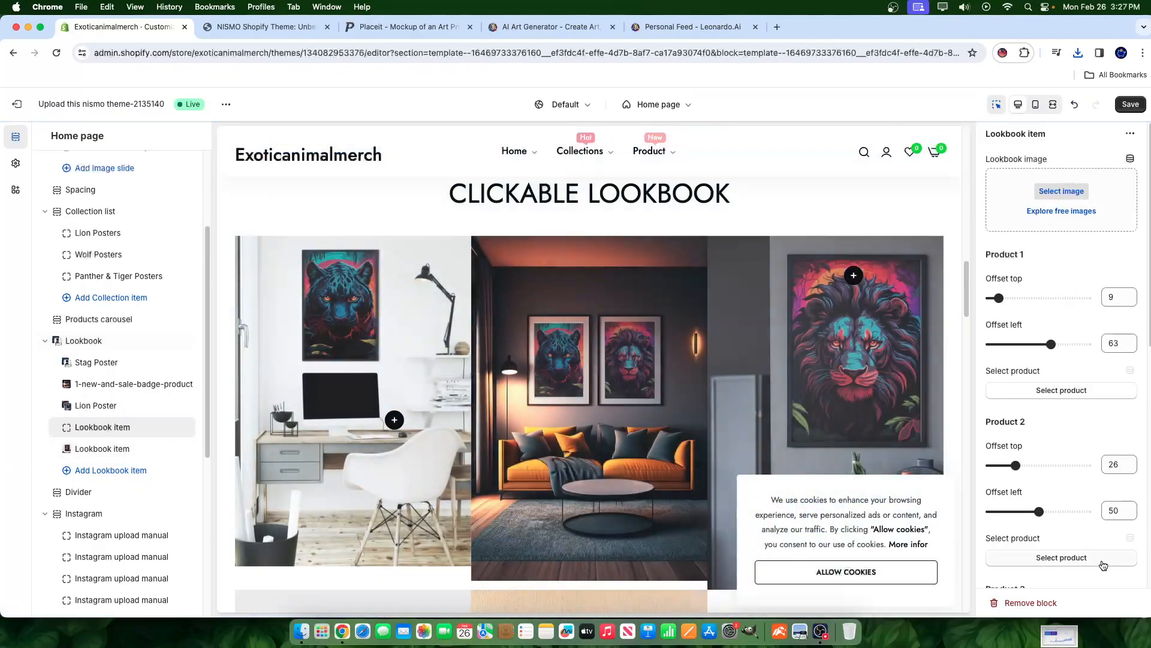
# - Review the lookbook items' settings, ending on the Stag Poster item
pyautogui.click(846, 424)
pyautogui.scroll(-4, 668, 347)
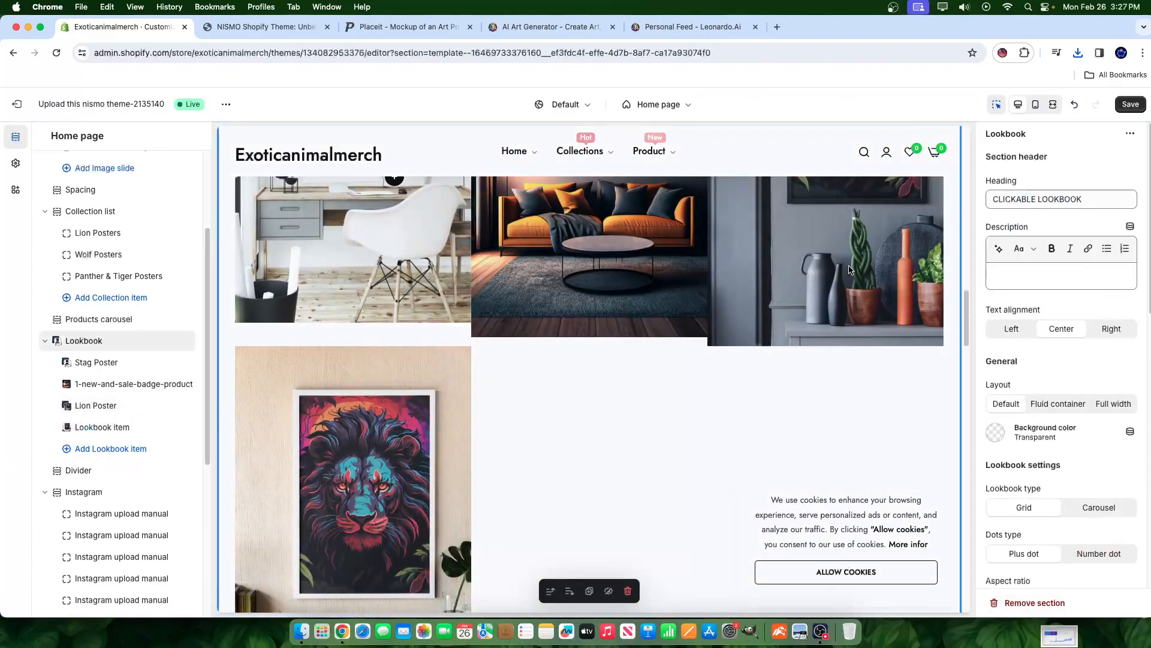
pyautogui.click(133, 384)
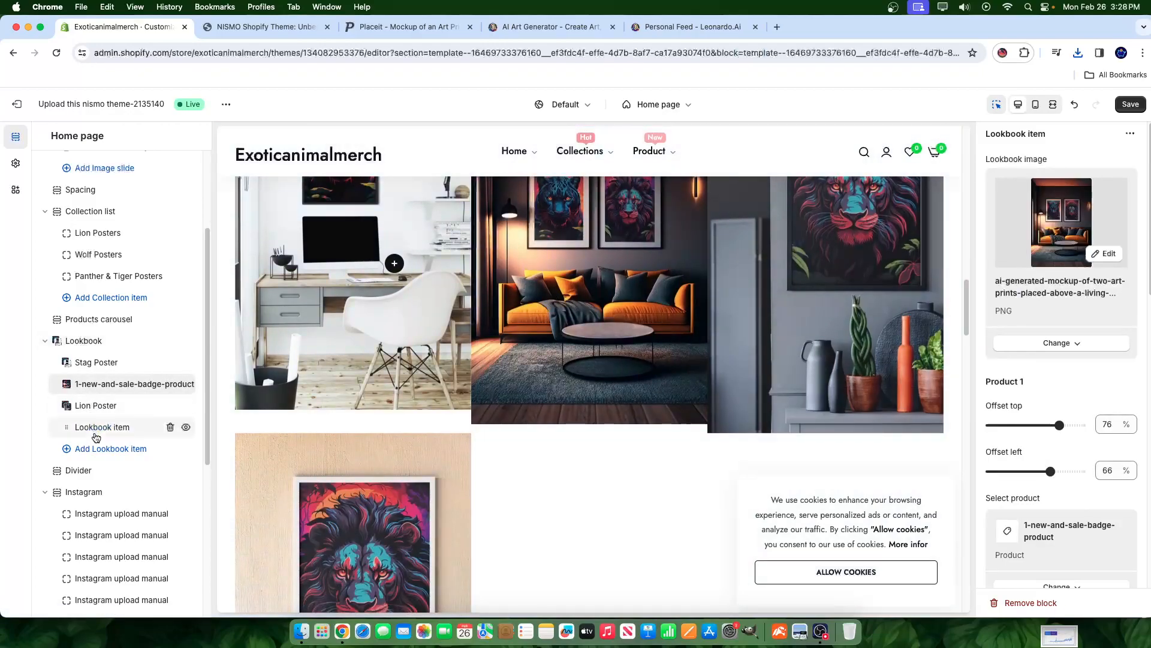
pyautogui.click(99, 427)
pyautogui.click(102, 364)
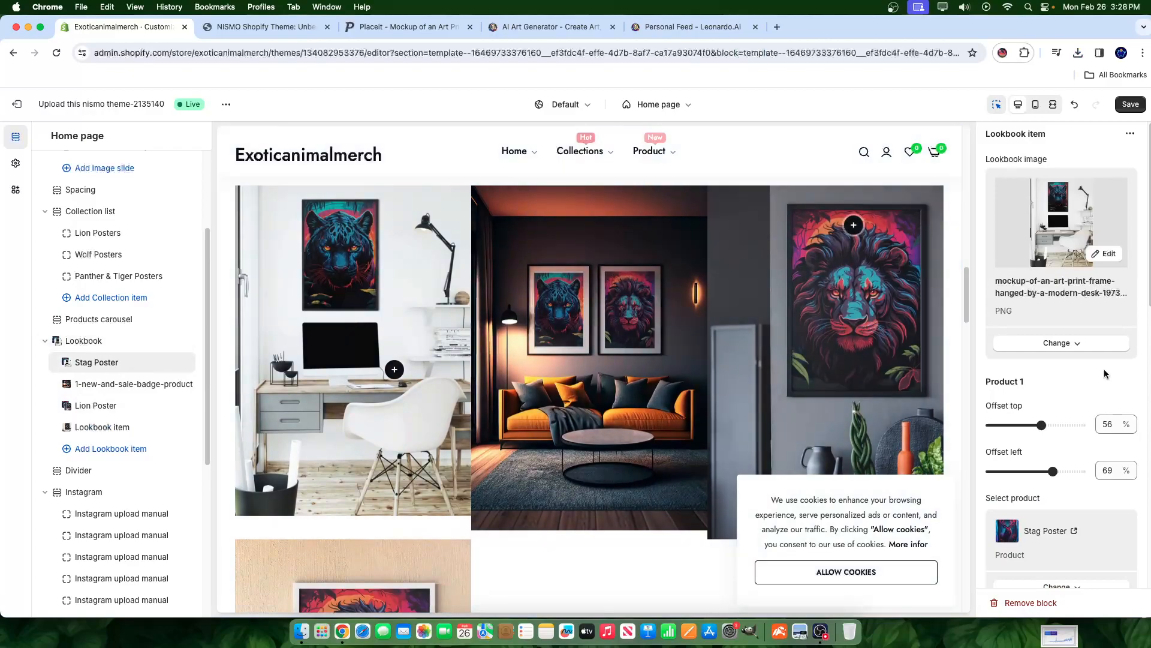
# - Change the Stag Poster item's Product 1 to Panther poster, then add a fifth, empty lookbook item
pyautogui.scroll(-4, 1063, 347)
pyautogui.click(1057, 363)
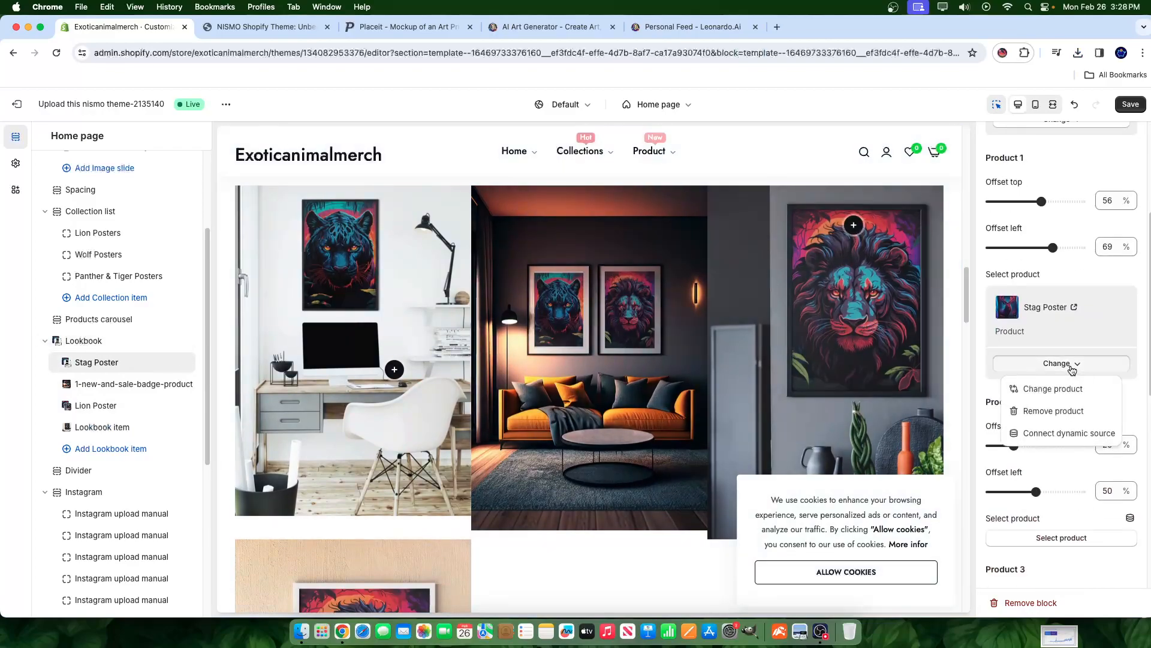
pyautogui.click(1053, 390)
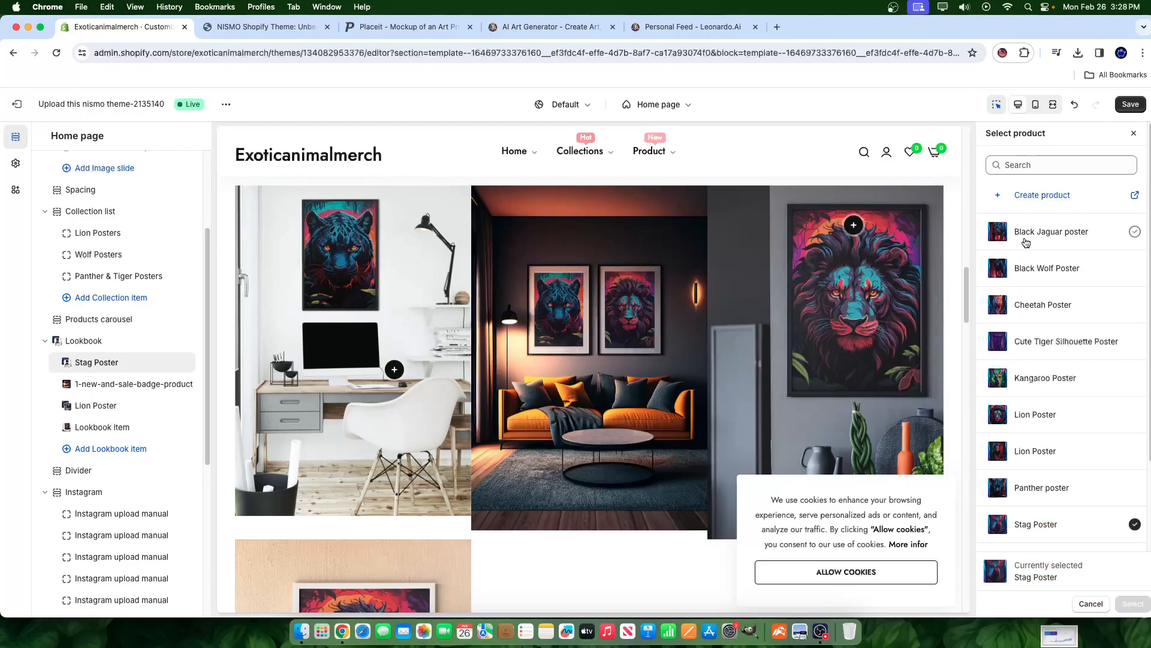
pyautogui.scroll(-3, 1031, 330)
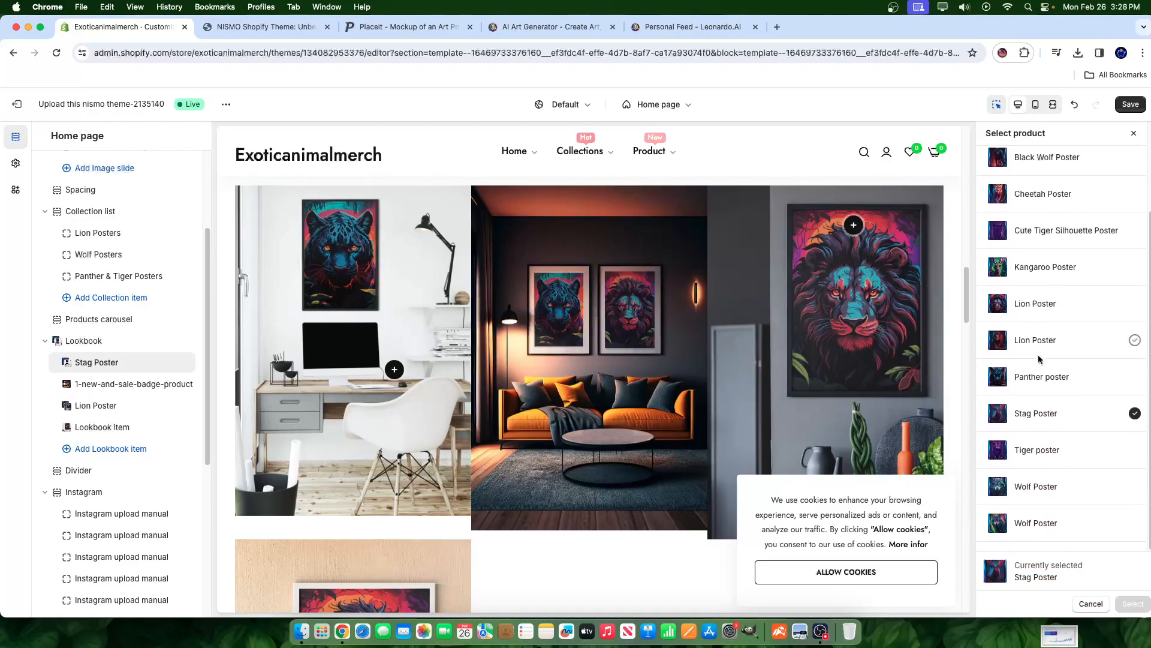
pyautogui.click(1042, 376)
pyautogui.click(1132, 603)
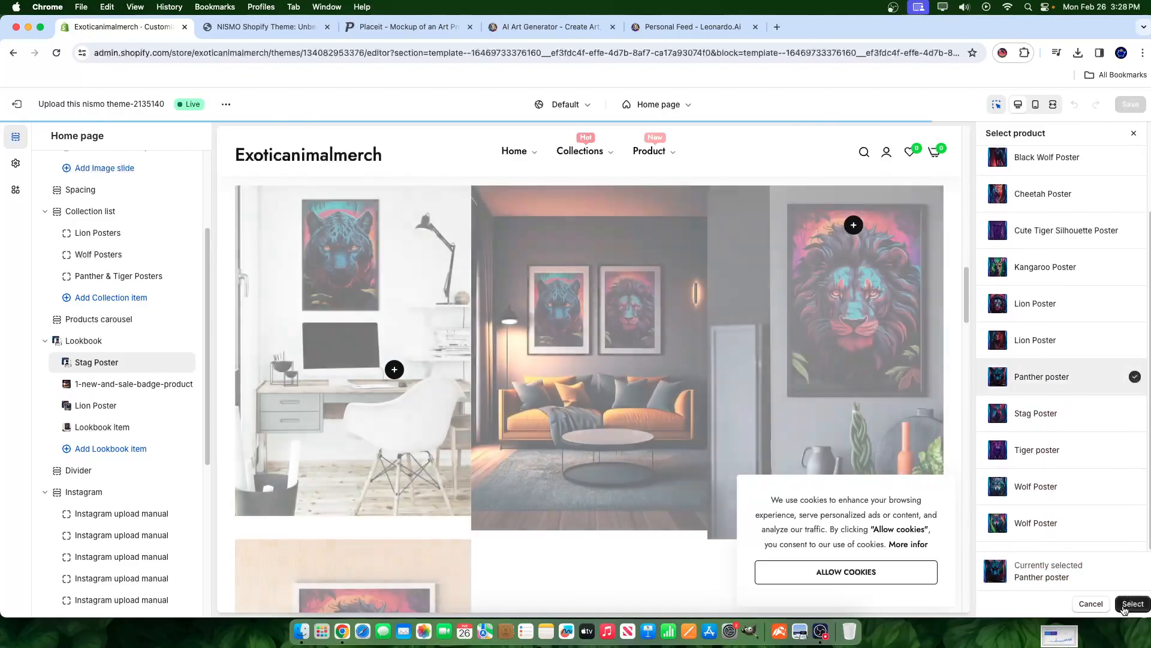
pyautogui.click(93, 385)
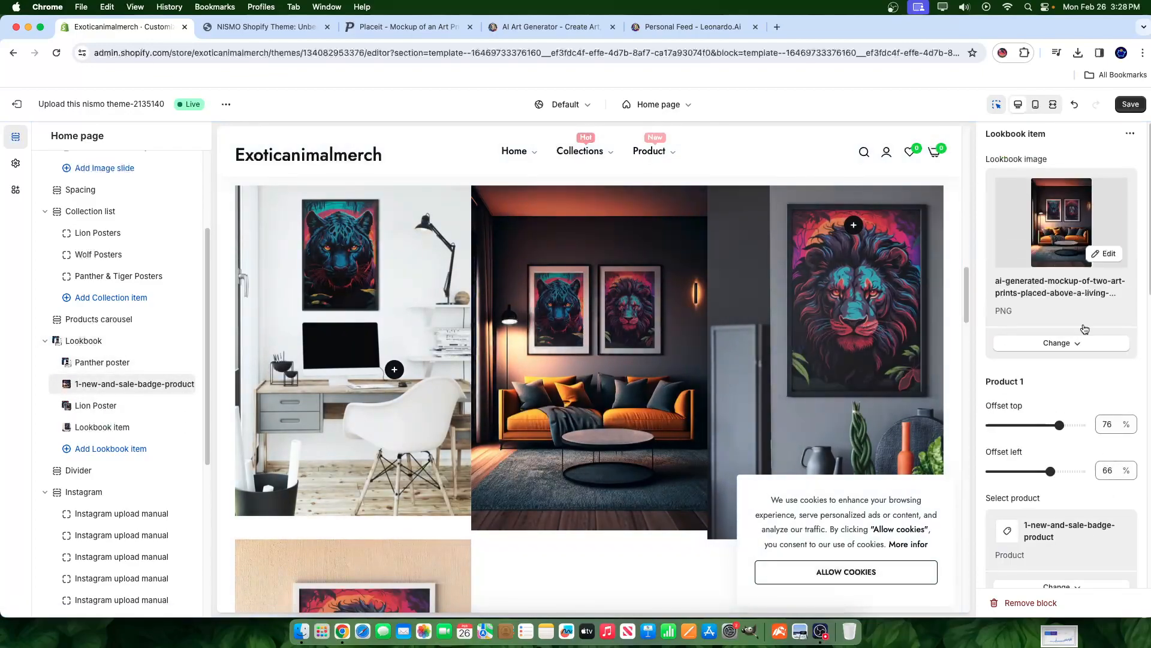
pyautogui.click(120, 416)
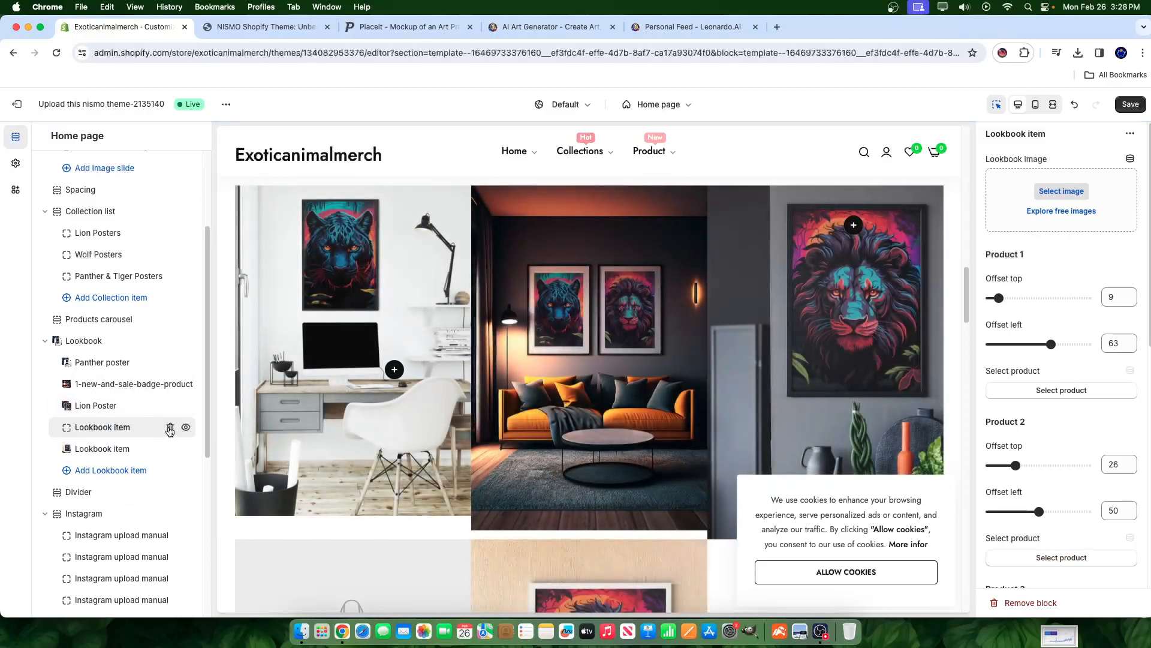
# - Delete the empty and Lion Poster lookbook items, save the theme, and dismiss the cookie banner
pyautogui.click(170, 430)
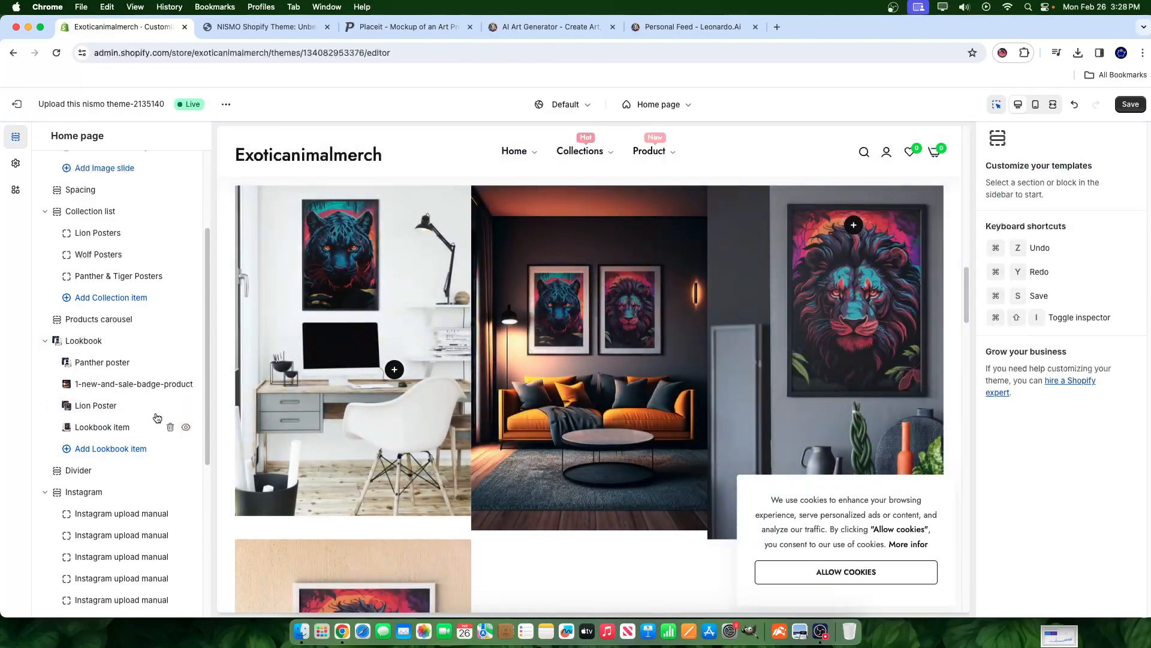
pyautogui.click(1131, 105)
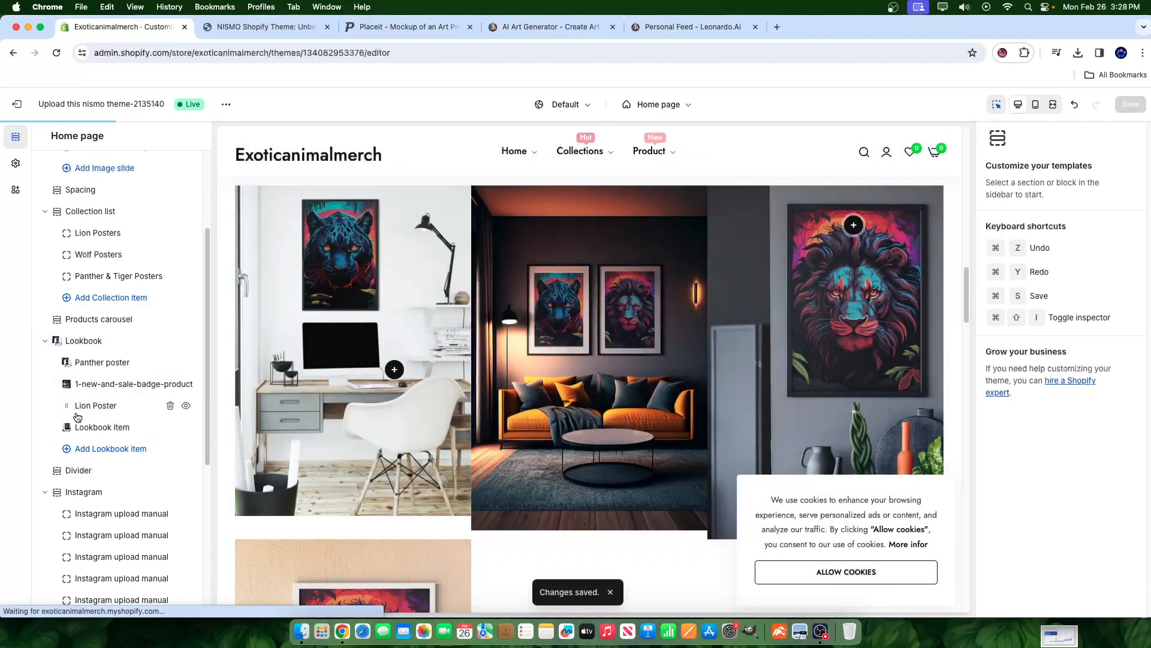
pyautogui.moveTo(71, 406); pyautogui.dragTo(84, 427)
pyautogui.click(169, 428)
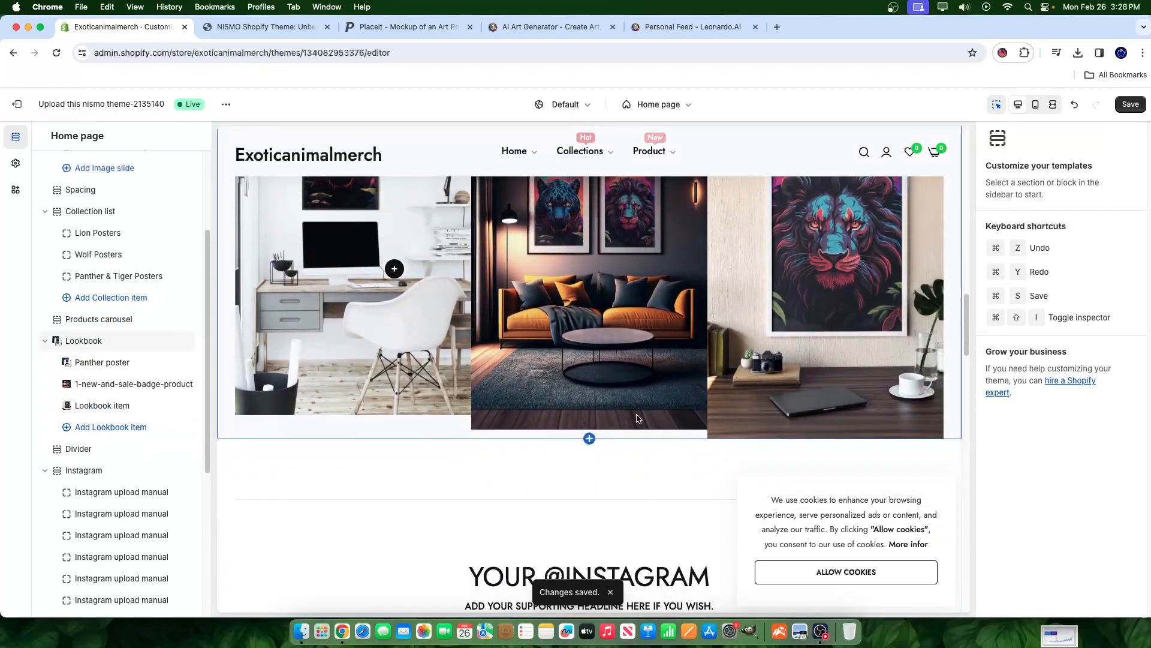
pyautogui.click(844, 571)
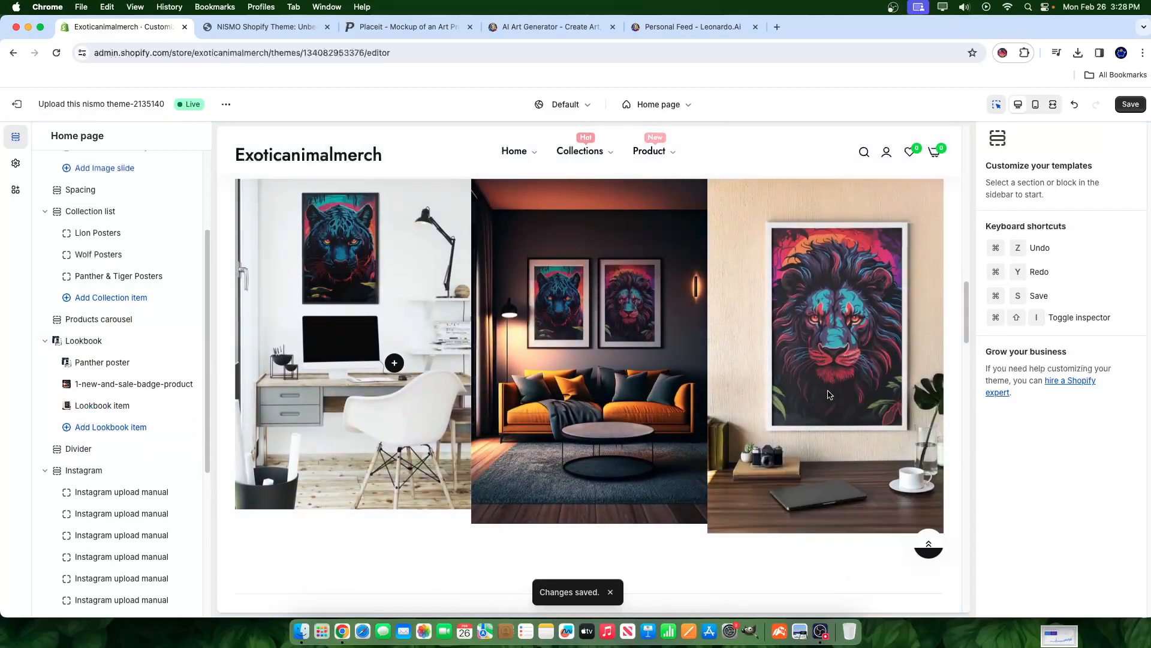
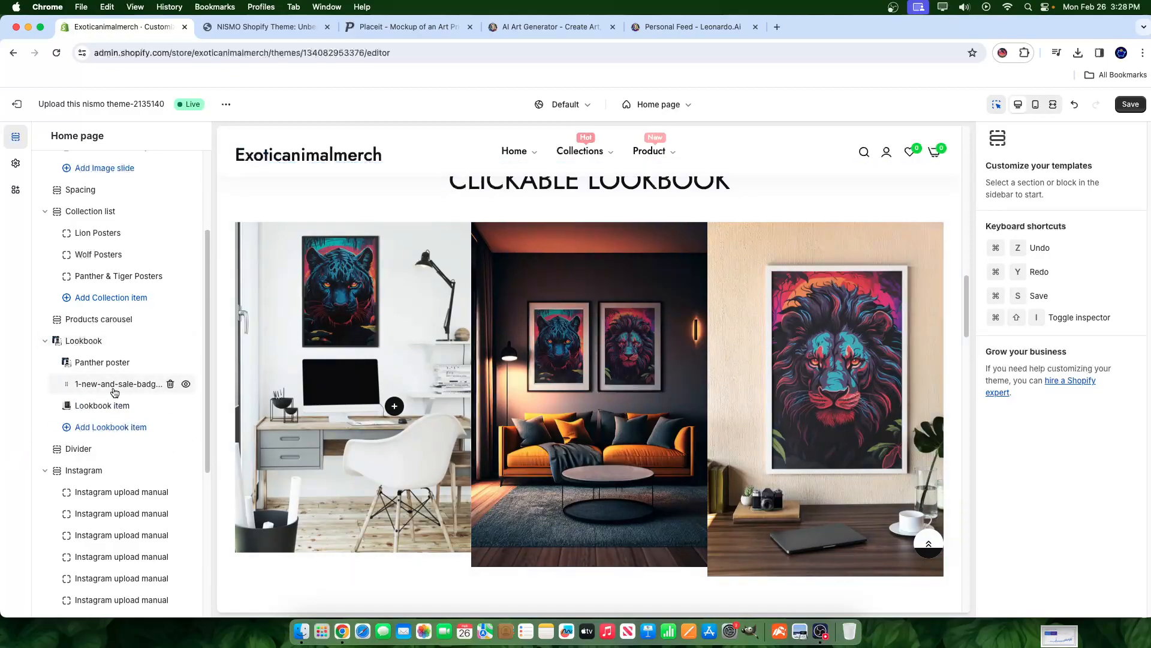
# - Save the lookbook changes and select the lion lookbook image item
pyautogui.click(1130, 105)
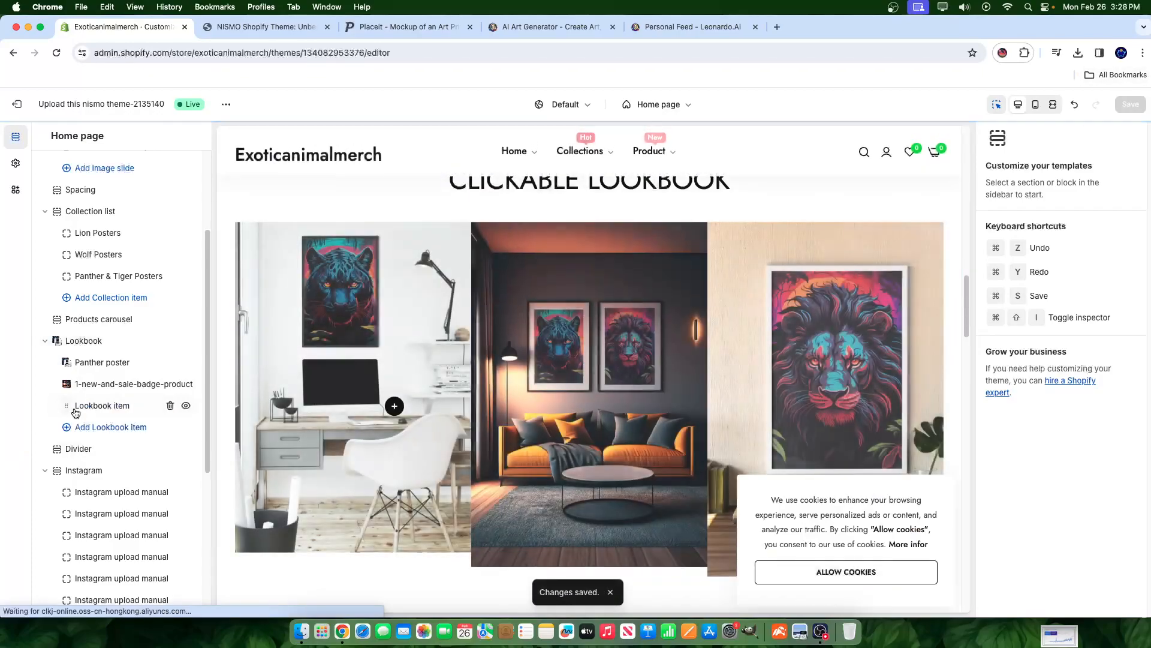
pyautogui.click(102, 406)
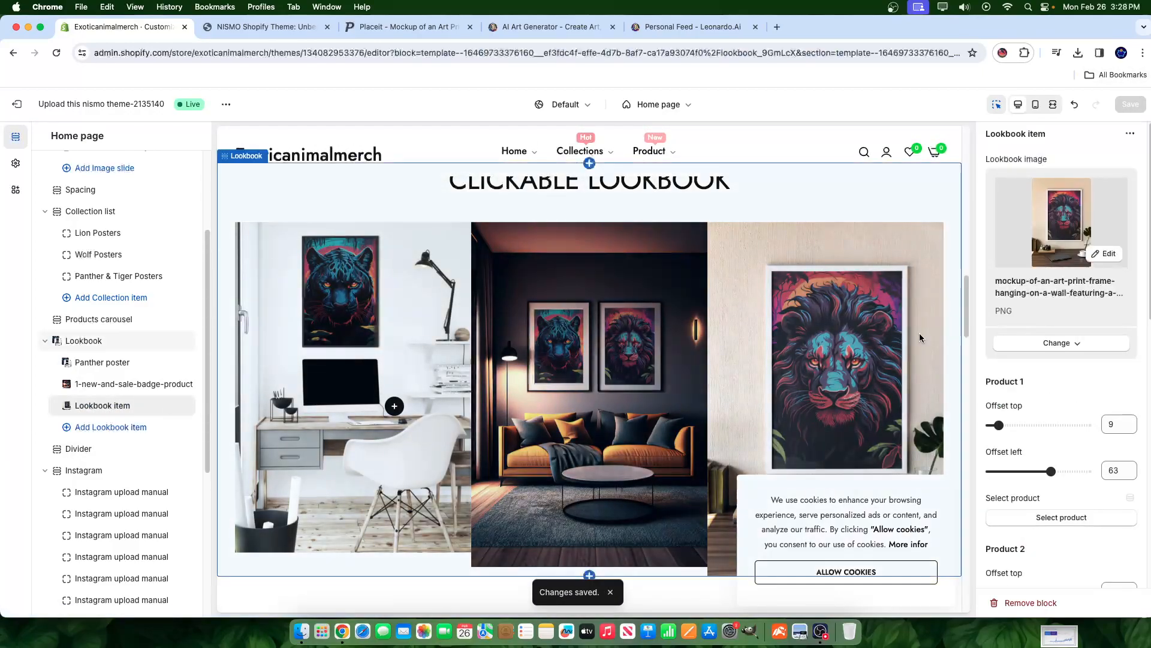
# - Link the lion lookbook image's hotspot to Lion Poster and save
pyautogui.scroll(-3, 1089, 437)
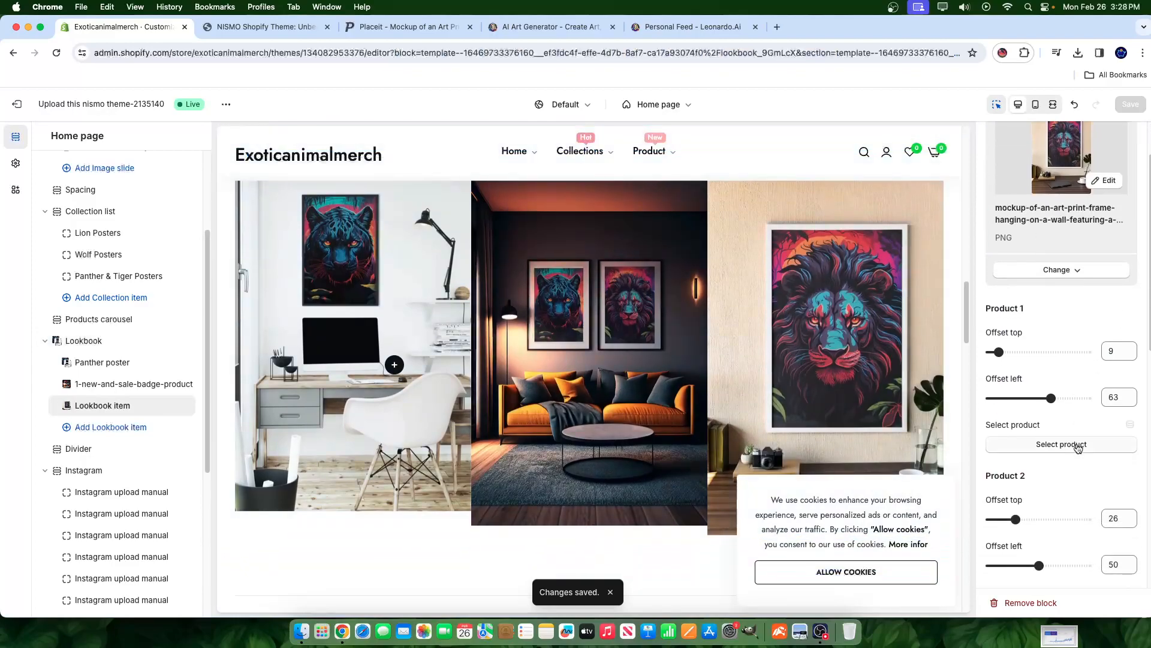
pyautogui.click(1061, 449)
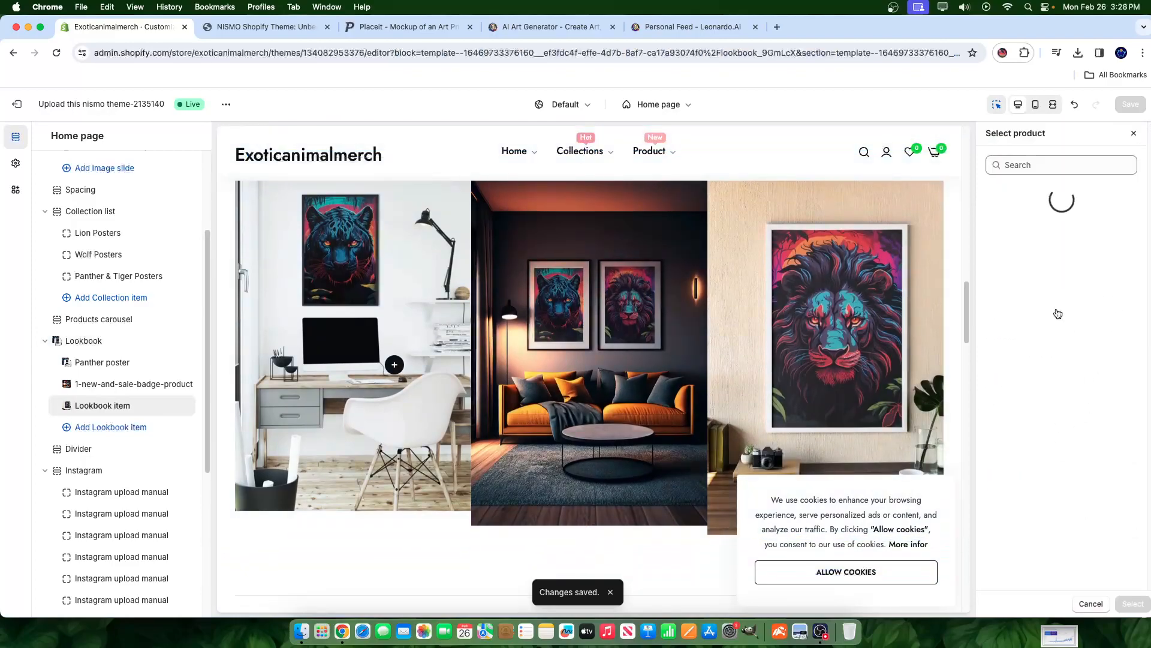
pyautogui.scroll(-3, 1037, 384)
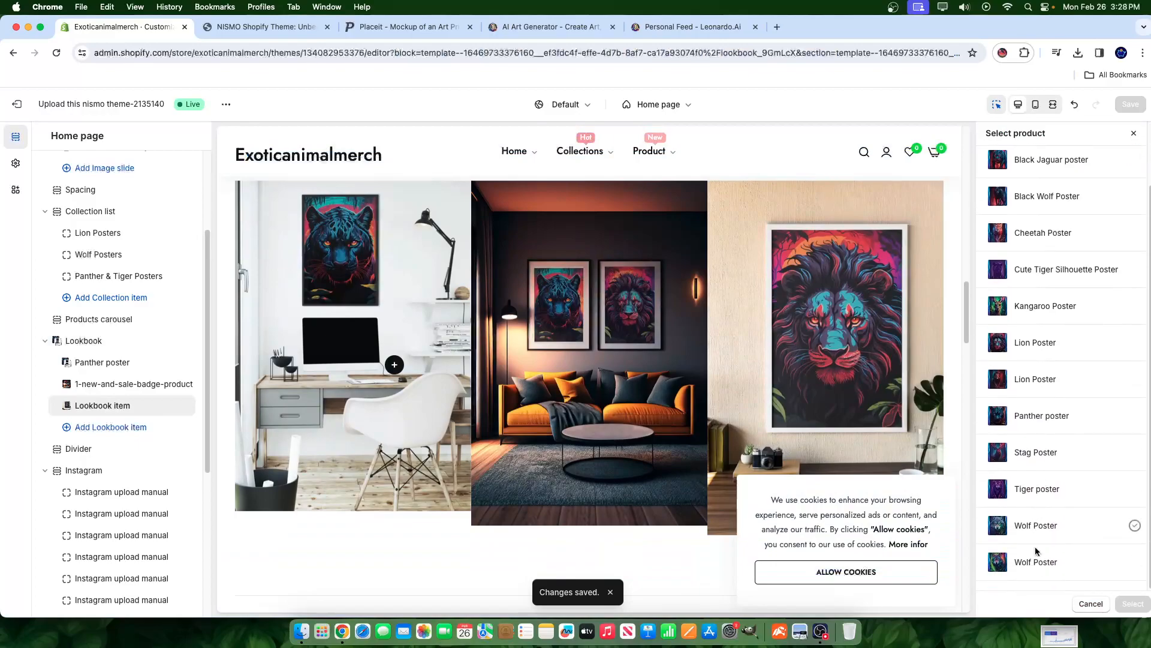
pyautogui.click(1033, 340)
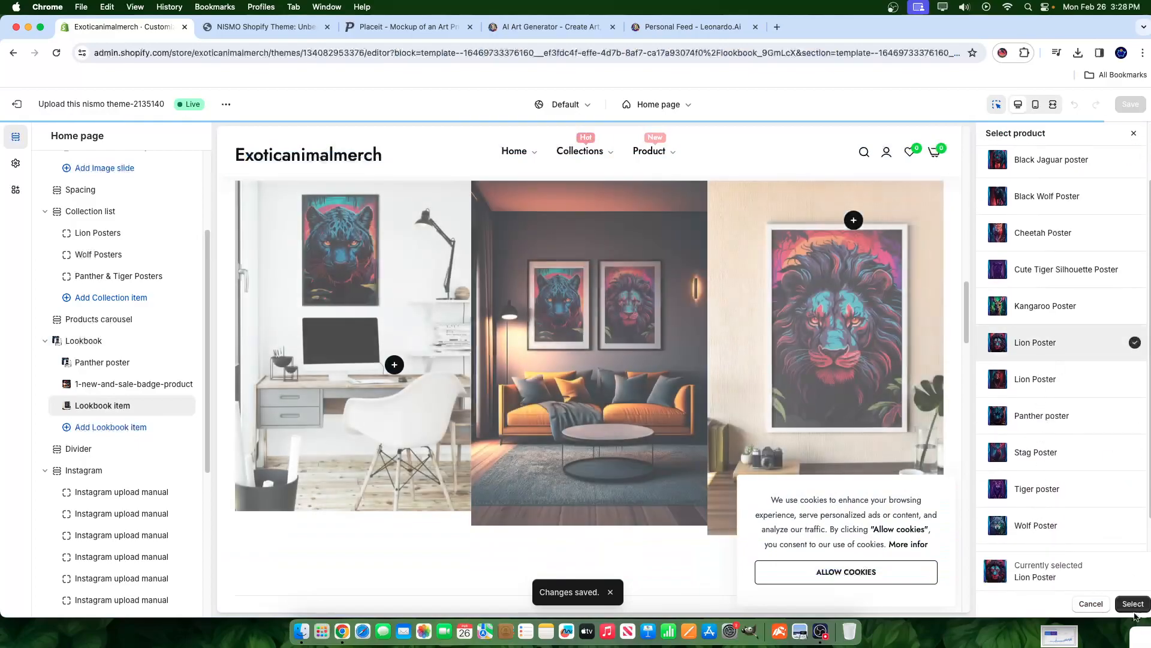
pyautogui.click(1133, 603)
pyautogui.click(1130, 106)
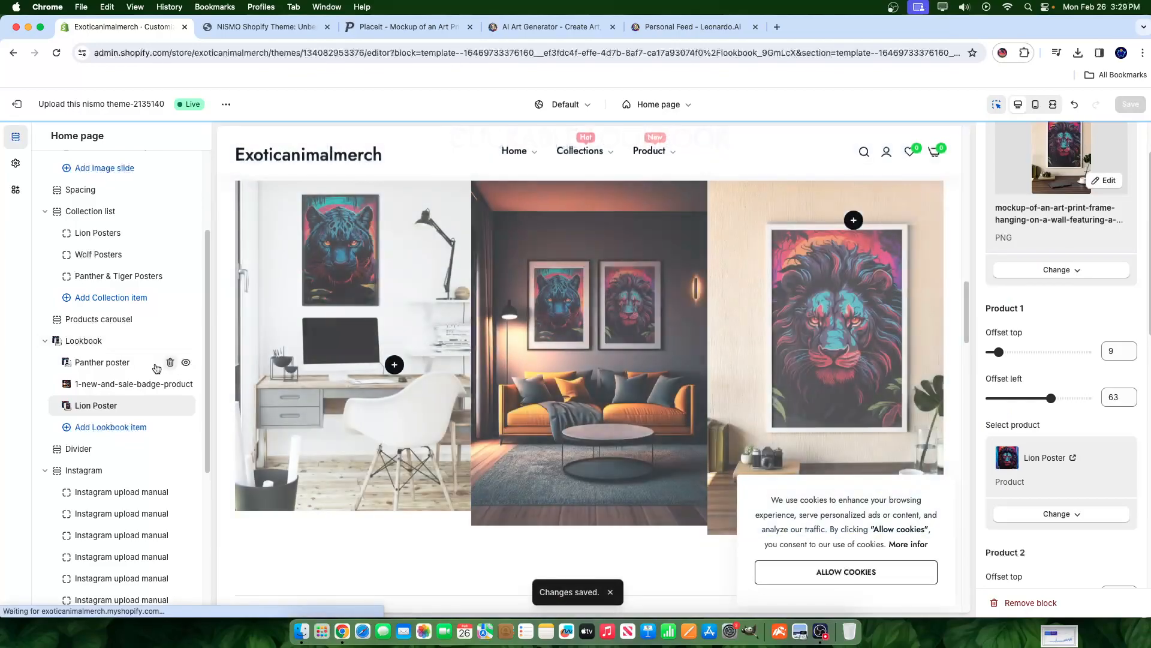
# - Change the living-room image's first hotspot product to Panther poster
pyautogui.click(625, 277)
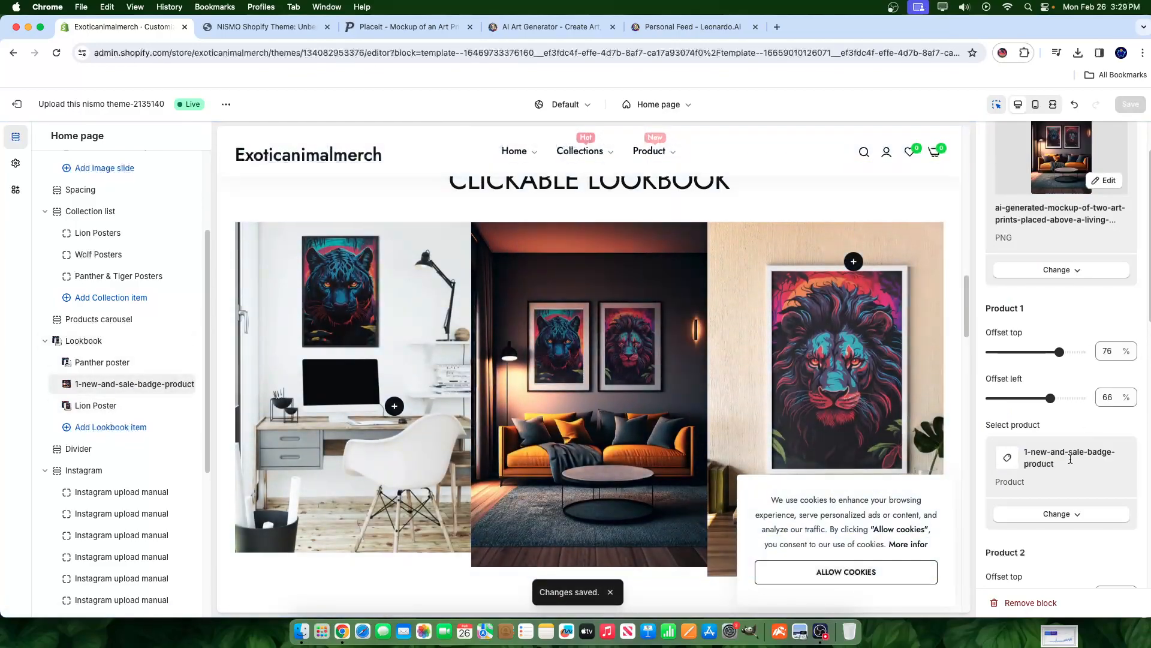
pyautogui.click(1052, 517)
pyautogui.click(1059, 538)
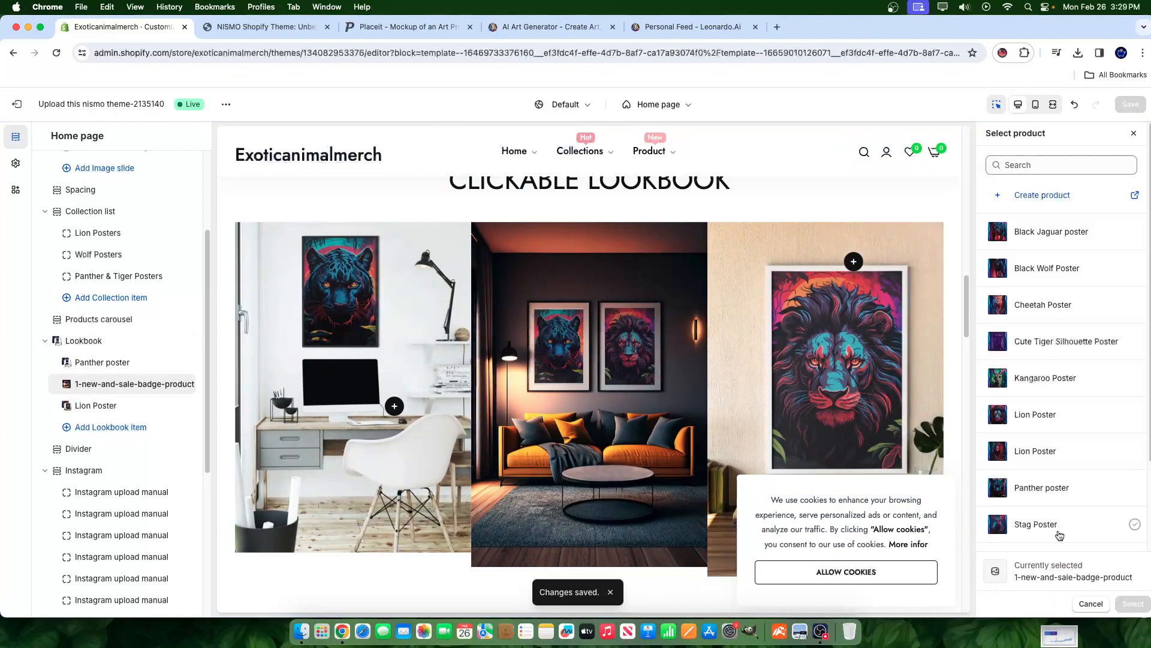
pyautogui.scroll(-3, 1065, 293)
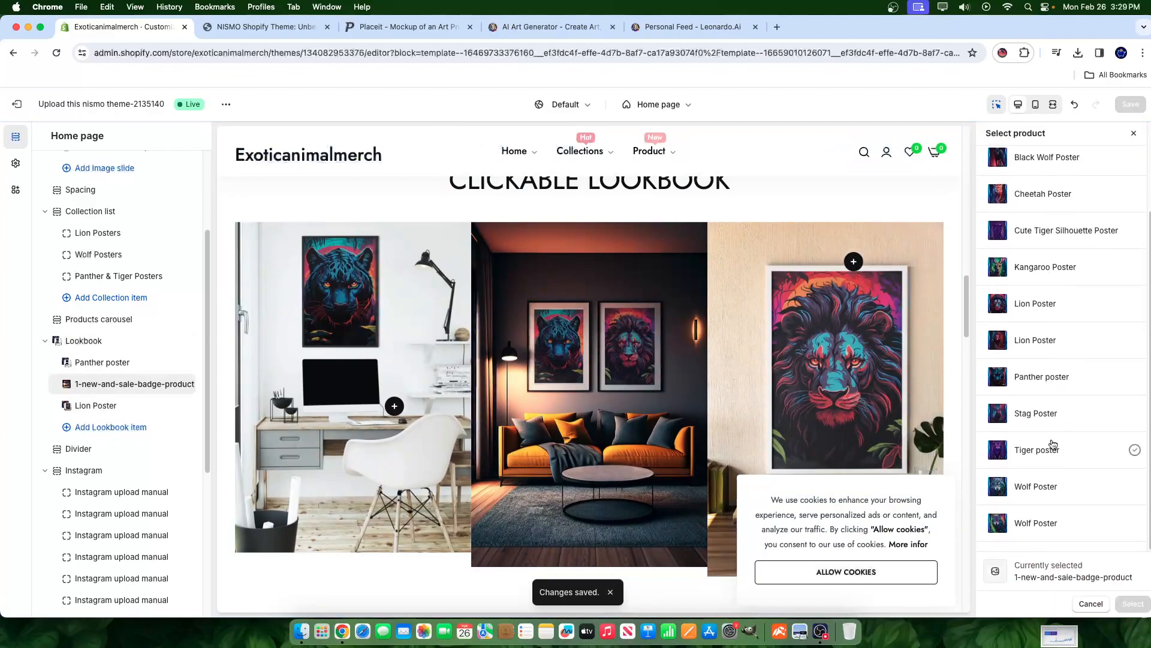
pyautogui.click(1030, 372)
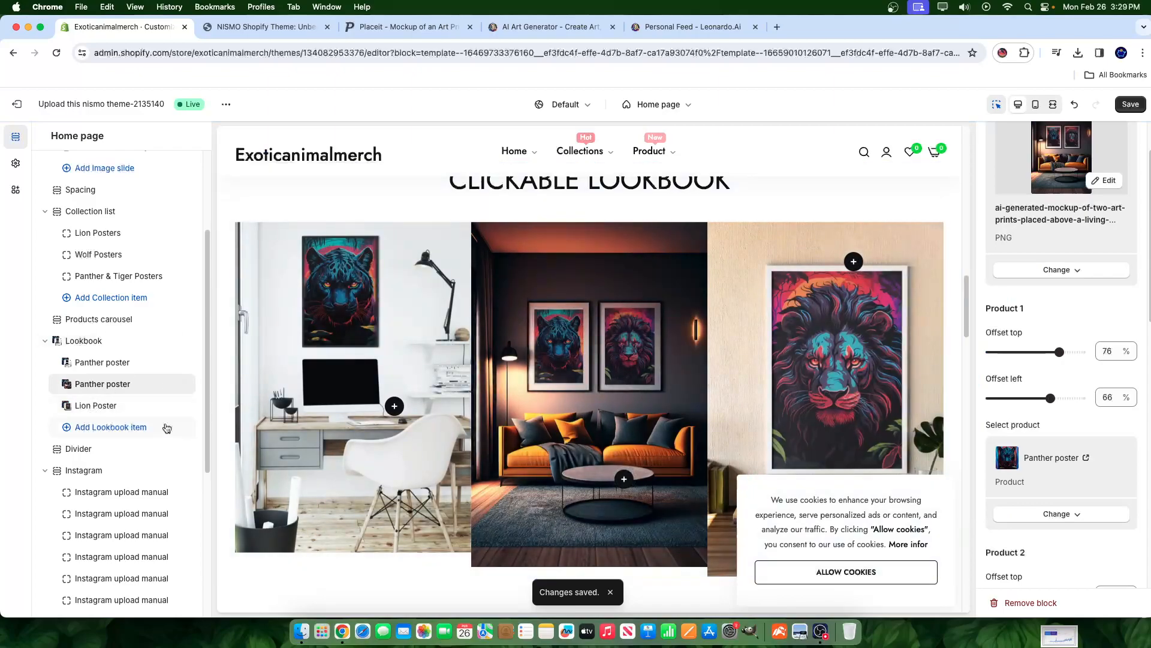
pyautogui.scroll(-2, 1091, 451)
pyautogui.scroll(-5, 1091, 451)
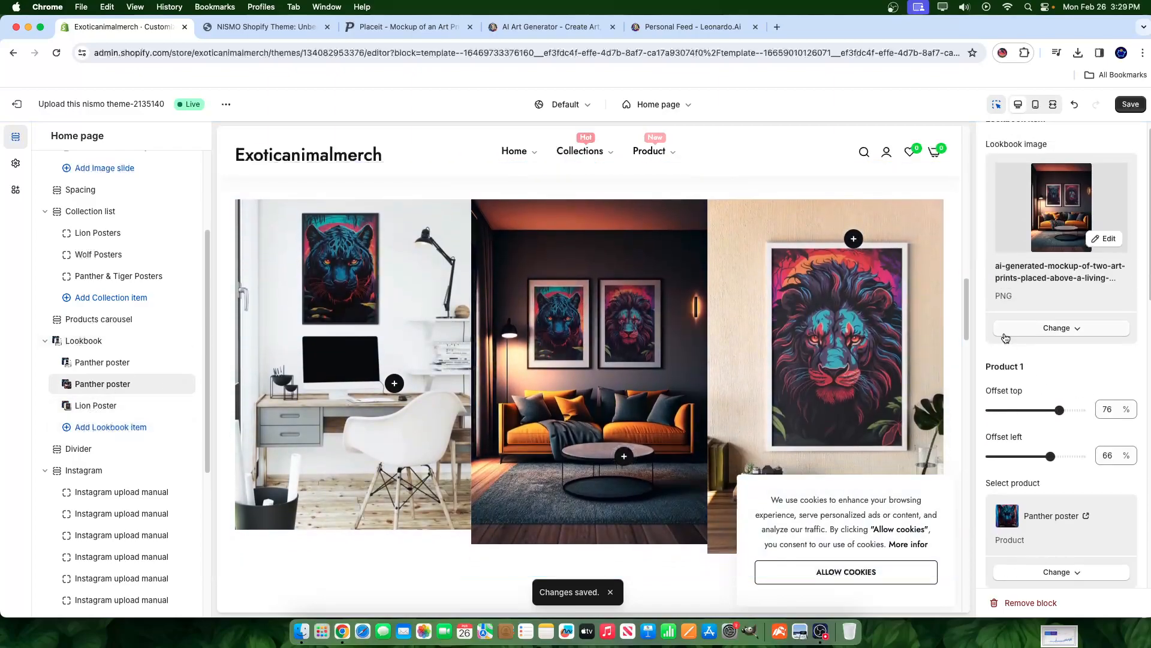
# - Link the living-room image's second hotspot to Lion Poster and save the lookbook
pyautogui.click(1046, 416)
pyautogui.click(1033, 442)
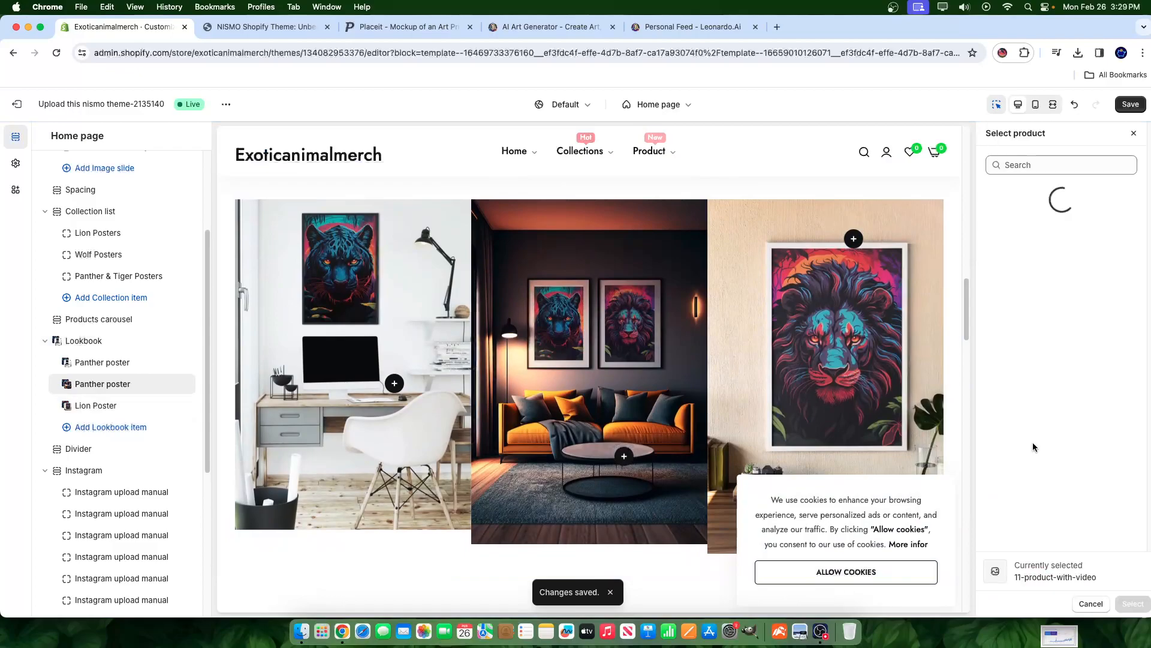
pyautogui.scroll(-2, 1061, 443)
pyautogui.click(1058, 304)
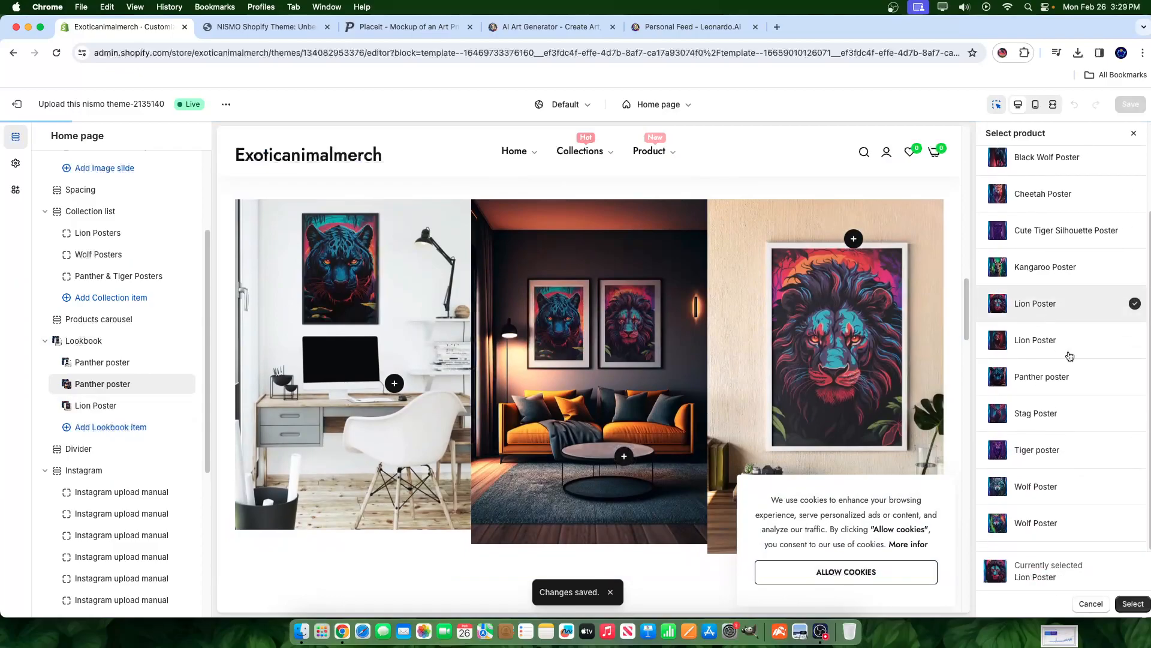
pyautogui.click(1121, 604)
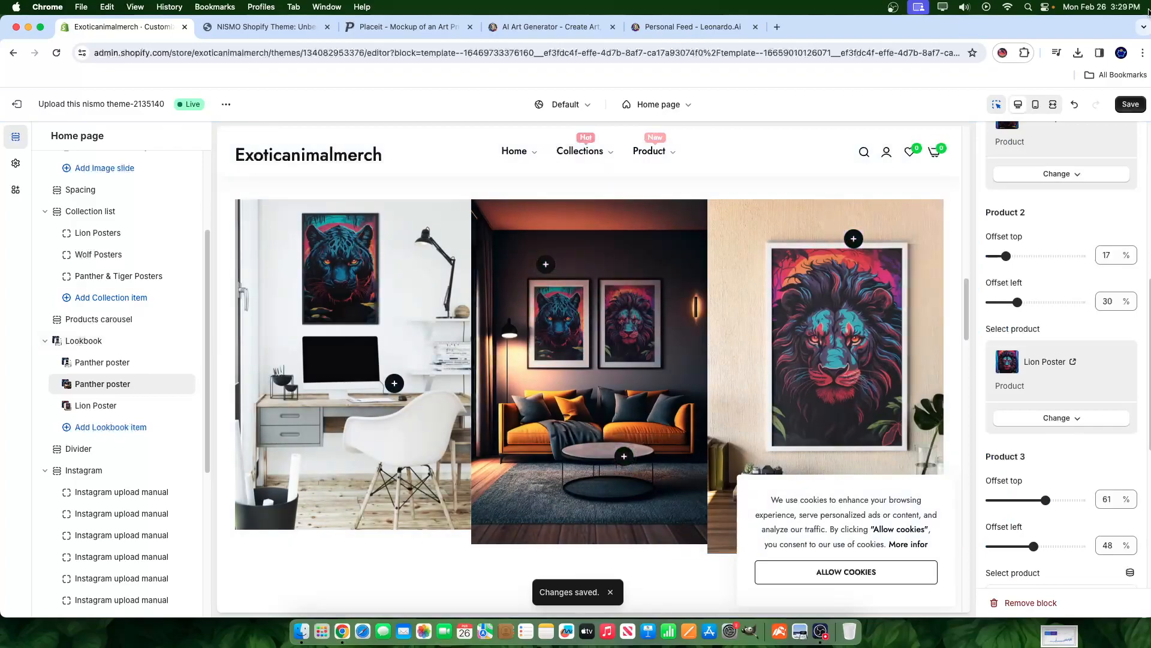
pyautogui.click(1131, 105)
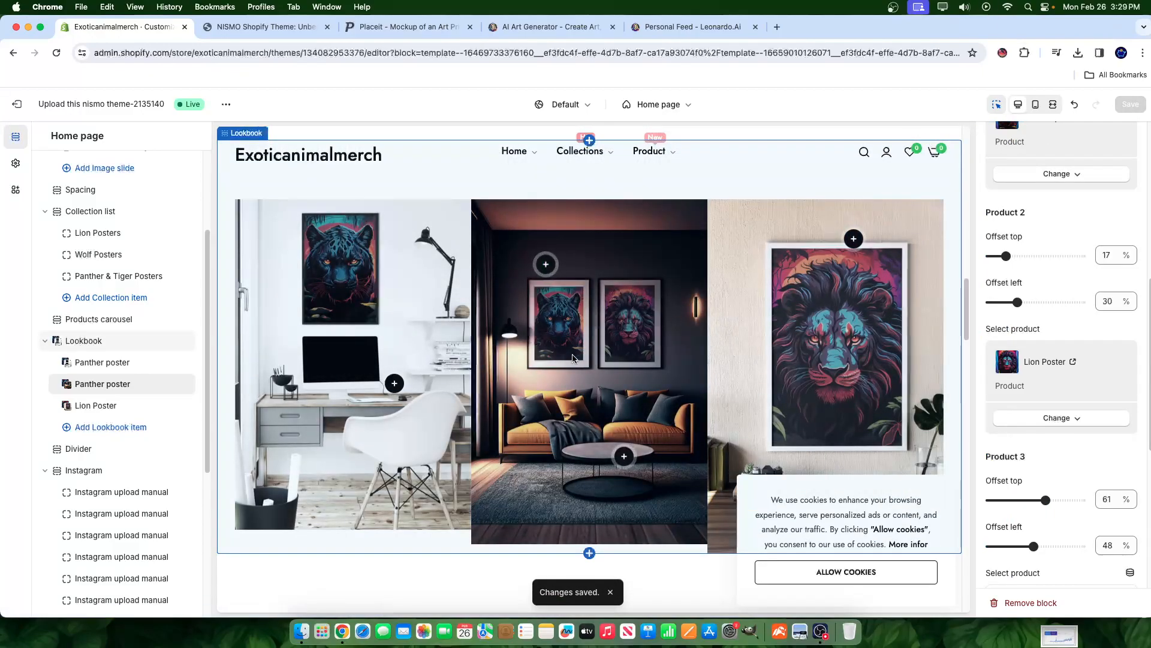
pyautogui.scroll(-8, 565, 362)
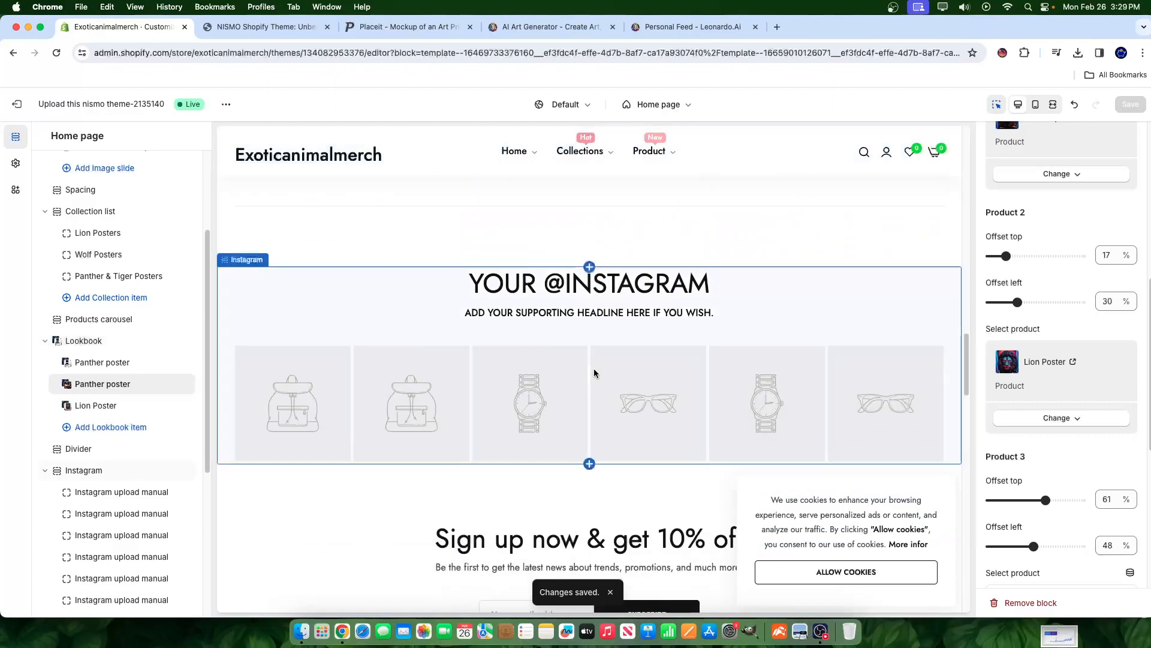
pyautogui.scroll(-4, 594, 373)
pyautogui.scroll(4, 690, 376)
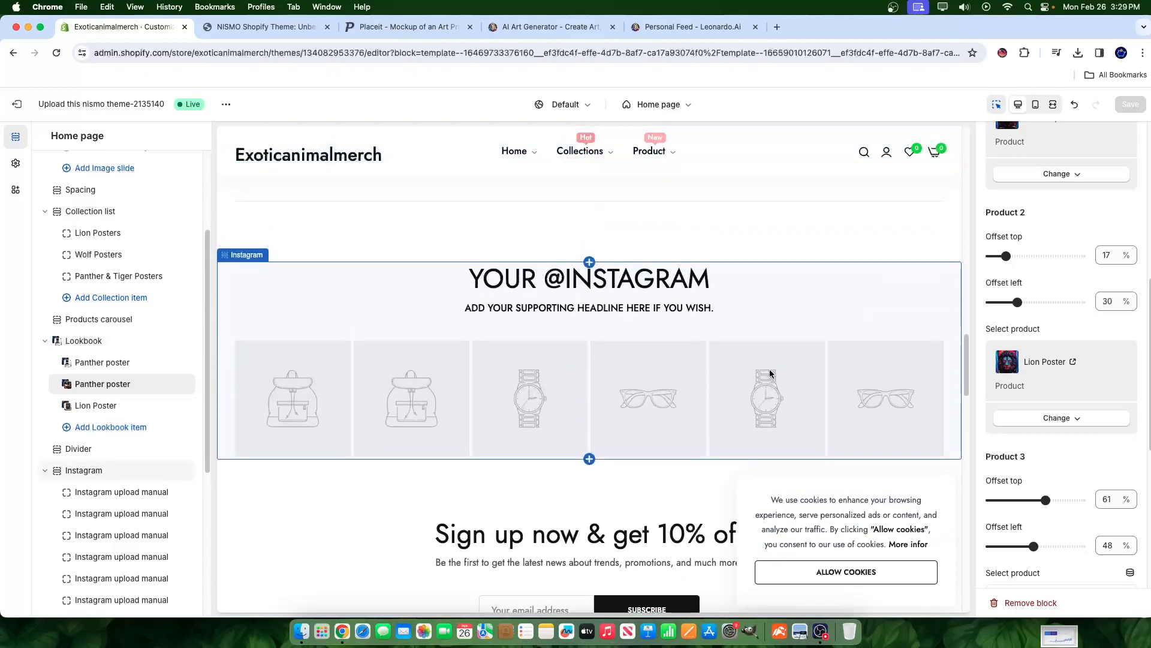
pyautogui.scroll(5, 468, 341)
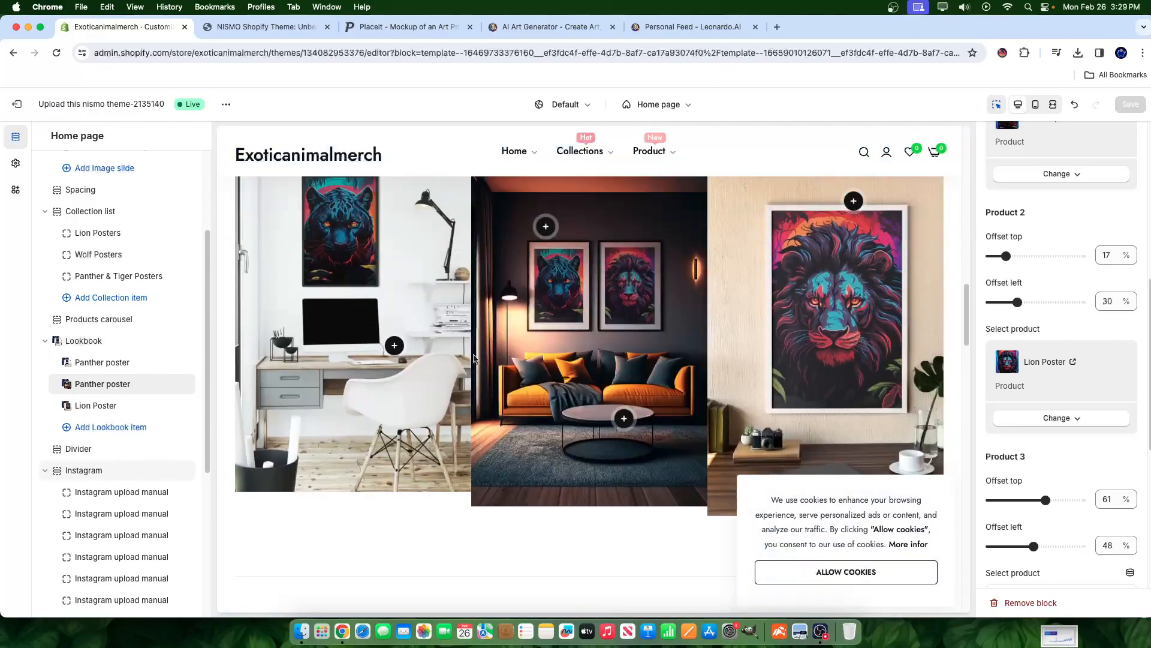
pyautogui.scroll(-3, 474, 419)
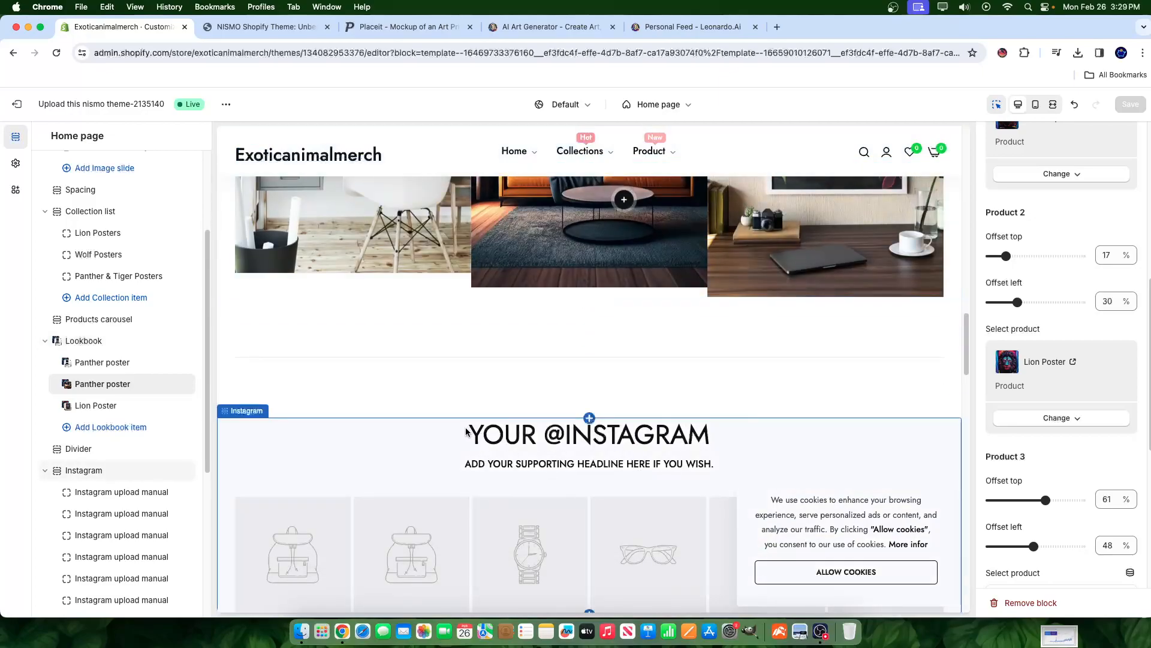
pyautogui.click(466, 432)
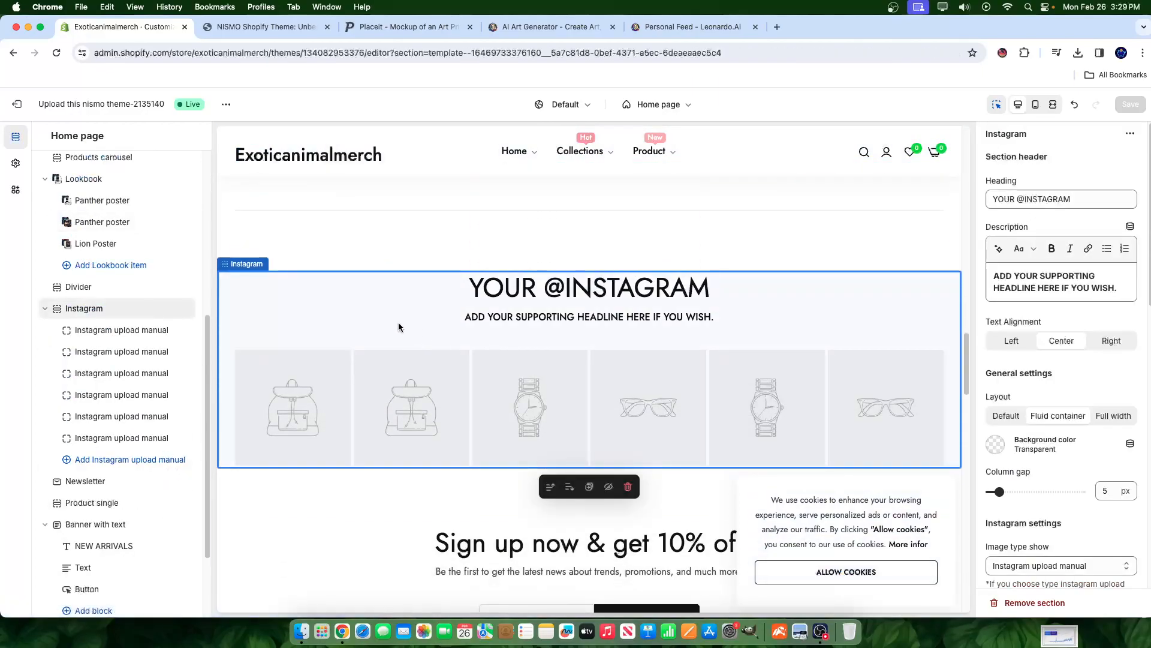
pyautogui.click(185, 310)
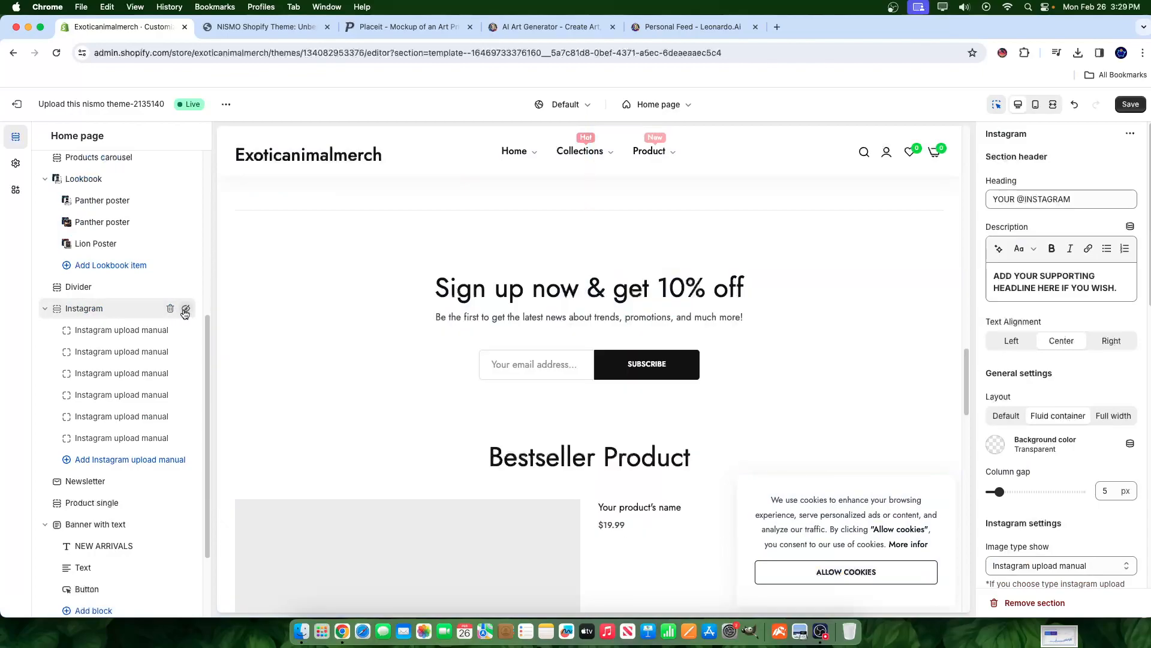
pyautogui.scroll(-5, 595, 438)
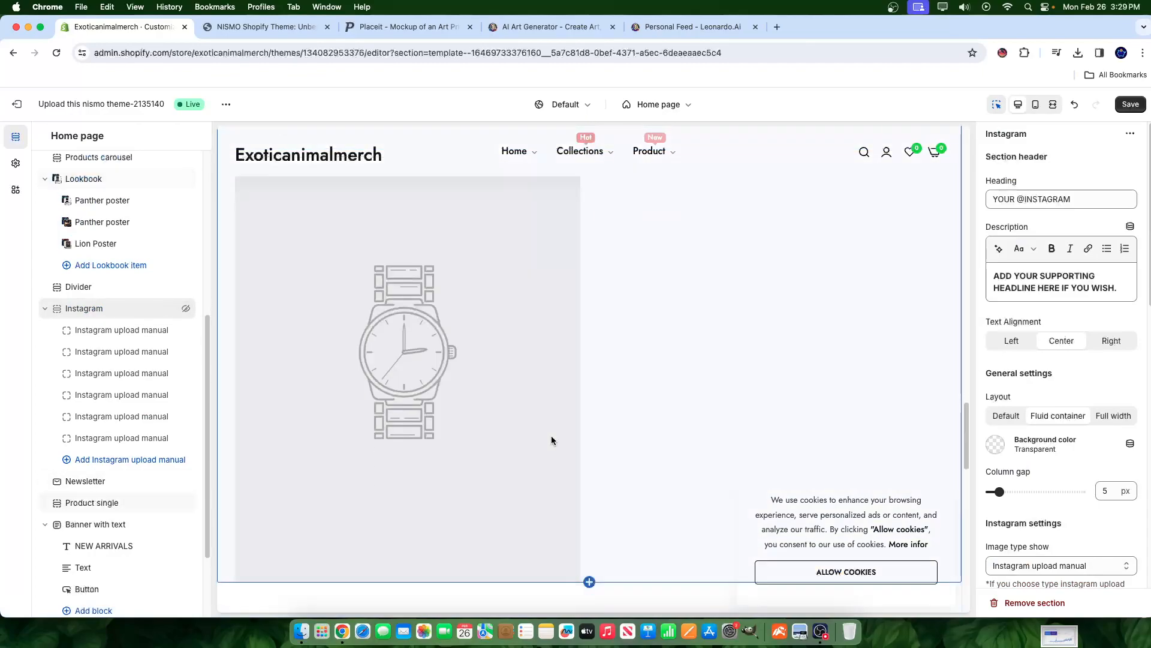
# - Feature Wolf Poster as the product in the Bestseller Product section
pyautogui.click(509, 453)
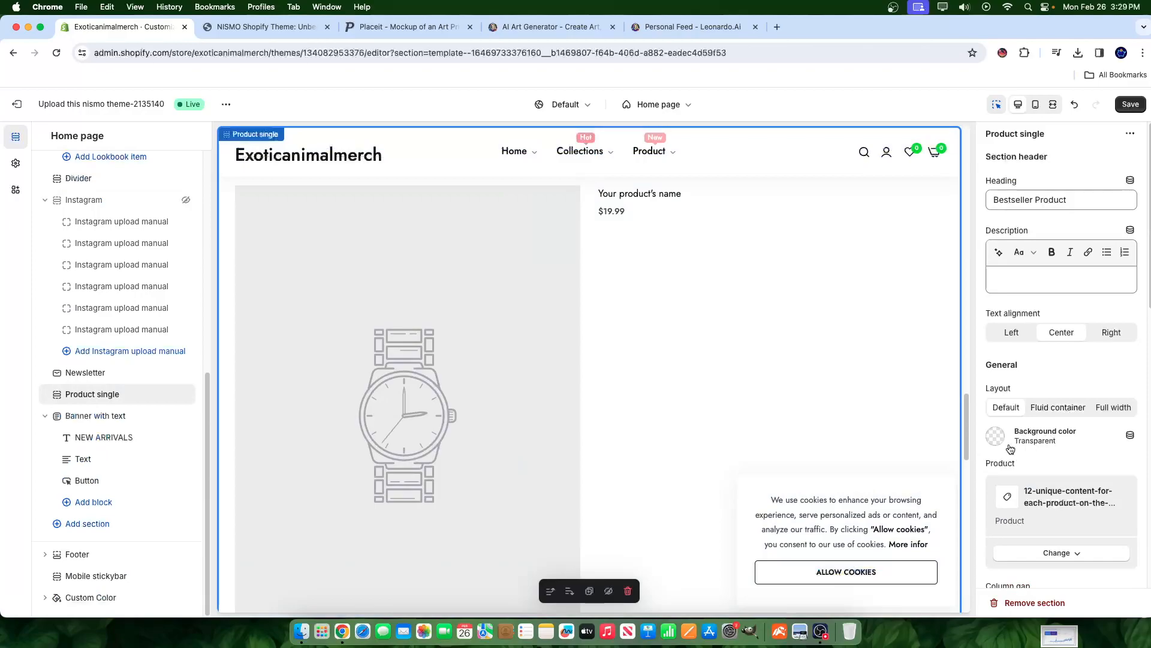
pyautogui.click(1029, 552)
pyautogui.click(1061, 507)
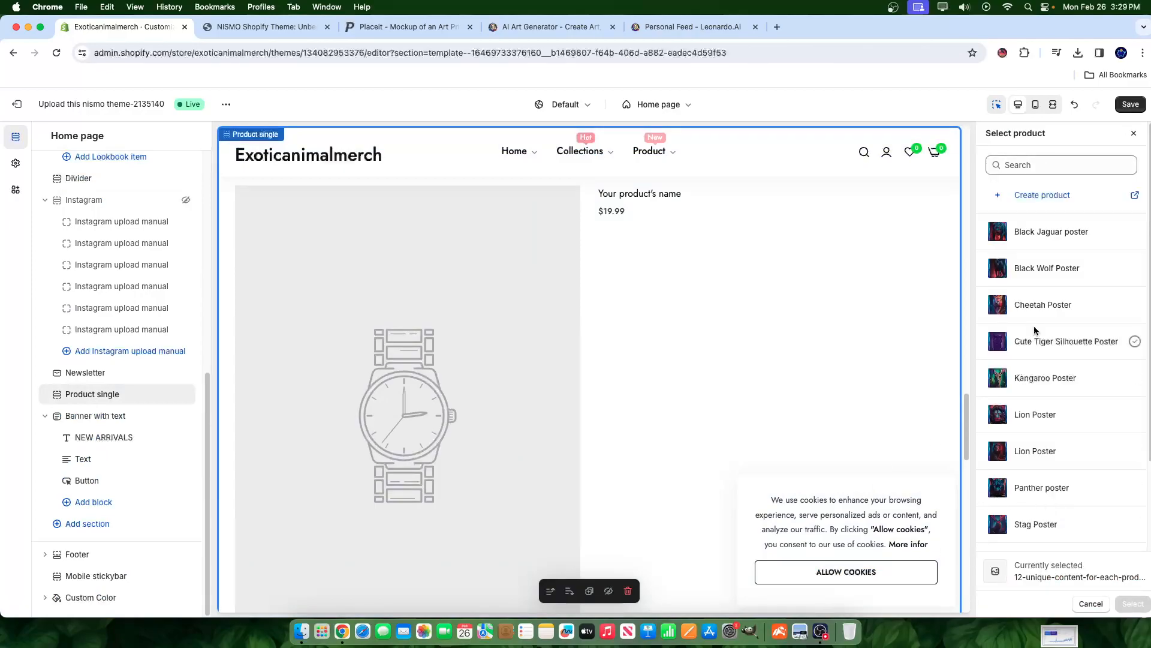
pyautogui.scroll(-3, 1046, 360)
pyautogui.scroll(-1, 1074, 504)
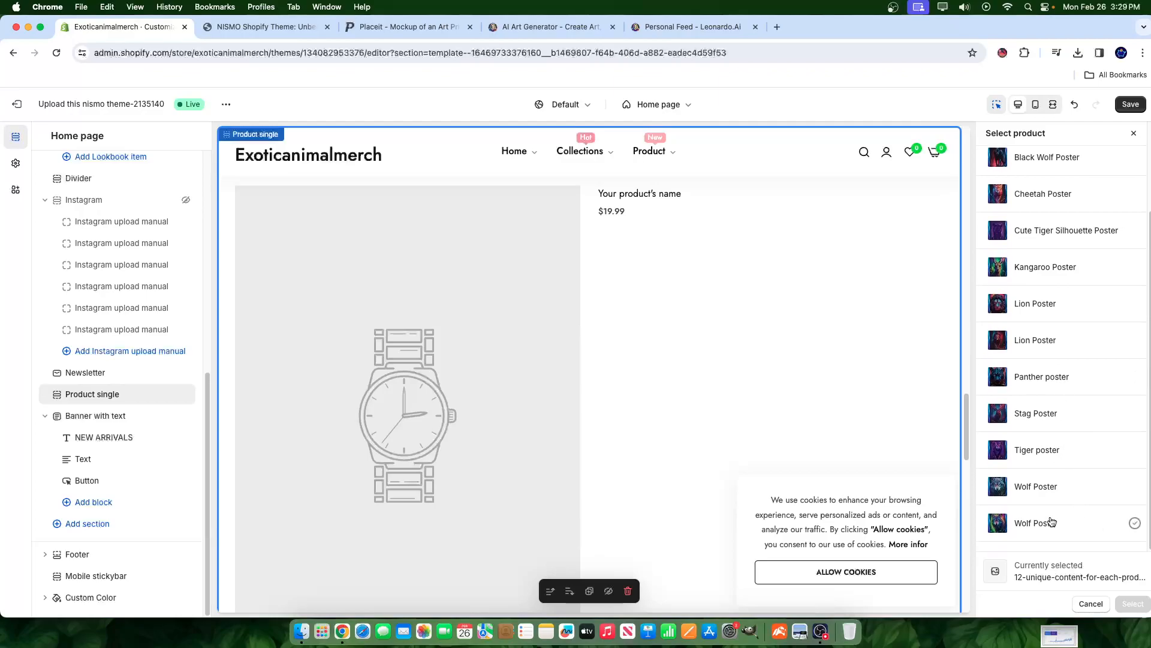
pyautogui.click(1050, 521)
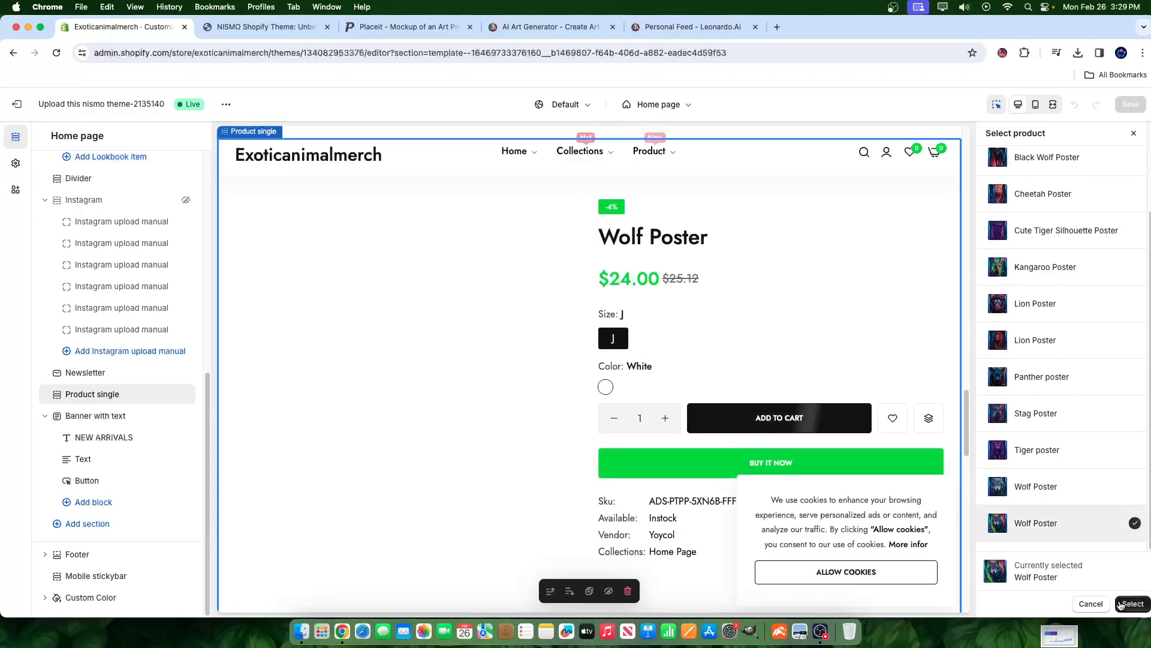
pyautogui.click(1120, 602)
# - Review the updated home page and save the changes
pyautogui.scroll(-3, 741, 412)
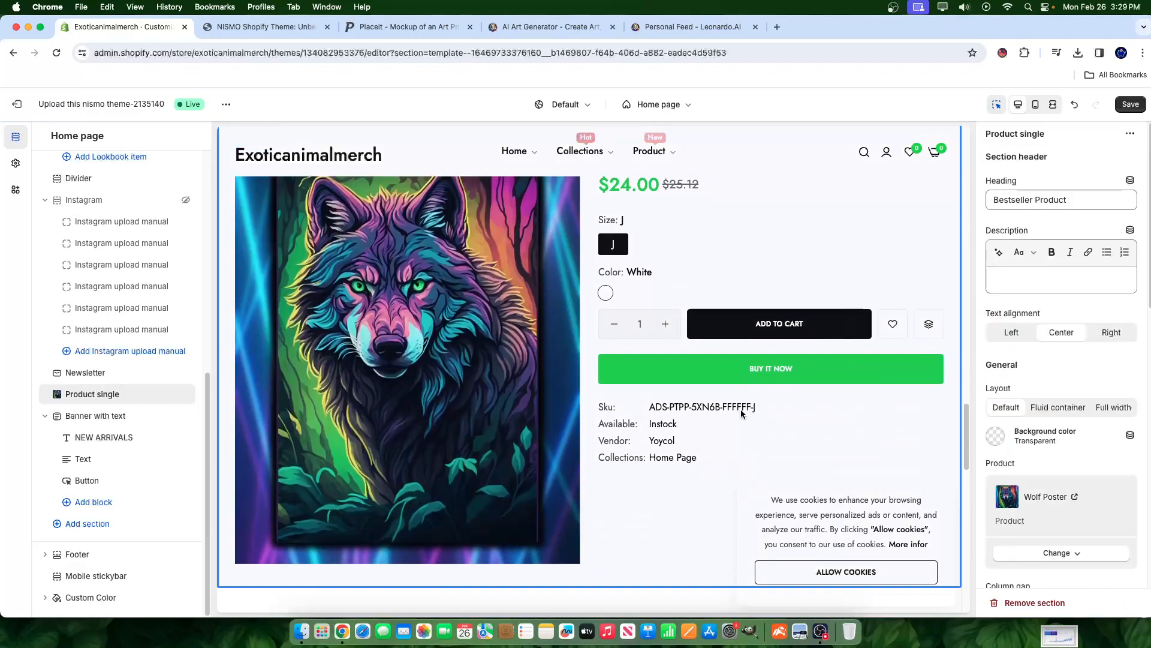
pyautogui.scroll(3, 621, 410)
pyautogui.scroll(-2, 801, 392)
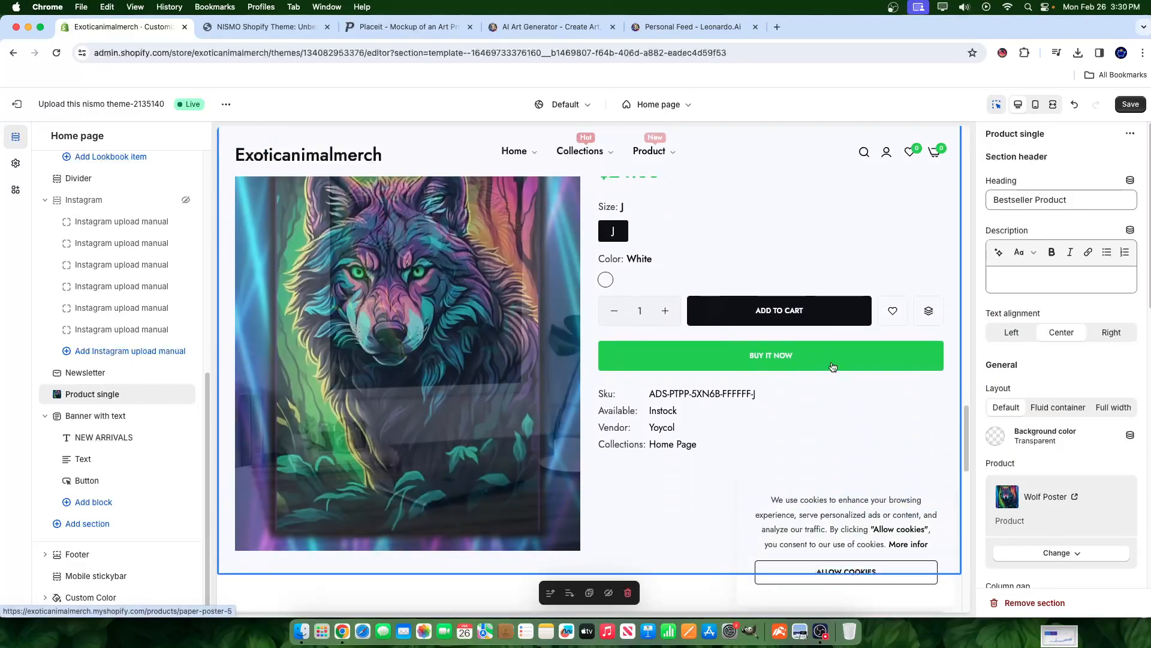
pyautogui.scroll(8, 737, 324)
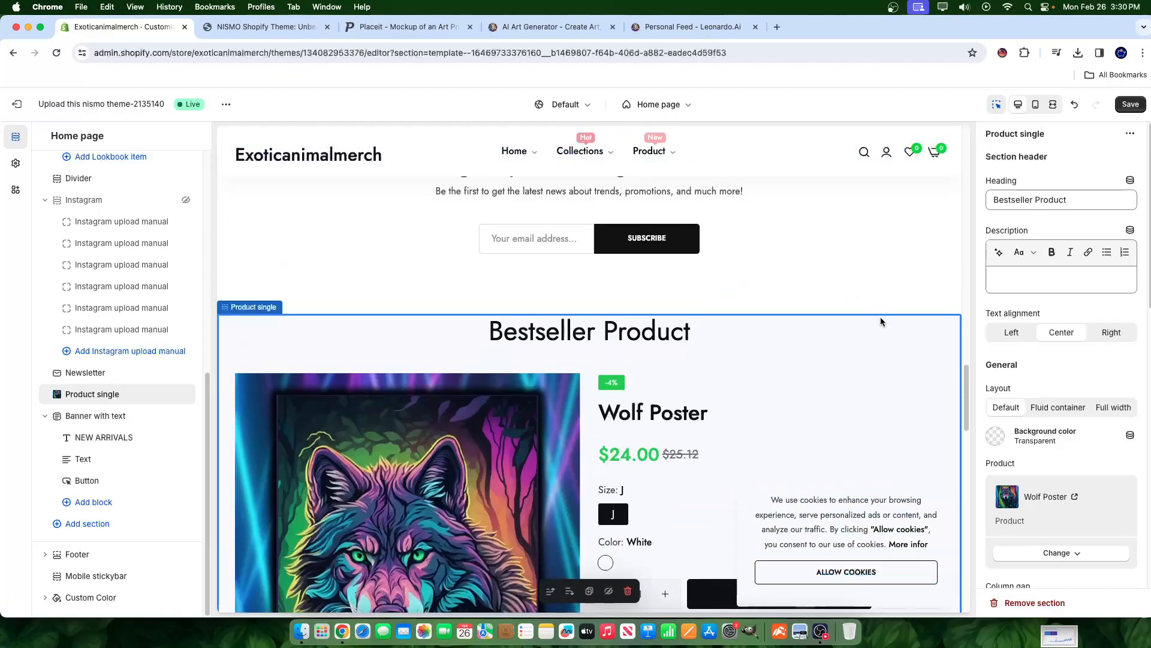
pyautogui.scroll(5, 880, 315)
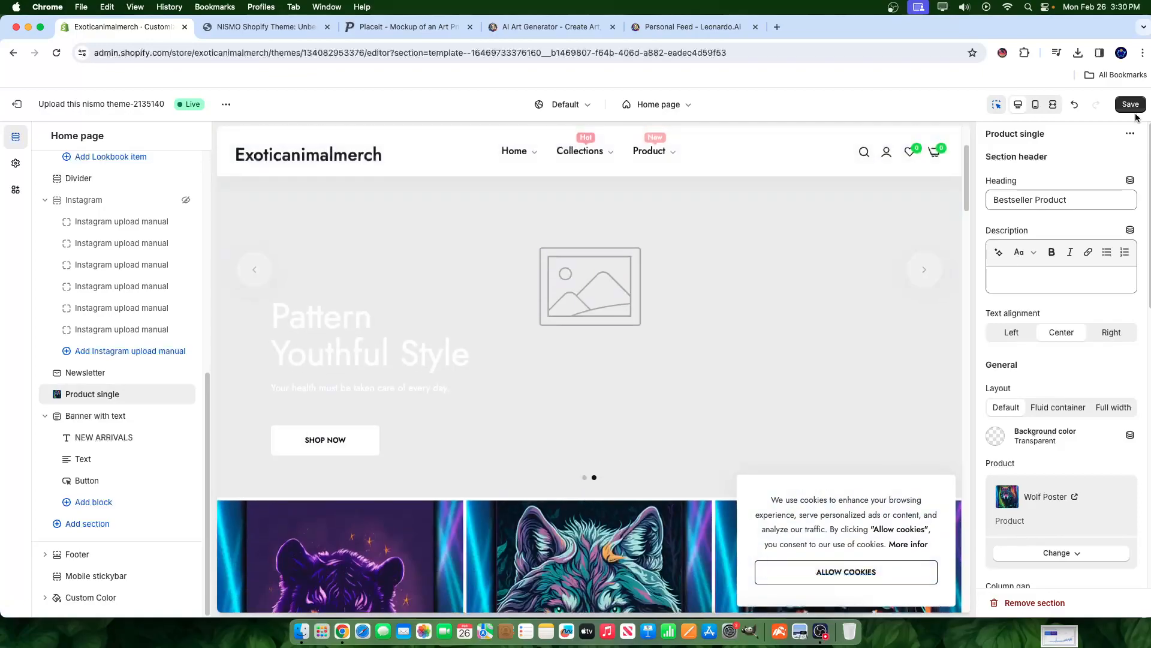
pyautogui.click(1134, 106)
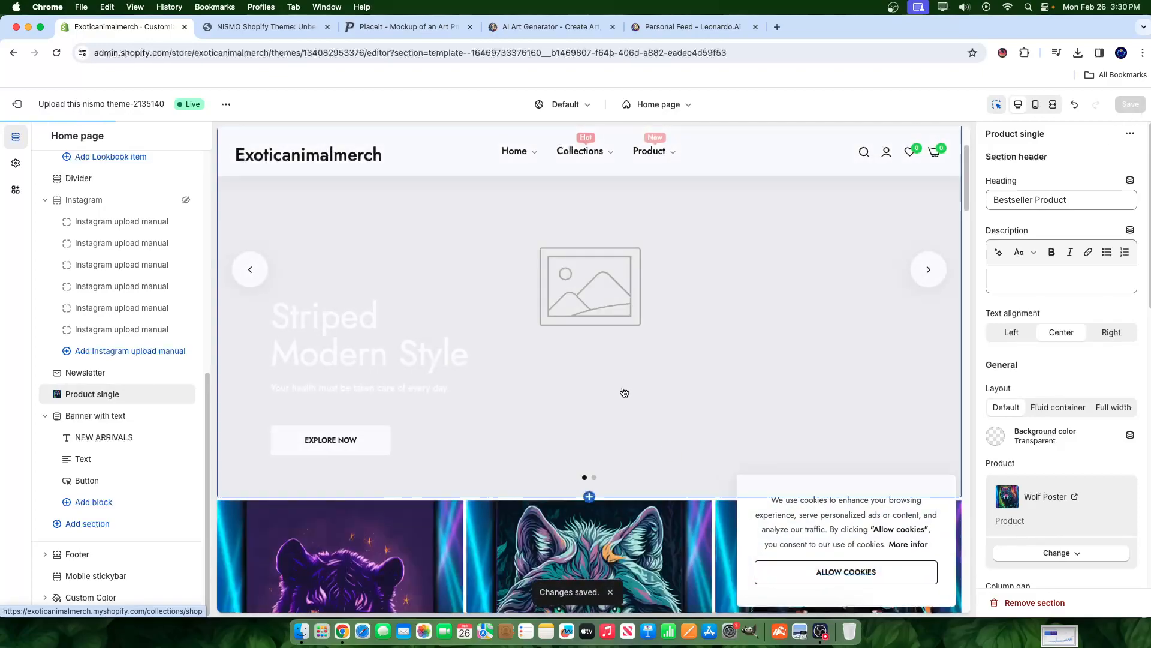
pyautogui.scroll(-5, 708, 456)
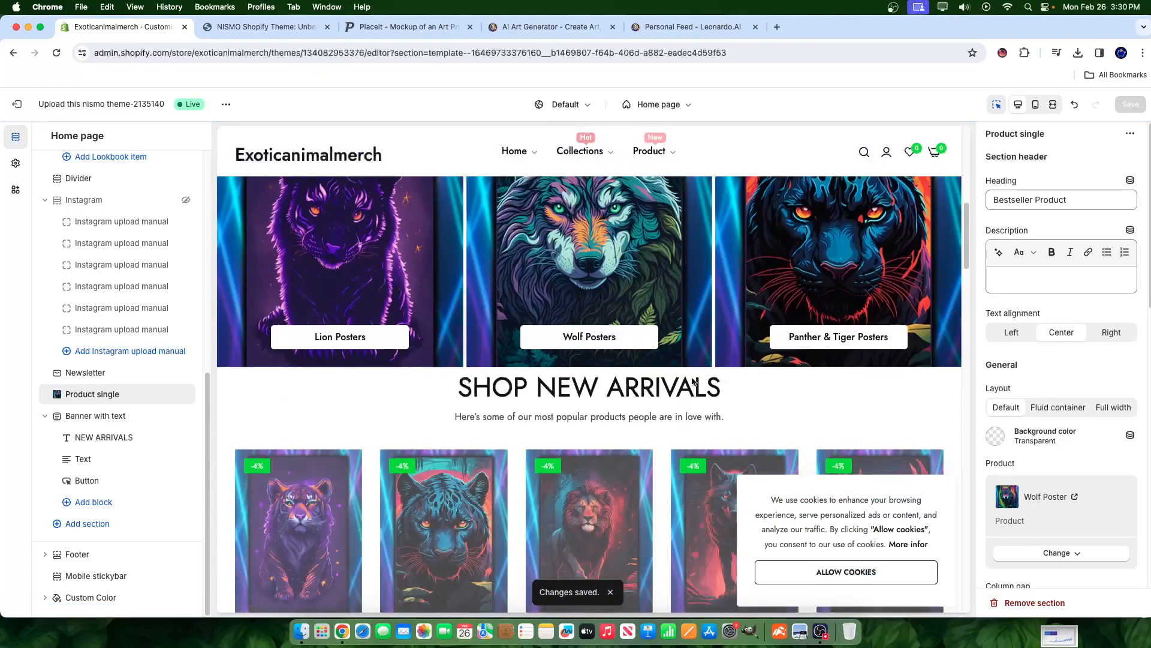
pyautogui.scroll(5, 708, 455)
pyautogui.scroll(-2, 698, 441)
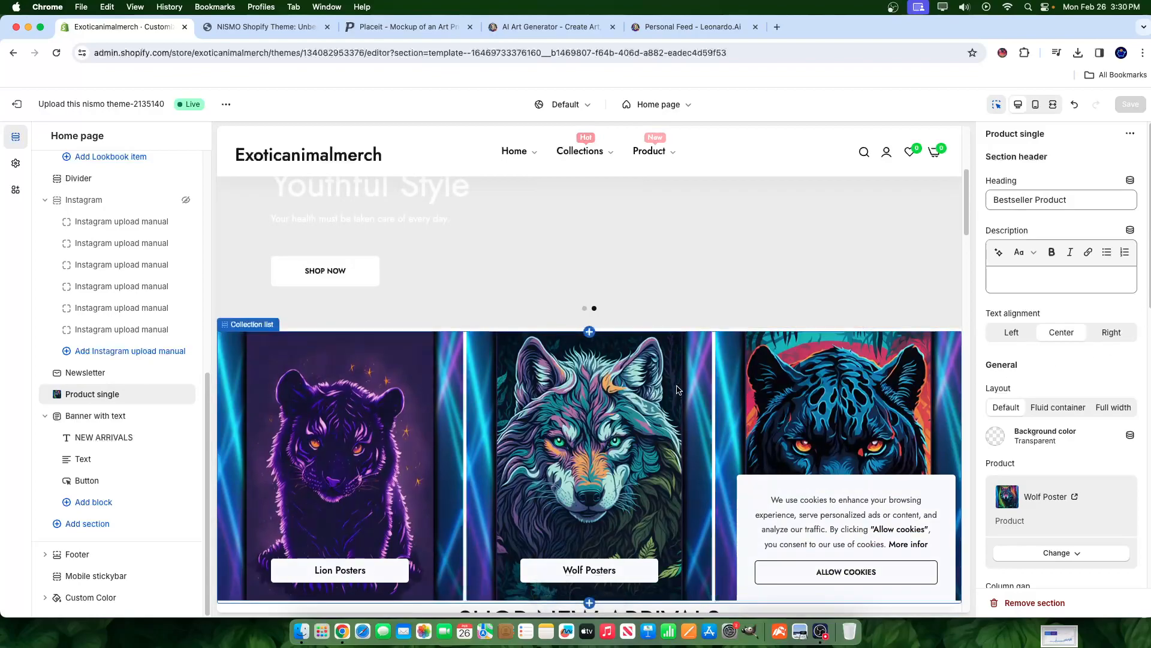
pyautogui.scroll(3, 666, 393)
pyautogui.scroll(-10, 656, 387)
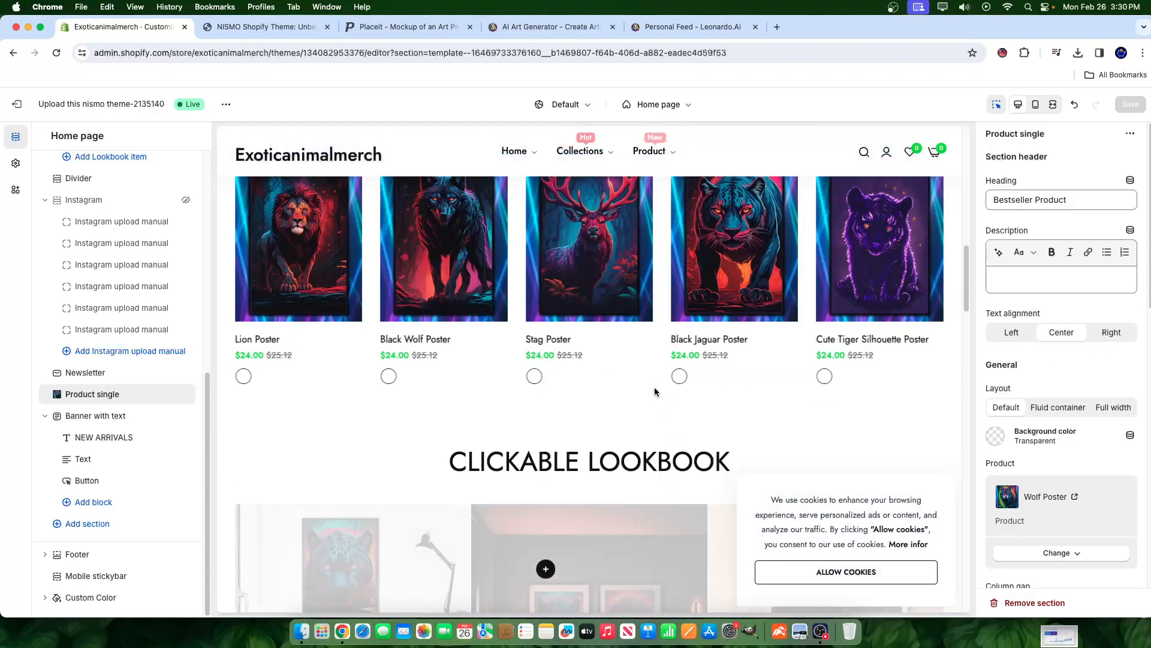
pyautogui.scroll(-5, 832, 346)
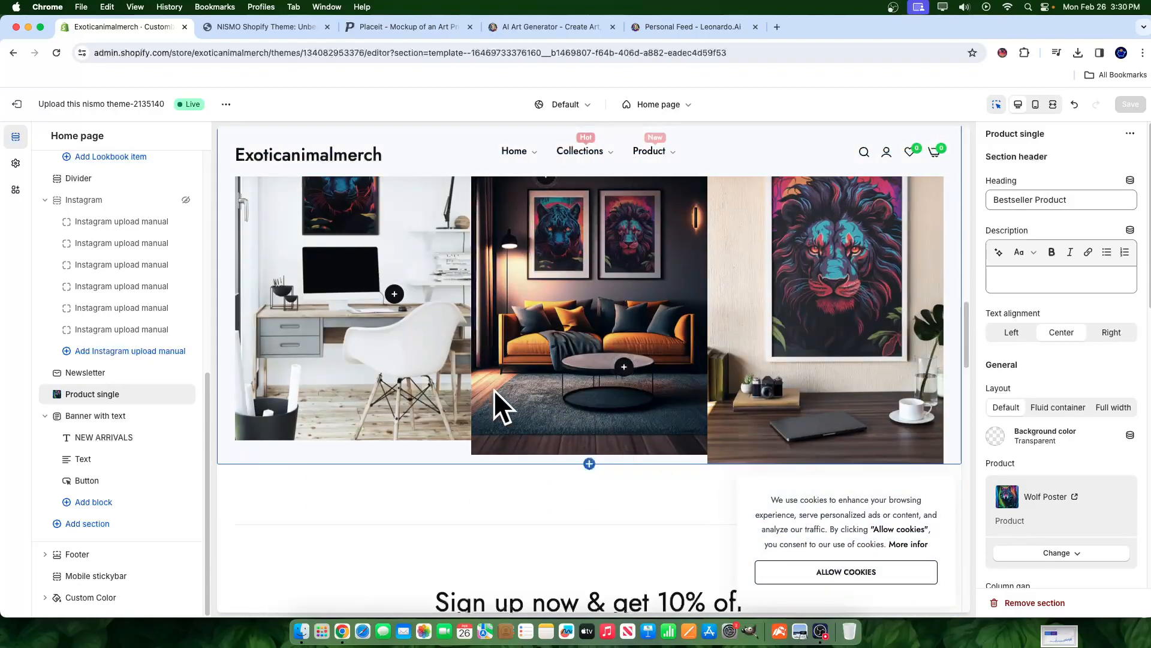
pyautogui.scroll(-10, 535, 395)
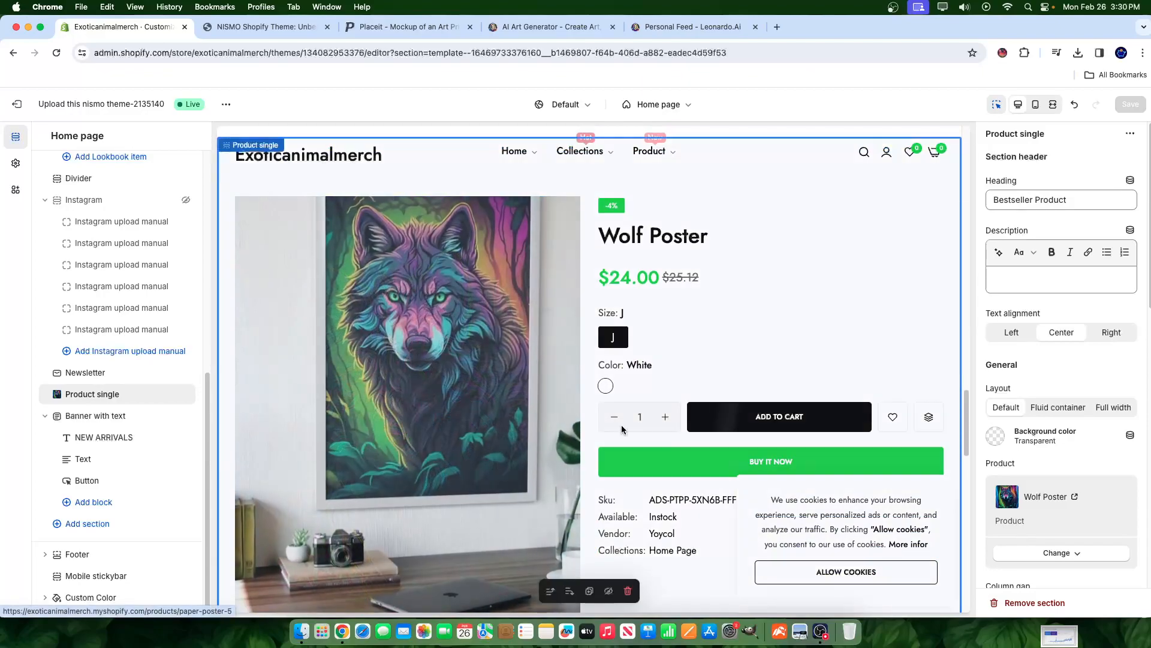
pyautogui.scroll(10, 603, 423)
pyautogui.scroll(4, 655, 437)
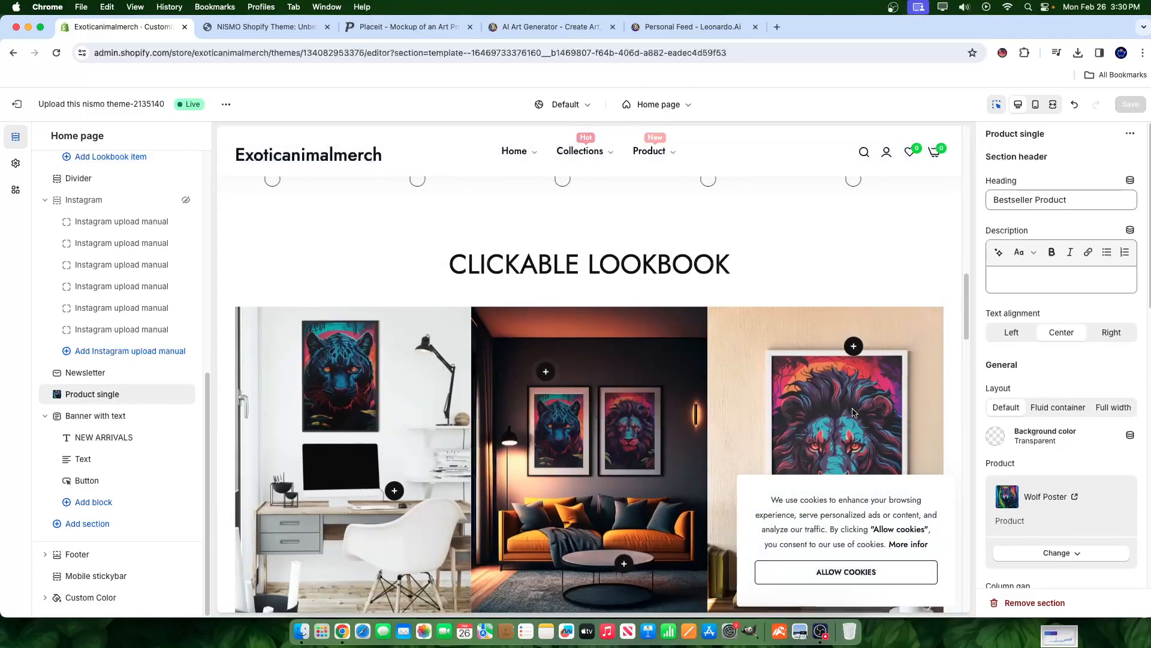
pyautogui.scroll(3, 580, 439)
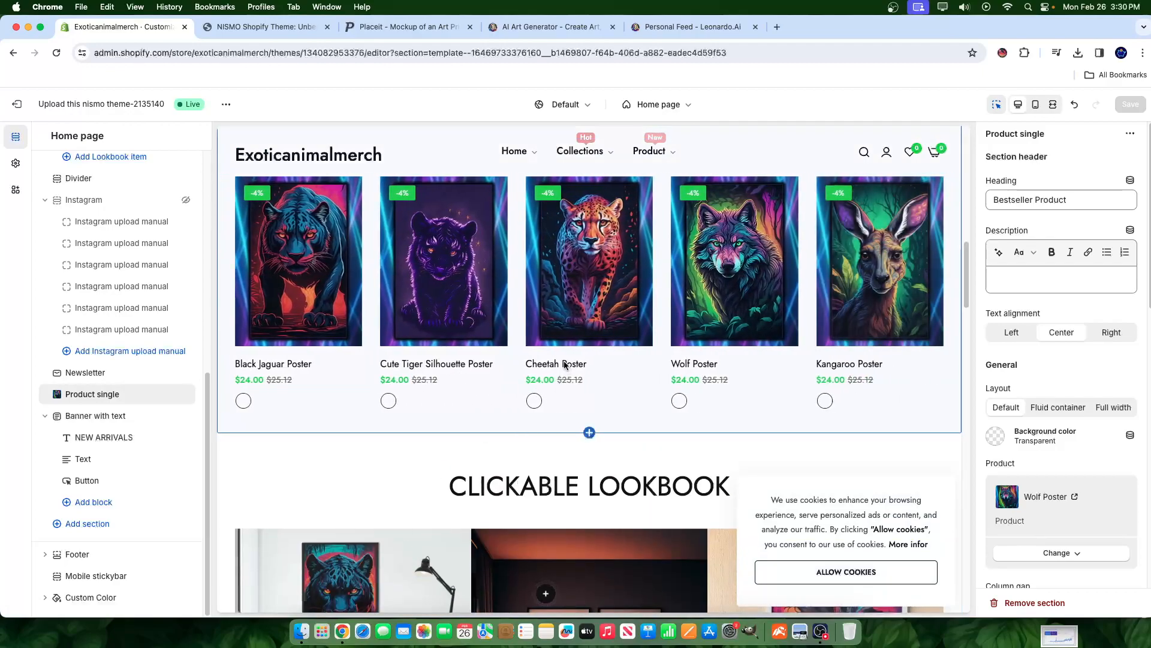
pyautogui.scroll(3, 518, 375)
pyautogui.scroll(5, 517, 370)
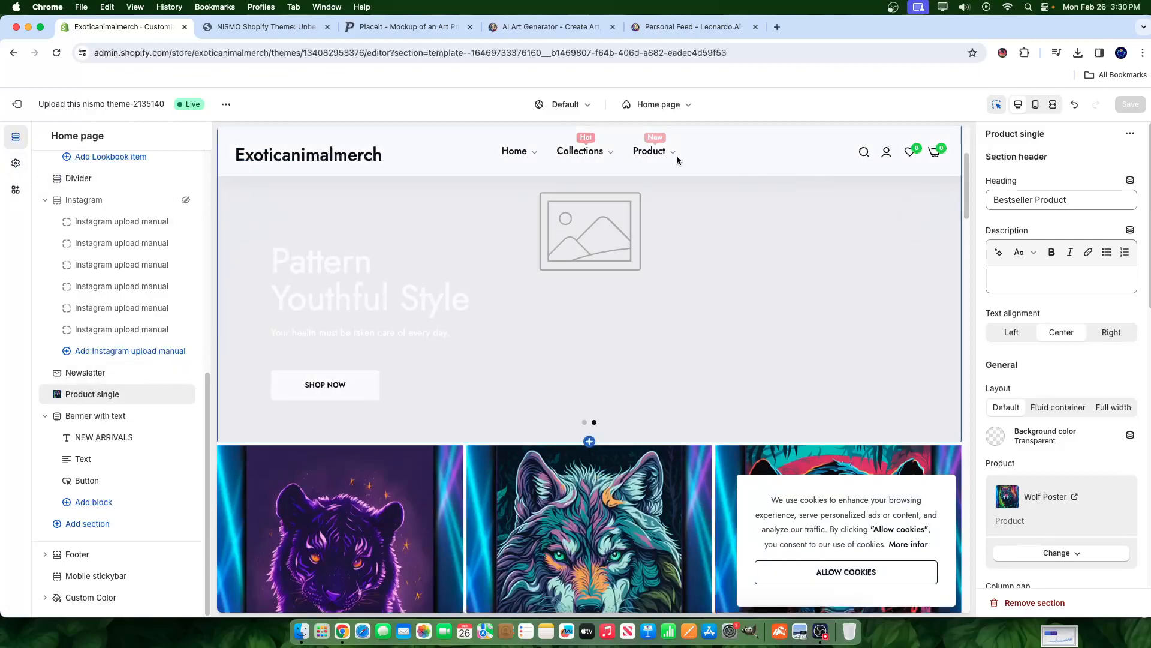
# - Select the Collections header menu item and preview the All Collections page
pyautogui.click(612, 152)
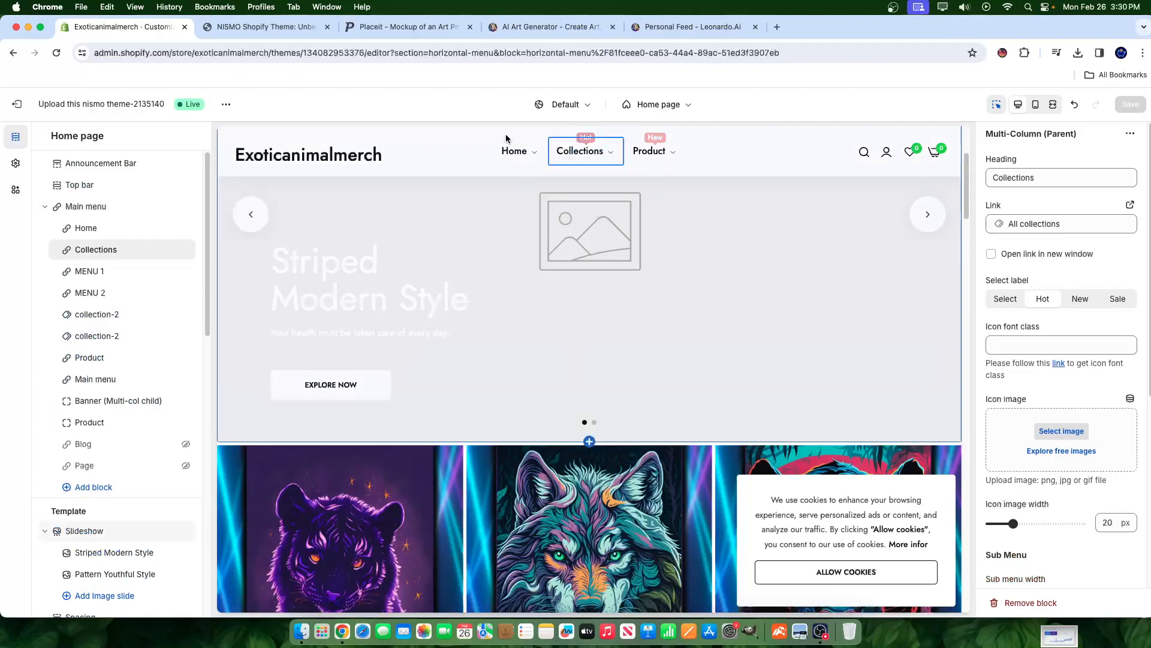
pyautogui.click(527, 154)
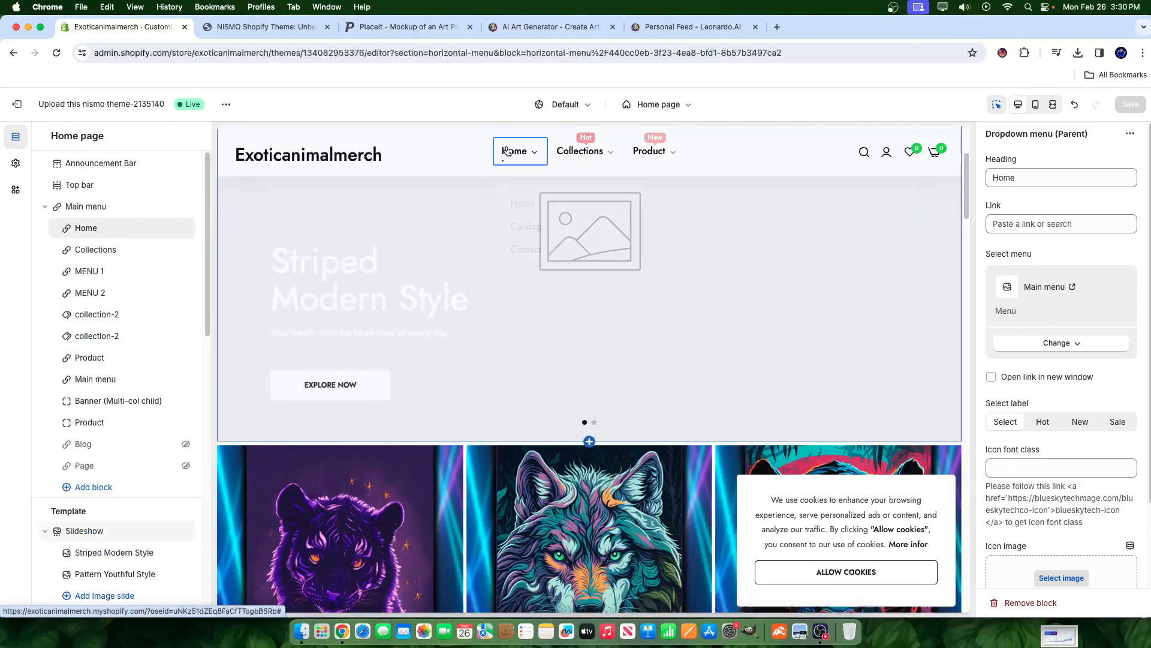
pyautogui.moveTo(506, 151)
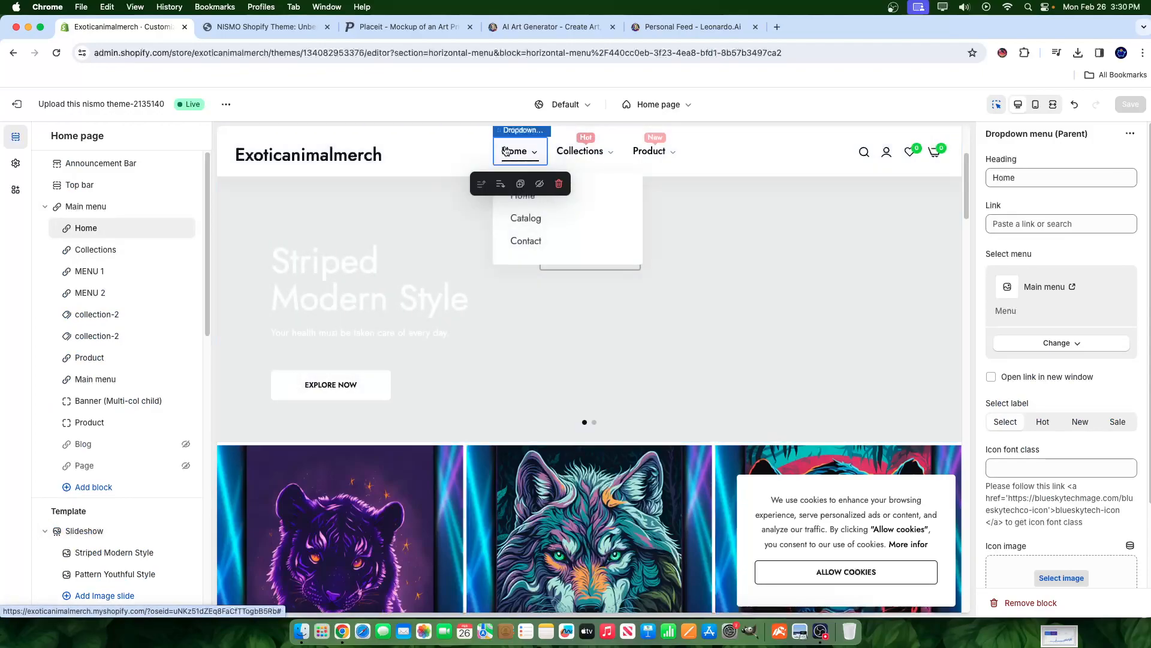
pyautogui.click(595, 151)
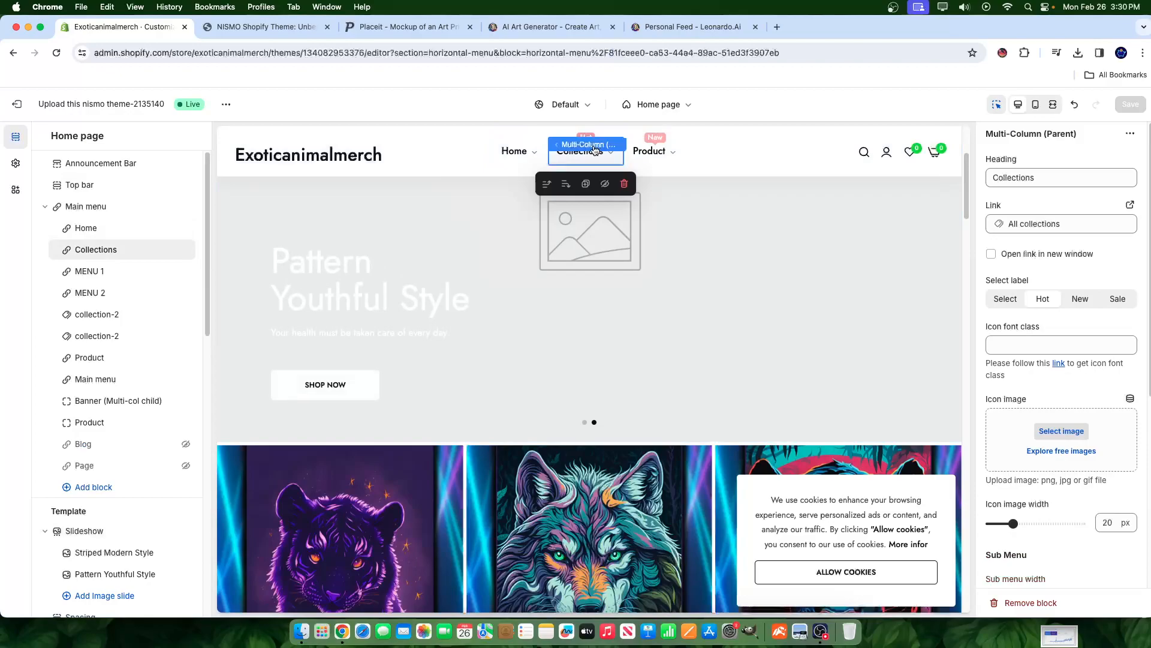
pyautogui.moveTo(605, 154)
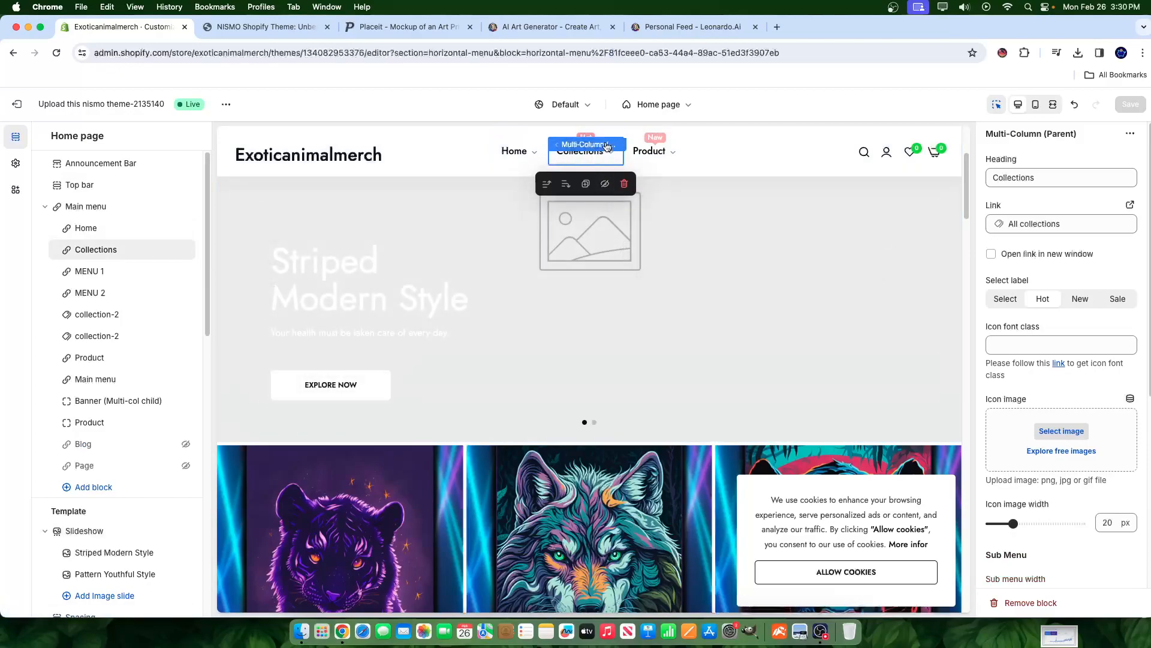
pyautogui.click(597, 152)
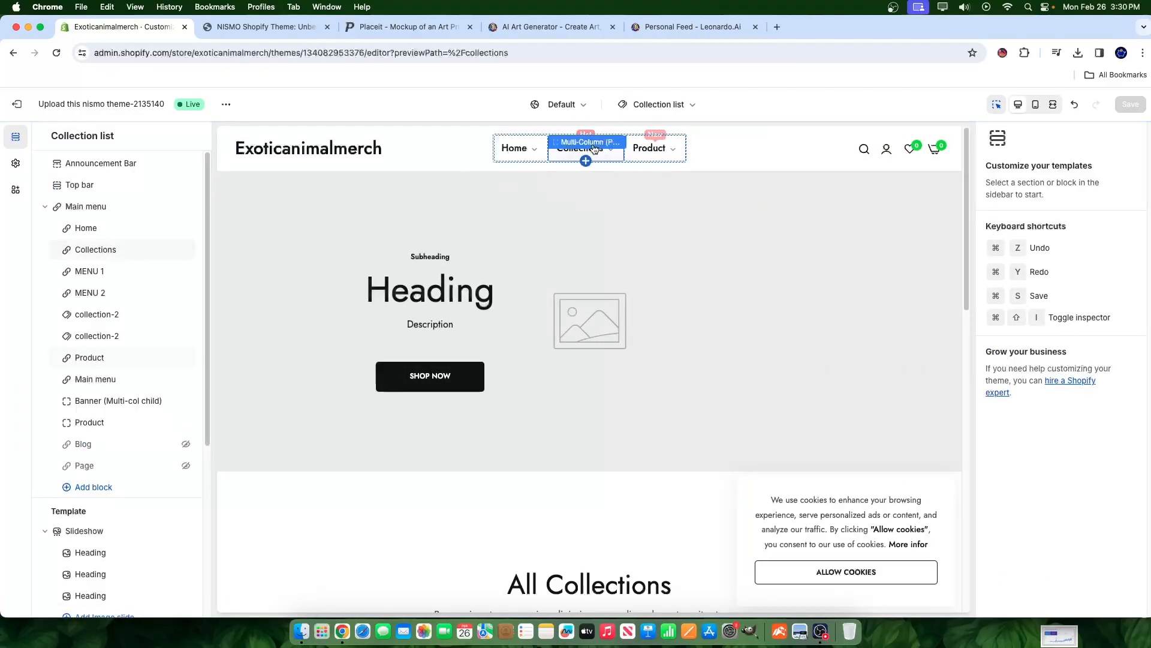
pyautogui.click(595, 149)
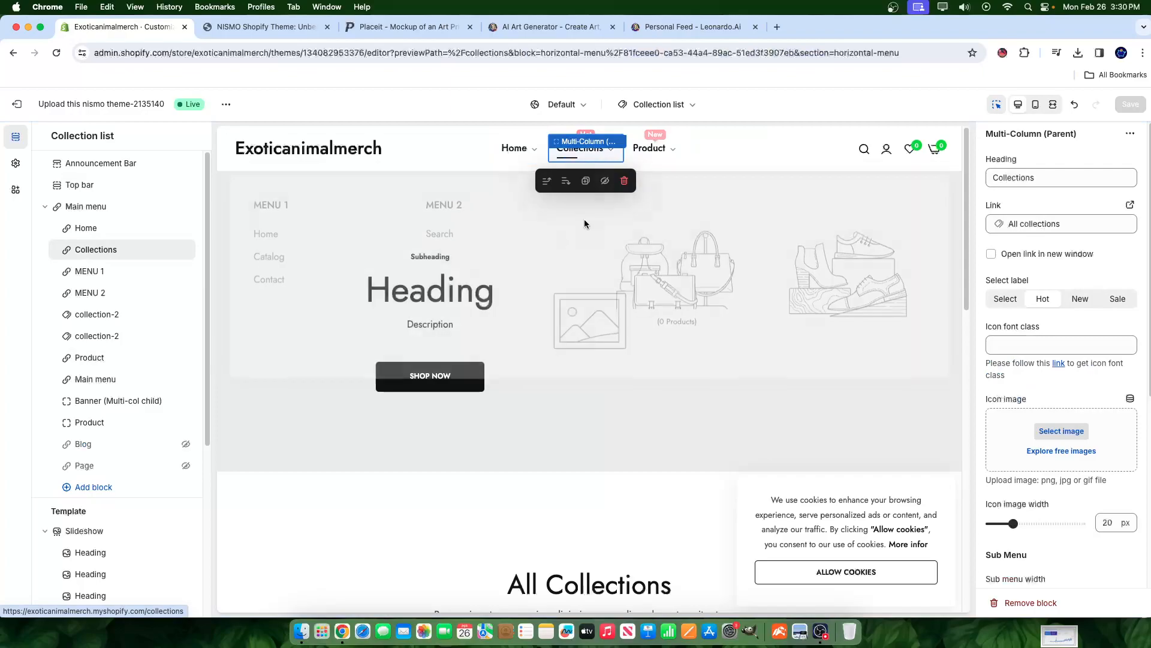
pyautogui.moveTo(570, 157)
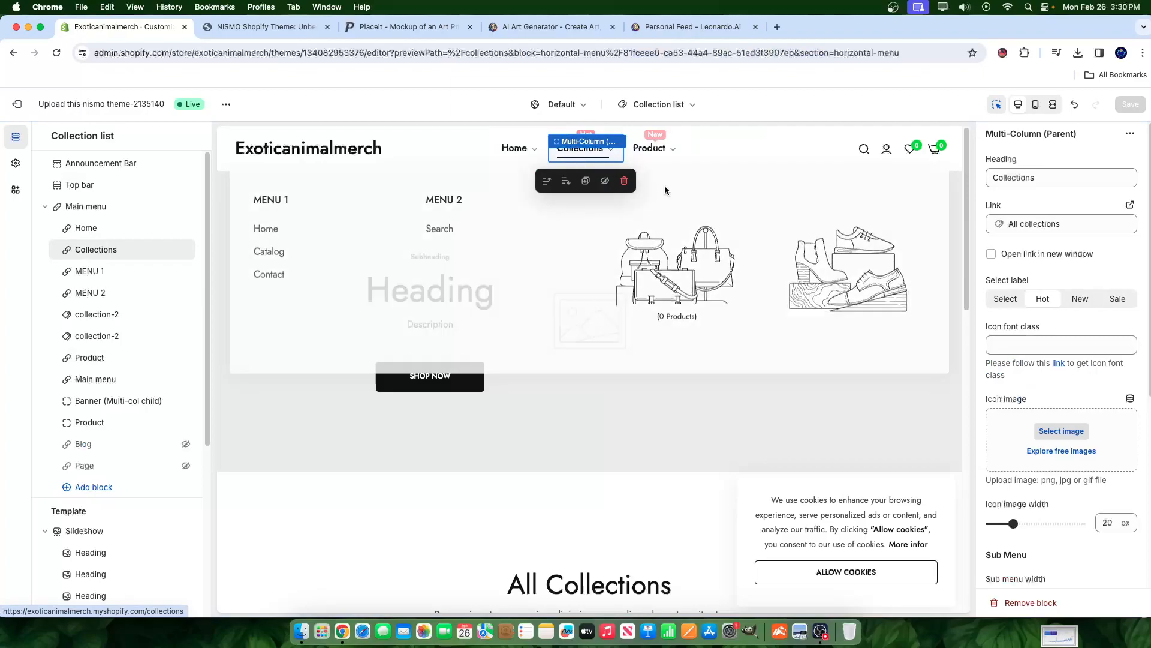
pyautogui.click(1061, 431)
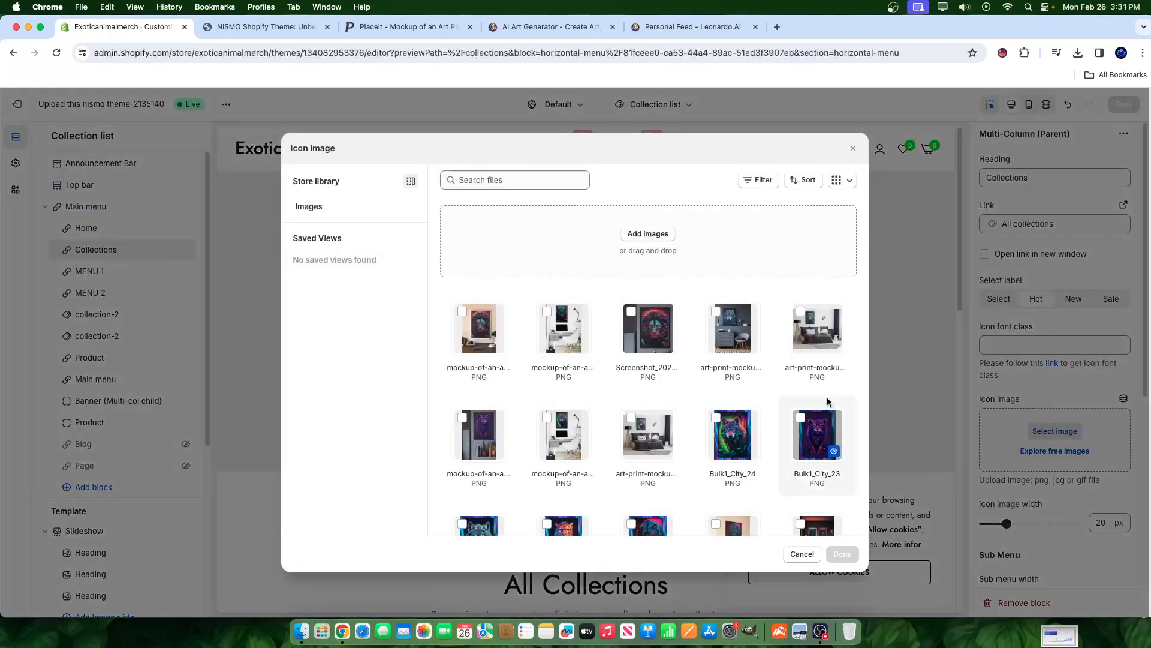
pyautogui.click(637, 354)
pyautogui.click(839, 553)
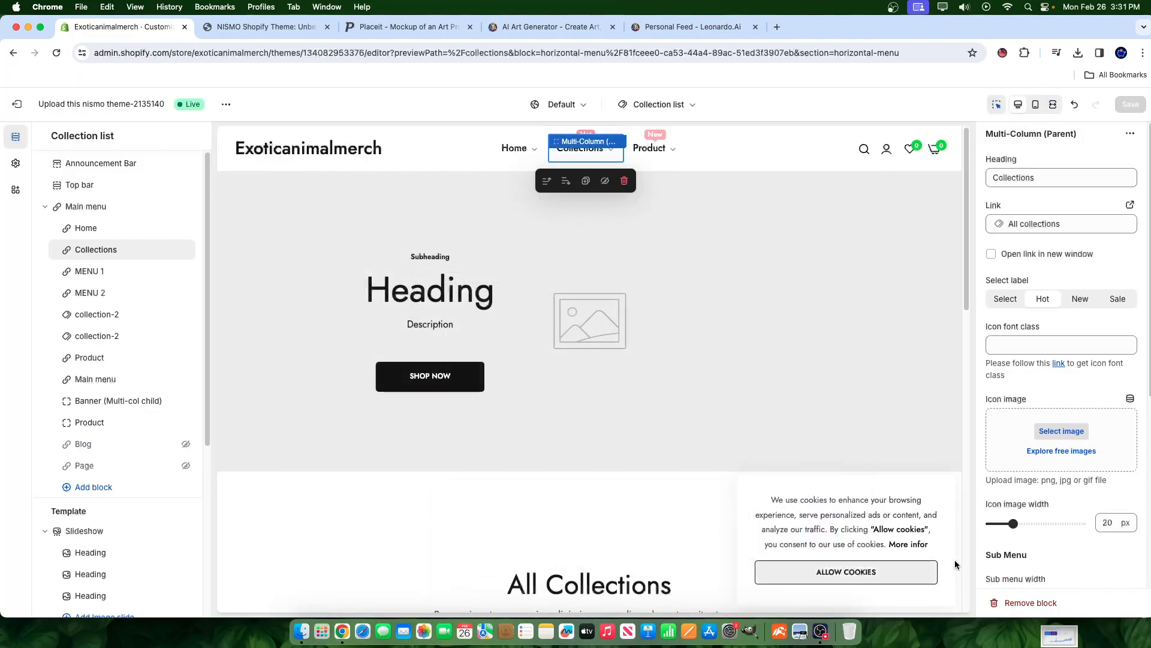
pyautogui.moveTo(604, 147)
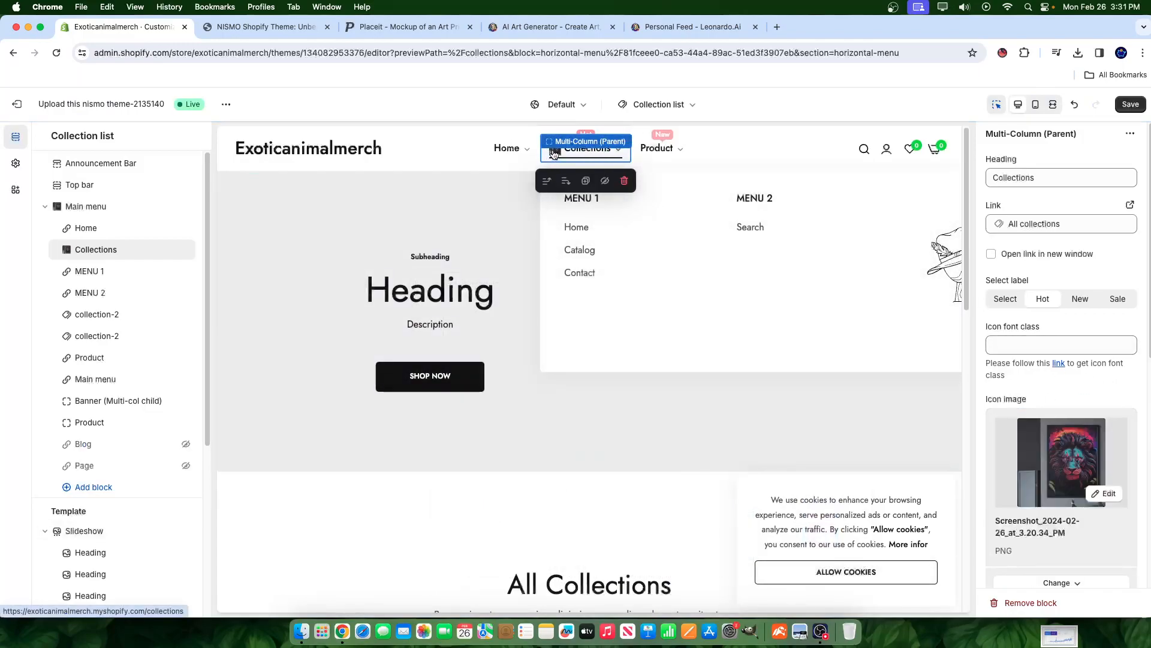
pyautogui.scroll(-1, 1061, 544)
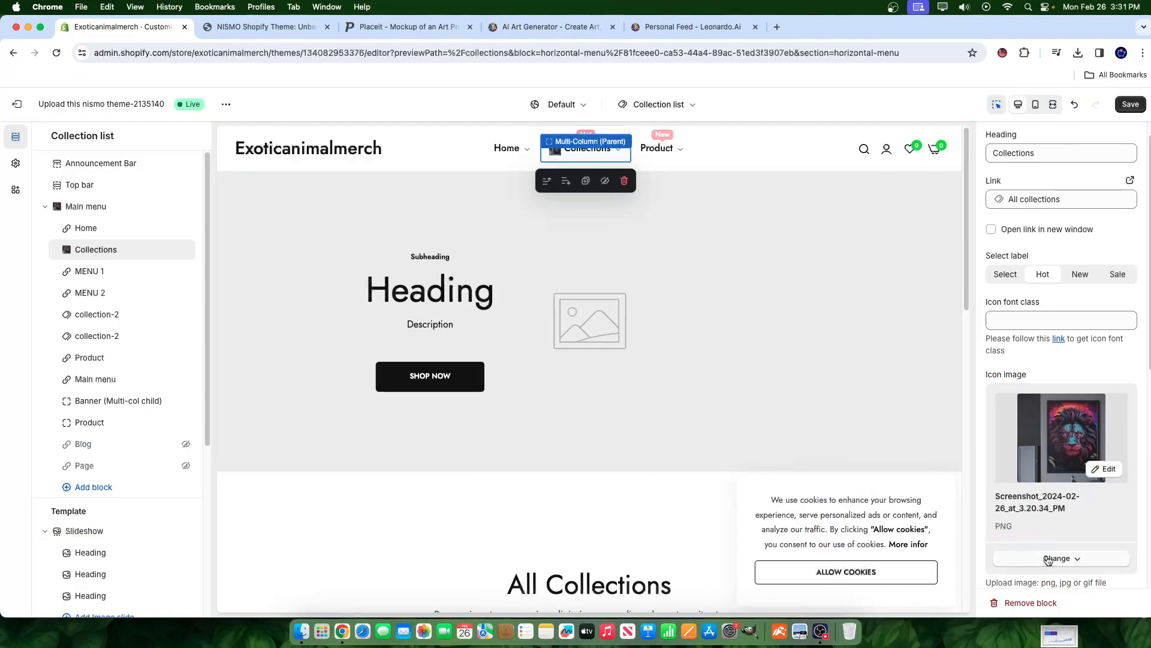
pyautogui.scroll(-1, 1048, 560)
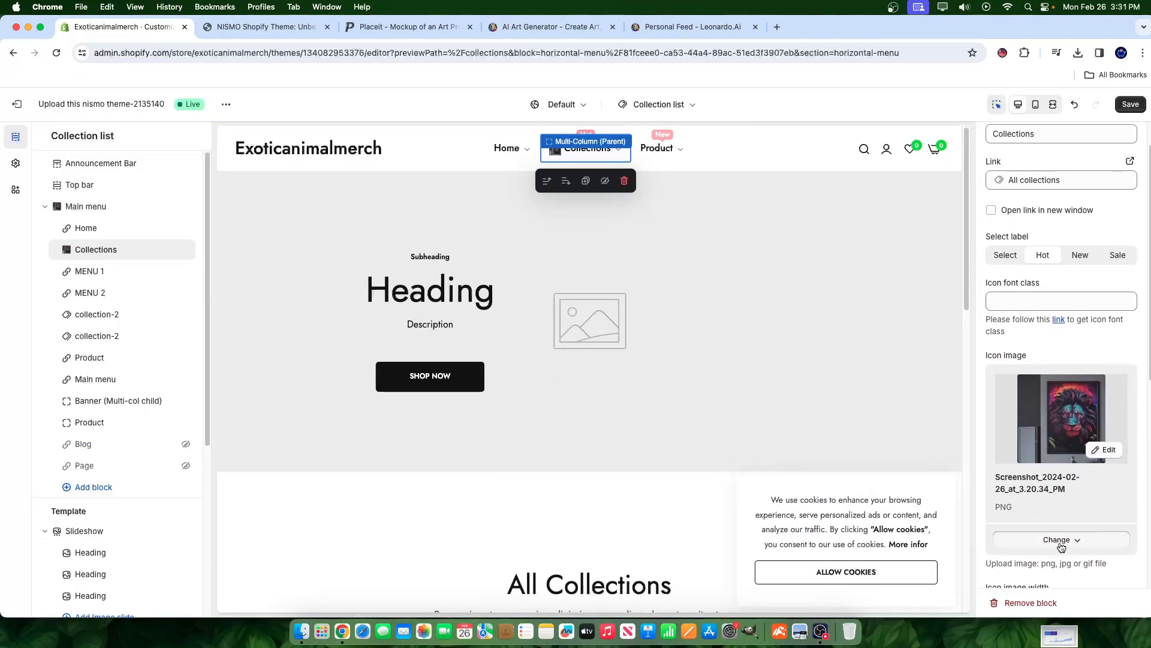
pyautogui.click(1061, 540)
pyautogui.click(1051, 513)
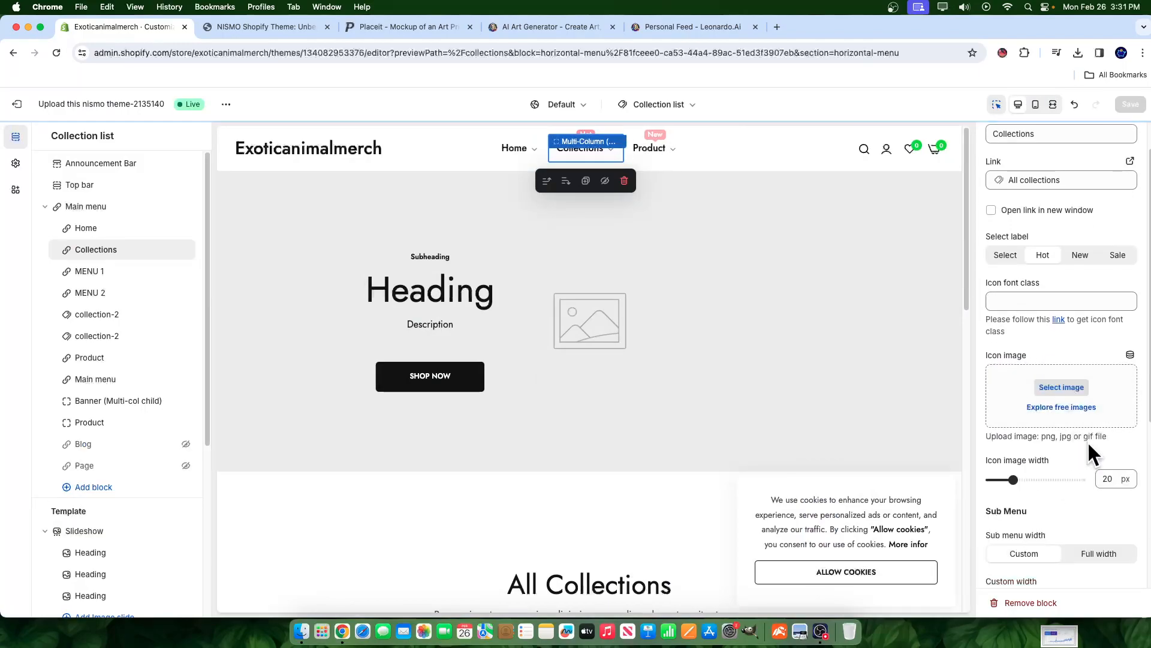
pyautogui.scroll(-5, 1088, 446)
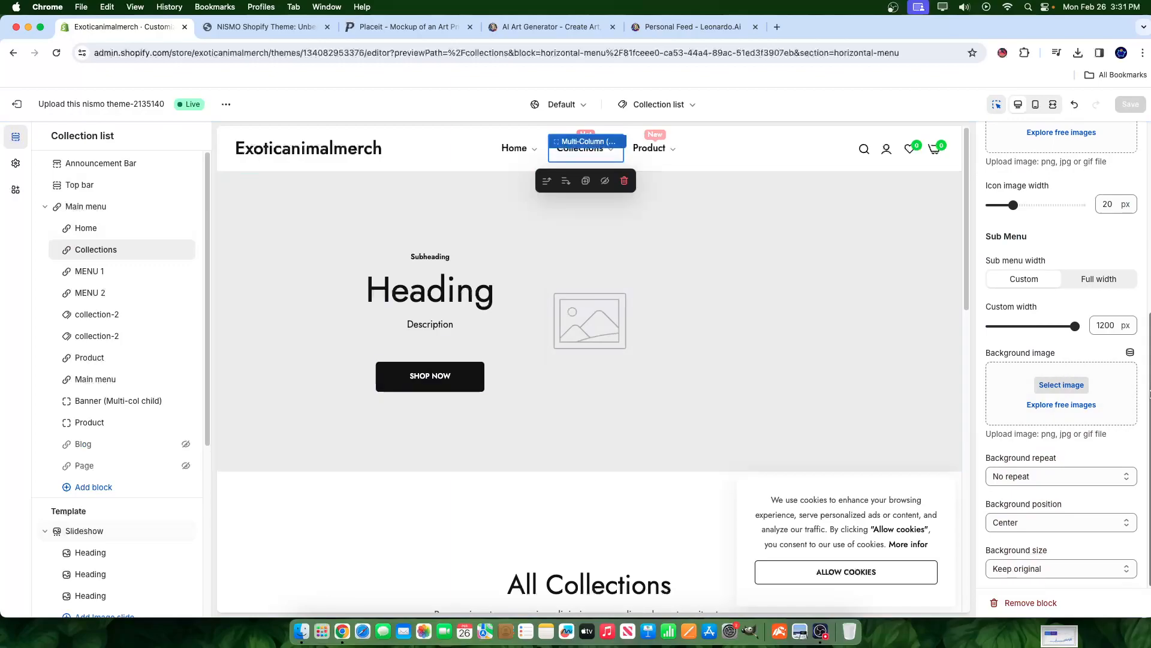
# - Set the sub menu background to the bedroom art-print mockup image
pyautogui.click(1061, 389)
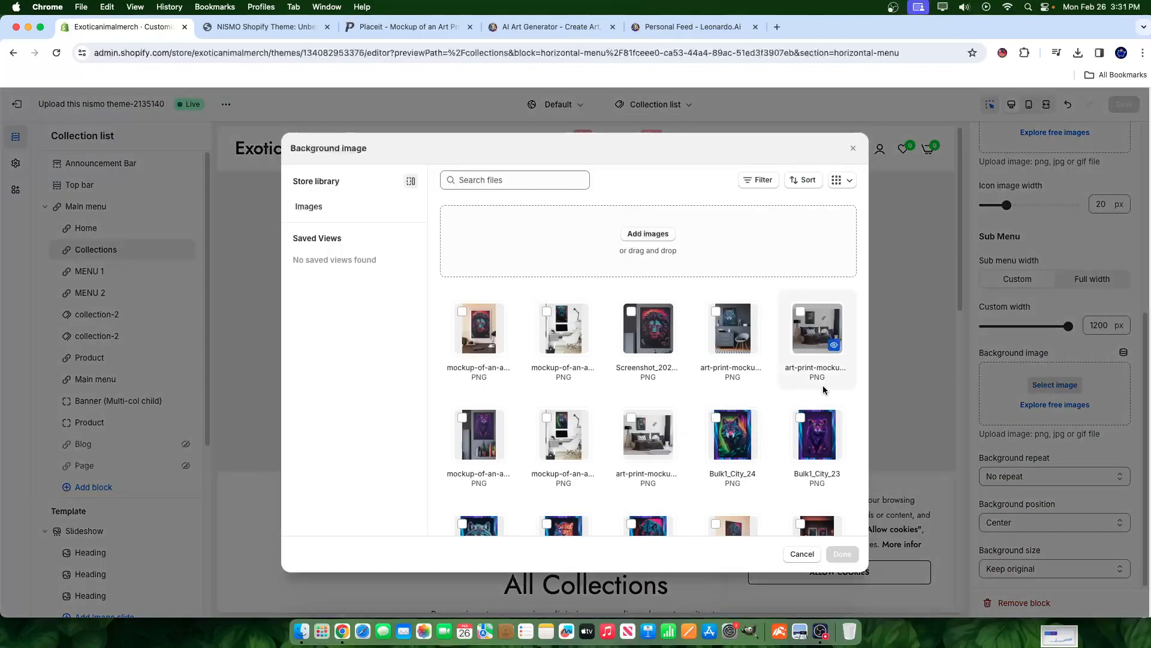
pyautogui.click(804, 338)
pyautogui.click(838, 553)
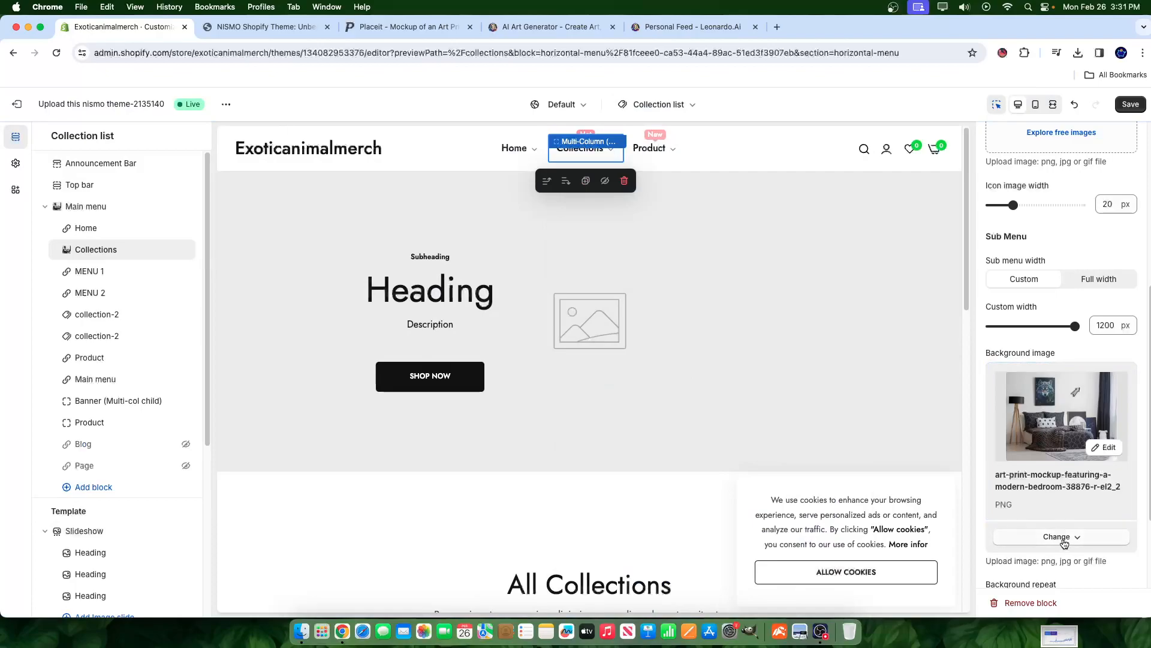
# - Remove the sub menu's background image so it has no picture
pyautogui.scroll(-3, 1062, 549)
pyautogui.scroll(-1, 1046, 523)
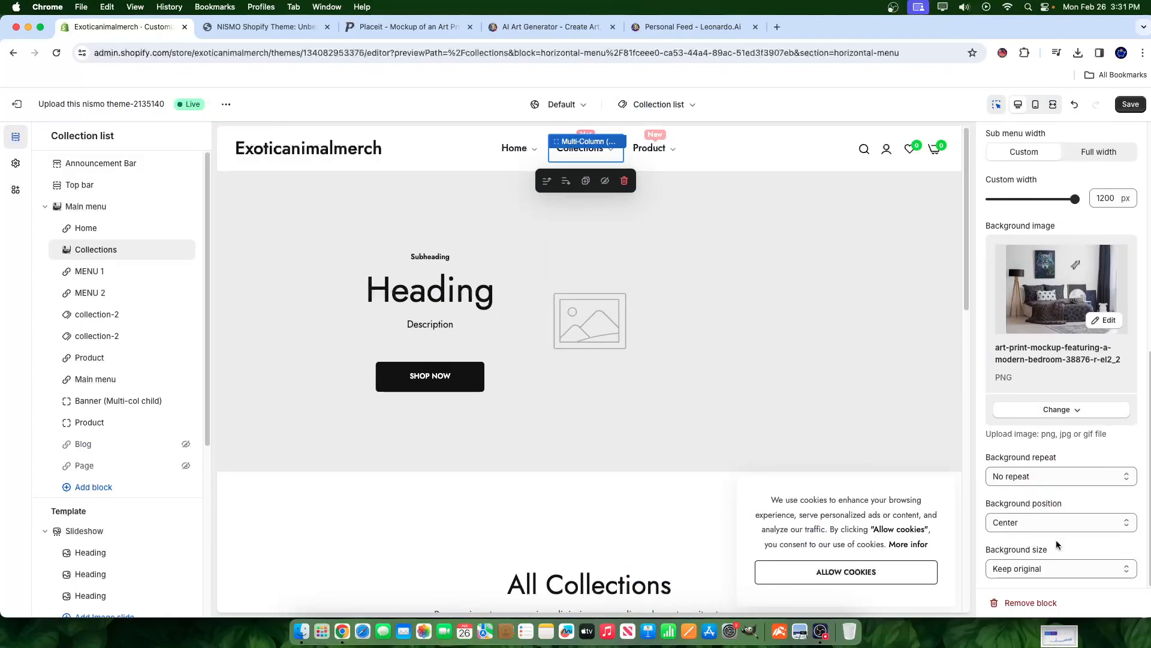
pyautogui.scroll(6, 1055, 540)
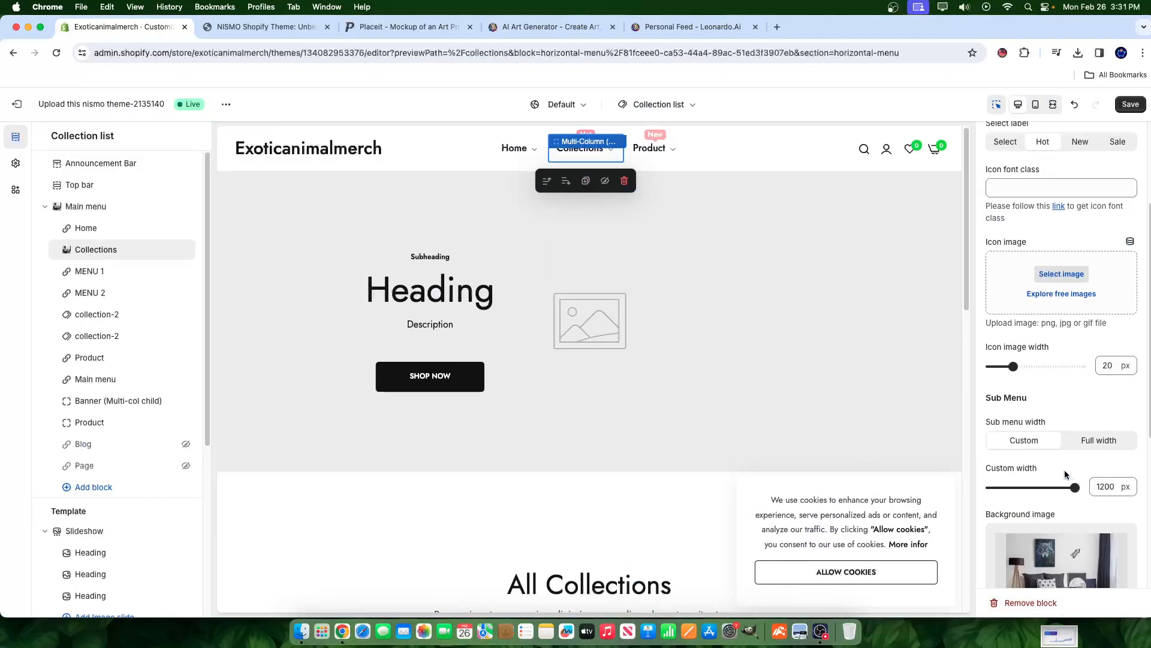
pyautogui.scroll(3, 1071, 466)
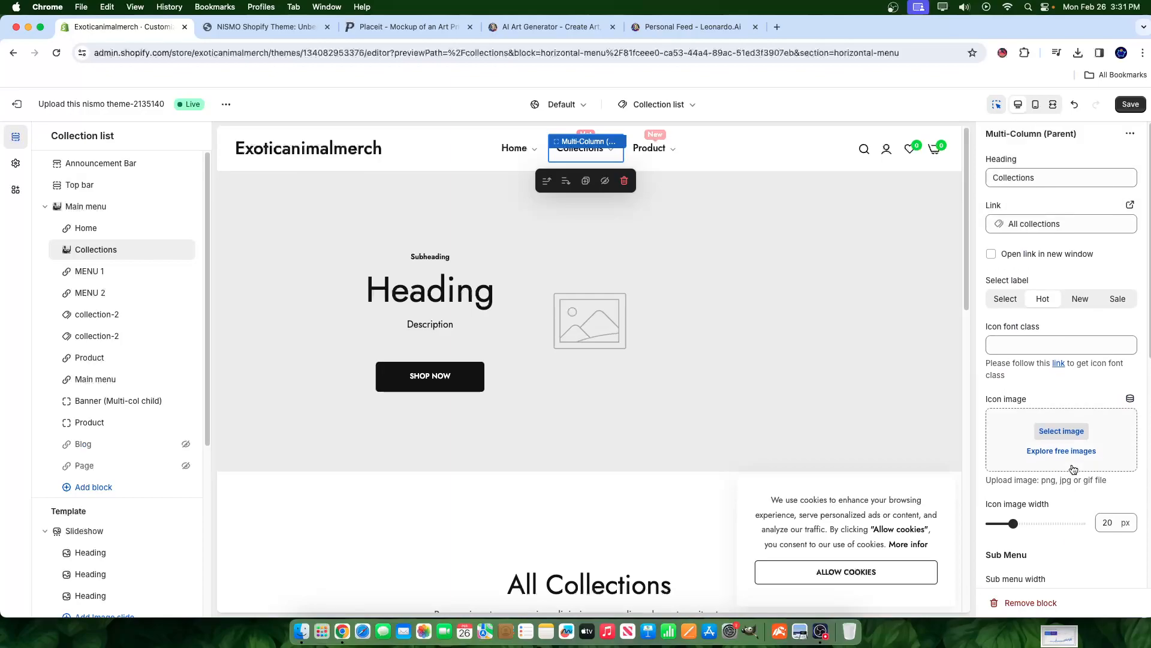
pyautogui.scroll(-5, 1071, 499)
pyautogui.scroll(-4, 1037, 561)
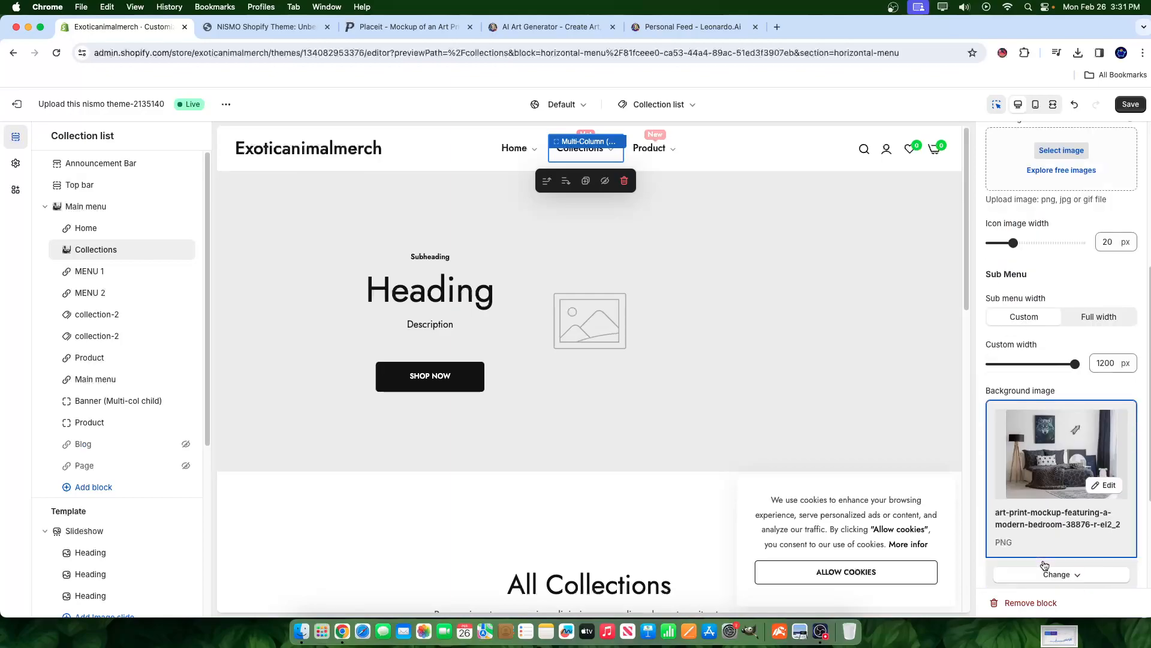
pyautogui.click(1055, 410)
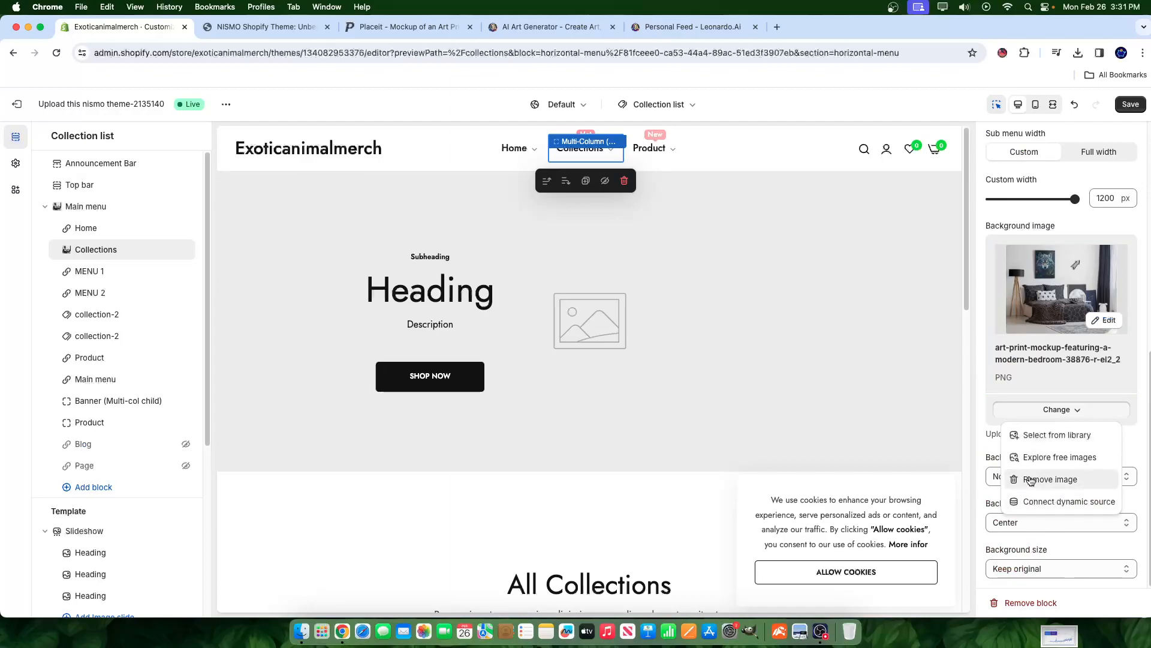
pyautogui.click(1027, 490)
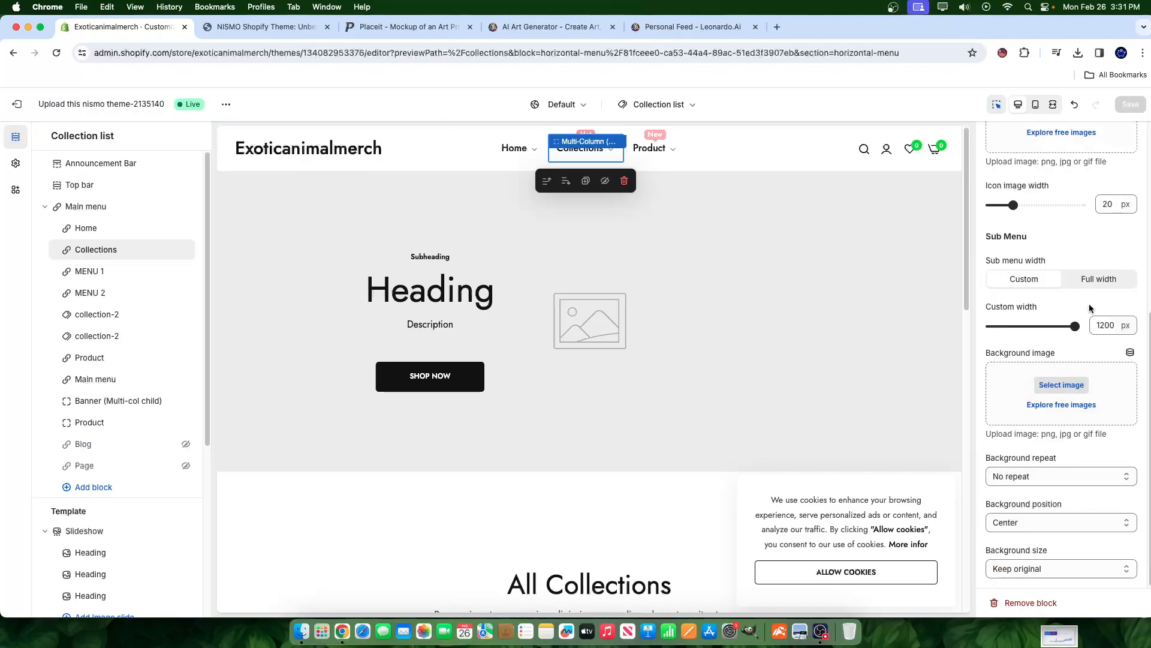
pyautogui.scroll(5, 1085, 319)
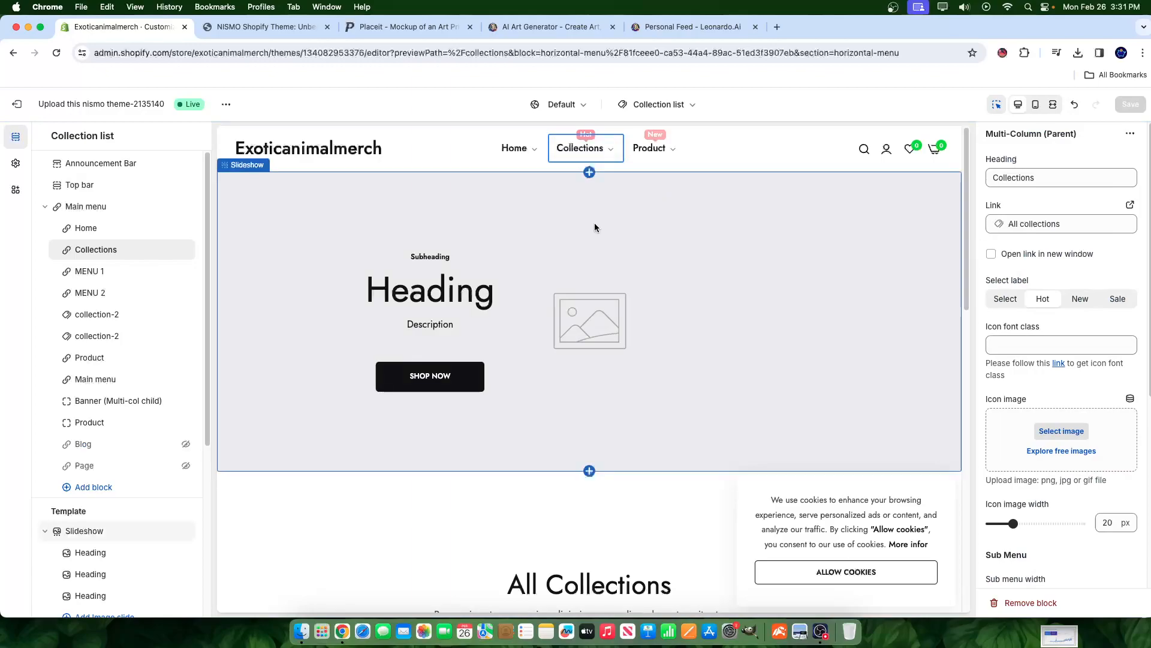
pyautogui.moveTo(611, 155)
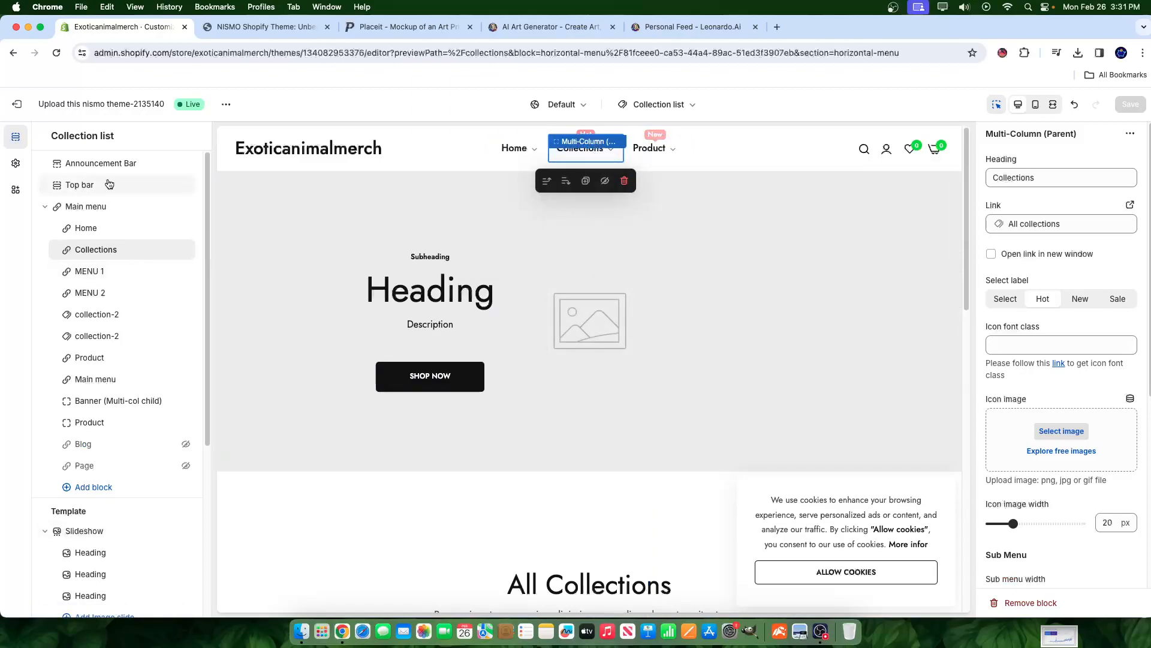
# - Leave the editor and review the Main menu's items under Navigation
pyautogui.click(17, 104)
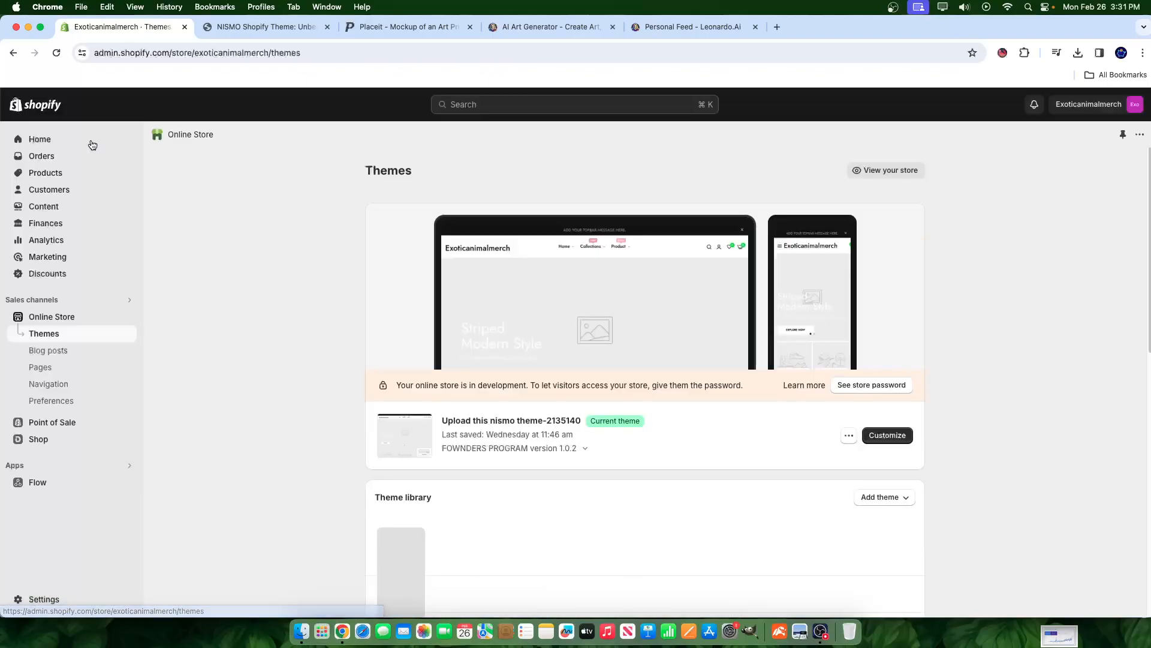
pyautogui.click(50, 384)
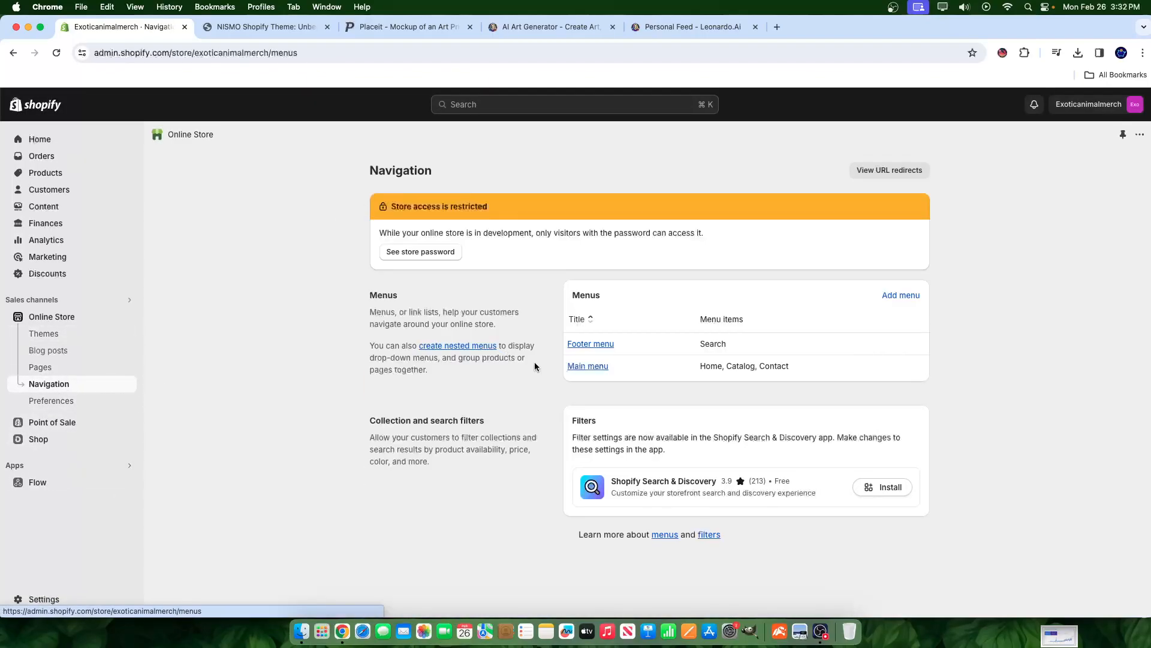
pyautogui.click(590, 365)
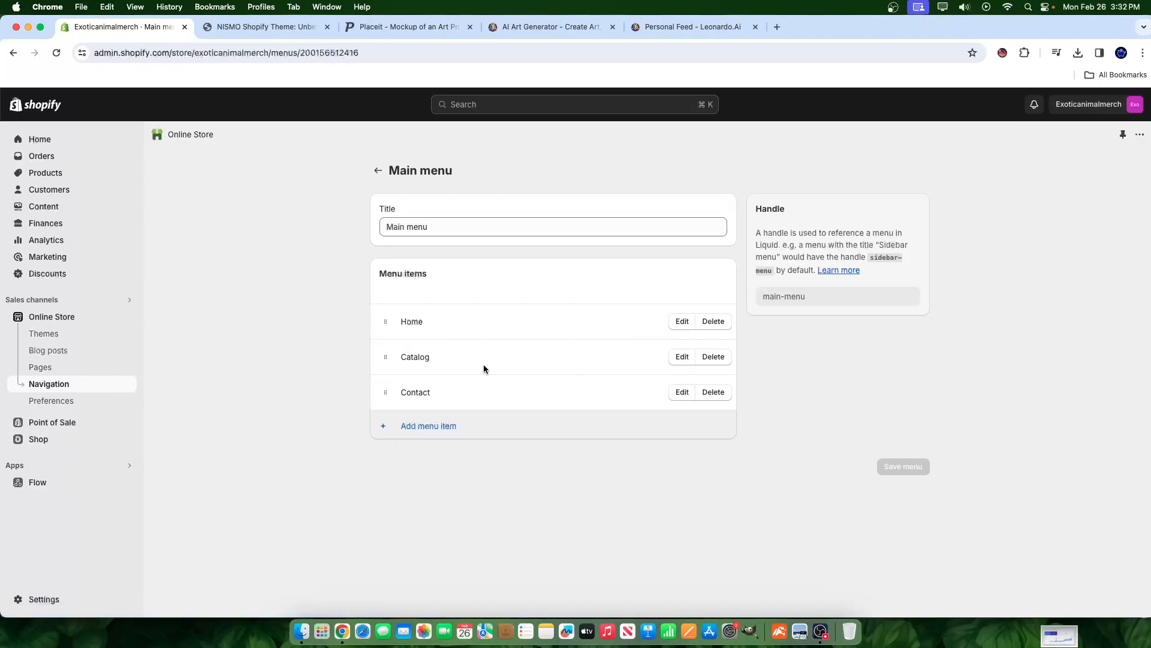
pyautogui.click(378, 170)
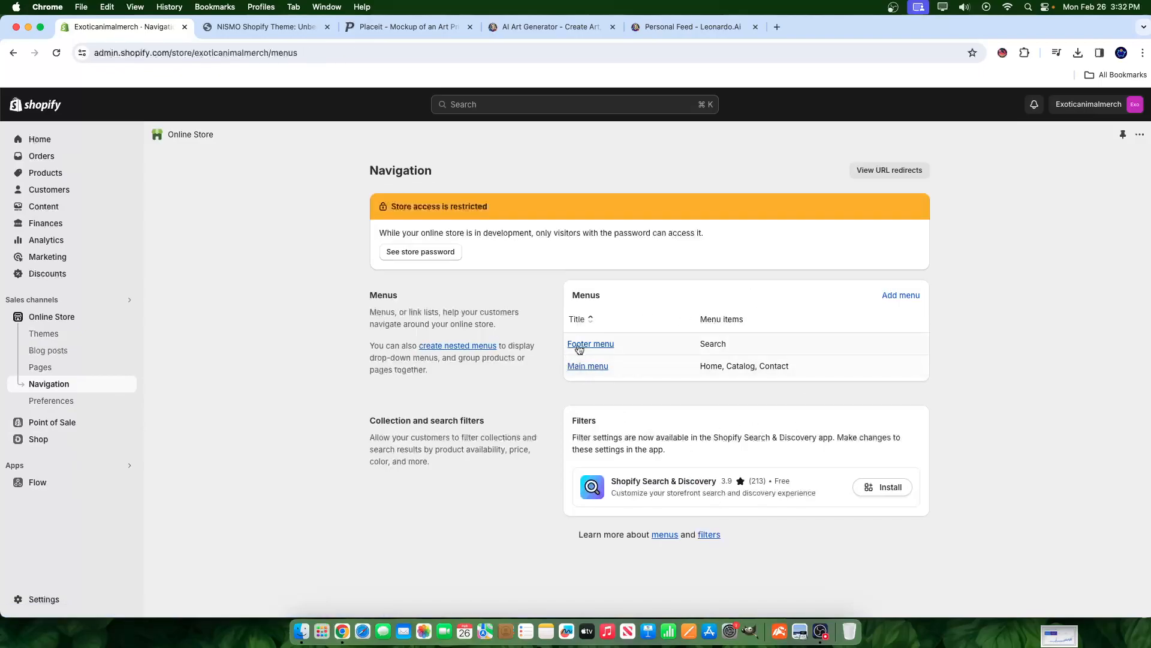
# - Create a new menu titled 'Collections' and save it
pyautogui.click(909, 296)
pyautogui.click(464, 230)
pyautogui.write('Collections')
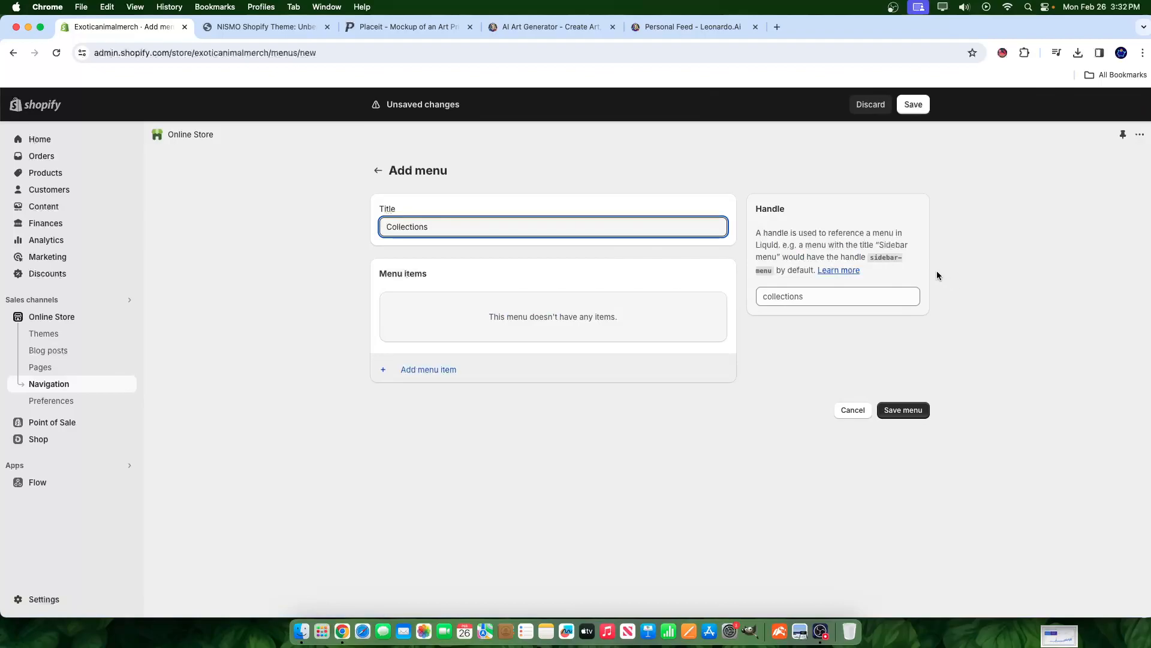
pyautogui.click(906, 410)
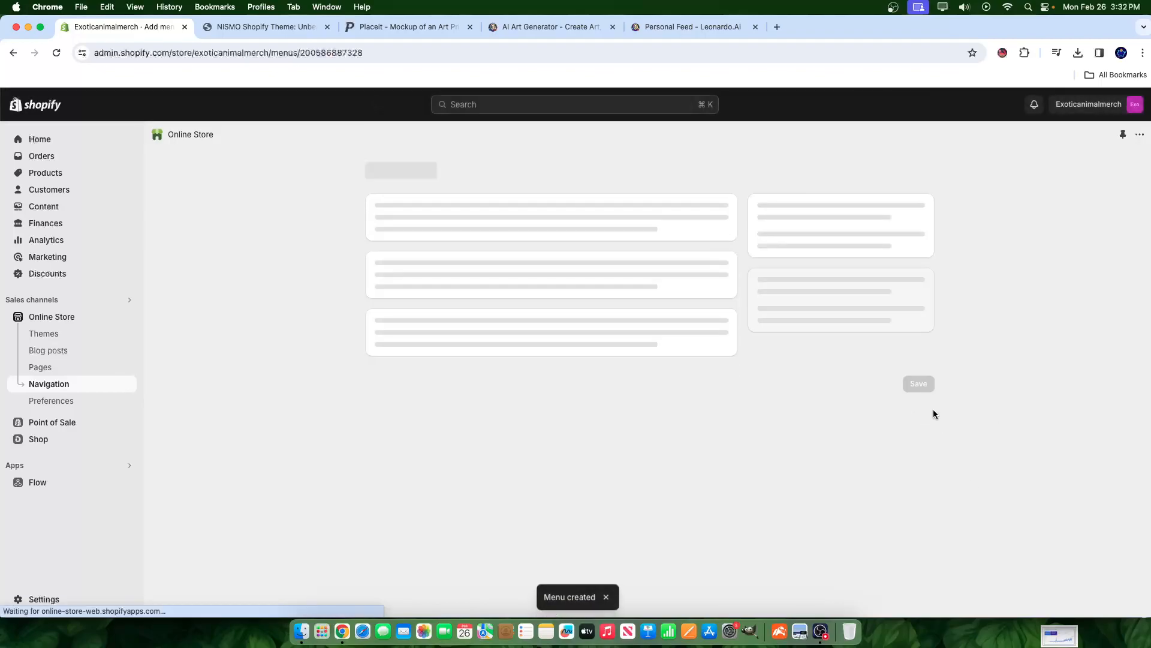
pyautogui.click(459, 364)
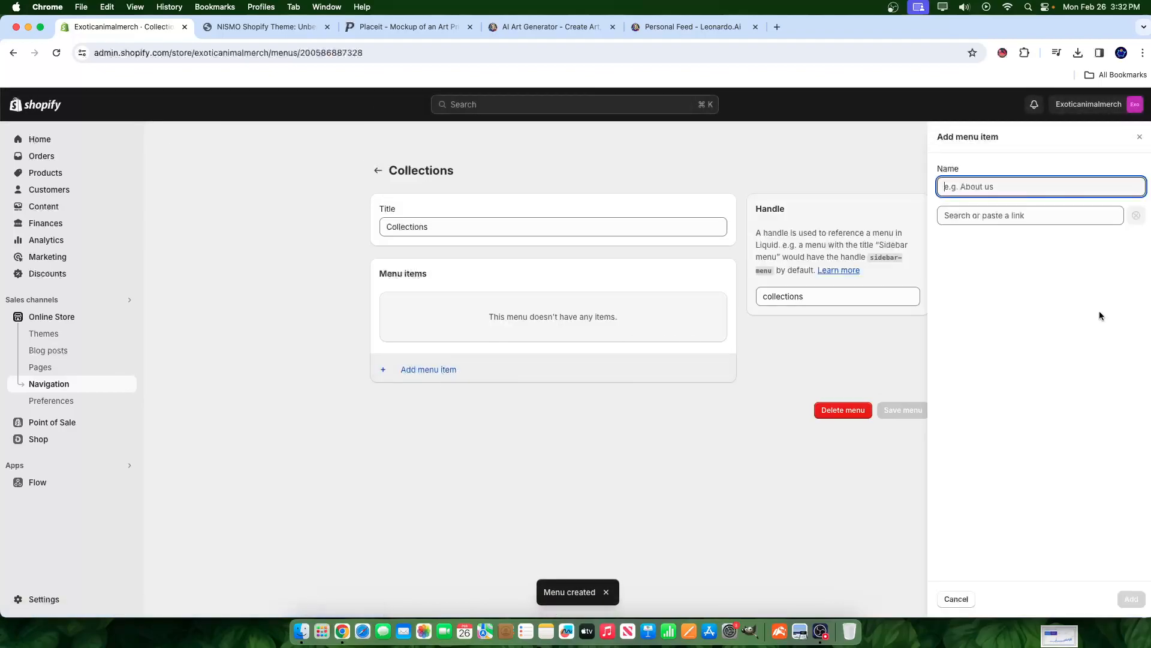
# - Add menu items SHOP ALL (linked to All collections) and Lion Posters
pyautogui.click(959, 215)
pyautogui.click(983, 287)
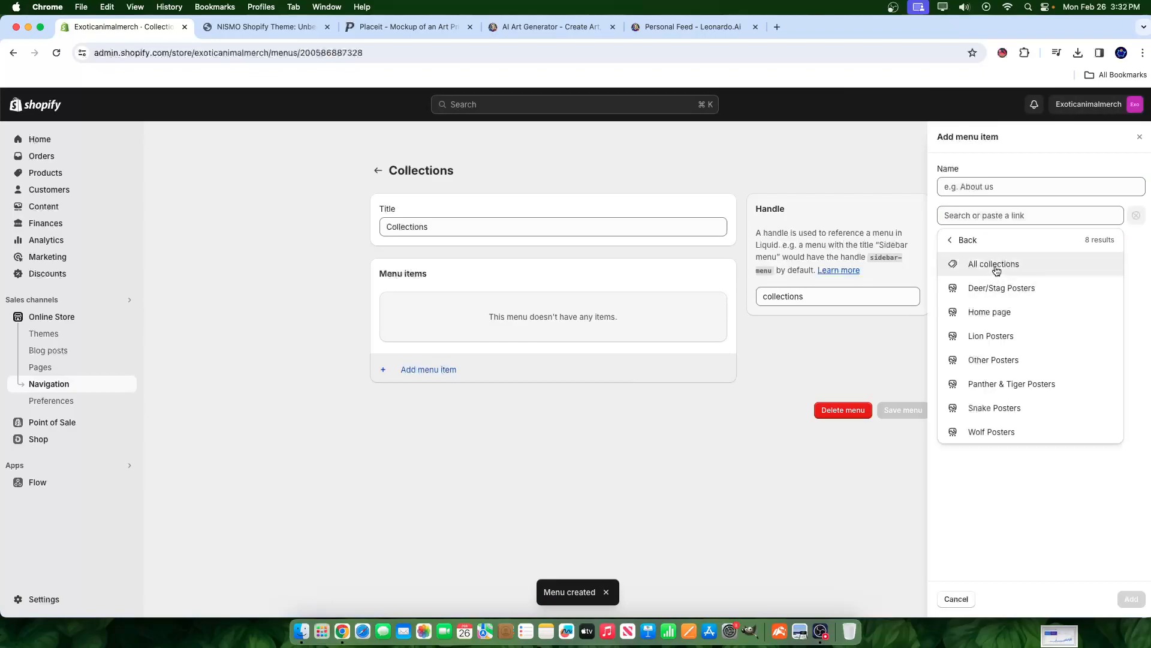
pyautogui.click(995, 266)
pyautogui.write('SHOP ALL')
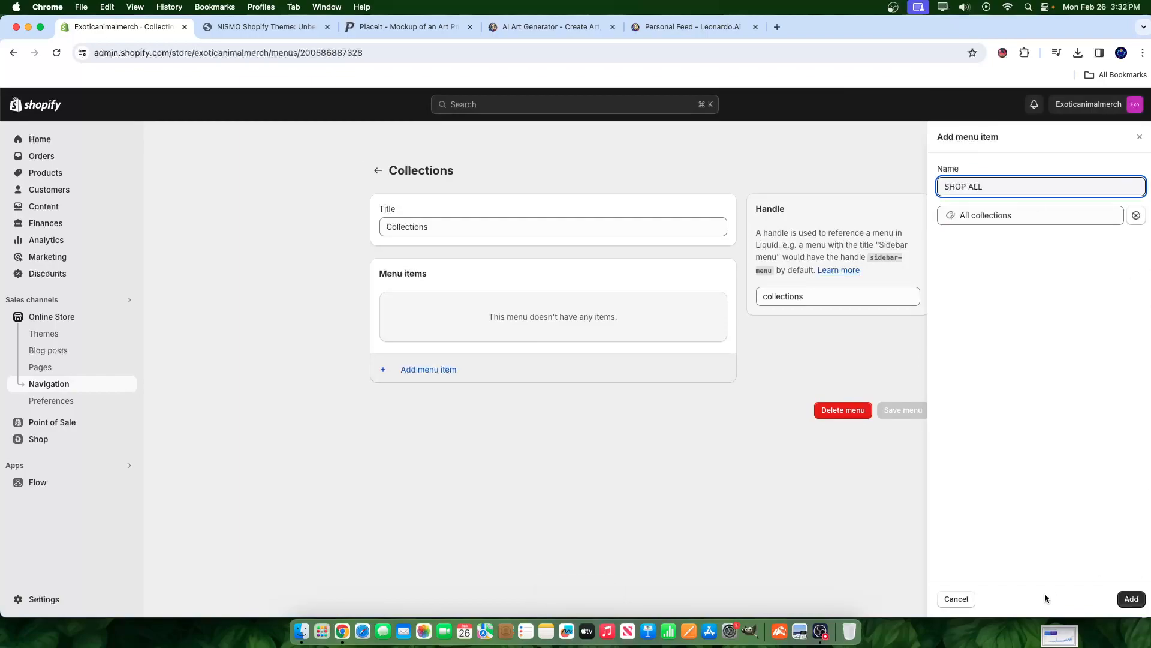
pyautogui.click(1131, 598)
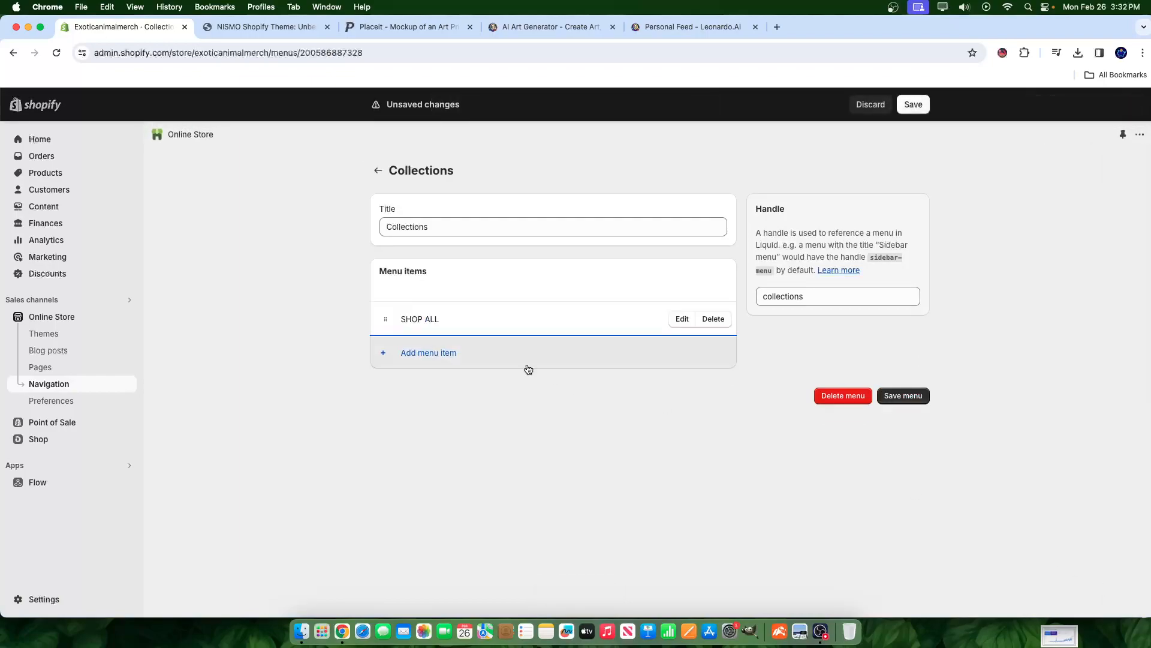
pyautogui.click(426, 350)
pyautogui.click(1019, 217)
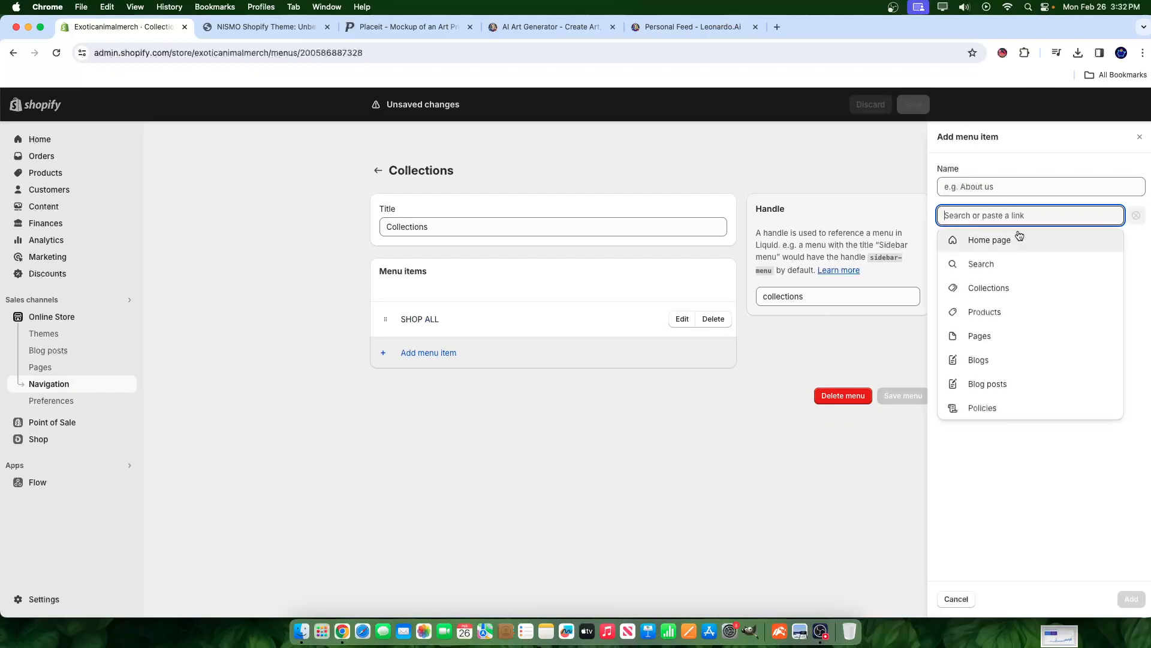
pyautogui.click(1013, 282)
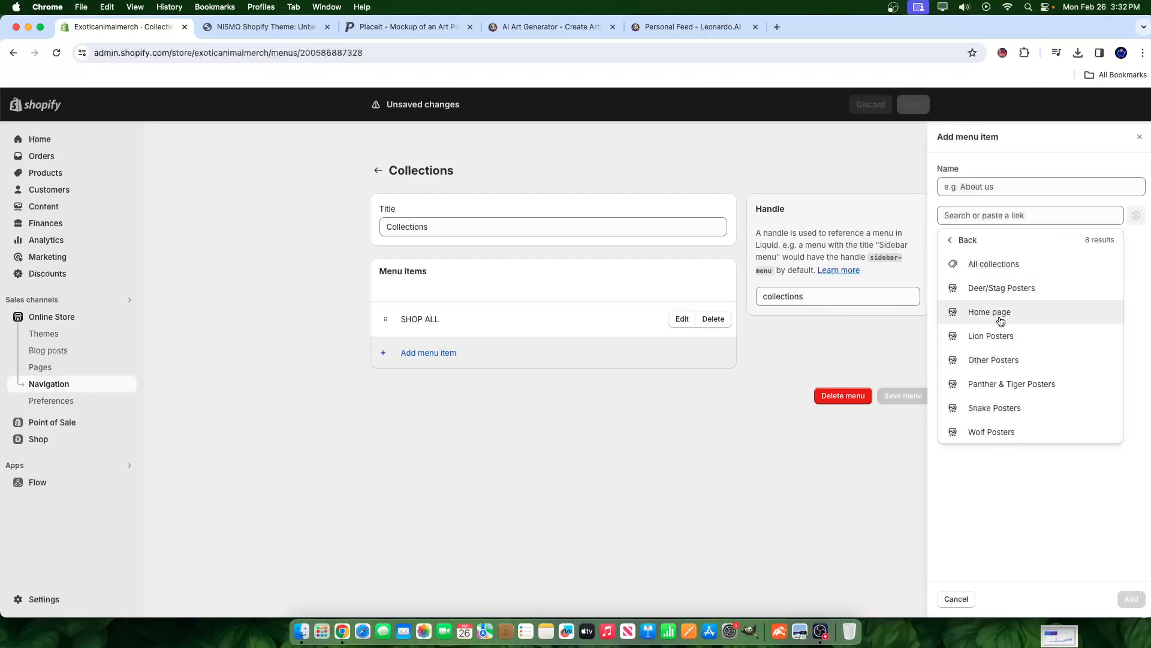
pyautogui.click(977, 335)
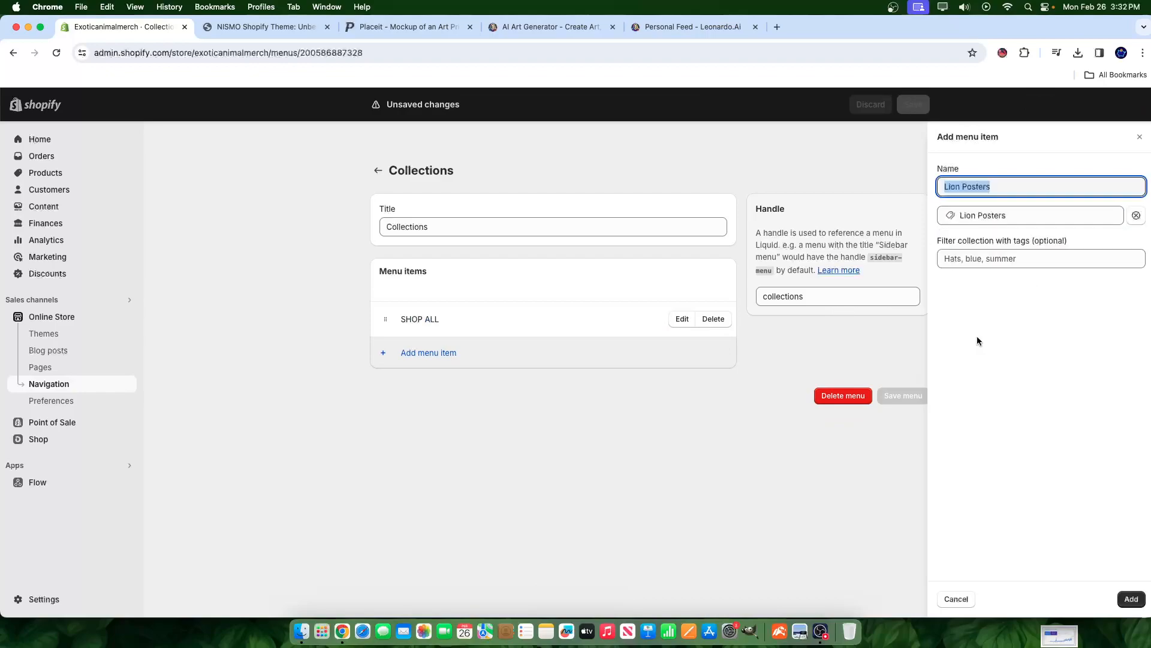
pyautogui.click(1132, 599)
# - Add Panther & Tiger Posters and Deer/Stag Posters collection items to the menu
pyautogui.click(401, 390)
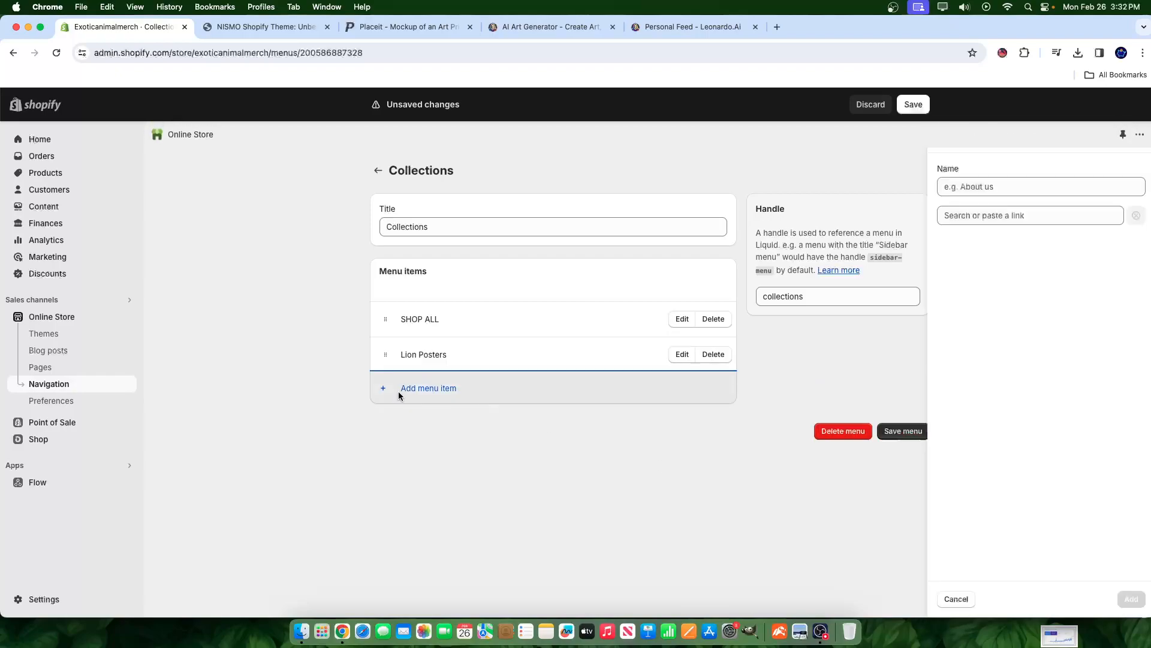
pyautogui.click(978, 208)
pyautogui.write('C')
pyautogui.press('BackSpace')
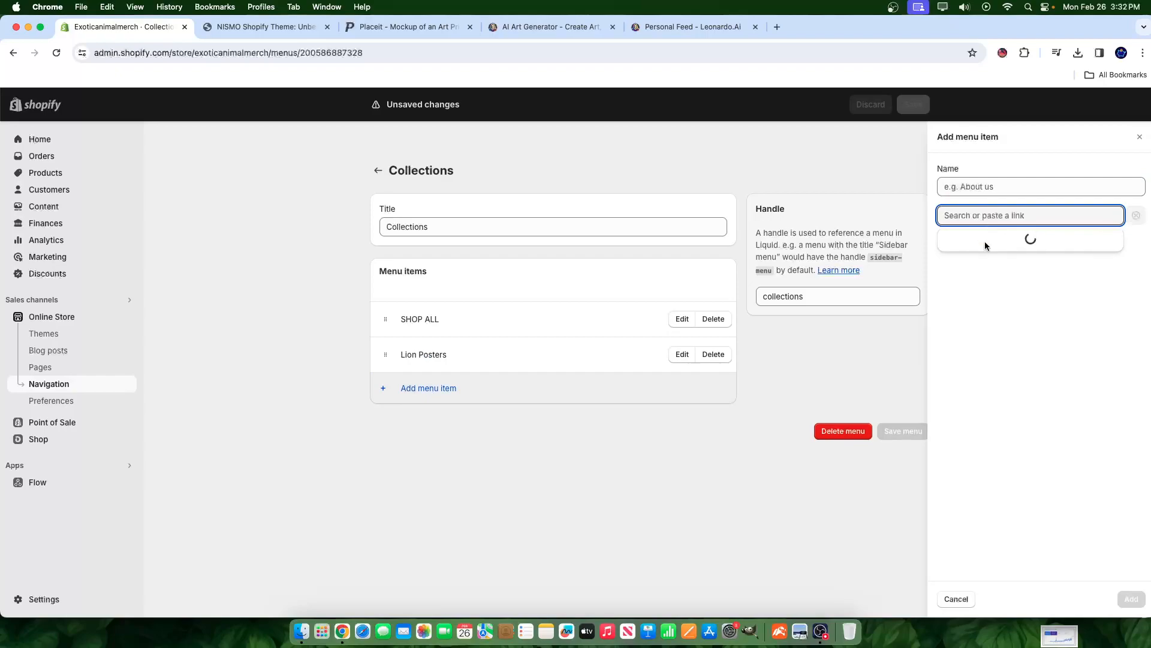
pyautogui.click(990, 298)
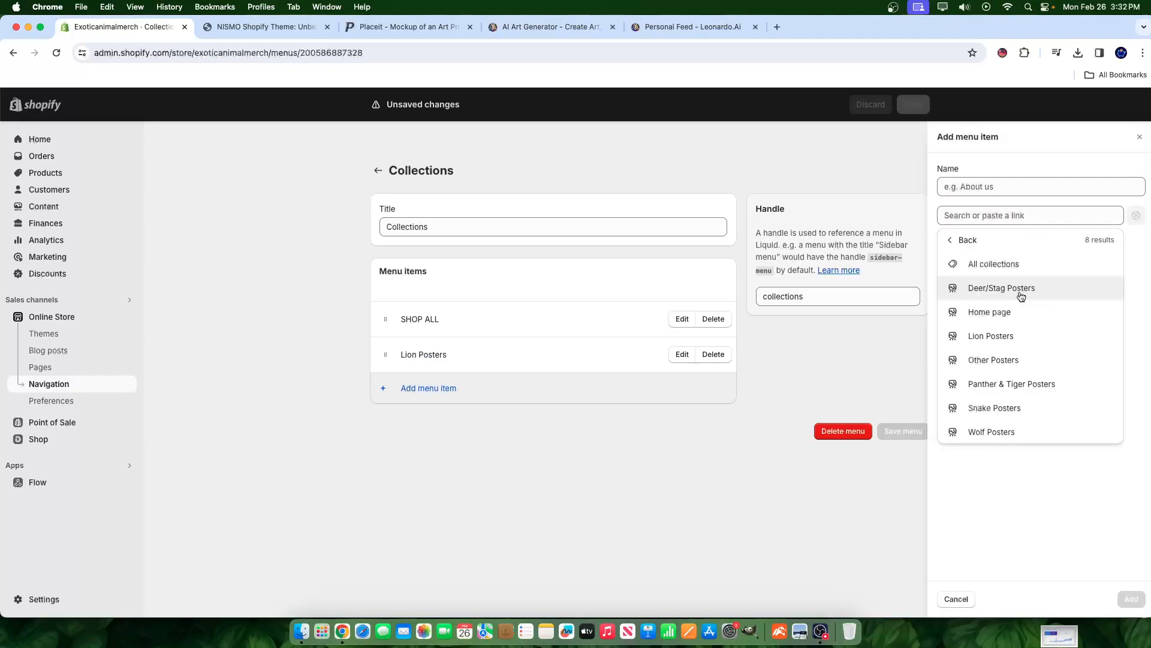
pyautogui.click(1006, 393)
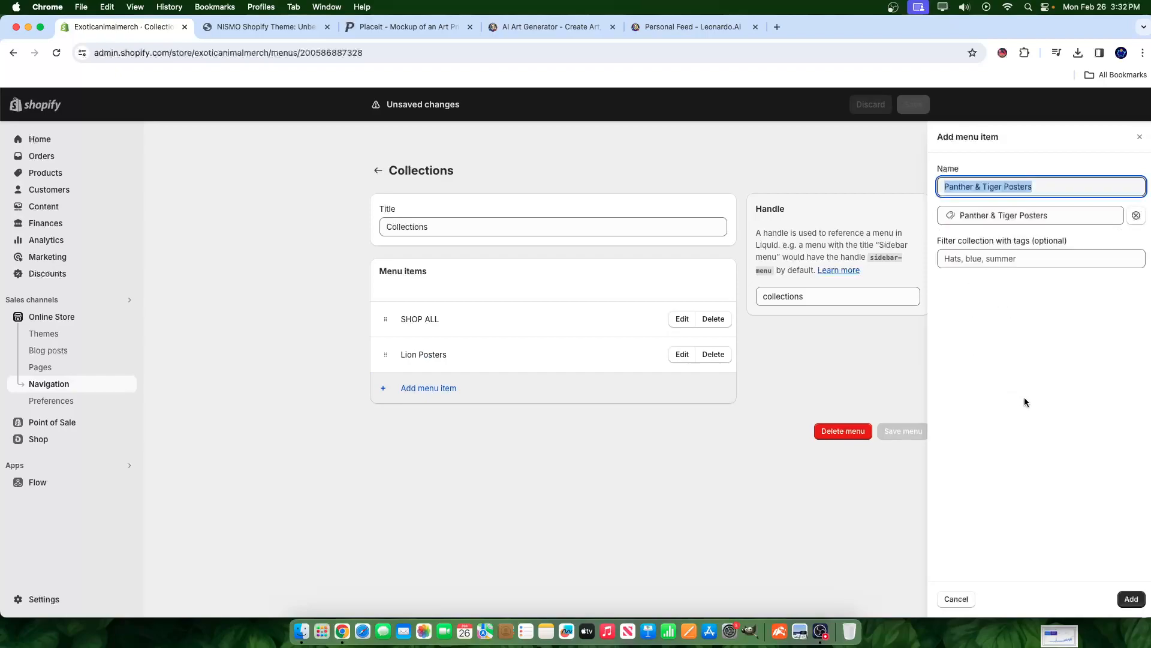
pyautogui.click(1132, 601)
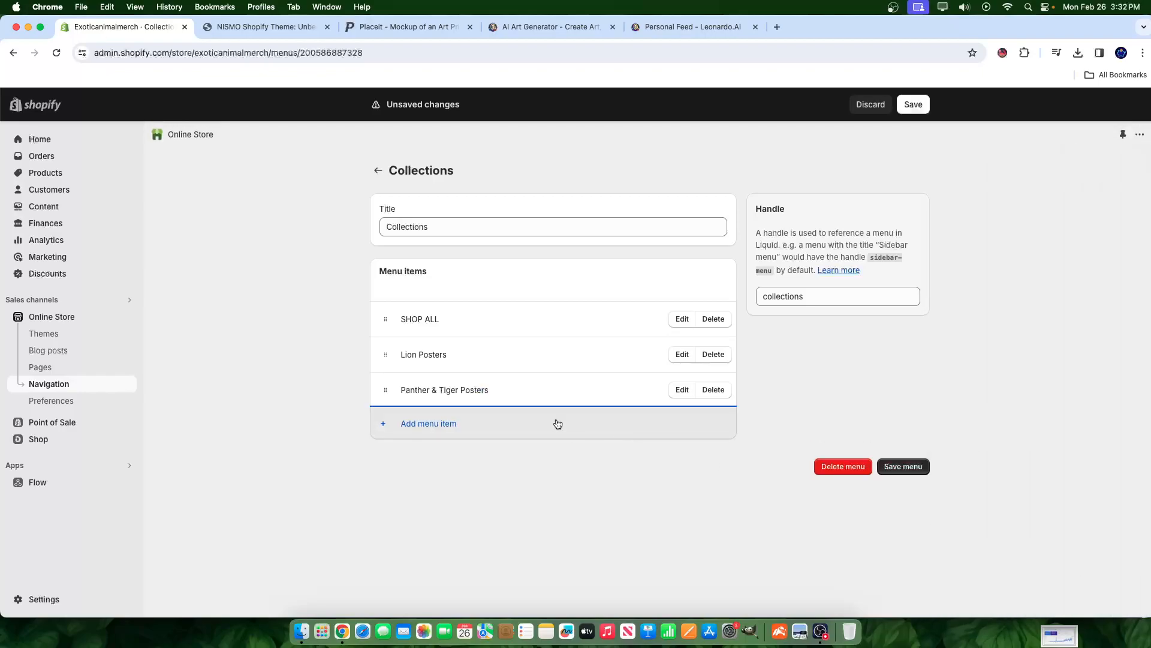
pyautogui.click(389, 433)
pyautogui.click(1019, 216)
pyautogui.click(989, 288)
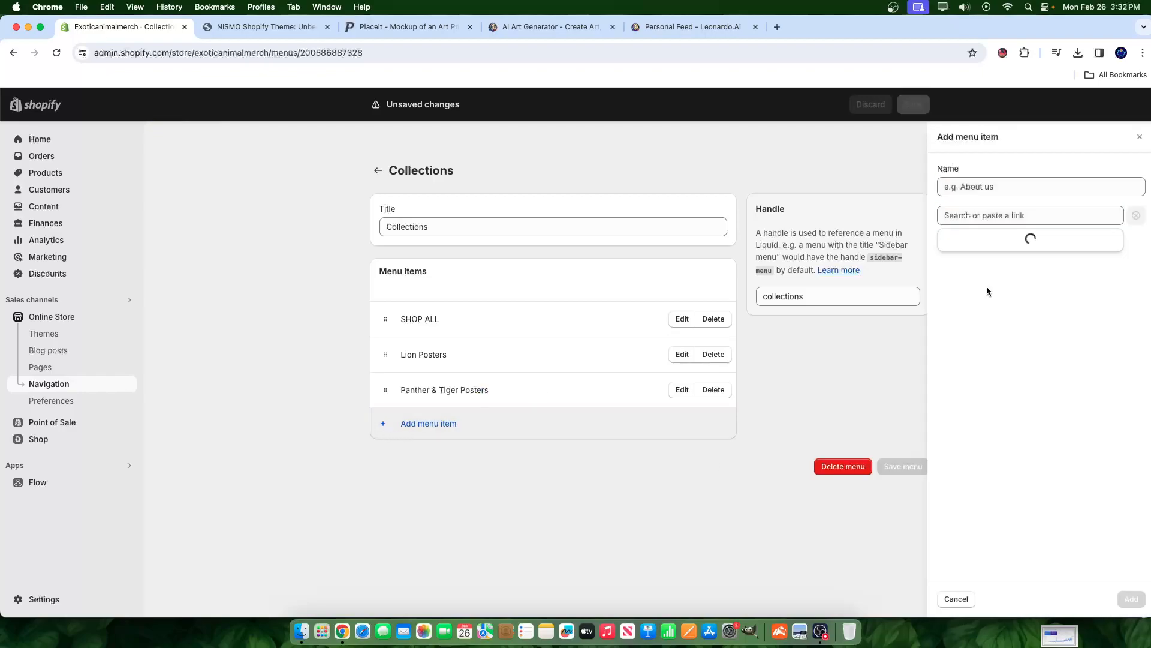
pyautogui.click(1008, 288)
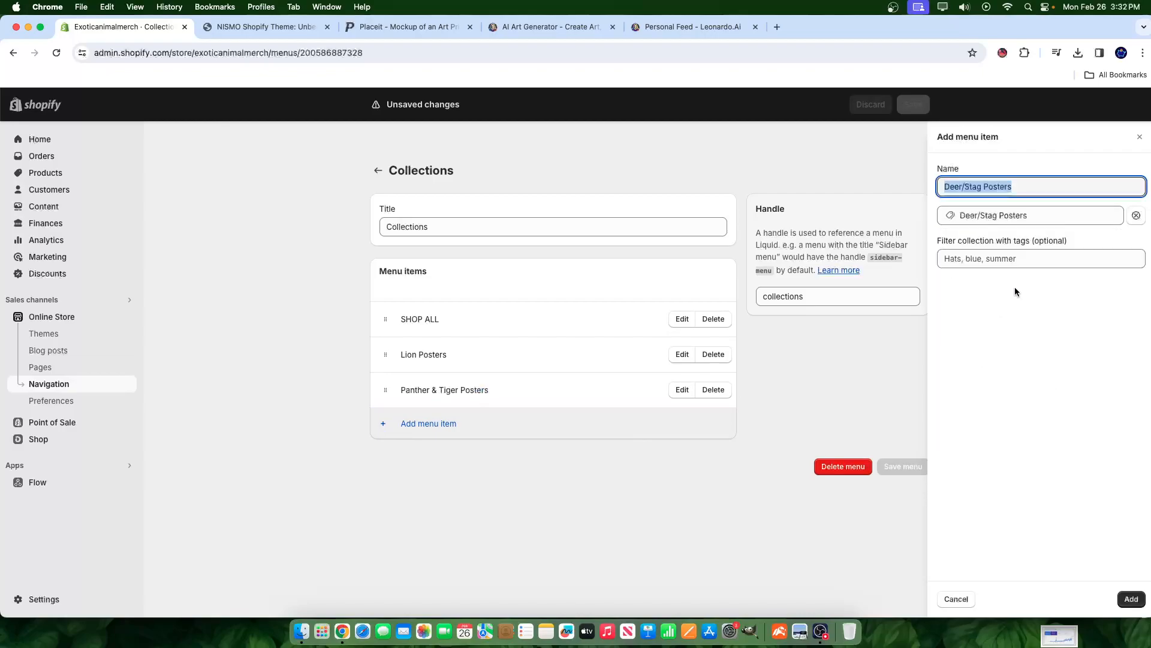
pyautogui.click(1130, 601)
# - Add Snake Posters and Other Posters collection items to the menu
pyautogui.click(401, 458)
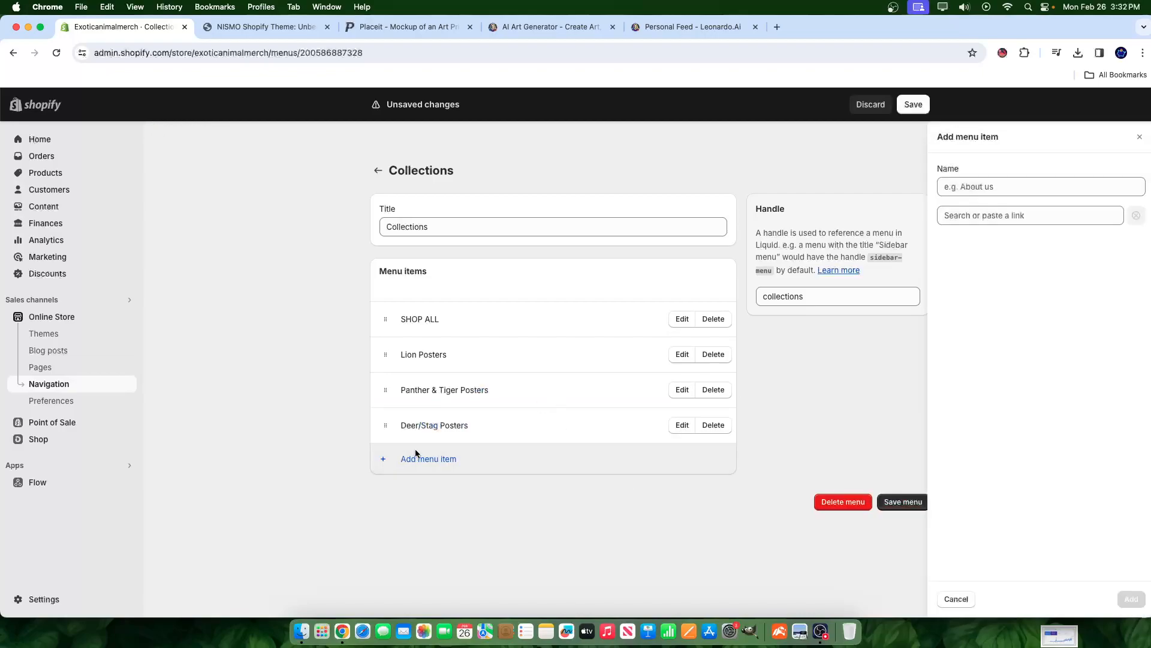
pyautogui.click(995, 215)
pyautogui.click(982, 288)
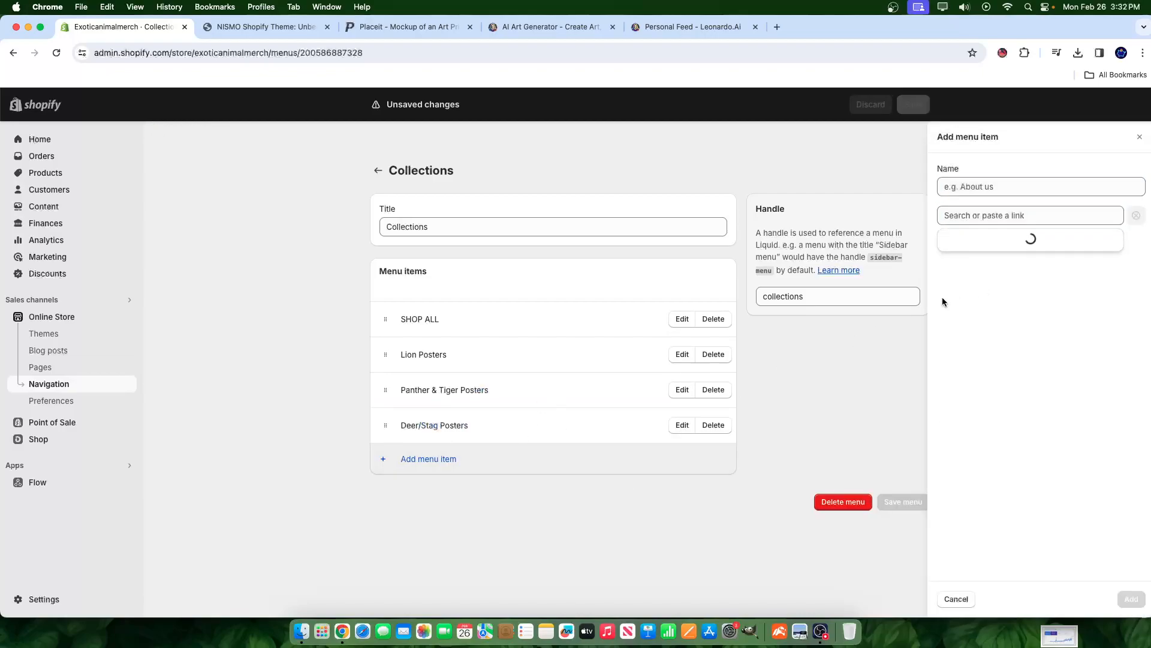
pyautogui.click(986, 408)
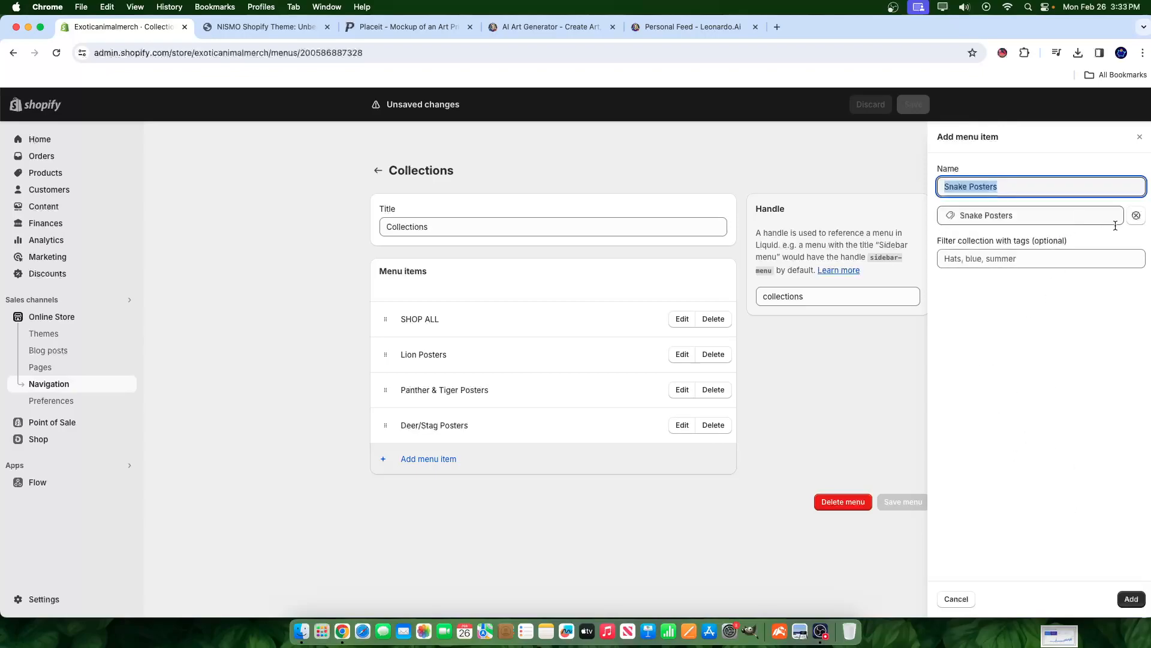
pyautogui.click(1030, 215)
pyautogui.press('BackSpace')
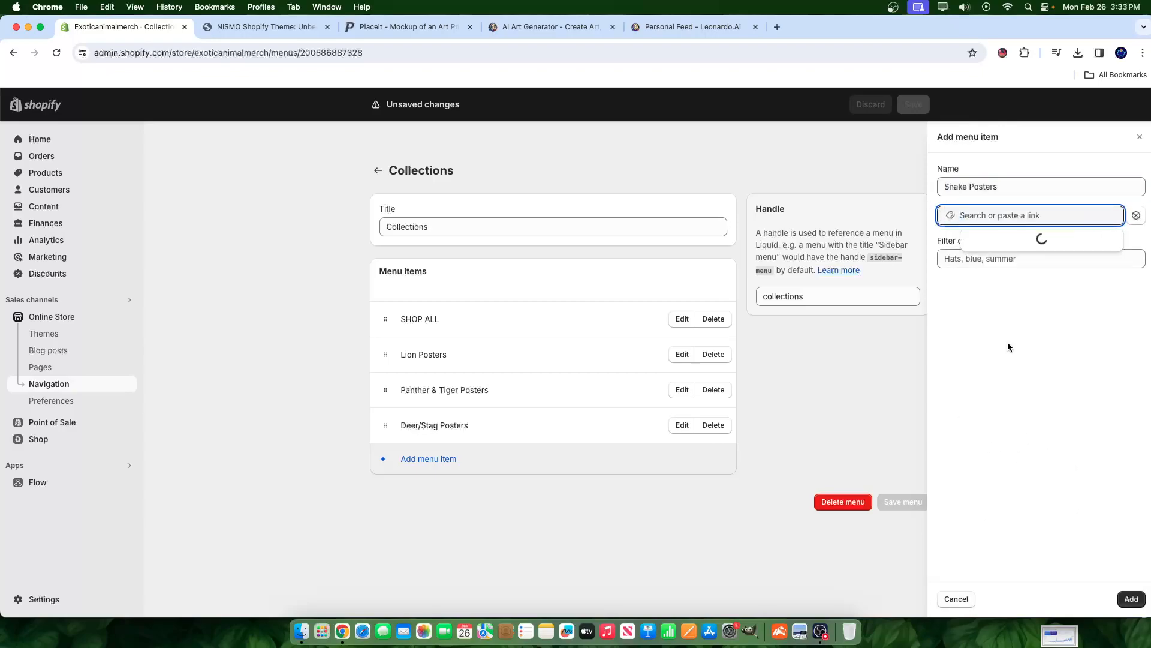
pyautogui.click(1011, 290)
pyautogui.click(1007, 433)
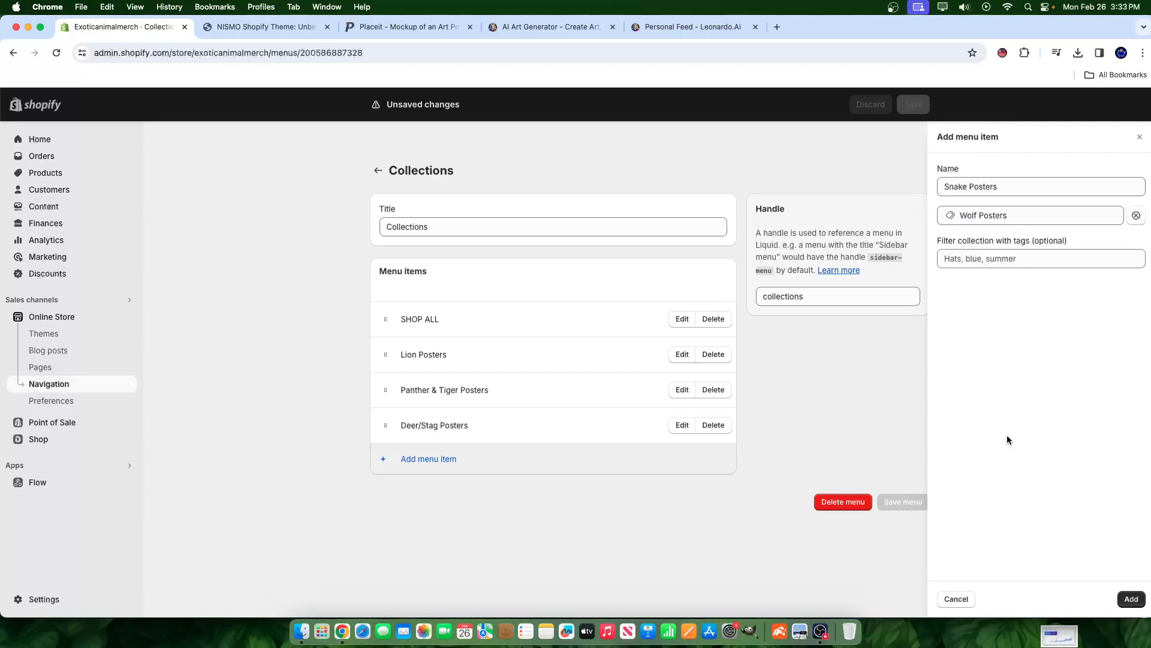
pyautogui.click(1128, 598)
pyautogui.click(448, 495)
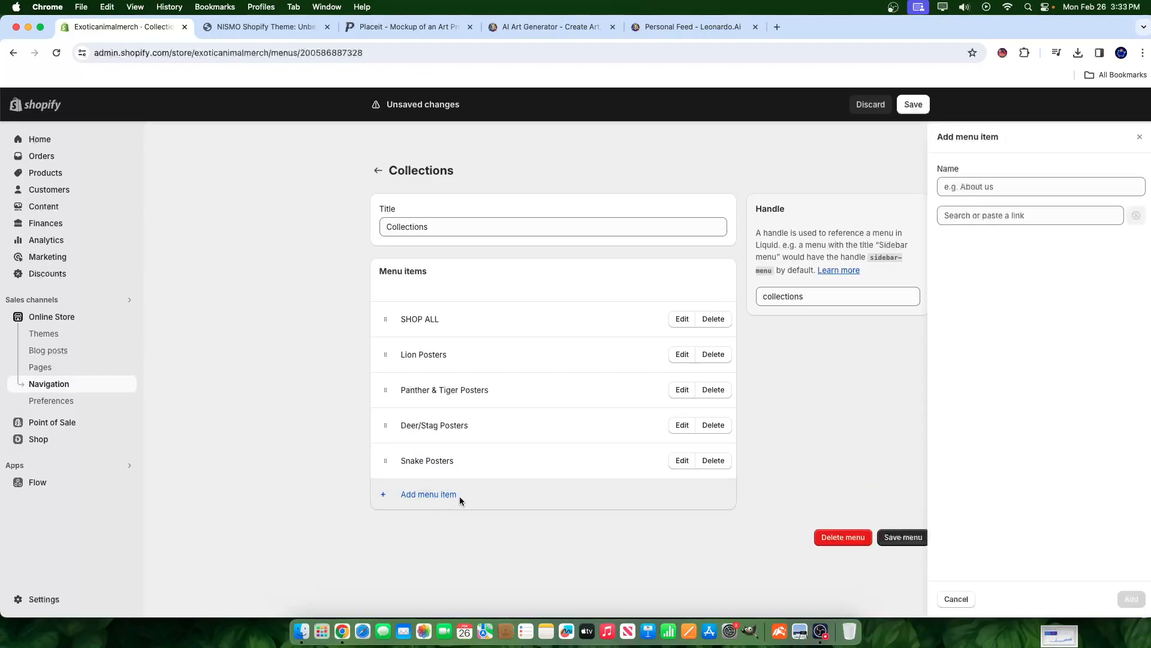
pyautogui.click(1010, 216)
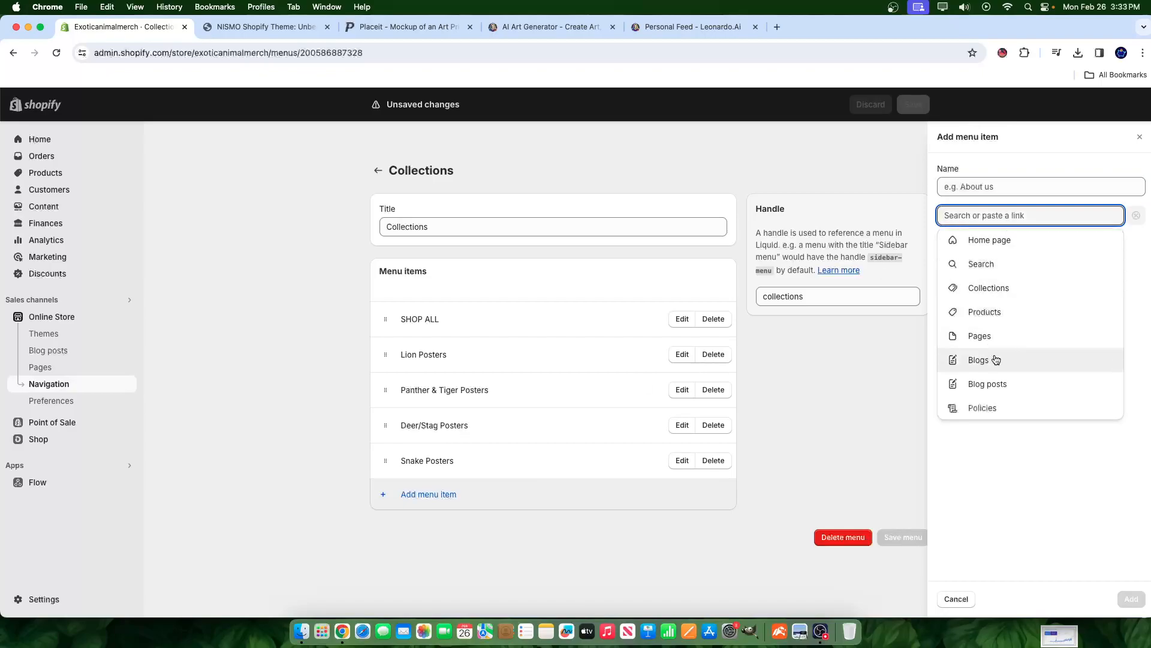
pyautogui.click(982, 289)
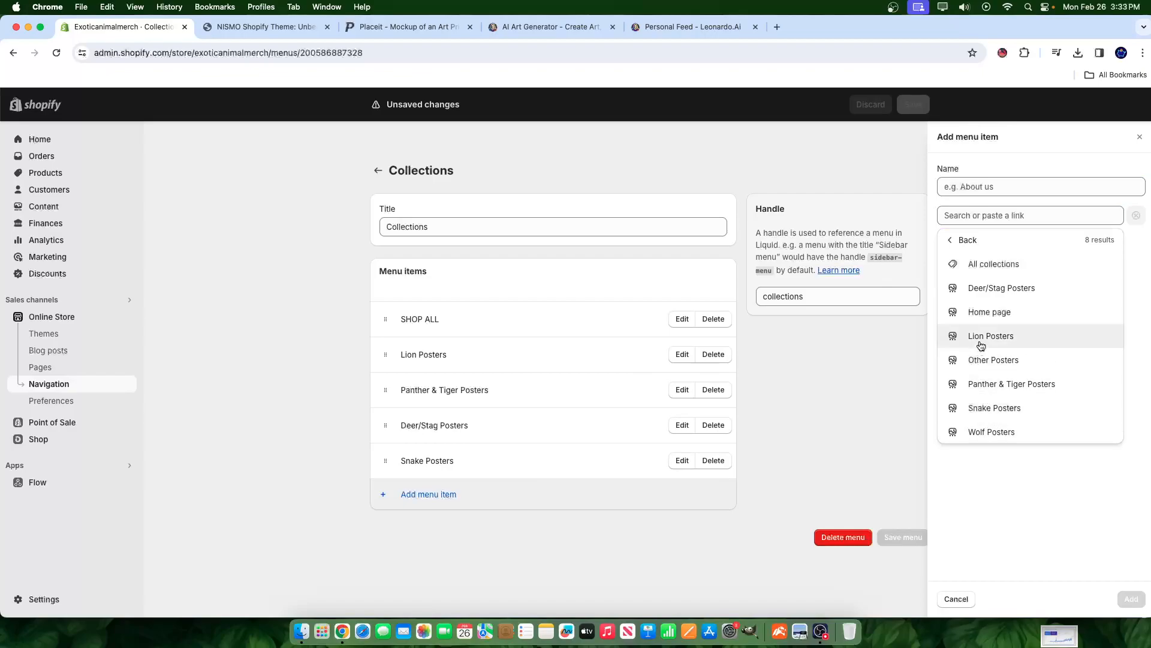
pyautogui.click(994, 362)
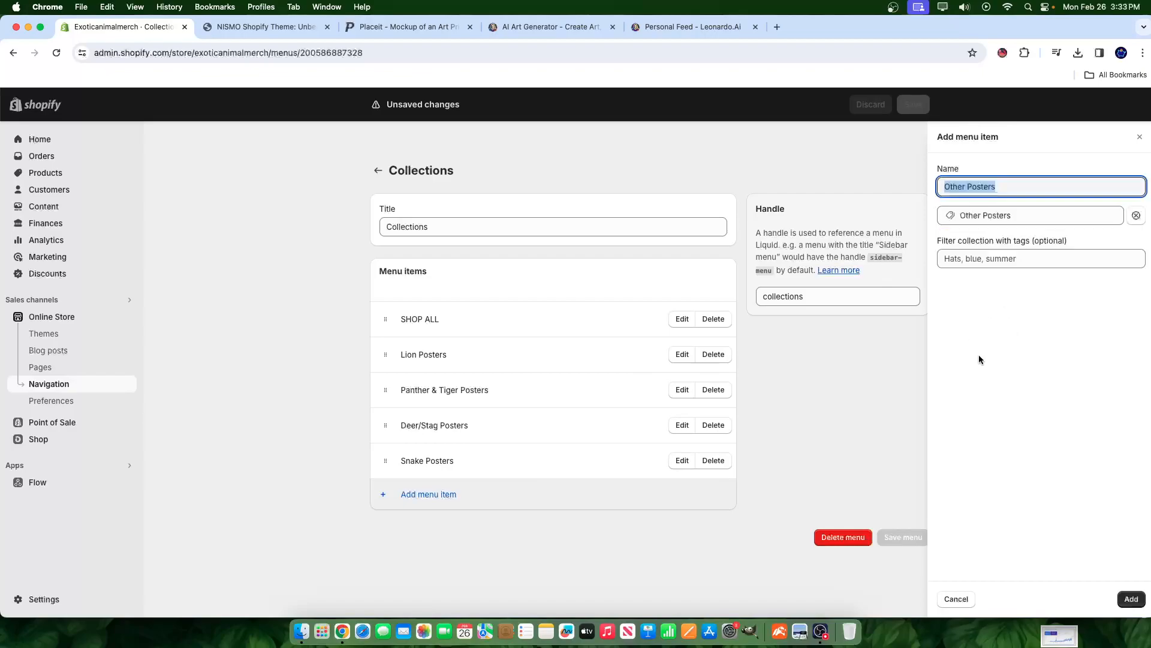
pyautogui.click(1136, 594)
# - Add Wolf Posters, move it below Deer/Stag Posters, and save the menu
pyautogui.click(398, 532)
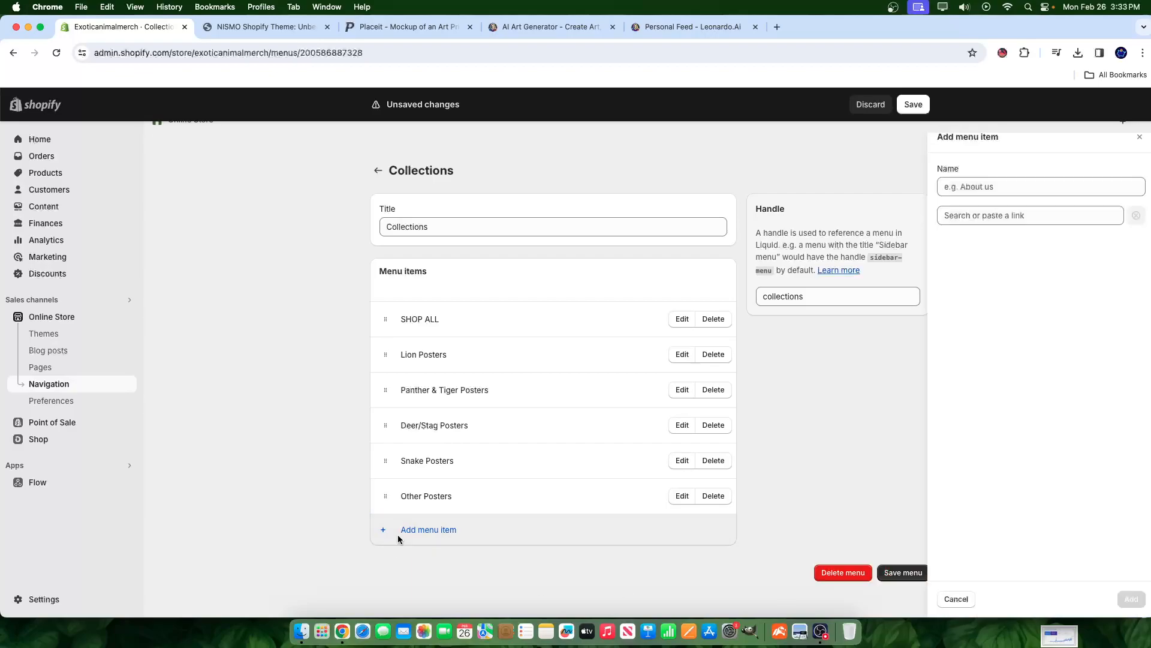
pyautogui.click(961, 220)
pyautogui.click(983, 282)
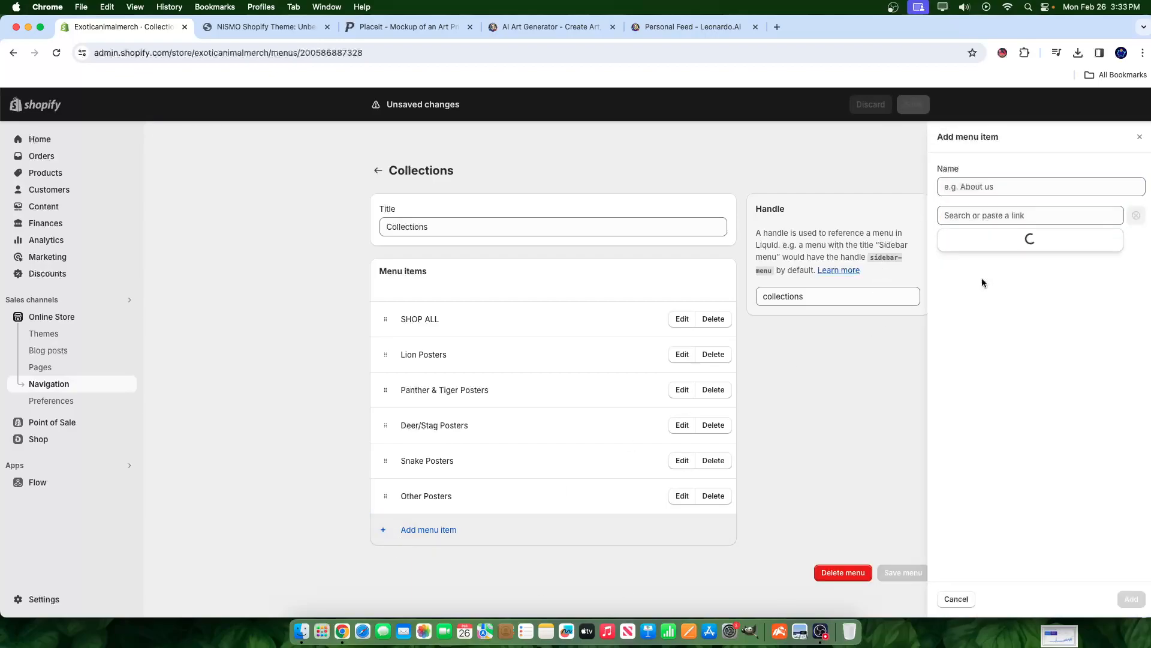
pyautogui.click(996, 430)
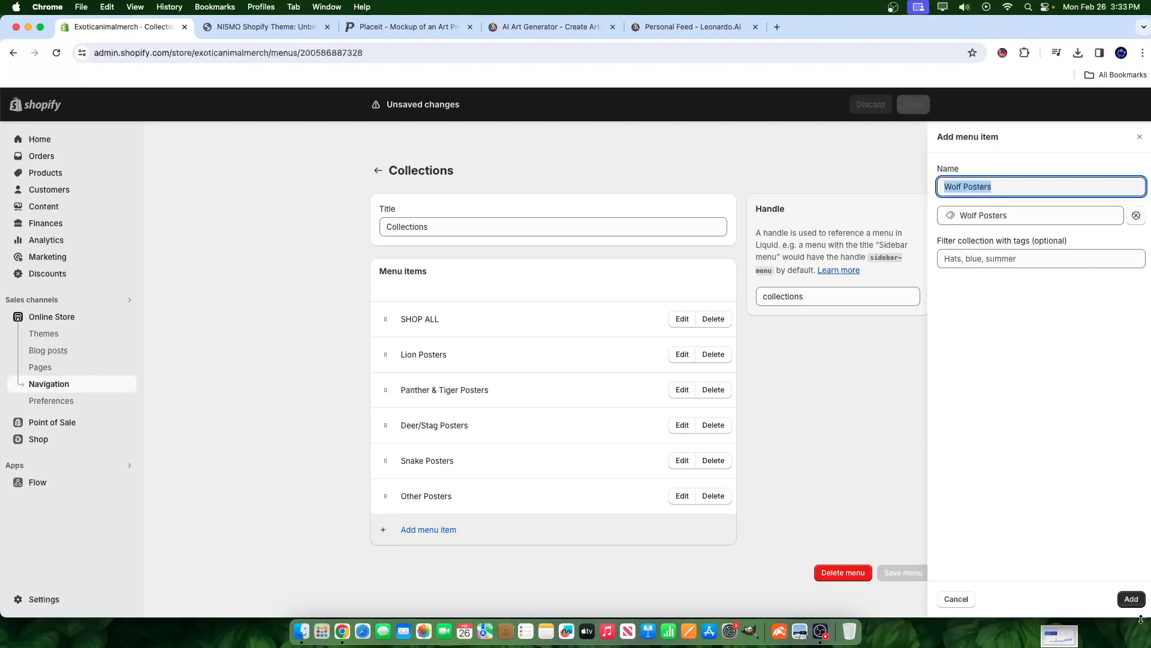
pyautogui.click(1122, 597)
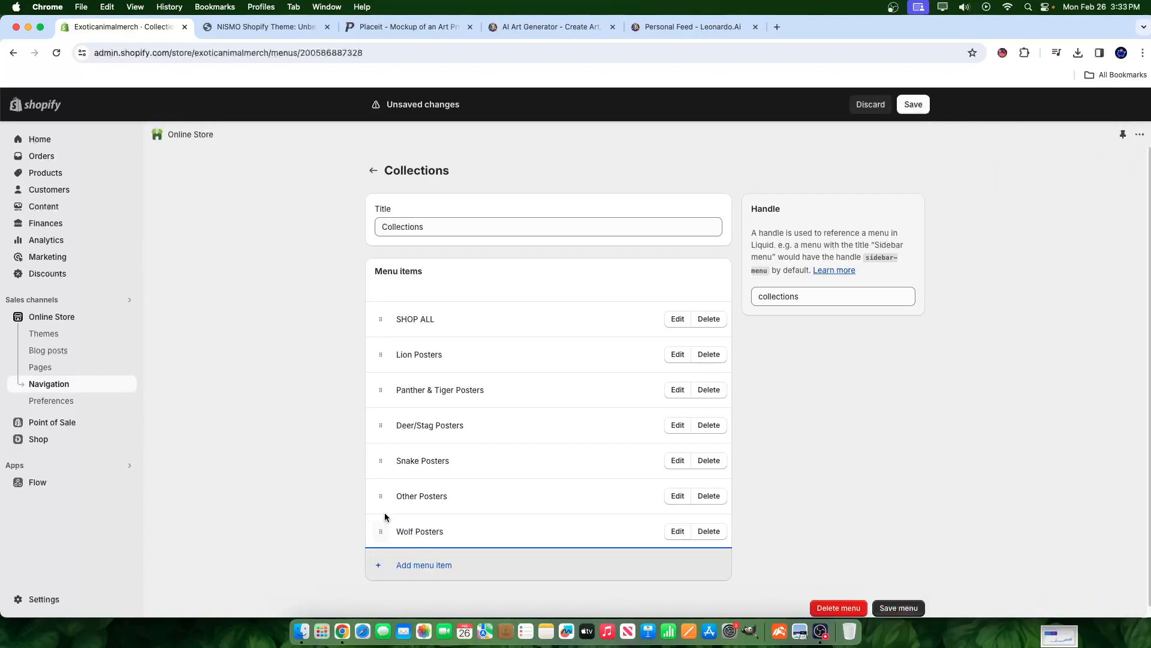
pyautogui.moveTo(380, 531); pyautogui.dragTo(384, 461)
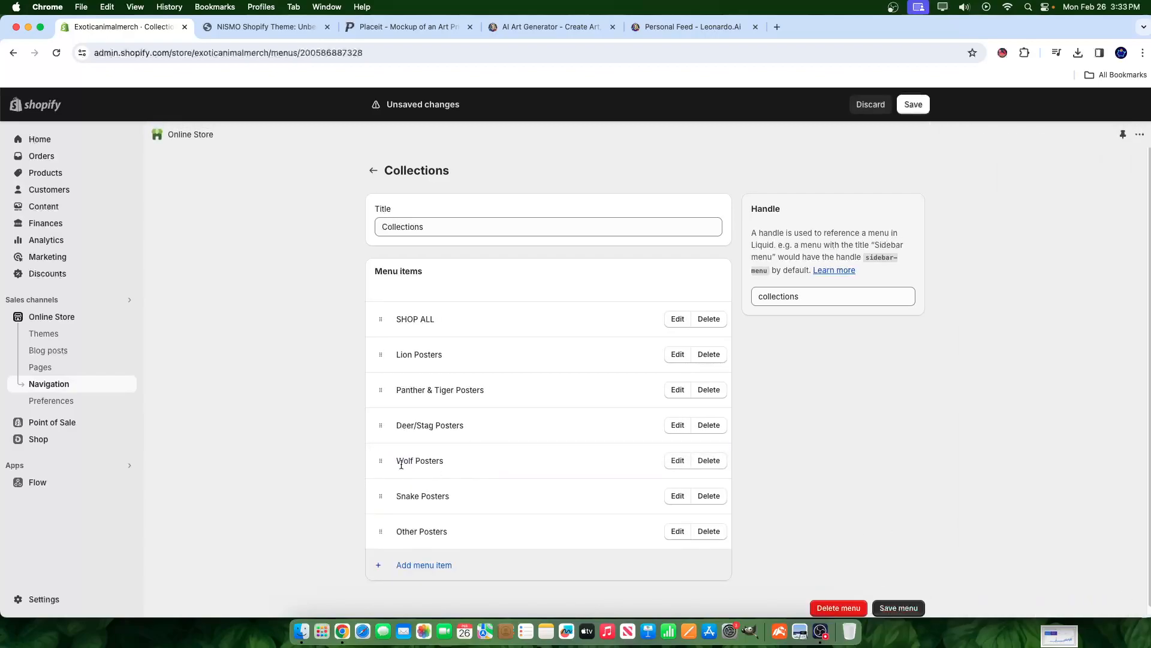
pyautogui.click(902, 605)
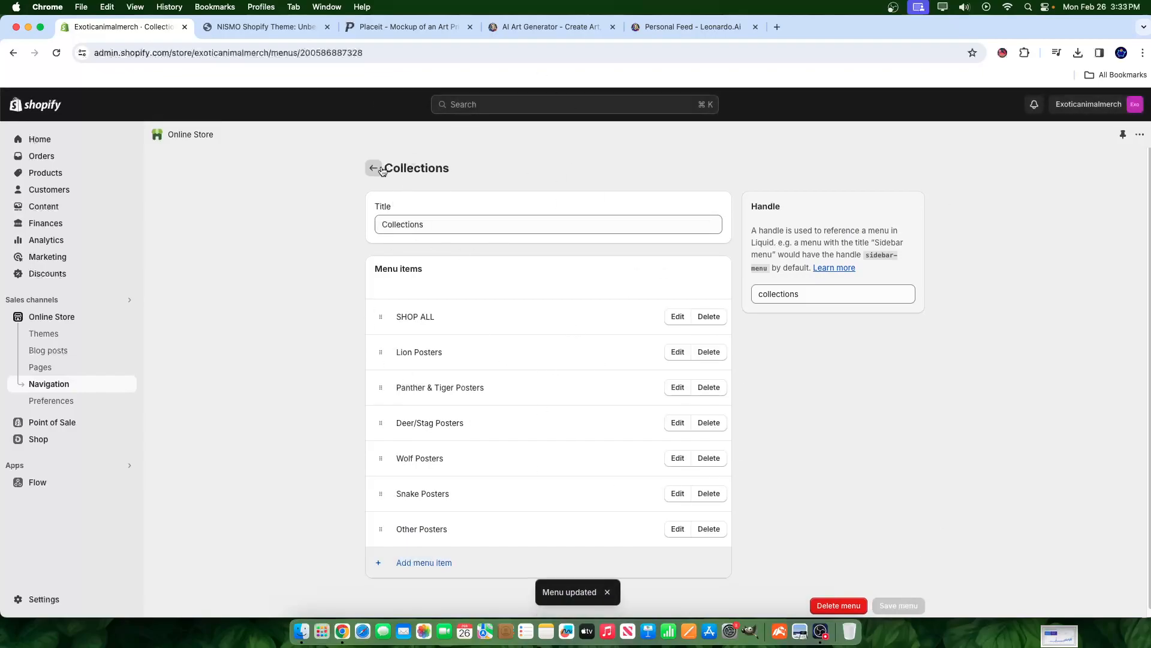
# - Open the current theme in the editor and reload the page
pyautogui.click(36, 316)
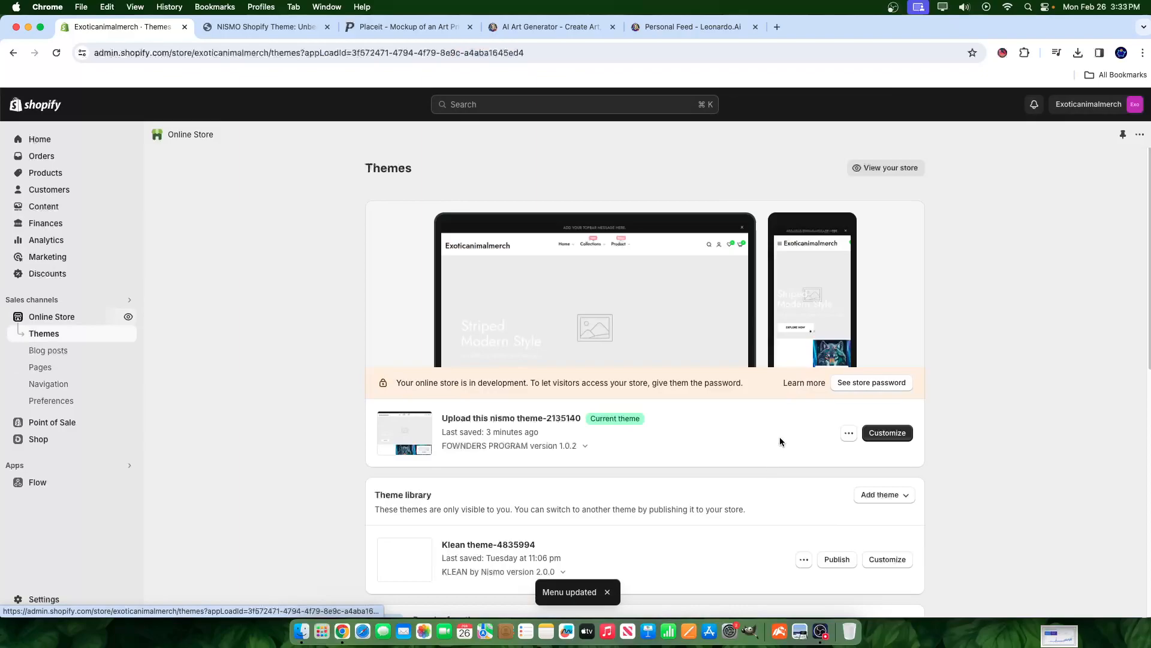
pyautogui.click(888, 432)
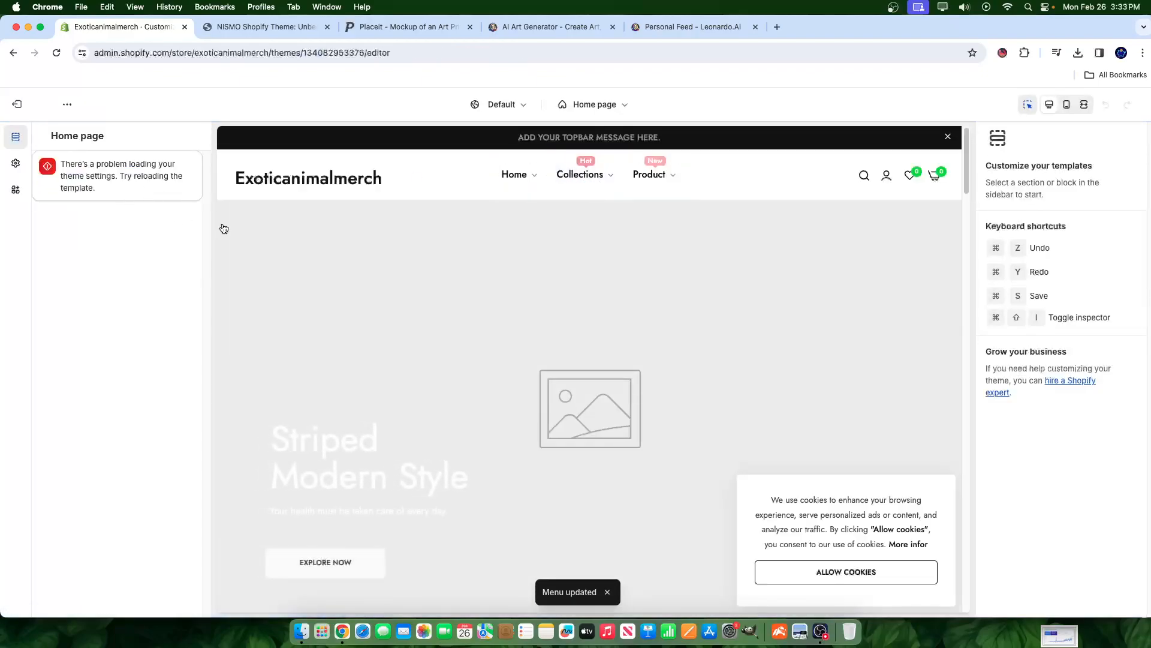
pyautogui.rightClick(488, 190)
pyautogui.click(58, 171)
pyautogui.moveTo(75, 165); pyautogui.dragTo(103, 182)
pyautogui.rightClick(331, 226)
pyautogui.click(410, 265)
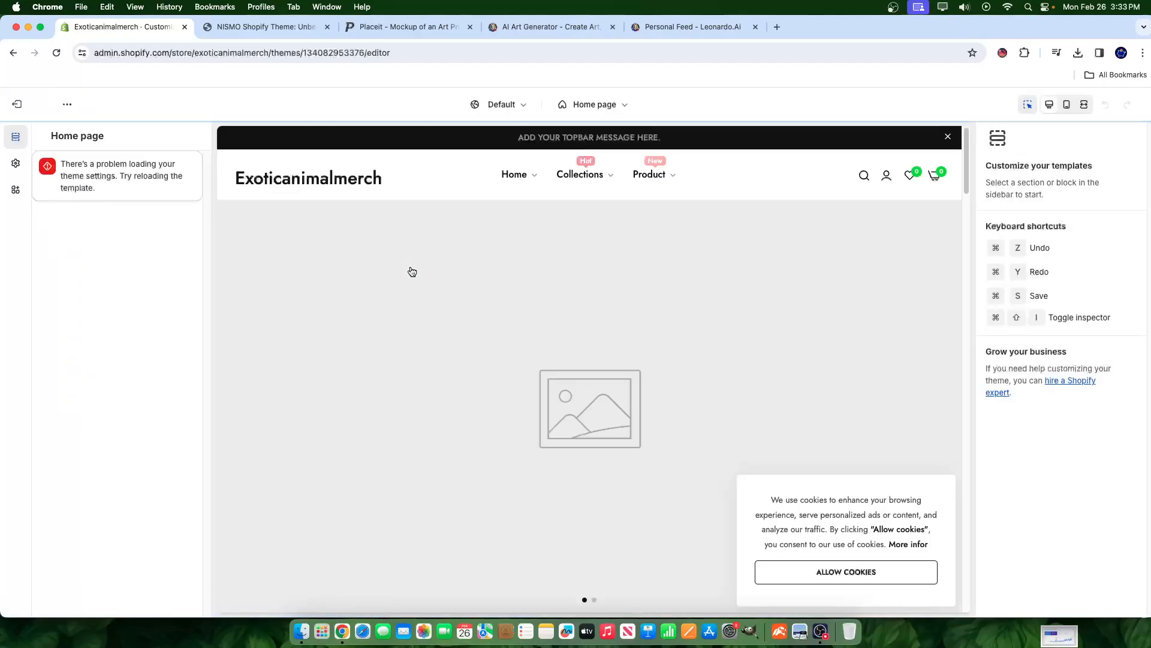
# - Preview the Collections page, inspect its error in developer tools, then exit the editor
pyautogui.click(15, 163)
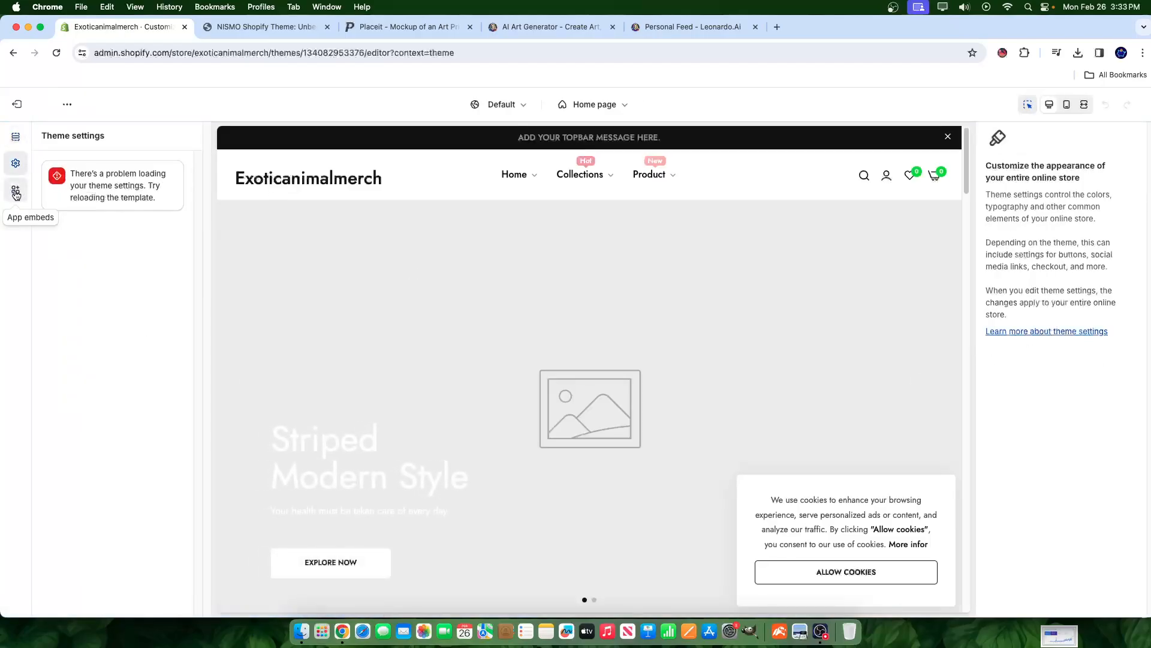
pyautogui.click(15, 192)
pyautogui.click(16, 137)
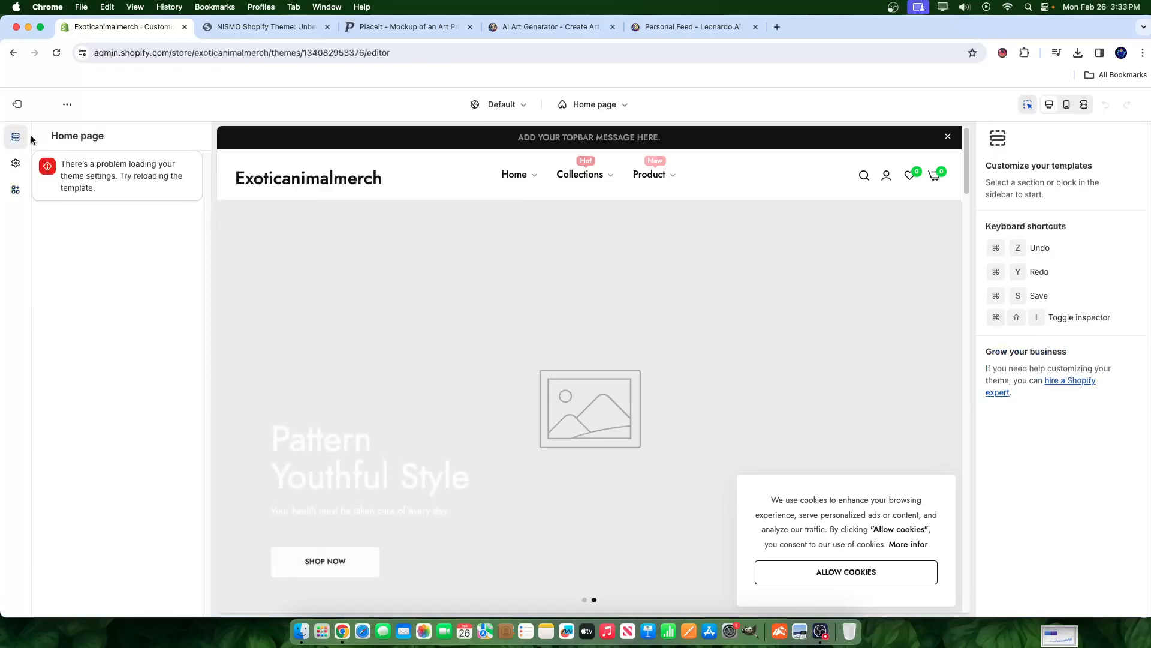
pyautogui.click(581, 175)
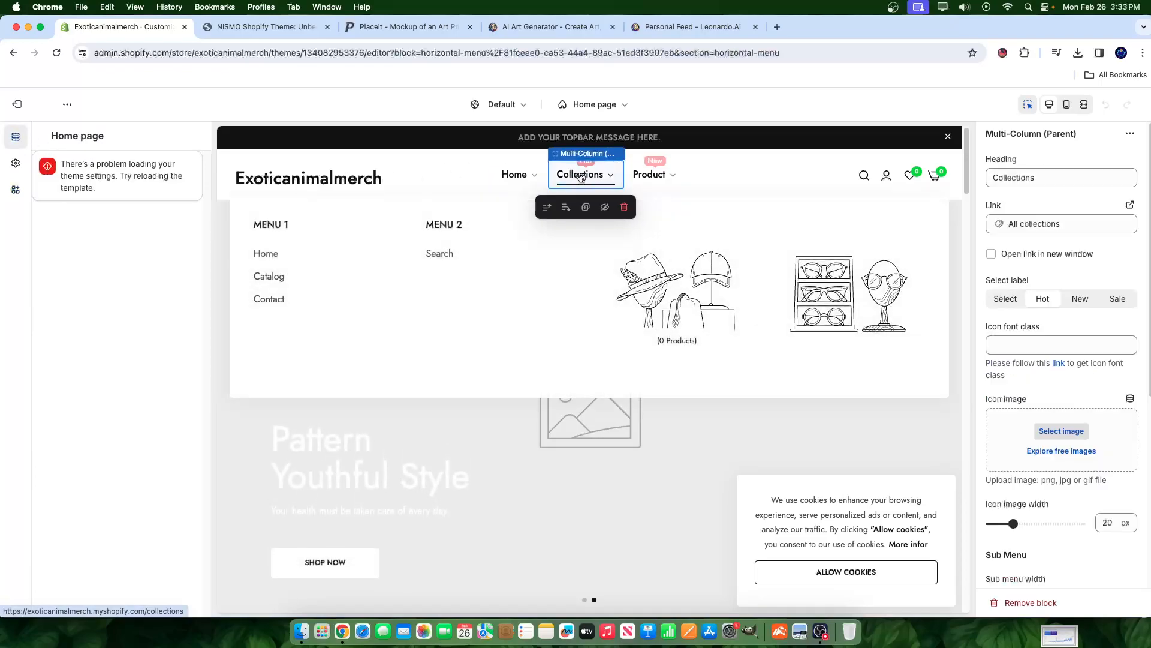
pyautogui.click(580, 175)
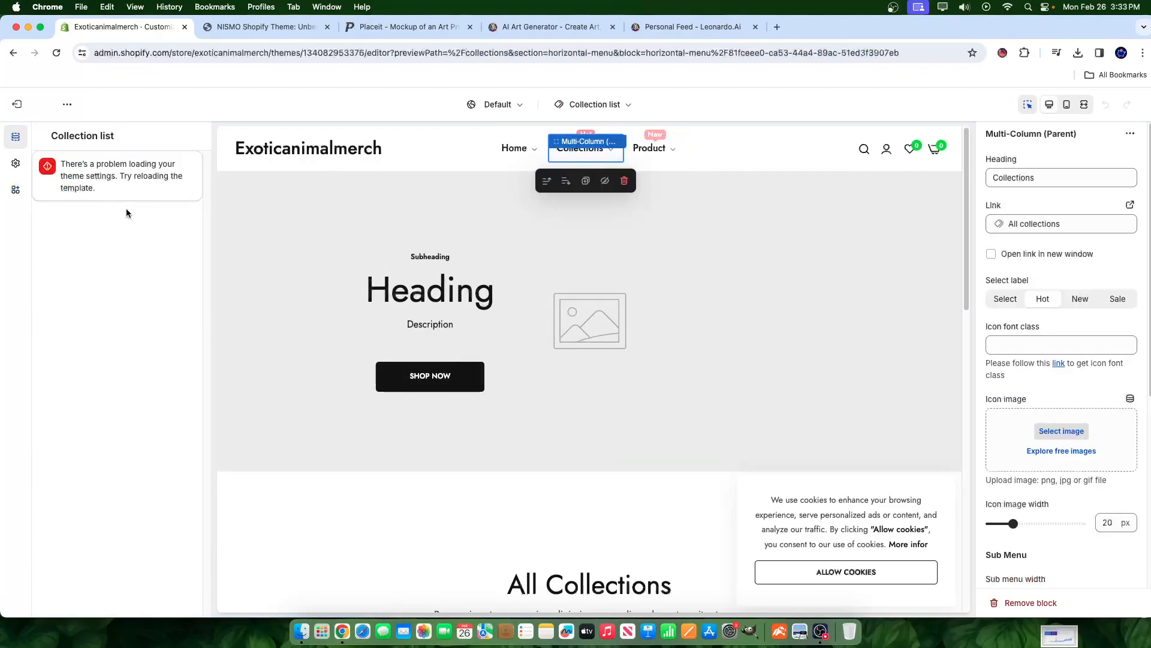
pyautogui.rightClick(122, 175)
pyautogui.click(170, 272)
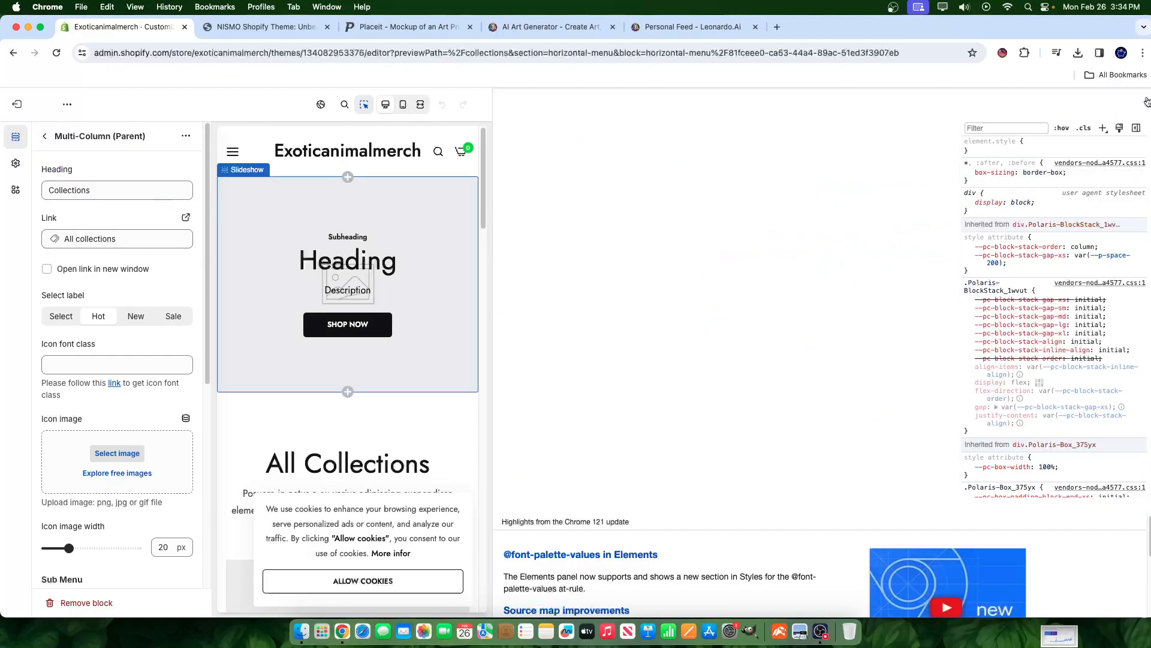
pyautogui.click(1145, 96)
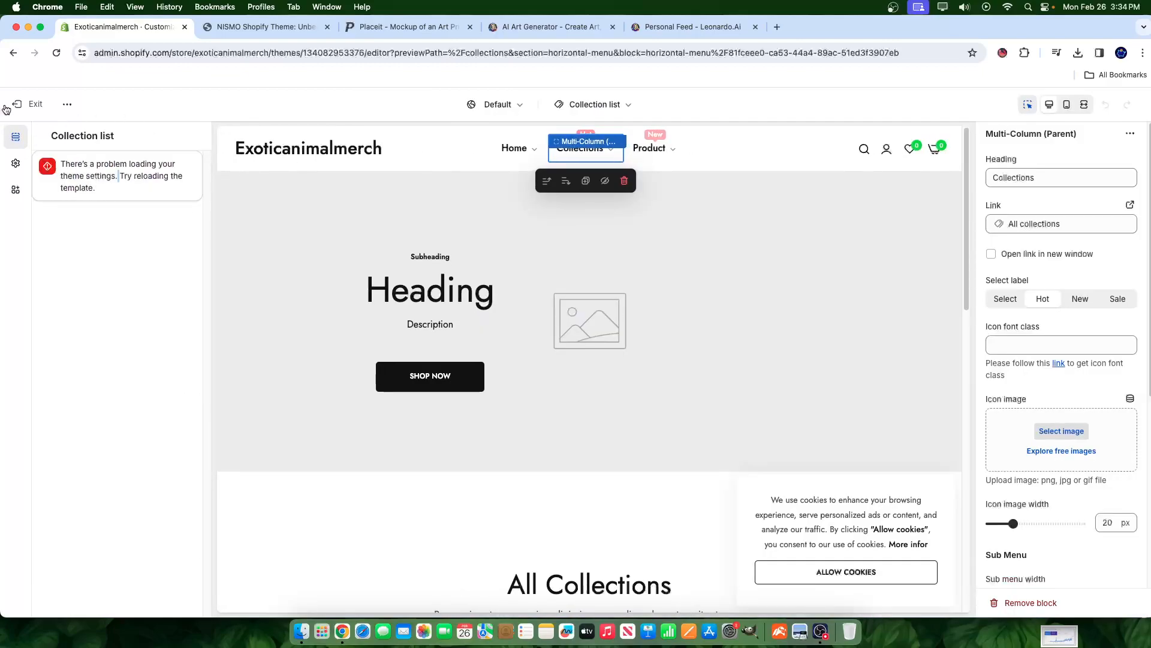
pyautogui.click(10, 104)
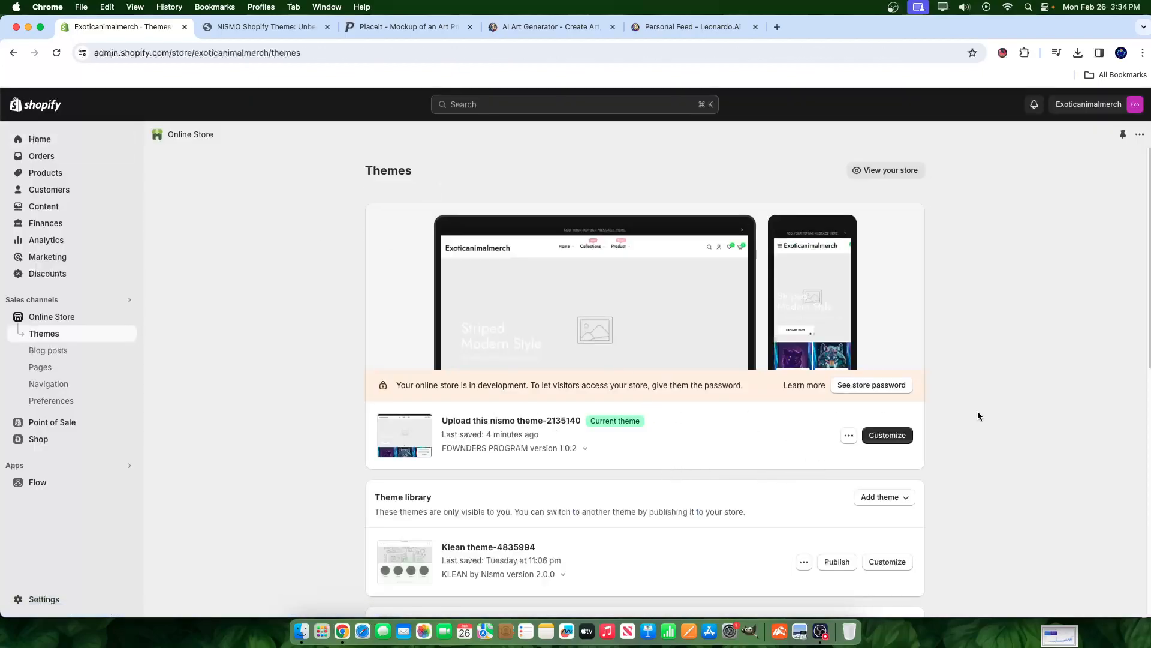
# - Reopen the current theme and select the Collections header item's mega-menu block
pyautogui.click(890, 434)
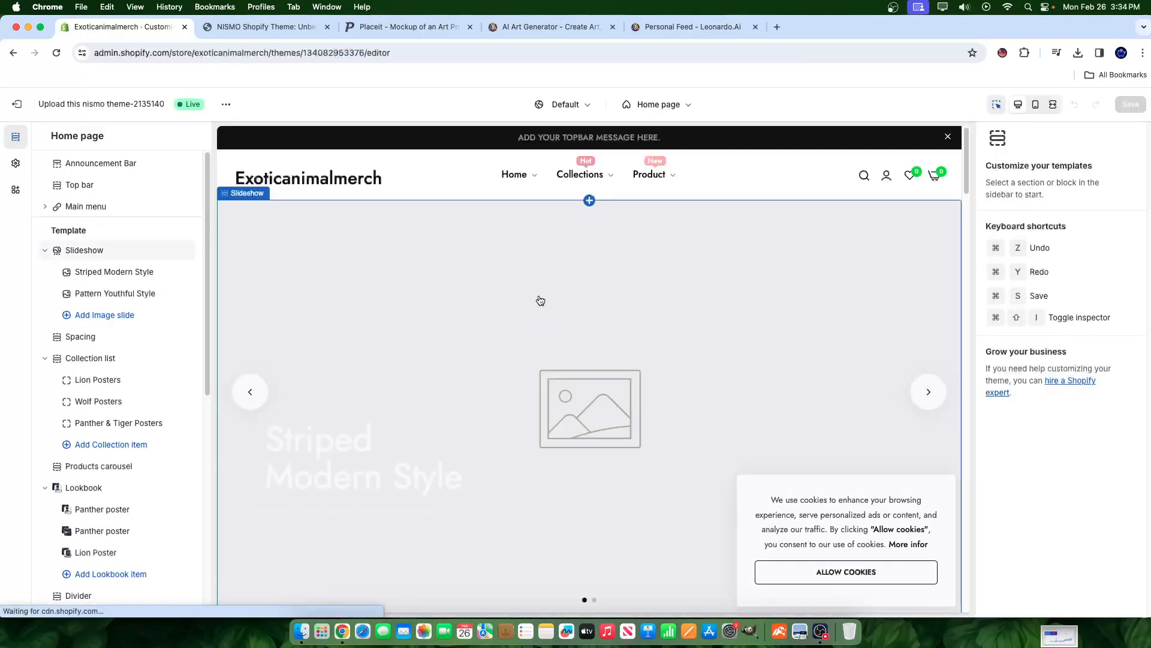
pyautogui.click(13, 165)
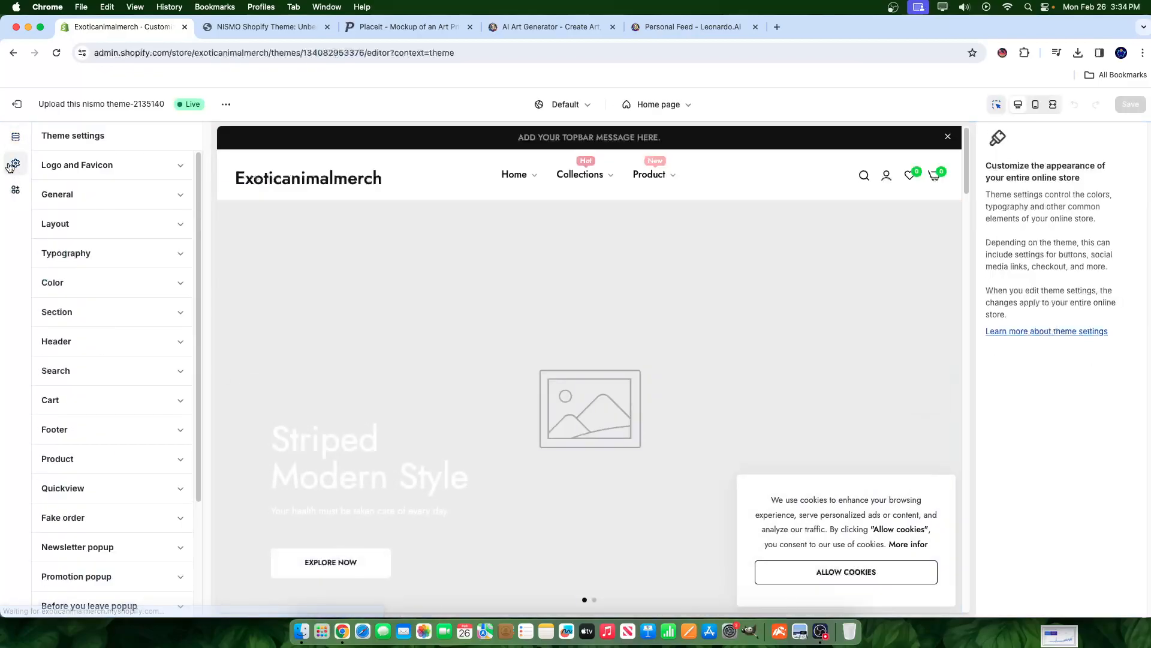
pyautogui.click(593, 178)
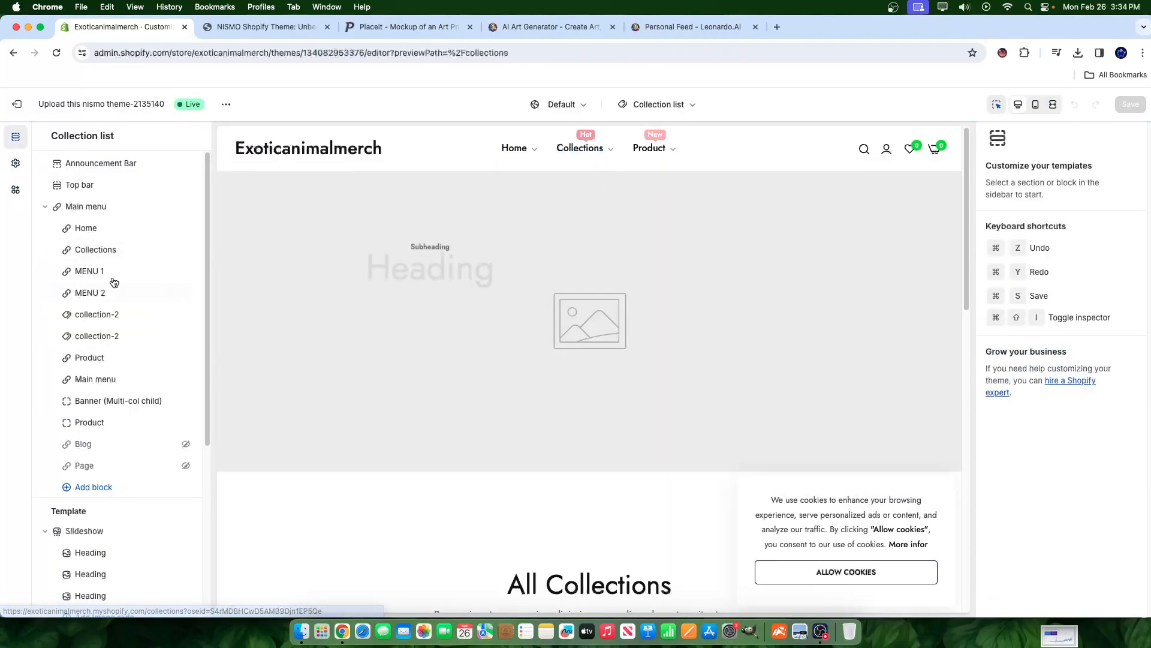
pyautogui.click(103, 249)
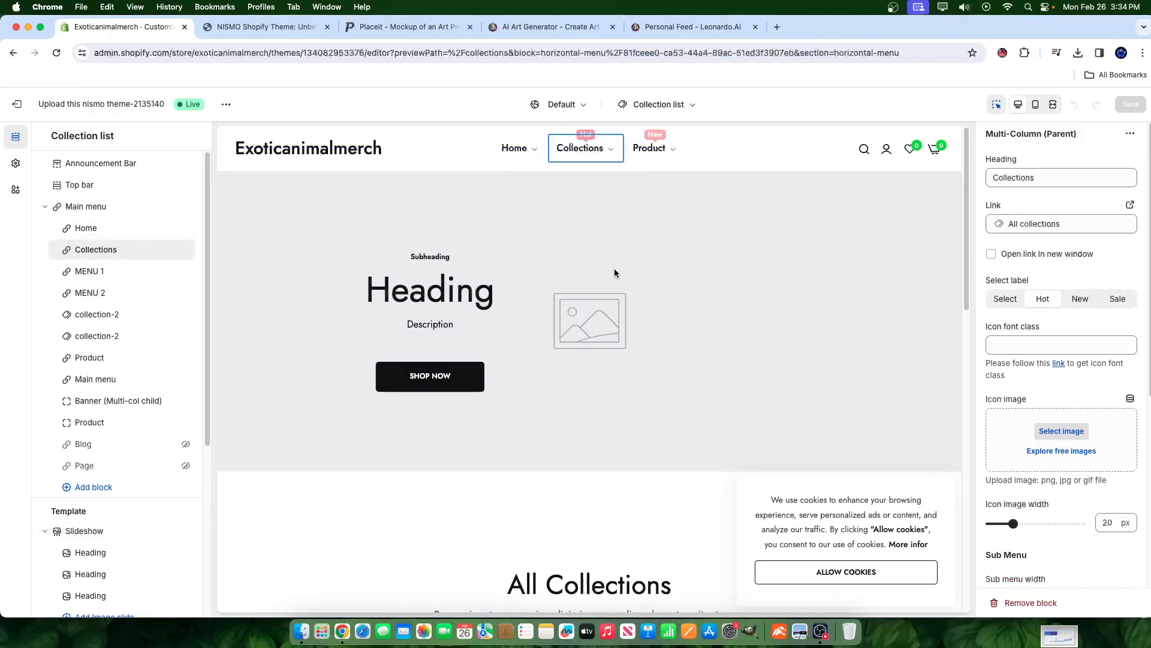
pyautogui.moveTo(609, 148)
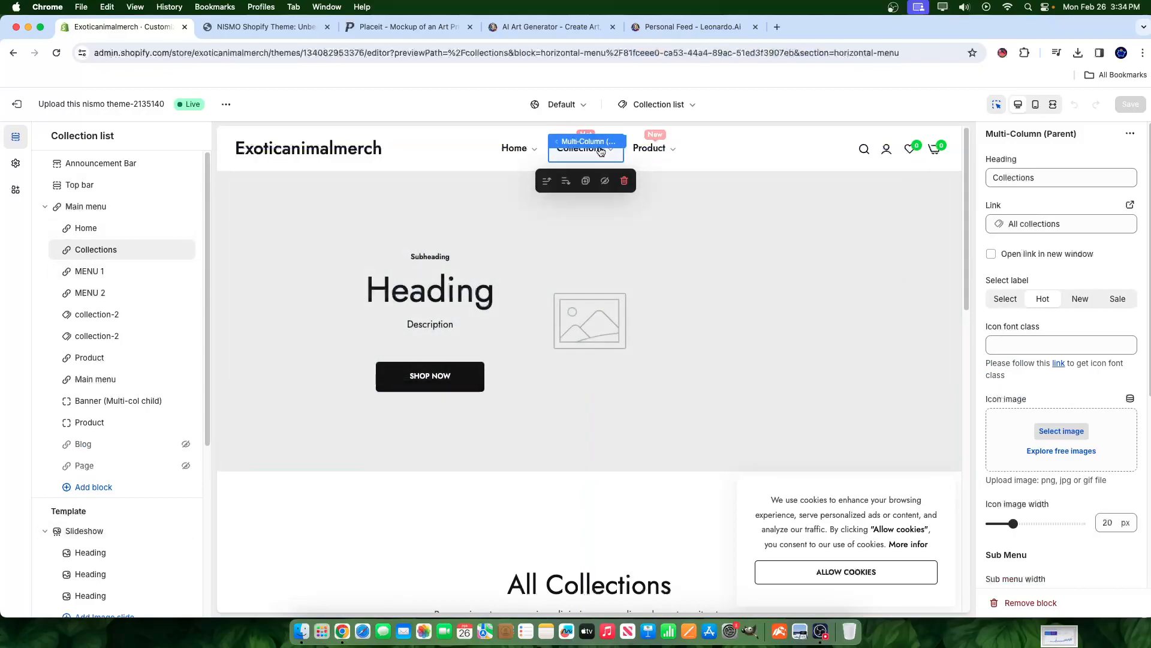
# - Link the MENU 1 column to the Collections menu, then reselect the Collections header item
pyautogui.click(99, 271)
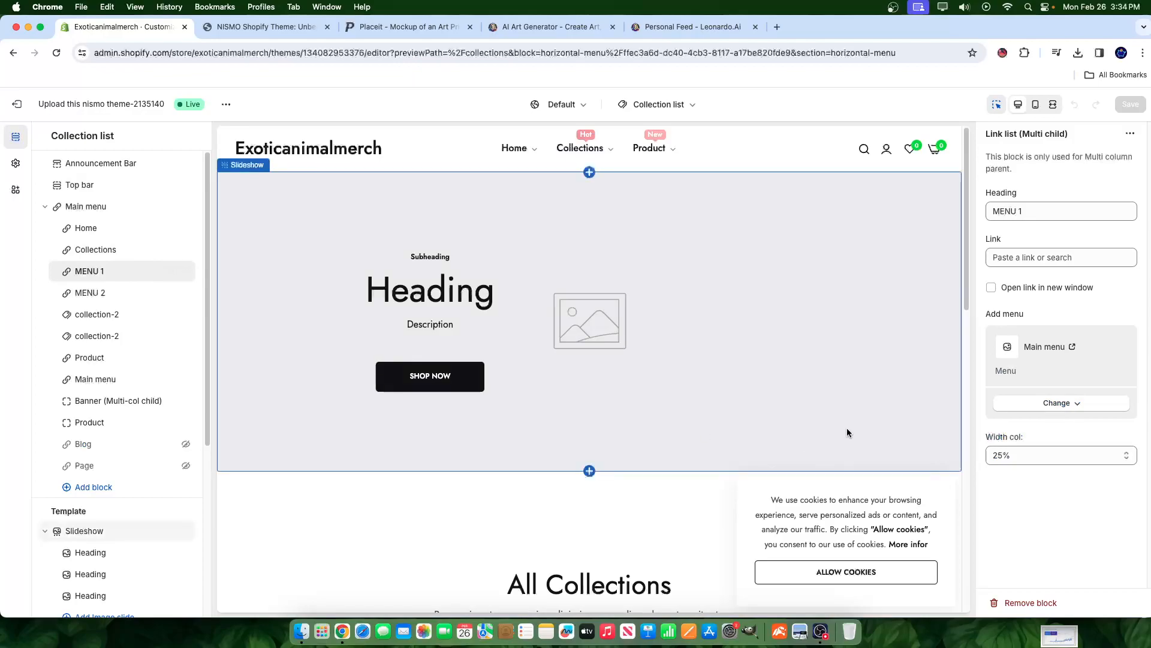
pyautogui.click(1067, 404)
pyautogui.click(1071, 429)
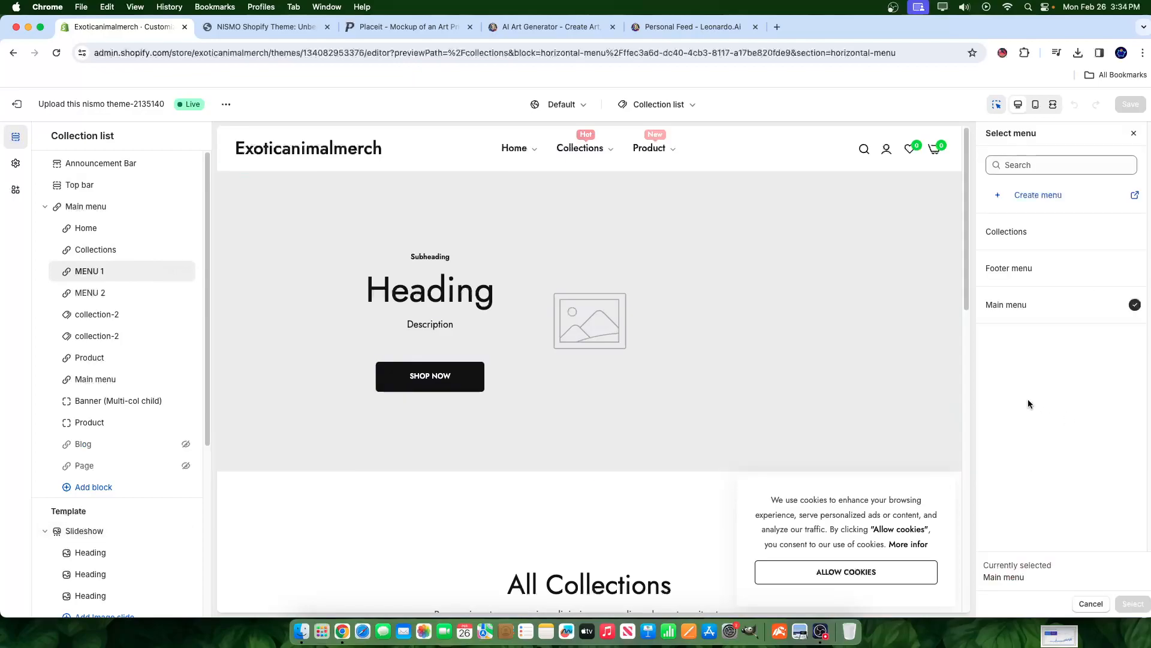
pyautogui.click(1057, 237)
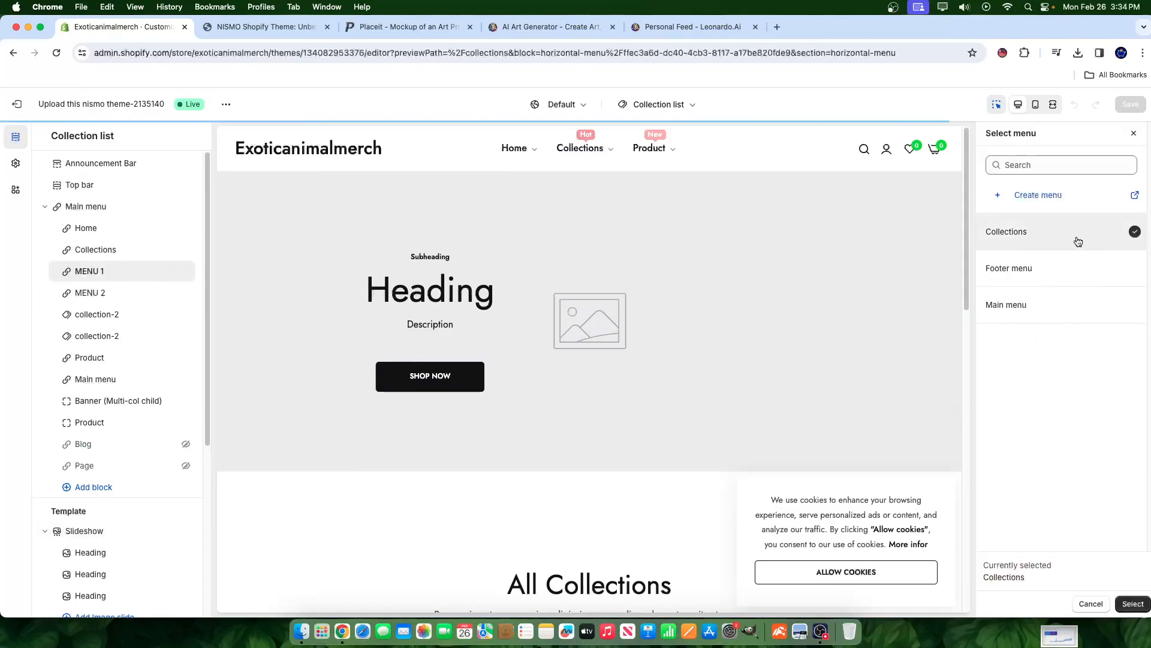
pyautogui.click(1136, 604)
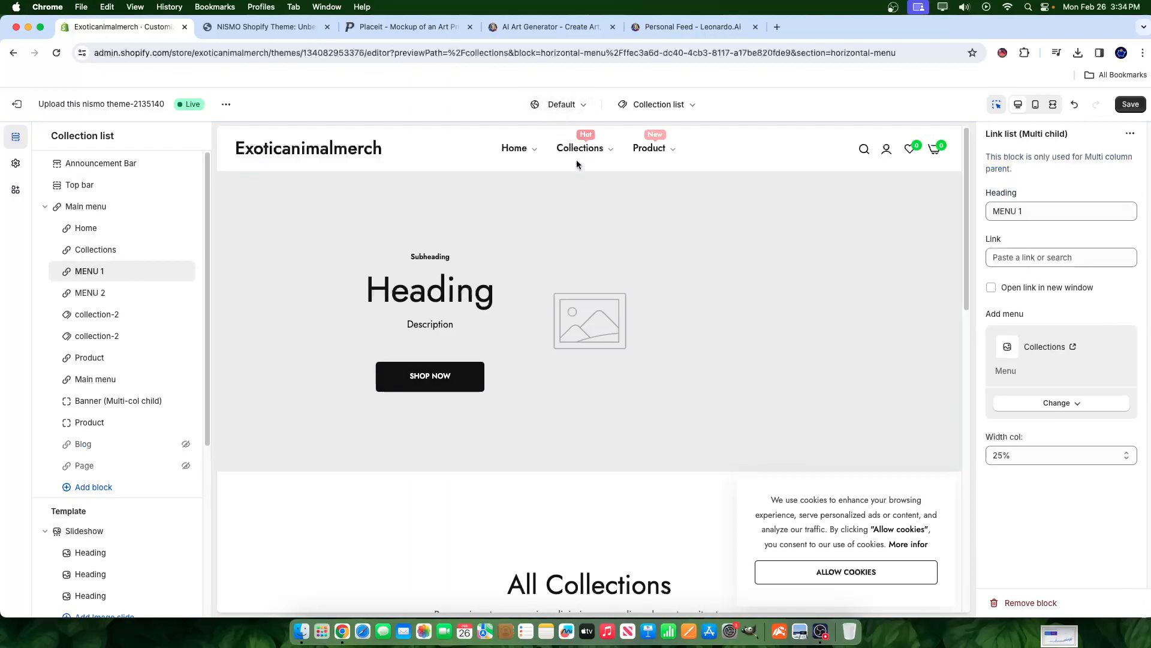
pyautogui.click(610, 154)
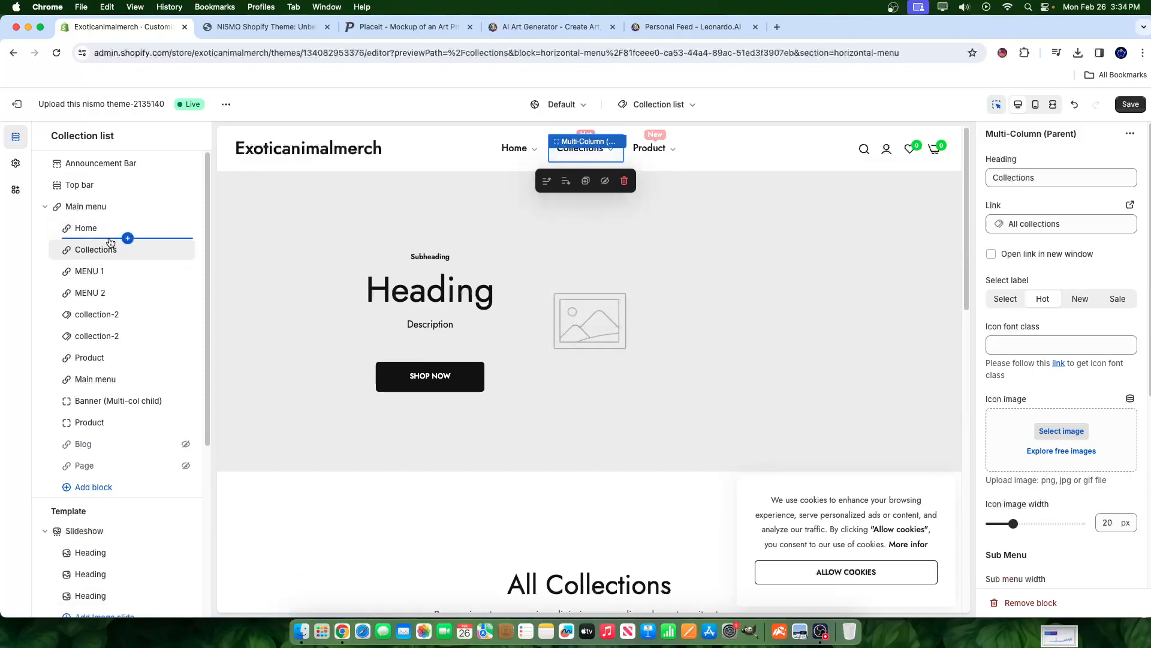
pyautogui.scroll(-3, 1056, 456)
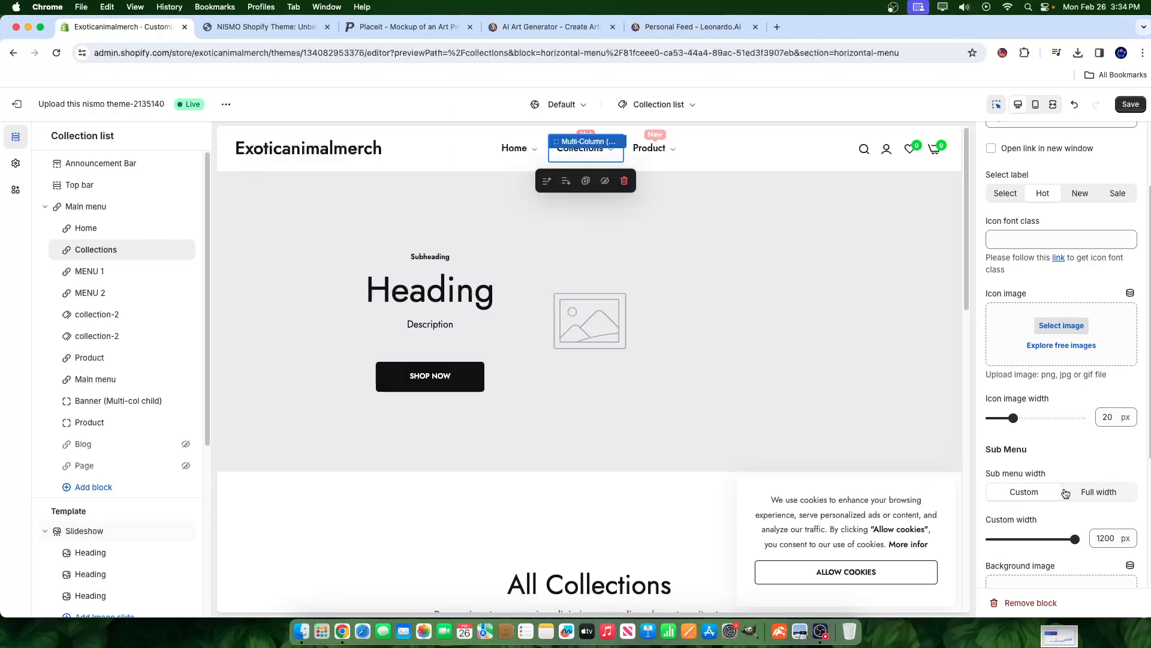
# - Rename the MENU 1 column heading to 'Shop All Collections'
pyautogui.click(125, 273)
pyautogui.click(1030, 210)
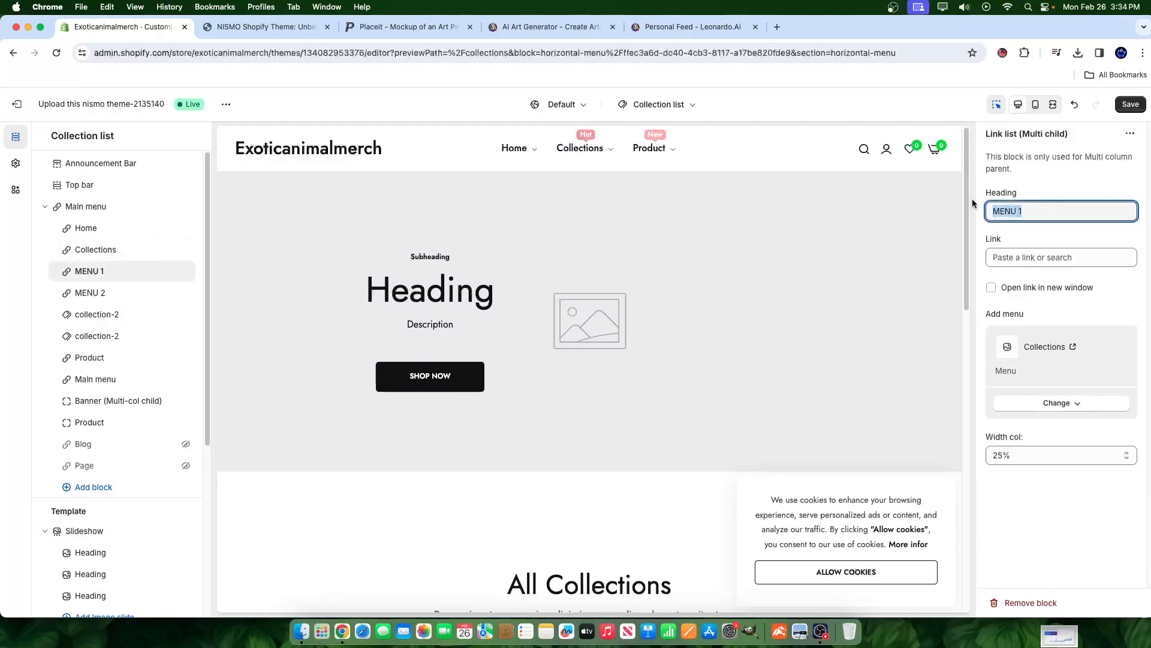
pyautogui.write('Sh')
pyautogui.press('BackSpace')
pyautogui.press('BackSpace')
pyautogui.write('Poster Collections')
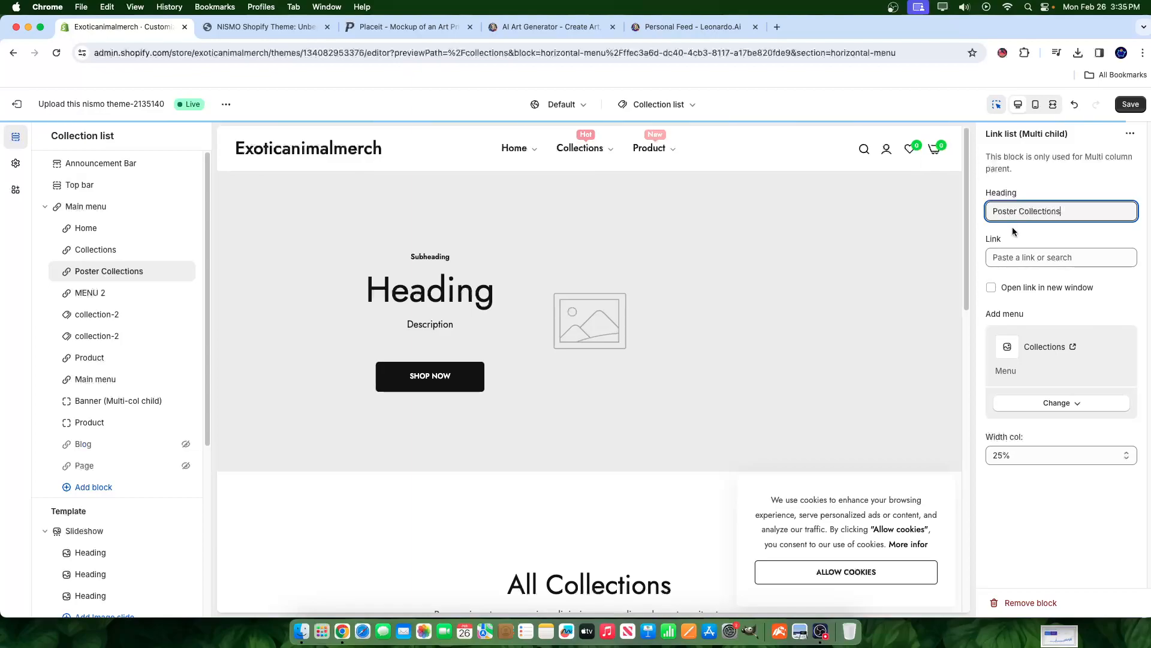
pyautogui.click(1027, 258)
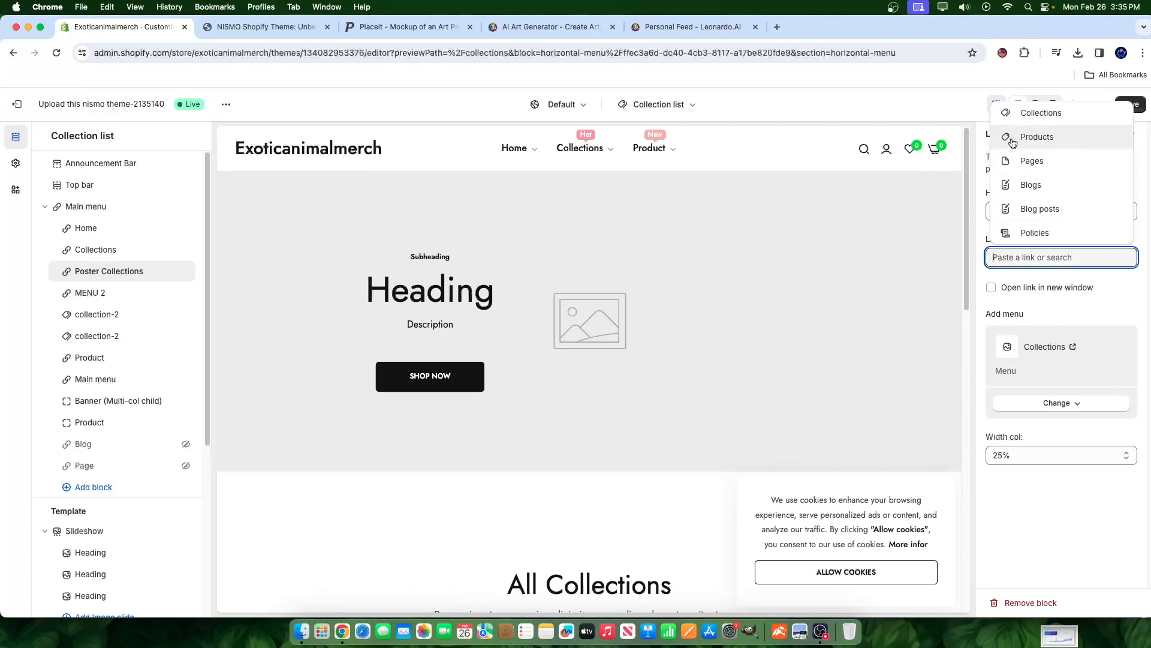
pyautogui.click(1120, 274)
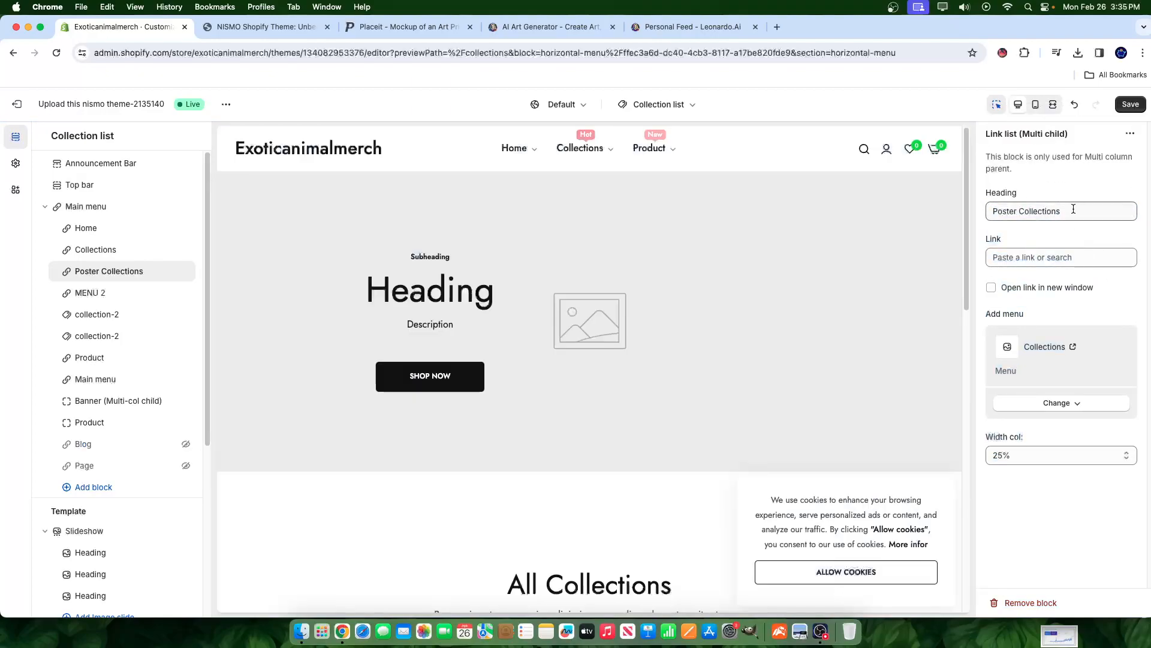
pyautogui.moveTo(1069, 210); pyautogui.dragTo(989, 206)
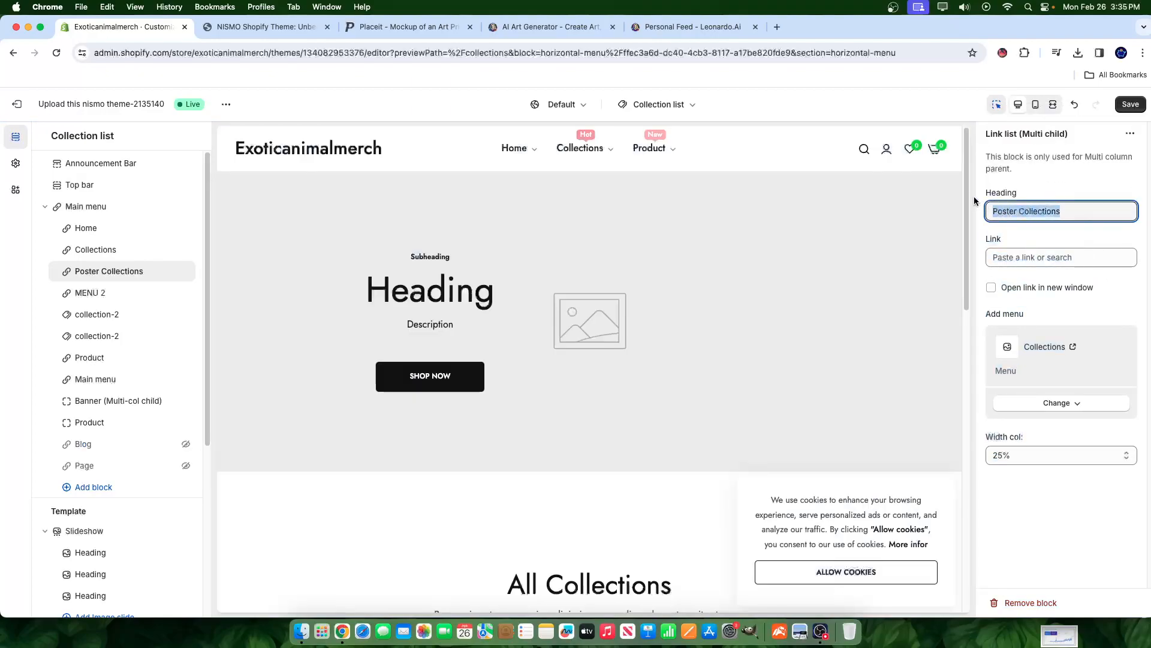
pyautogui.write('Shop All')
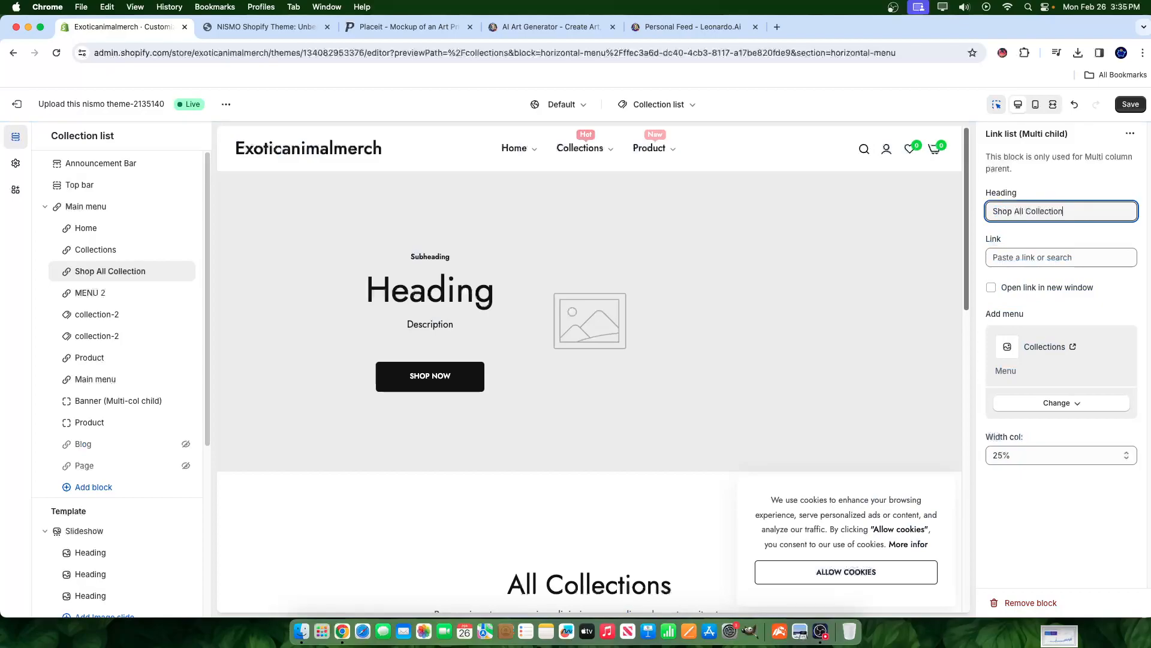
# - Link the column to Collections > All collections and save the theme
pyautogui.click(1000, 256)
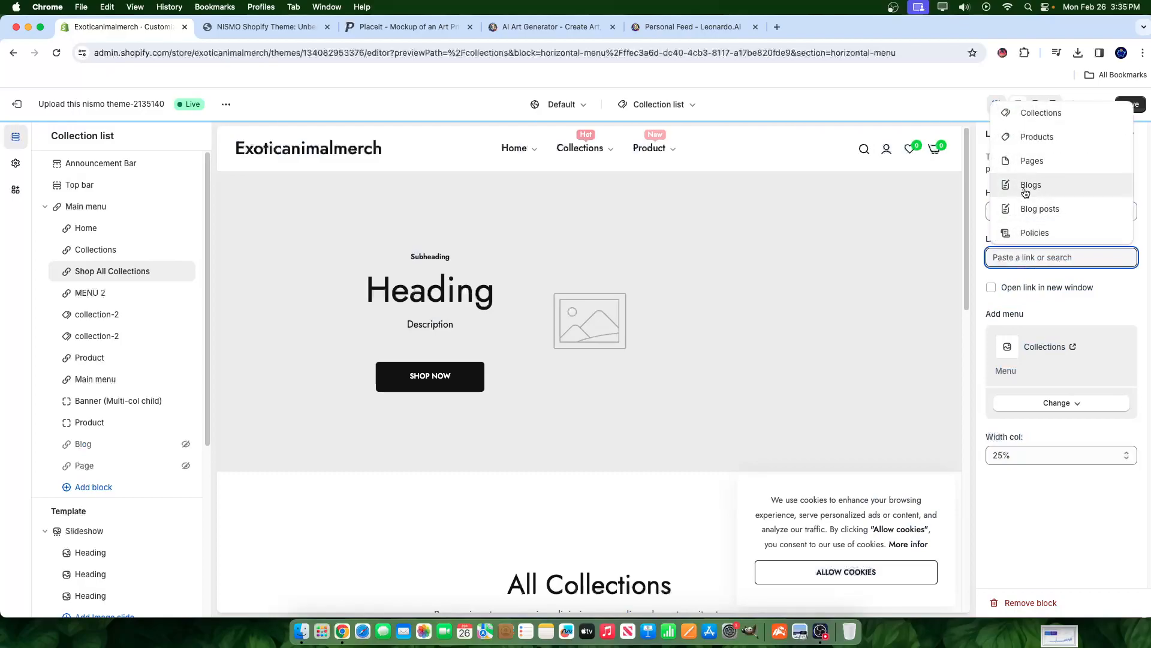
pyautogui.click(1056, 120)
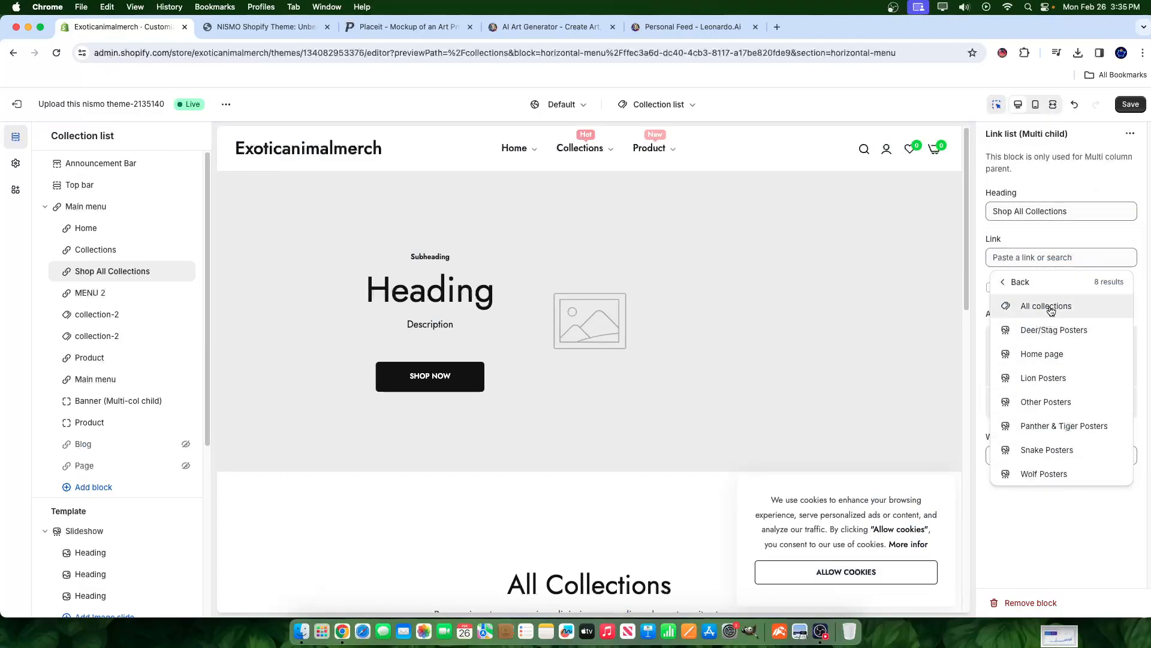
pyautogui.click(1017, 305)
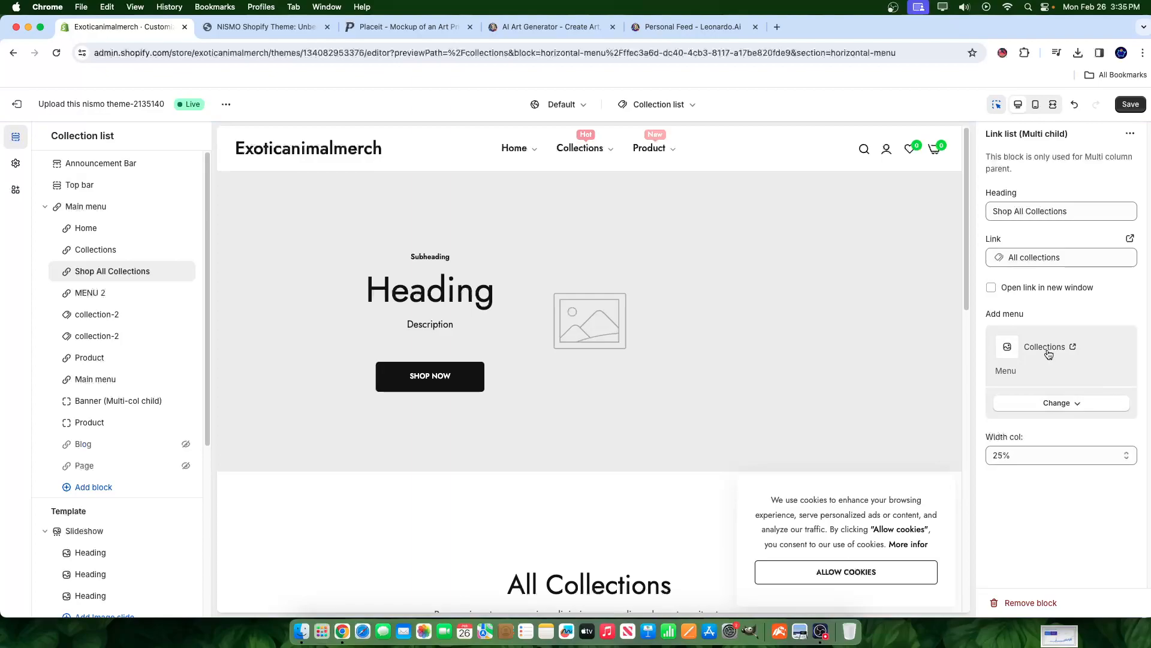
pyautogui.click(1137, 107)
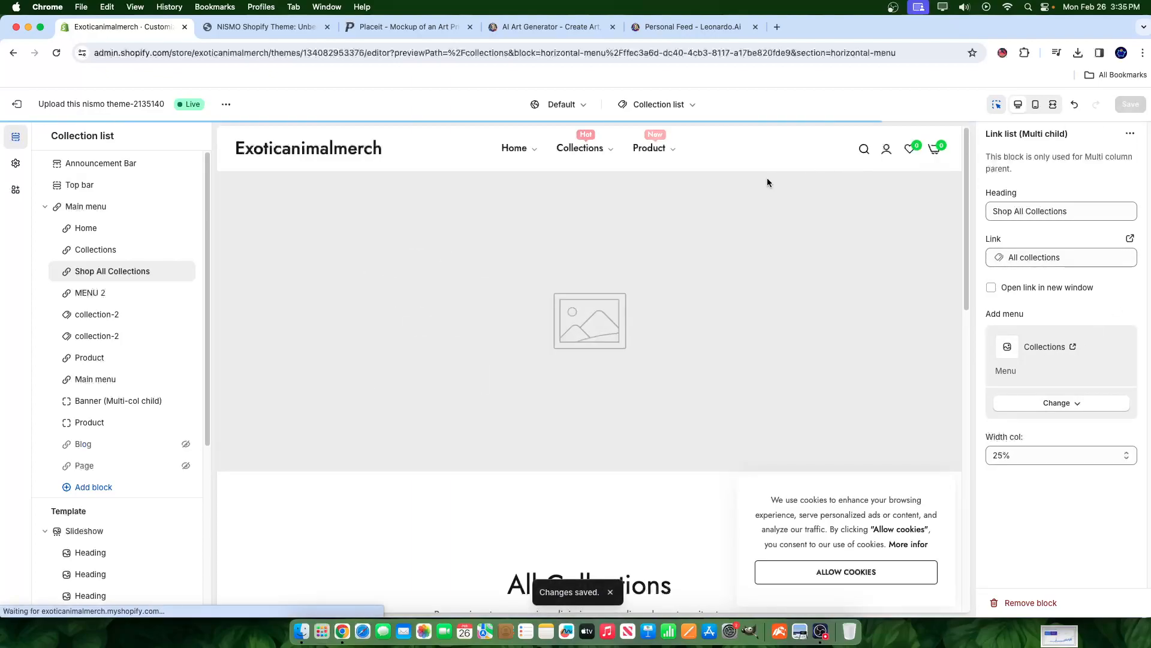
# - Remove the MENU 2 column from the Collections mega menu
pyautogui.click(590, 150)
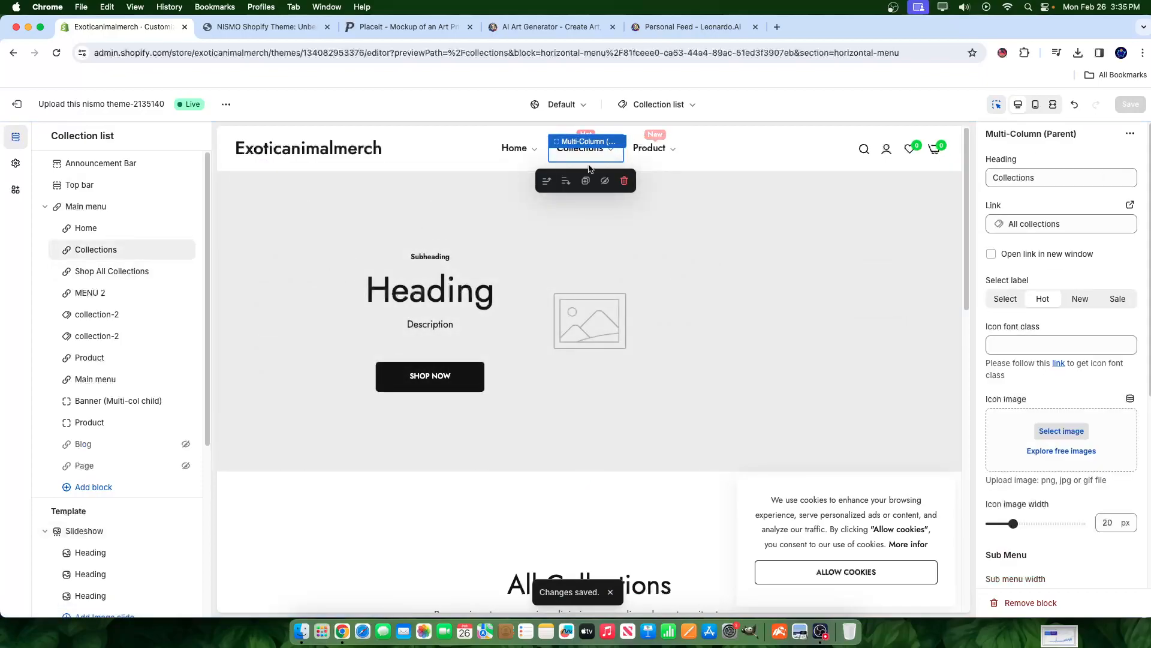
pyautogui.moveTo(595, 155)
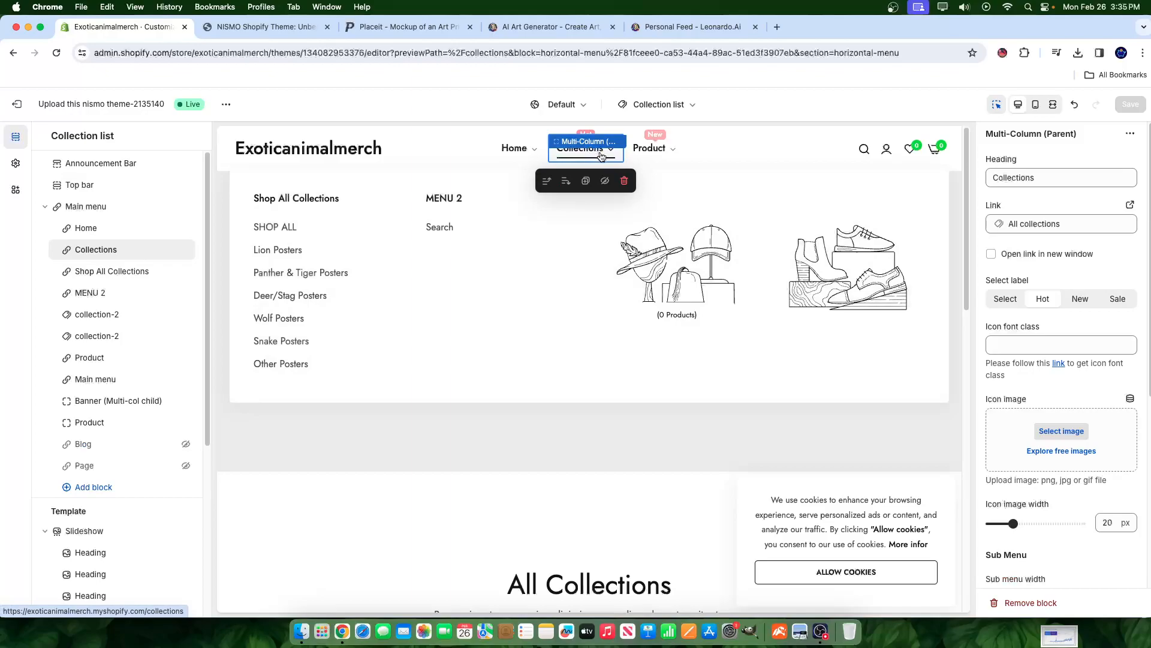
pyautogui.click(114, 287)
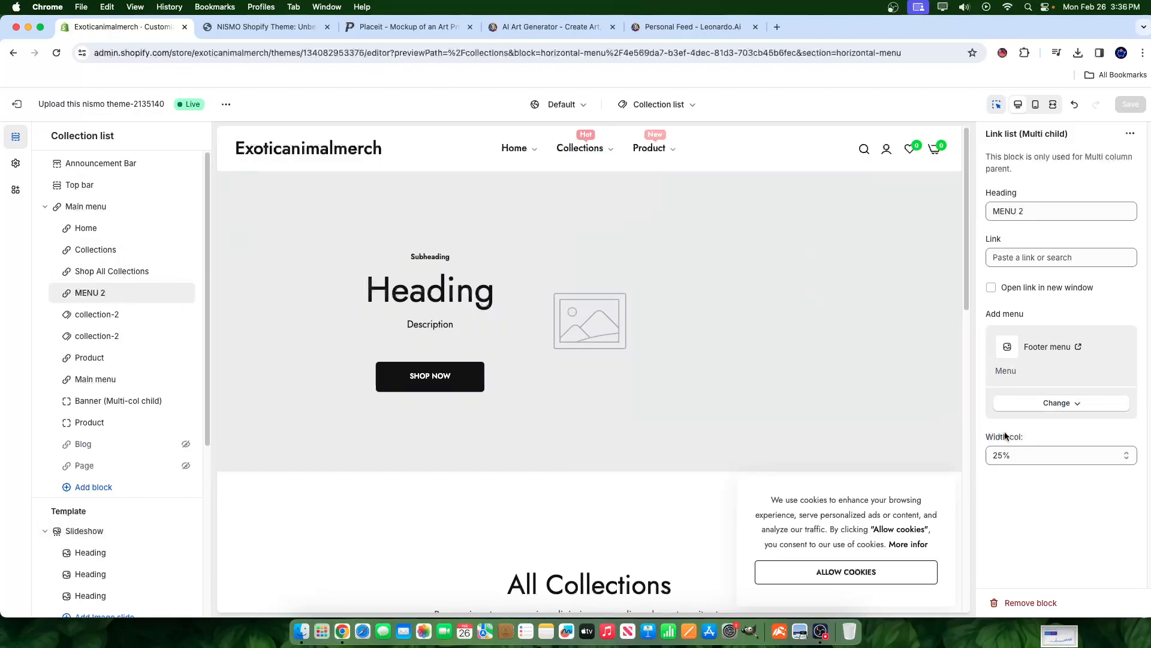
pyautogui.click(1029, 603)
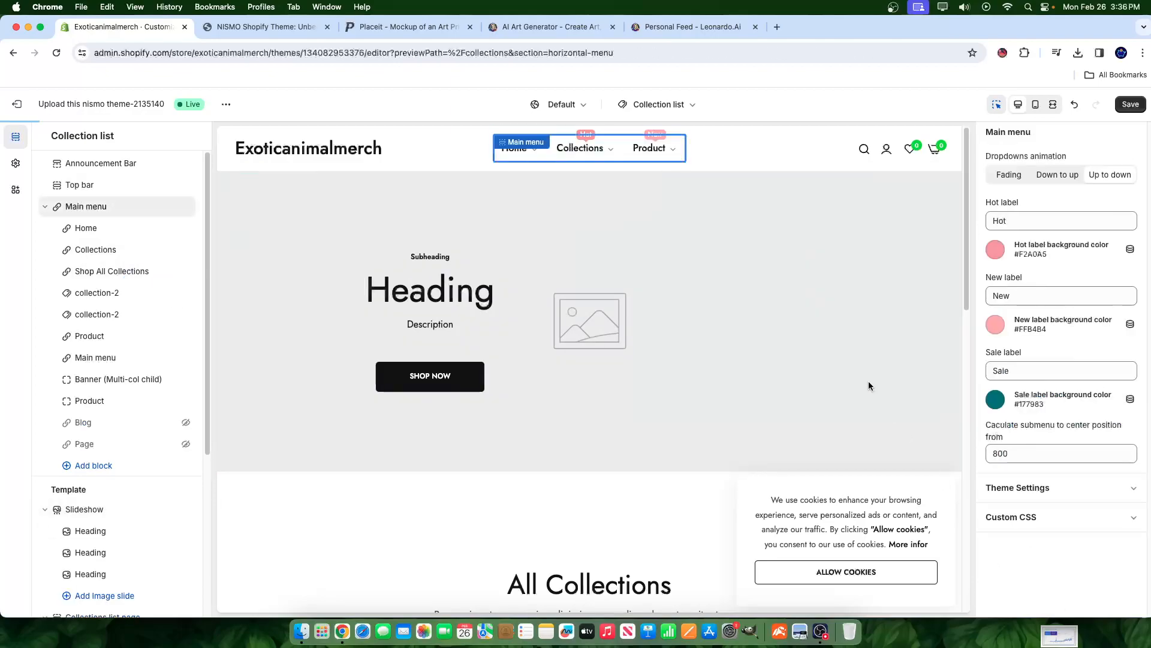
# - Change the first collection-2 item's collection to Panther & Tiger Posters
pyautogui.click(597, 152)
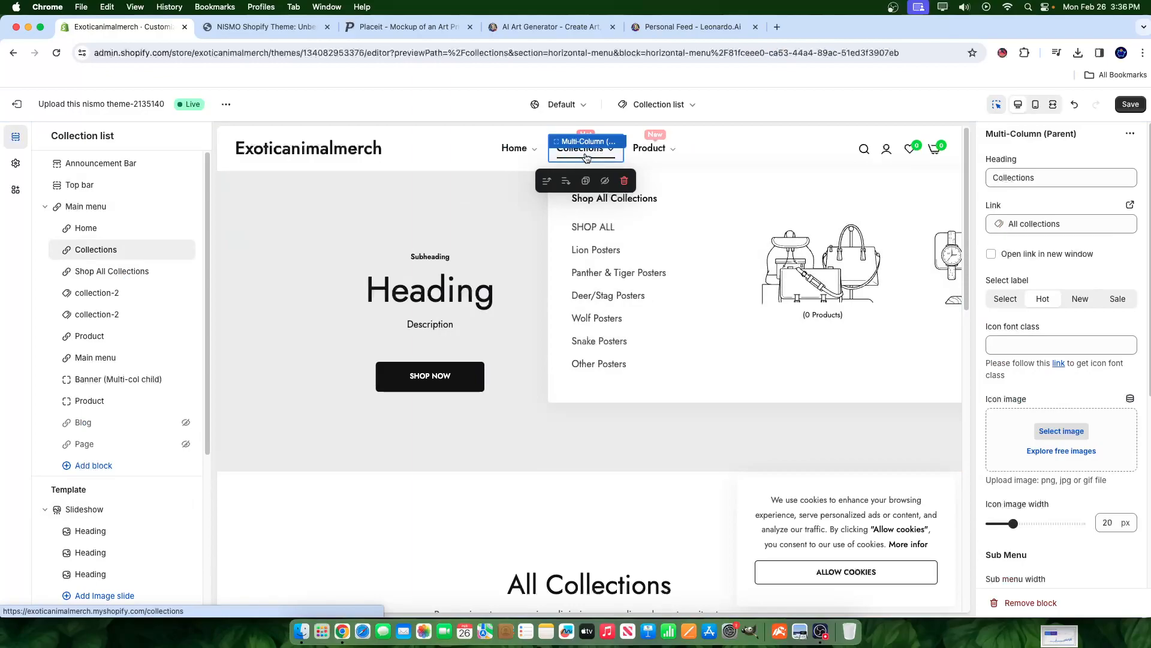
pyautogui.scroll(-5, 1045, 433)
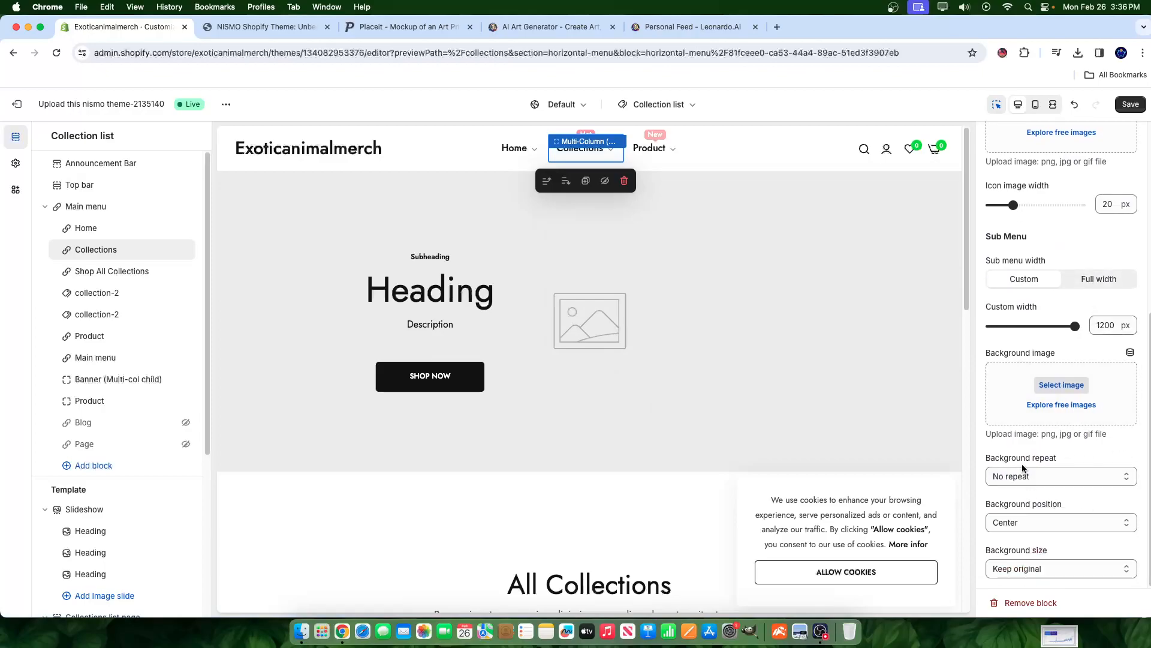
pyautogui.click(90, 271)
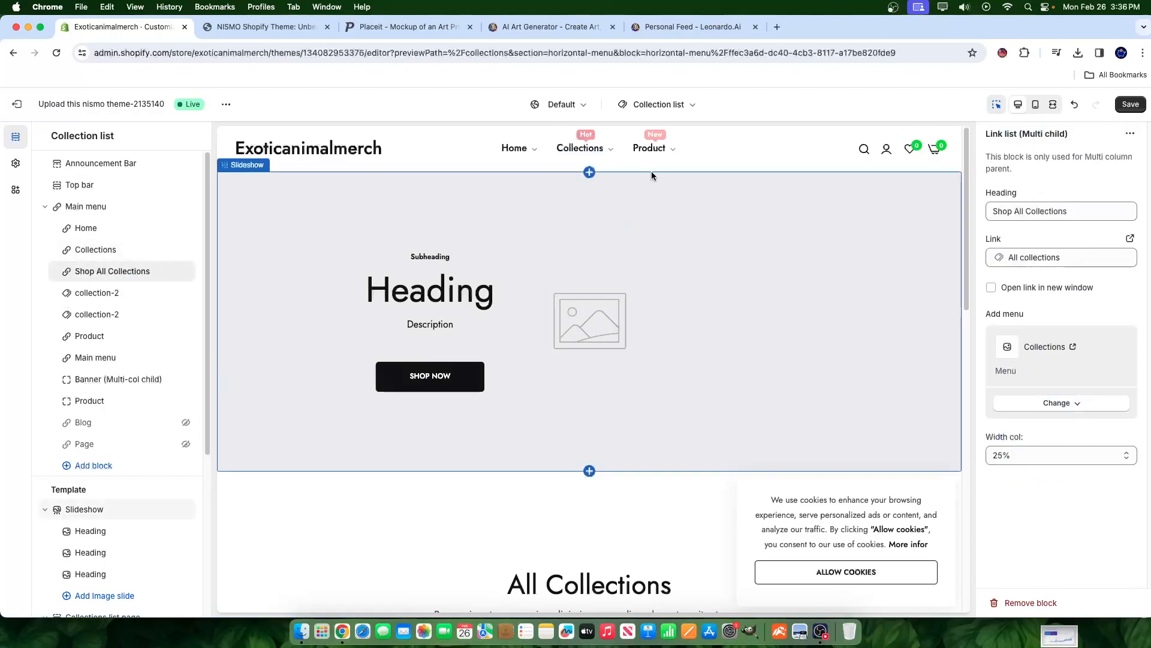
pyautogui.click(602, 155)
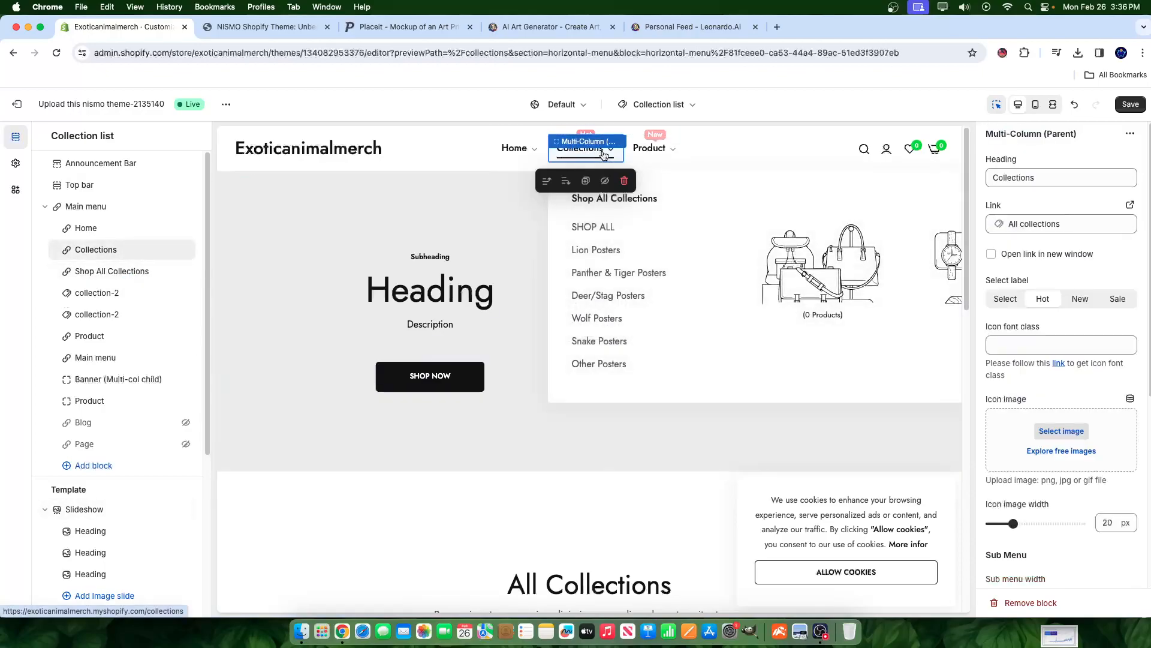
pyautogui.click(96, 270)
pyautogui.click(96, 293)
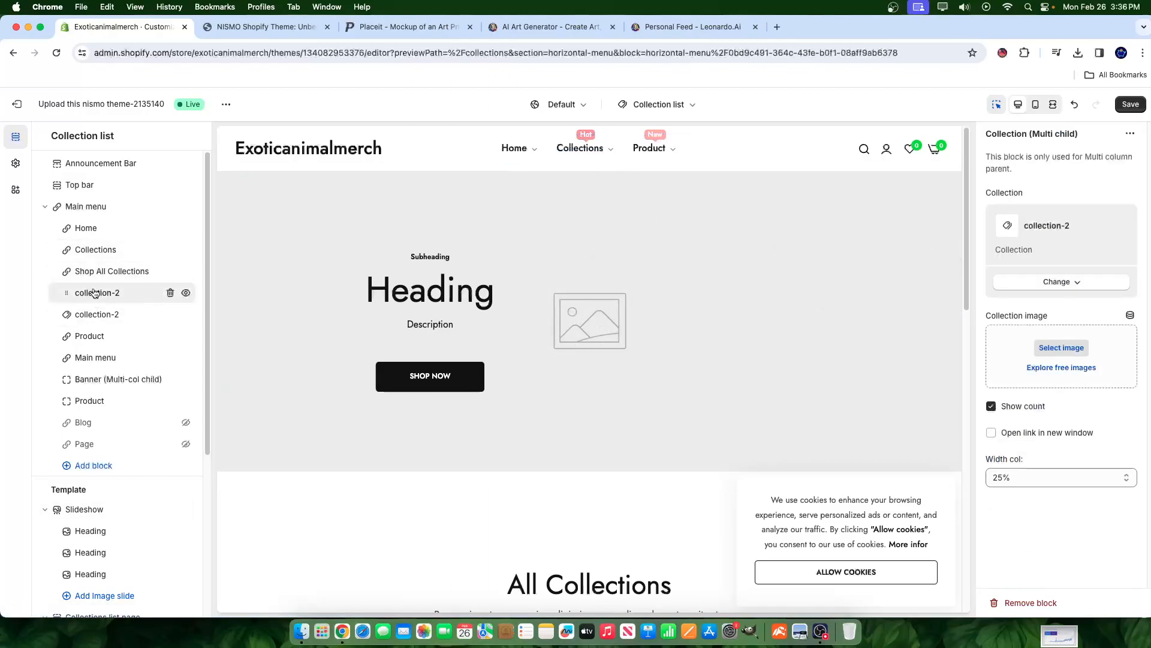
pyautogui.click(577, 151)
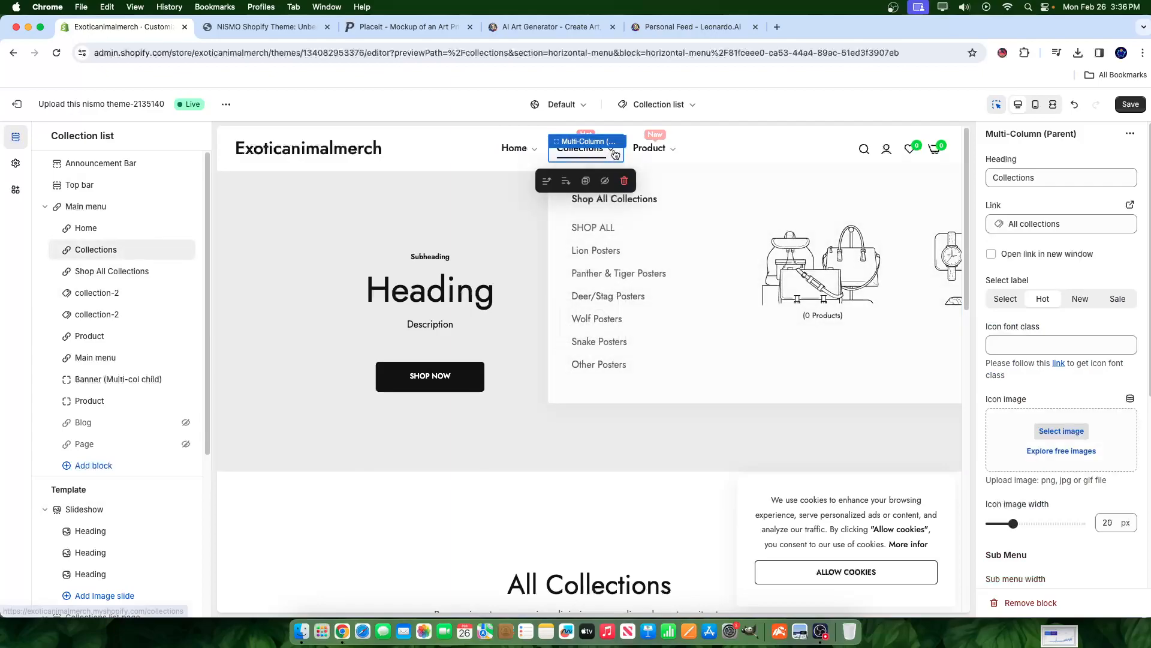
pyautogui.click(157, 301)
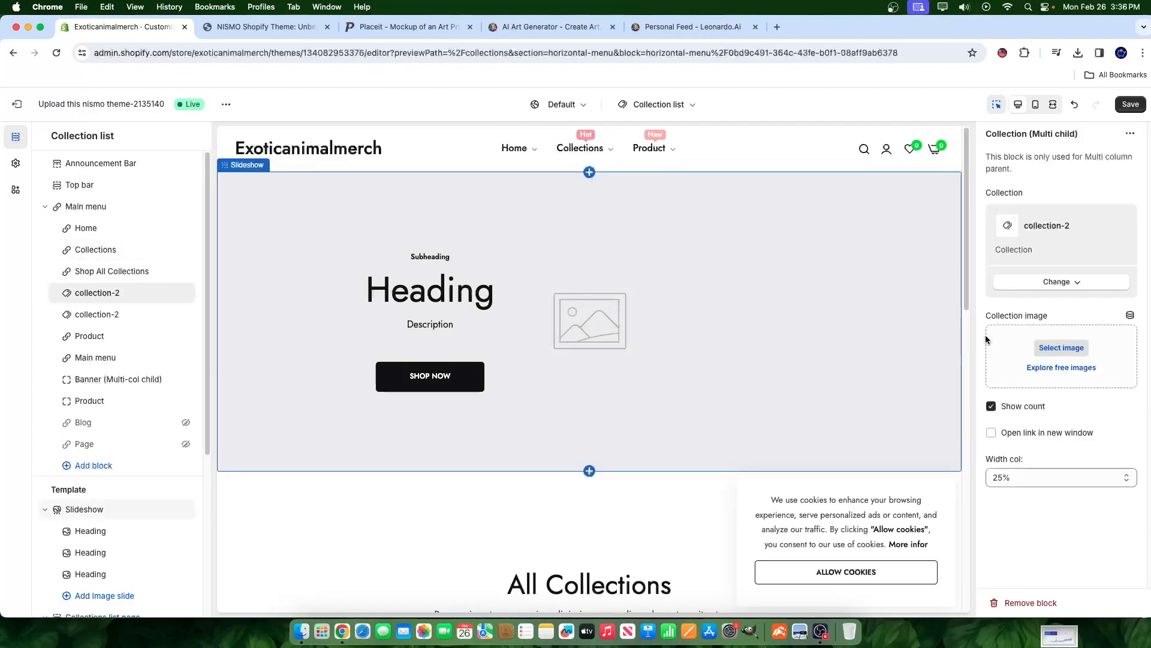
pyautogui.click(1082, 282)
pyautogui.click(1060, 306)
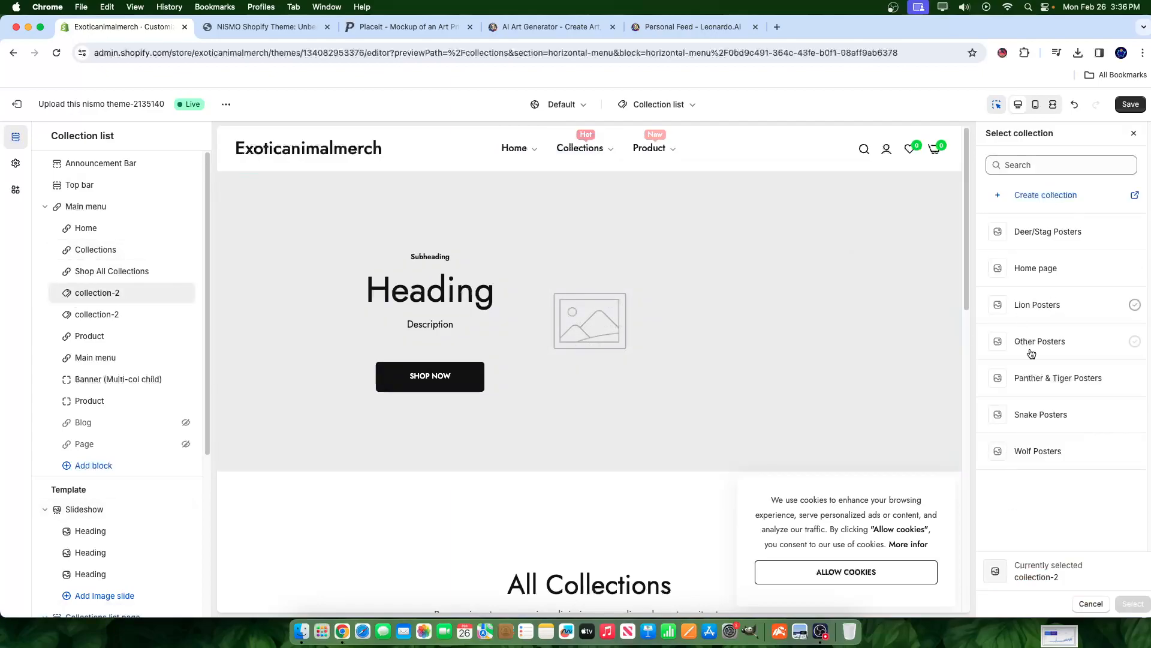
pyautogui.click(1042, 379)
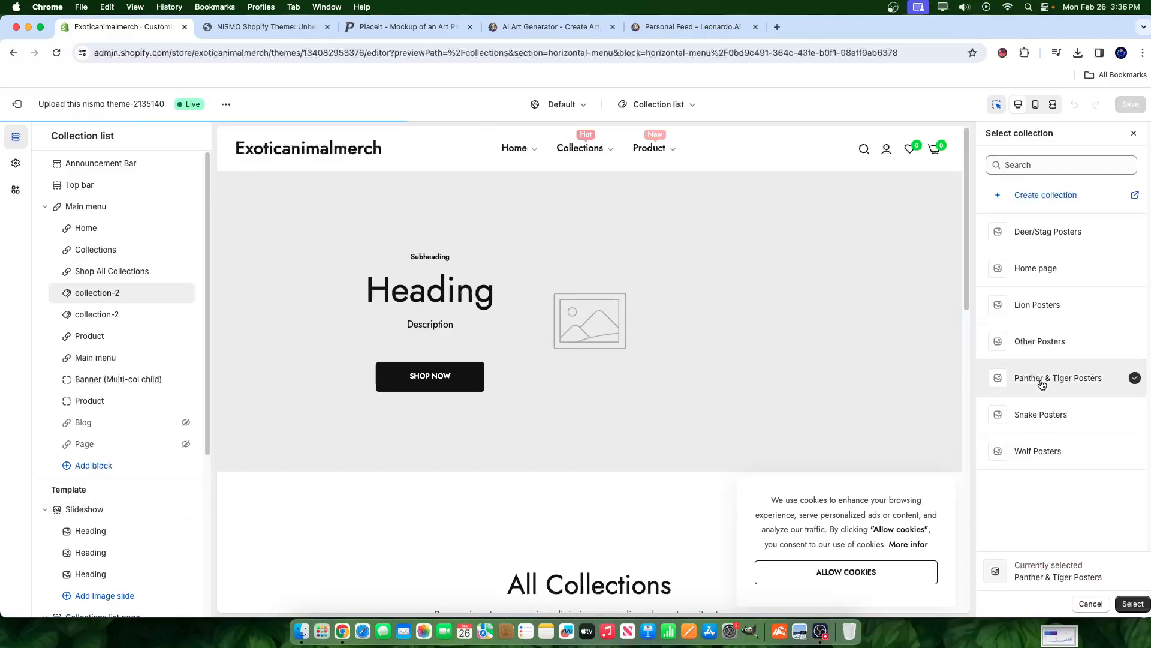
# - Confirm Panther & Tiger Posters and set the second collection-2 item to Lion Posters
pyautogui.click(1128, 604)
pyautogui.click(89, 313)
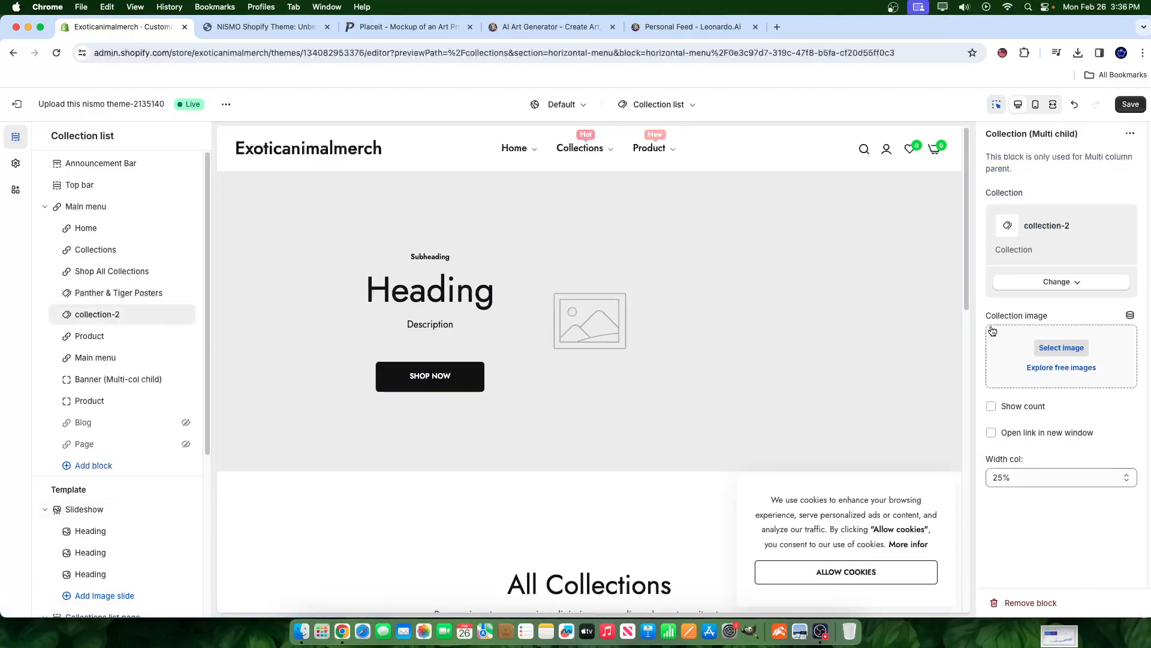
pyautogui.click(1054, 284)
pyautogui.click(1061, 307)
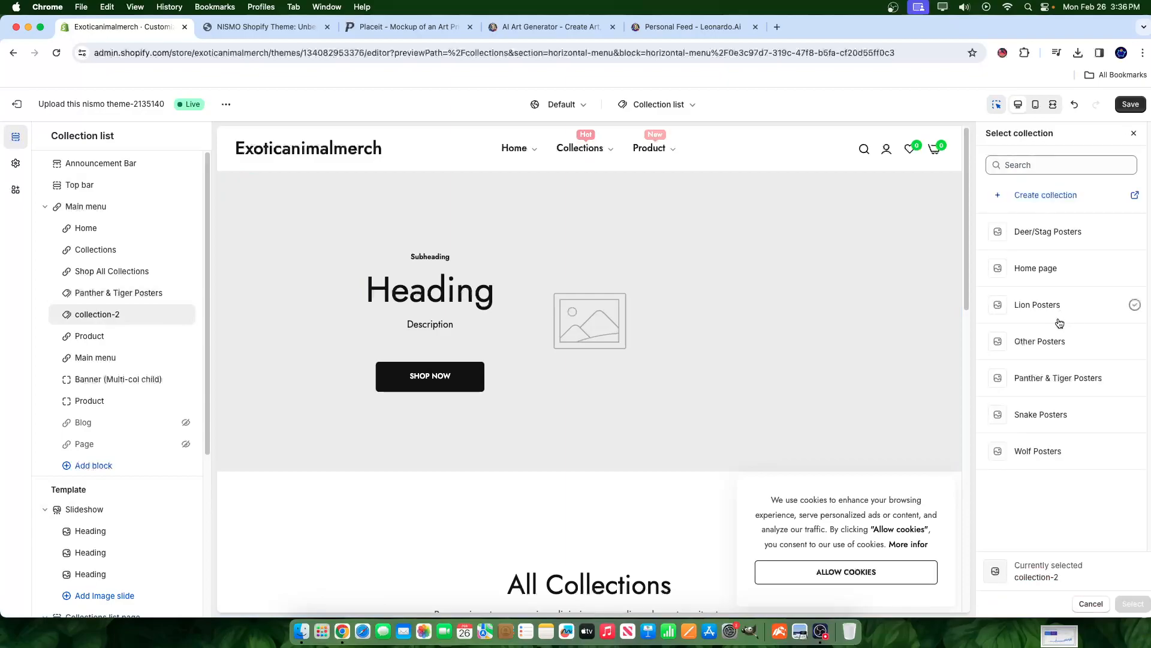
pyautogui.click(1041, 304)
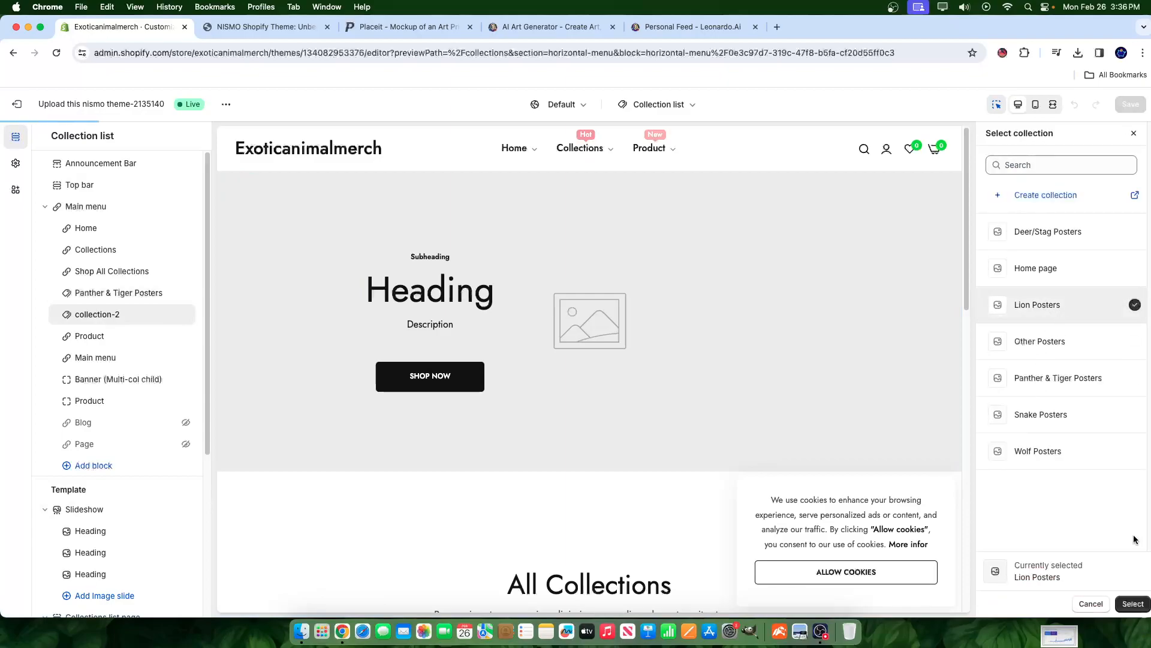
pyautogui.click(1133, 603)
# - Save the theme and open the Panther & Tiger Posters block settings
pyautogui.click(1125, 107)
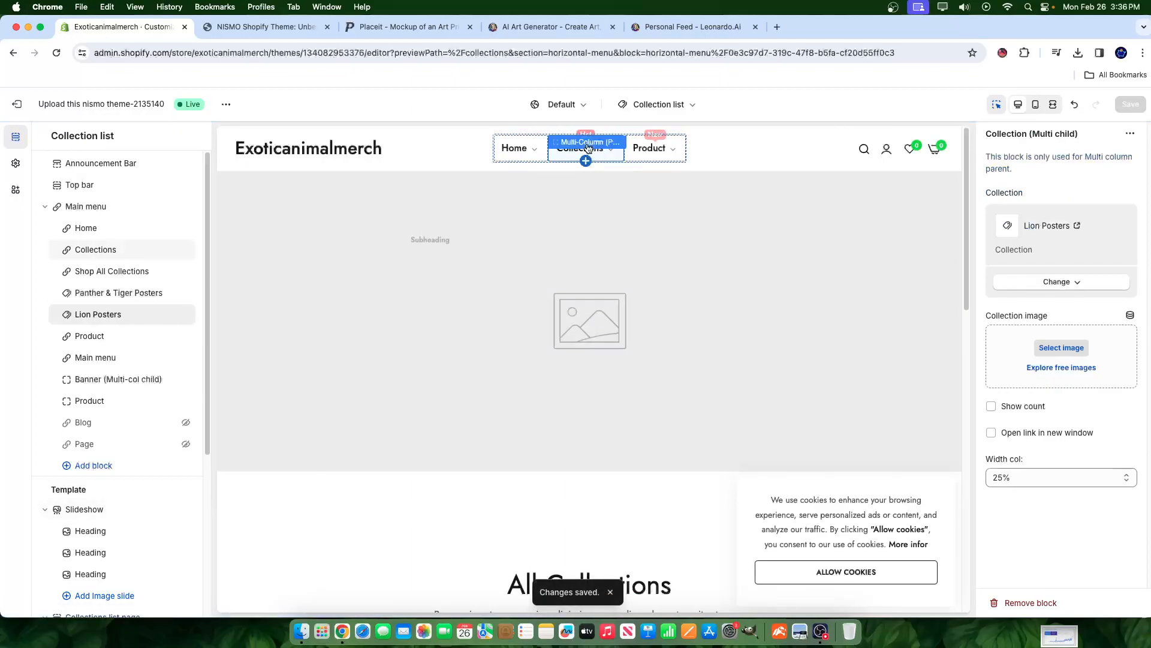
pyautogui.click(606, 153)
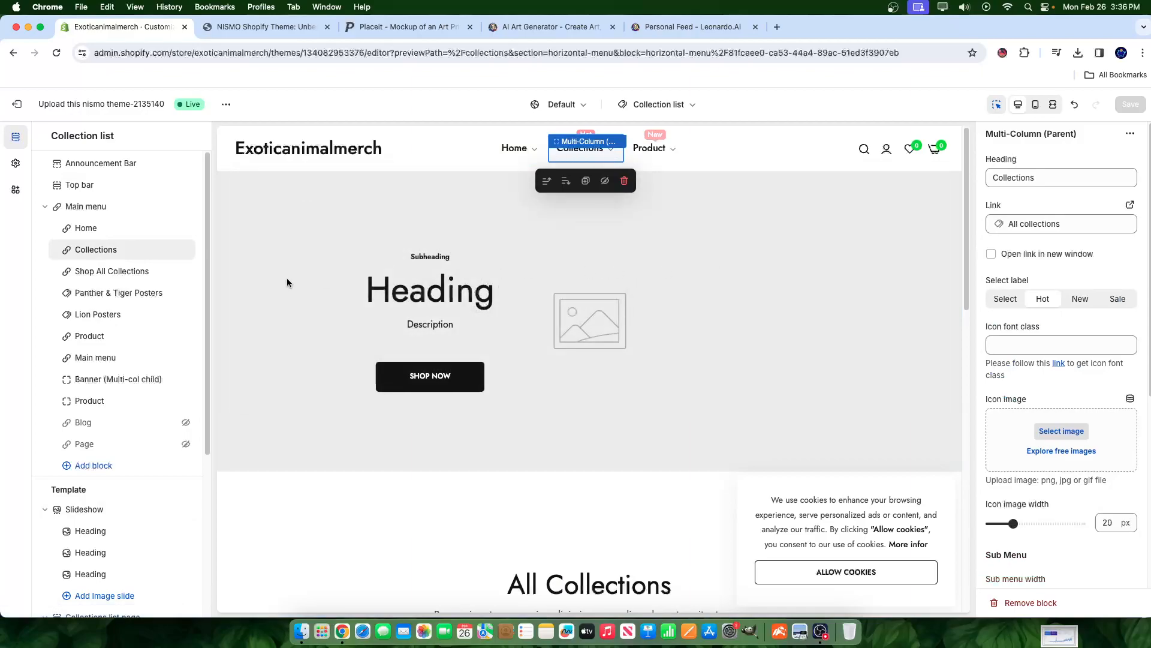
pyautogui.click(104, 290)
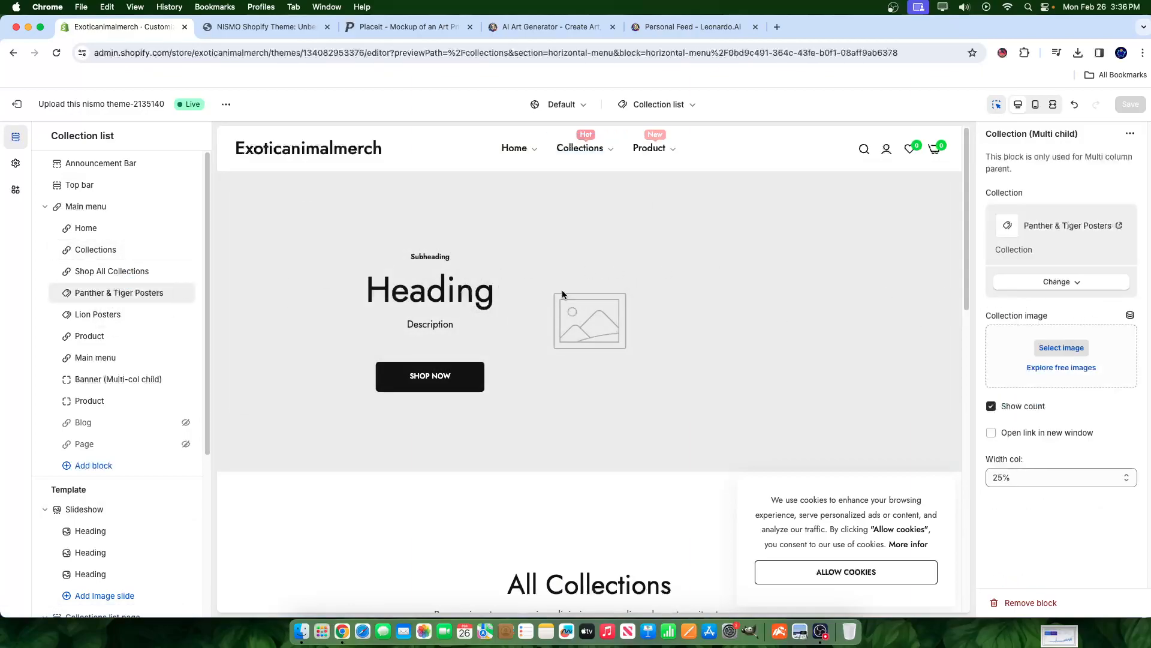
# - Use the Bulk1_City_21 panther image as Panther & Tiger Posters' collection image and save
pyautogui.click(1041, 350)
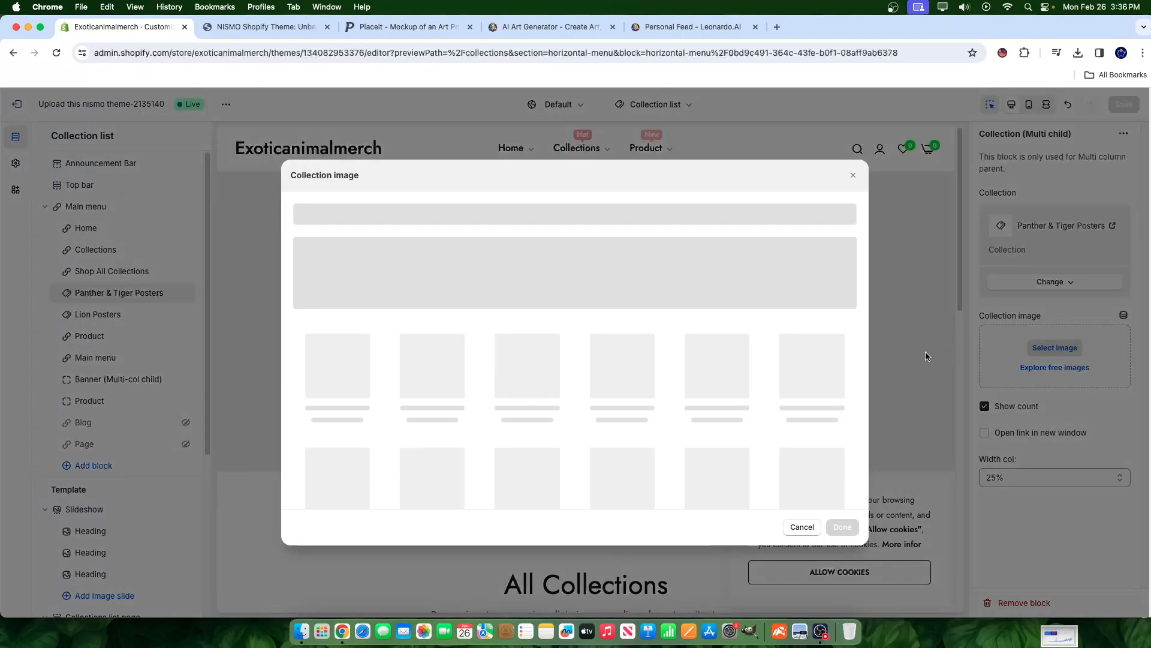
pyautogui.scroll(-2, 727, 445)
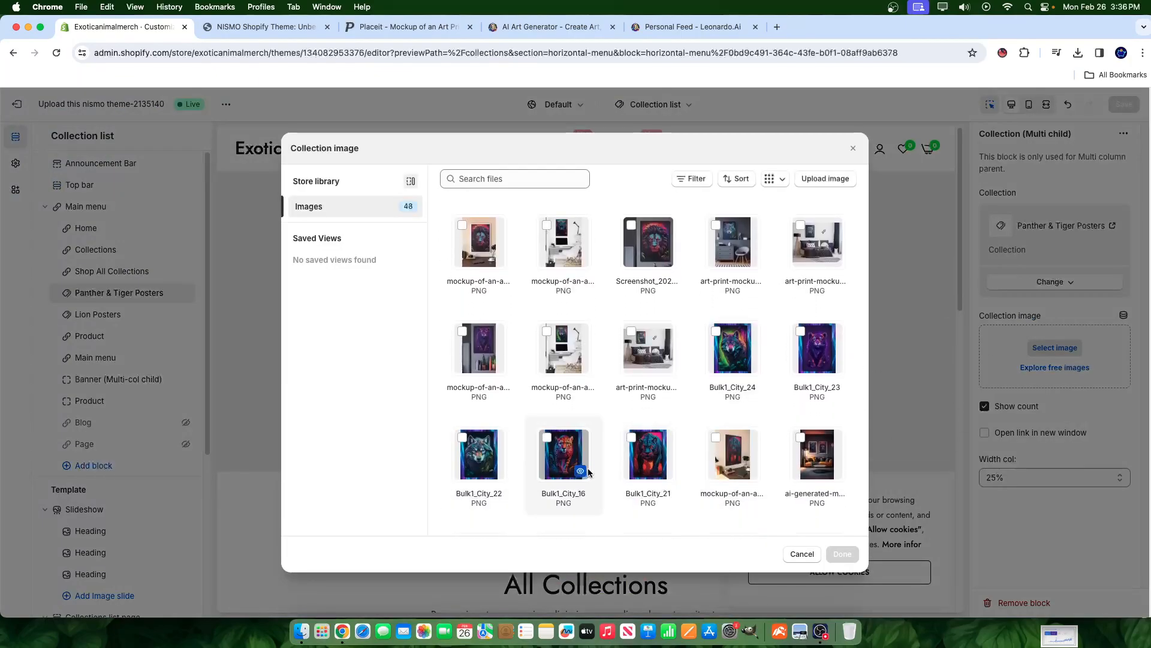
pyautogui.scroll(-3, 604, 515)
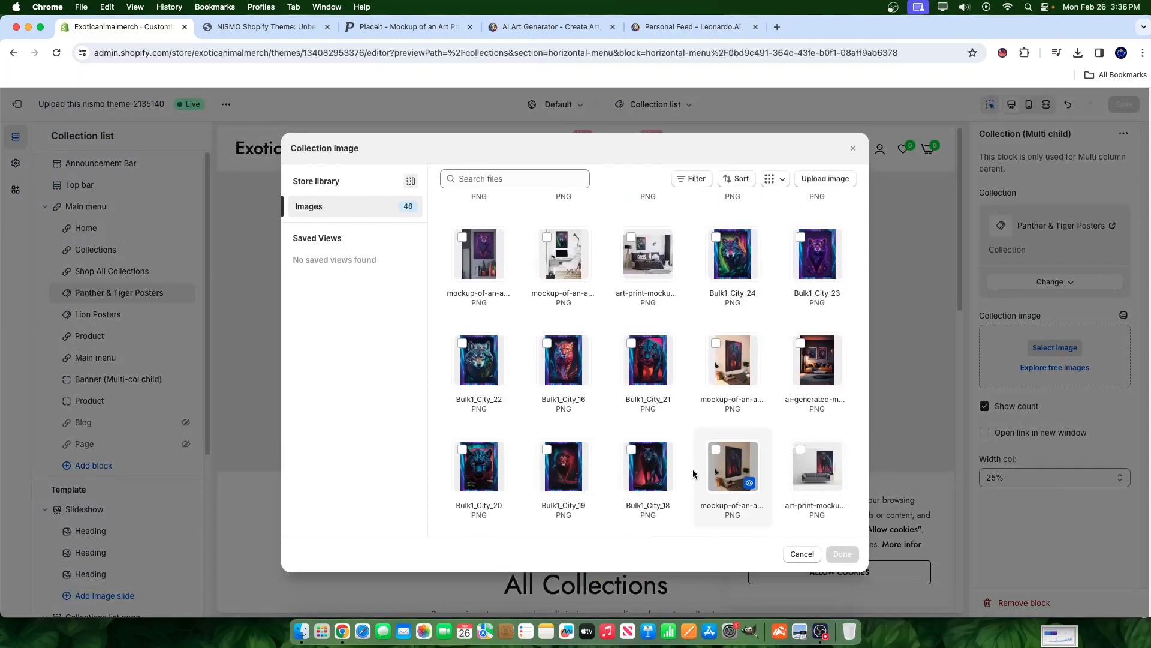
pyautogui.click(643, 355)
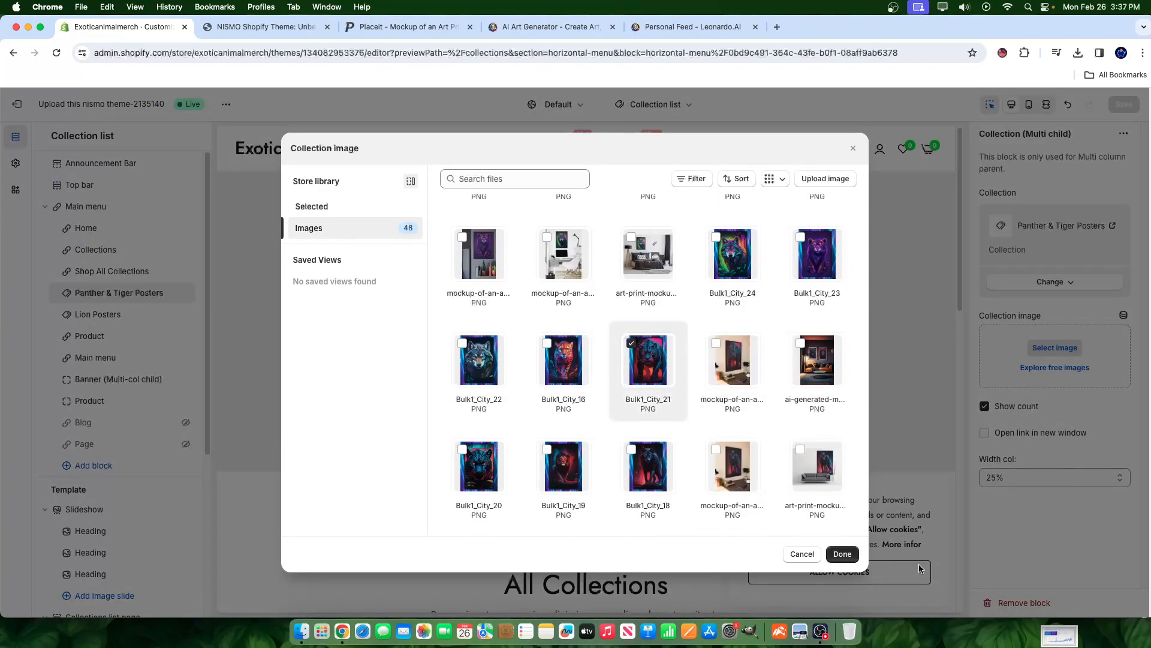
pyautogui.click(842, 553)
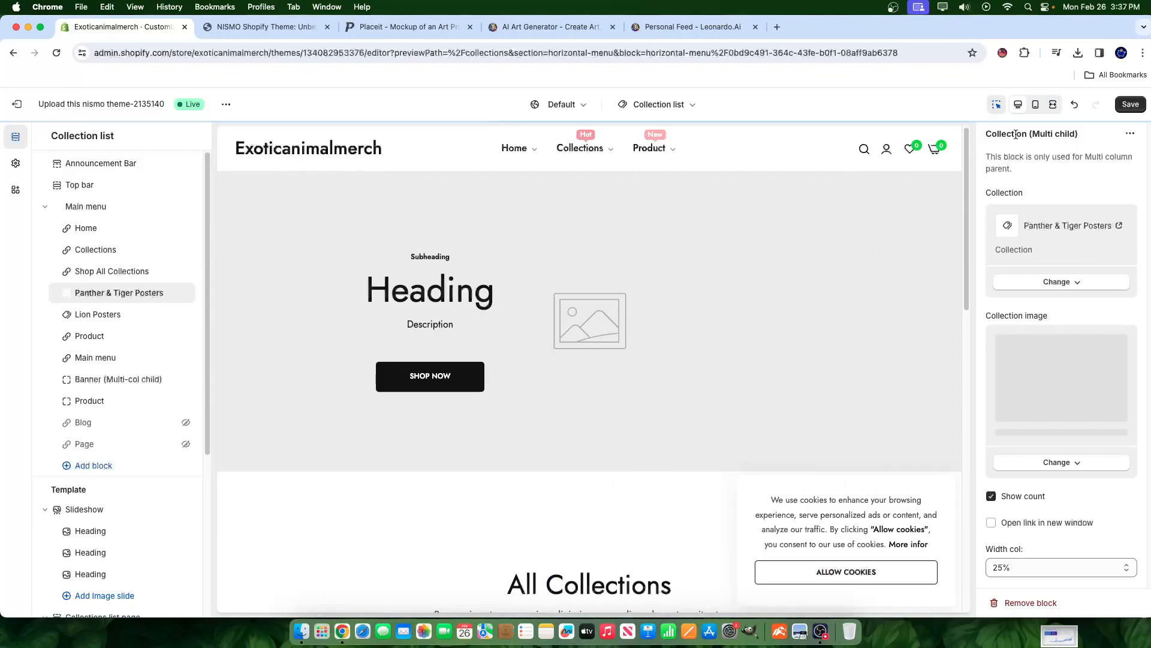
pyautogui.click(1130, 104)
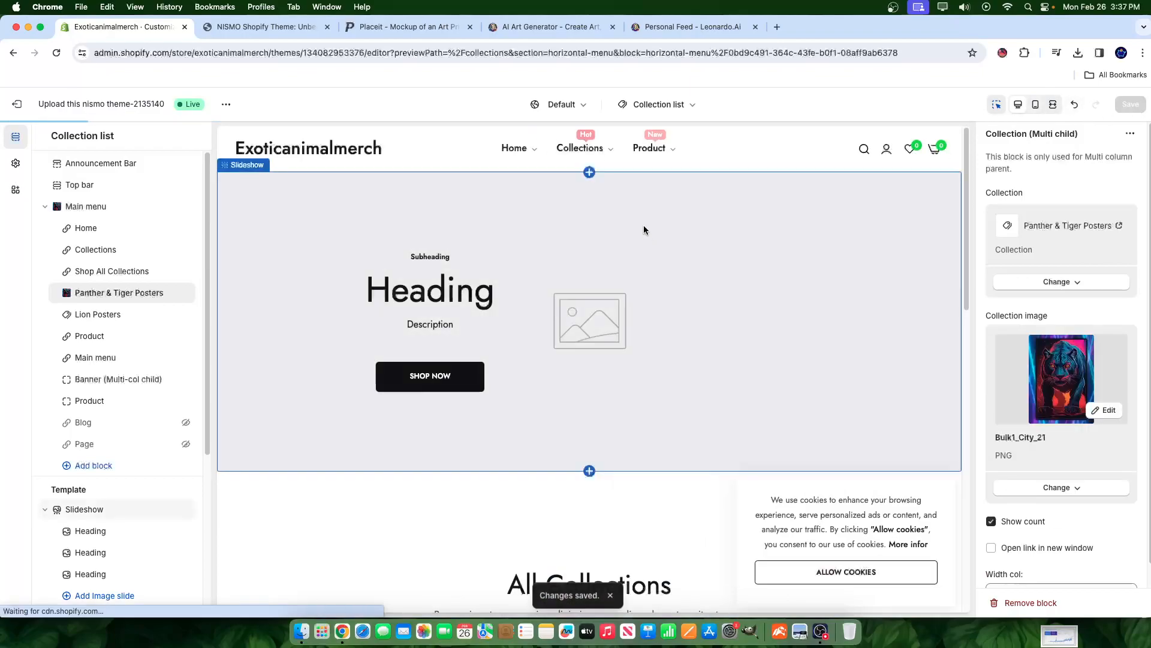
pyautogui.click(604, 151)
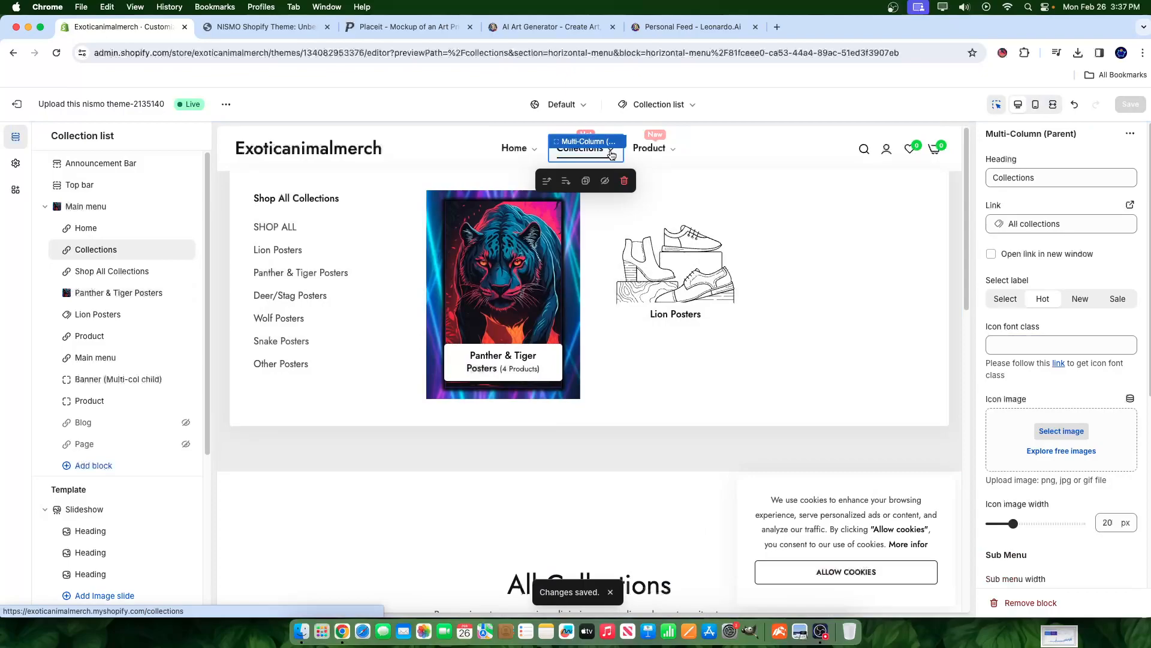
# - Open the Lion Posters block's image library and browse the available images
pyautogui.click(68, 314)
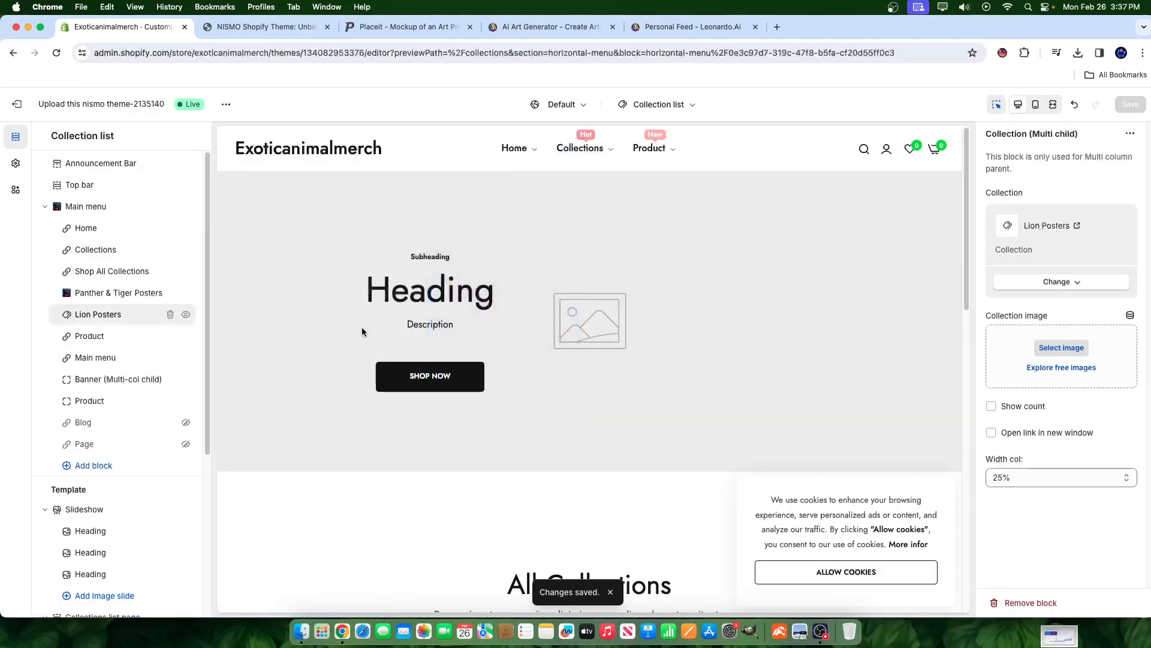
pyautogui.click(1062, 347)
pyautogui.scroll(-2, 682, 408)
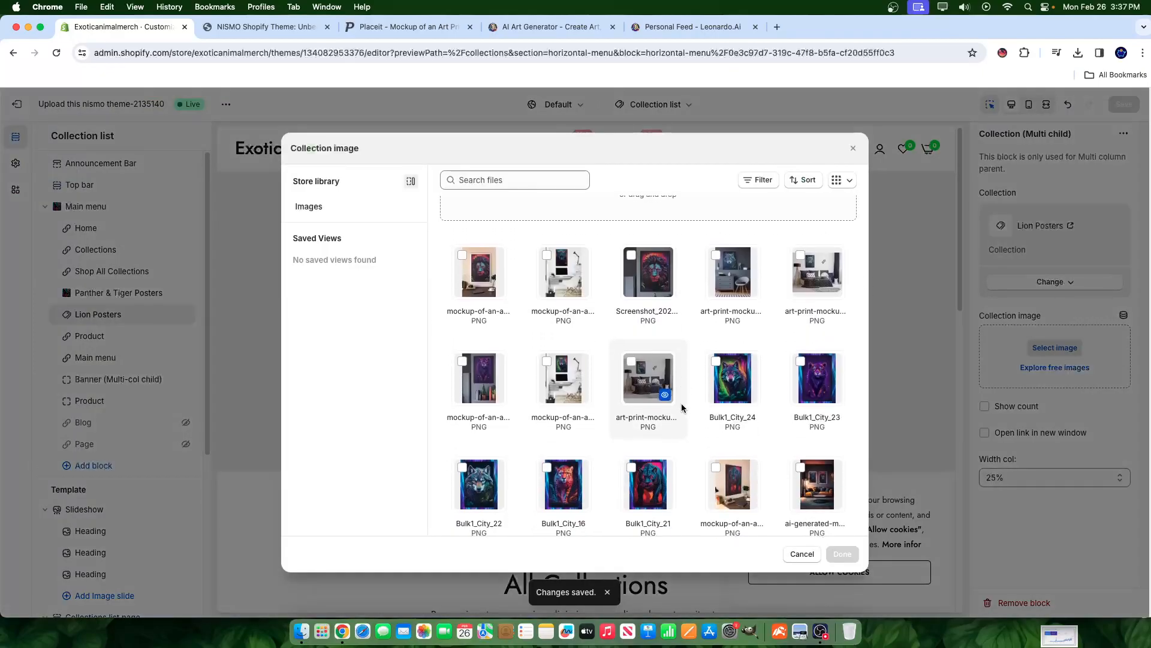
pyautogui.scroll(-5, 769, 466)
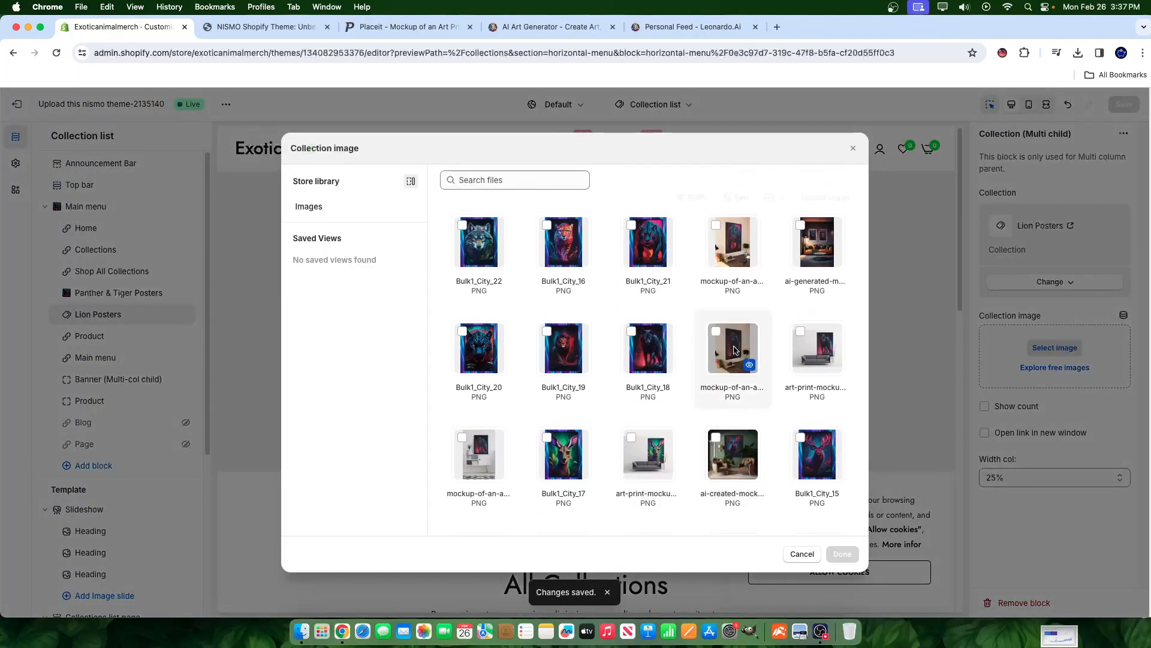
pyautogui.scroll(-3, 611, 365)
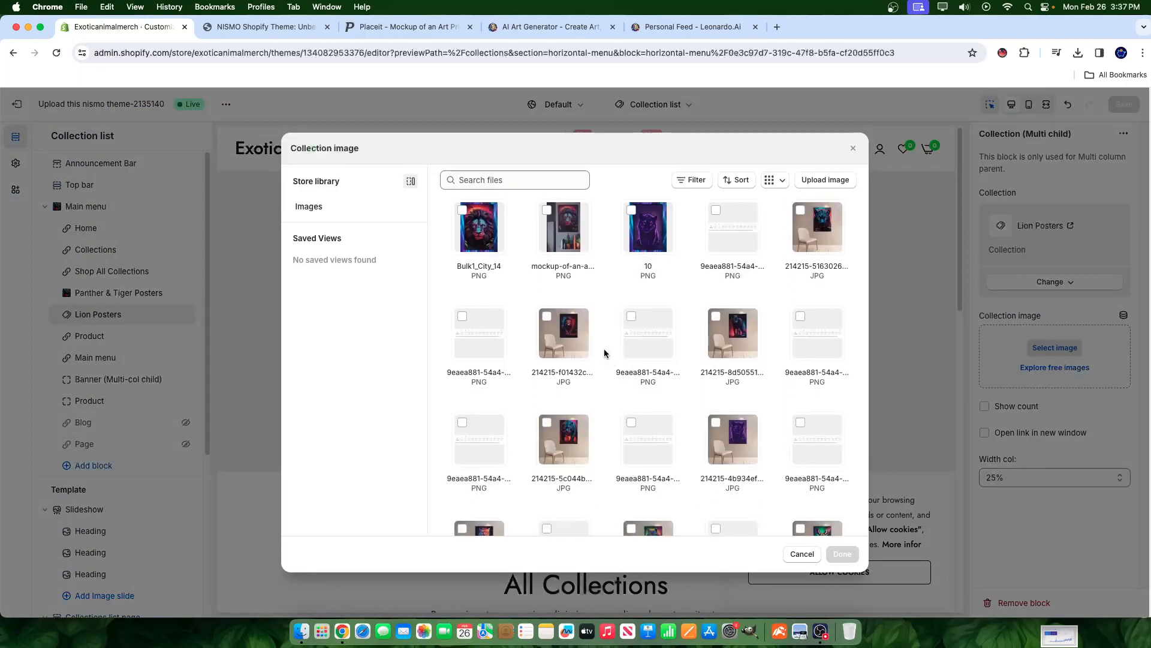
pyautogui.scroll(4, 594, 357)
pyautogui.scroll(-2, 780, 413)
pyautogui.scroll(-3, 768, 413)
pyautogui.scroll(6, 759, 414)
pyautogui.scroll(-1, 753, 415)
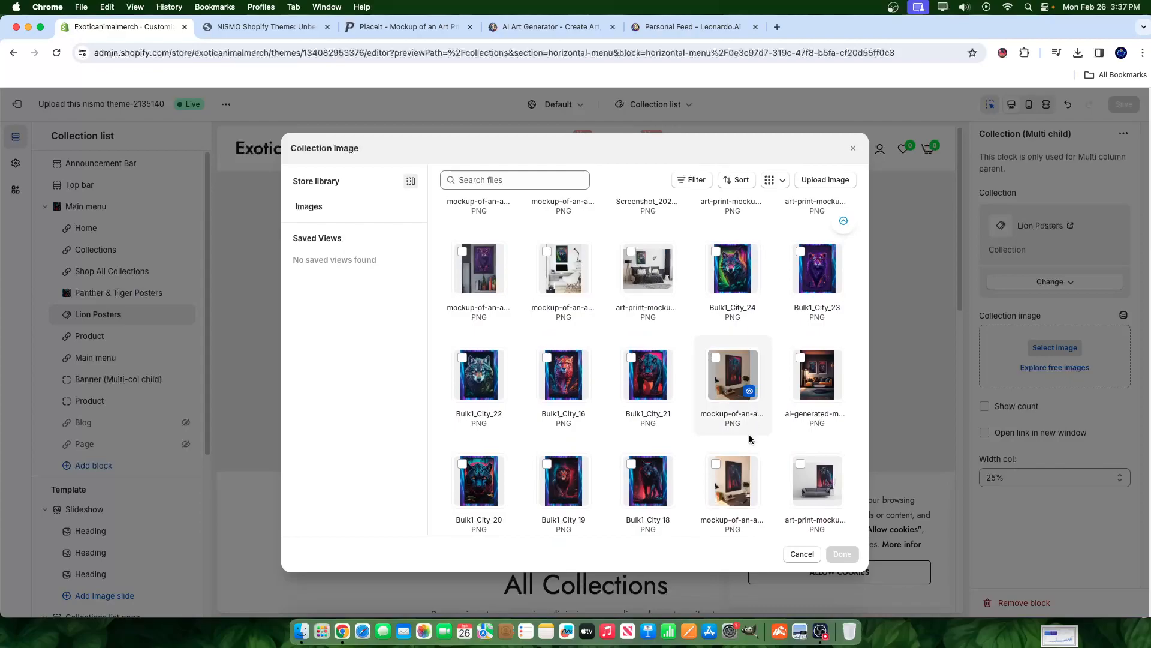
pyautogui.scroll(4, 527, 474)
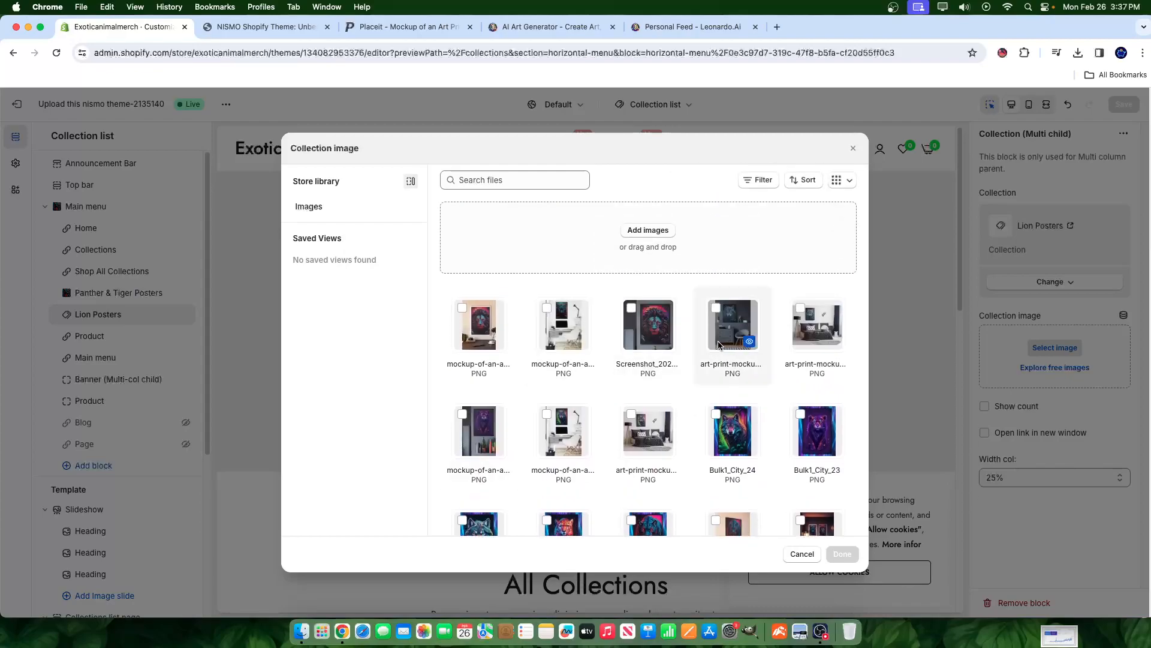
pyautogui.click(484, 330)
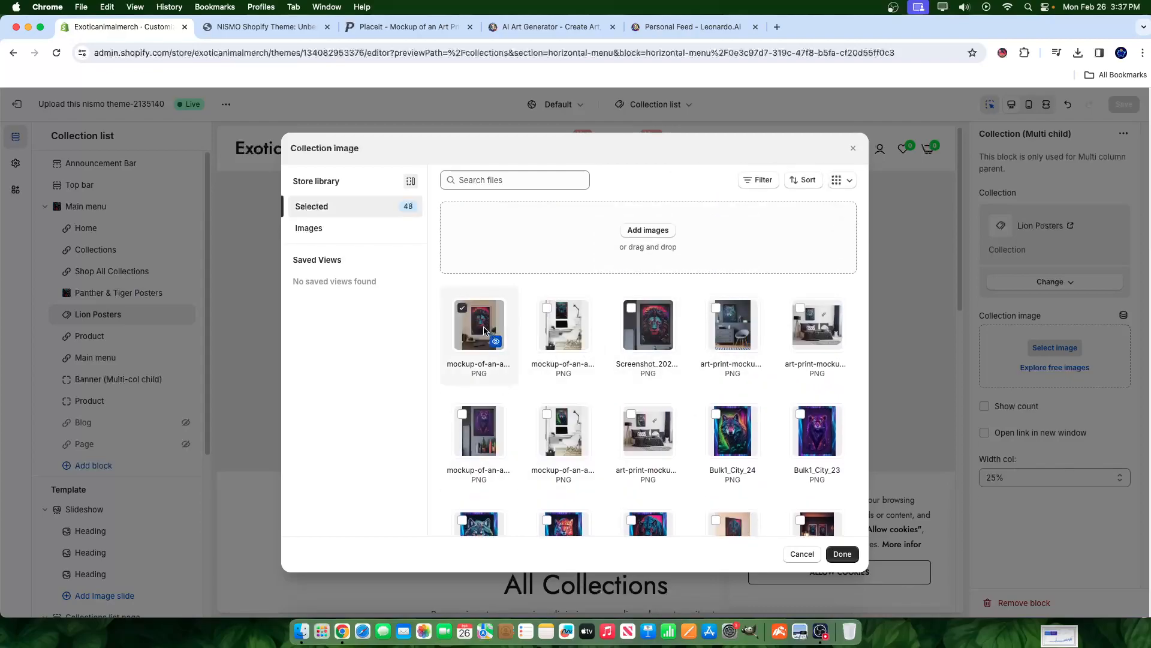
pyautogui.click(483, 330)
# - Check the poster mockup in the Placeit tab
pyautogui.click(396, 28)
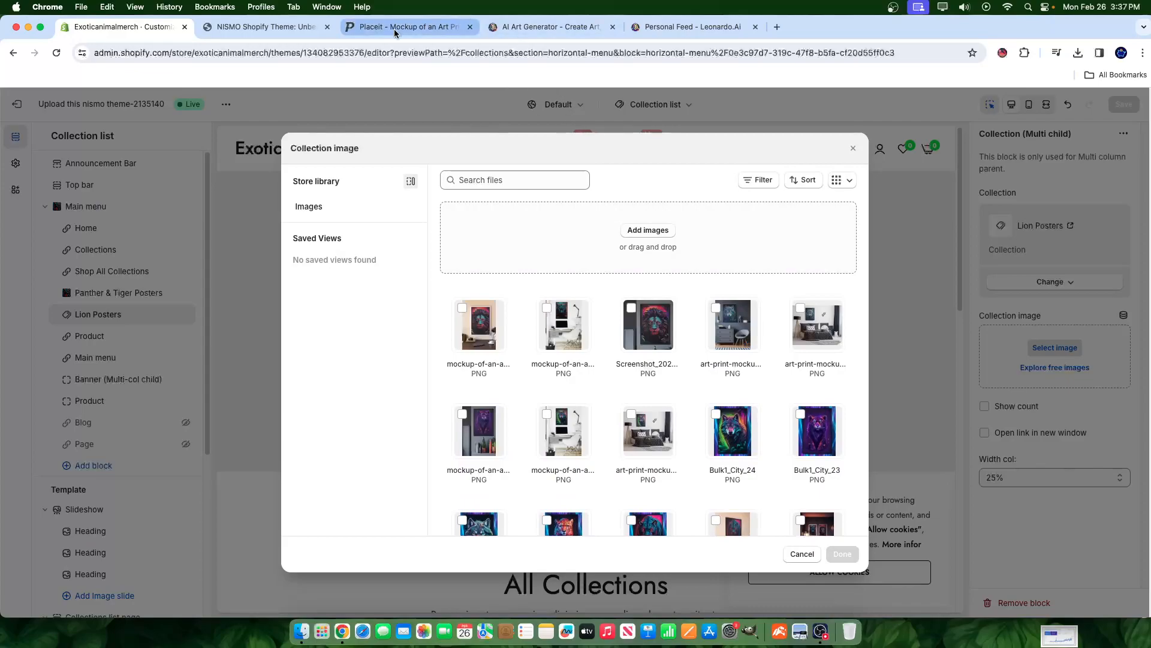
pyautogui.click(952, 300)
pyautogui.scroll(-5, 812, 354)
pyautogui.scroll(-6, 811, 362)
pyautogui.scroll(10, 779, 357)
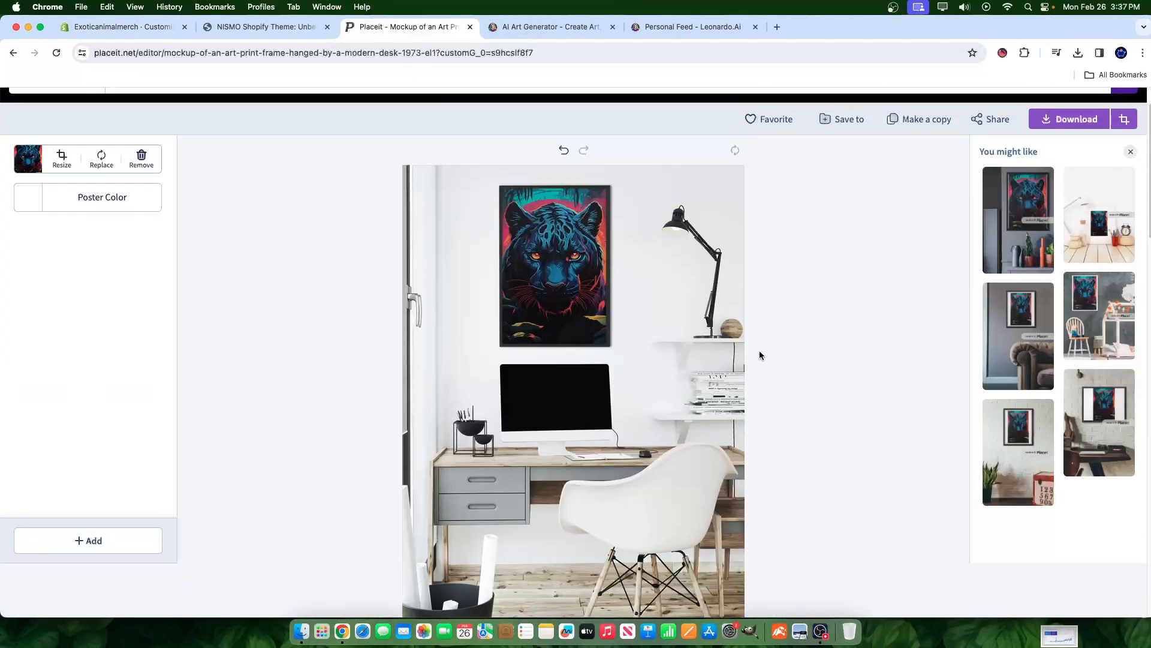
# - Choose the Bulk1_City_22 wolf image as the Lion Posters collection image
pyautogui.click(138, 26)
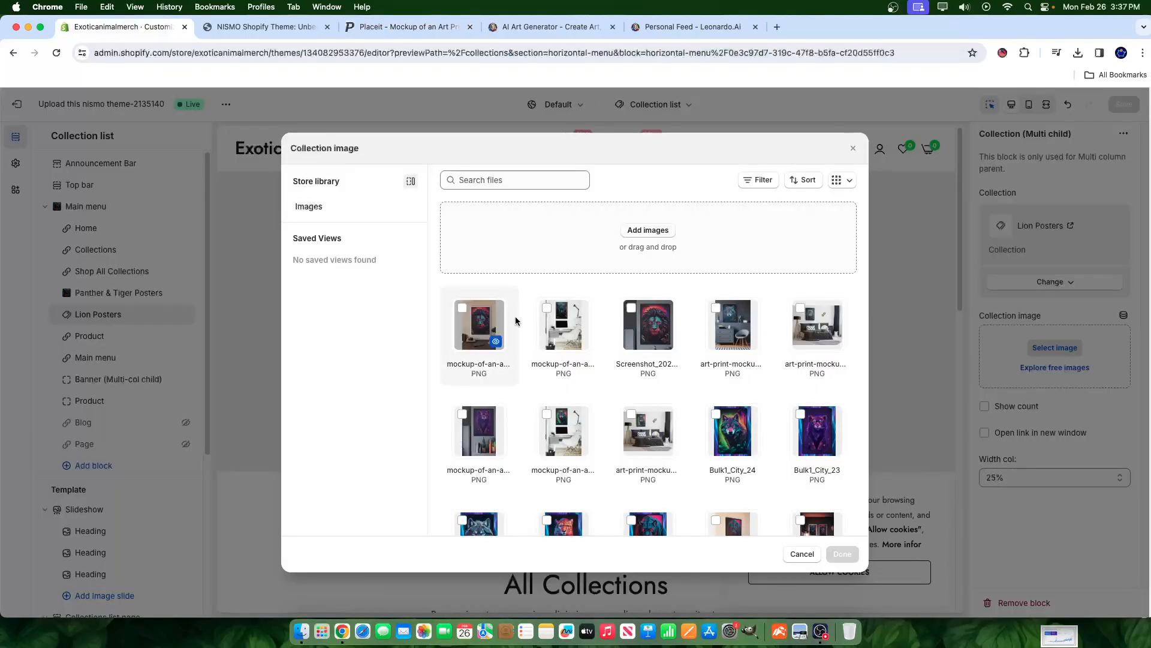
pyautogui.scroll(-5, 590, 509)
pyautogui.scroll(-5, 597, 472)
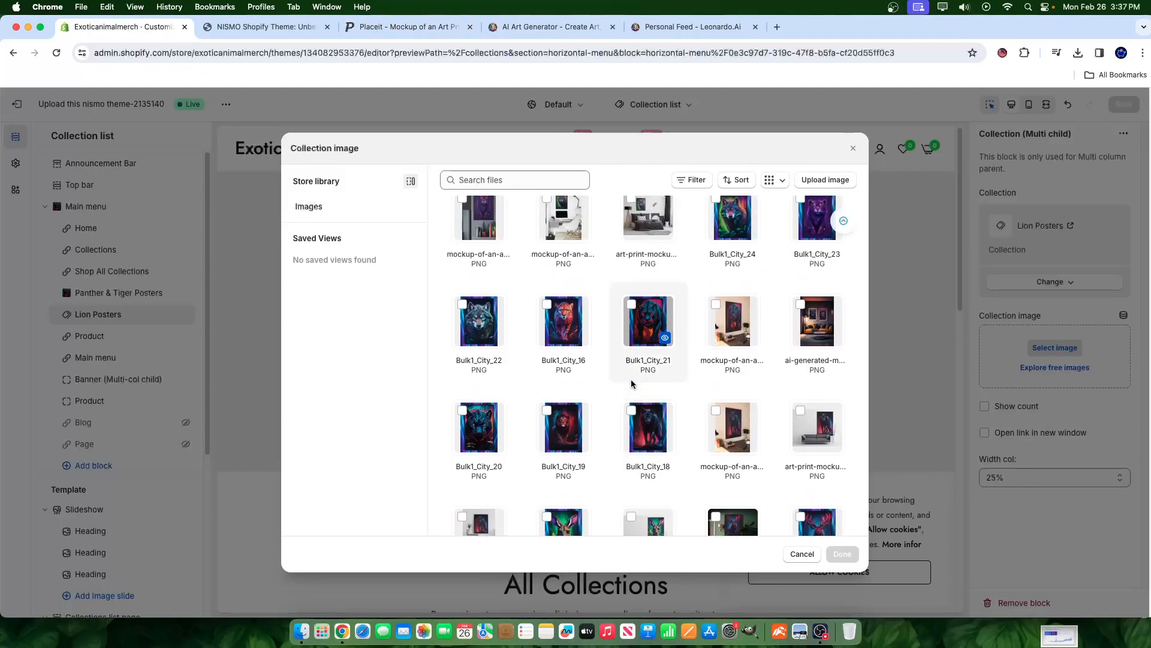
pyautogui.scroll(10, 631, 384)
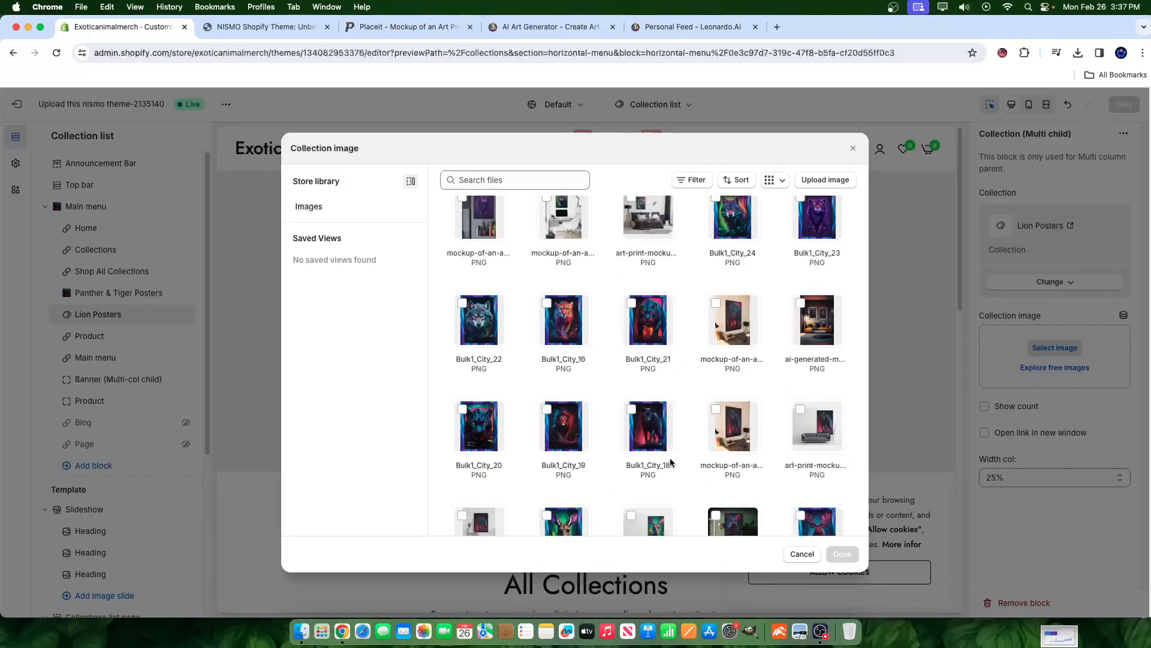
pyautogui.scroll(-2, 594, 504)
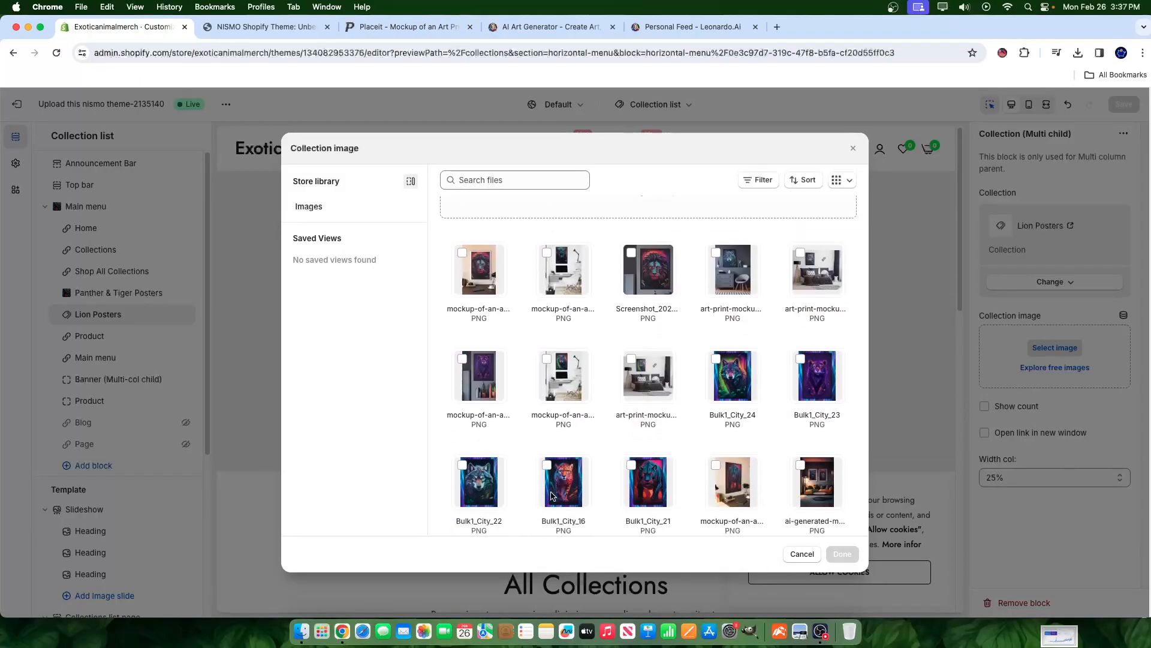
pyautogui.click(466, 449)
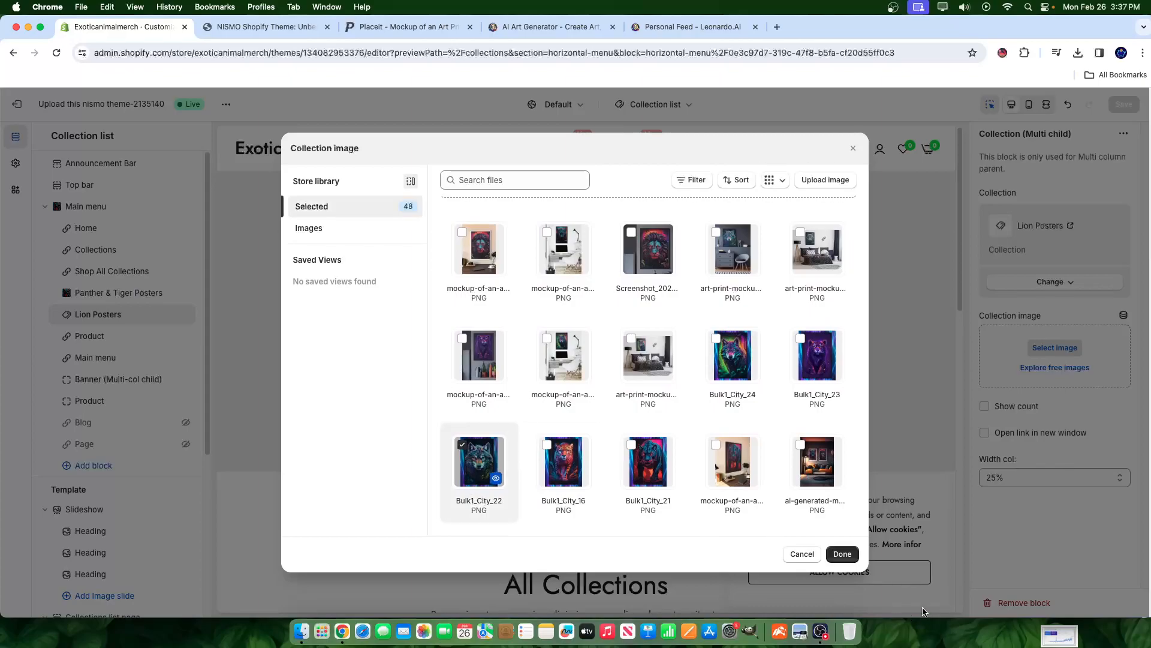
pyautogui.click(843, 554)
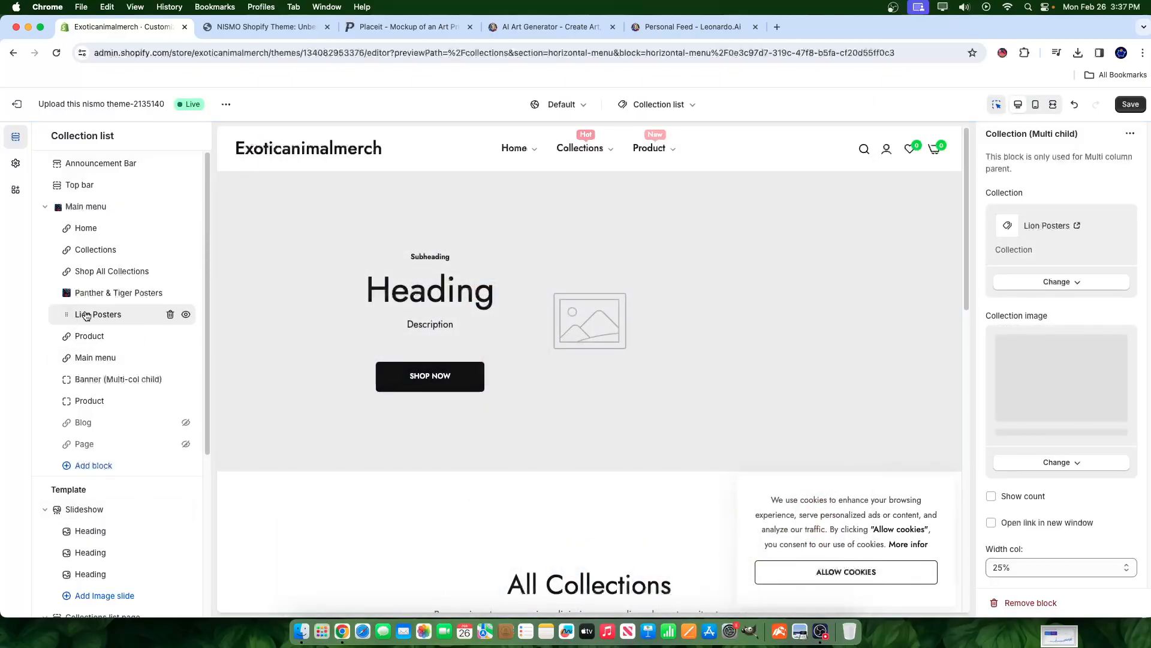
# - Switch the block's linked collection to Wolf Posters and save
pyautogui.click(1070, 277)
pyautogui.click(1062, 306)
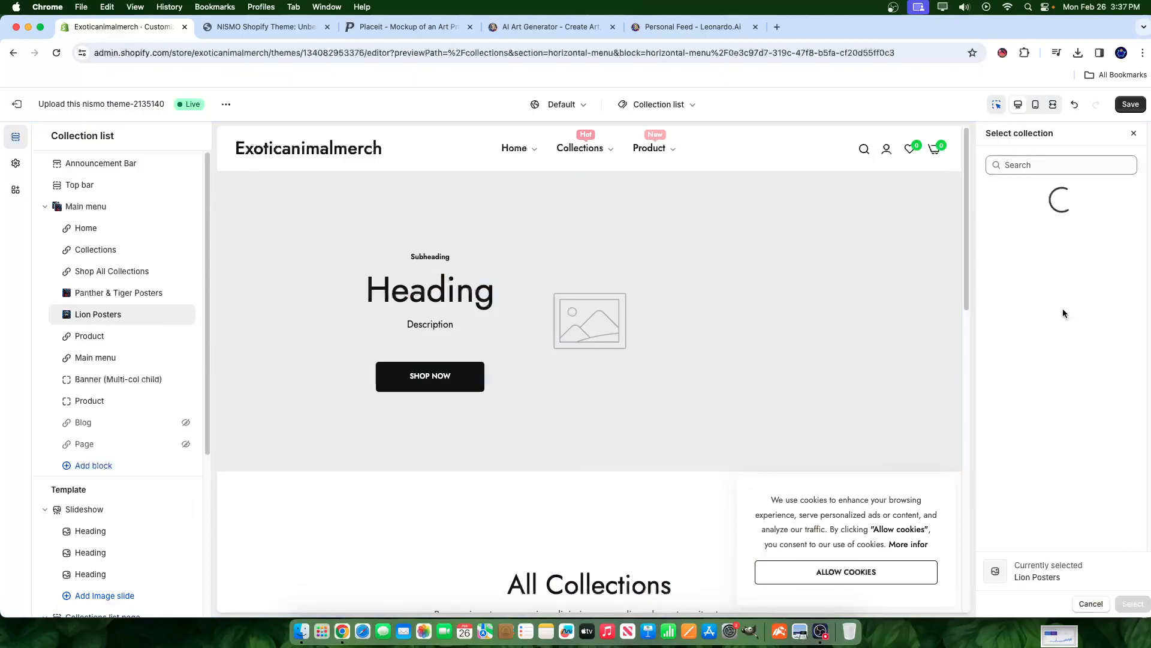
pyautogui.click(1040, 451)
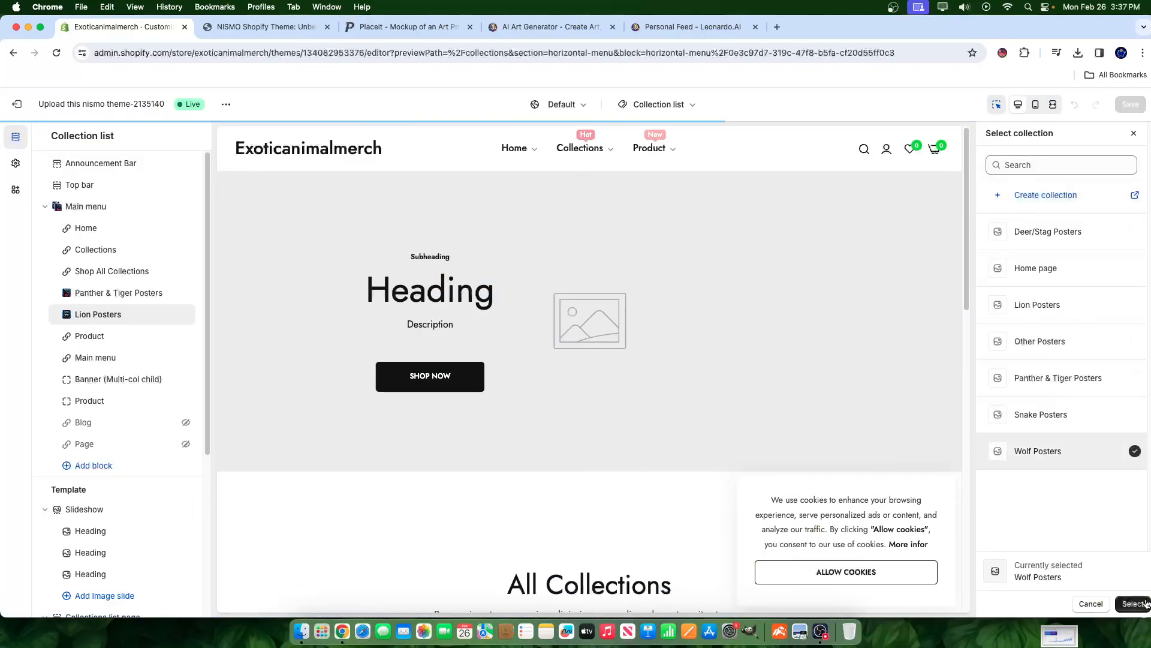
pyautogui.click(1133, 603)
pyautogui.click(1119, 107)
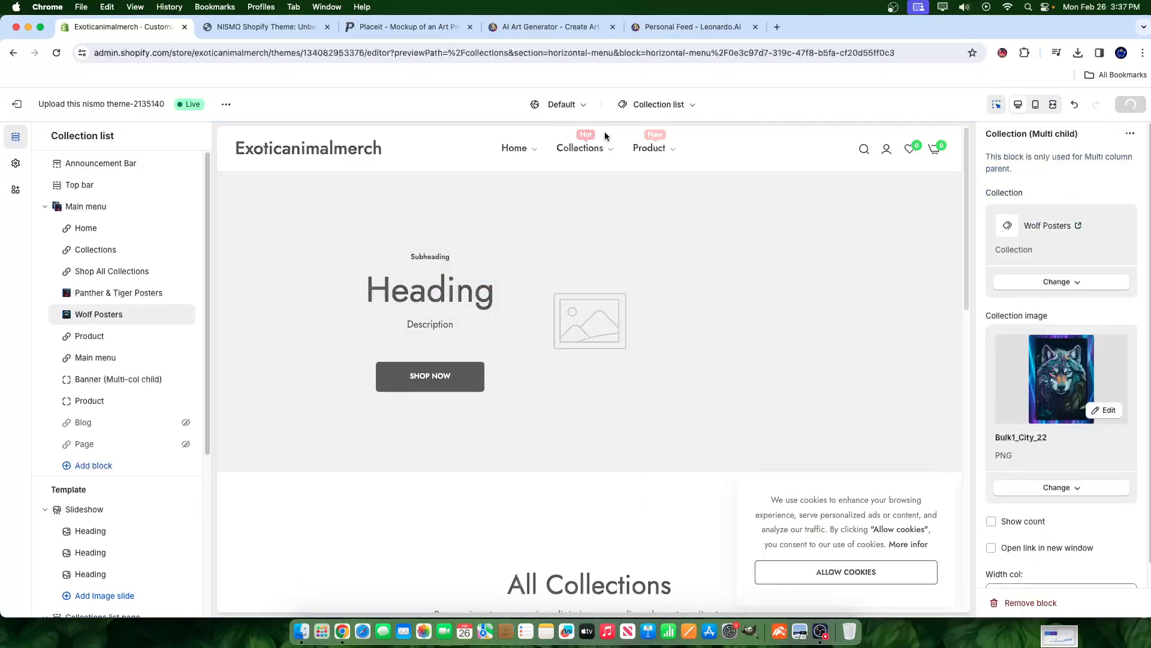
# - Open the Wolf Posters block settings and toggle its Show count option
pyautogui.click(604, 154)
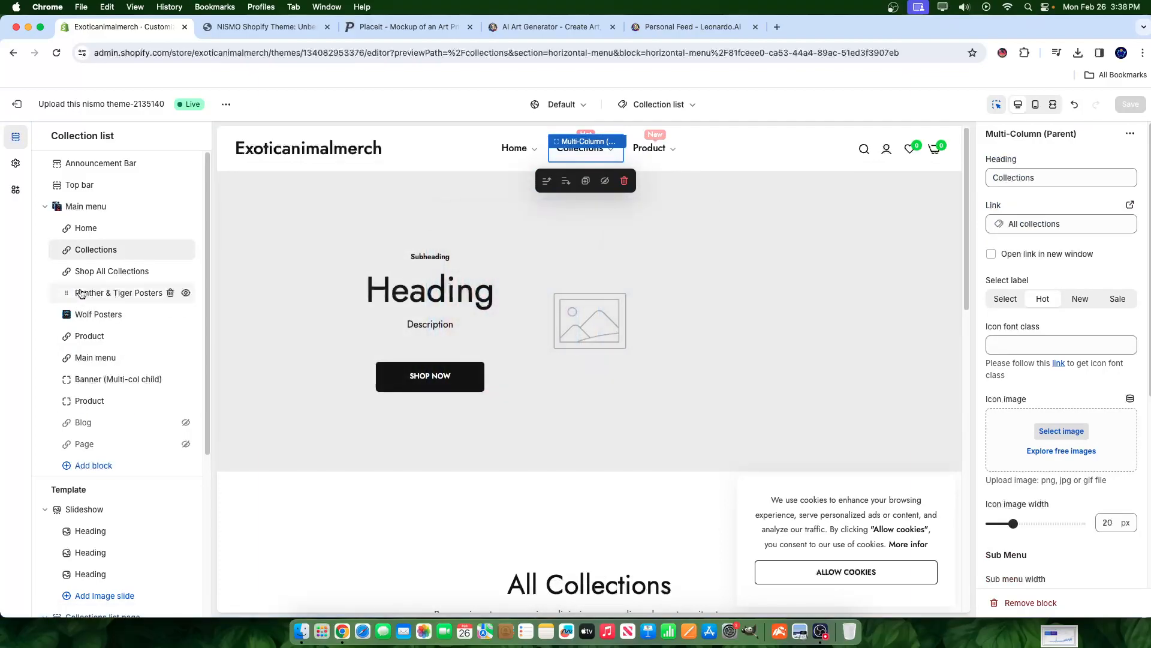
pyautogui.click(92, 306)
pyautogui.click(92, 322)
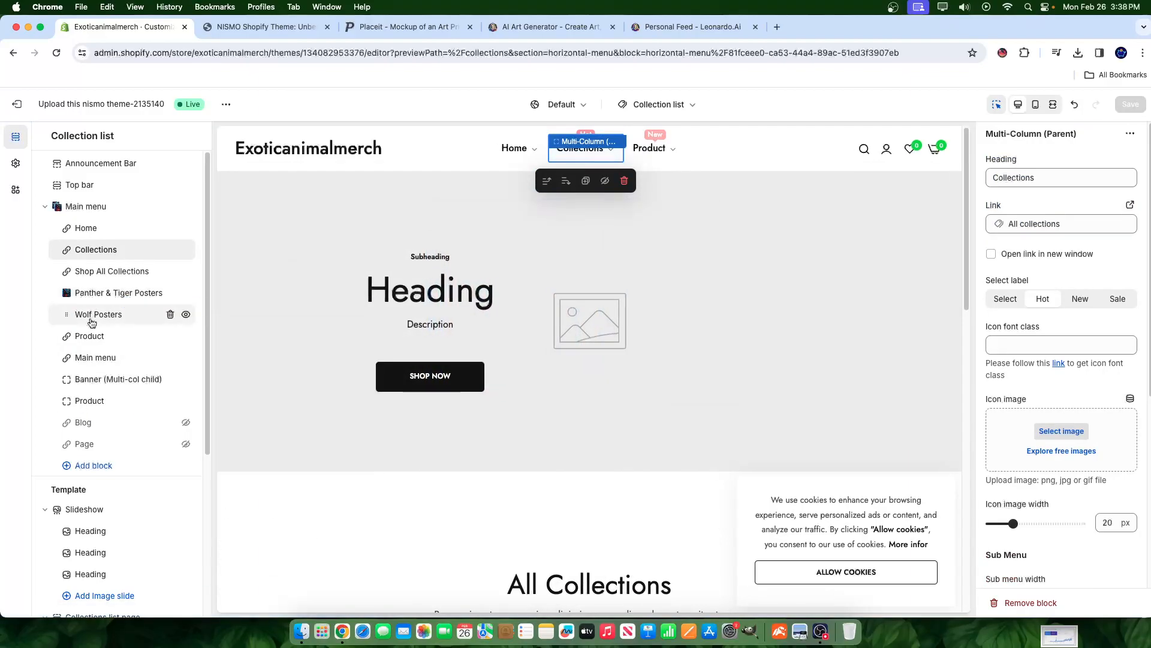
pyautogui.click(92, 323)
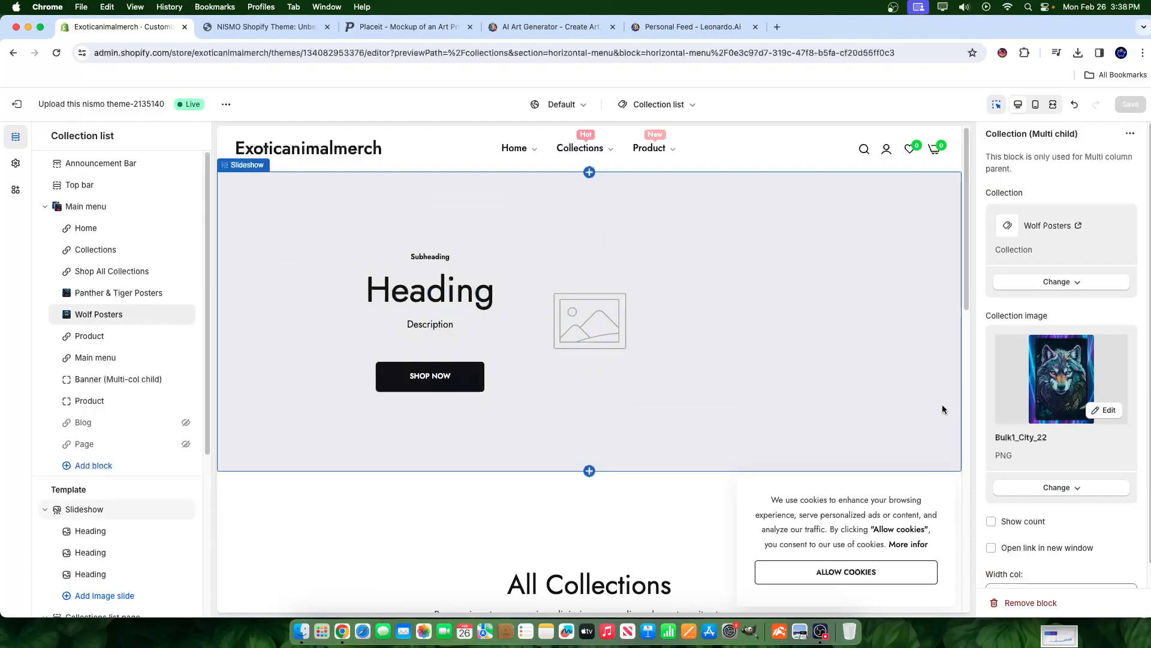
pyautogui.scroll(-1, 1038, 444)
pyautogui.click(1009, 498)
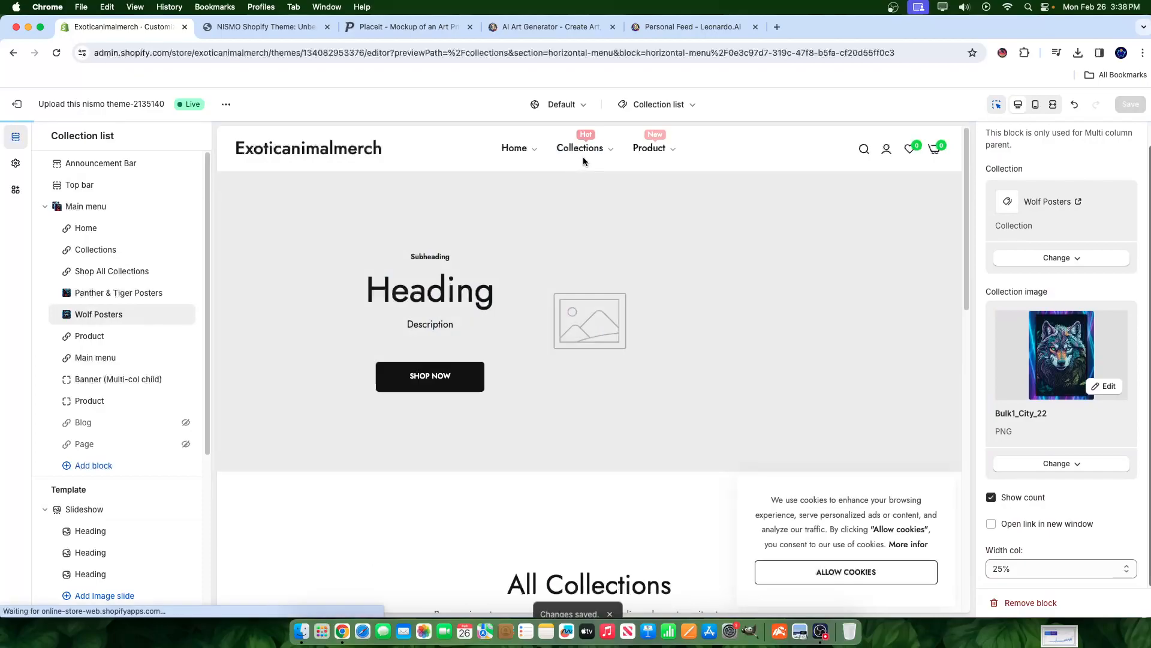
# - Turn off the product count for Wolf Posters
pyautogui.click(607, 155)
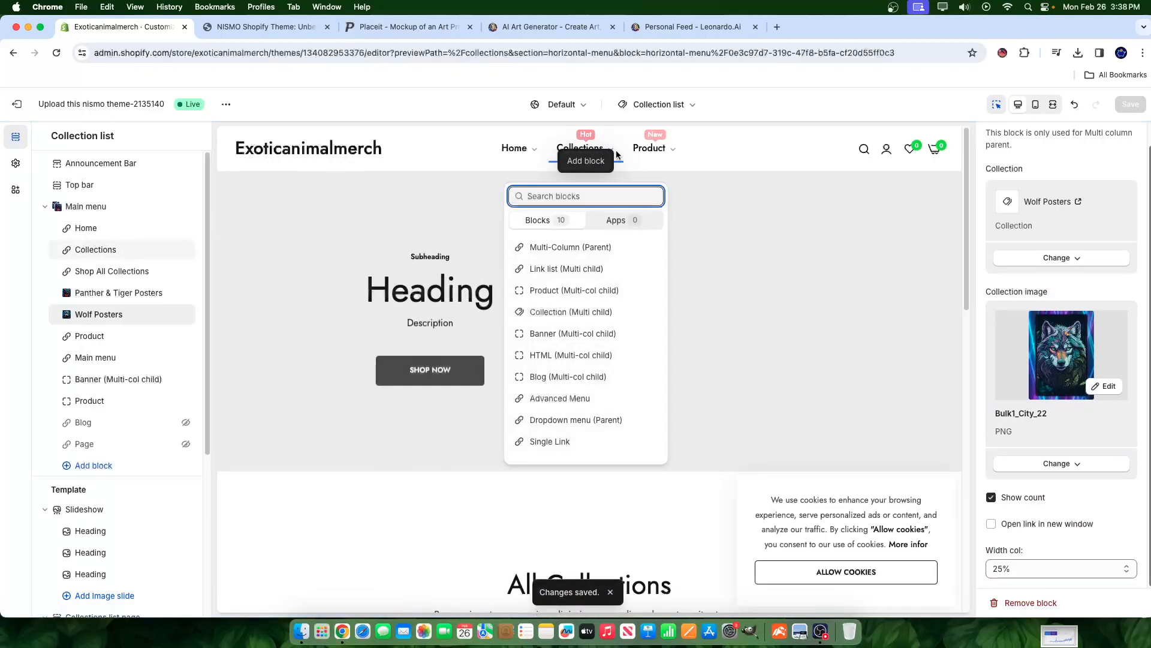
pyautogui.click(615, 154)
pyautogui.click(611, 154)
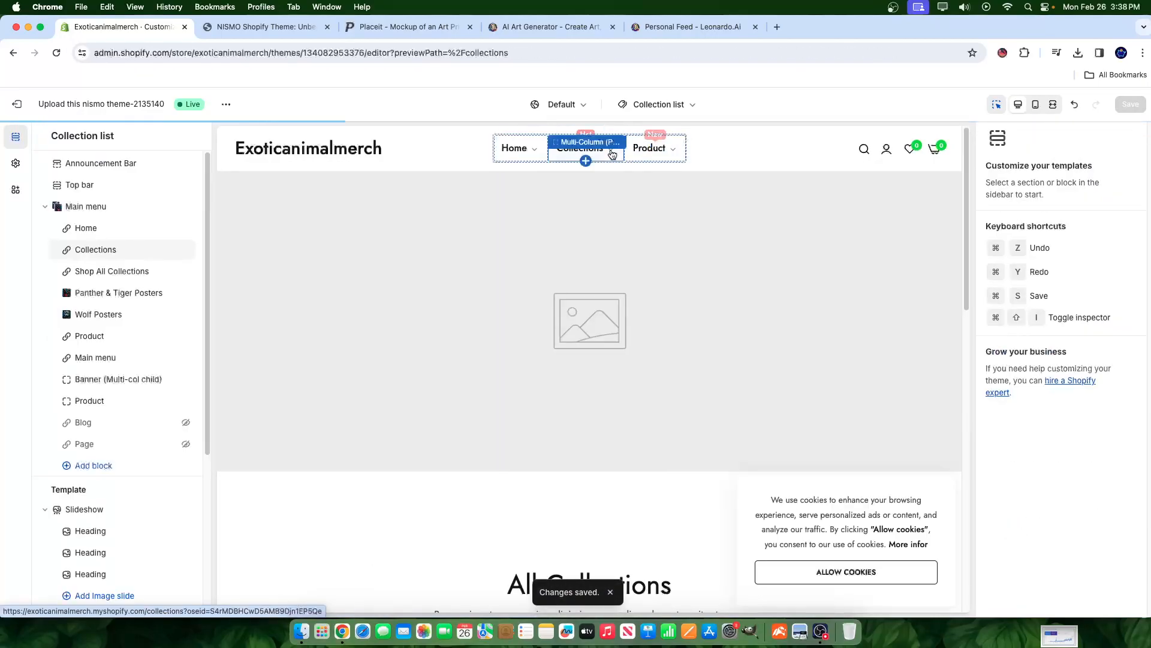
pyautogui.click(98, 314)
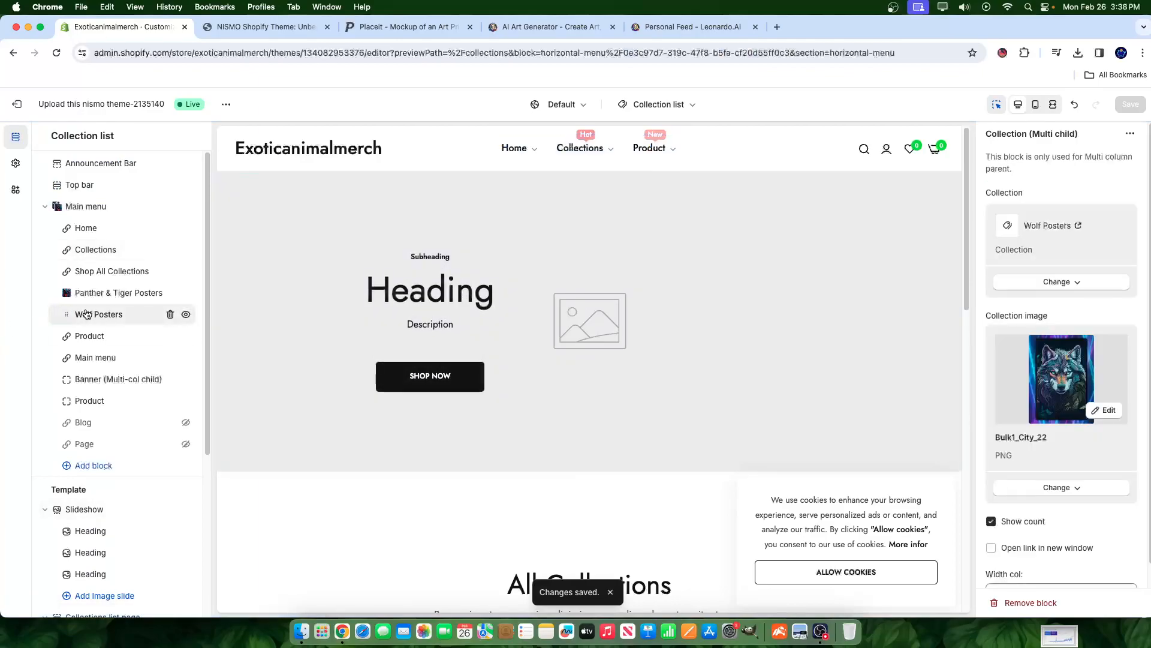
pyautogui.scroll(-1, 993, 498)
pyautogui.click(992, 497)
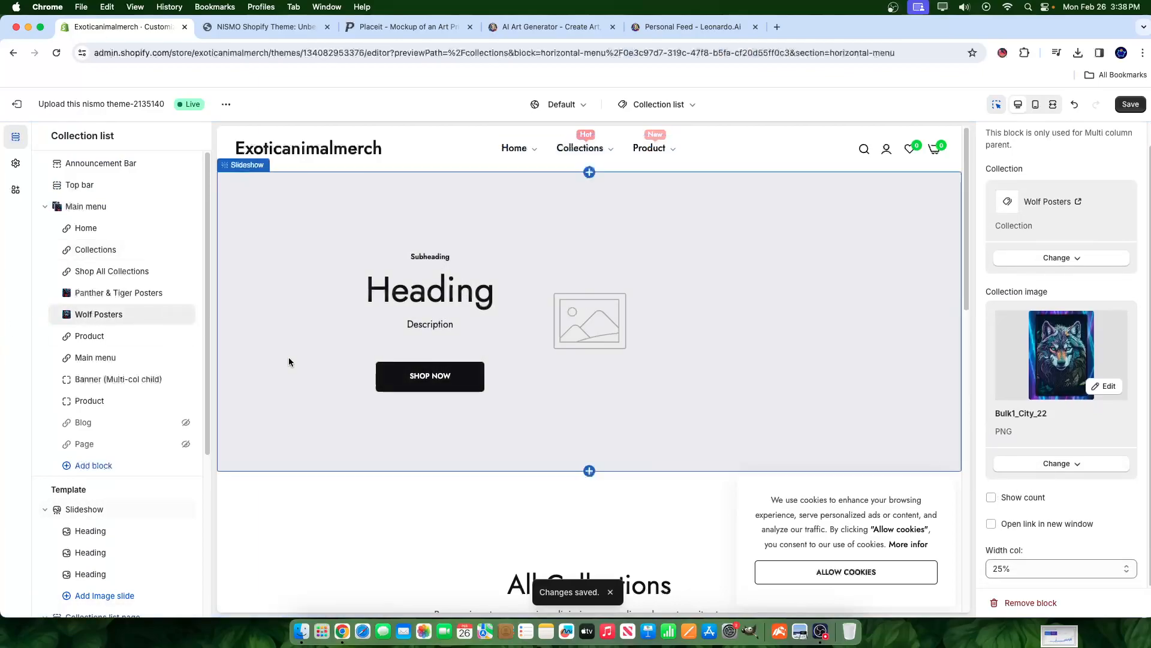
# - Turn off the Panther & Tiger Posters product count and save
pyautogui.click(111, 293)
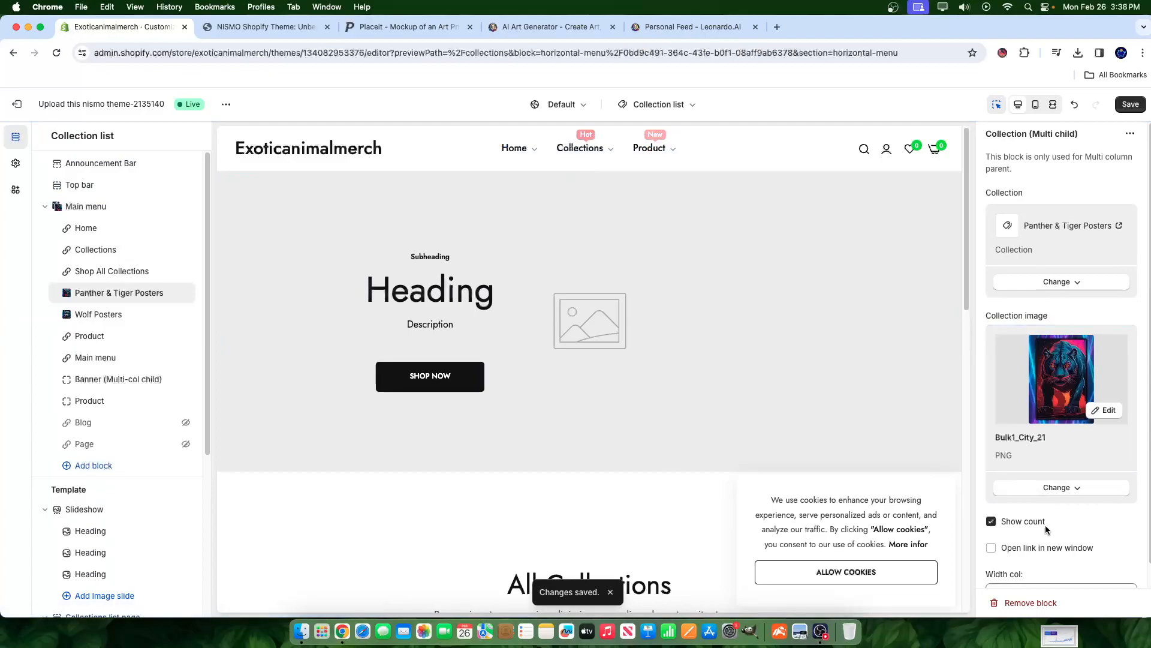
pyautogui.click(1023, 523)
pyautogui.click(1131, 105)
pyautogui.click(611, 154)
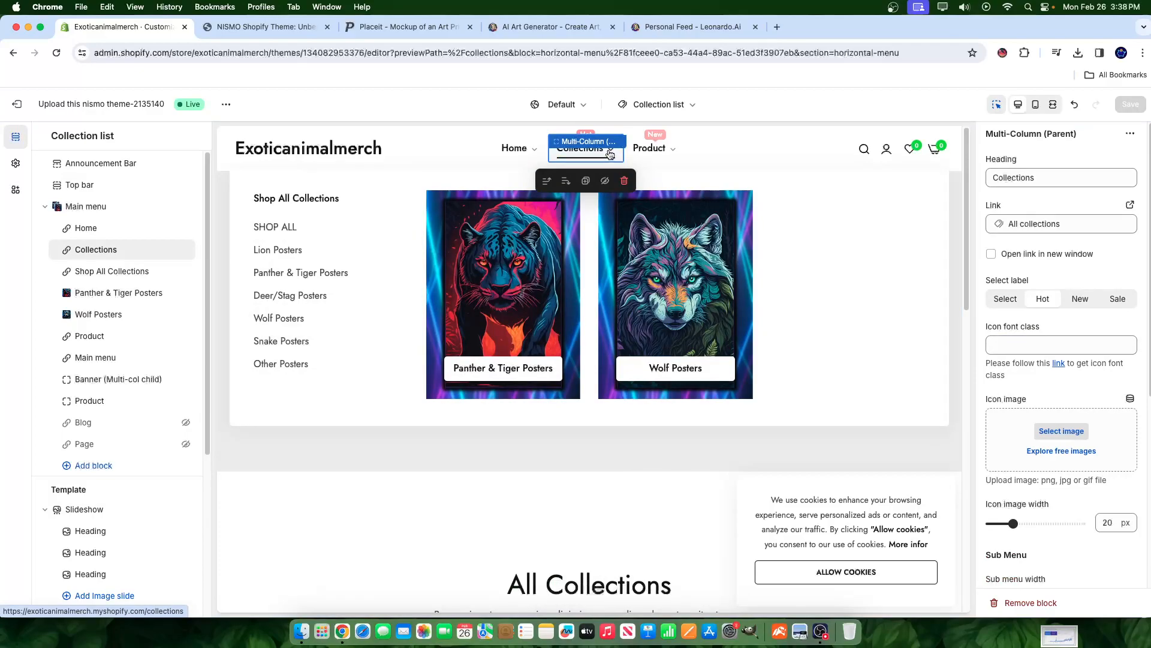
# - Delete the Product Multi-Column (Parent) block from the Main menu
pyautogui.click(120, 346)
pyautogui.click(103, 335)
pyautogui.click(100, 337)
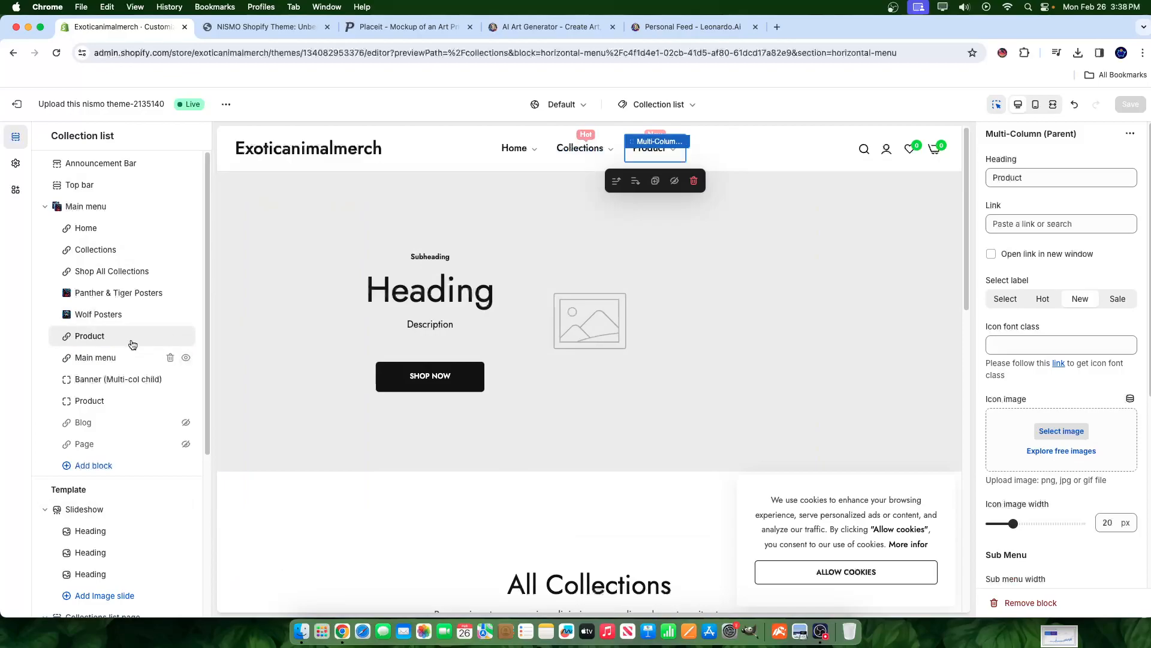
pyautogui.click(171, 340)
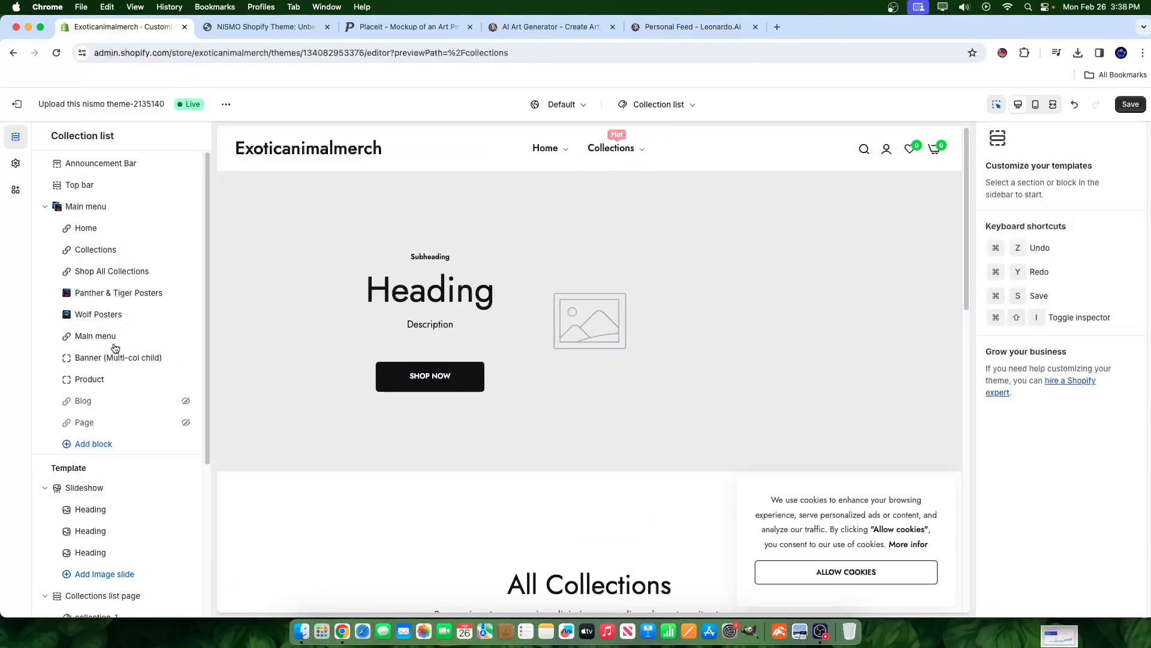
# - Review the remaining Main menu, Banner and multi-column child blocks
pyautogui.click(114, 346)
pyautogui.click(96, 337)
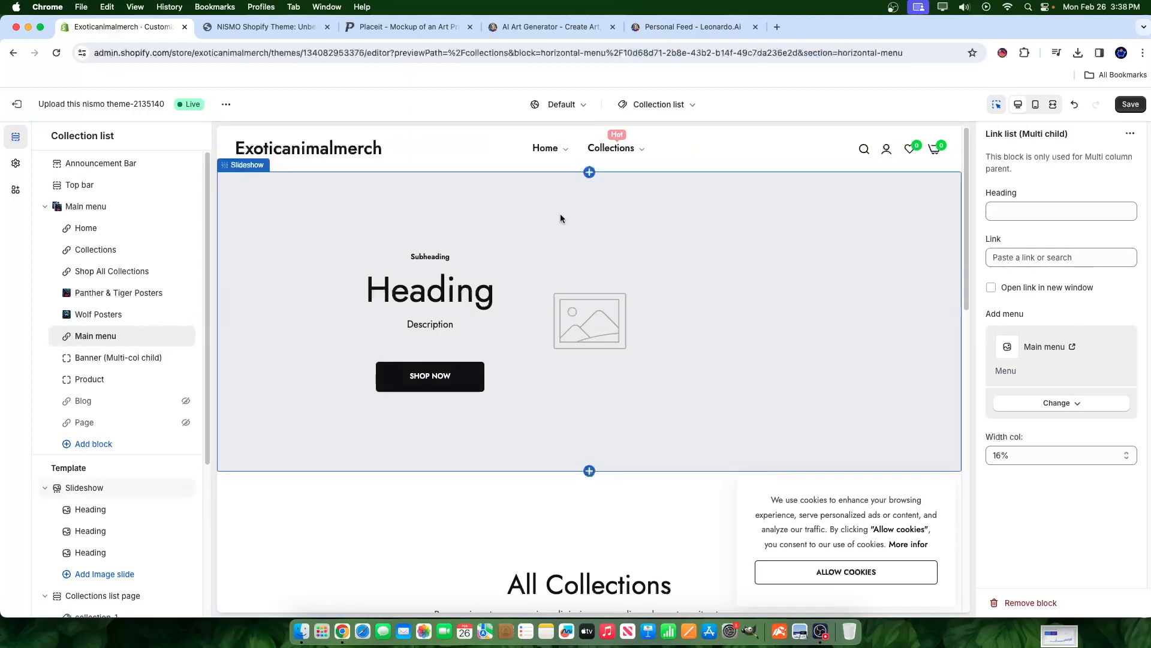
pyautogui.click(98, 359)
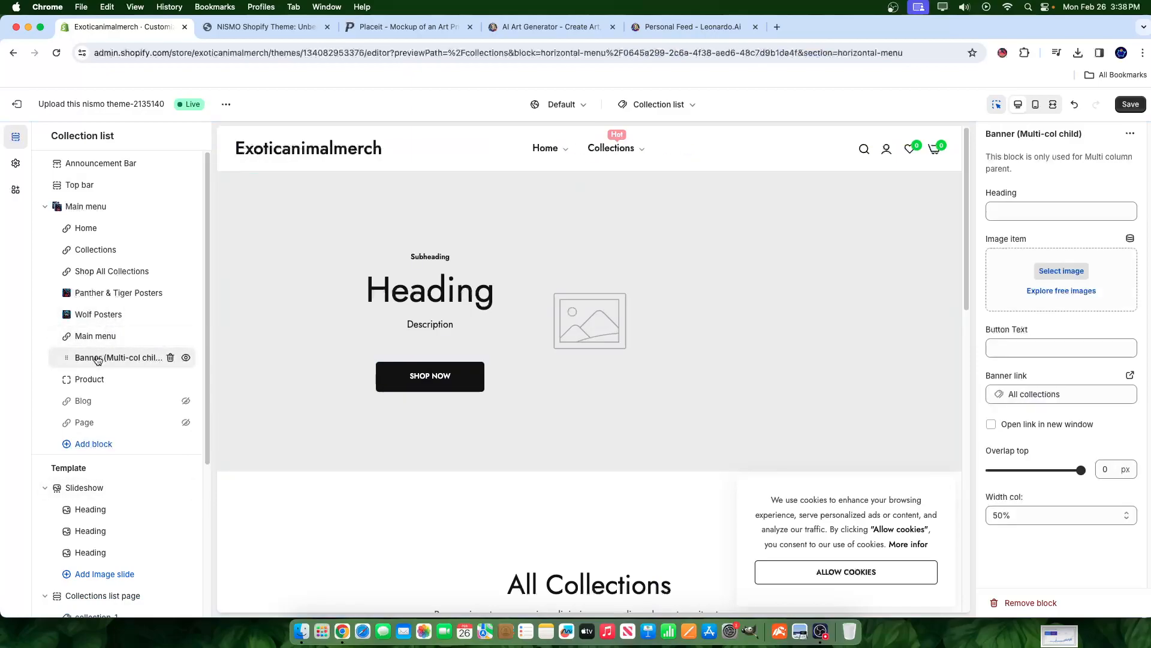
pyautogui.click(93, 379)
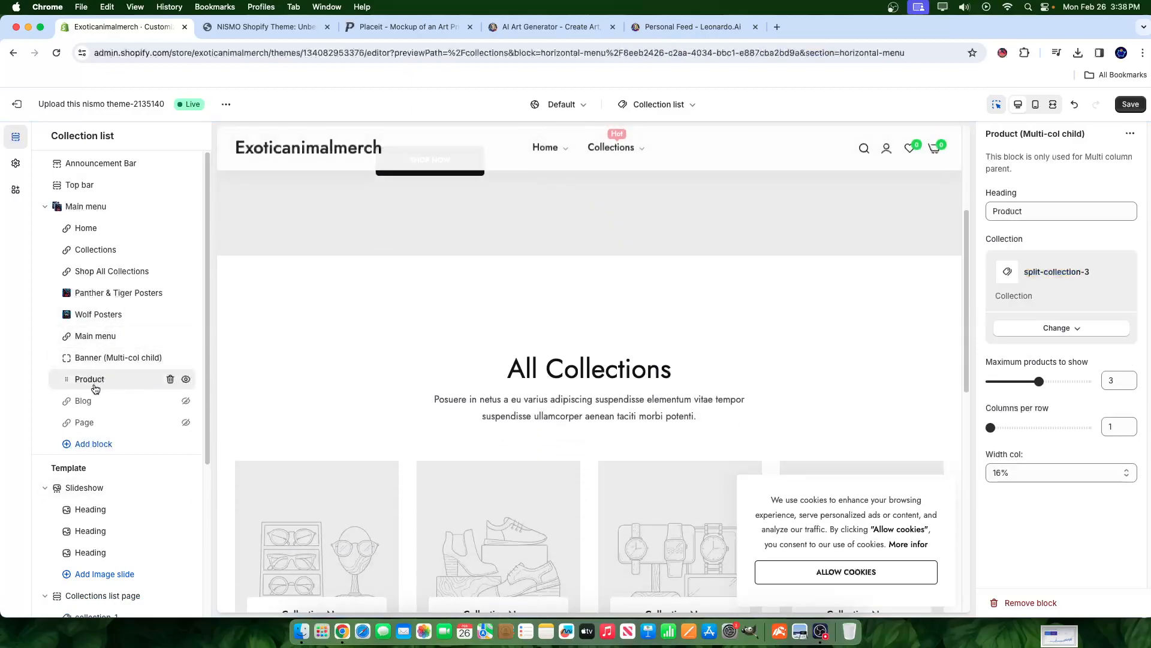
pyautogui.click(95, 413)
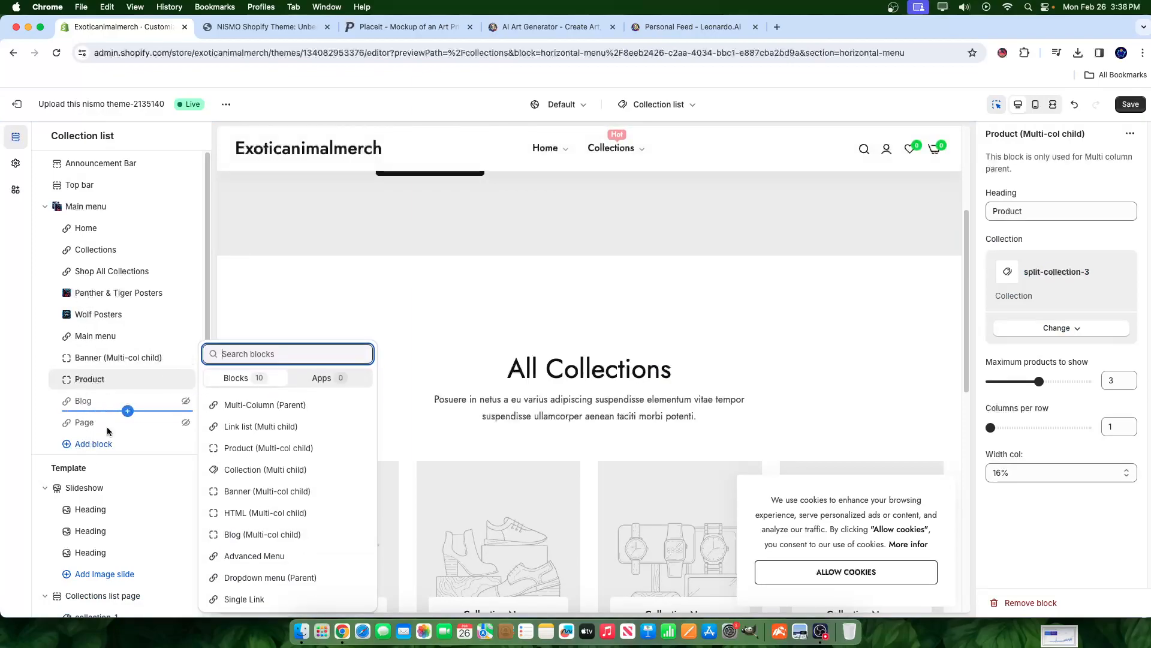
# - Add a Single Link menu item headed 'Contact Us' and save
pyautogui.click(56, 206)
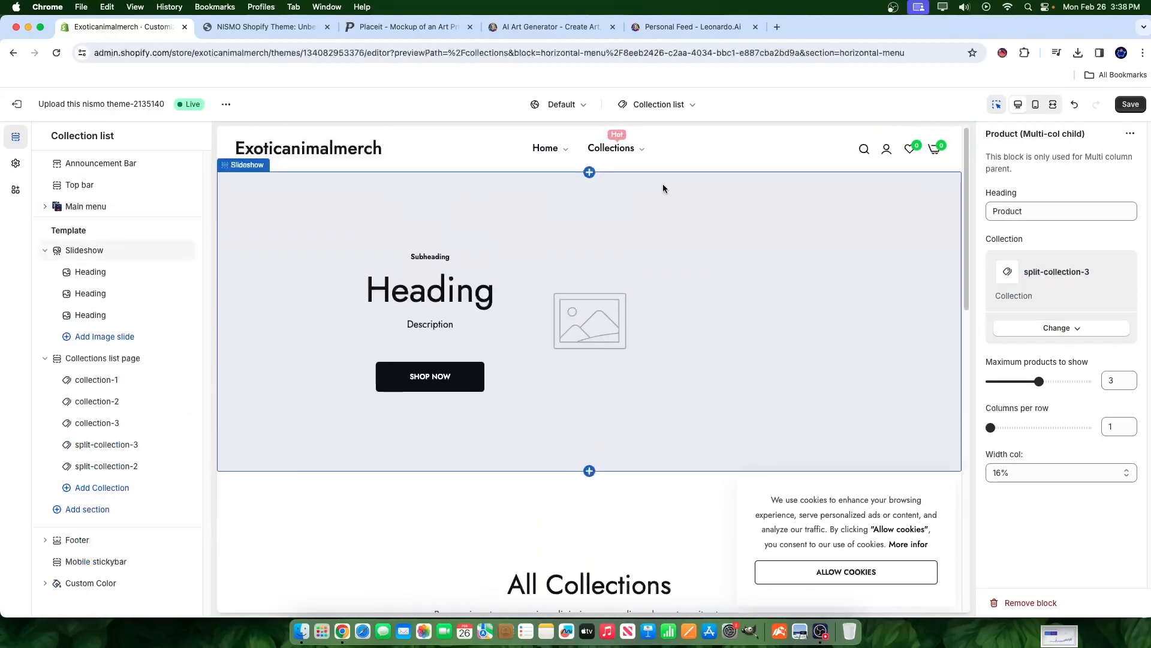
pyautogui.click(546, 153)
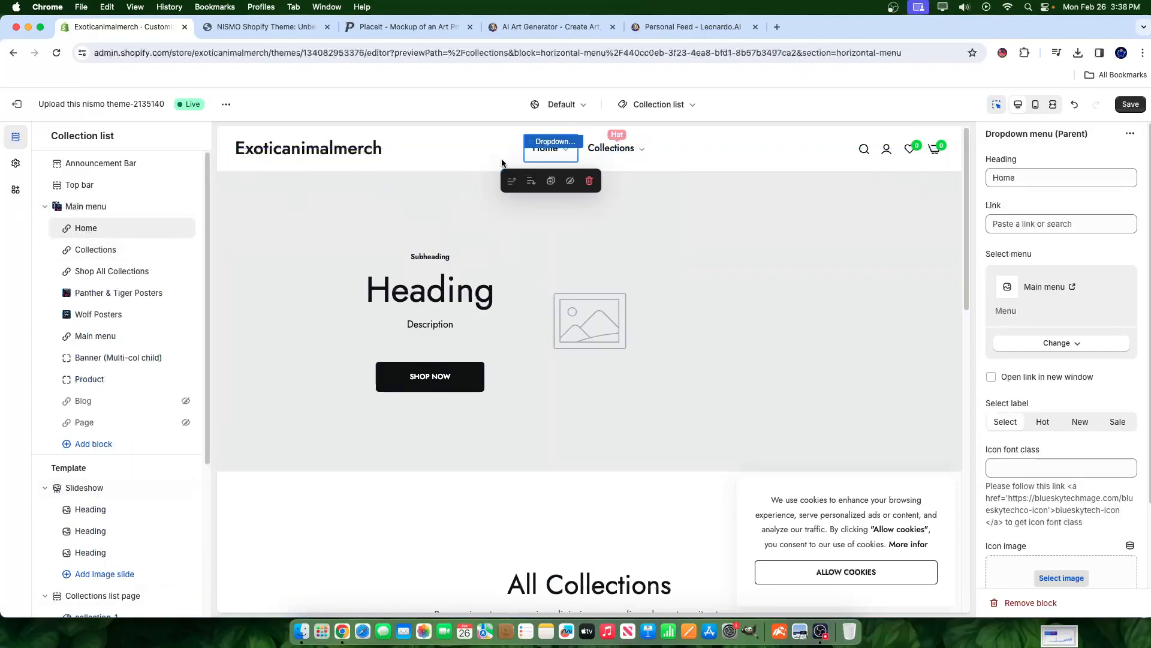
pyautogui.moveTo(574, 155)
pyautogui.click(128, 431)
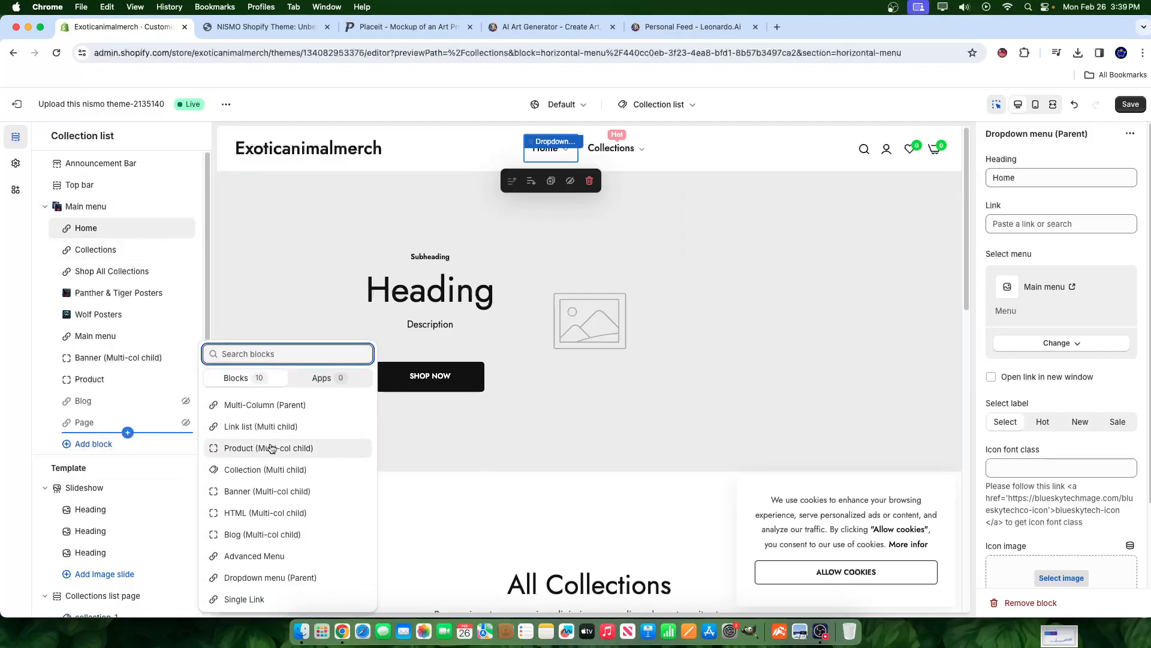
pyautogui.click(251, 600)
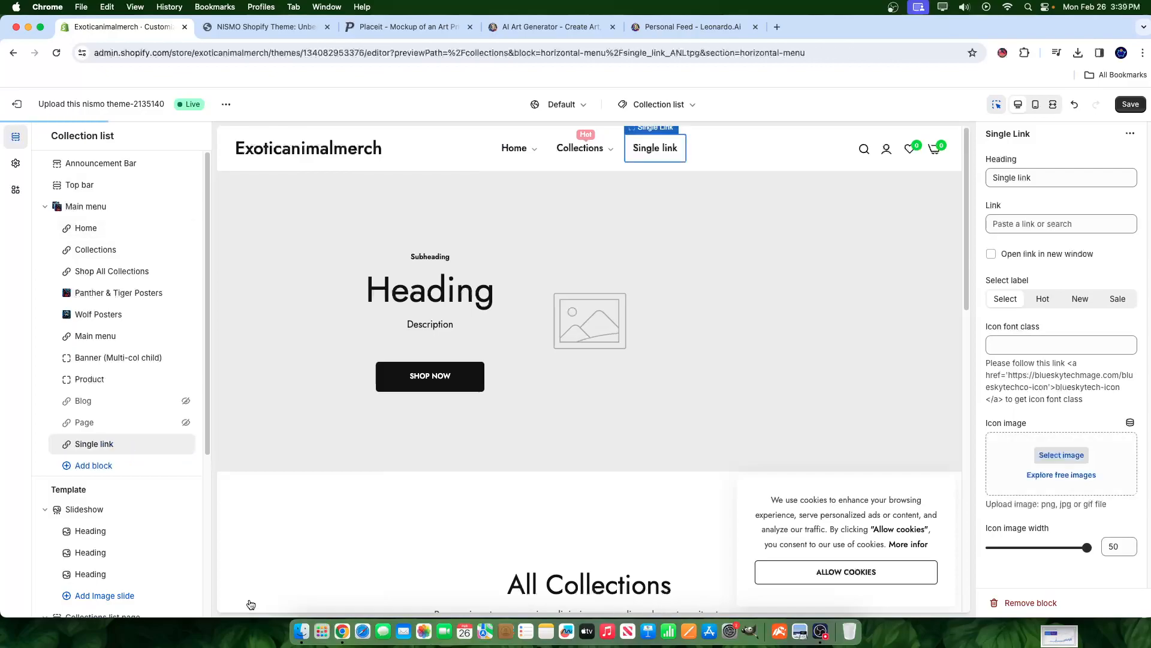
pyautogui.tripleClick(1048, 177)
pyautogui.write('Contact Us')
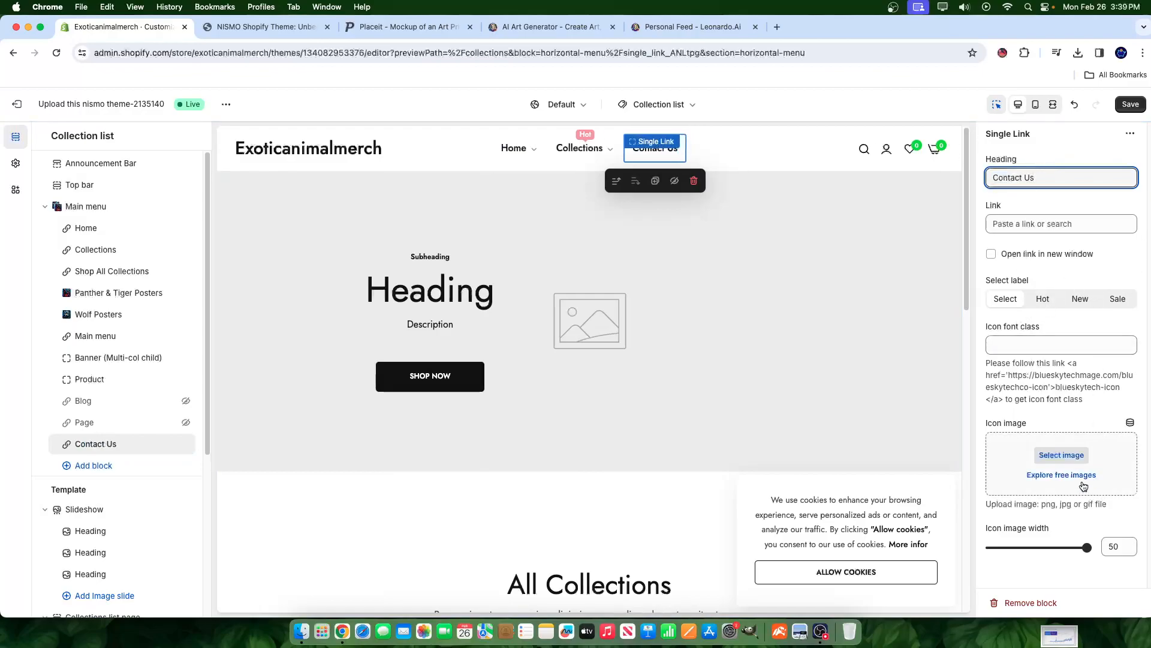
pyautogui.click(1131, 103)
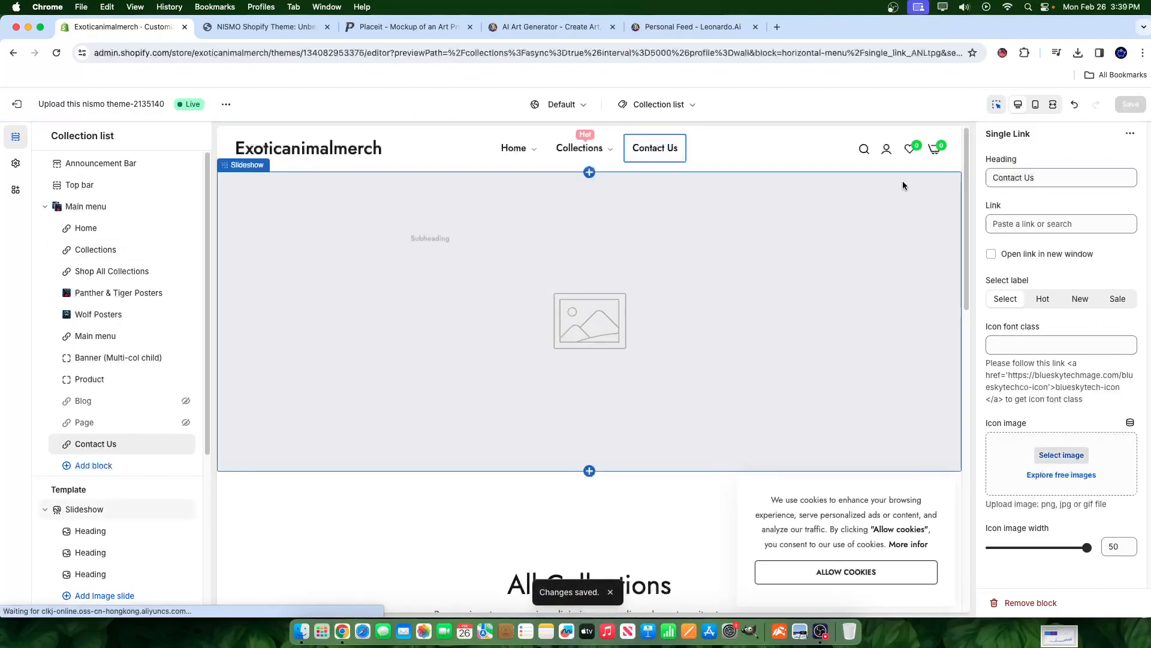
# - Point the Contact Us link to Pages > Contact and save
pyautogui.click(1026, 223)
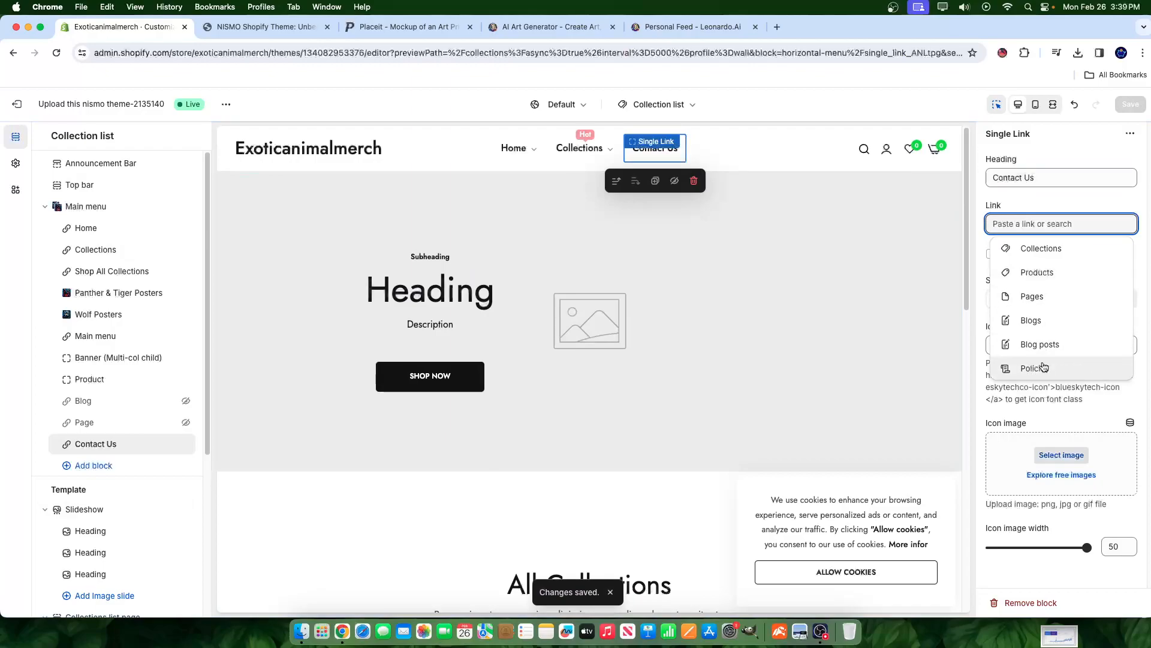
pyautogui.click(1031, 297)
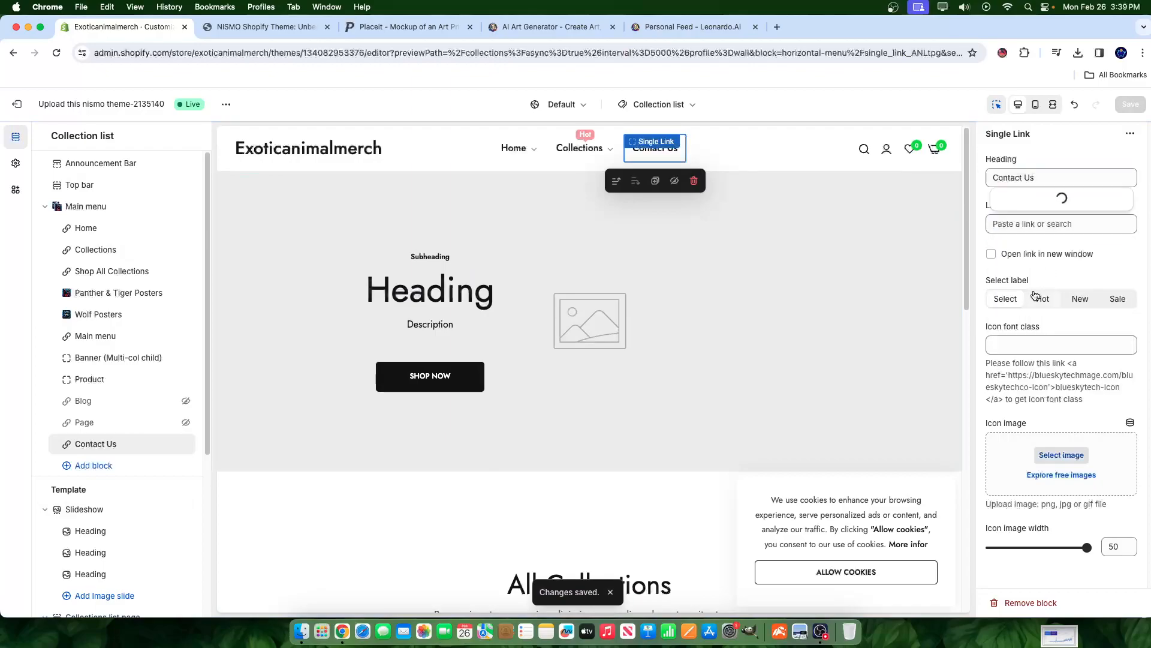
pyautogui.click(1023, 201)
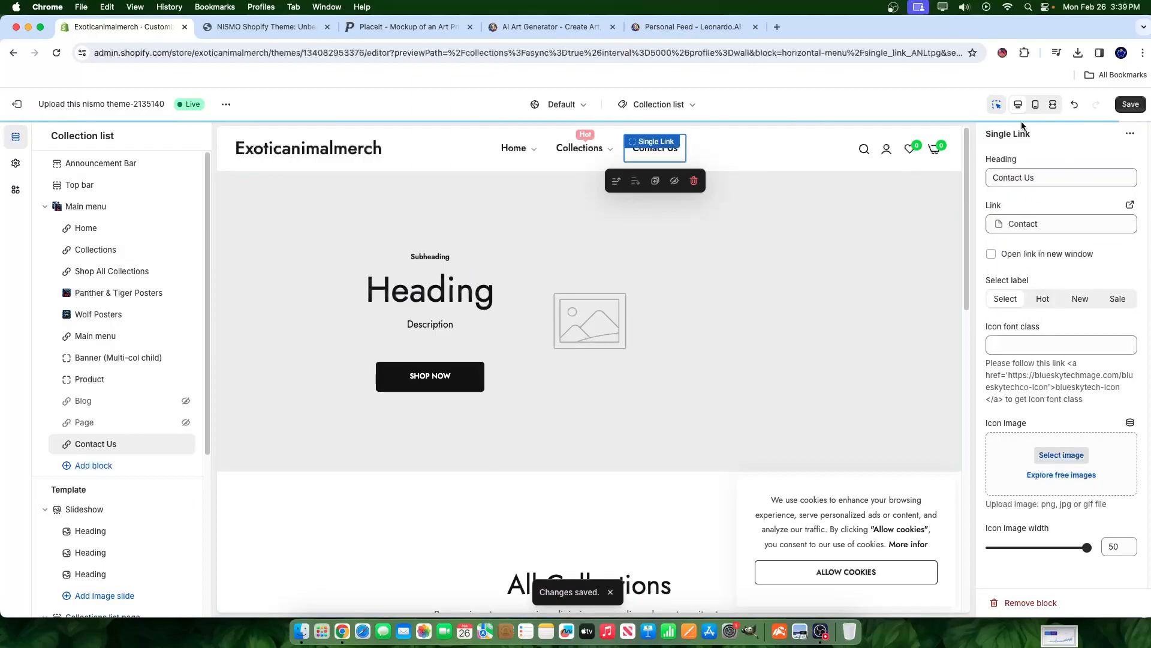
pyautogui.click(1131, 105)
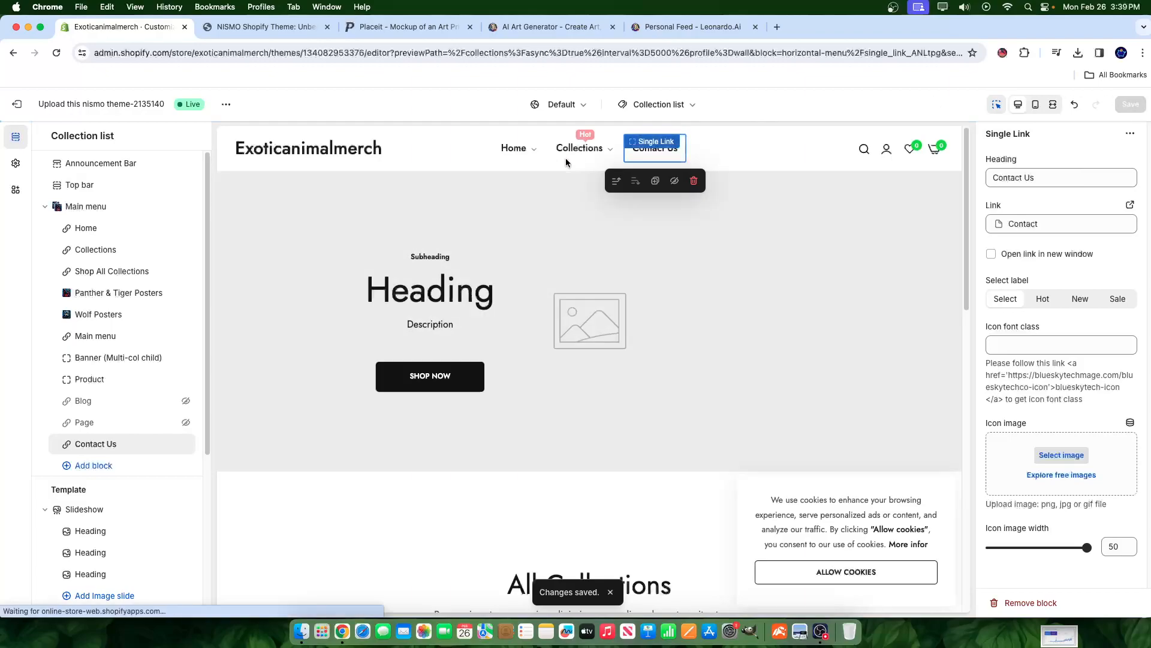
# - Leave the editor and save a new 'FAQs' page using the faqs theme template
pyautogui.click(11, 114)
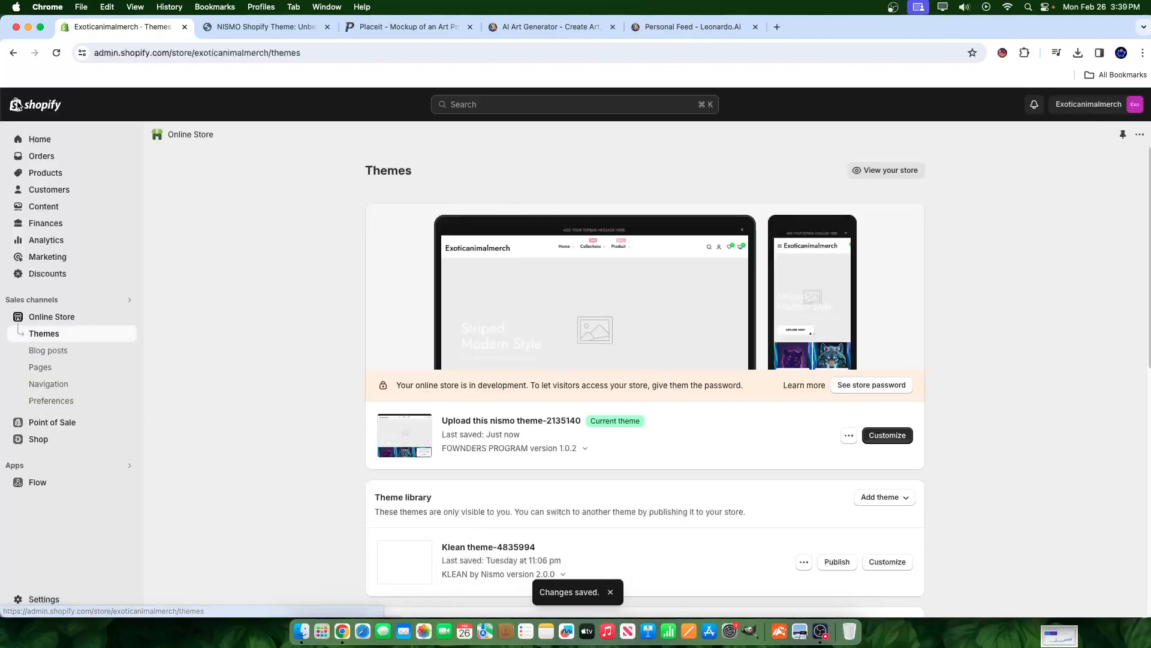
pyautogui.click(38, 367)
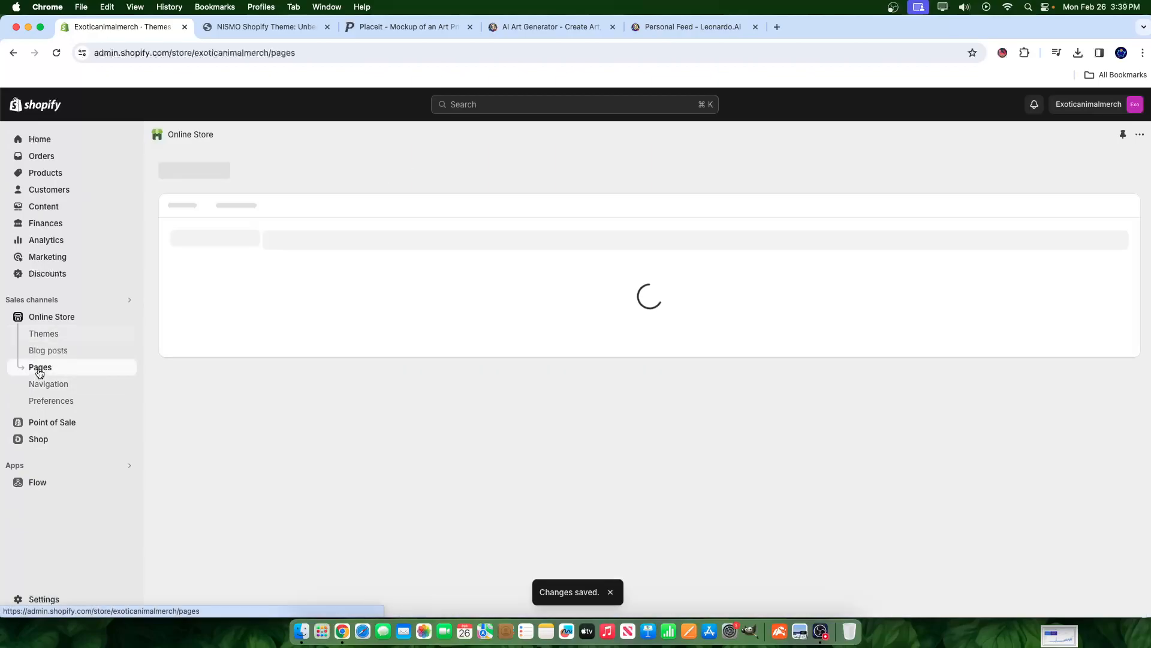
pyautogui.click(1112, 170)
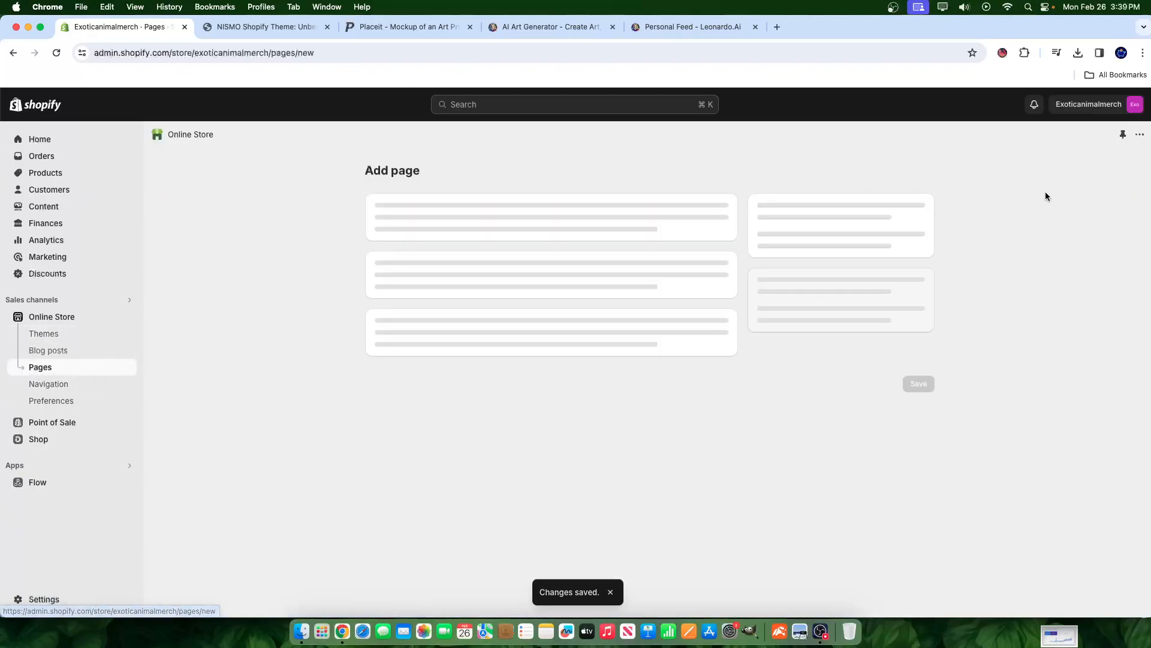
pyautogui.click(854, 361)
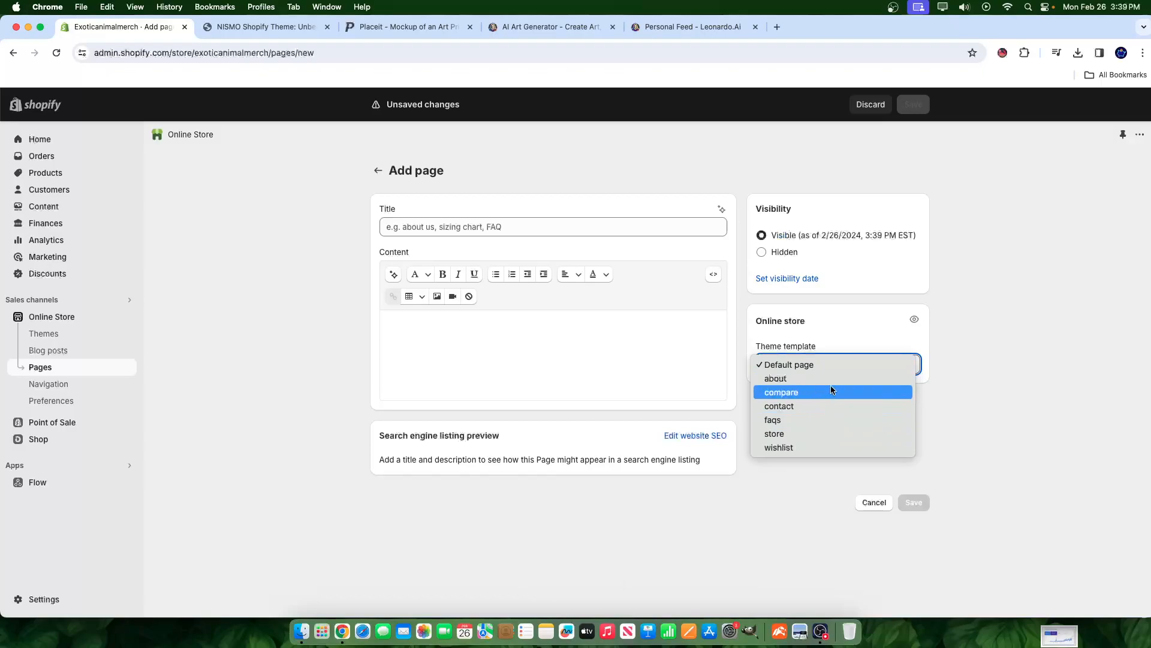
pyautogui.click(778, 420)
pyautogui.click(532, 226)
pyautogui.write('FAQ')
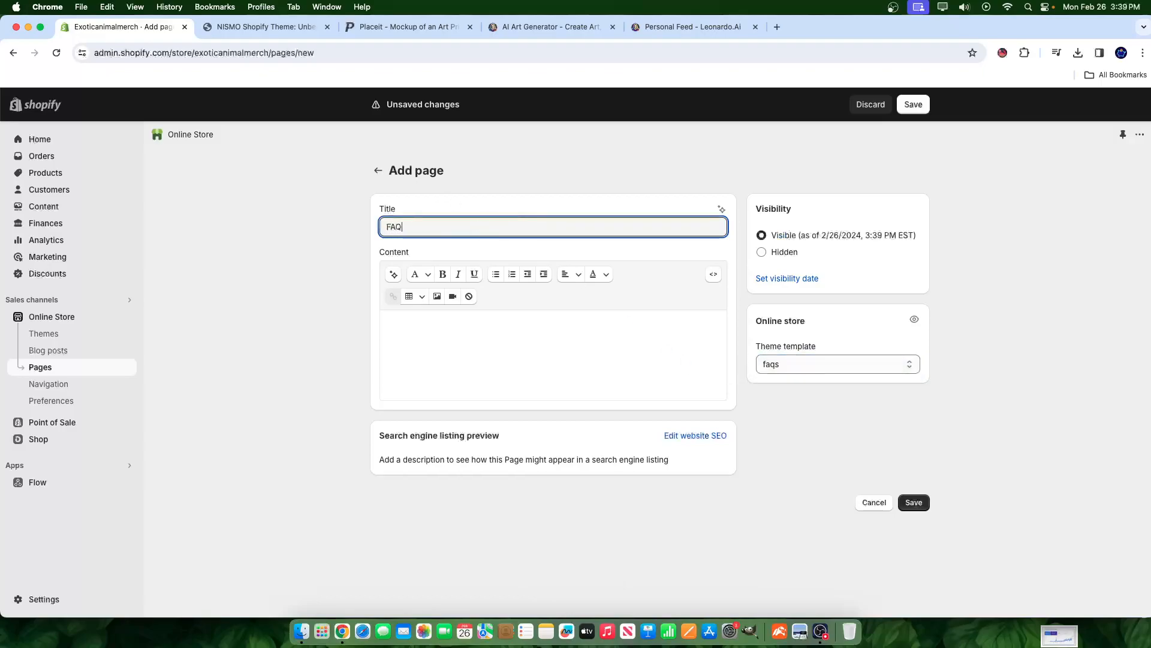
pyautogui.write('s')
pyautogui.click(913, 104)
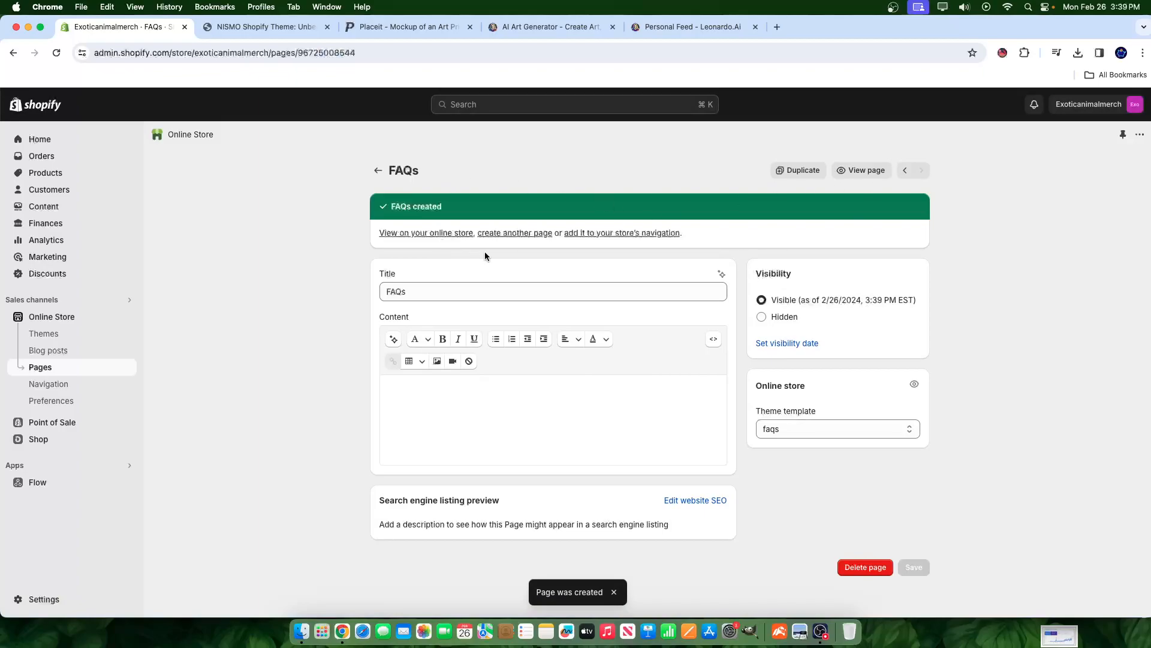
# - Start a new page, try the wishlist and compare templates, then settle on the about template
pyautogui.click(513, 236)
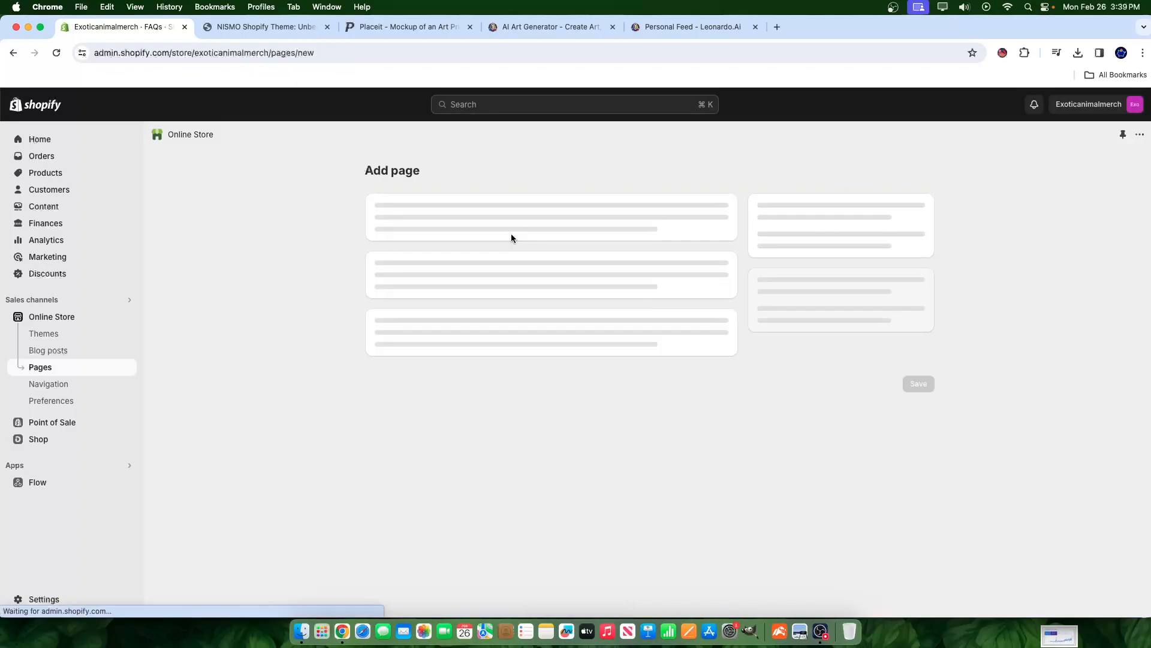
pyautogui.click(820, 362)
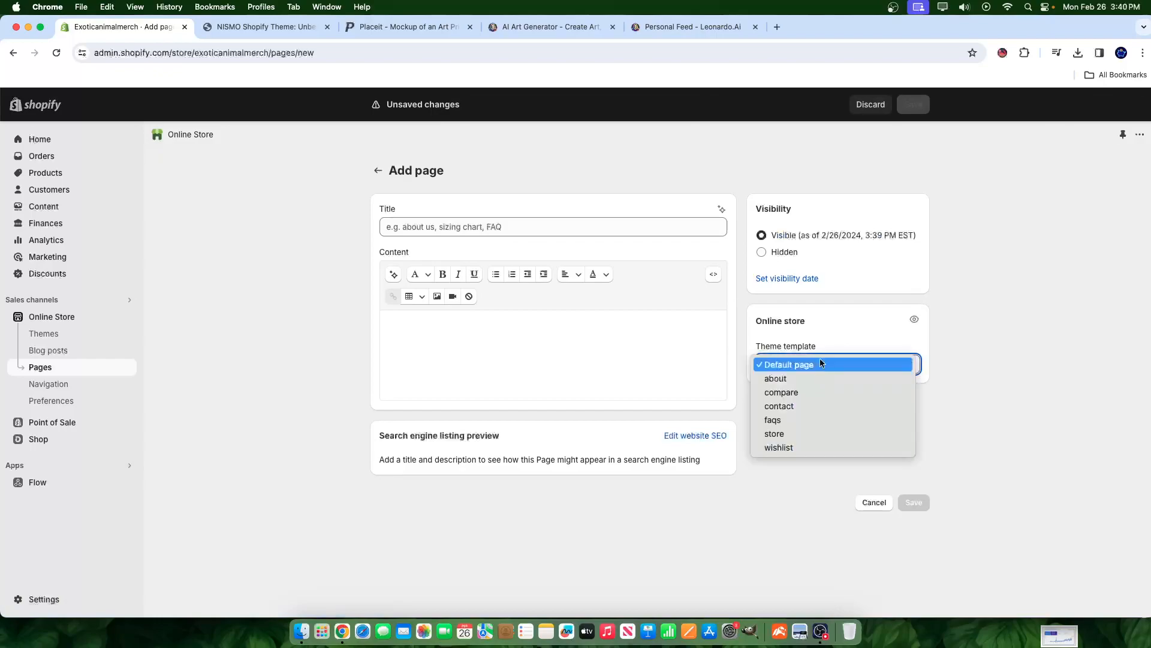
pyautogui.click(782, 448)
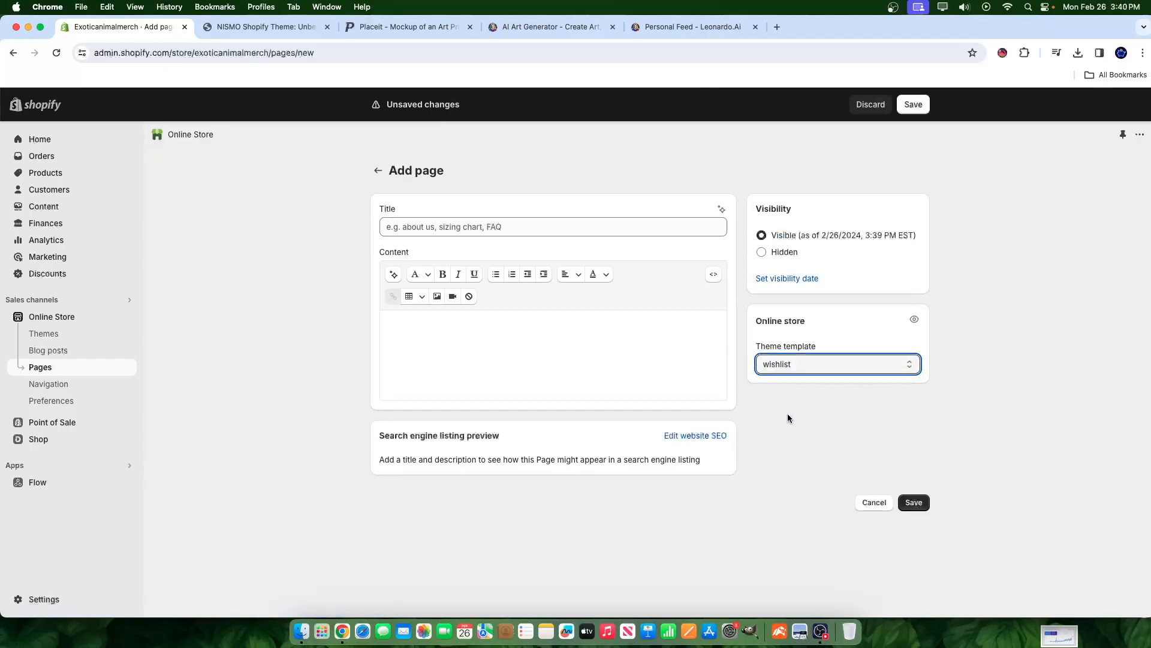
pyautogui.click(803, 369)
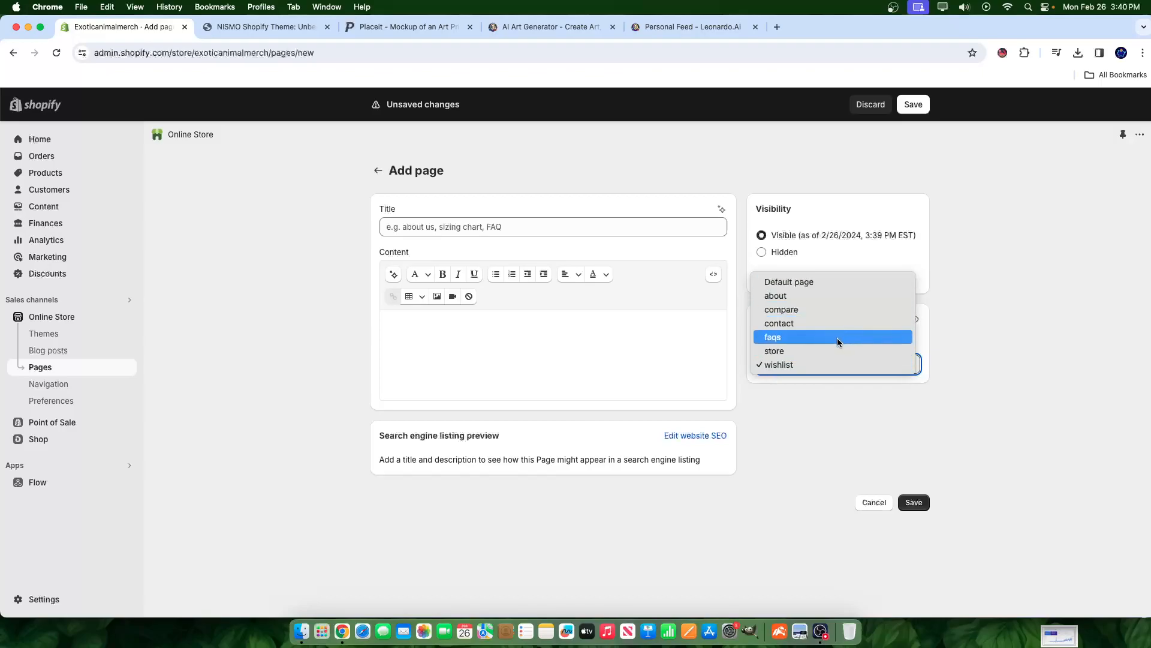
pyautogui.click(789, 309)
pyautogui.click(802, 359)
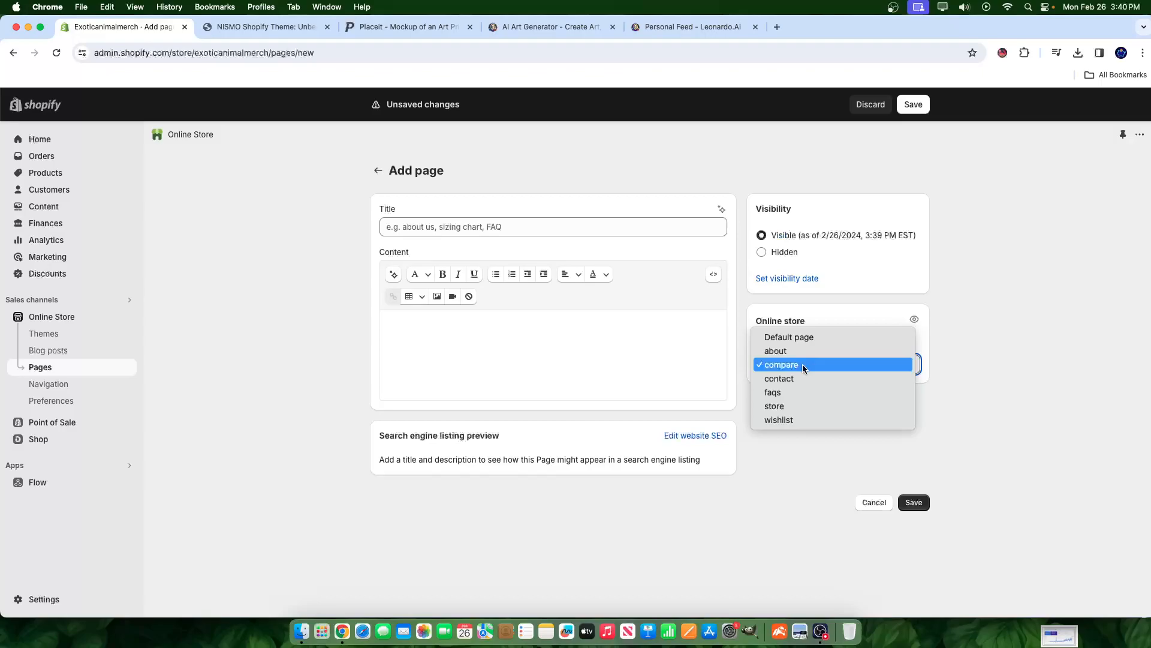
pyautogui.click(776, 351)
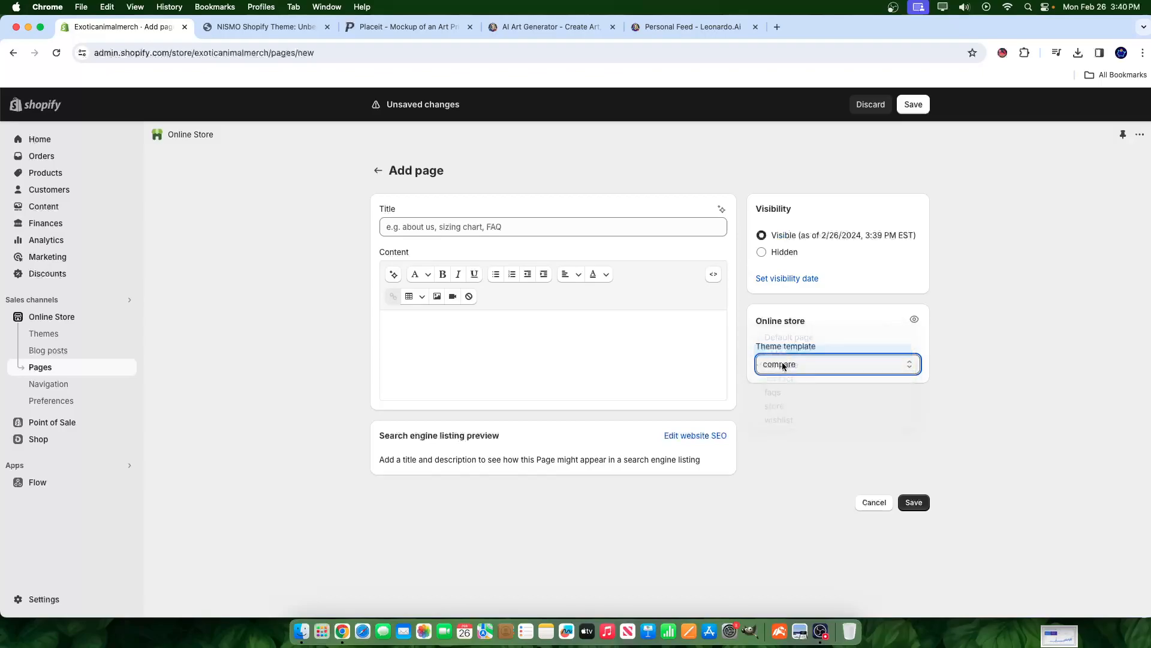
# - Title the page 'About', save it, and return to the Pages list
pyautogui.click(564, 232)
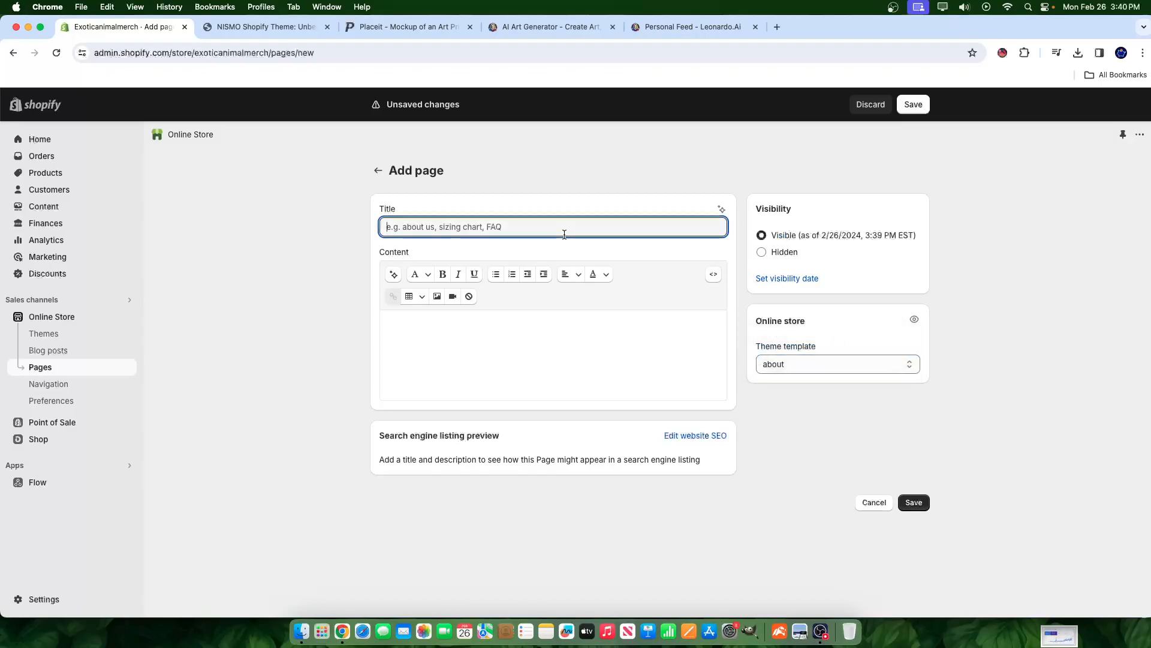
pyautogui.write('About')
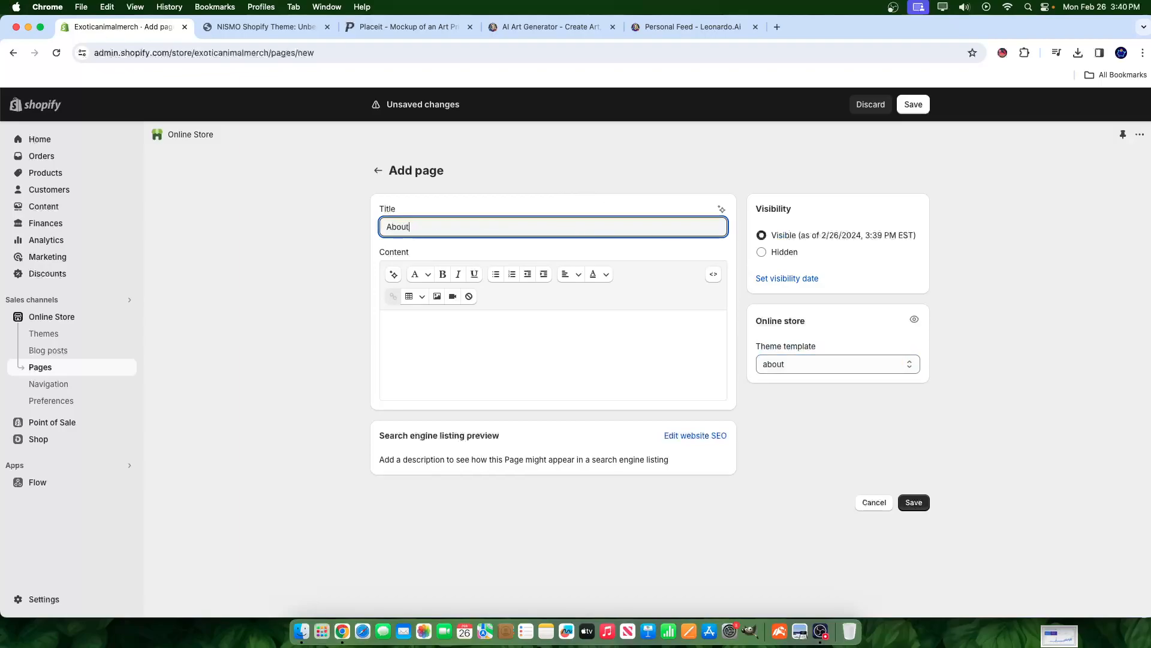
pyautogui.click(913, 105)
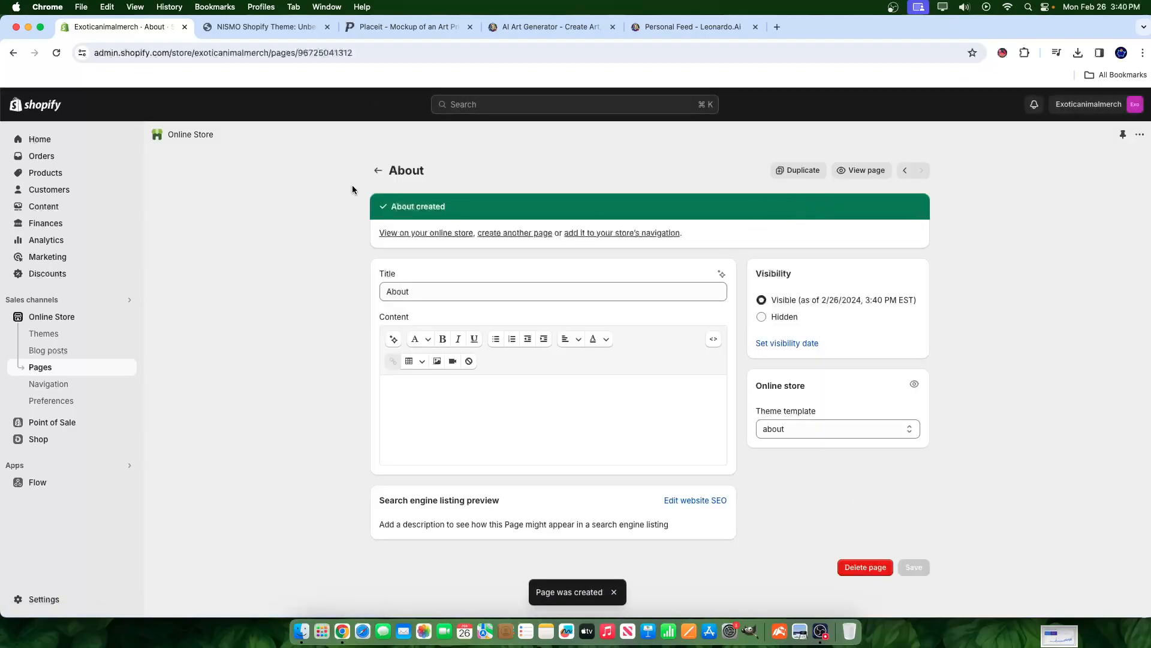
pyautogui.click(379, 171)
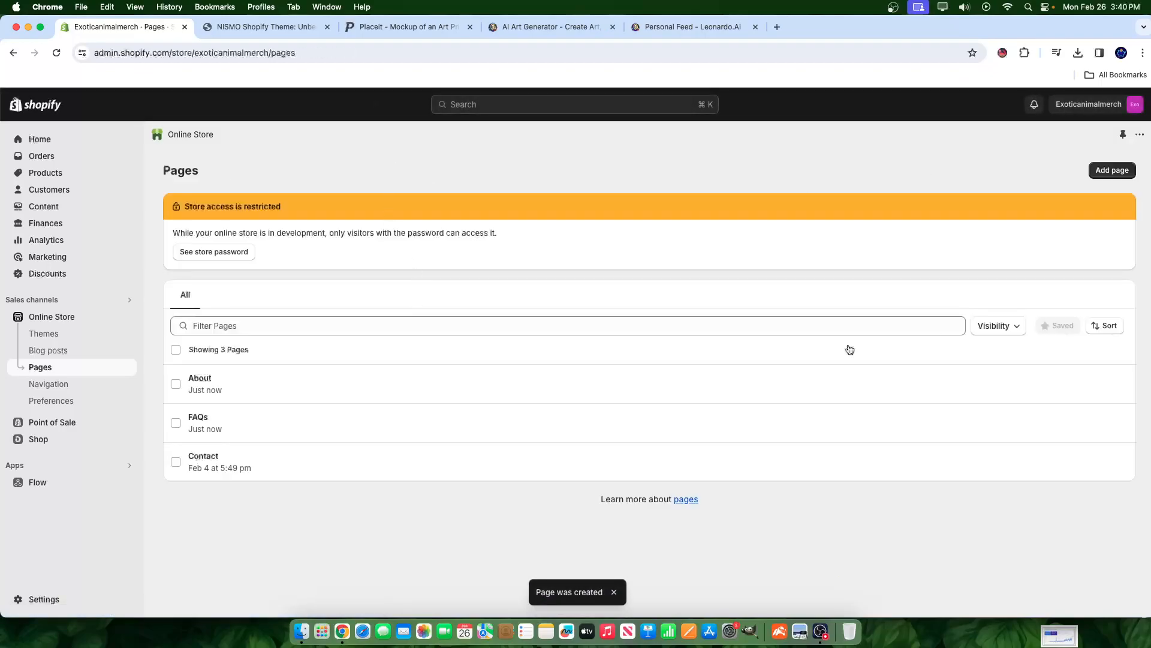
# - Start another new page, look over its template list, then discard it unsaved
pyautogui.click(1113, 174)
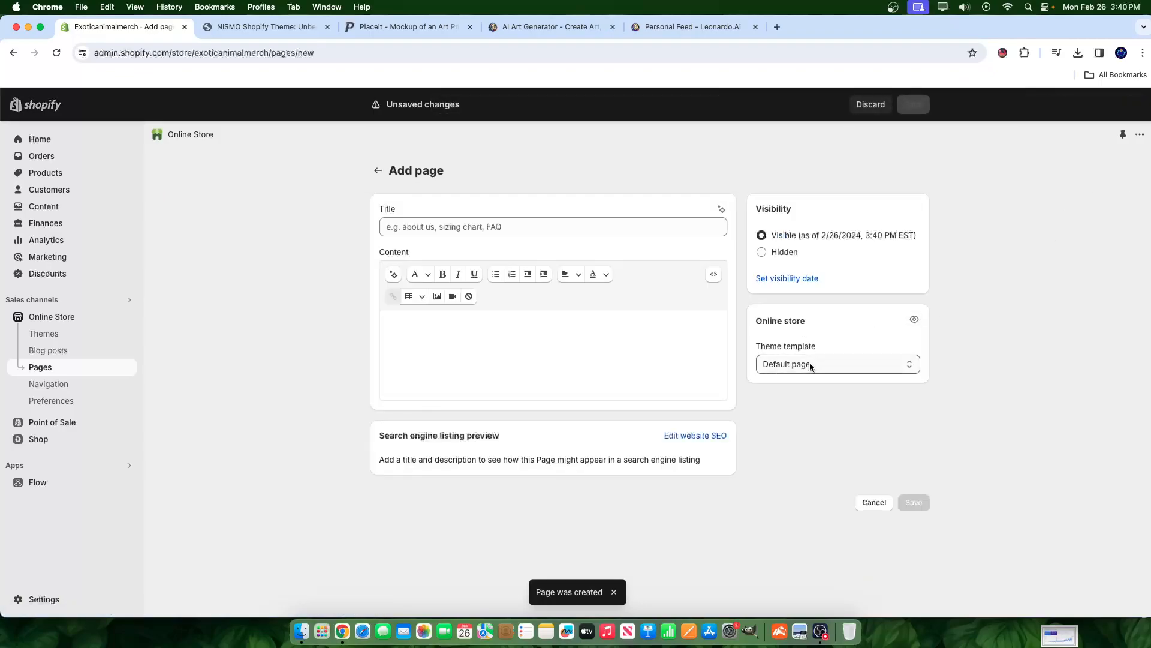
pyautogui.click(809, 363)
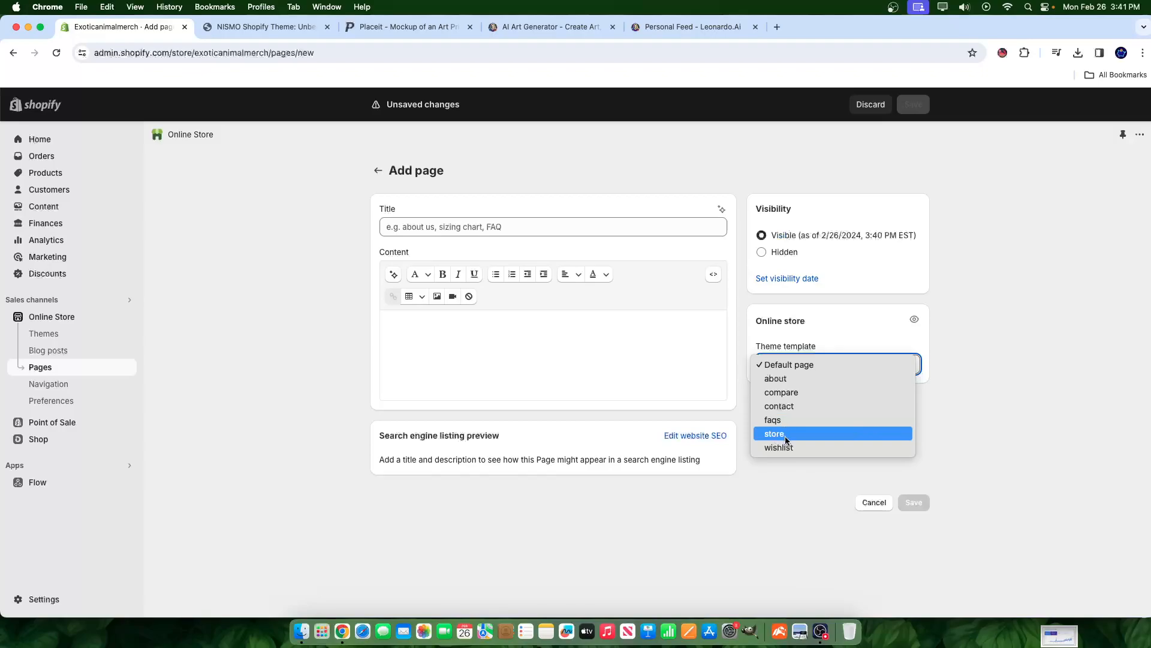
pyautogui.click(395, 176)
pyautogui.click(378, 171)
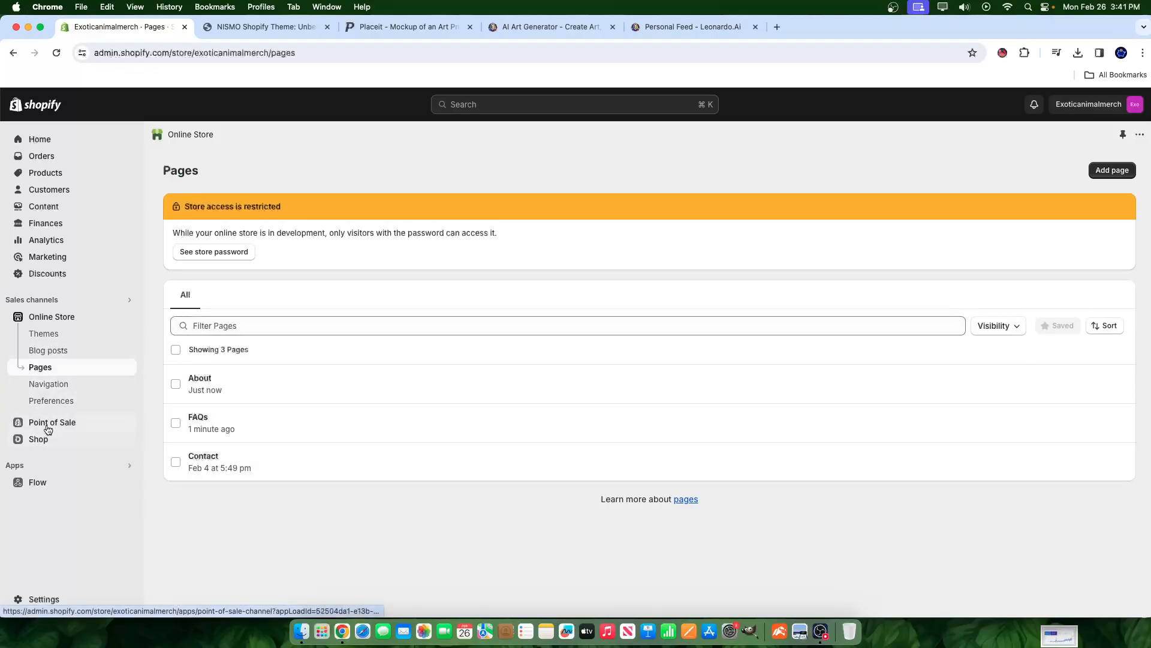
# - Customize the current theme and add a Single link block to the main menu
pyautogui.click(49, 318)
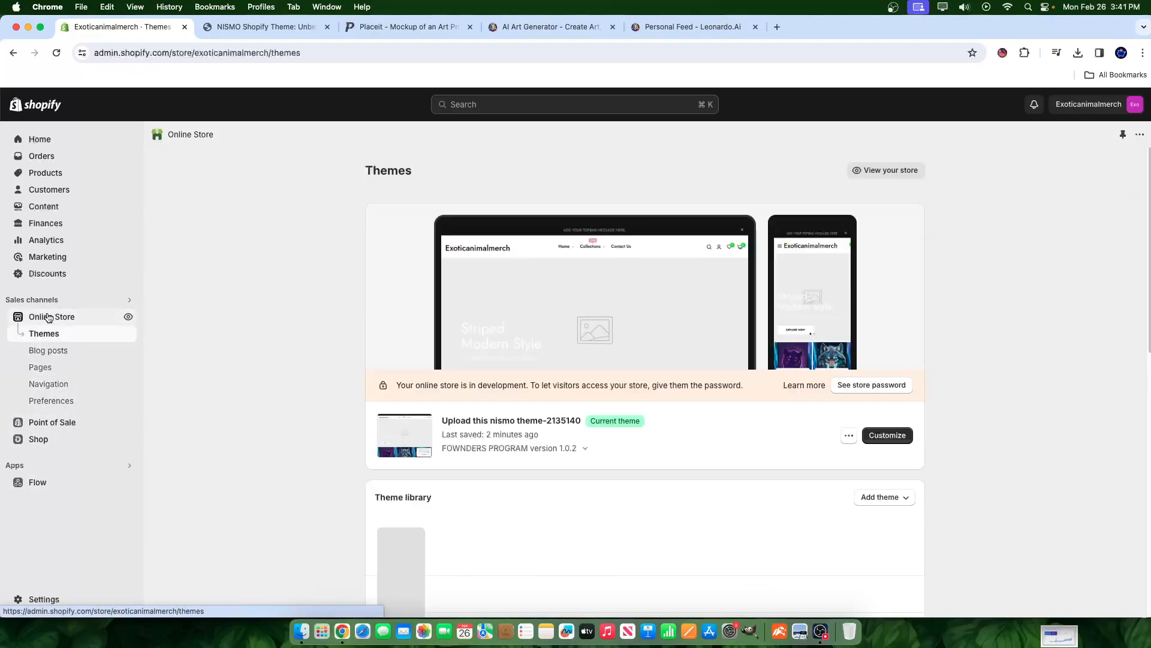
pyautogui.click(878, 440)
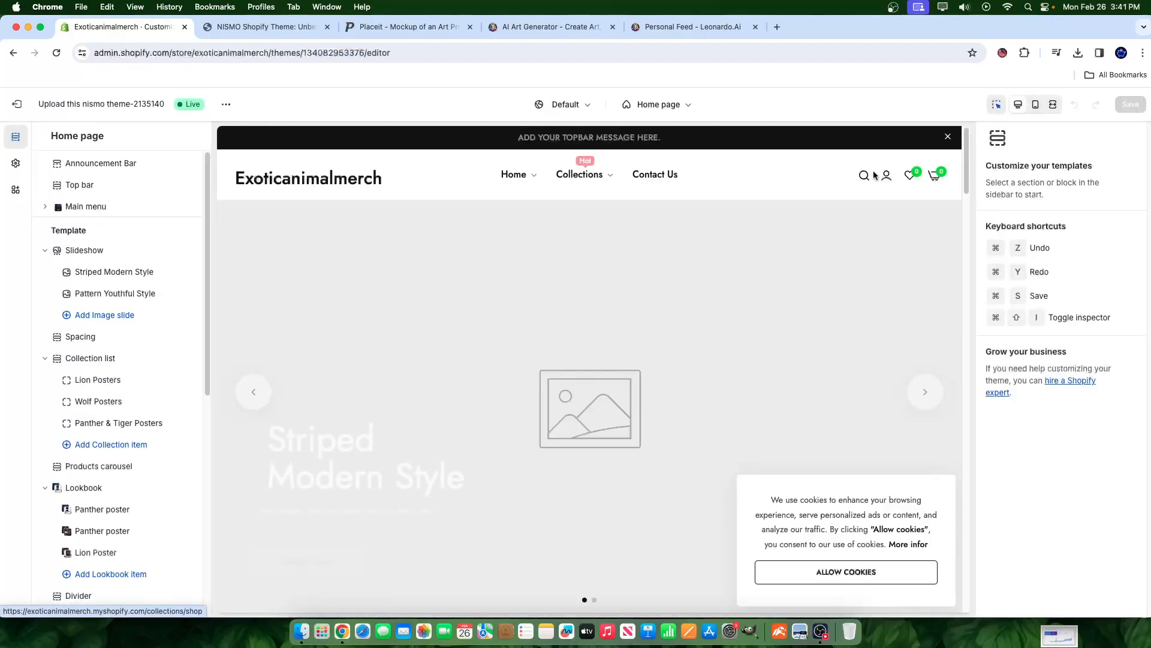
pyautogui.click(86, 206)
pyautogui.click(89, 466)
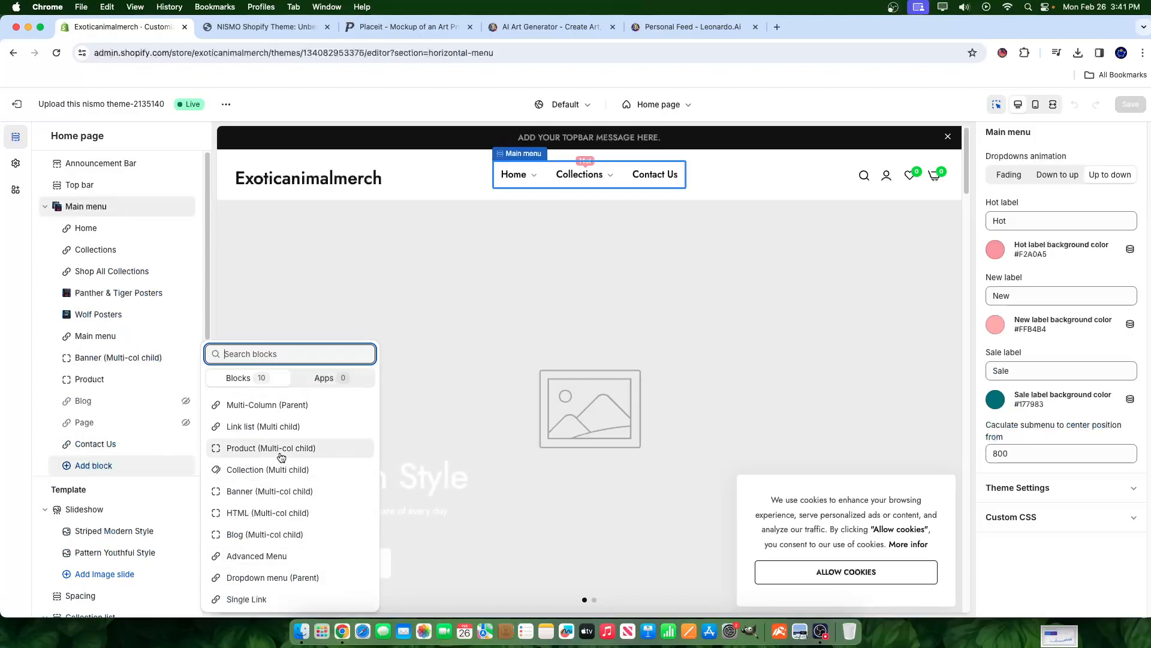
pyautogui.click(255, 599)
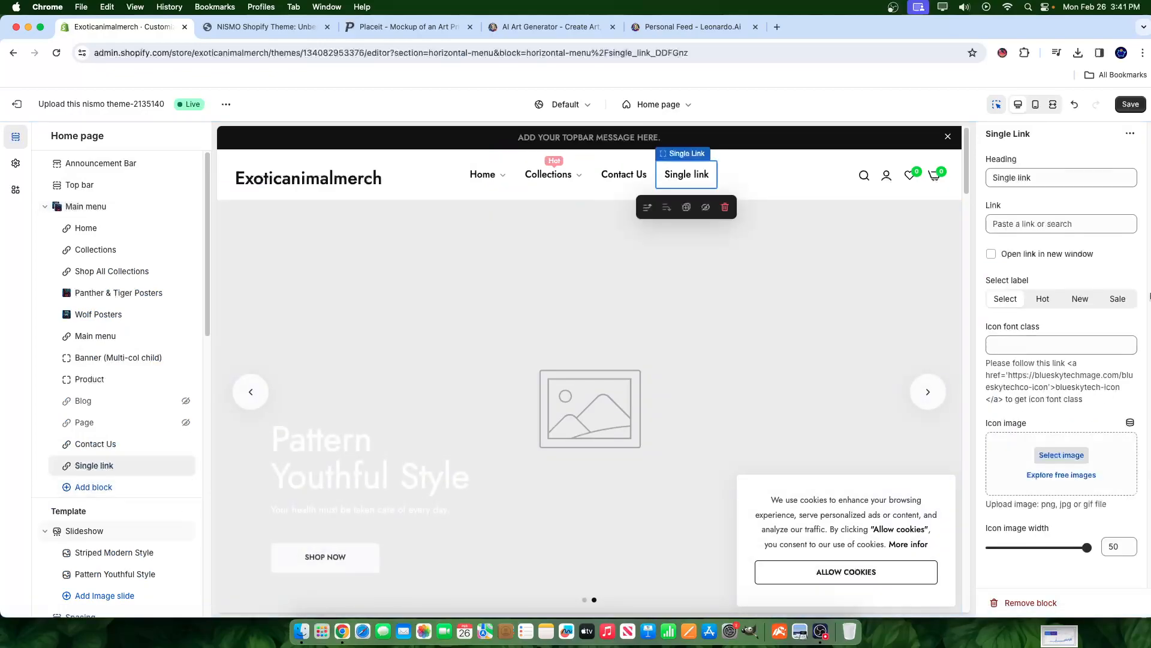
# - Set the new link's heading to 'FAQs', point it at the FAQs page, and save
pyautogui.tripleClick(1020, 178)
pyautogui.write('F')
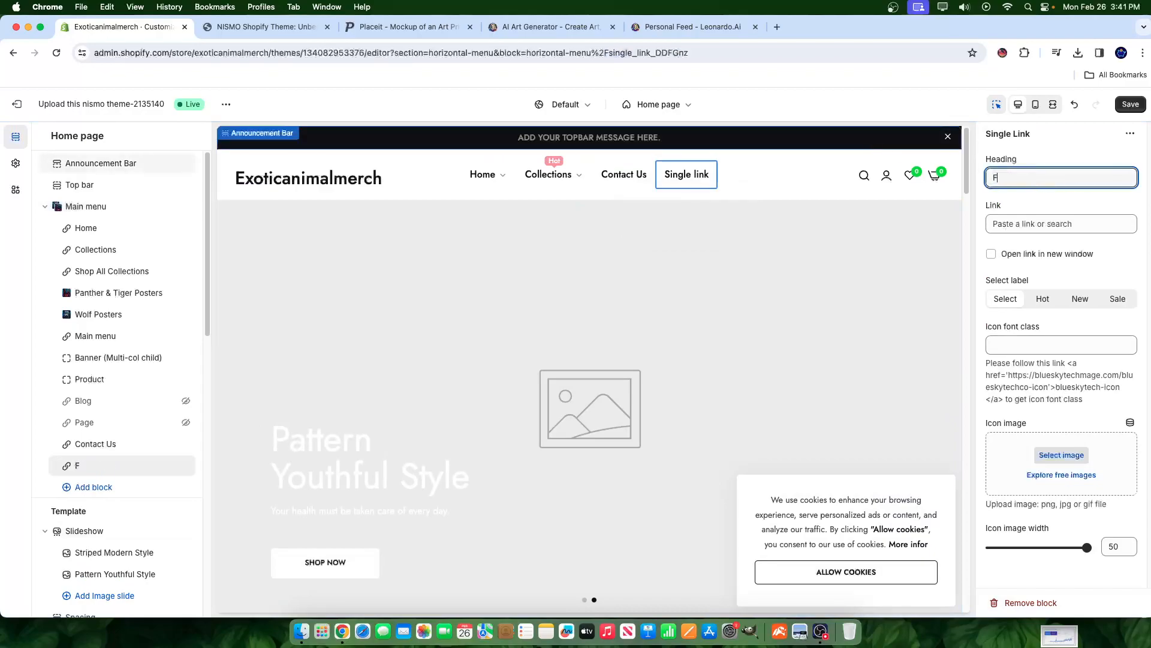
pyautogui.write('AQs')
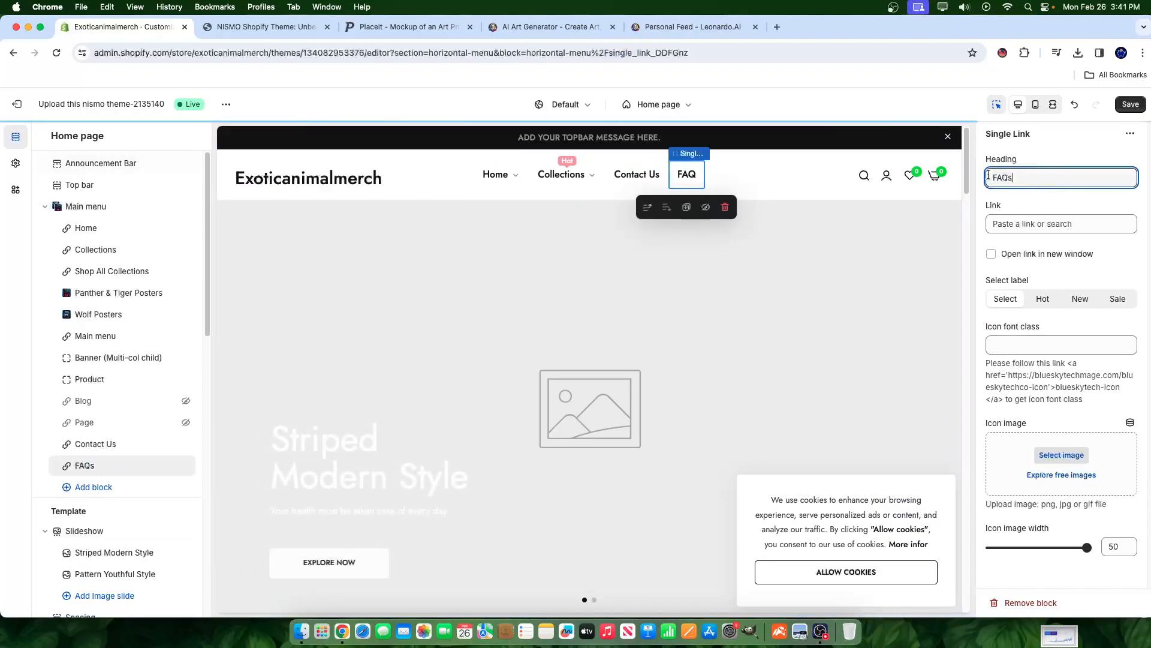
pyautogui.click(1055, 224)
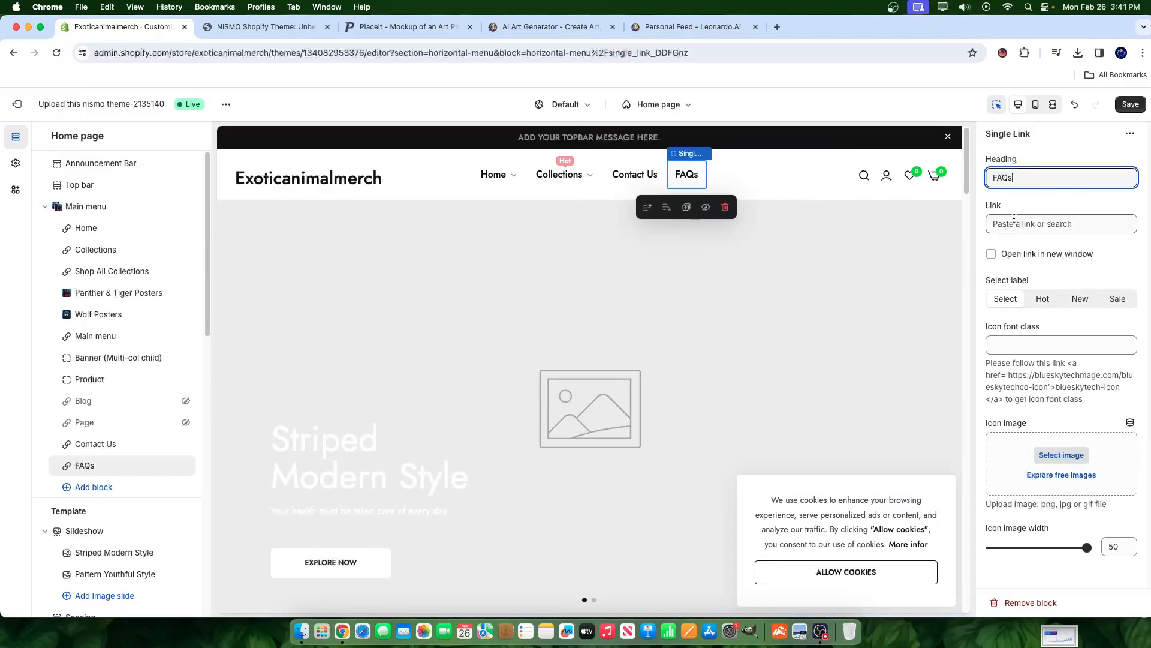
pyautogui.click(1032, 296)
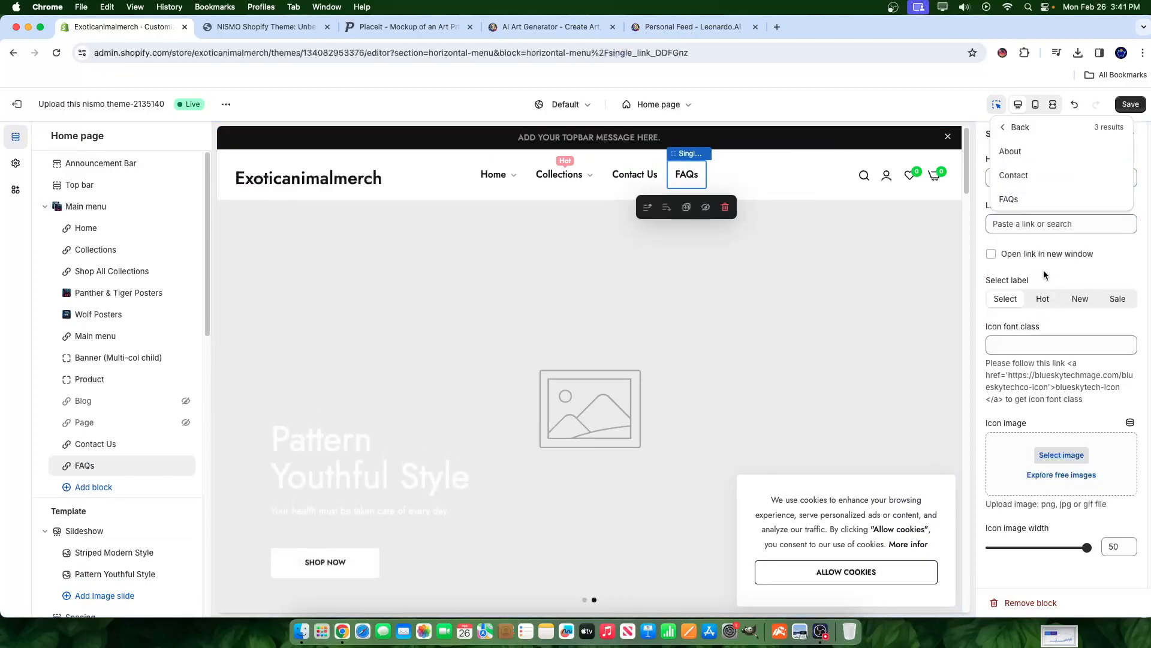
pyautogui.click(1018, 198)
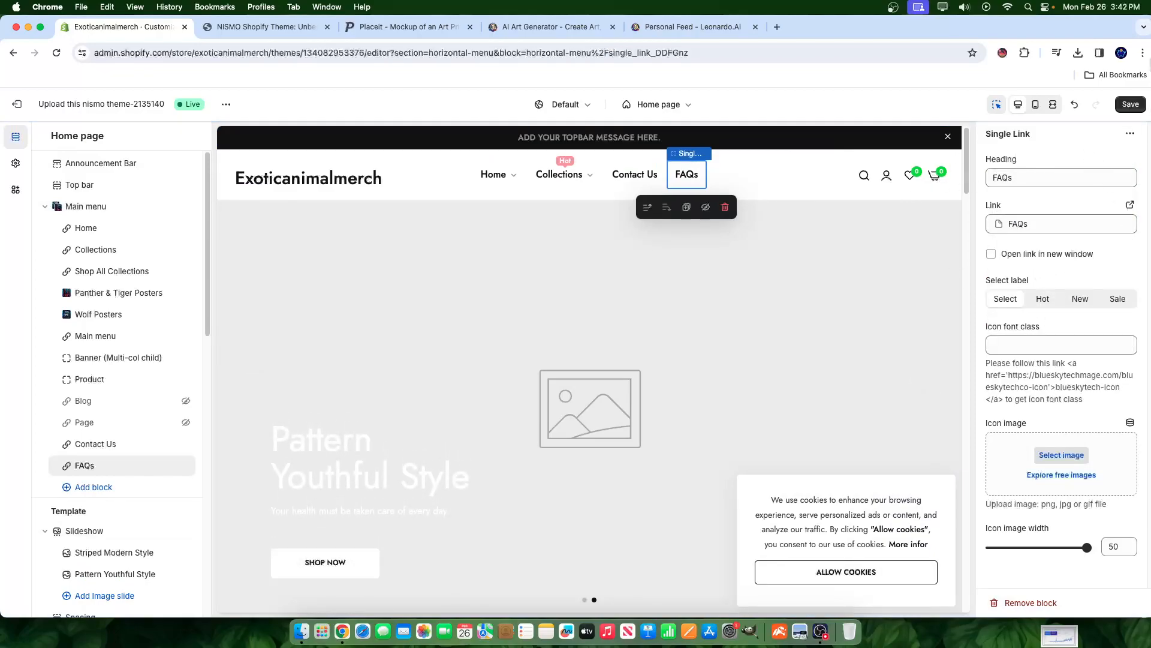
pyautogui.click(1130, 103)
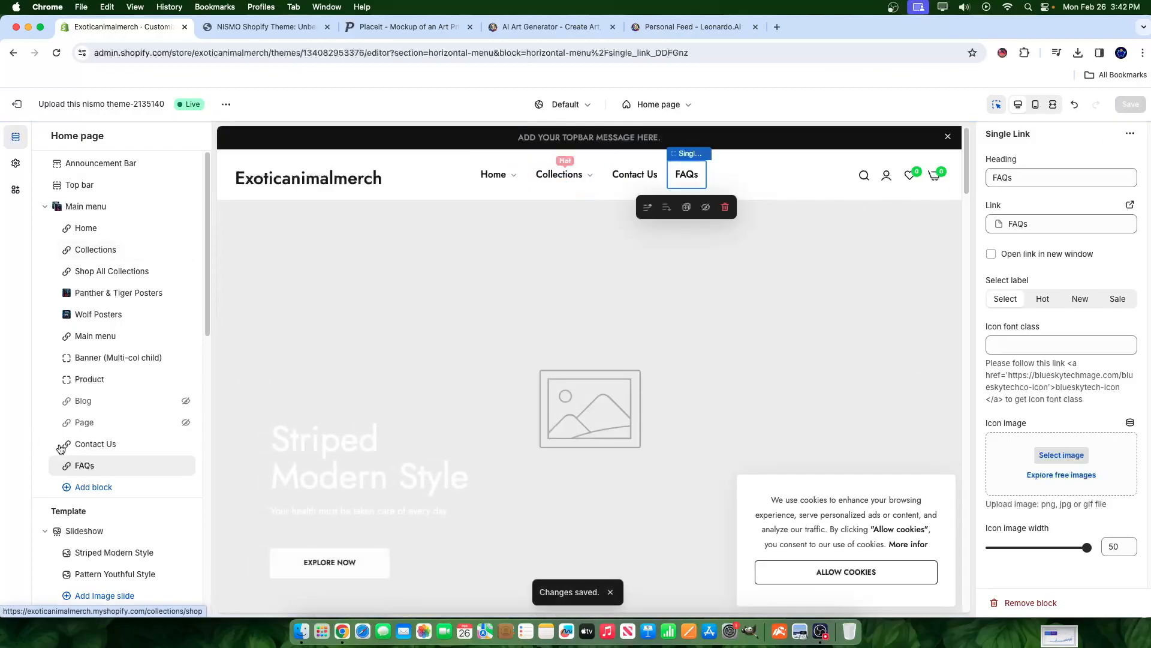
# - Move FAQs above Contact Us, unhide the Blog link, and save the main menu
pyautogui.moveTo(66, 471); pyautogui.dragTo(64, 444)
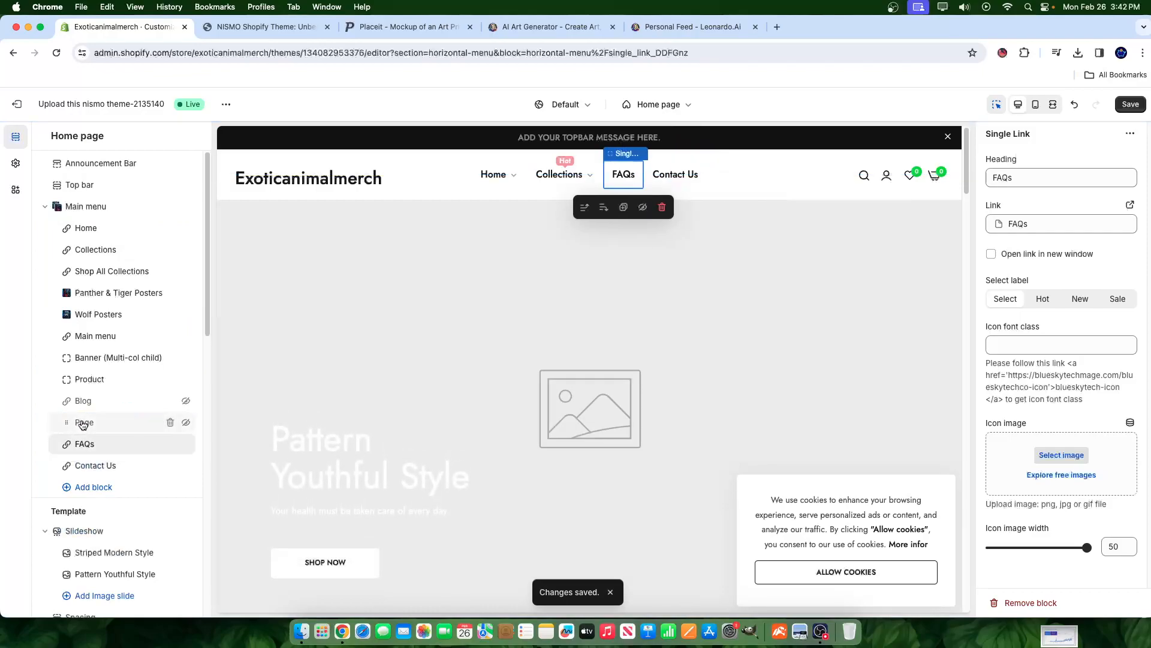
pyautogui.click(184, 402)
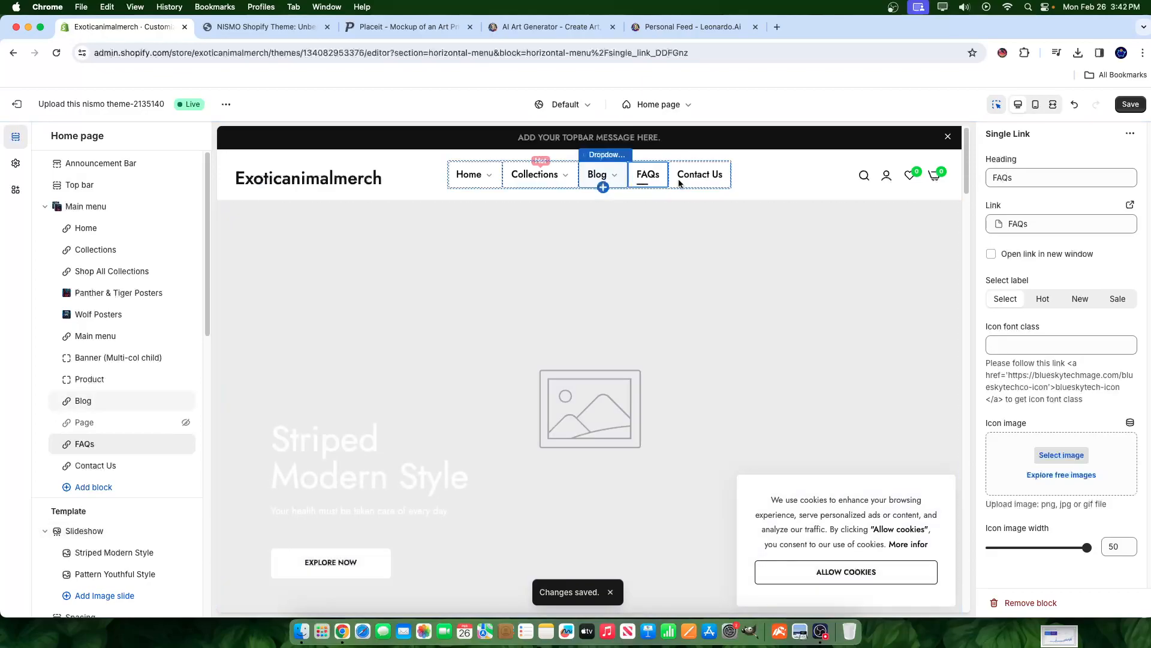
pyautogui.click(1131, 105)
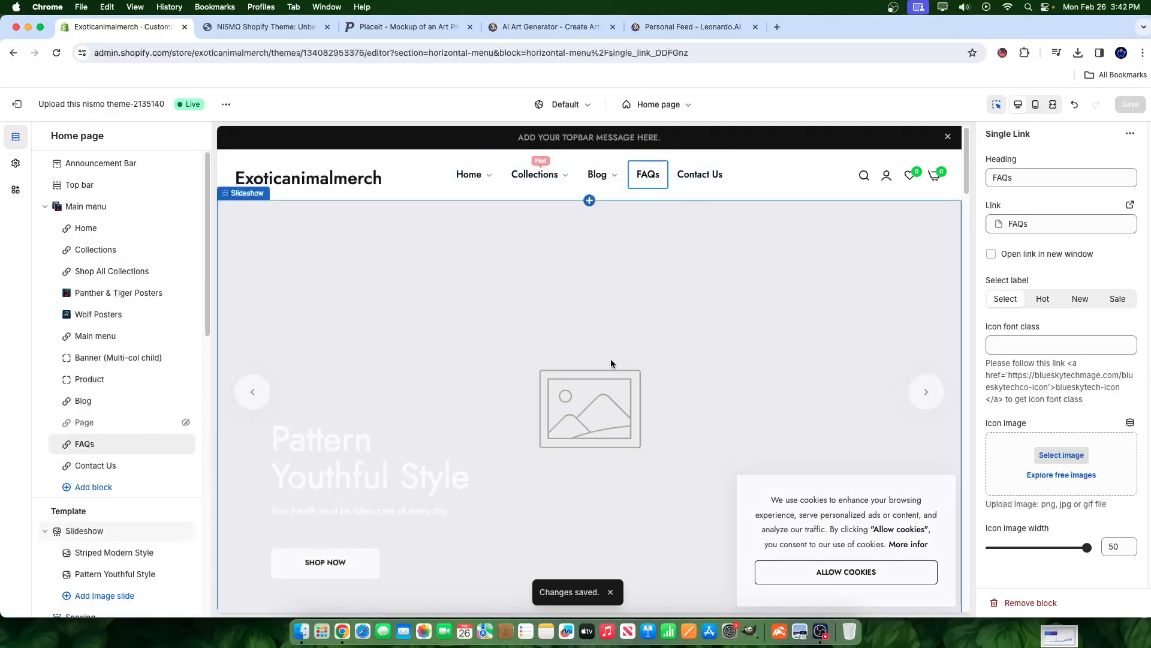
pyautogui.scroll(-2, 625, 364)
pyautogui.scroll(2, 593, 342)
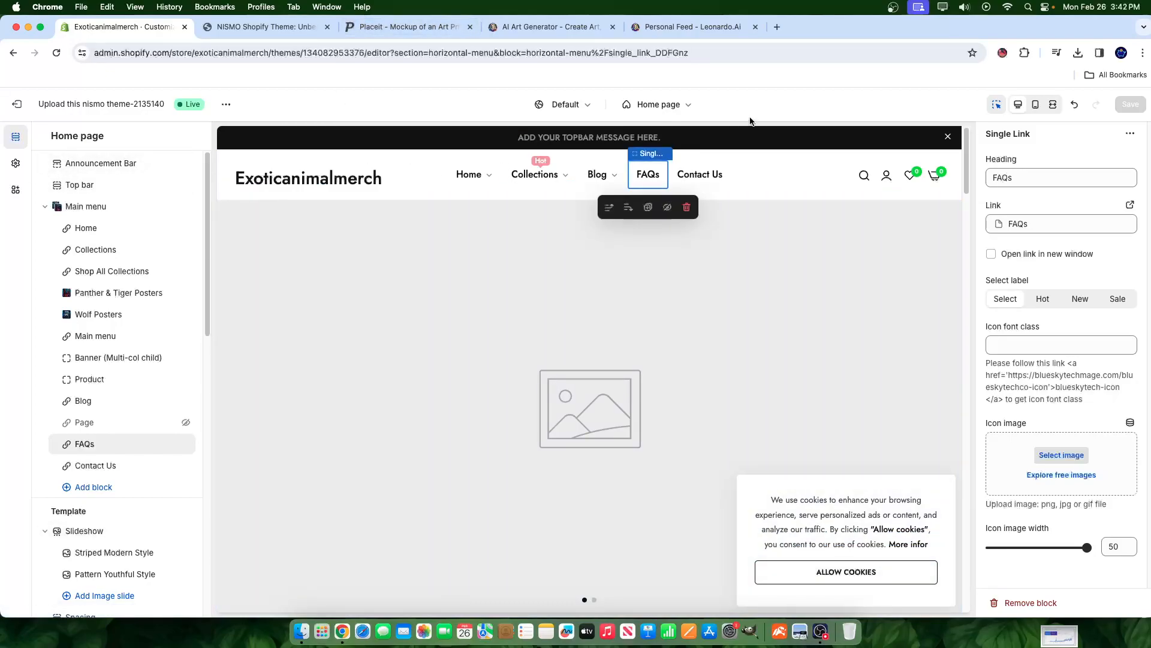
# - Preview the Deer/Stag Posters collection page and select its Collection list section
pyautogui.click(658, 105)
pyautogui.click(609, 214)
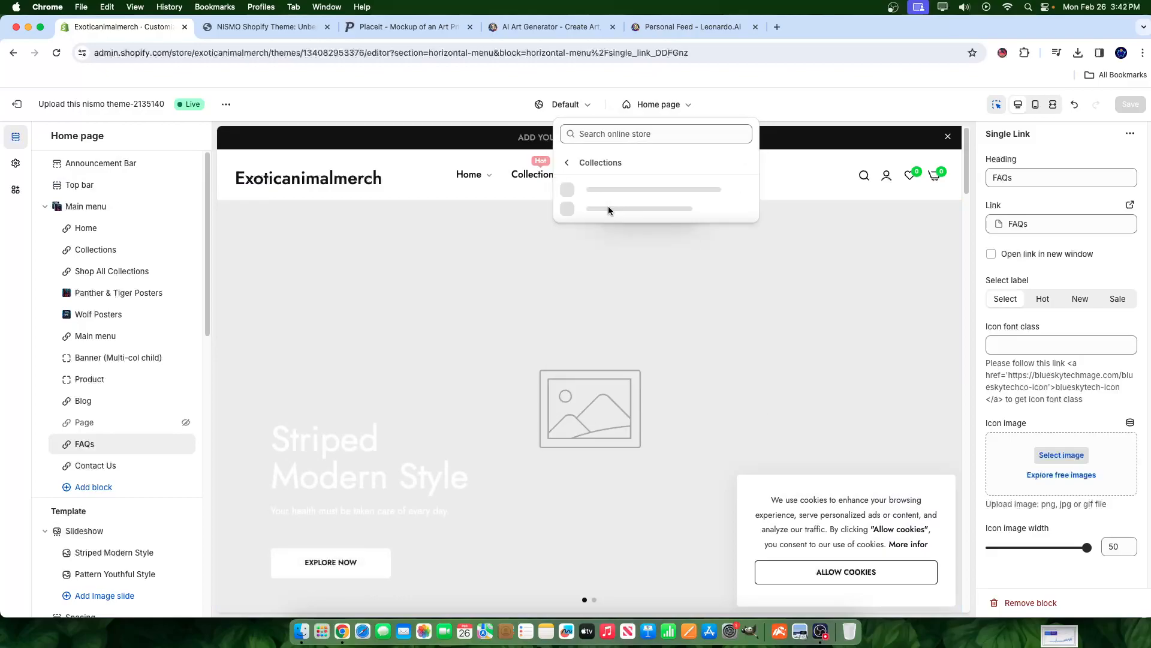
pyautogui.click(597, 188)
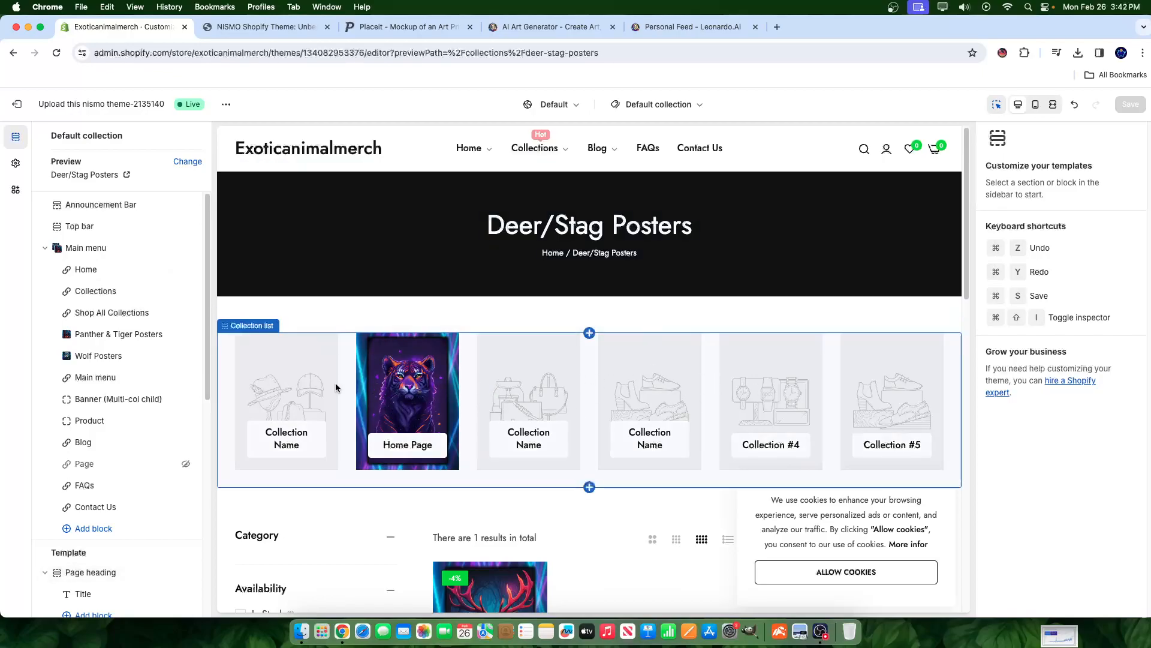
pyautogui.click(284, 388)
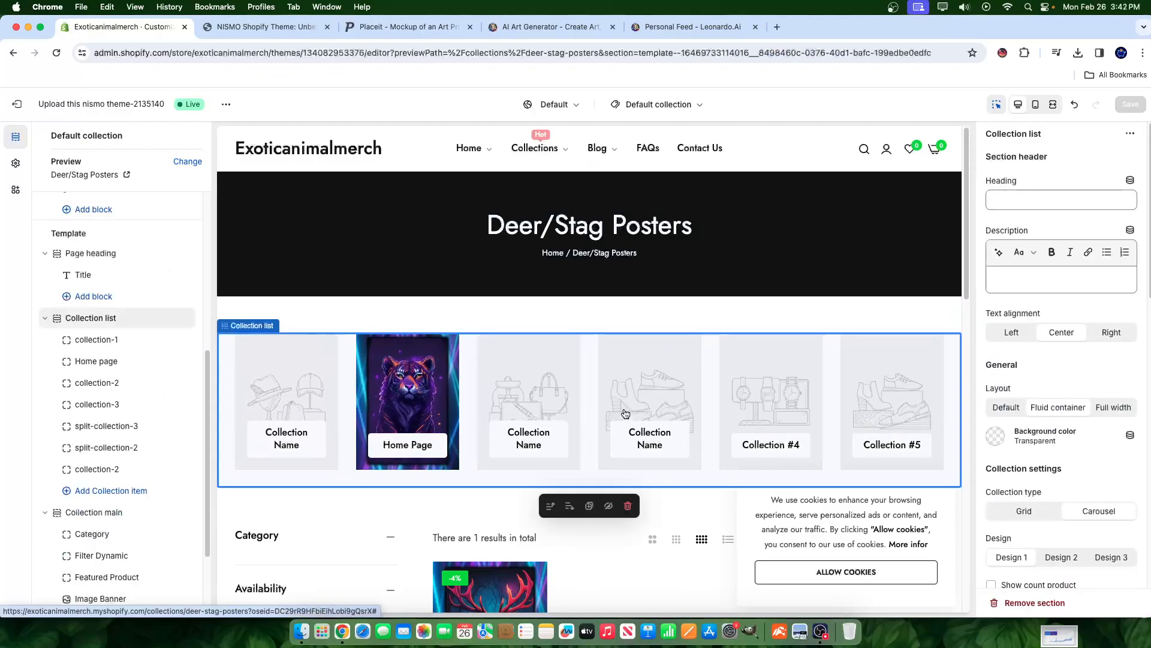
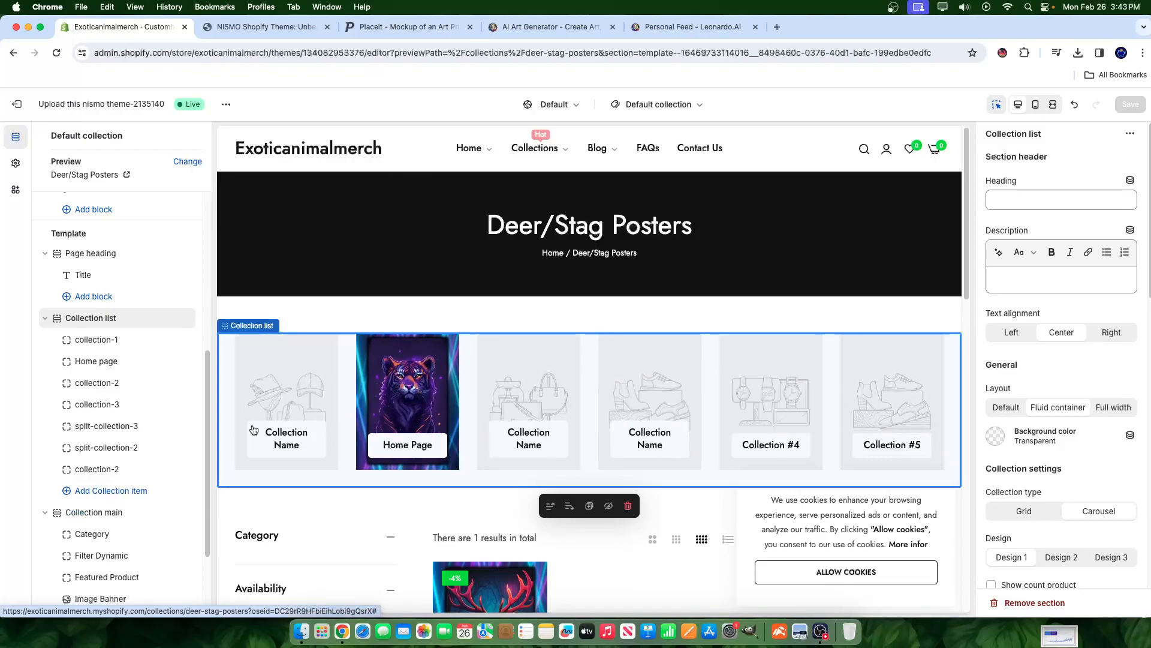
# - Set the first two collection cards to Deer/Stag Posters and Lion Posters
pyautogui.click(97, 340)
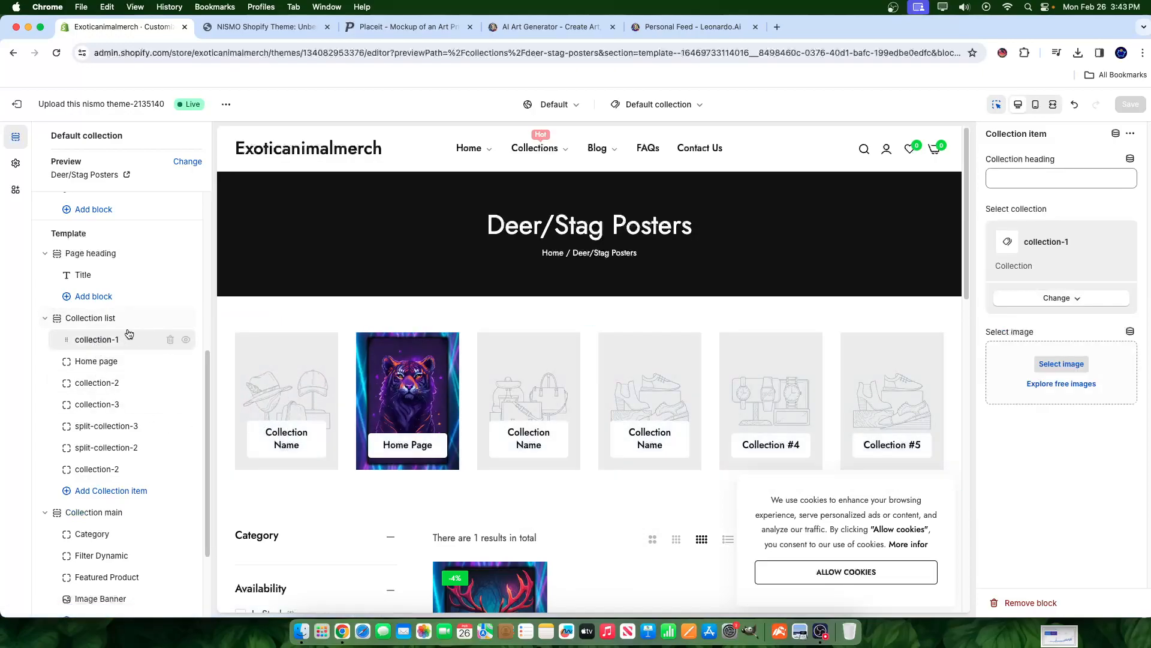
pyautogui.click(1061, 300)
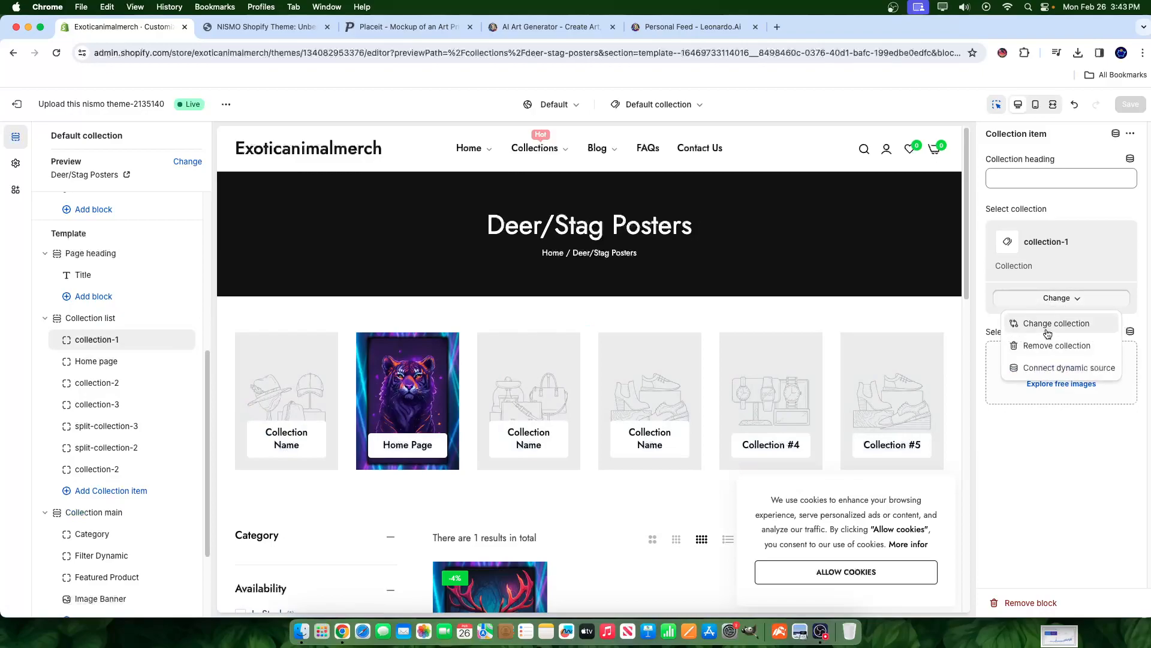
pyautogui.click(1046, 325)
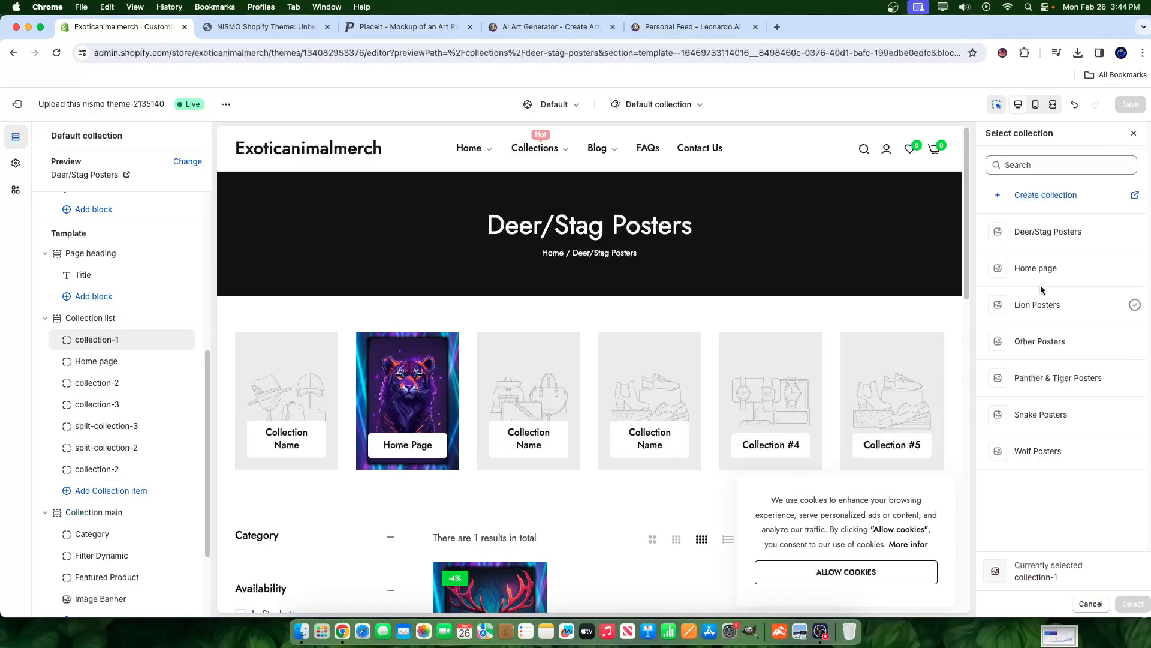
pyautogui.click(1033, 232)
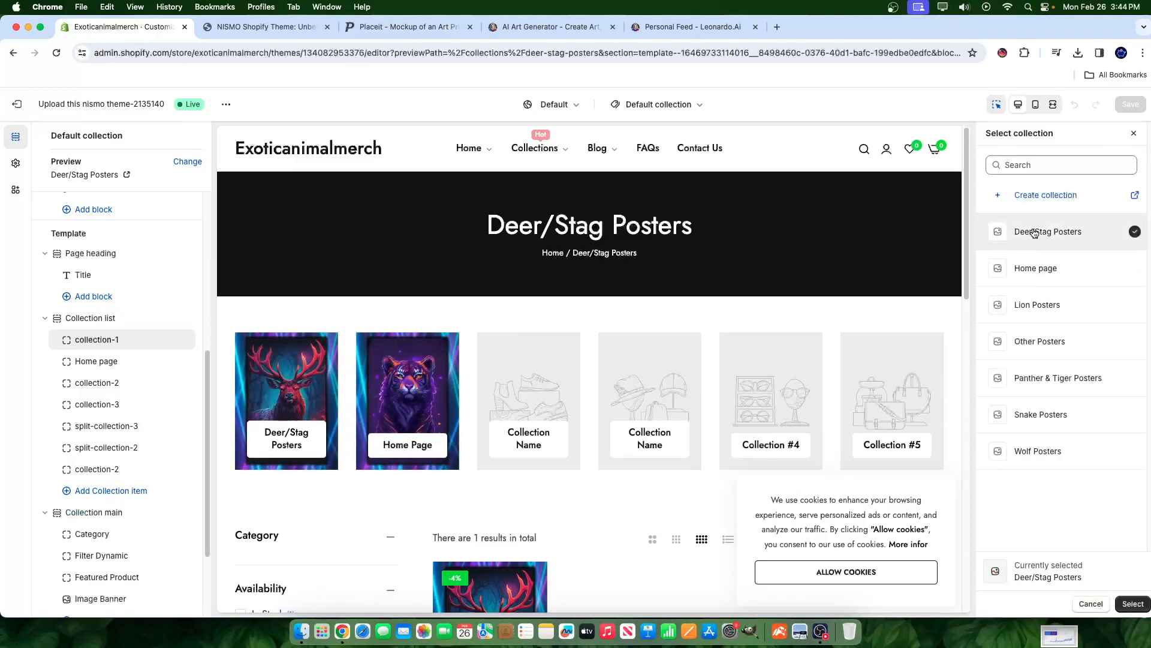
pyautogui.click(1132, 604)
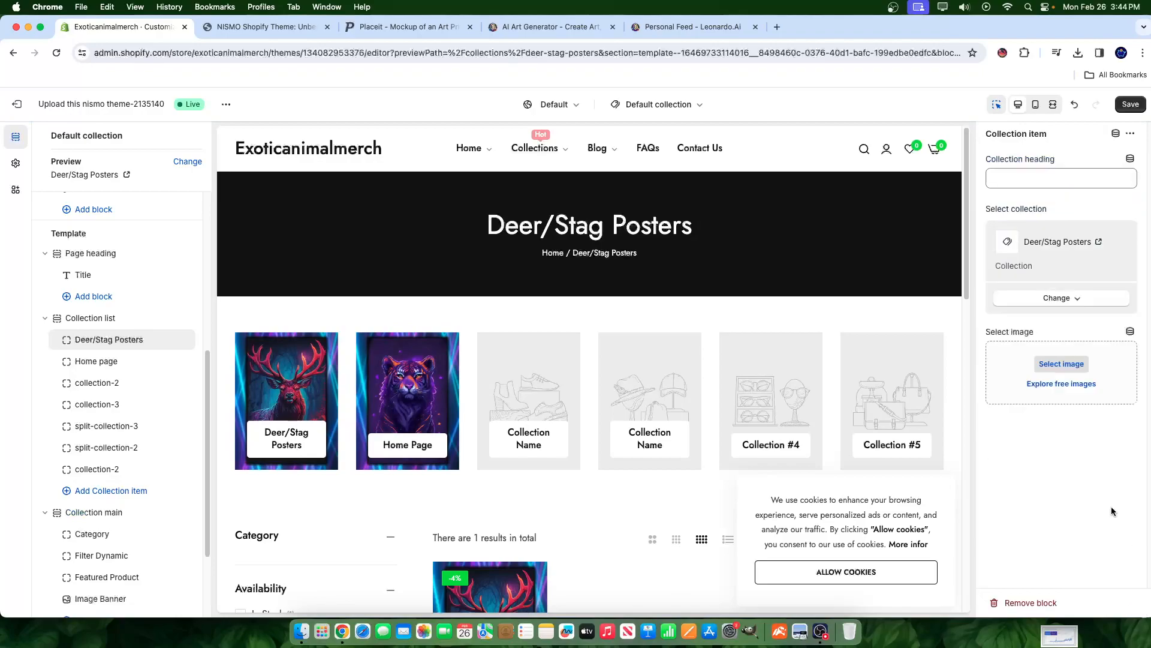
pyautogui.click(105, 362)
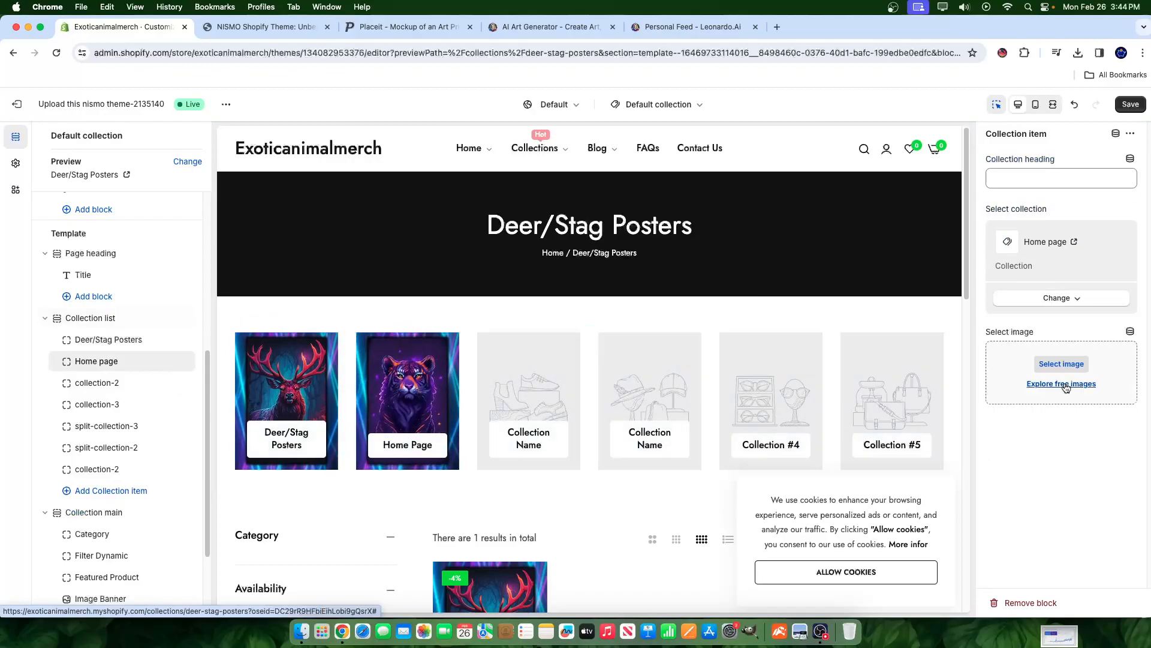
pyautogui.click(1056, 299)
pyautogui.click(1099, 439)
pyautogui.click(1060, 298)
pyautogui.click(1056, 323)
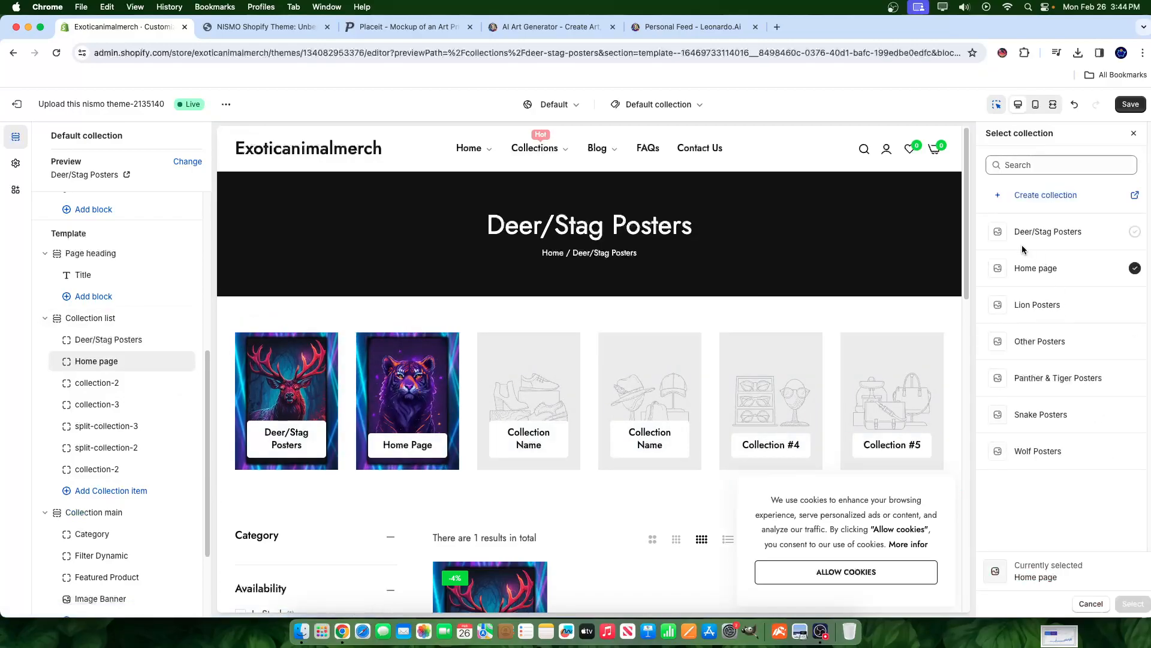
pyautogui.click(1051, 306)
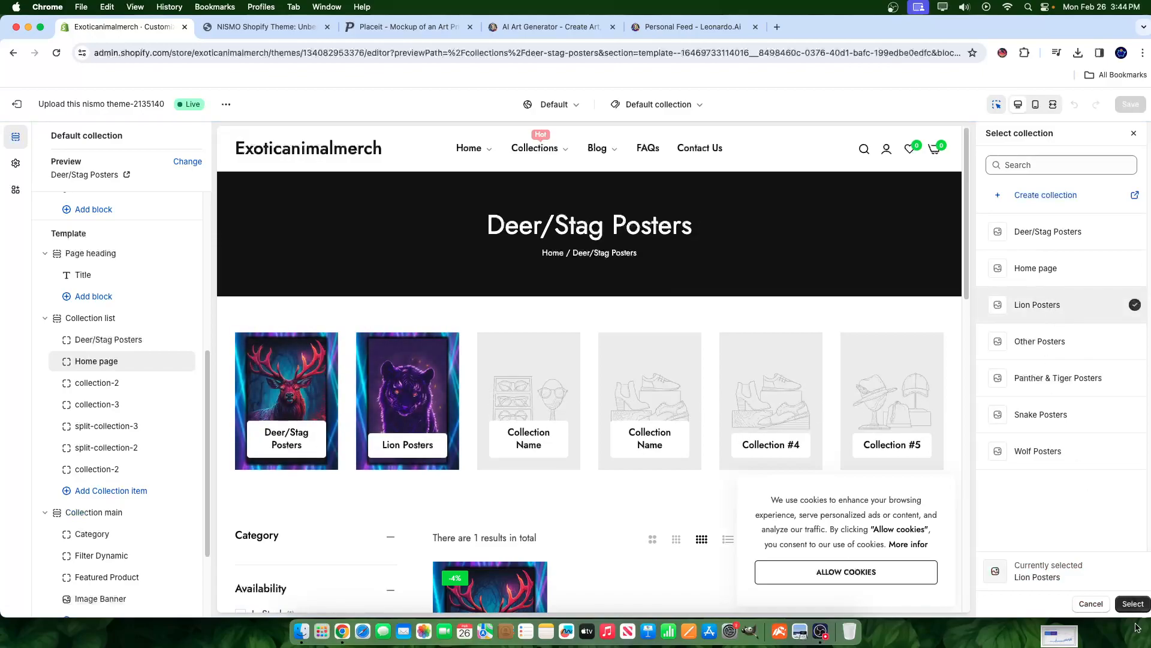
pyautogui.click(1132, 603)
# - Set the third card to Panther & Tiger Posters and add a new Wolf Posters card
pyautogui.click(97, 383)
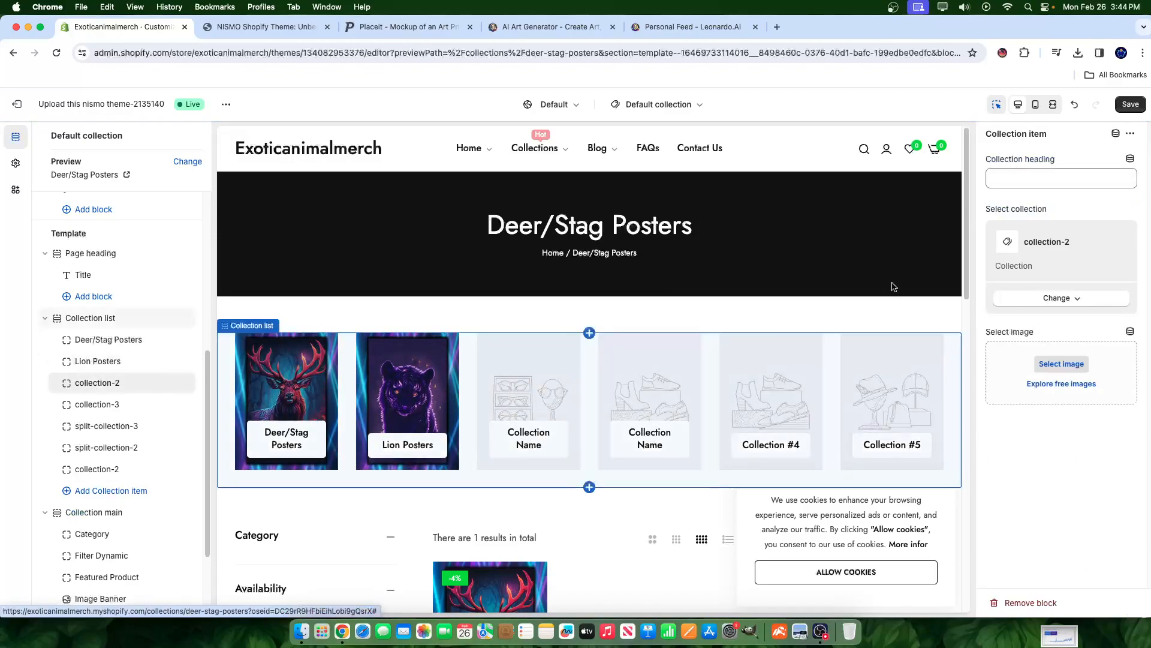
pyautogui.click(1042, 297)
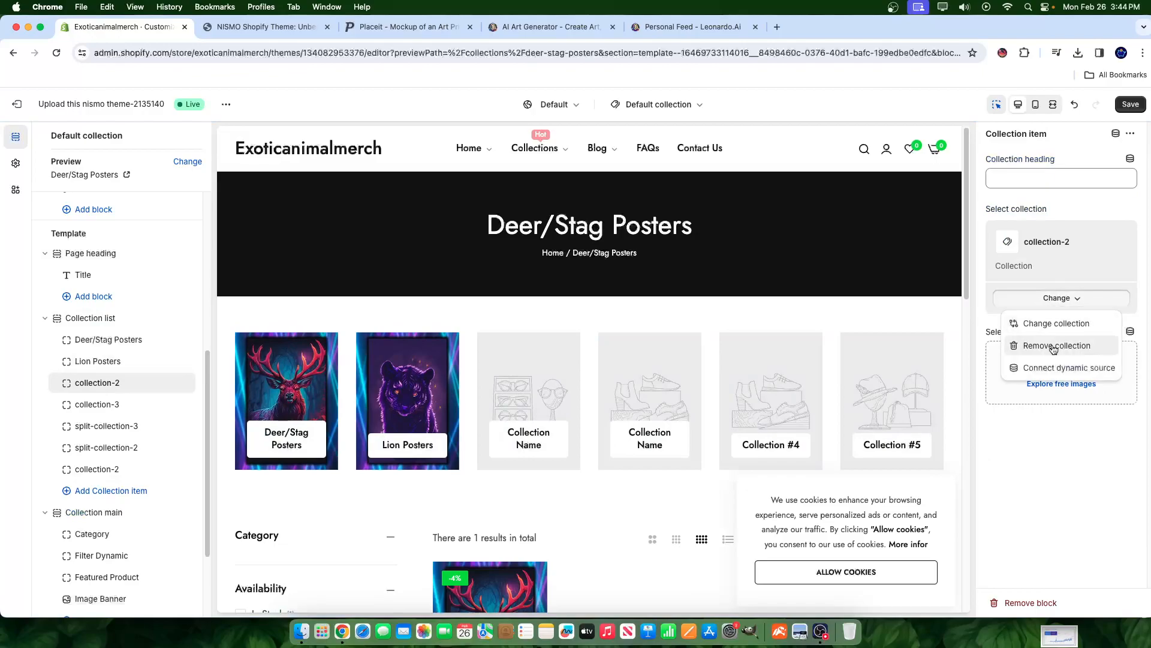
pyautogui.click(1051, 322)
pyautogui.click(1041, 384)
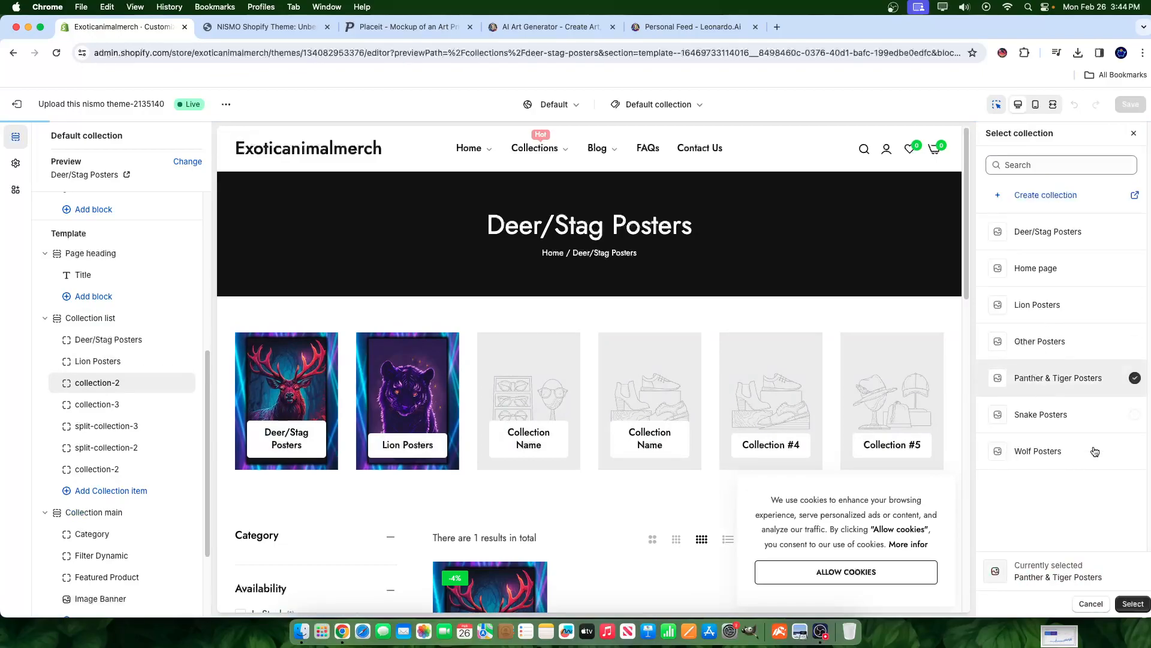
pyautogui.click(1131, 604)
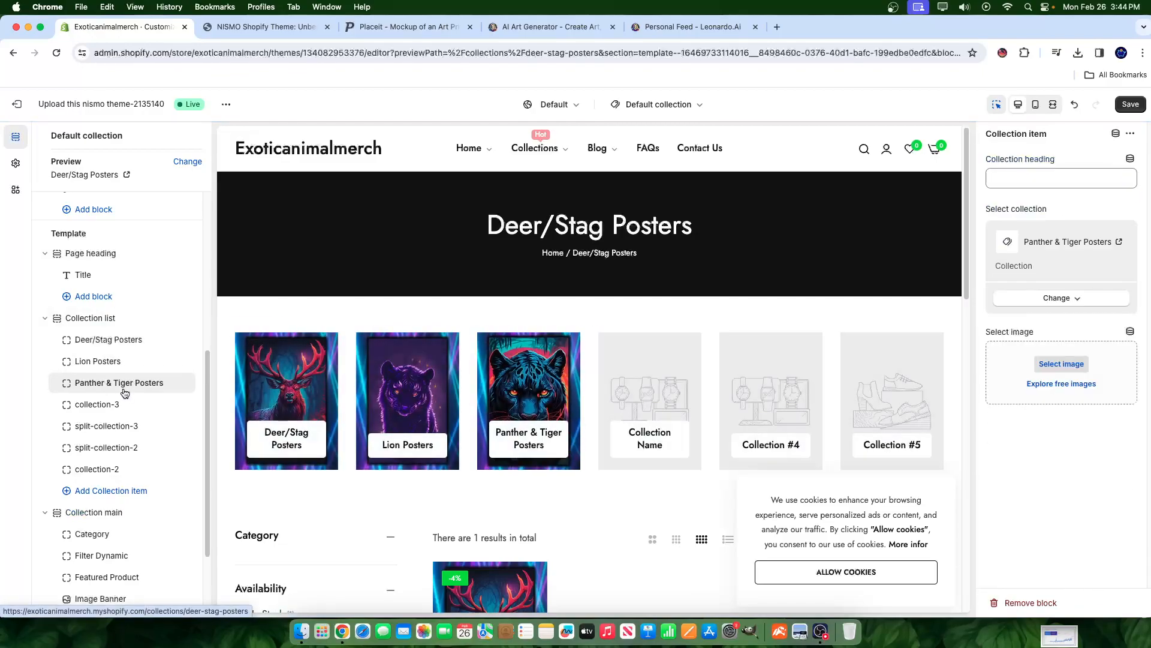
pyautogui.click(125, 415)
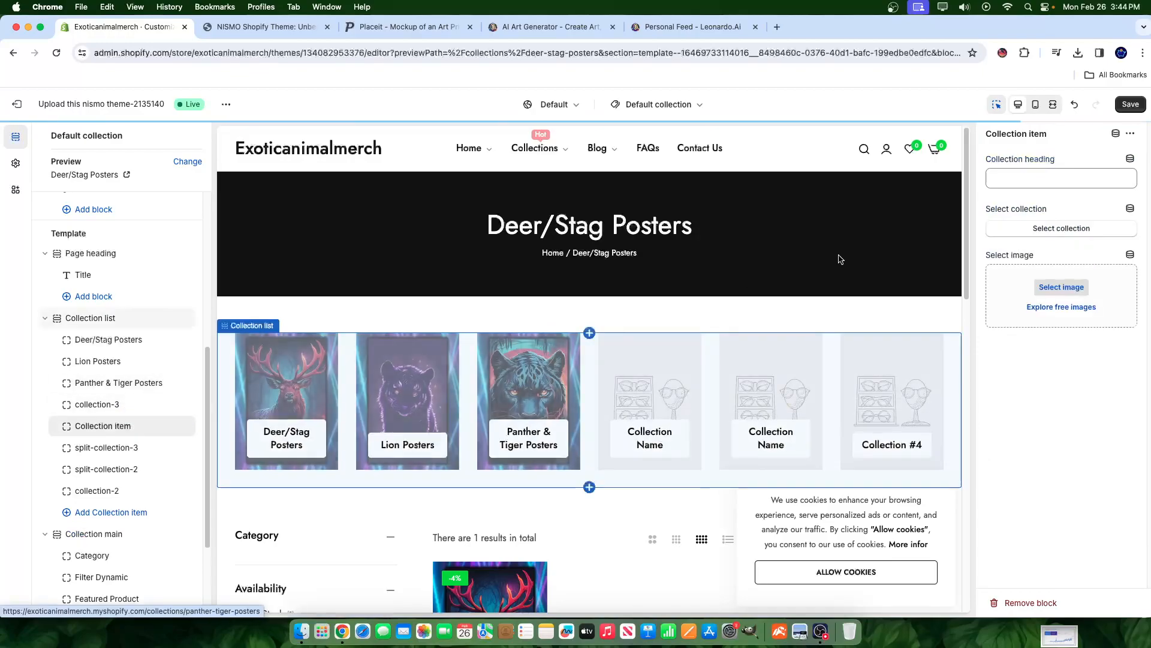
pyautogui.click(1040, 290)
pyautogui.click(802, 555)
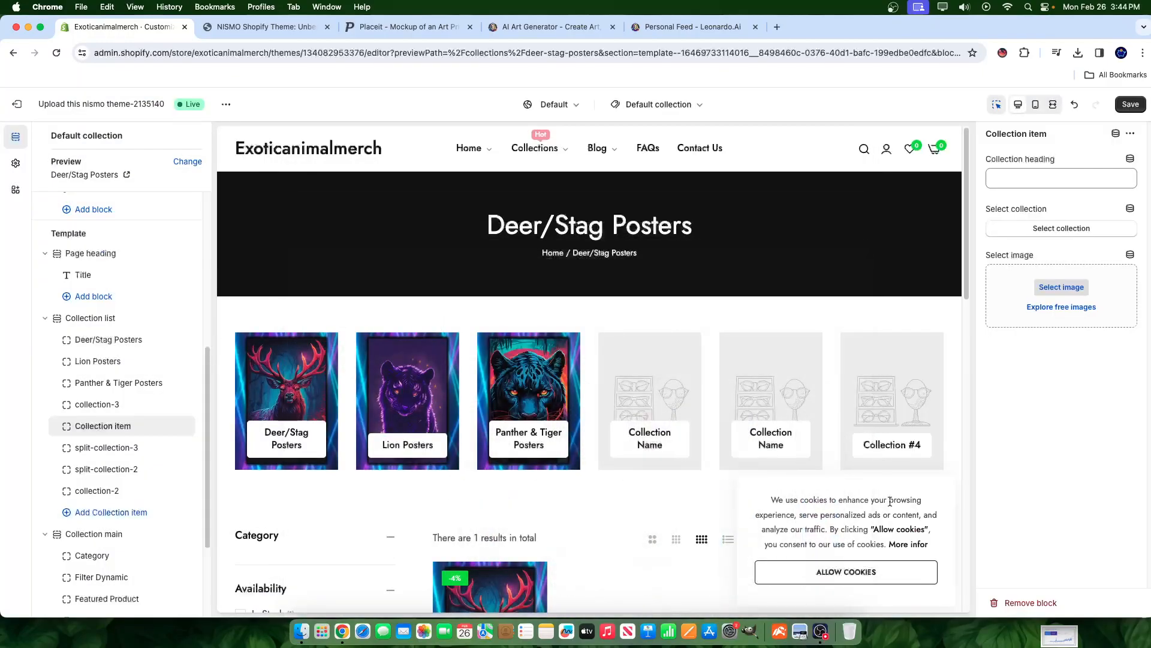
pyautogui.click(1041, 227)
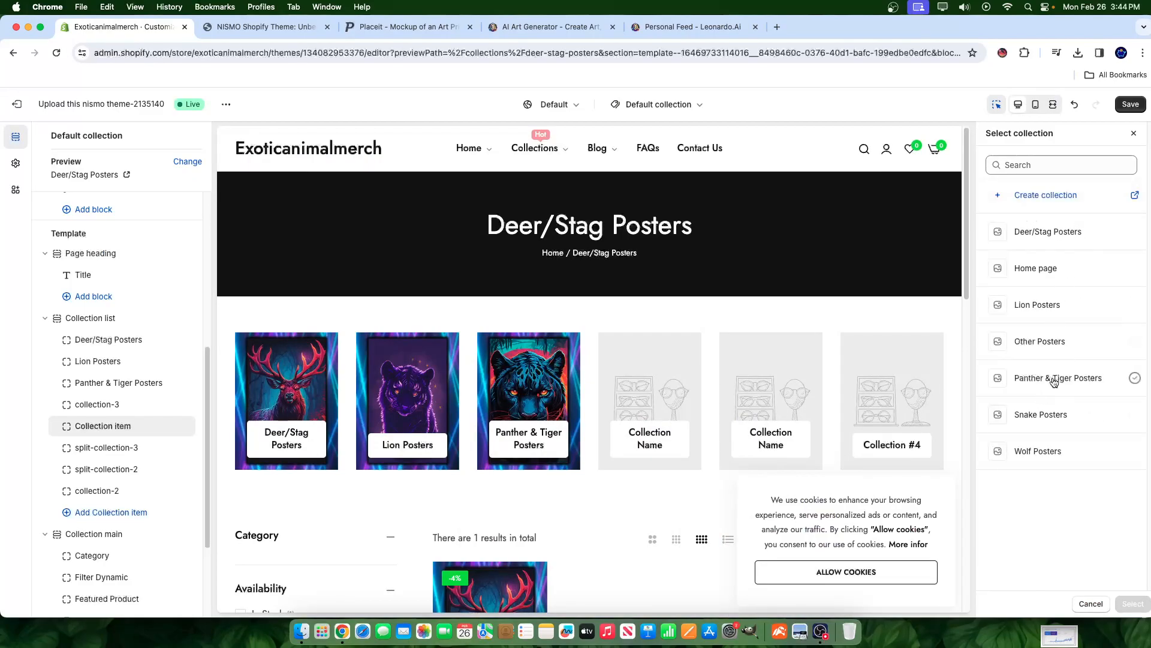
pyautogui.click(1049, 459)
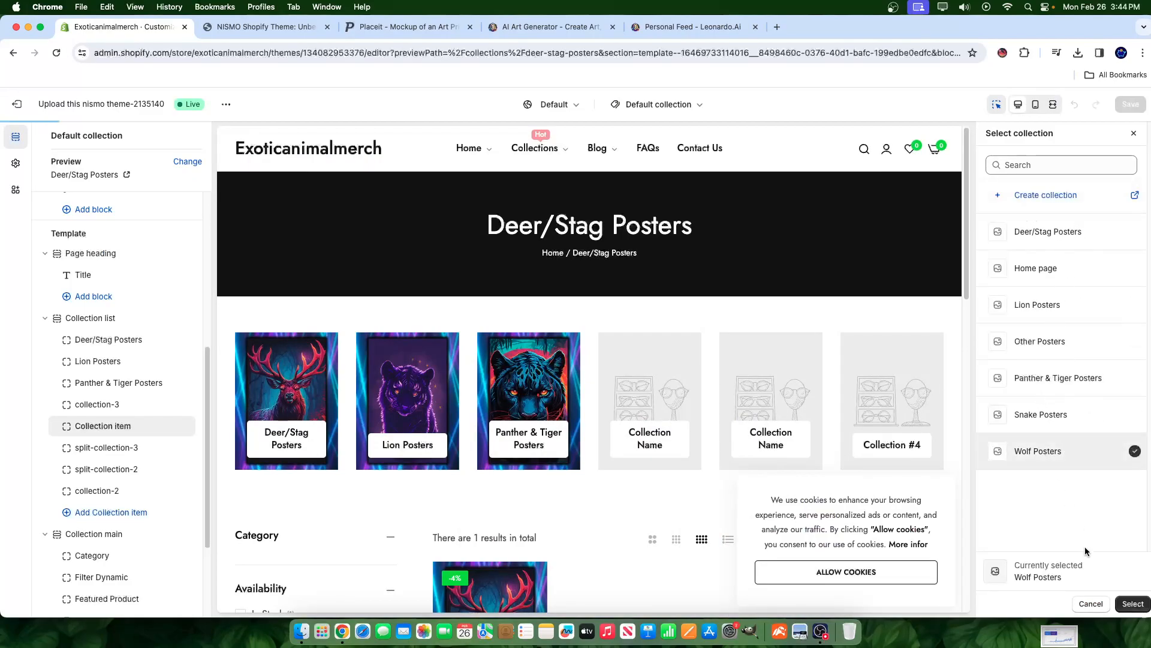
pyautogui.click(1123, 604)
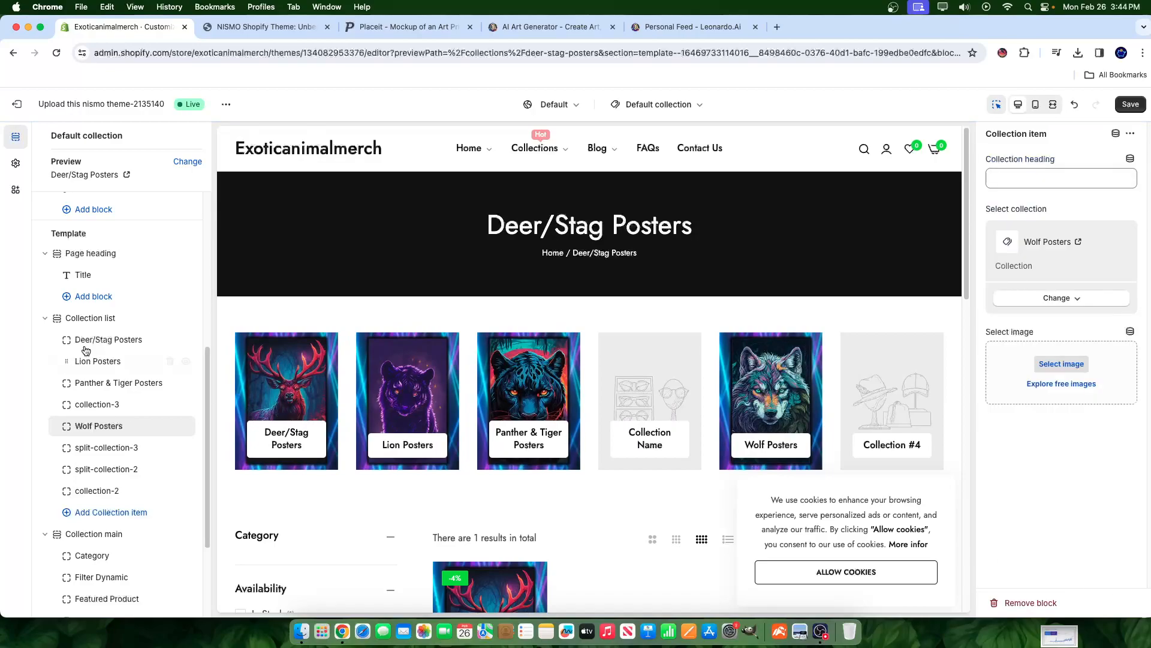
# - Change the collection-3 card to Other Posters
pyautogui.click(95, 404)
pyautogui.click(1082, 300)
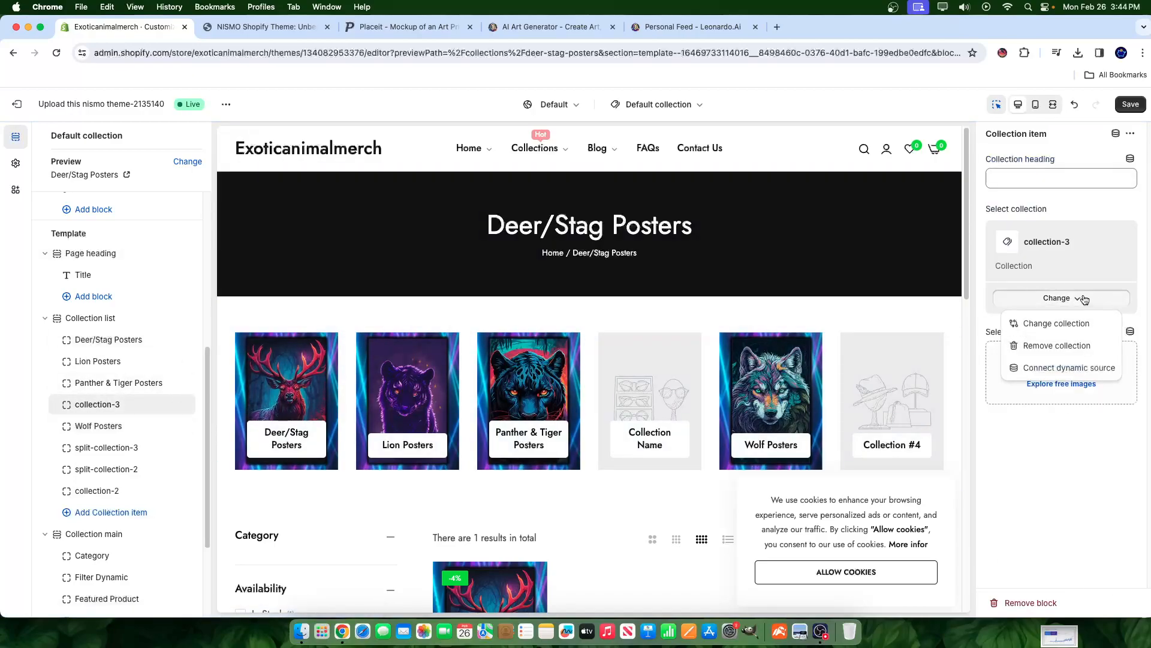
pyautogui.click(1038, 324)
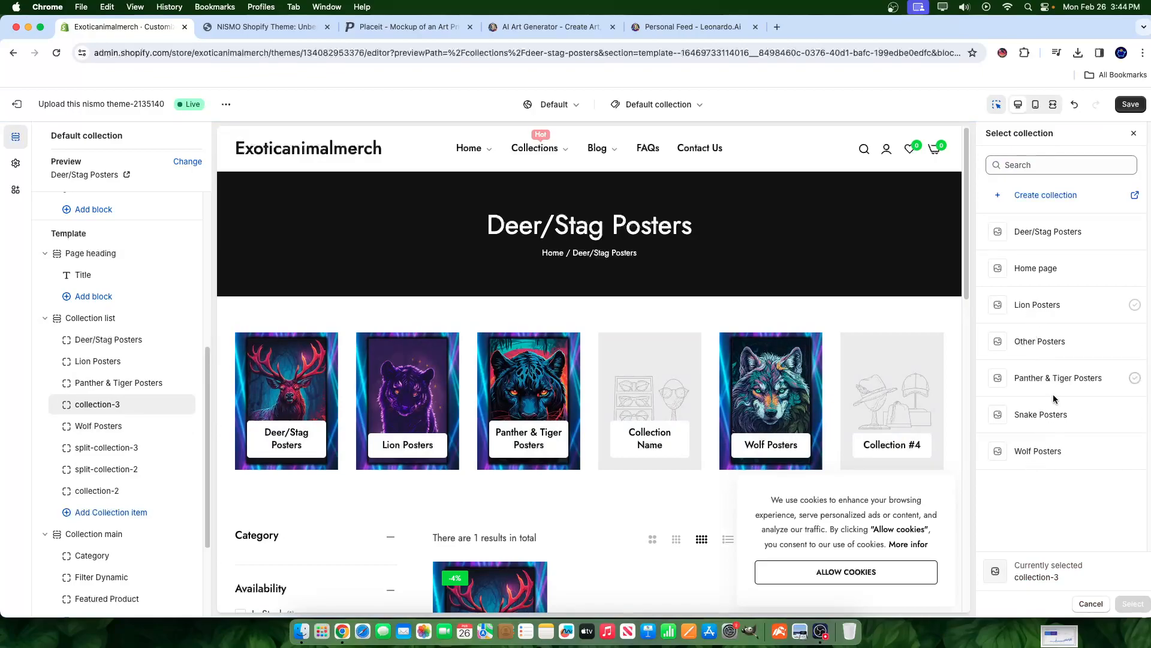
pyautogui.click(1028, 354)
pyautogui.click(1133, 604)
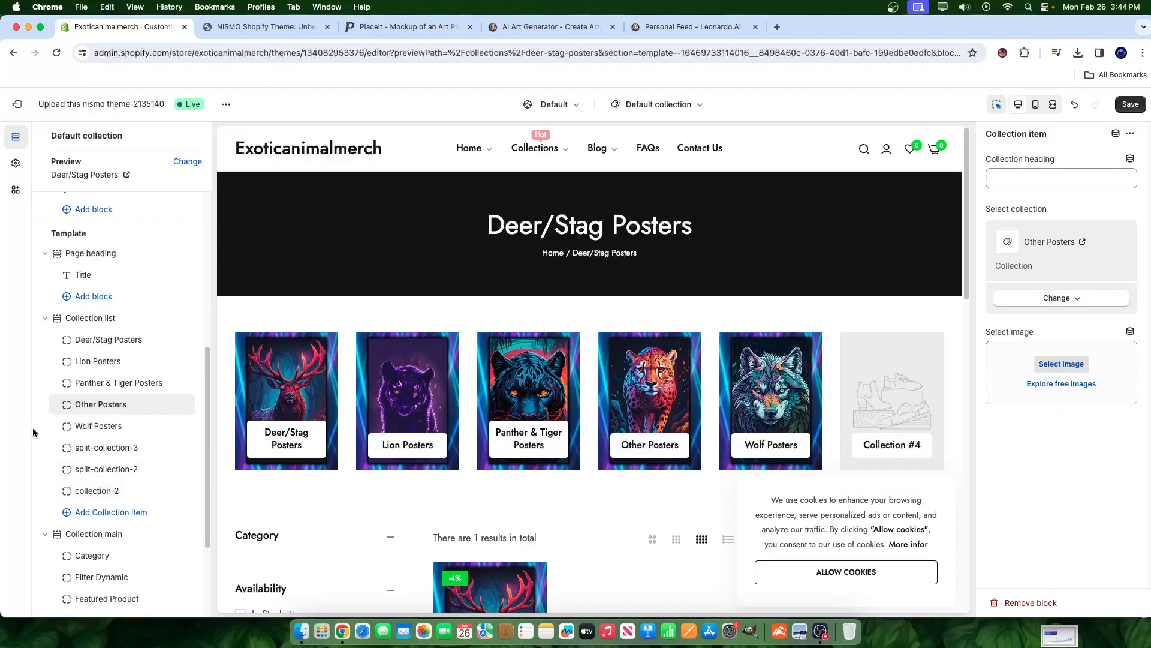
# - Hide and delete the extra split-collection items and save the theme
pyautogui.click(87, 470)
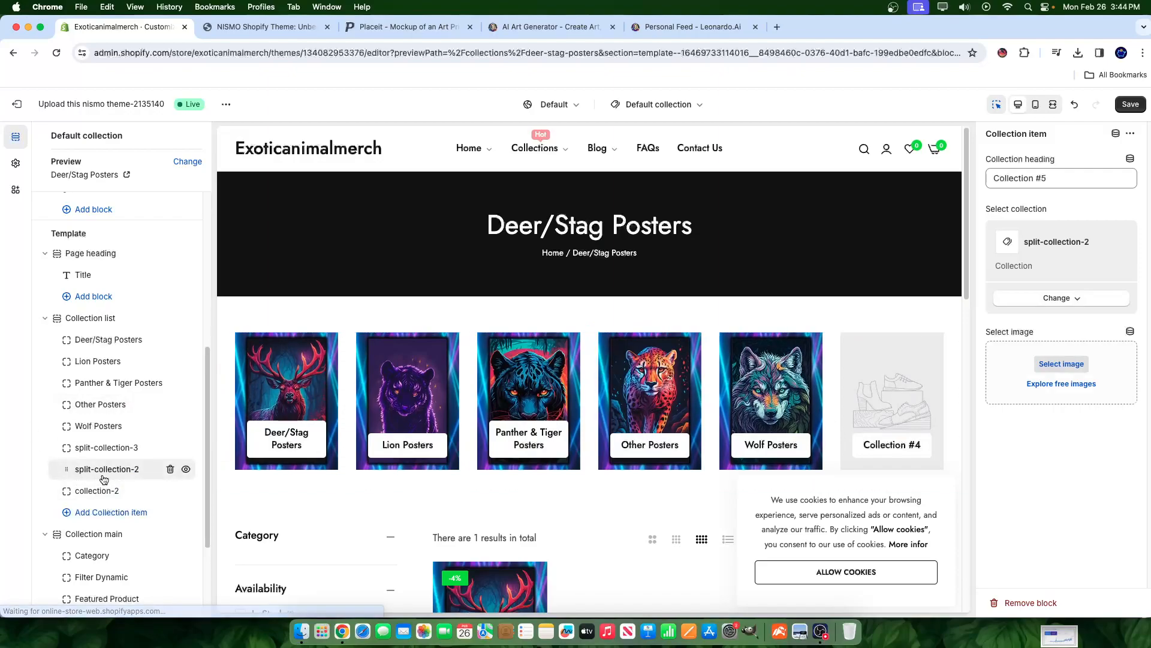
pyautogui.click(184, 470)
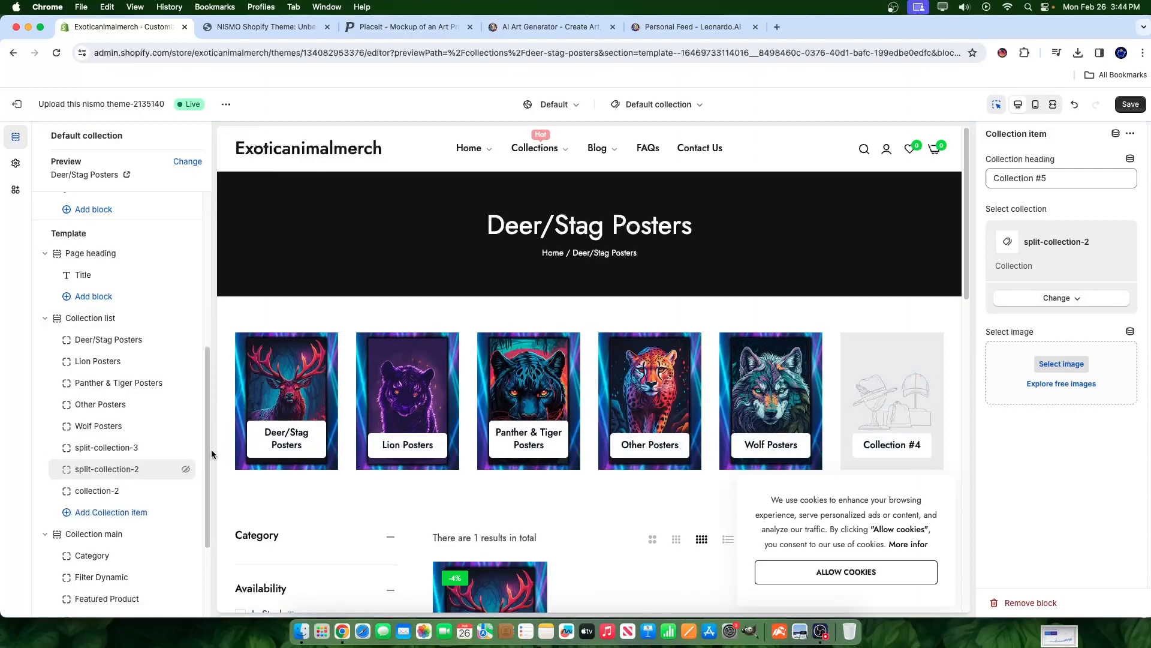
pyautogui.moveTo(159, 451); pyautogui.dragTo(158, 449)
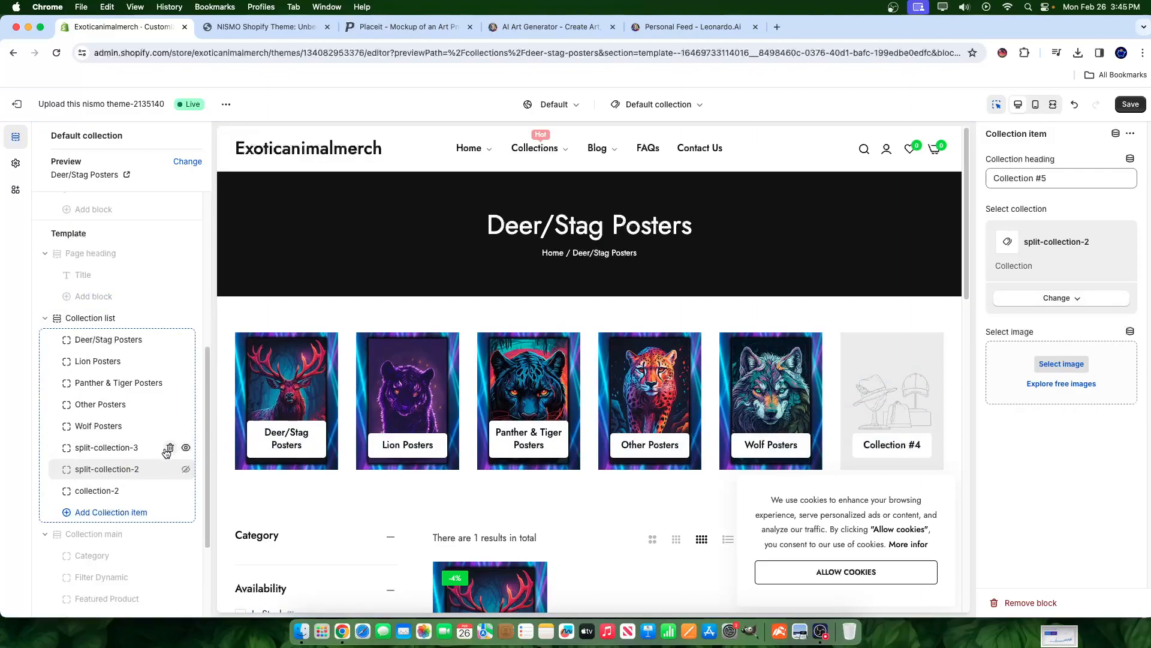
pyautogui.click(169, 448)
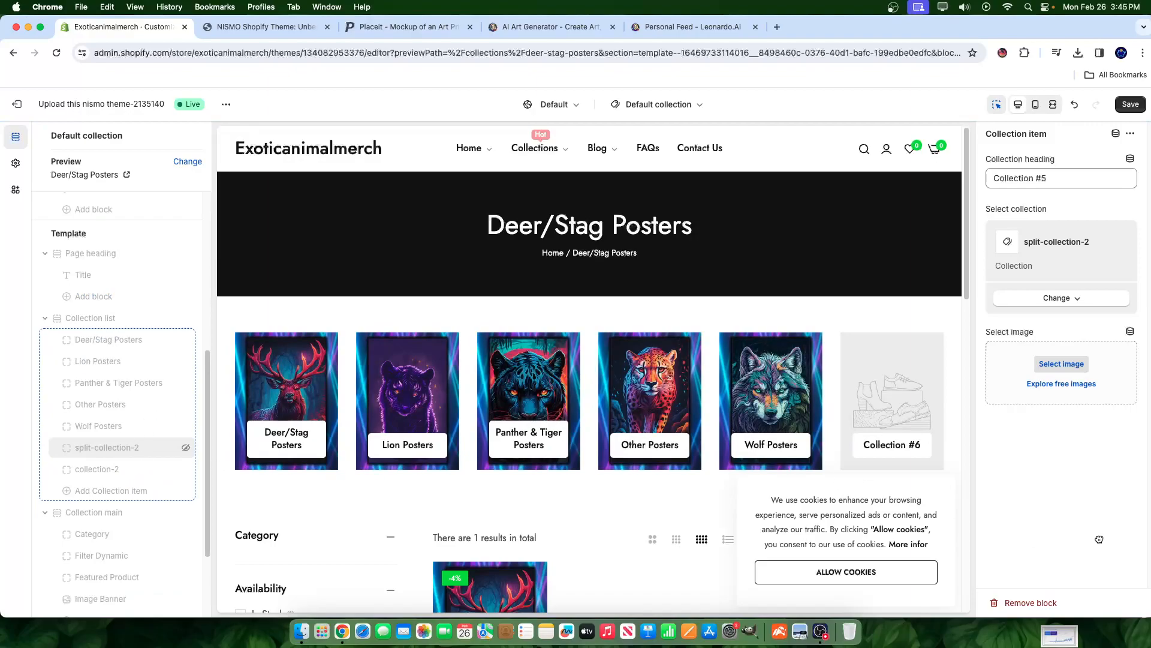
pyautogui.click(1133, 104)
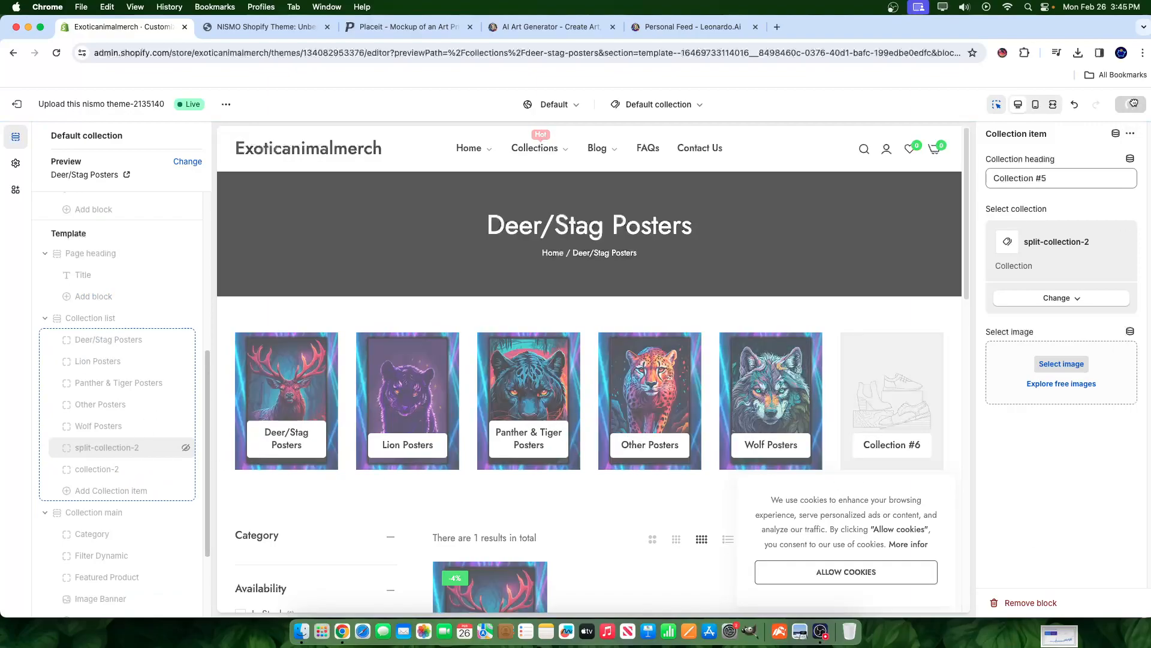
pyautogui.click(1000, 602)
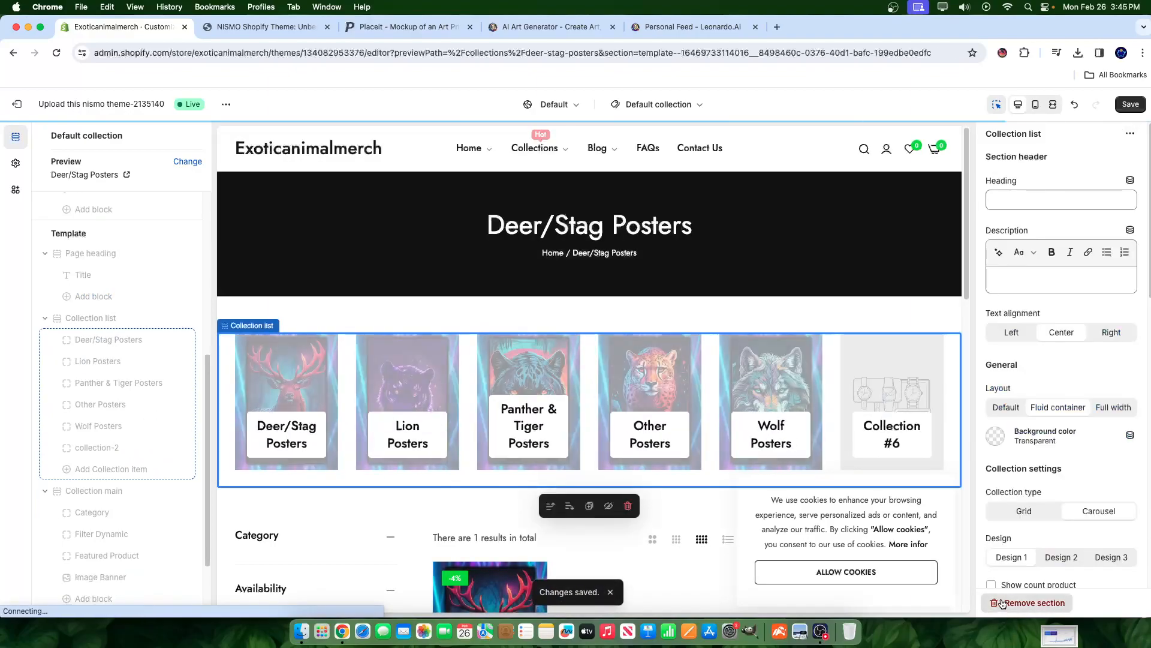
# - Add and position a new collection item, then reload the editor page
pyautogui.click(122, 466)
pyautogui.moveTo(122, 469); pyautogui.dragTo(106, 400)
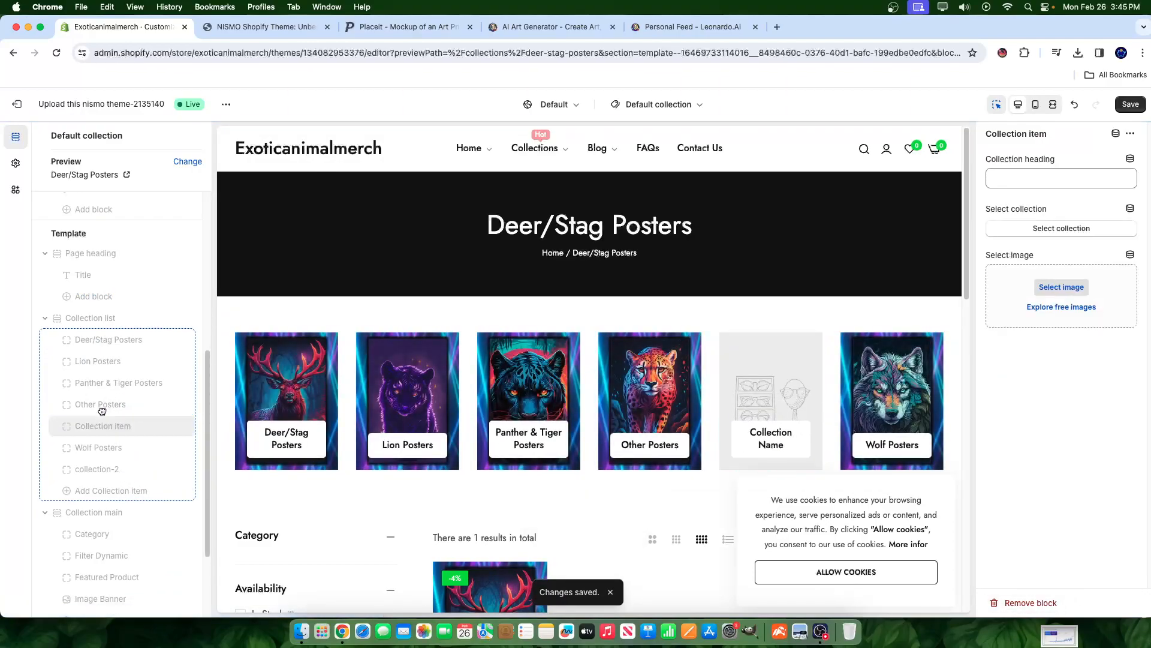
pyautogui.moveTo(97, 436); pyautogui.dragTo(99, 445)
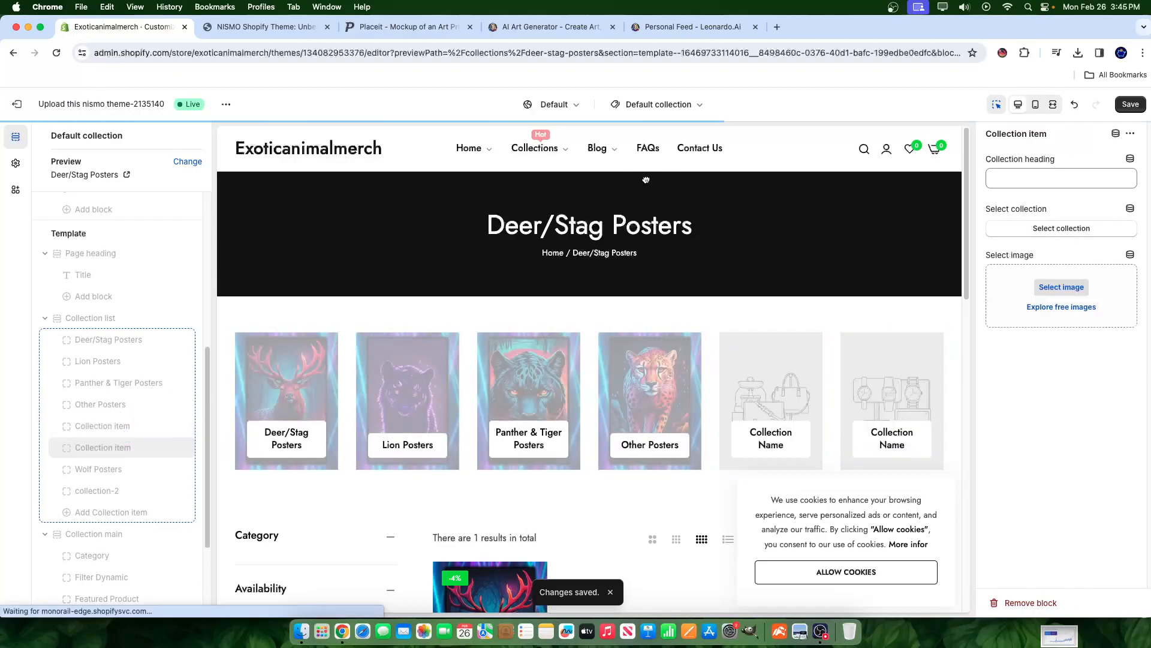
pyautogui.rightClick(262, 222)
pyautogui.click(328, 260)
pyautogui.click(621, 242)
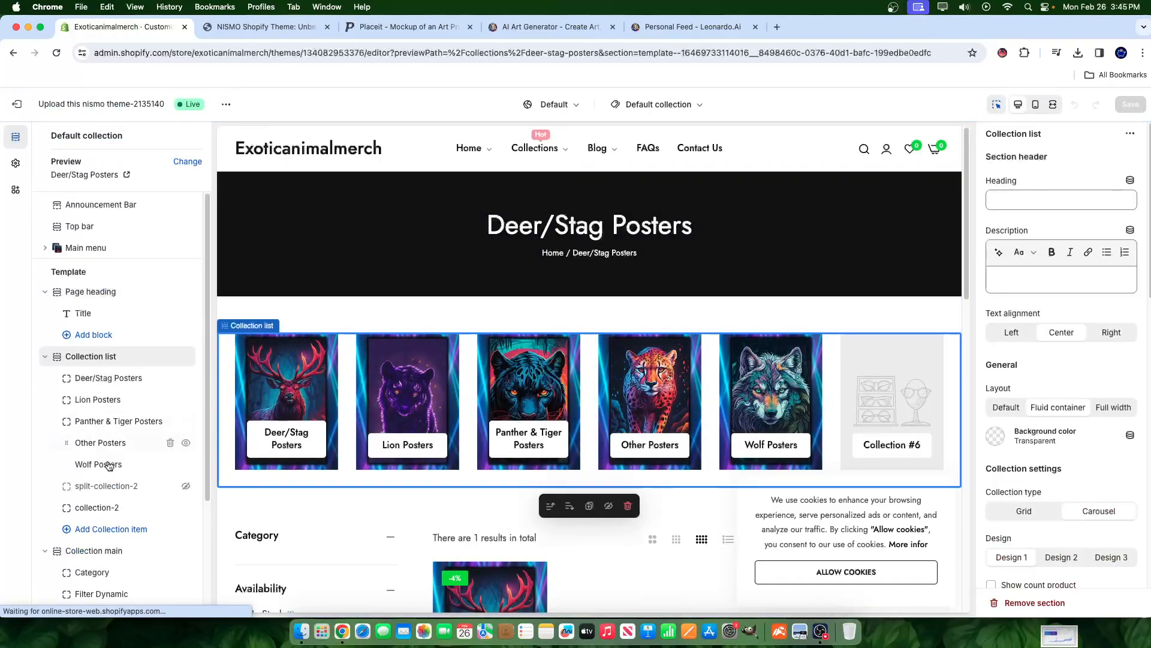
# - Reposition Wolf Posters, delete split-collection-2, and give collection-2 the first mockup image
pyautogui.moveTo(109, 465); pyautogui.dragTo(105, 494)
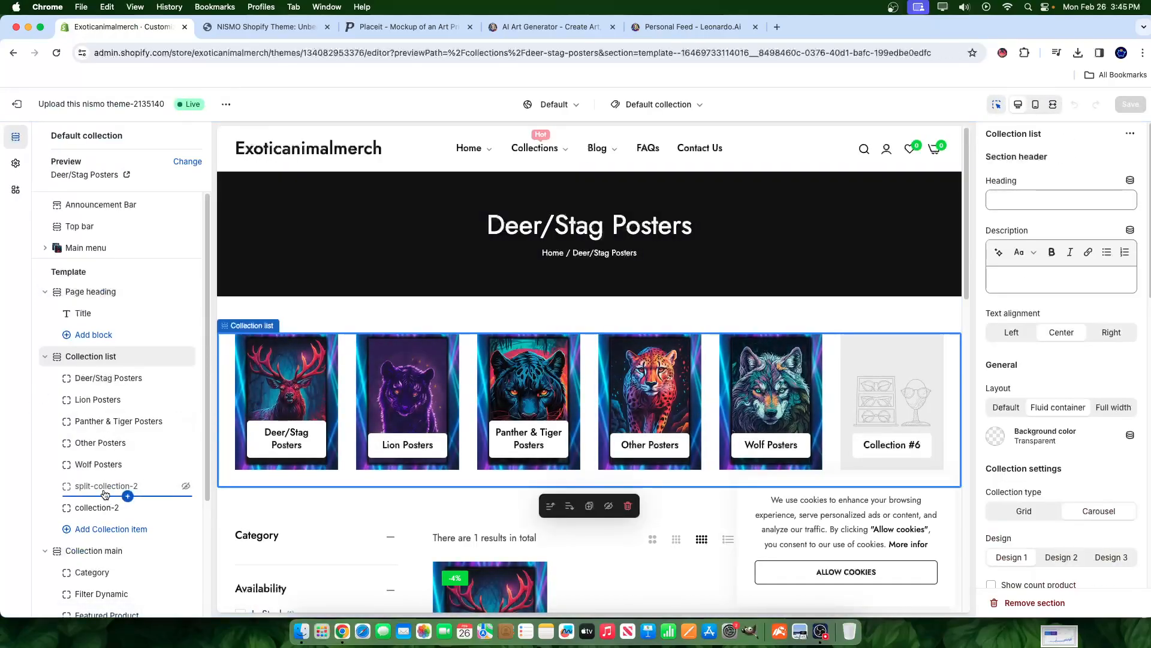
pyautogui.moveTo(187, 495); pyautogui.dragTo(186, 496)
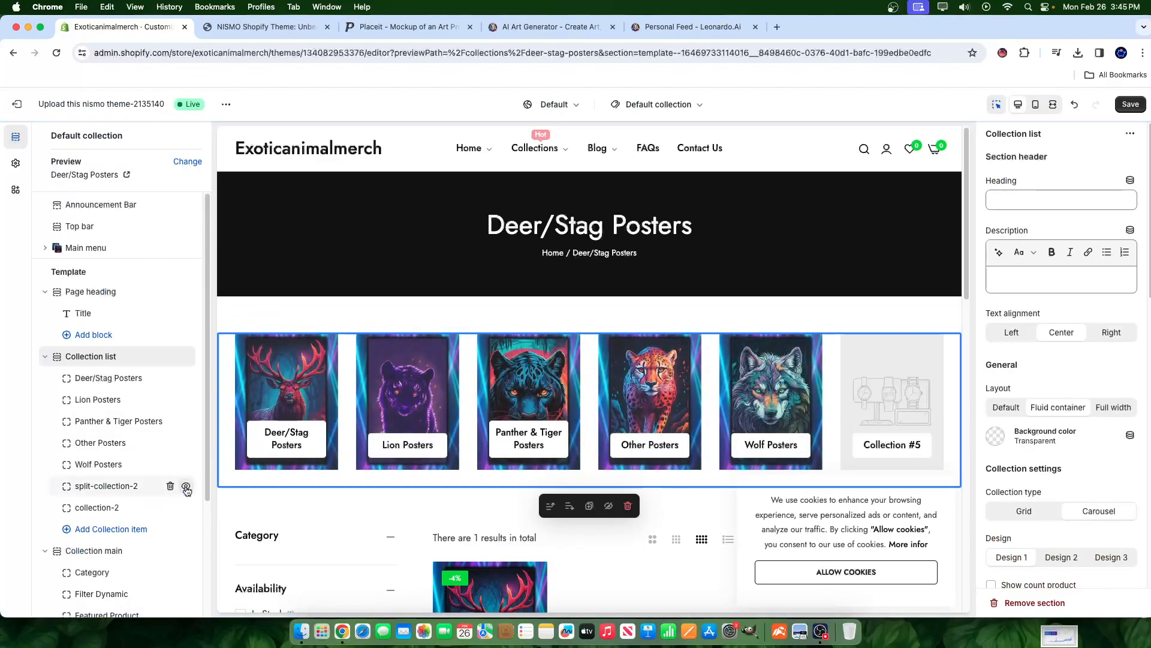
pyautogui.click(171, 486)
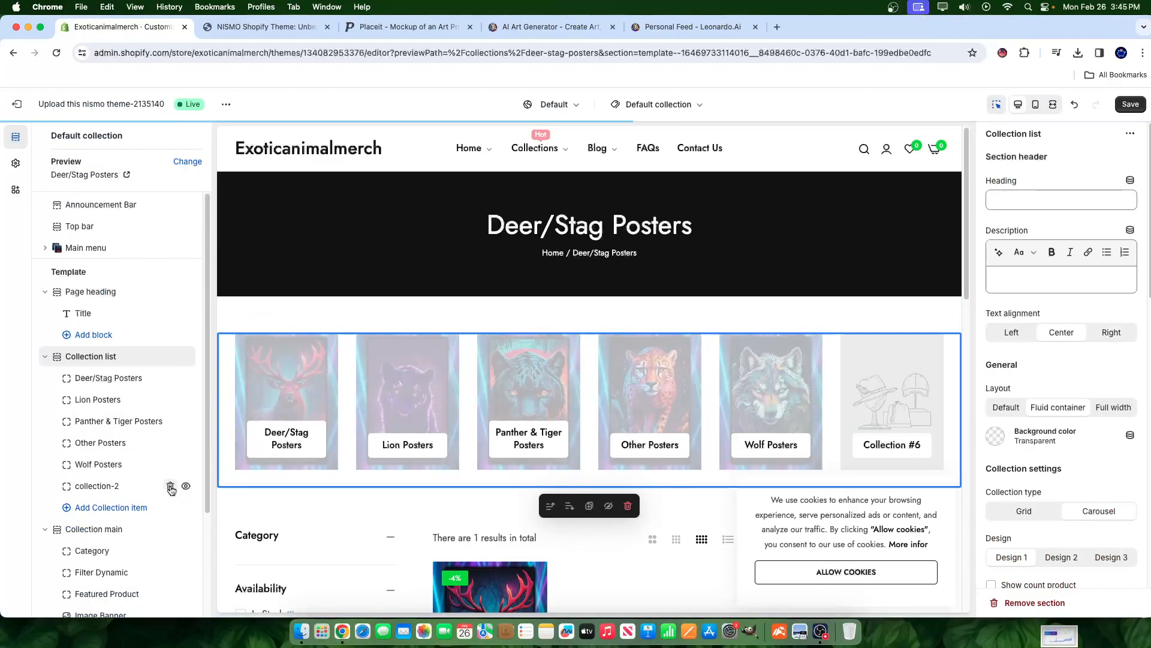
pyautogui.click(96, 486)
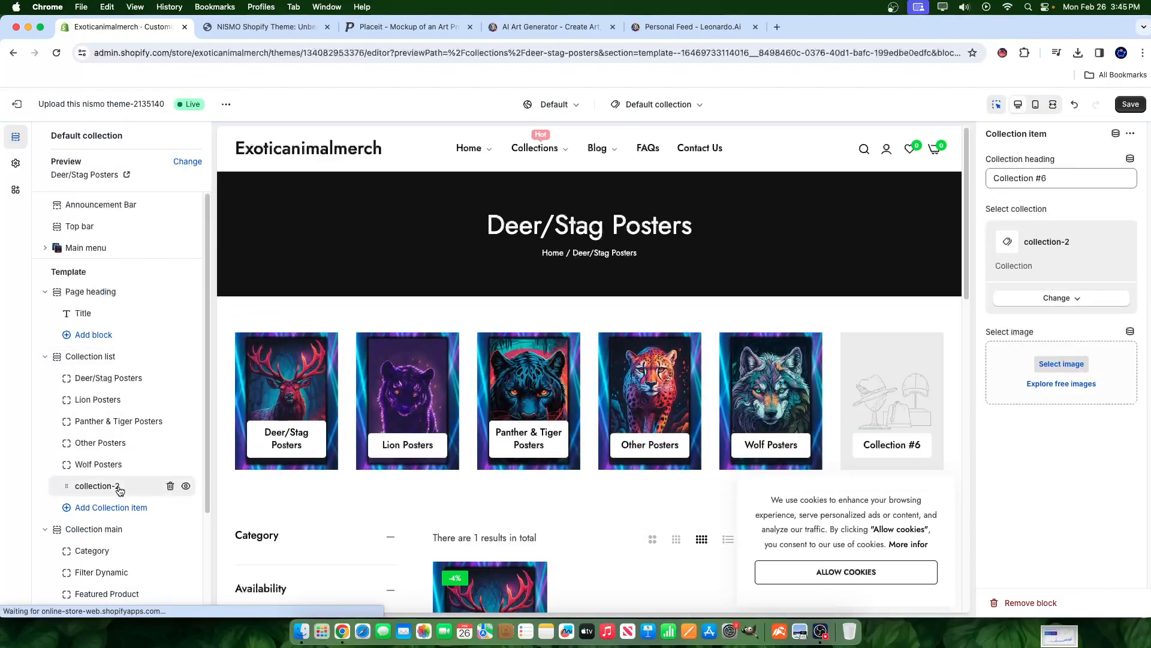
pyautogui.click(1055, 364)
pyautogui.click(512, 354)
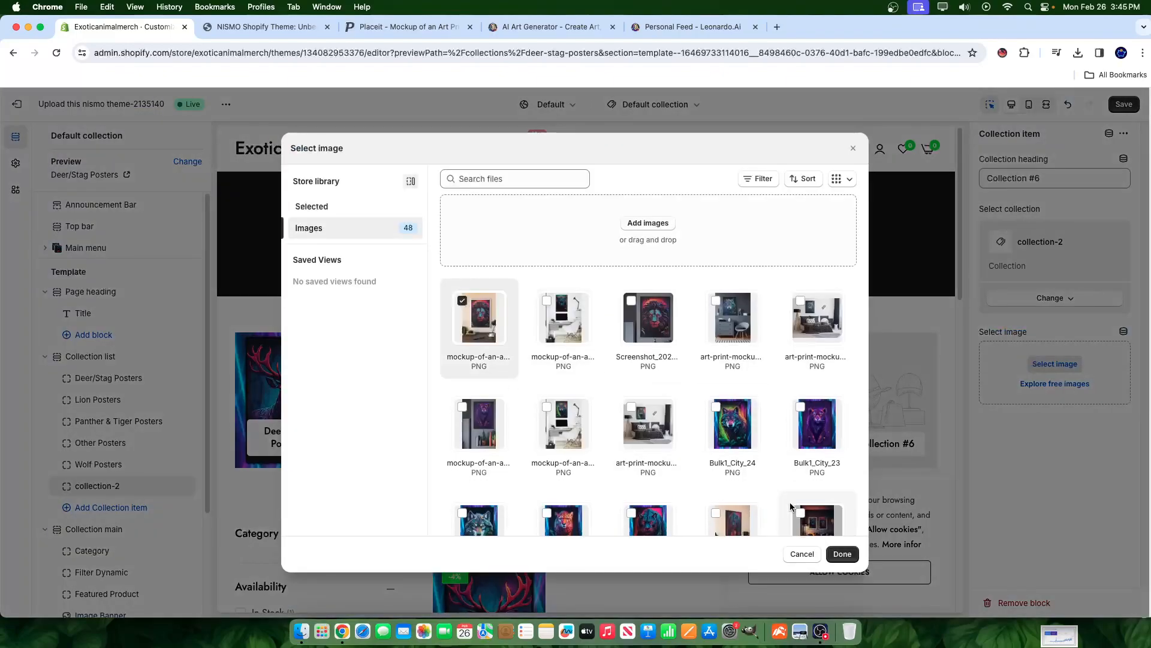
pyautogui.click(843, 553)
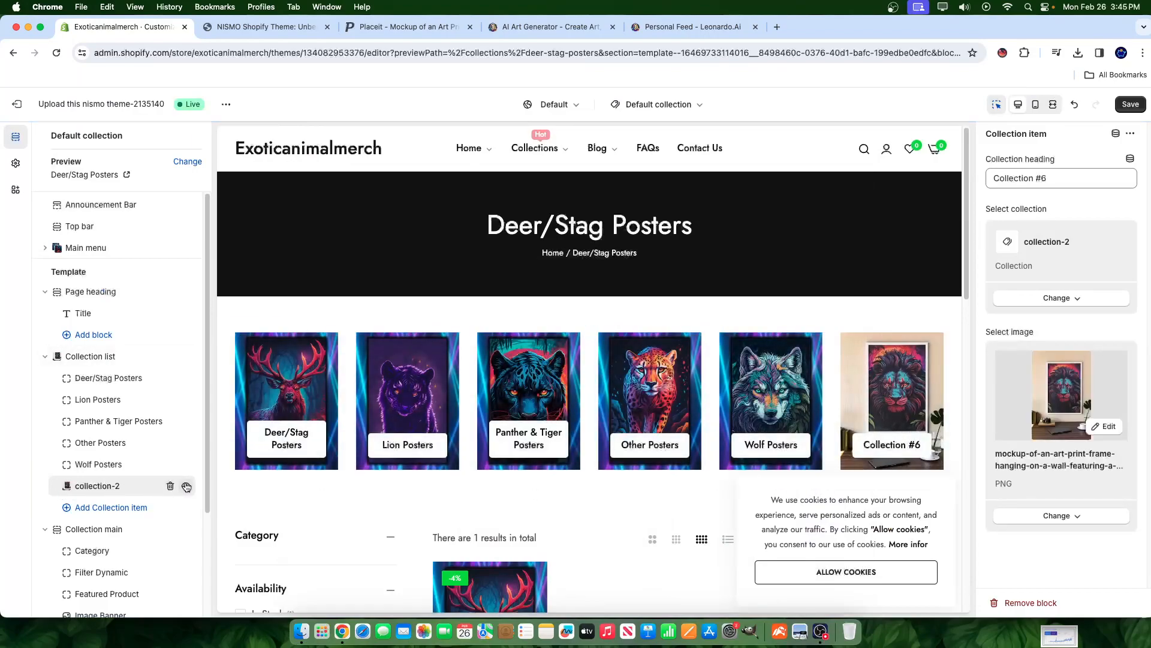
# - Remove the collection-2 item and save the five-card collection list
pyautogui.click(171, 486)
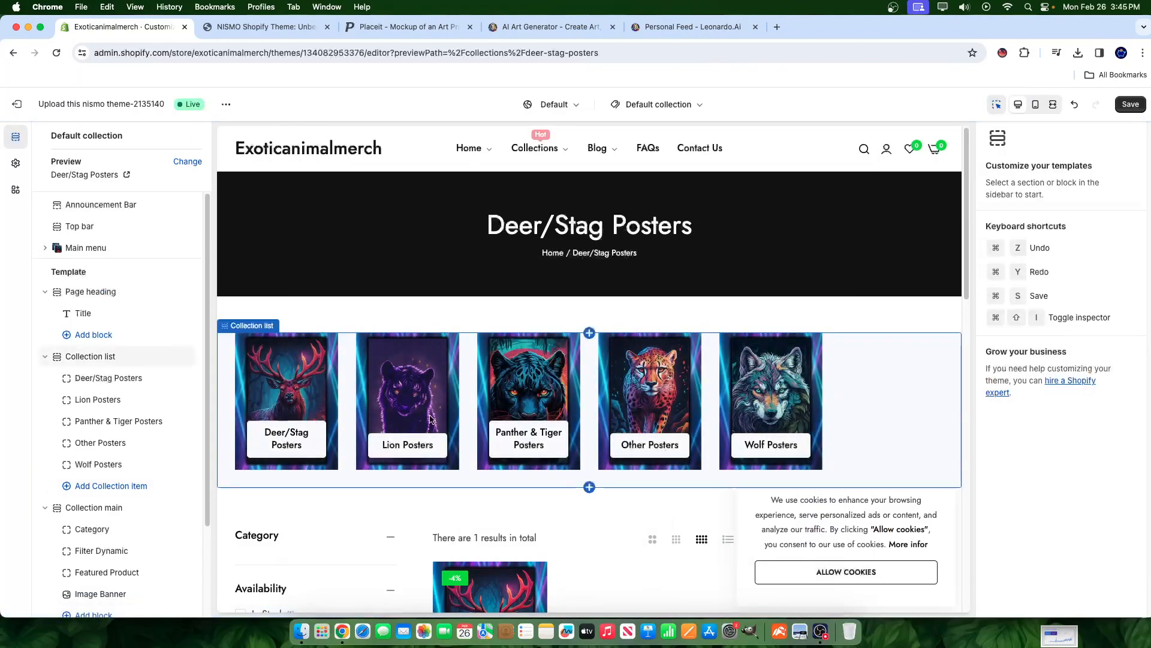
pyautogui.click(1129, 105)
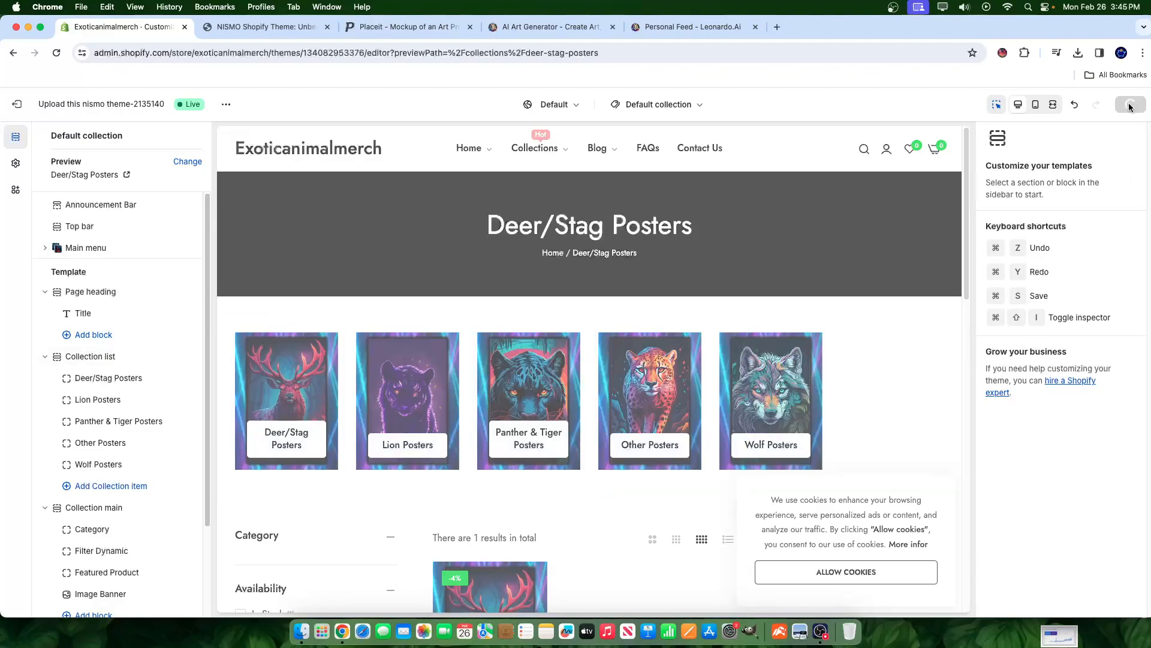
pyautogui.click(82, 357)
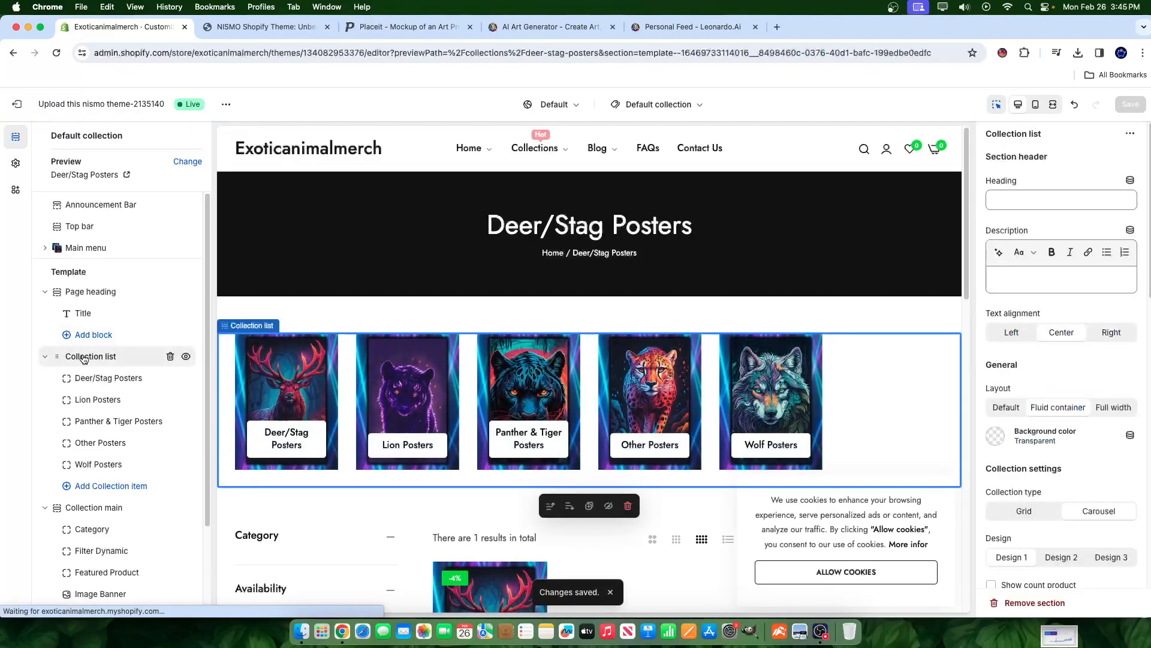
pyautogui.scroll(-5, 1079, 449)
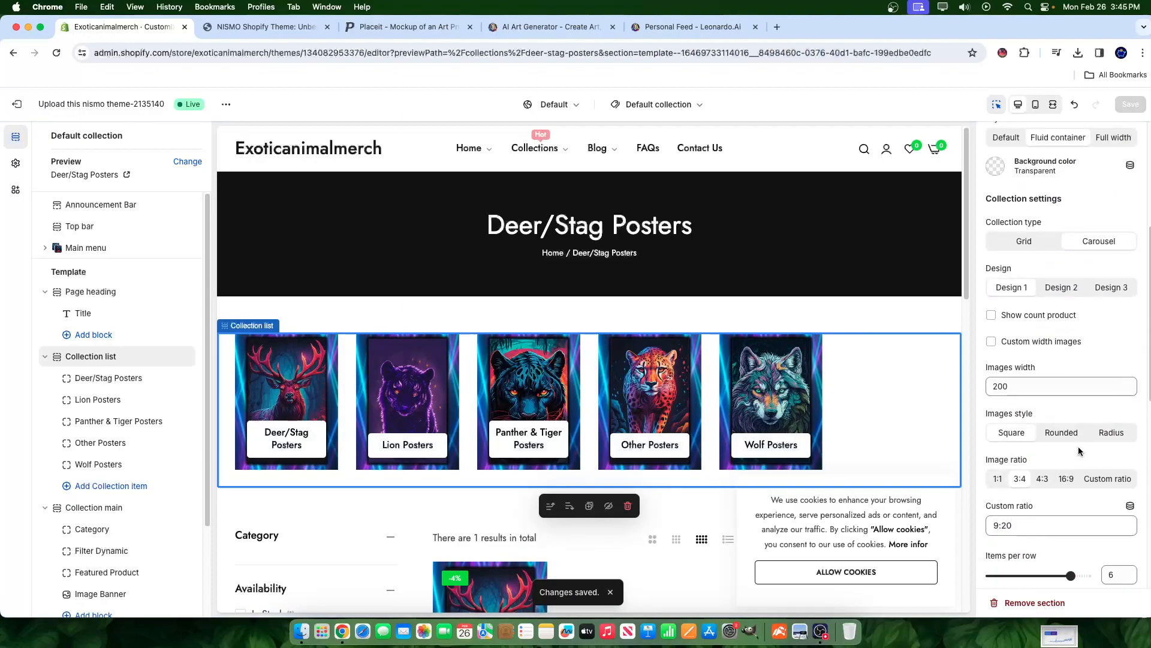
pyautogui.scroll(-4, 1078, 451)
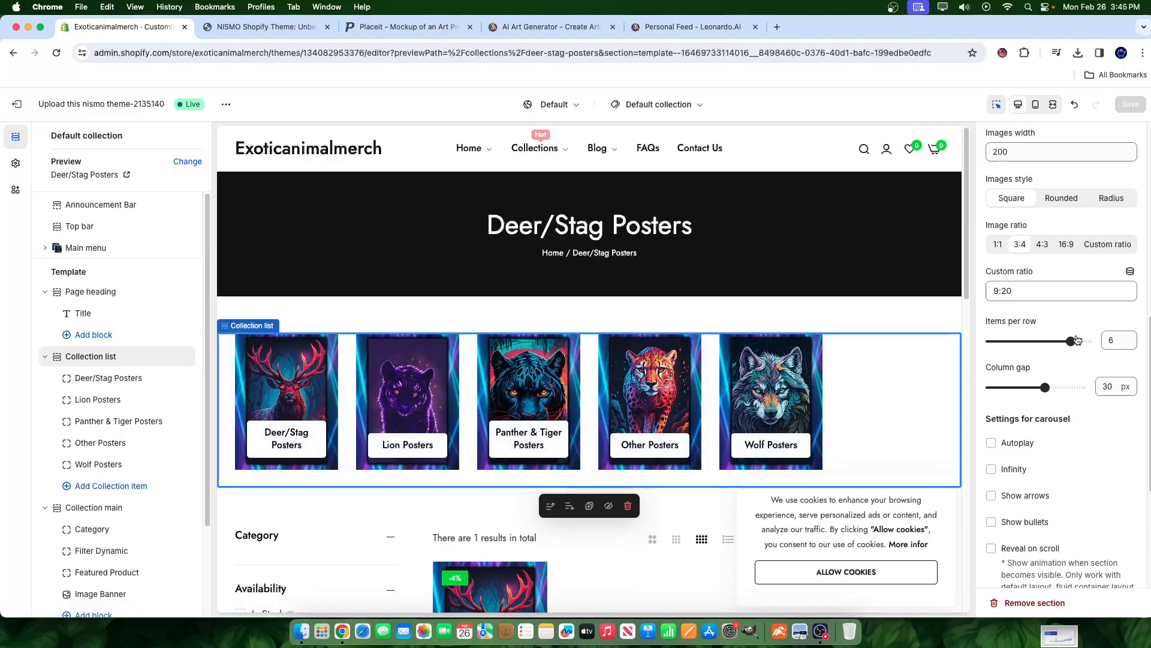
# - Change Items per row from 6 to 5, save, and open the Page heading section
pyautogui.moveTo(1069, 341); pyautogui.dragTo(1060, 340)
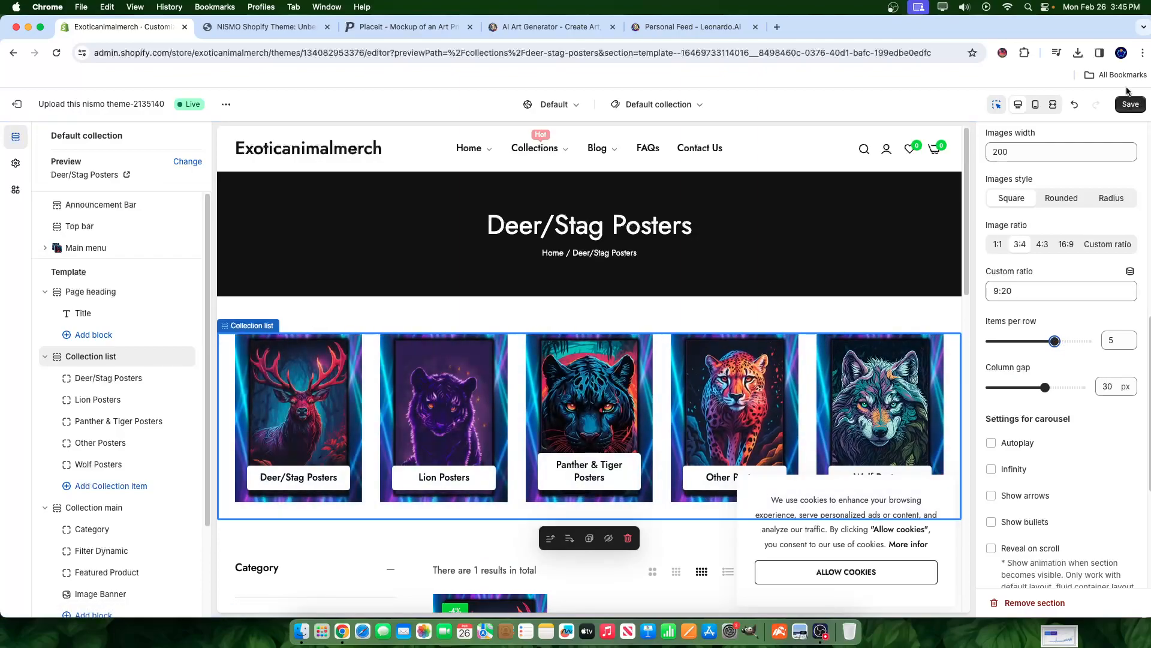
pyautogui.click(1133, 105)
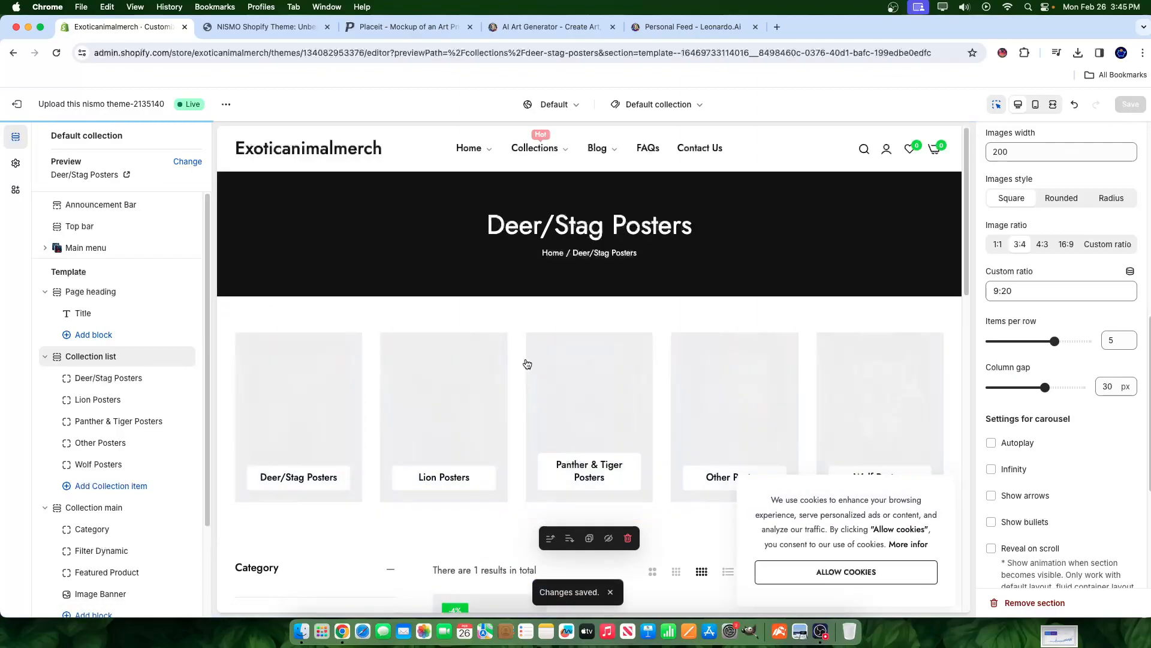
pyautogui.scroll(-2, 507, 456)
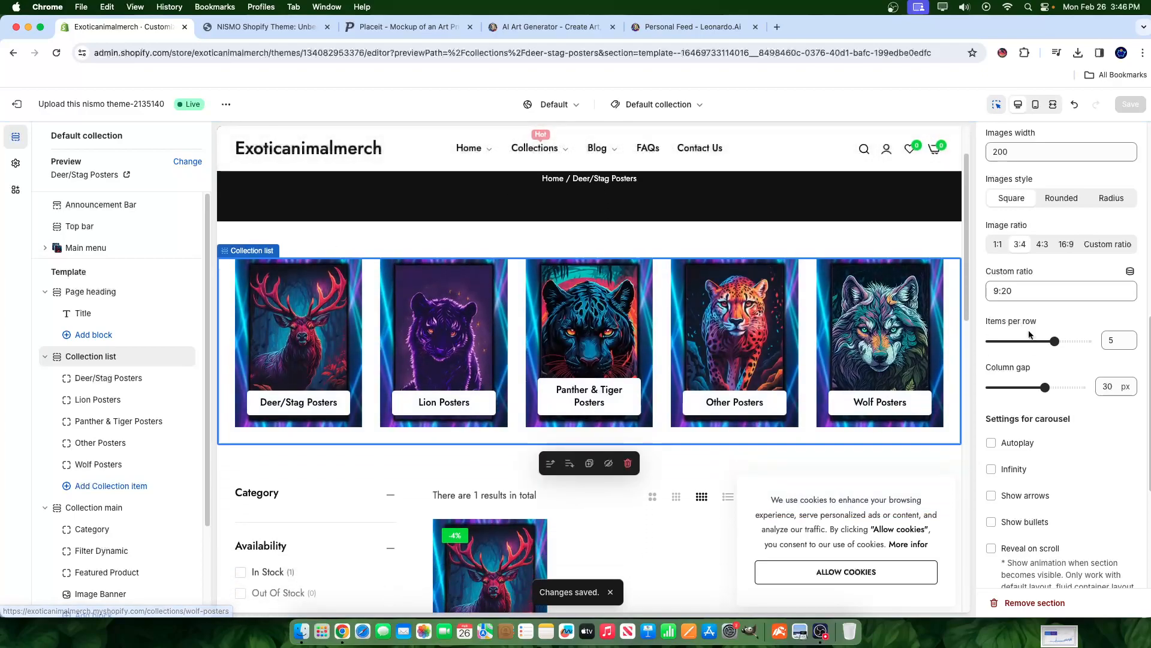
pyautogui.scroll(-1, 1008, 525)
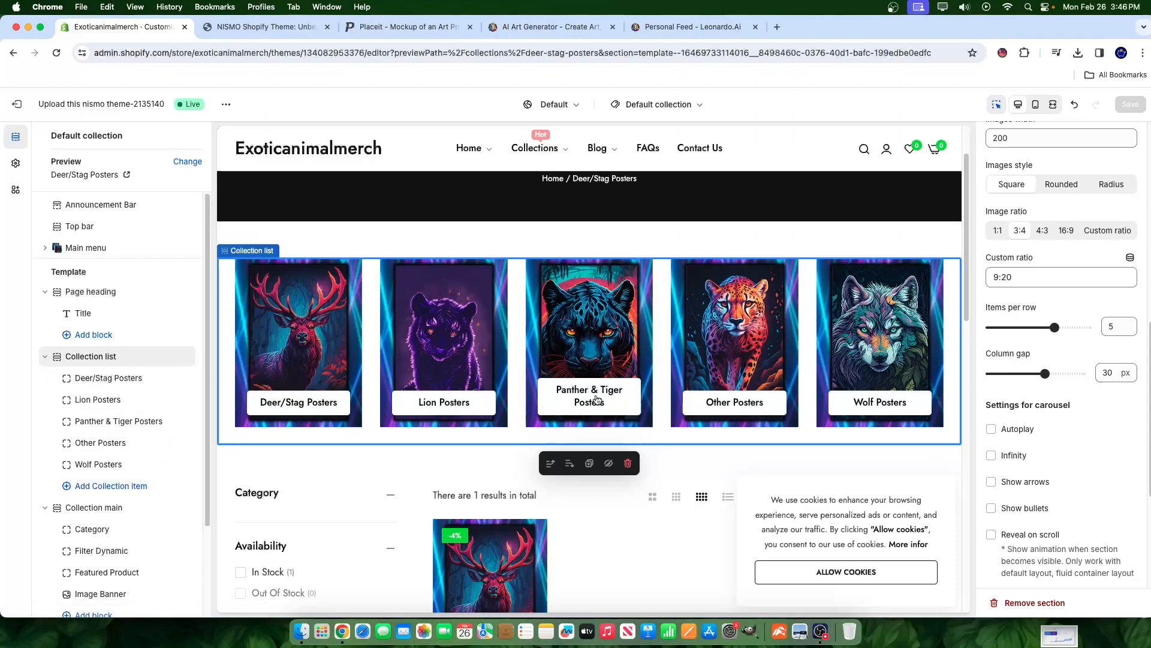
pyautogui.scroll(-5, 799, 501)
pyautogui.scroll(6, 799, 501)
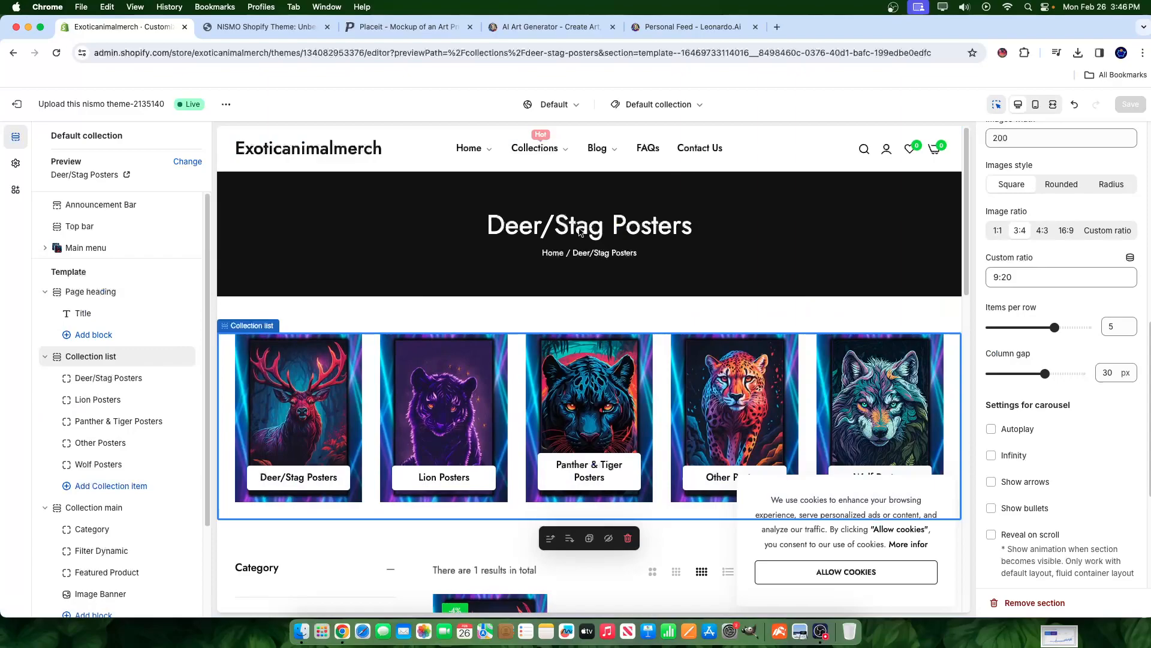
pyautogui.click(99, 294)
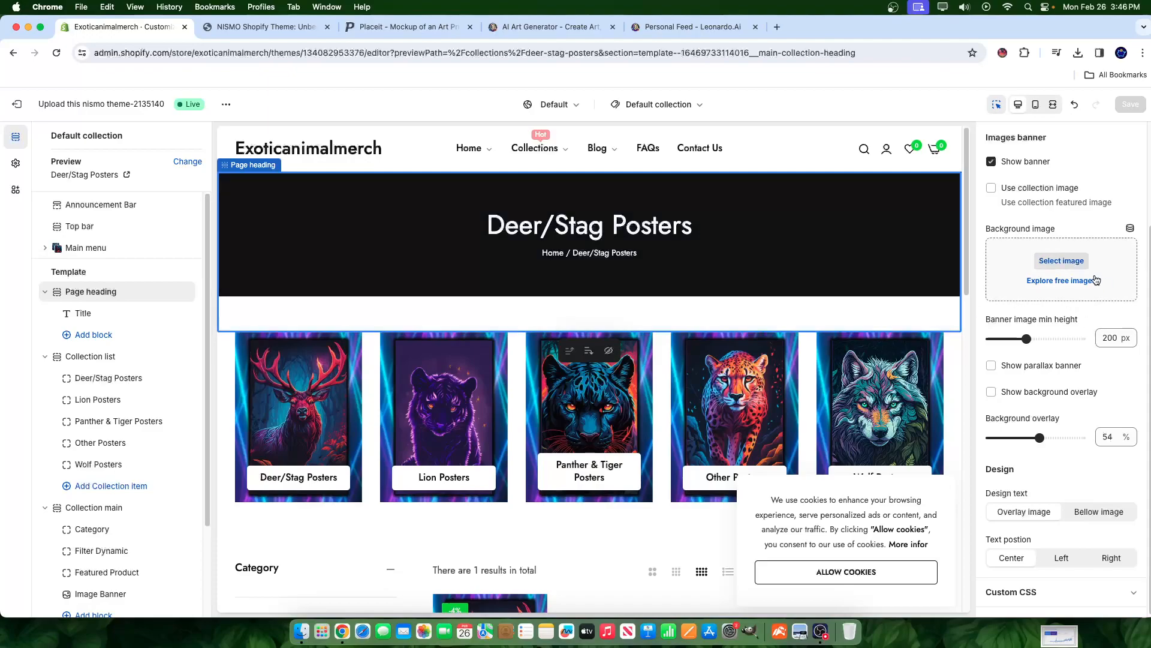
pyautogui.click(1051, 264)
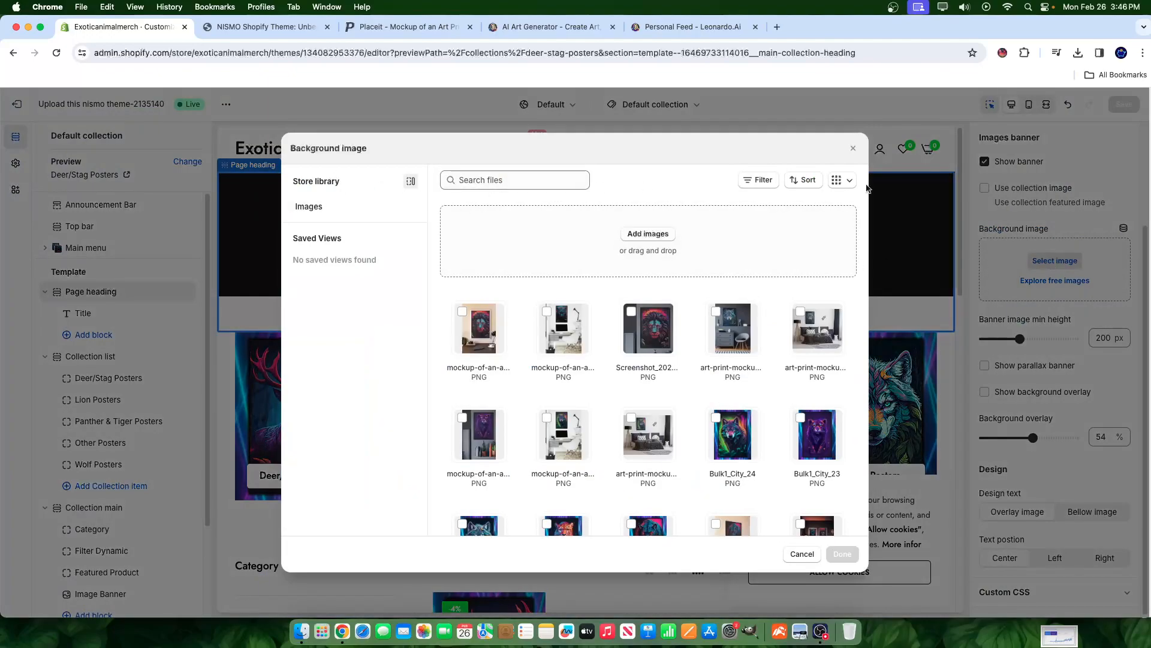
pyautogui.click(853, 148)
pyautogui.click(1035, 280)
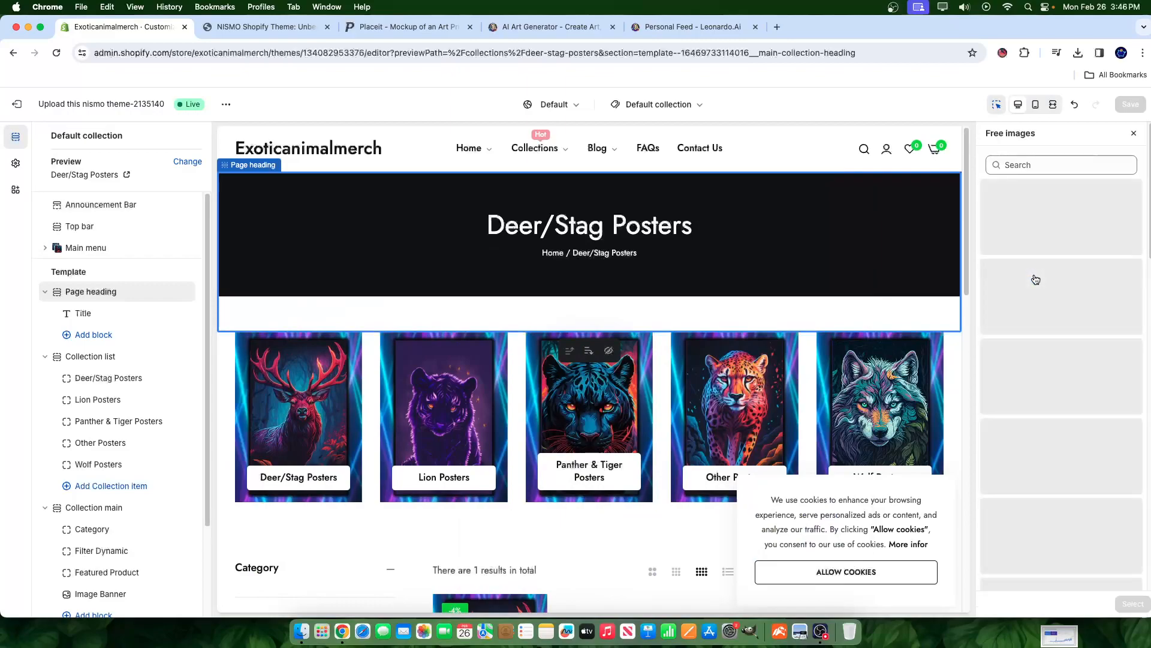
pyautogui.write('nature')
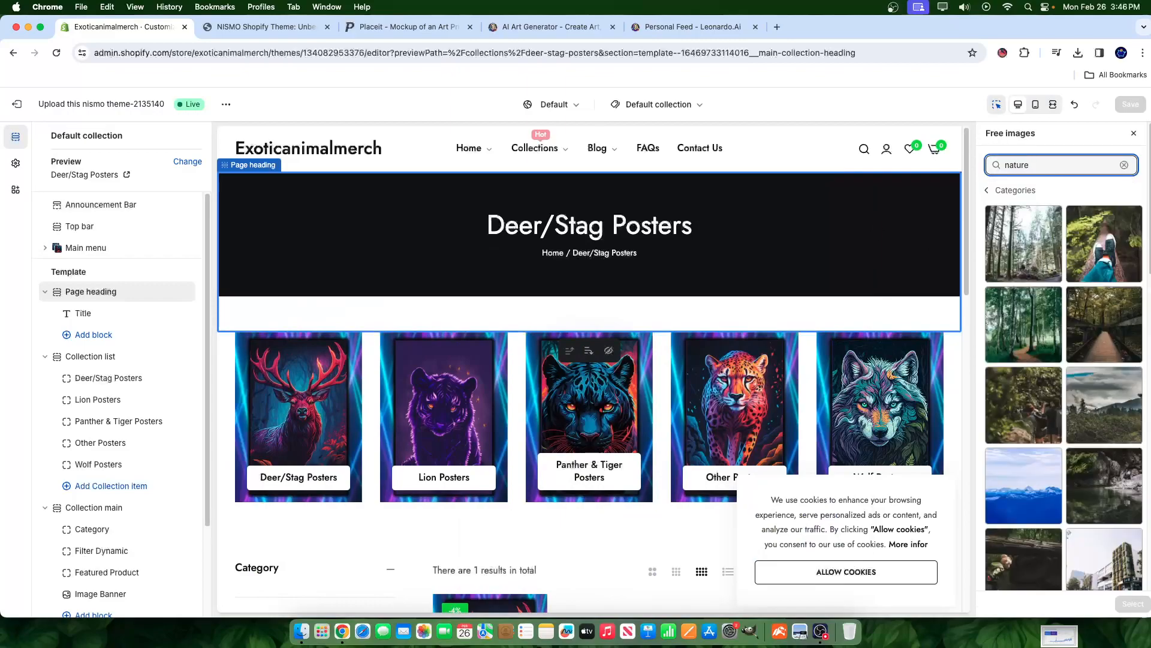
pyautogui.scroll(-6, 1093, 421)
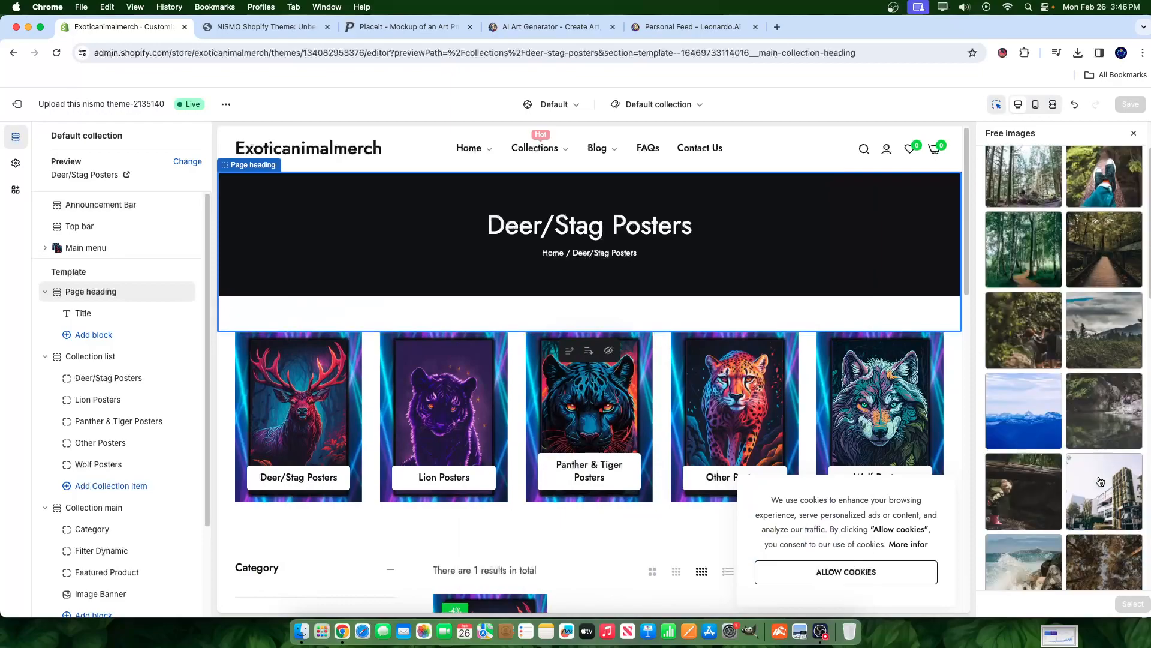
pyautogui.scroll(-6, 1076, 451)
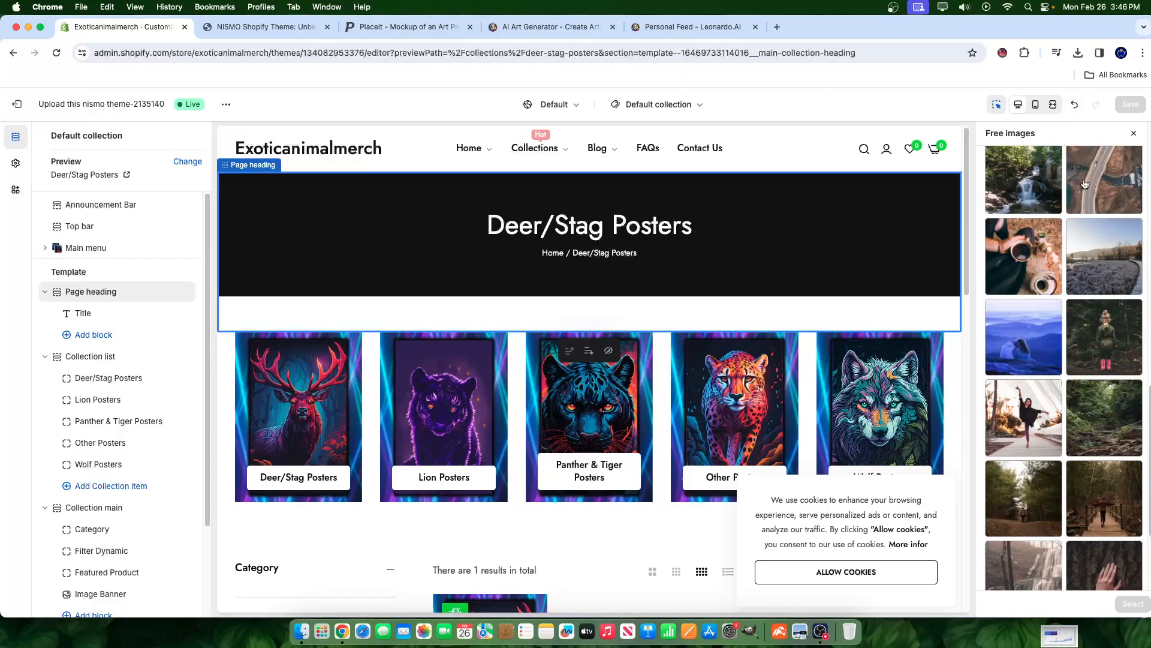
pyautogui.scroll(-5, 1105, 180)
pyautogui.click(1130, 134)
pyautogui.click(1055, 261)
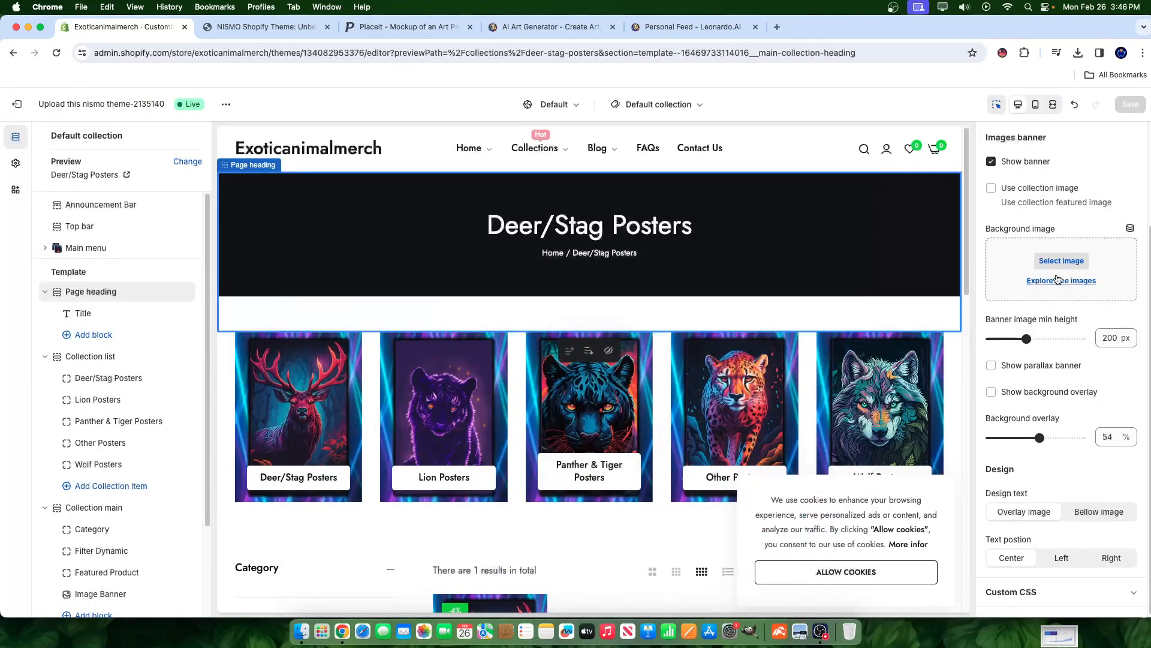
pyautogui.click(1059, 280)
pyautogui.click(1047, 163)
pyautogui.write('african lion')
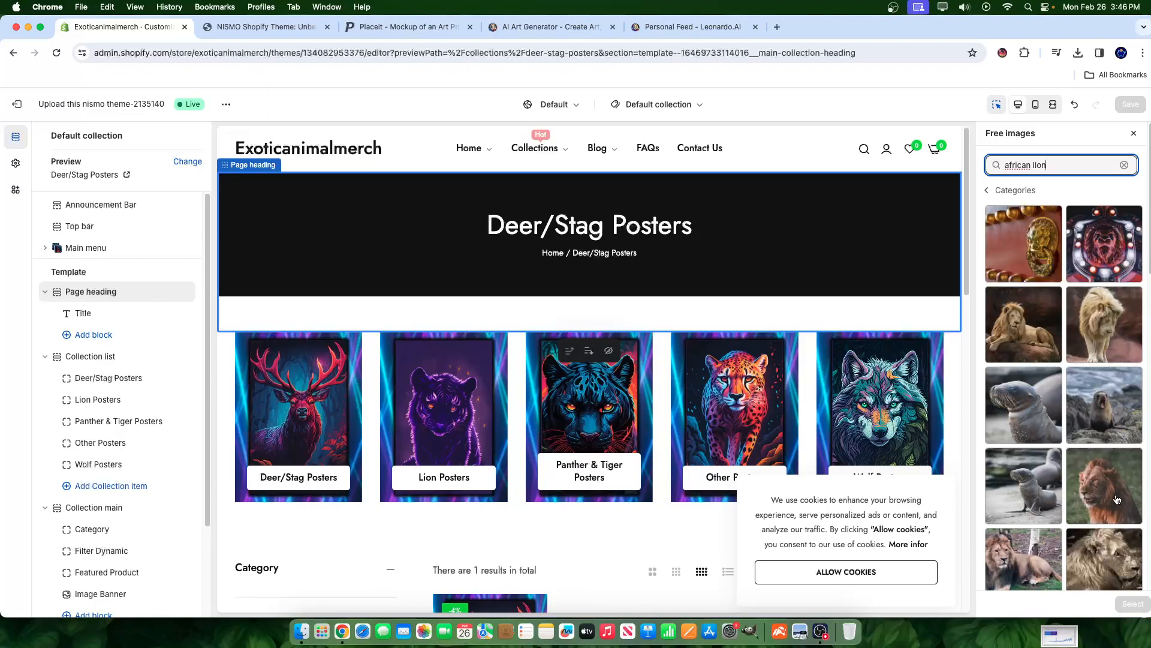
pyautogui.scroll(-10, 1119, 574)
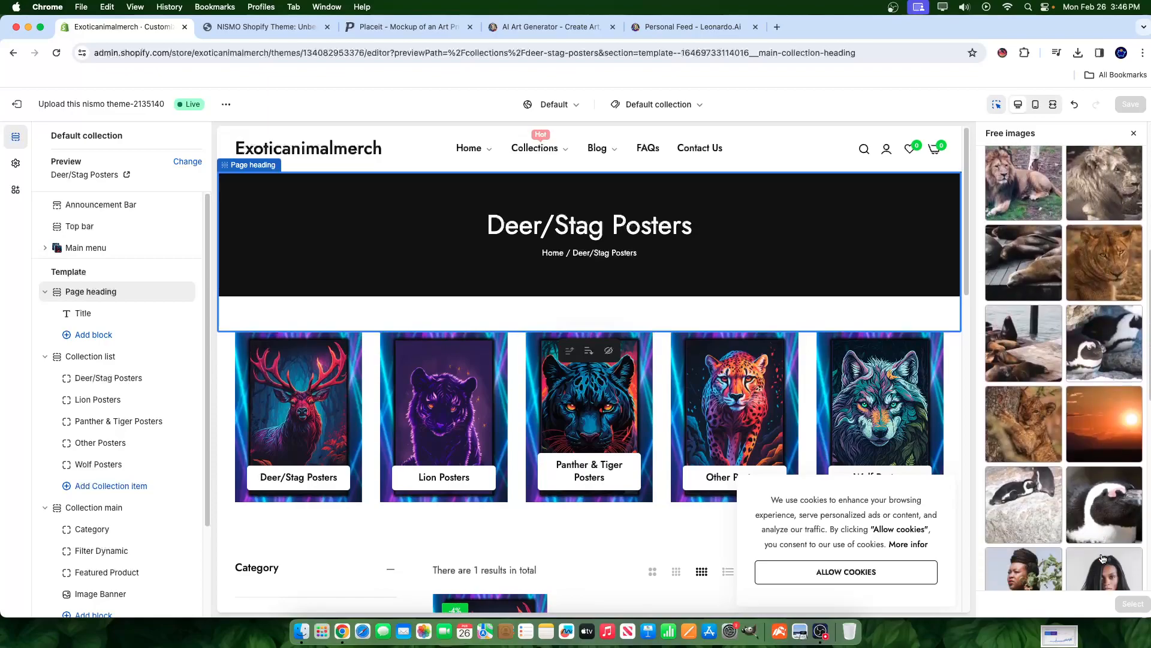
pyautogui.scroll(10, 1102, 558)
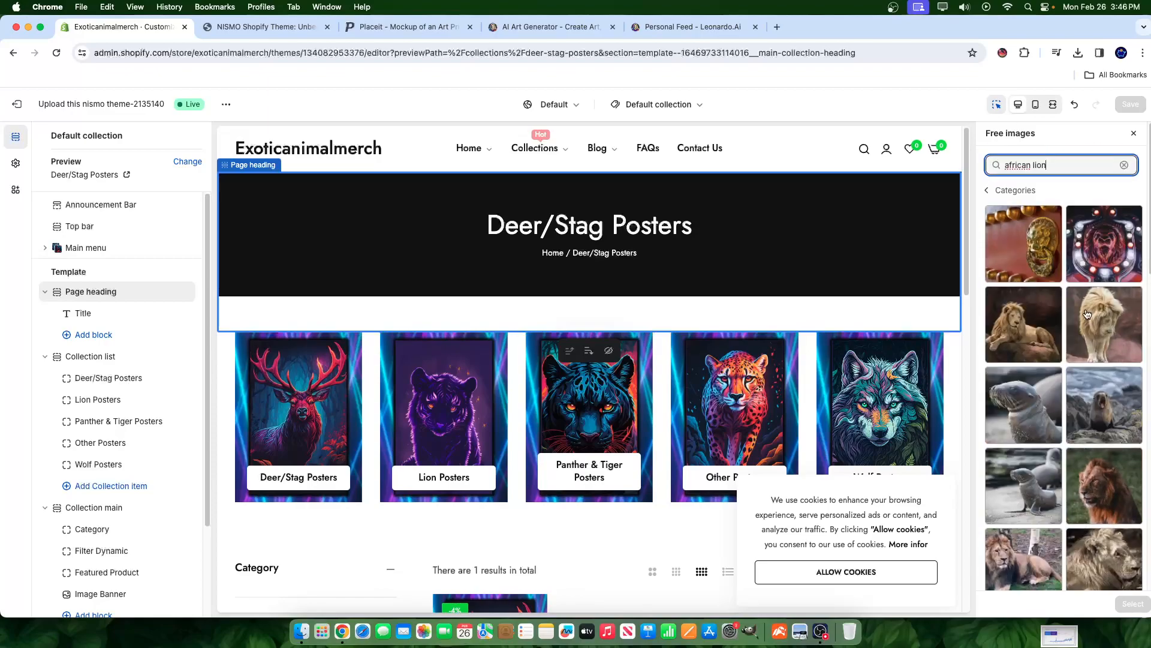
pyautogui.click(1058, 353)
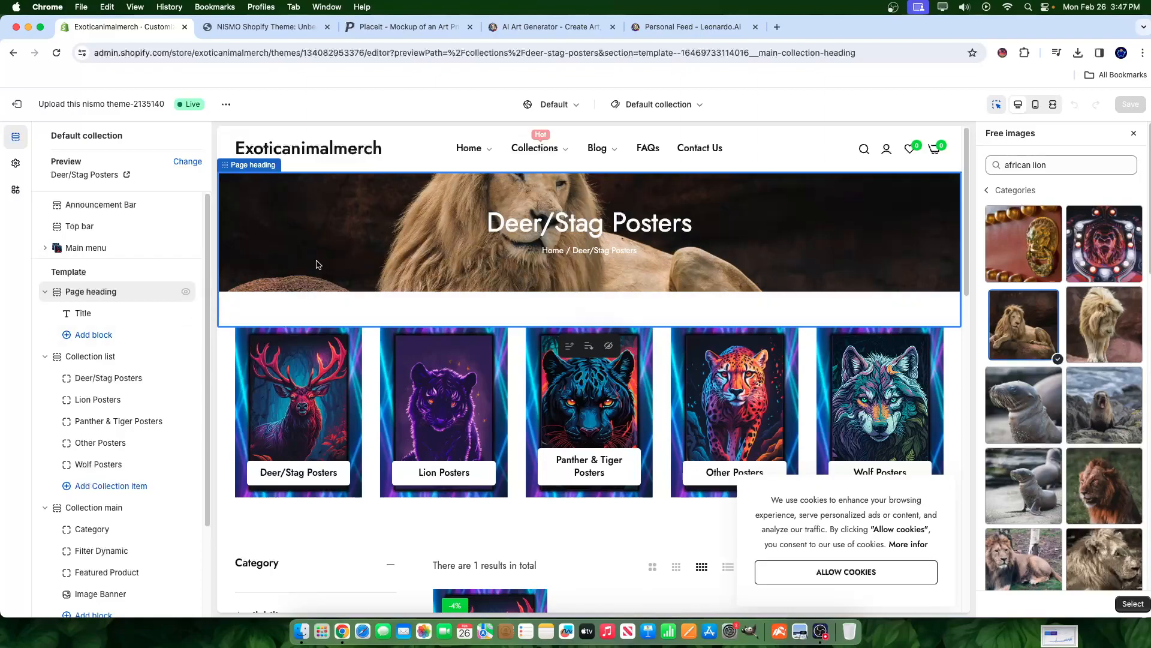
pyautogui.click(1133, 133)
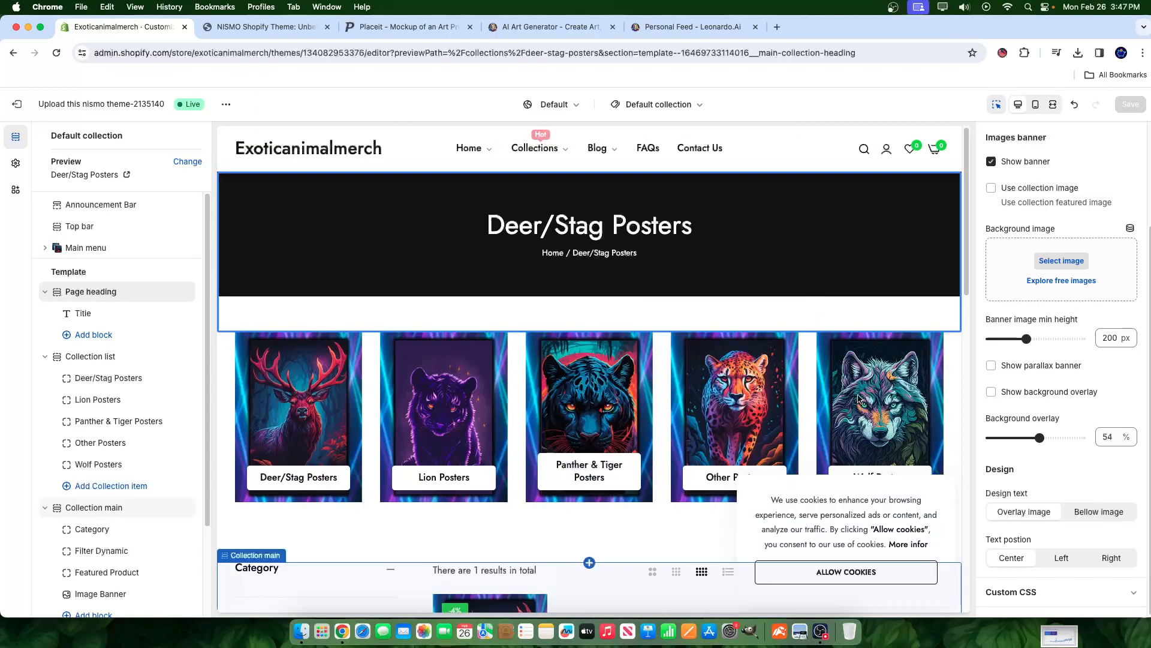
pyautogui.click(94, 409)
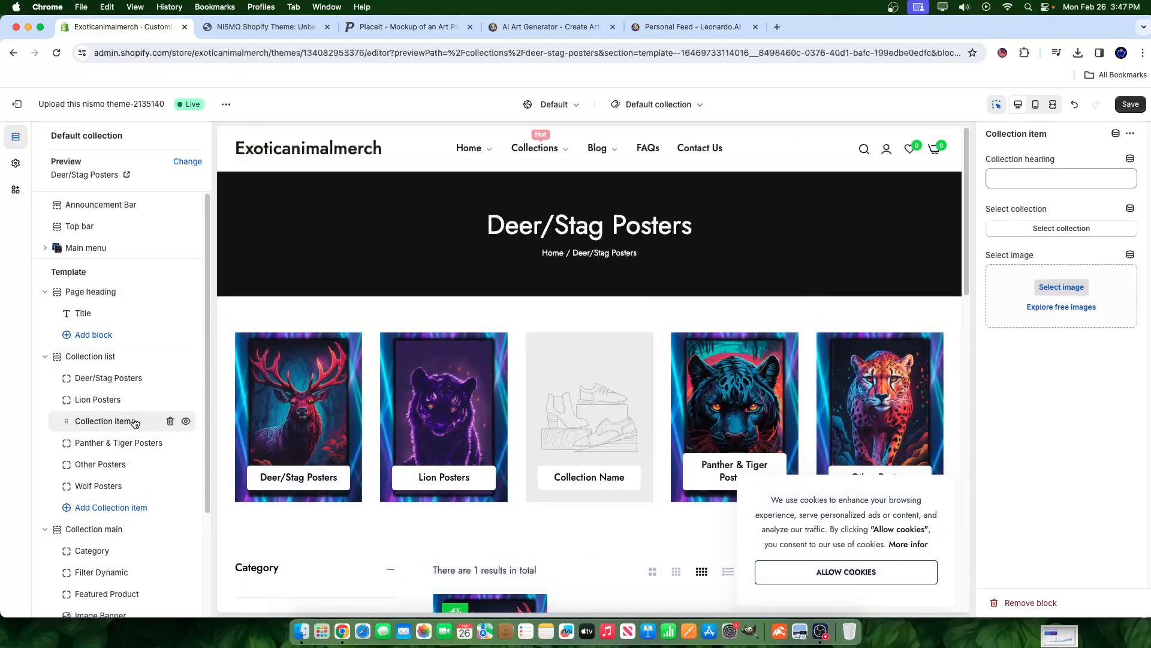
pyautogui.click(170, 422)
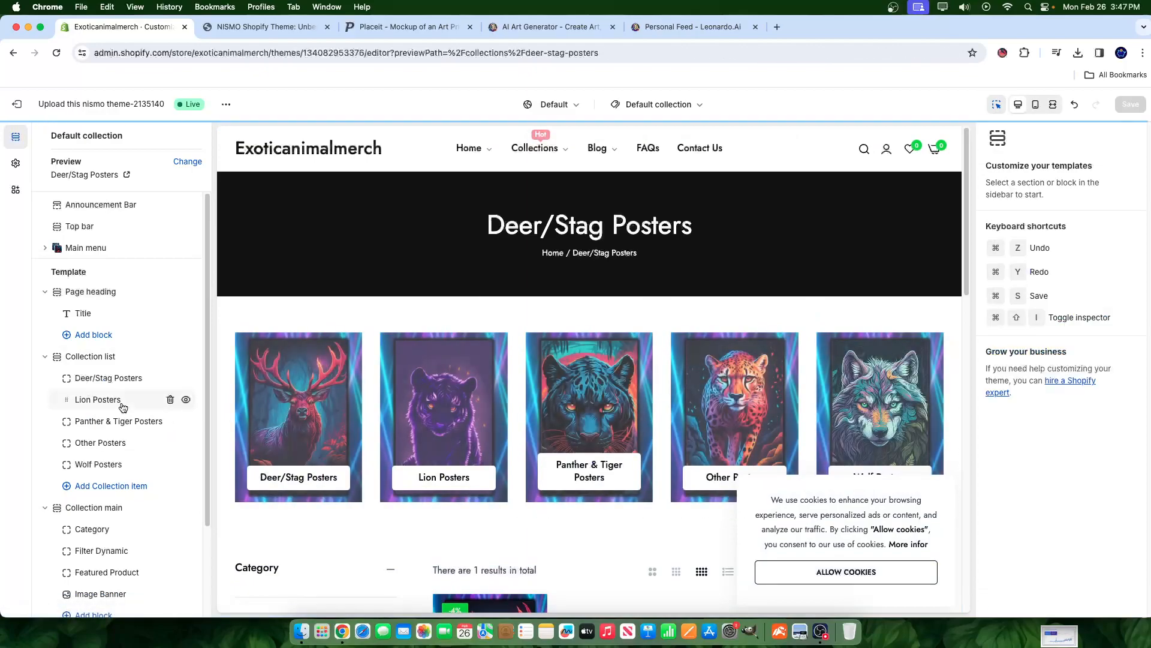
pyautogui.click(93, 399)
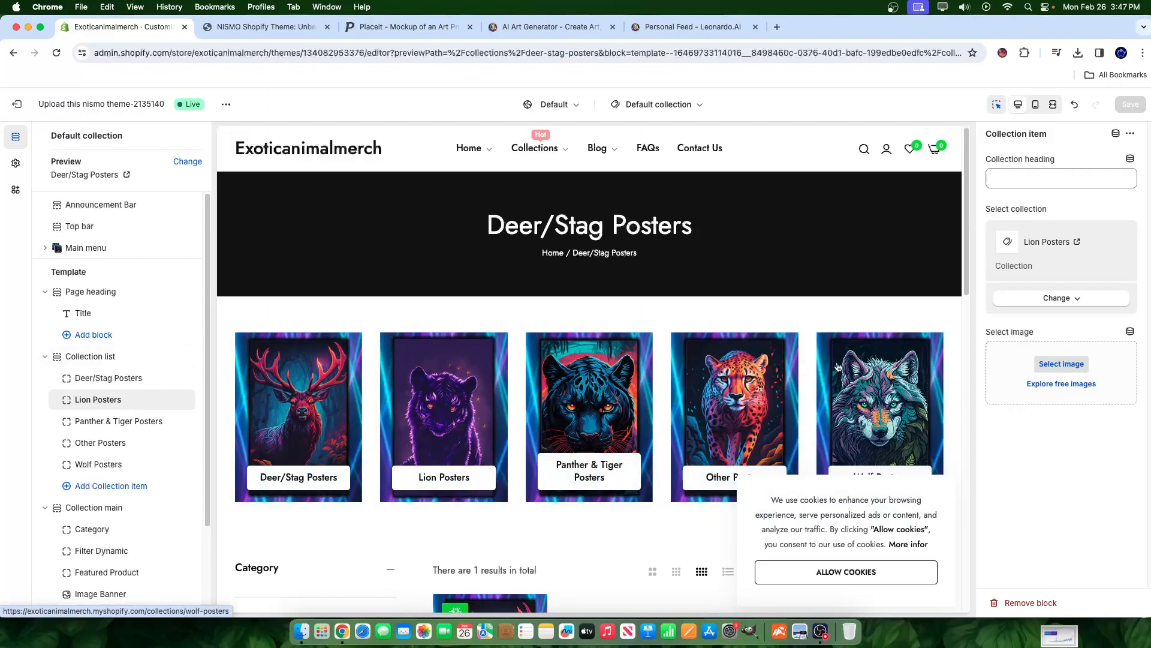
pyautogui.click(468, 481)
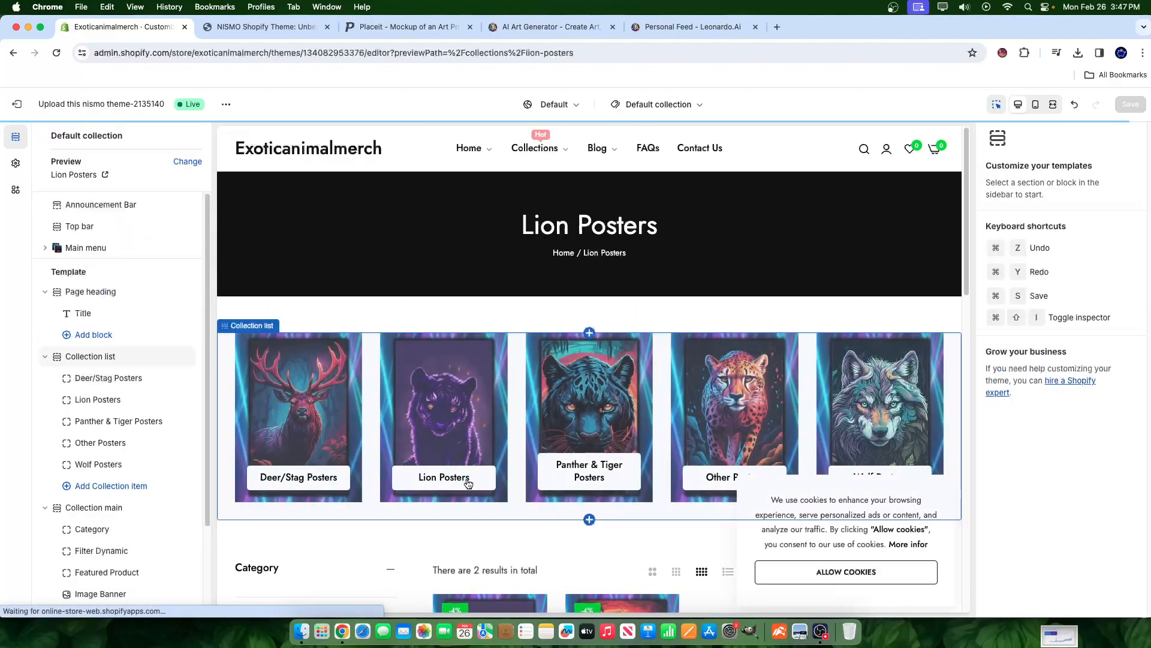
pyautogui.scroll(-4, 548, 499)
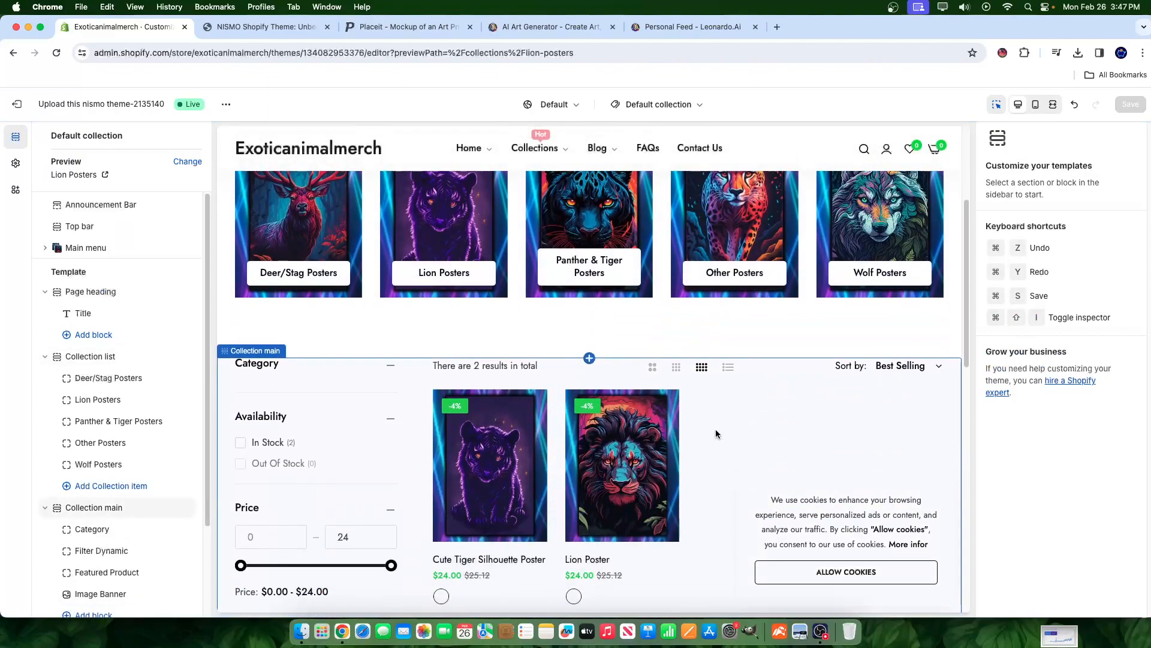
pyautogui.scroll(4, 592, 486)
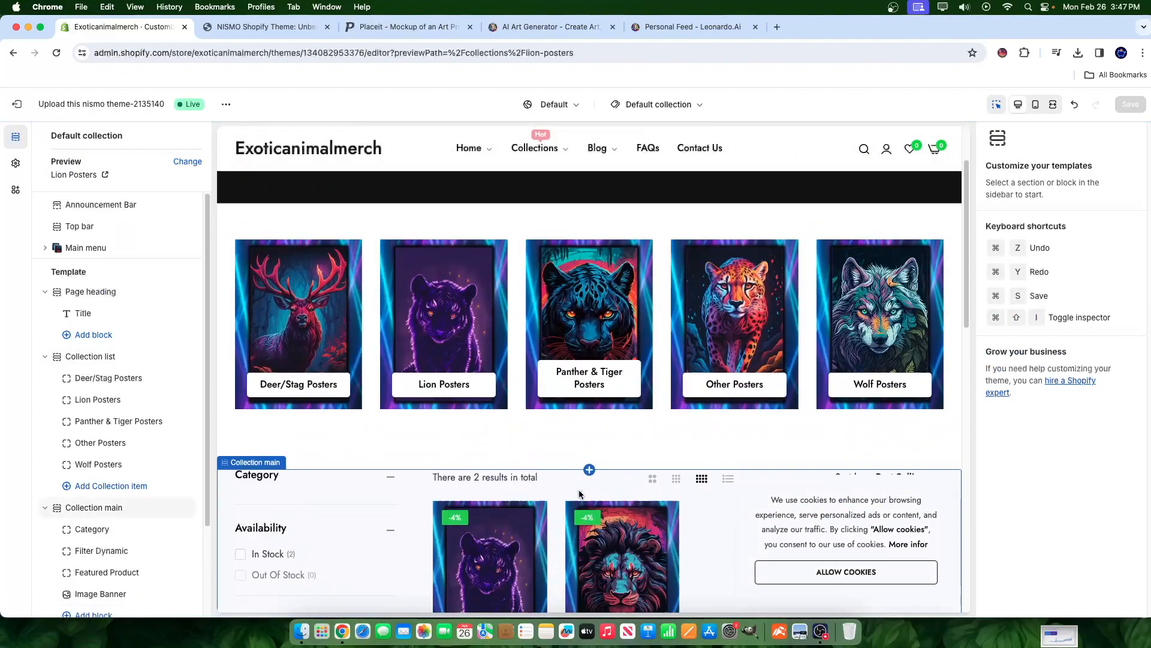
pyautogui.click(612, 396)
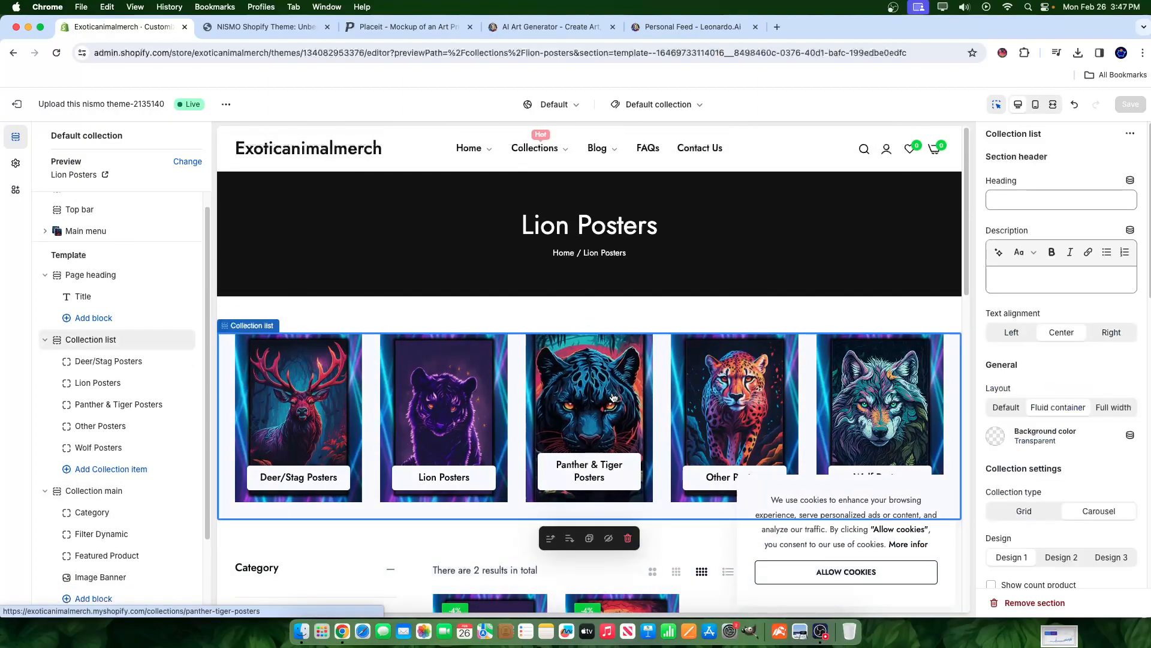
pyautogui.scroll(-4, 622, 414)
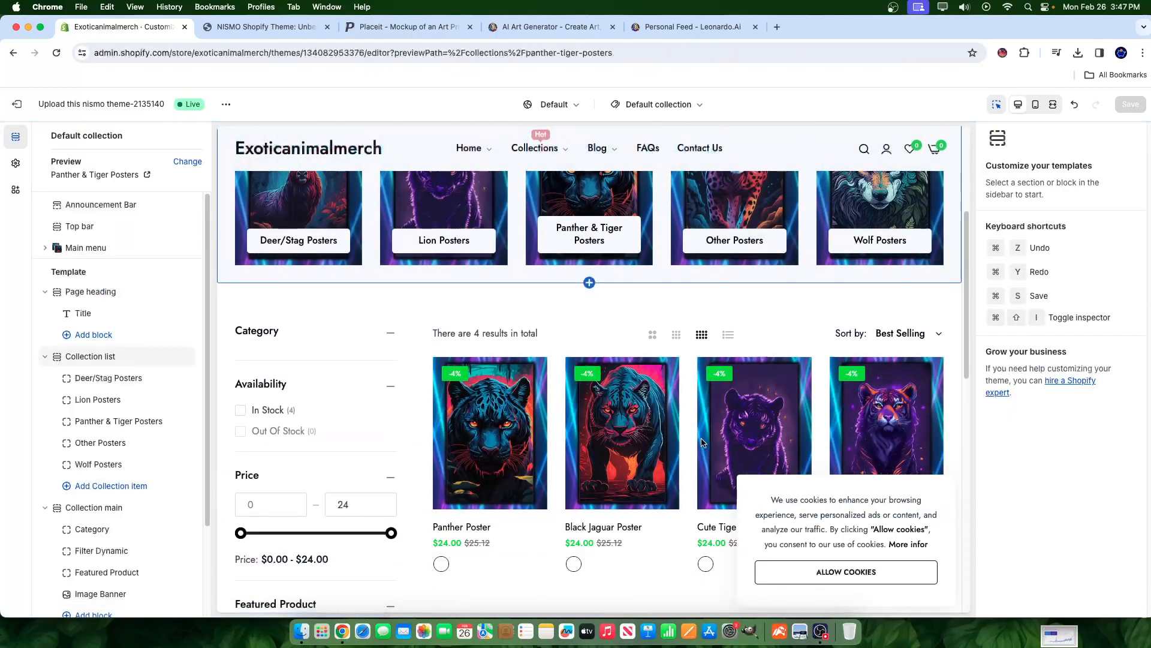
pyautogui.scroll(-3, 728, 445)
pyautogui.scroll(3, 728, 445)
pyautogui.scroll(2, 736, 457)
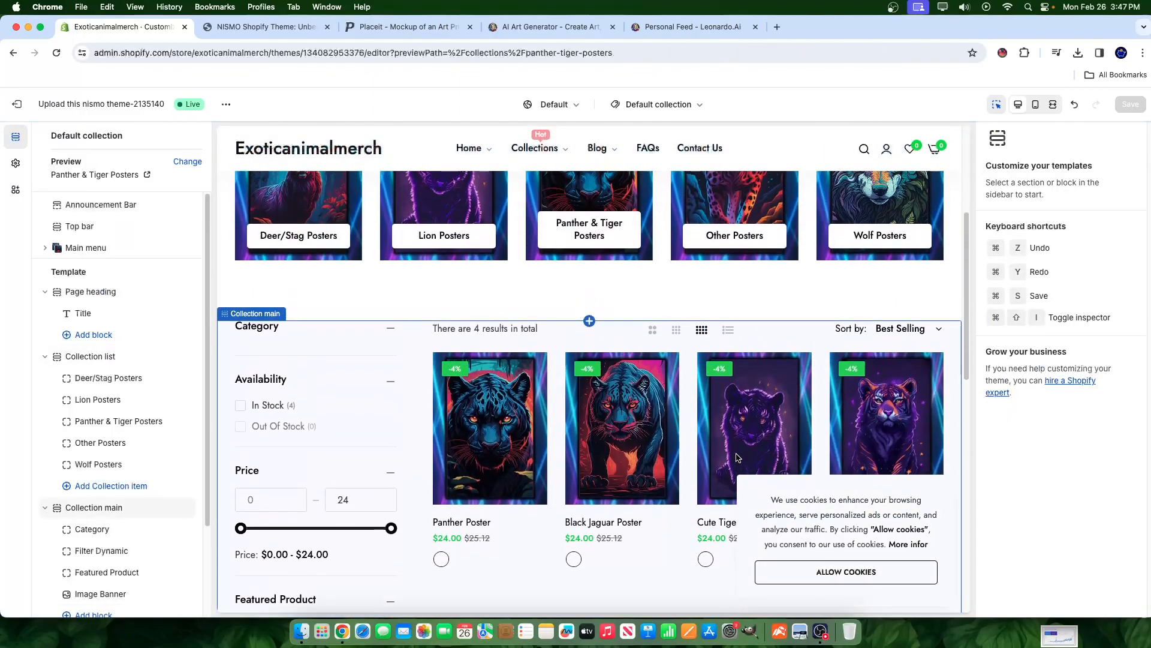
pyautogui.scroll(-2, 665, 446)
pyautogui.scroll(7, 743, 377)
pyautogui.click(738, 339)
pyautogui.click(738, 339)
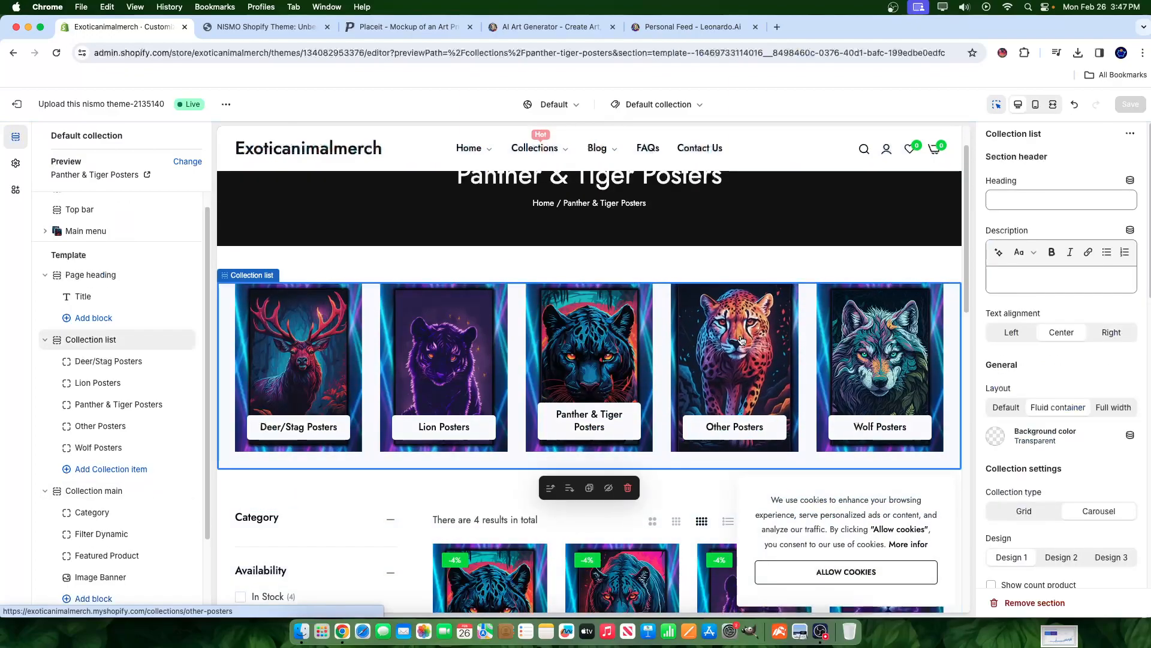
pyautogui.scroll(-3, 740, 337)
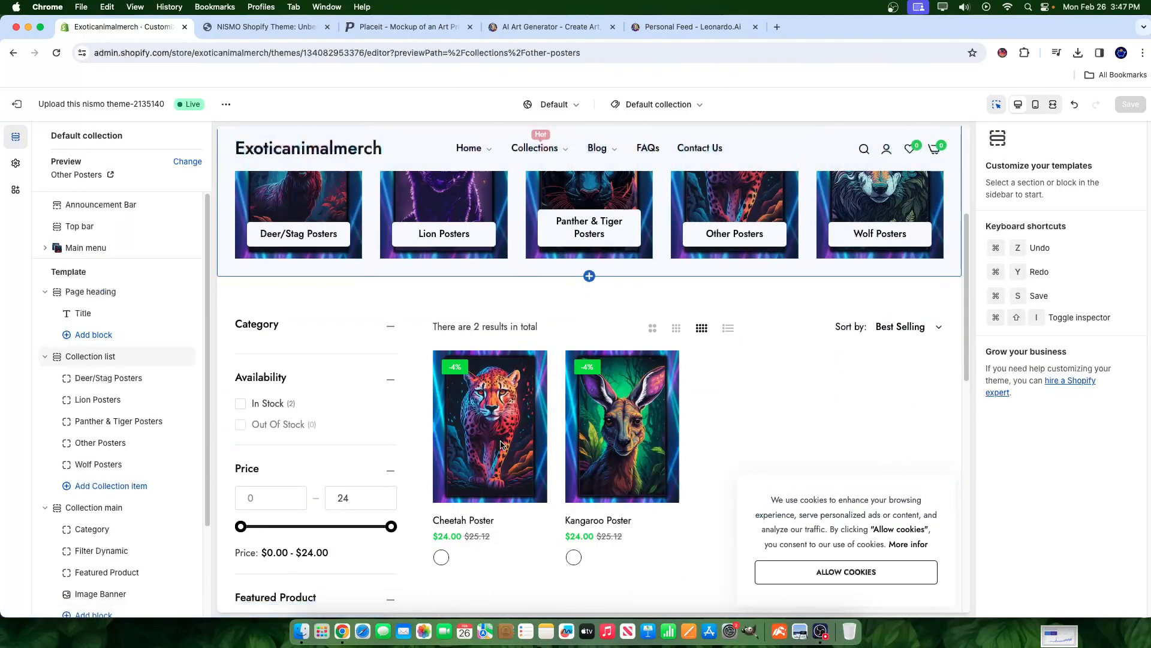
pyautogui.scroll(2, 500, 442)
pyautogui.click(884, 247)
pyautogui.scroll(-3, 884, 247)
pyautogui.scroll(2, 331, 267)
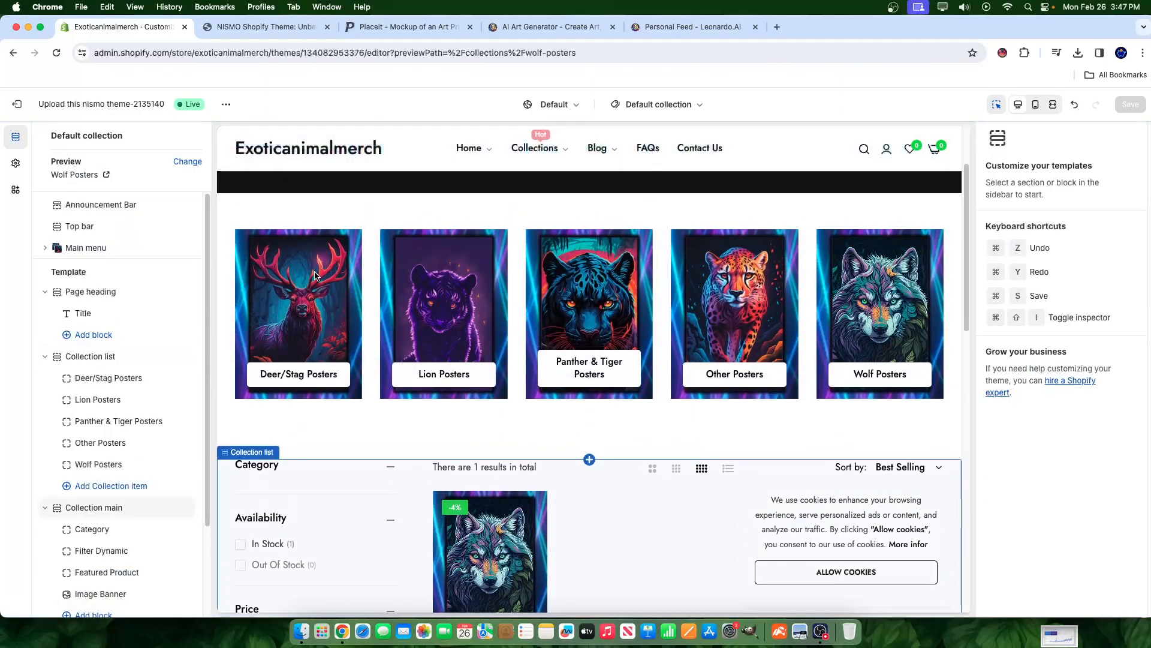
pyautogui.click(316, 275)
pyautogui.scroll(-5, 308, 316)
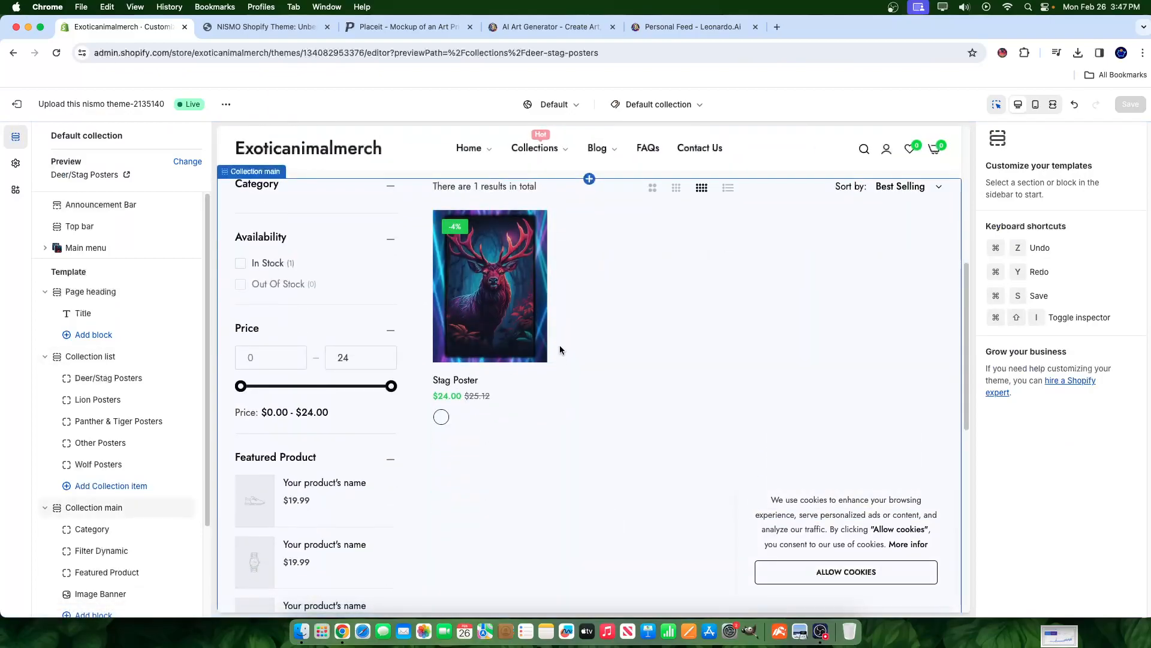
pyautogui.scroll(3, 522, 300)
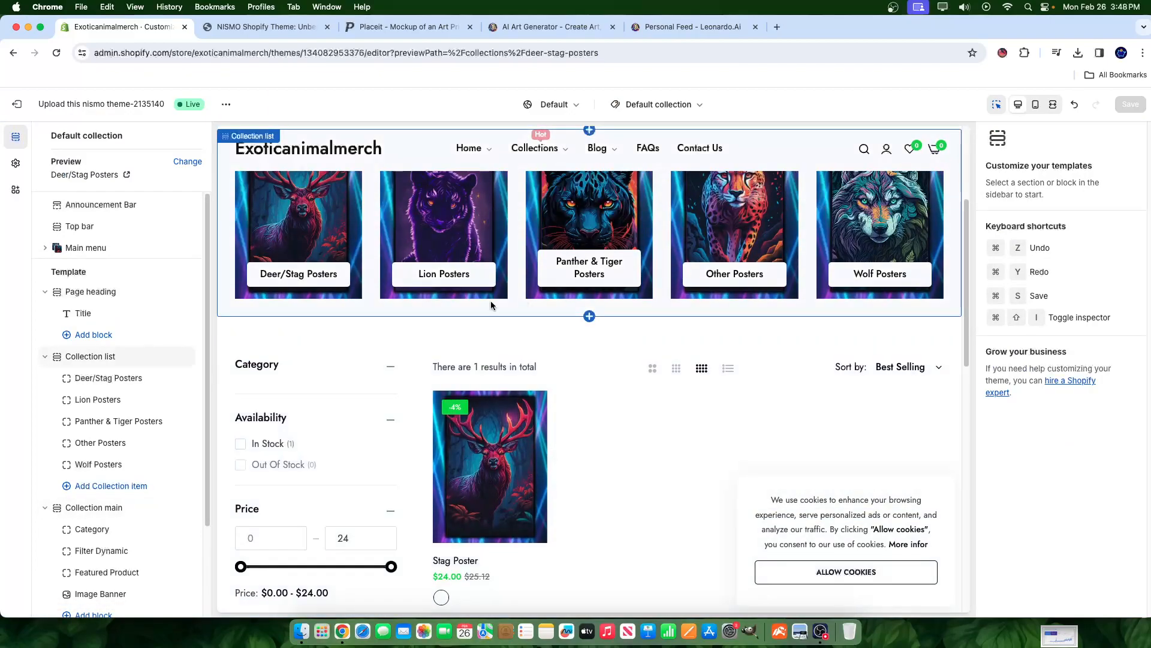
pyautogui.scroll(-4, 140, 461)
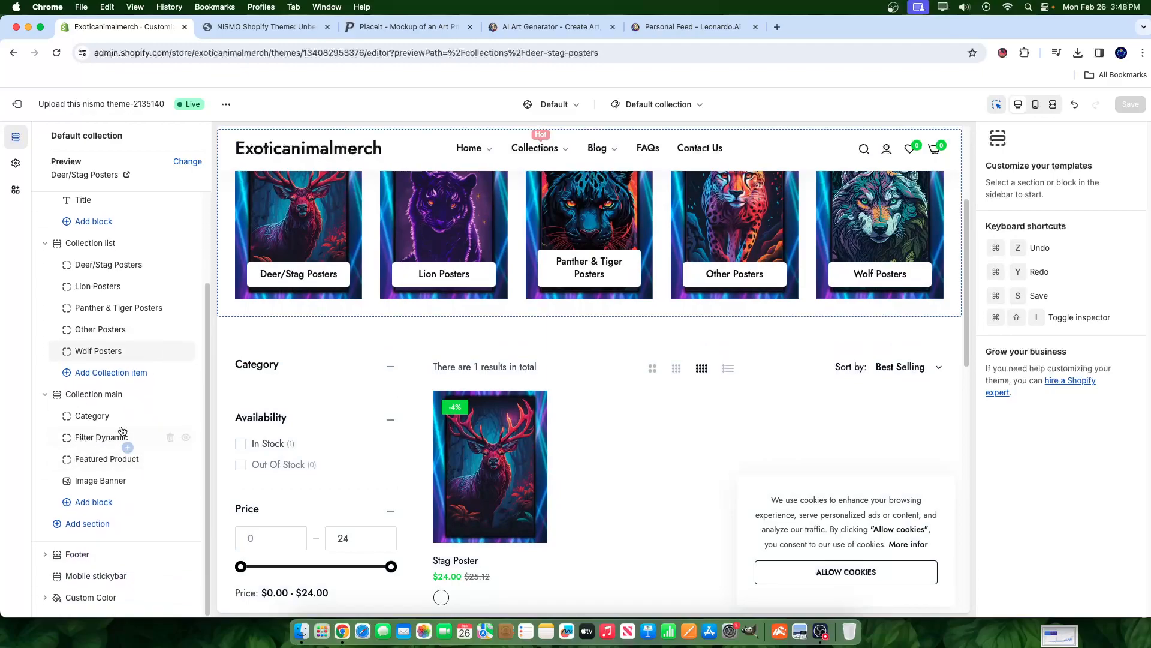
# - Set the Category filter block under Collection main to use the Collections menu
pyautogui.click(109, 403)
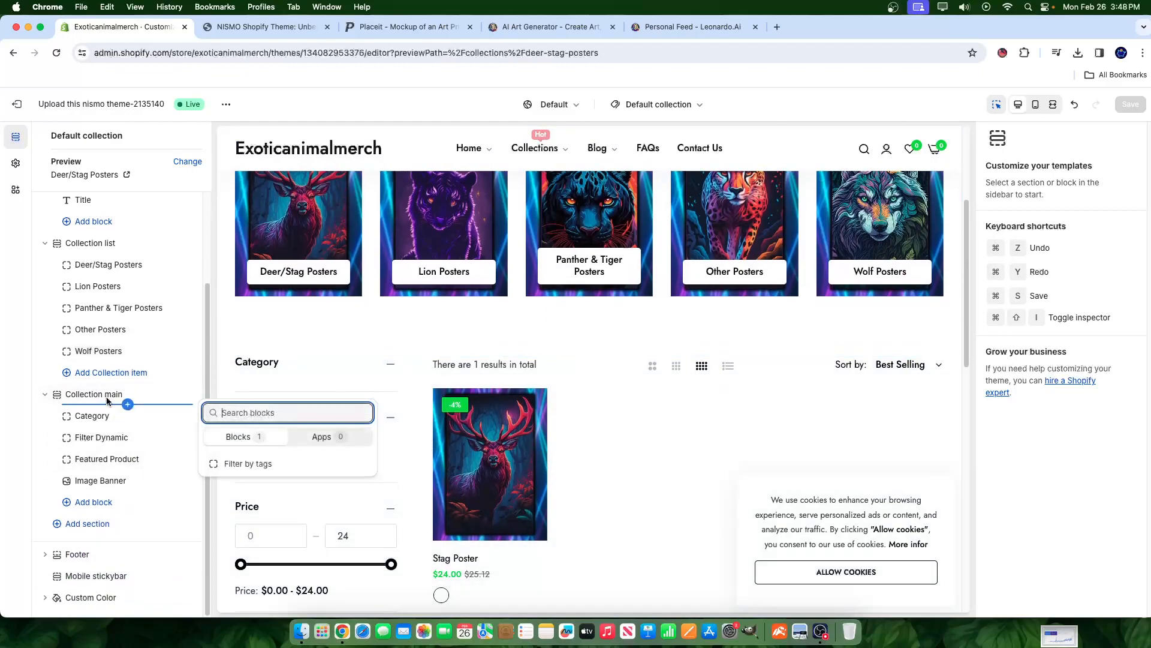
pyautogui.click(99, 395)
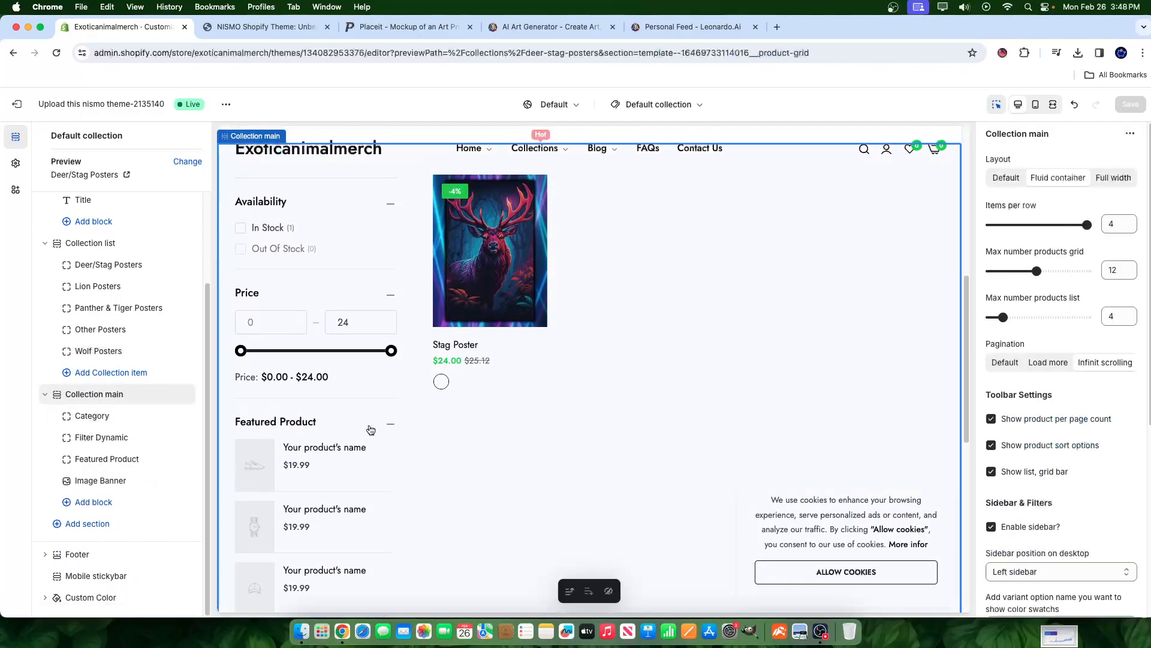
pyautogui.scroll(4, 371, 430)
pyautogui.click(88, 413)
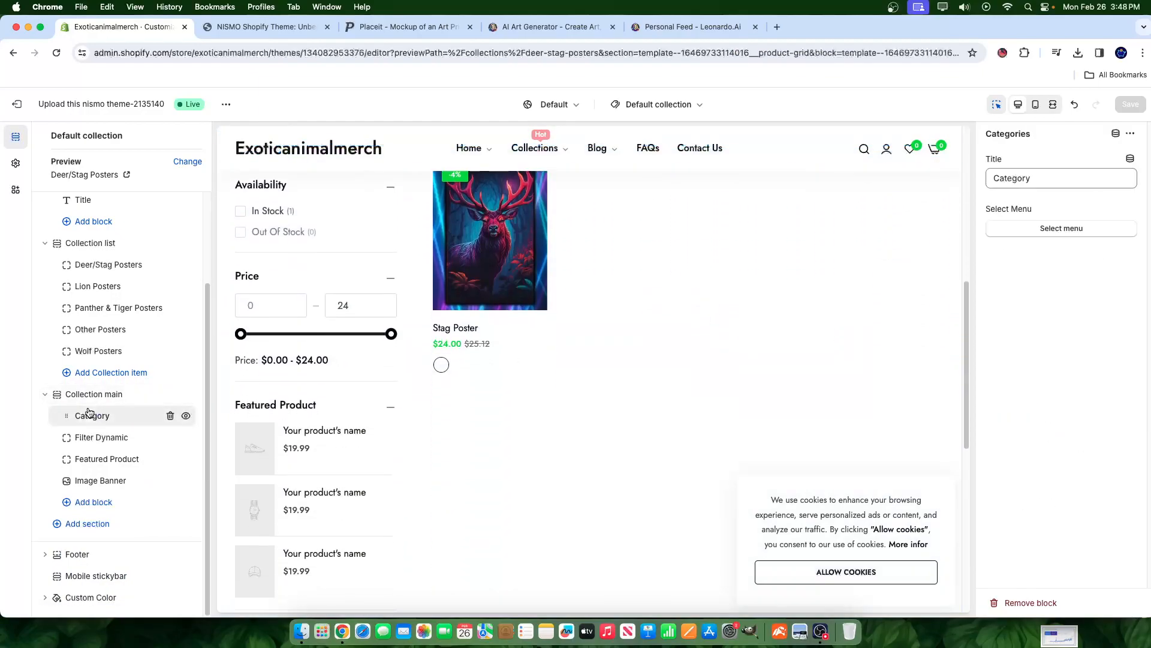
pyautogui.click(1044, 228)
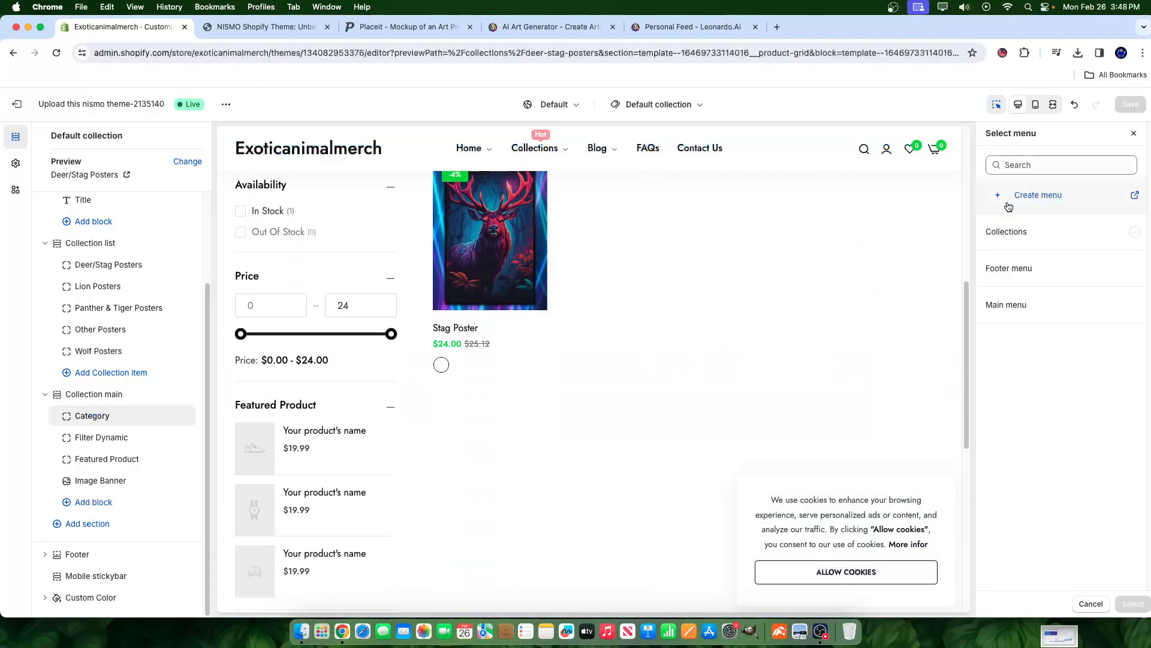
pyautogui.click(1041, 231)
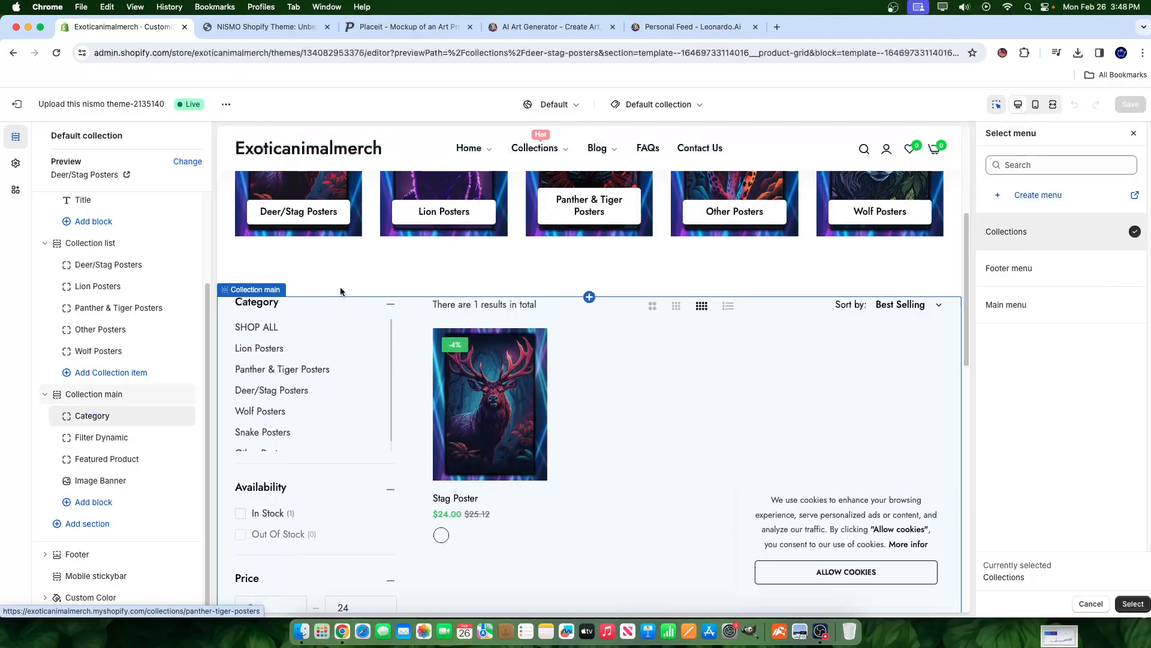
pyautogui.click(1131, 603)
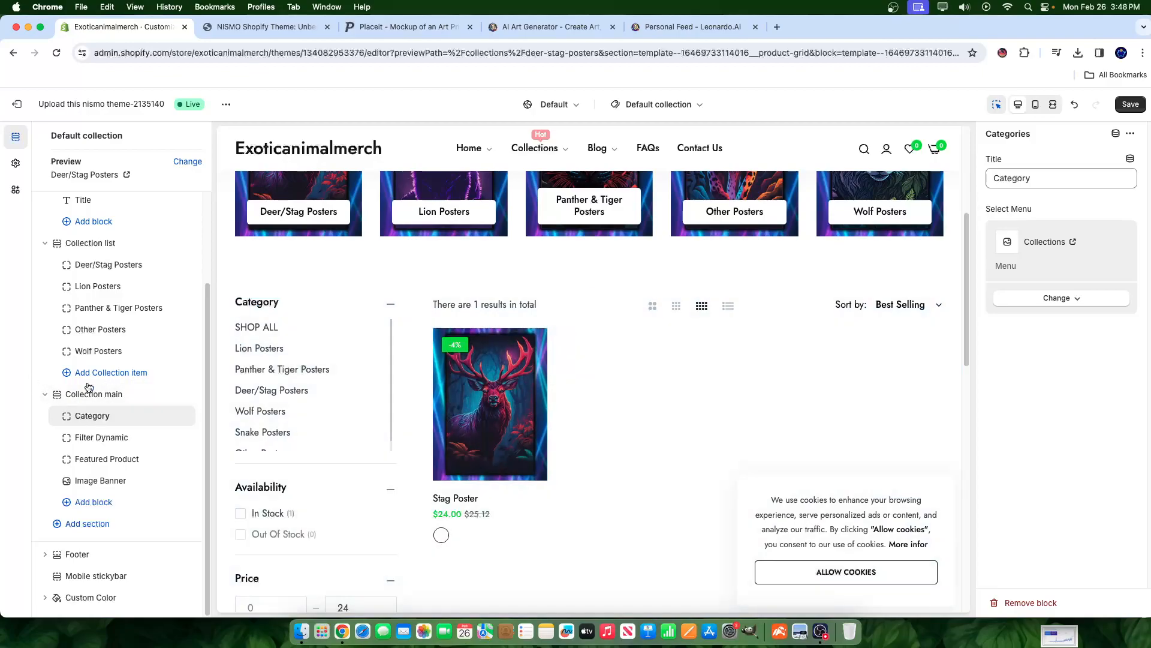
pyautogui.click(119, 385)
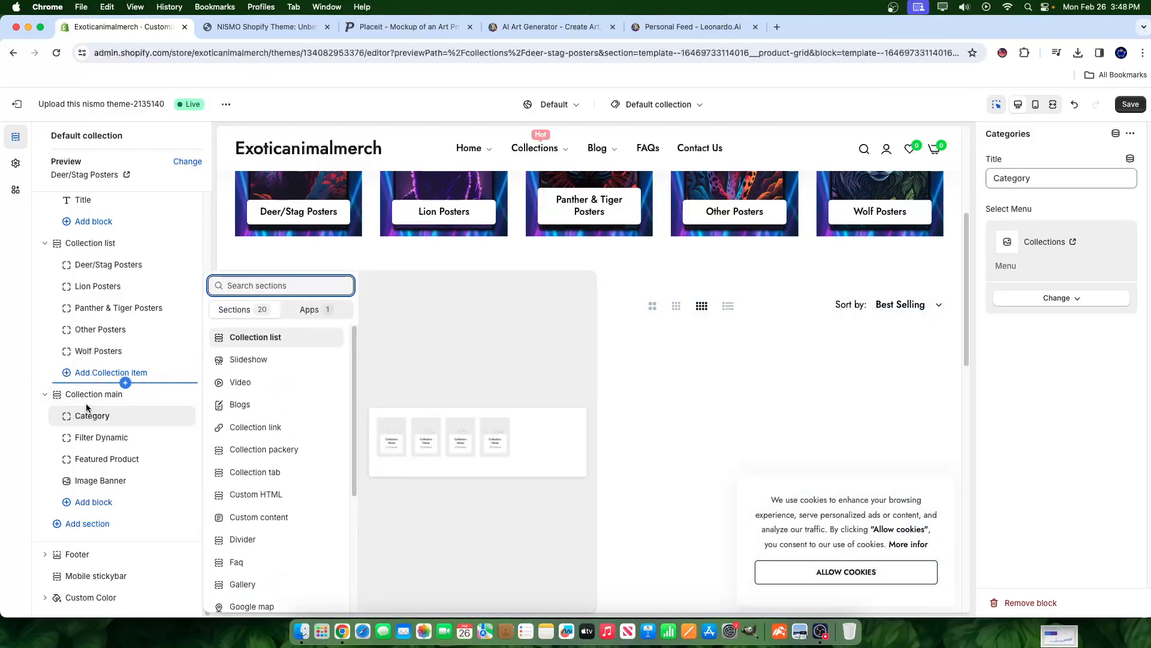
pyautogui.click(87, 408)
pyautogui.click(87, 397)
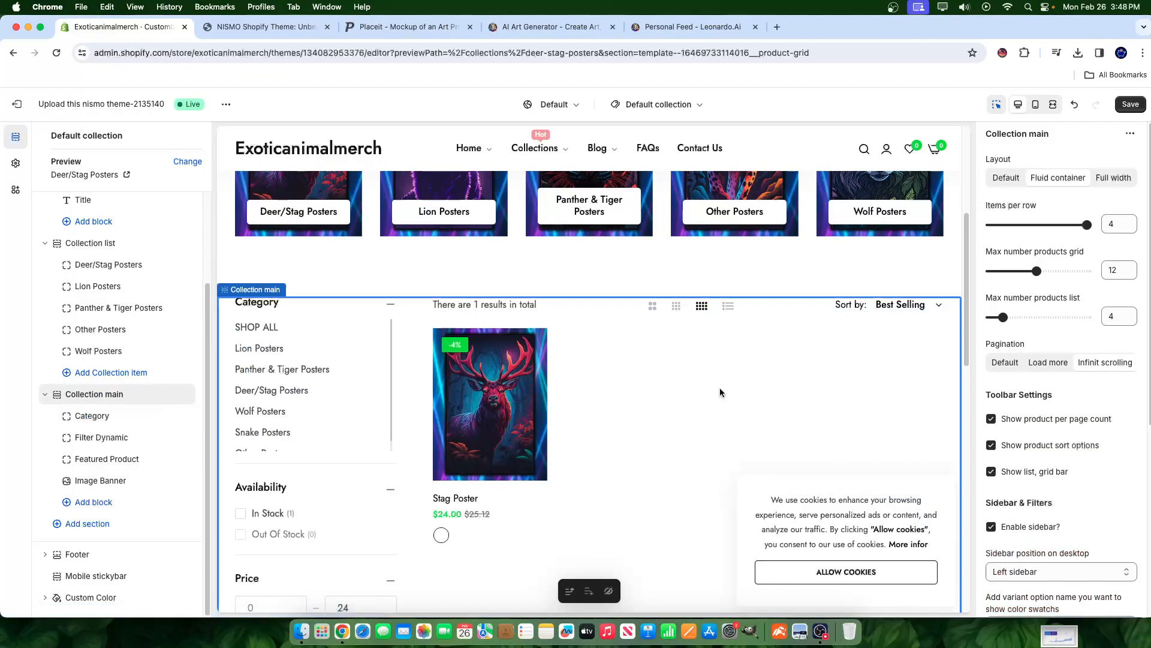
# - Review Collection main's Theme Settings, then open the Filter Dynamic block
pyautogui.scroll(-5, 1026, 431)
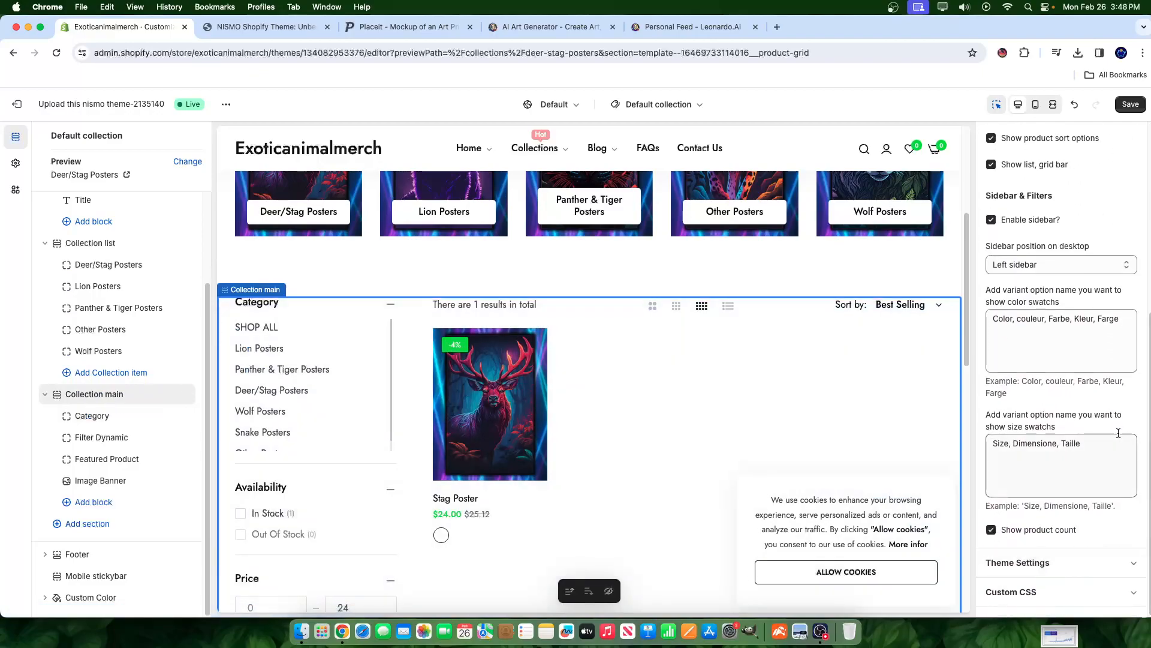
pyautogui.click(1071, 568)
pyautogui.scroll(-5, 1059, 480)
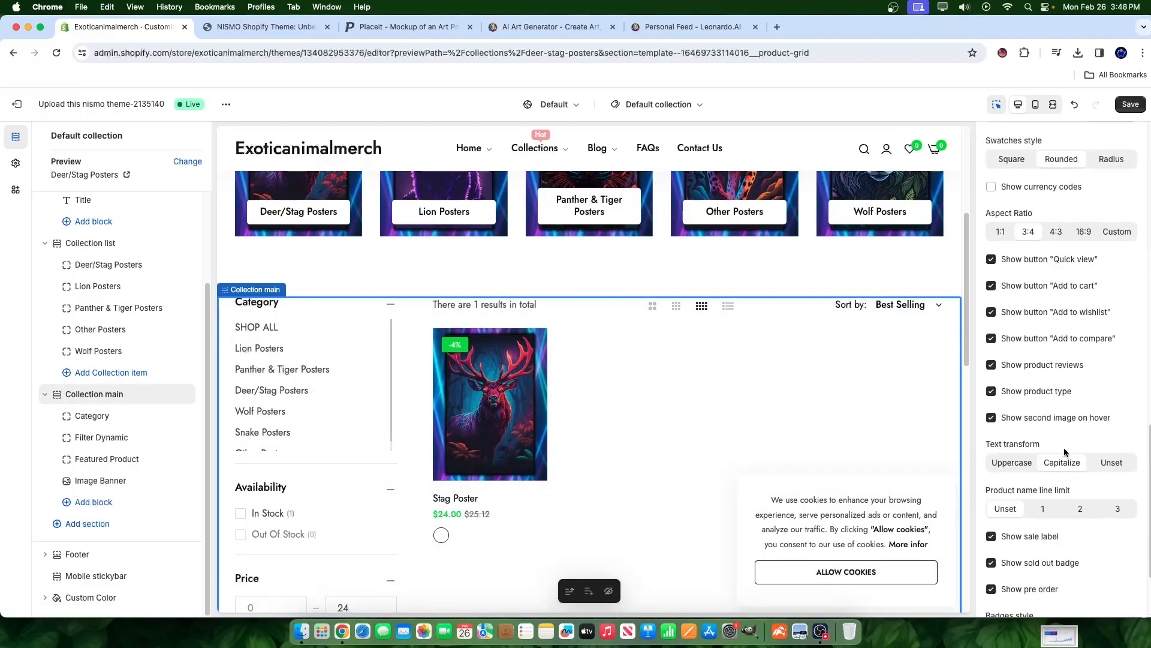
pyautogui.scroll(-5, 1044, 438)
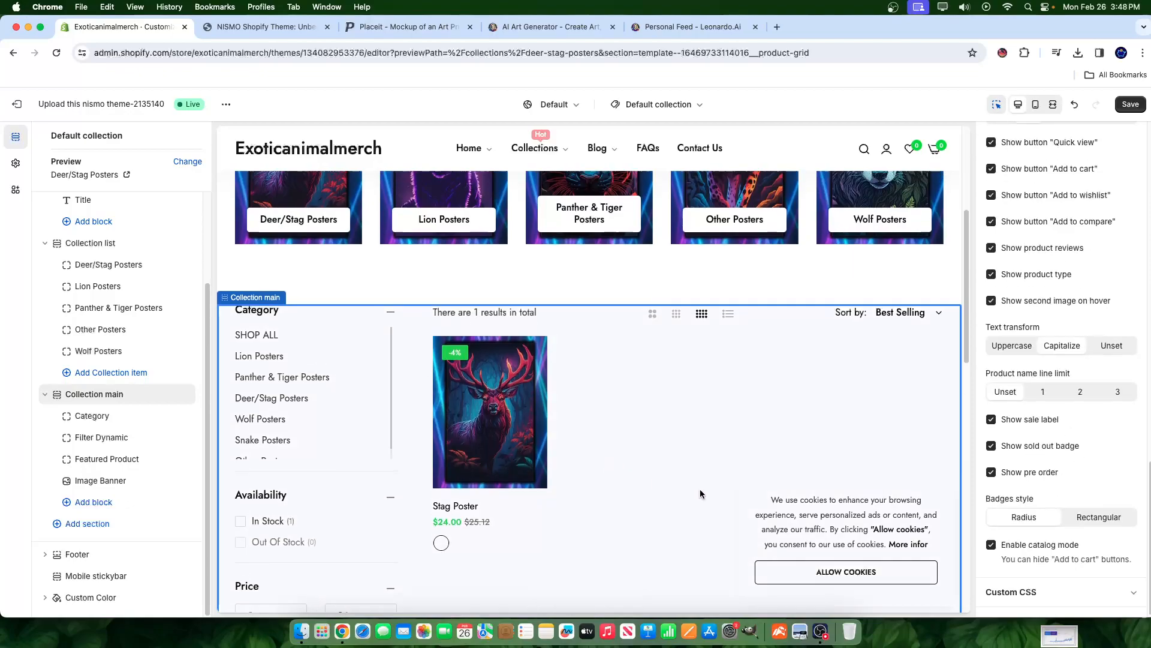
pyautogui.scroll(4, 700, 489)
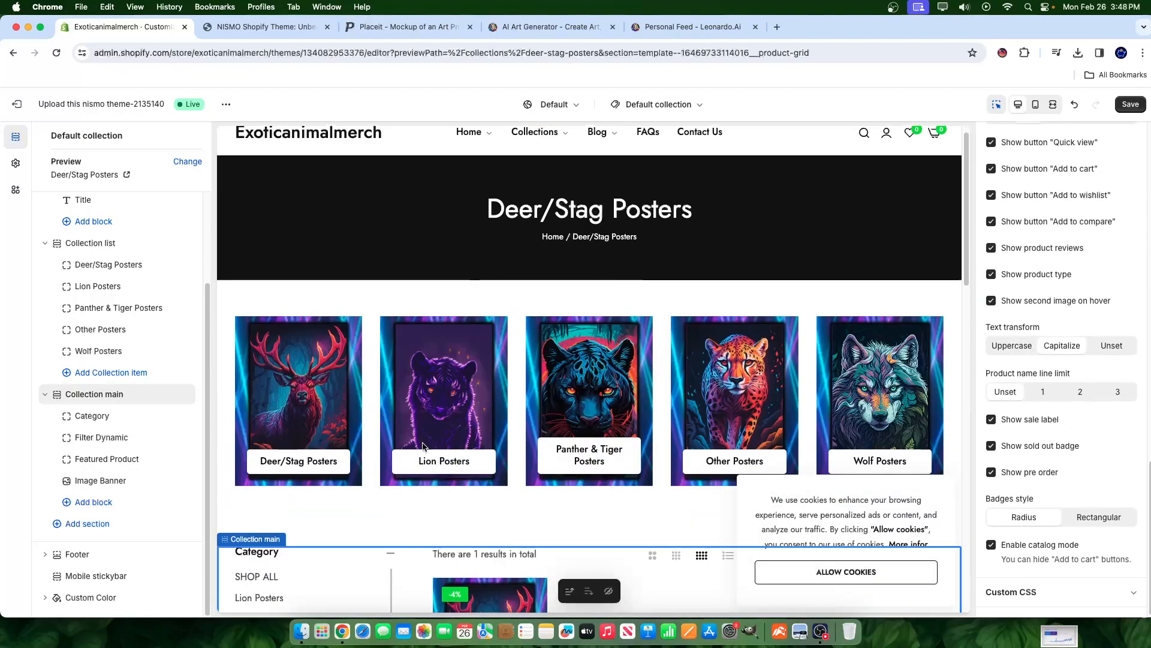
pyautogui.click(153, 401)
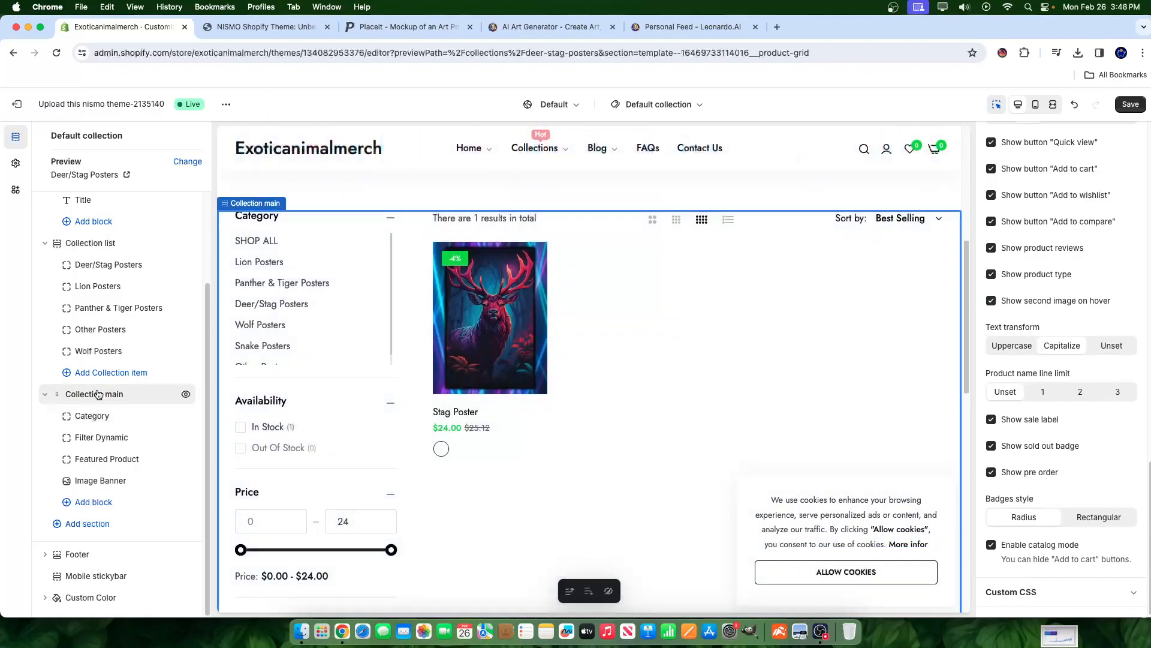
pyautogui.scroll(2, 266, 443)
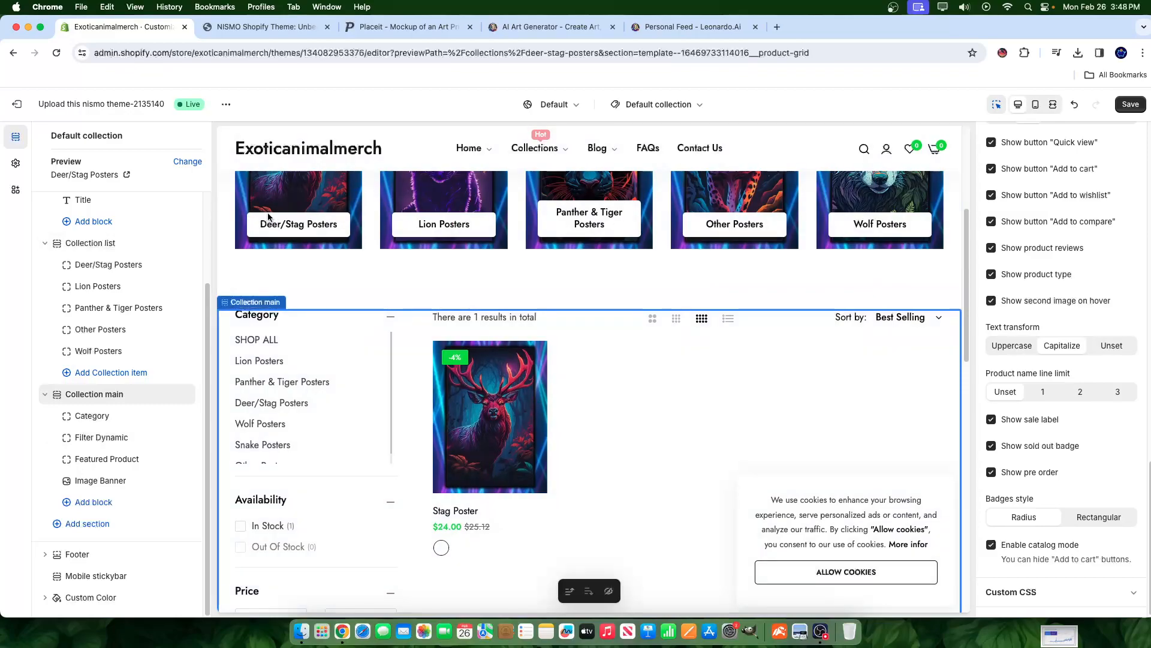
pyautogui.click(94, 439)
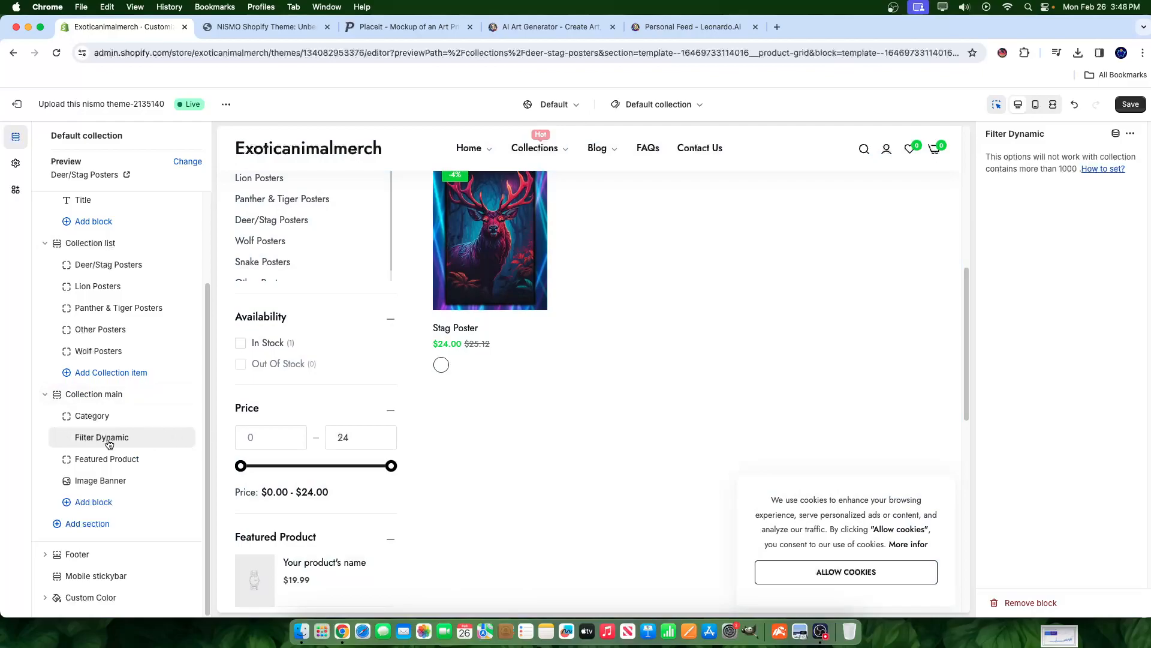
# - Delete the Filter Dynamic block and switch Featured Product's collection to Home page
pyautogui.click(172, 438)
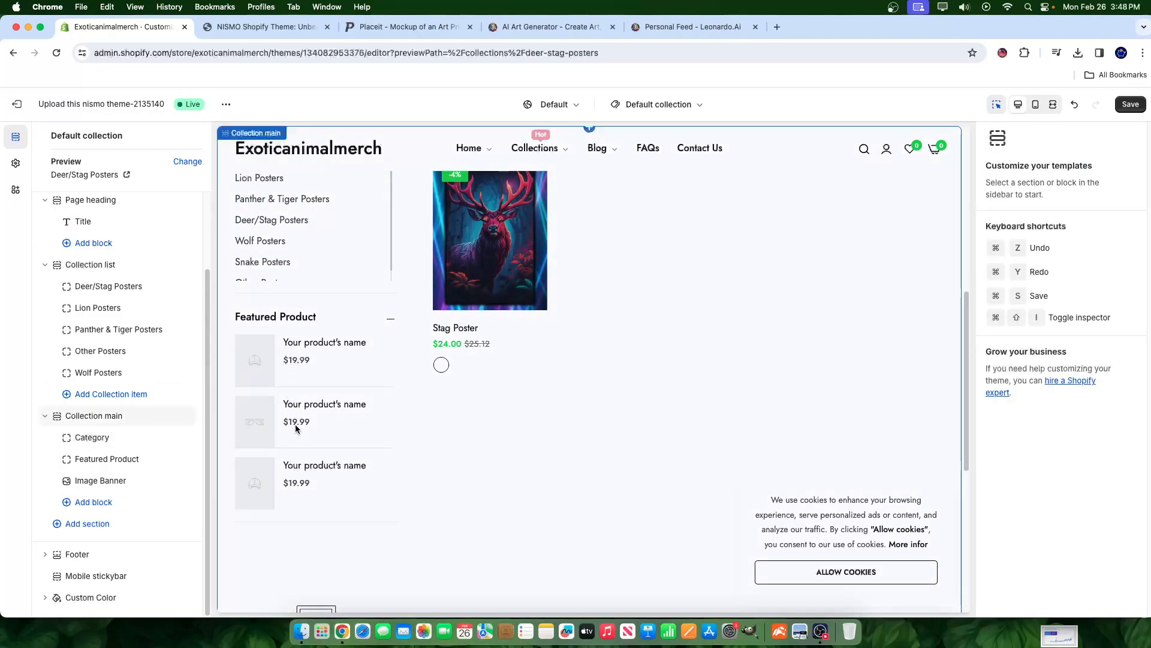
pyautogui.click(91, 462)
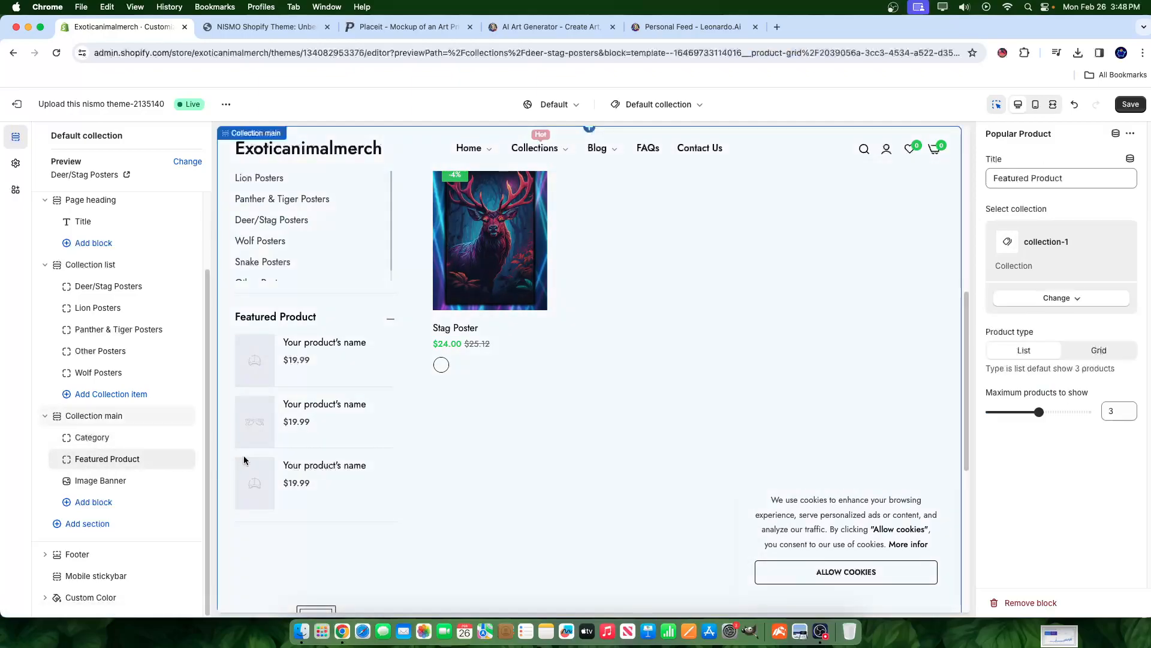
pyautogui.click(1050, 299)
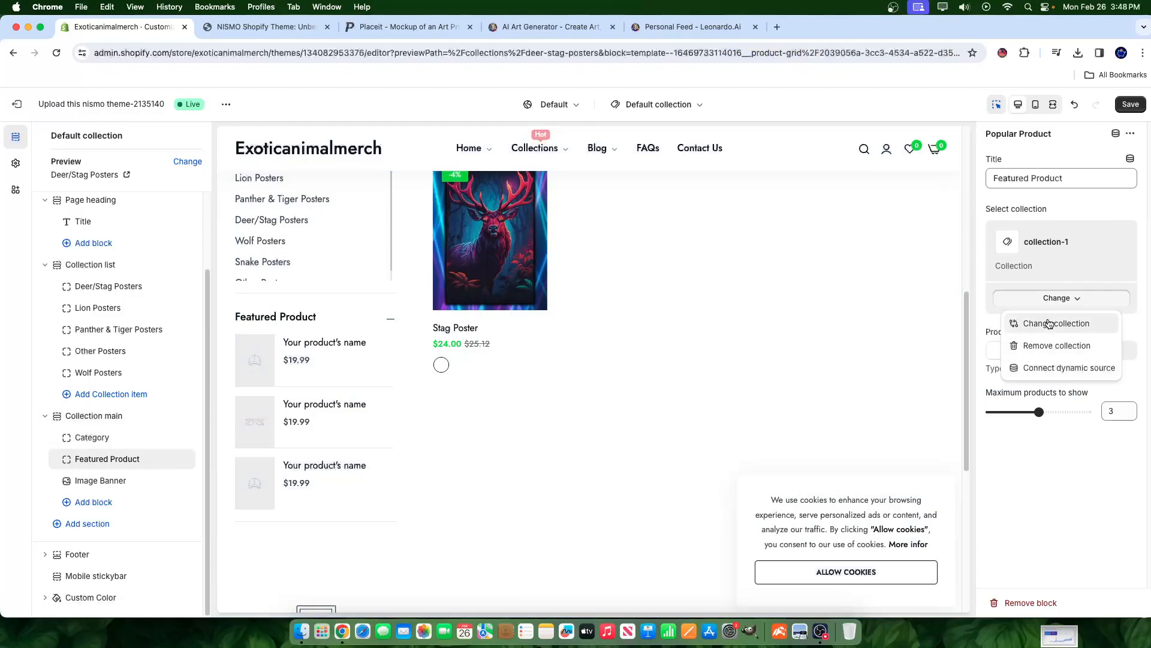
pyautogui.click(1047, 325)
pyautogui.click(1036, 268)
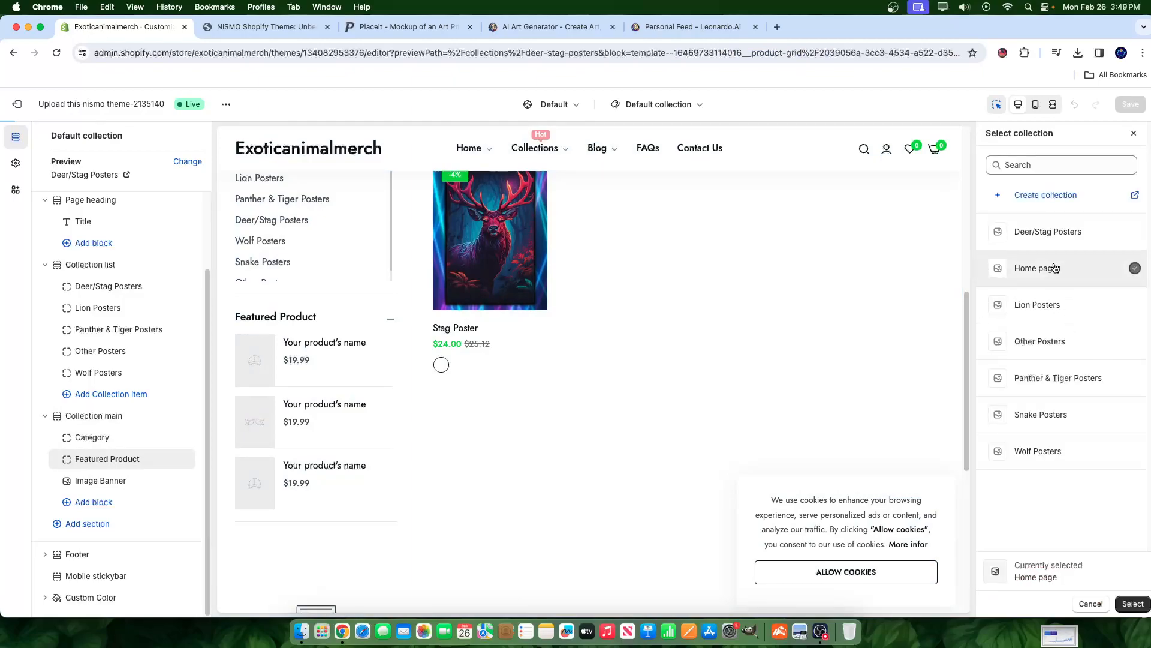
pyautogui.click(1132, 603)
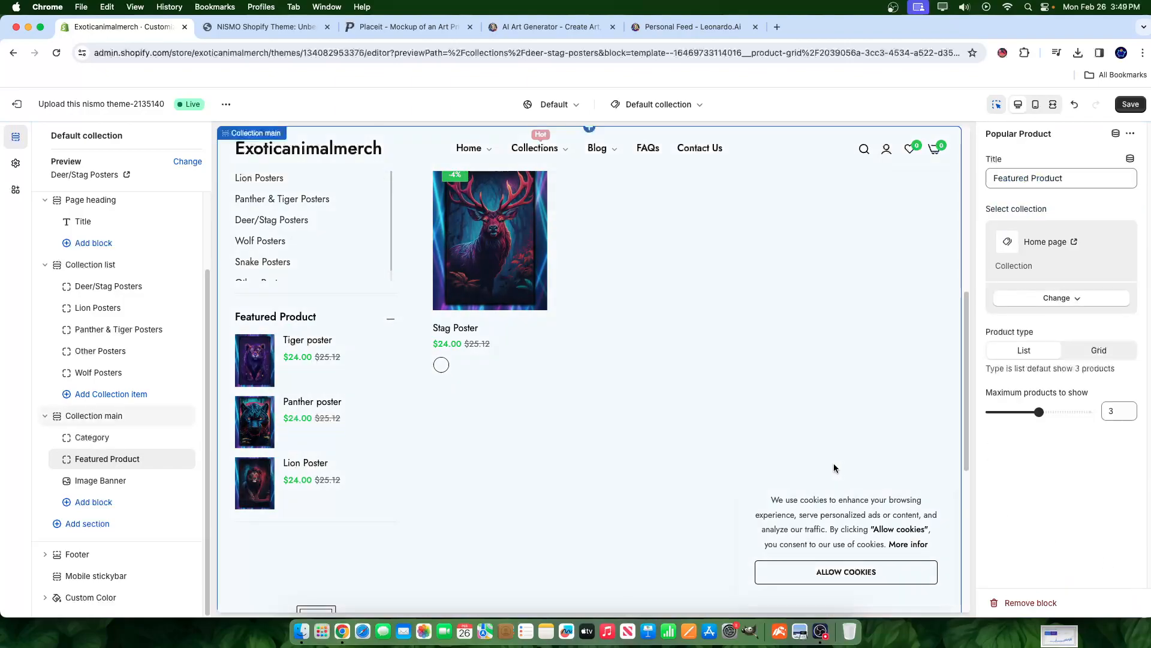
pyautogui.click(81, 482)
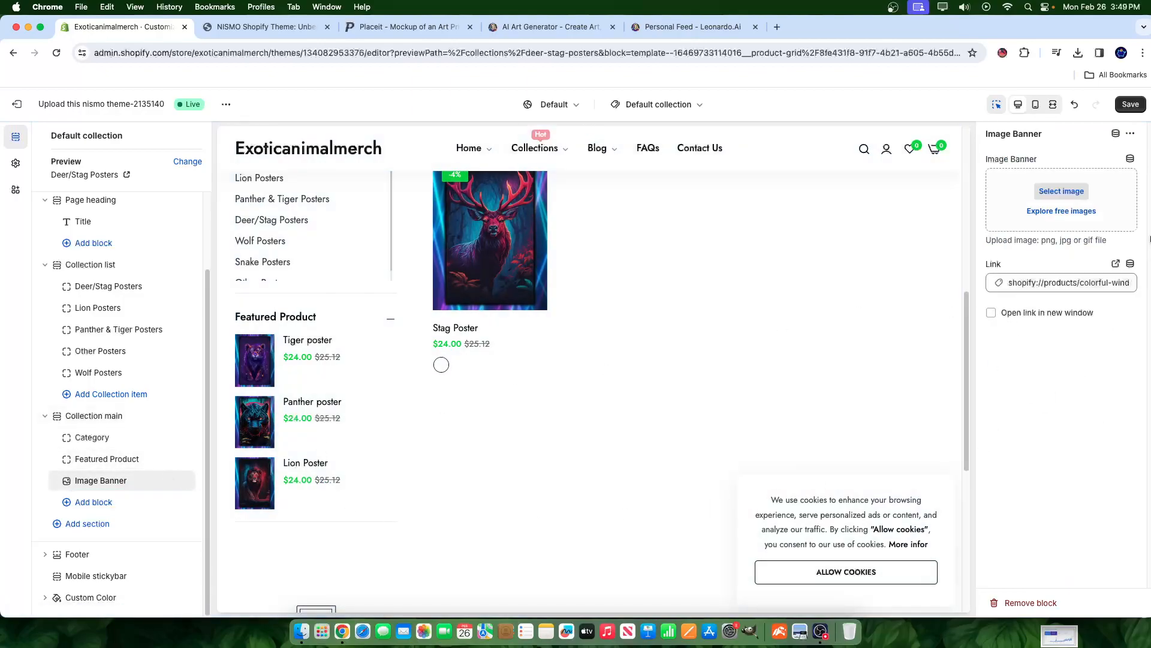
# - Check the Tiger, Panther and Lion posters in the preview and save the collection template
pyautogui.scroll(-2, 312, 551)
pyautogui.scroll(-4, 259, 484)
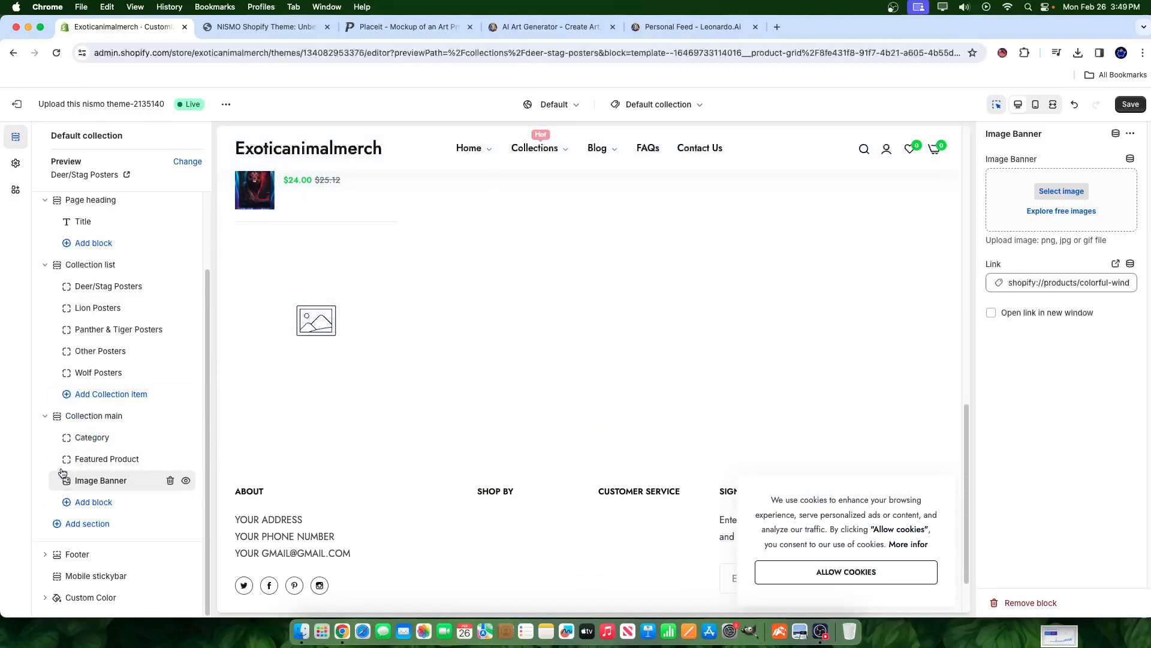
pyautogui.scroll(2, 862, 362)
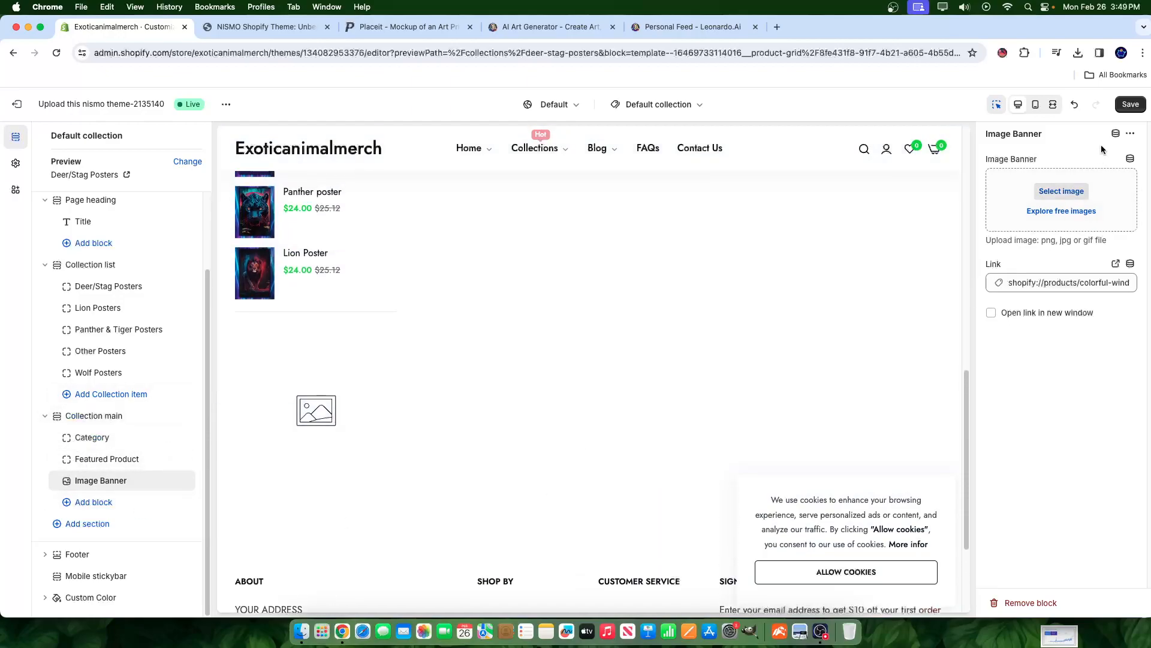
pyautogui.click(1131, 104)
pyautogui.scroll(8, 329, 466)
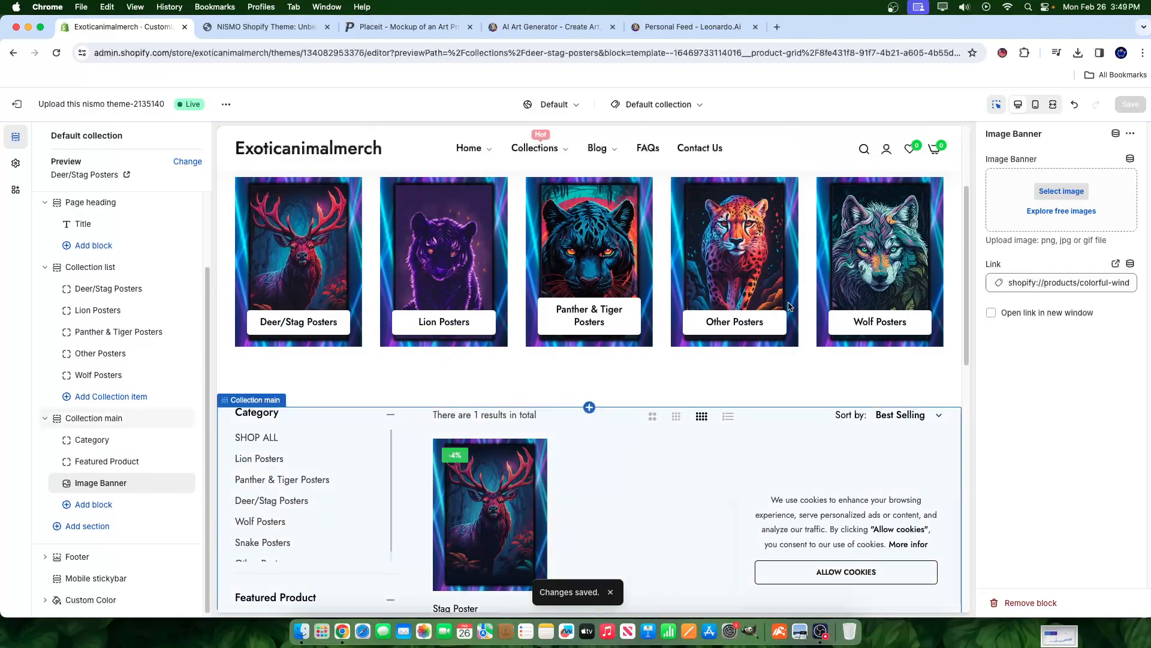
pyautogui.scroll(3, 480, 327)
pyautogui.scroll(-10, 553, 354)
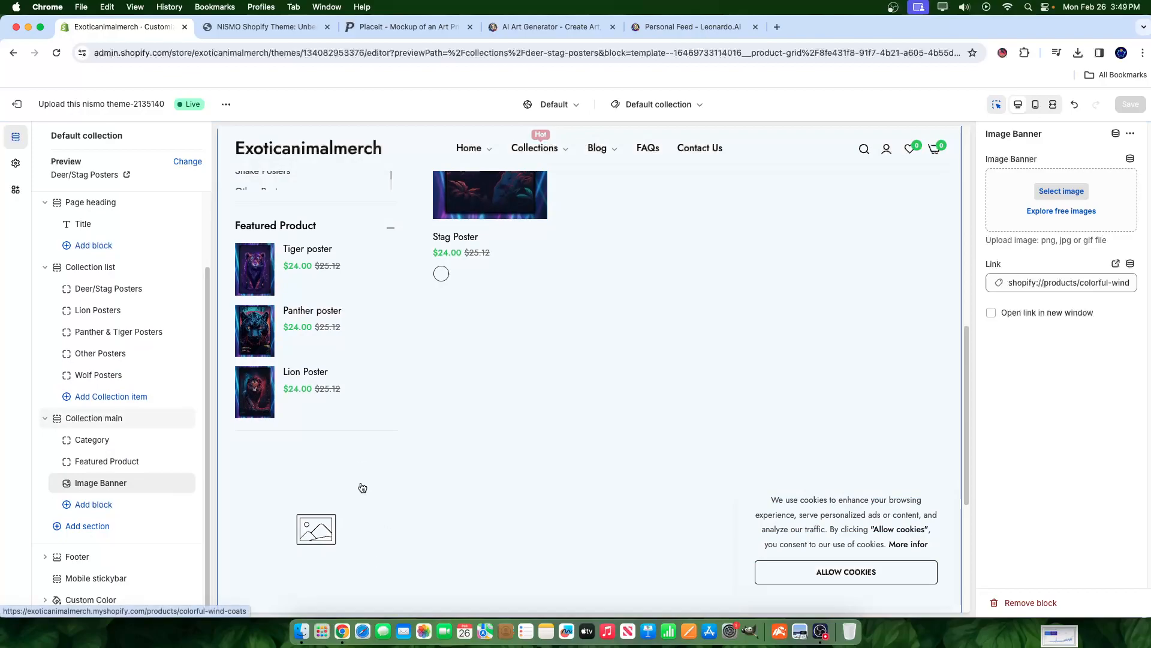
pyautogui.scroll(3, 650, 204)
pyautogui.click(659, 104)
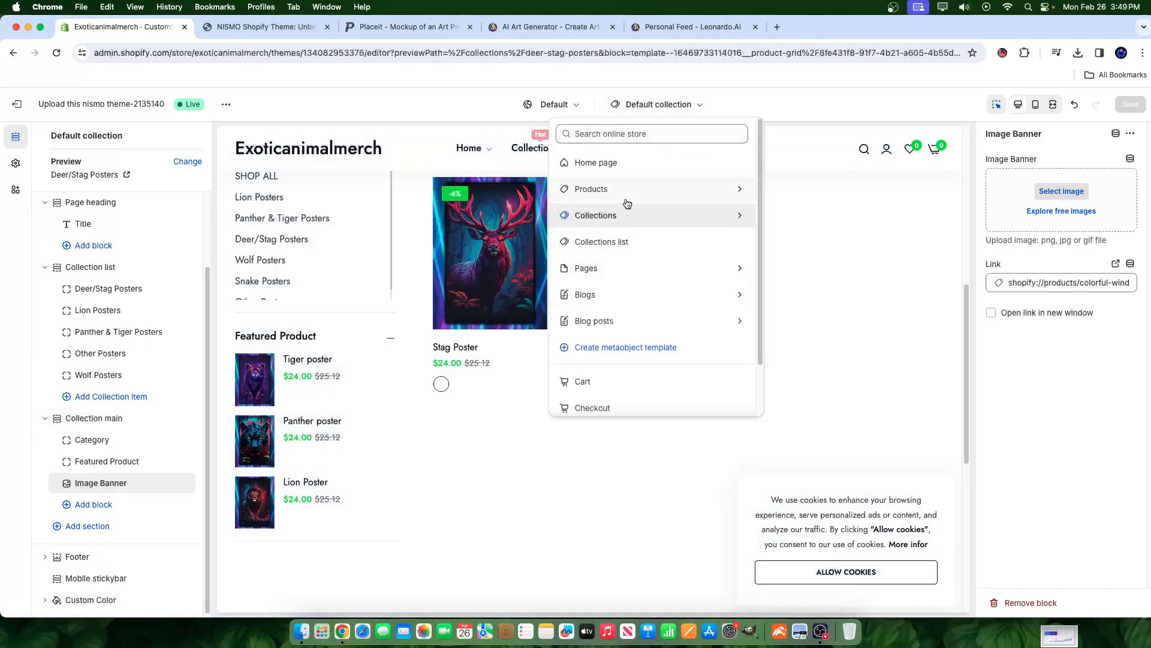
pyautogui.click(591, 157)
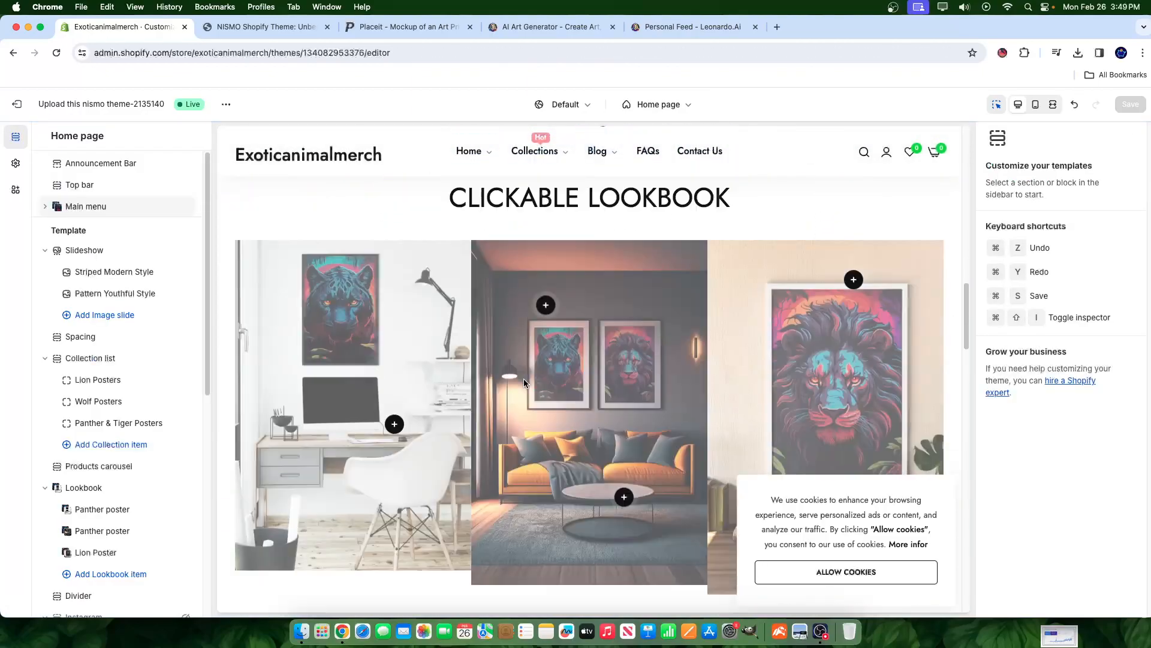
pyautogui.scroll(-20, 673, 209)
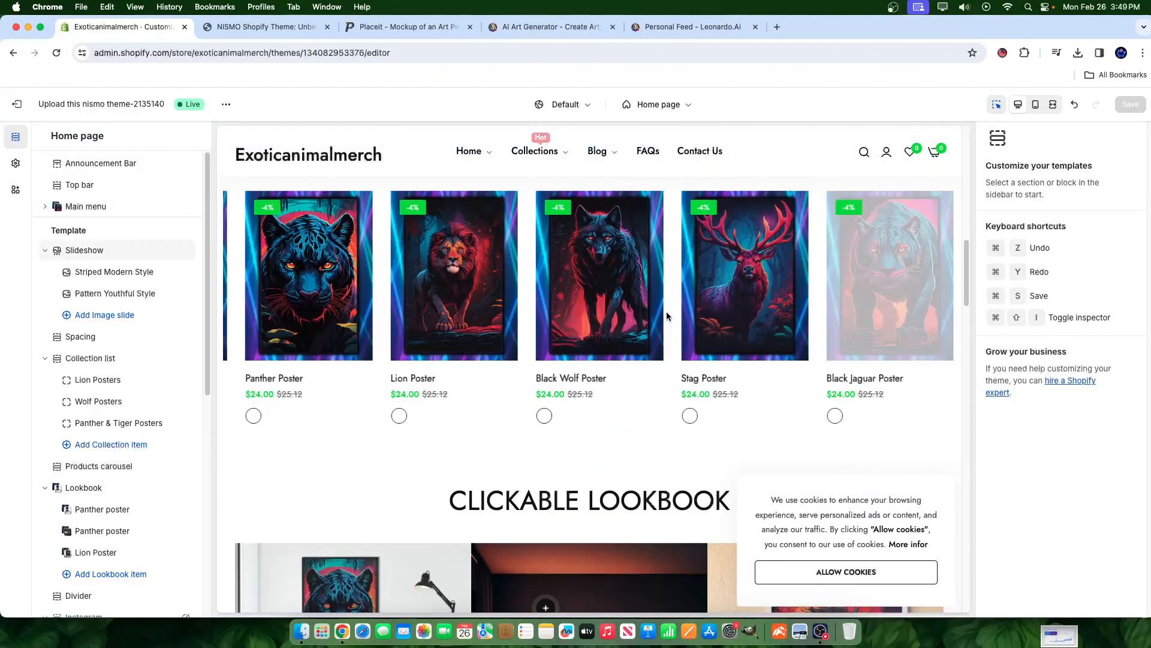
pyautogui.scroll(-3, 622, 339)
pyautogui.scroll(20, 719, 311)
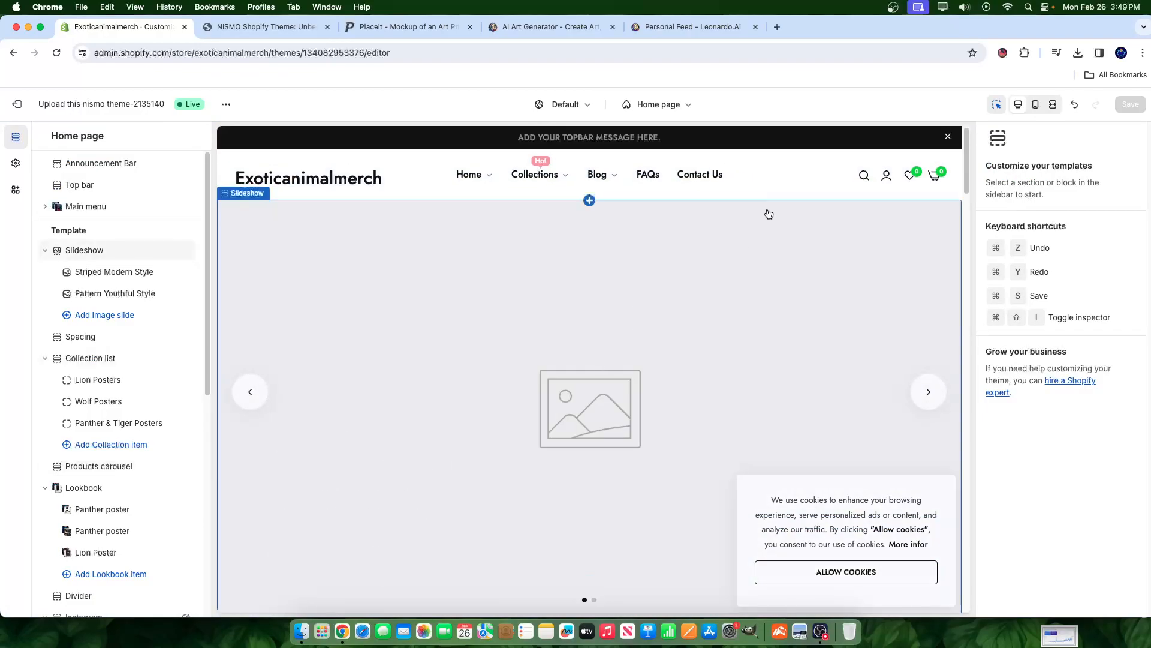
pyautogui.click(658, 105)
pyautogui.click(598, 189)
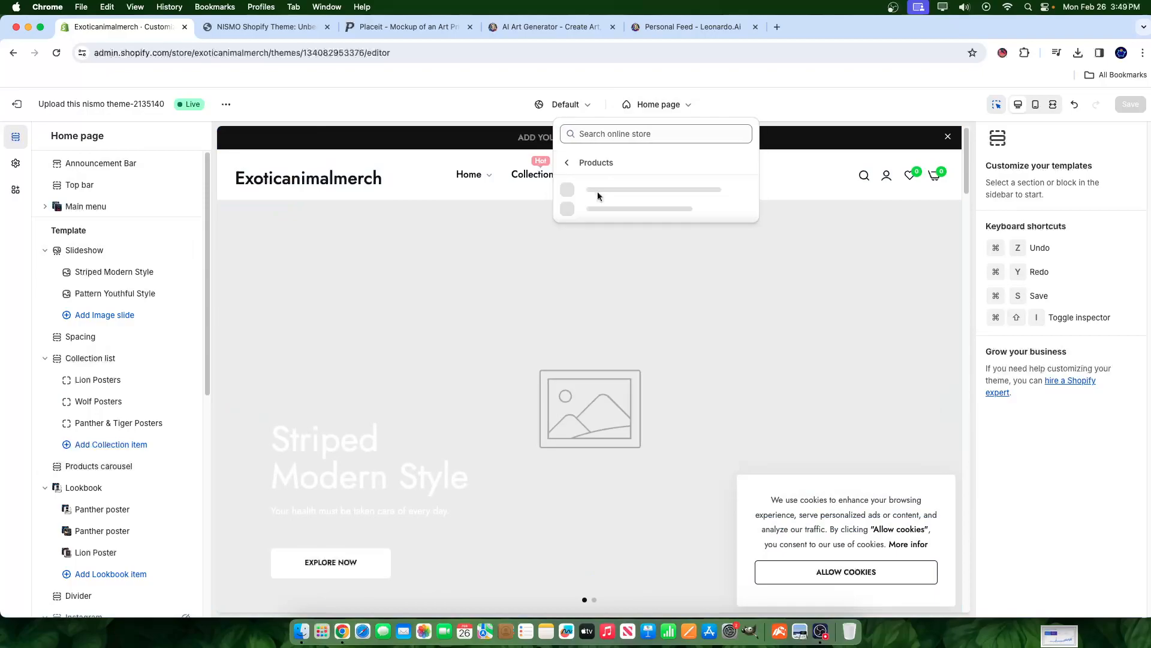
pyautogui.click(626, 192)
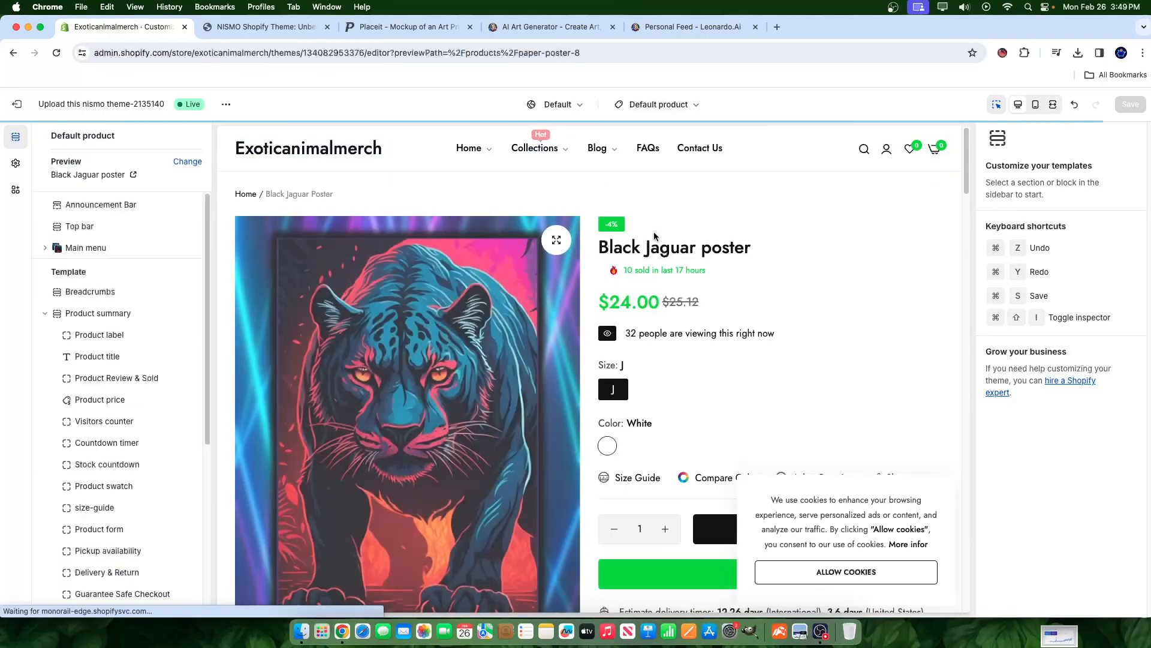
pyautogui.click(696, 106)
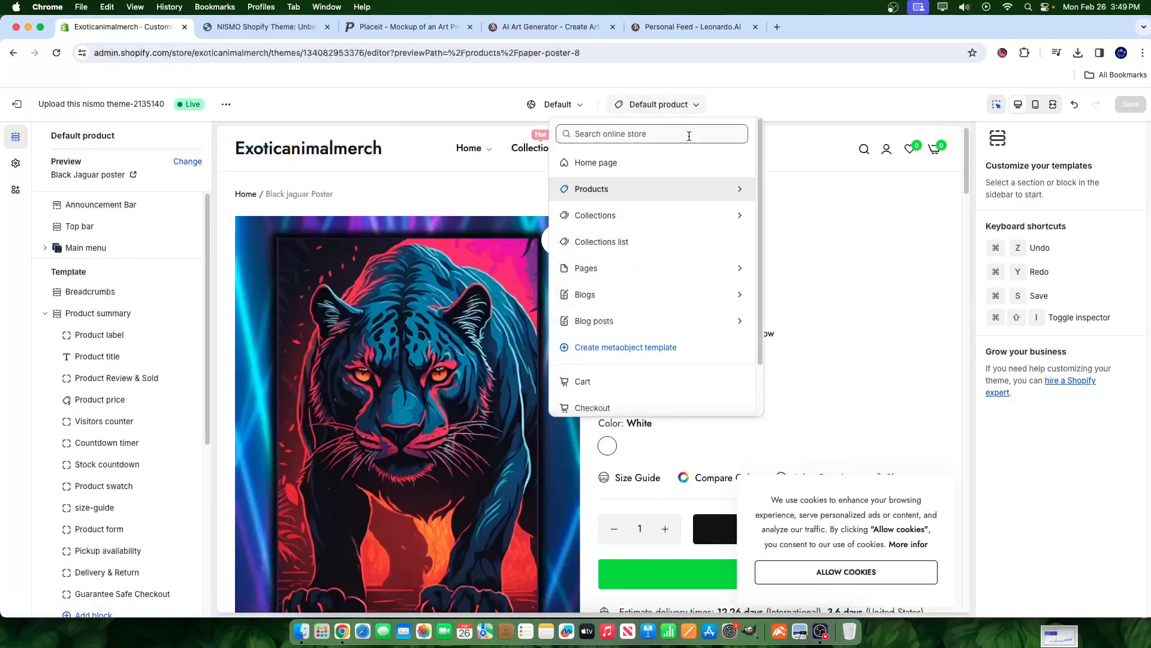
pyautogui.click(597, 211)
pyautogui.click(599, 190)
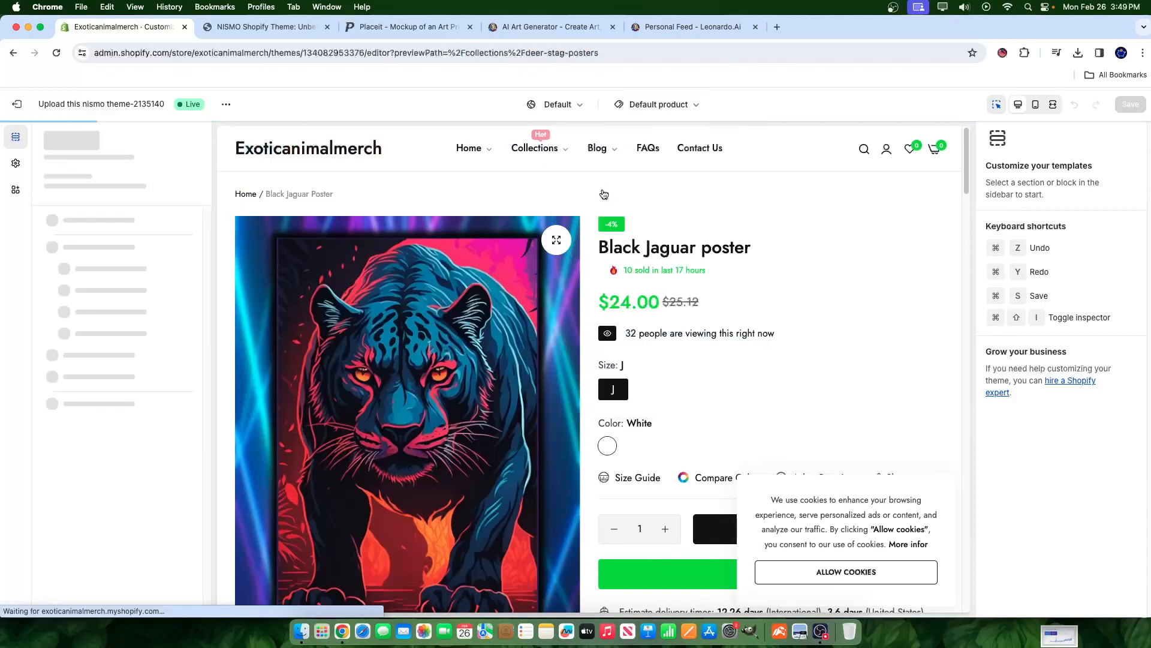
pyautogui.scroll(-10, 688, 291)
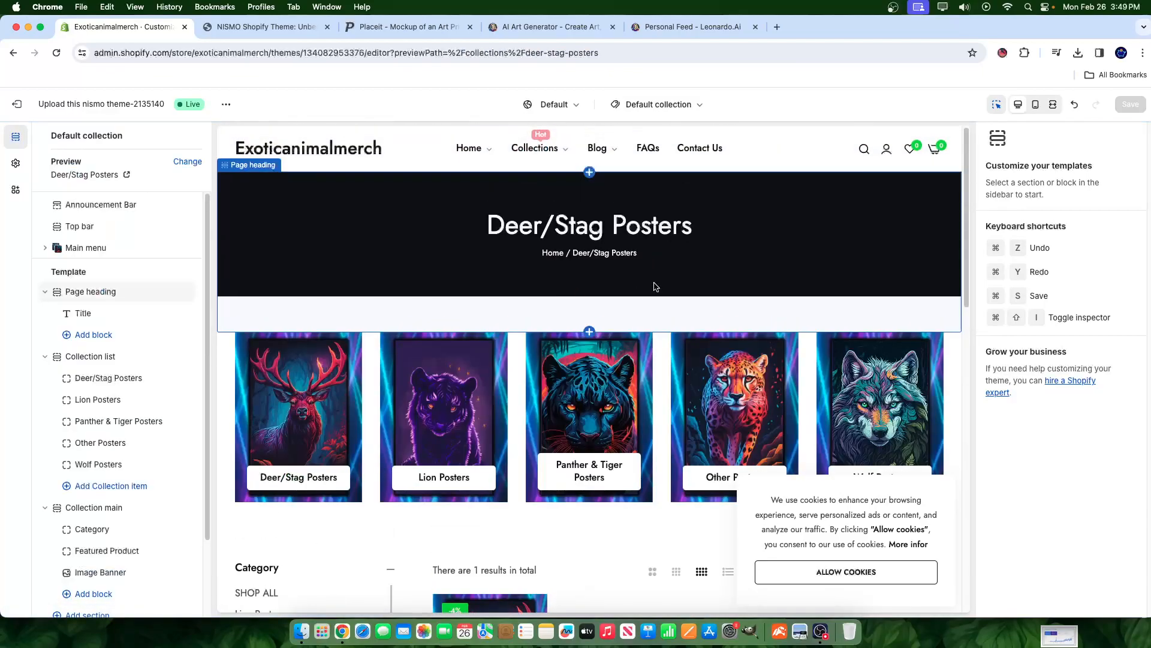
pyautogui.scroll(-10, 324, 441)
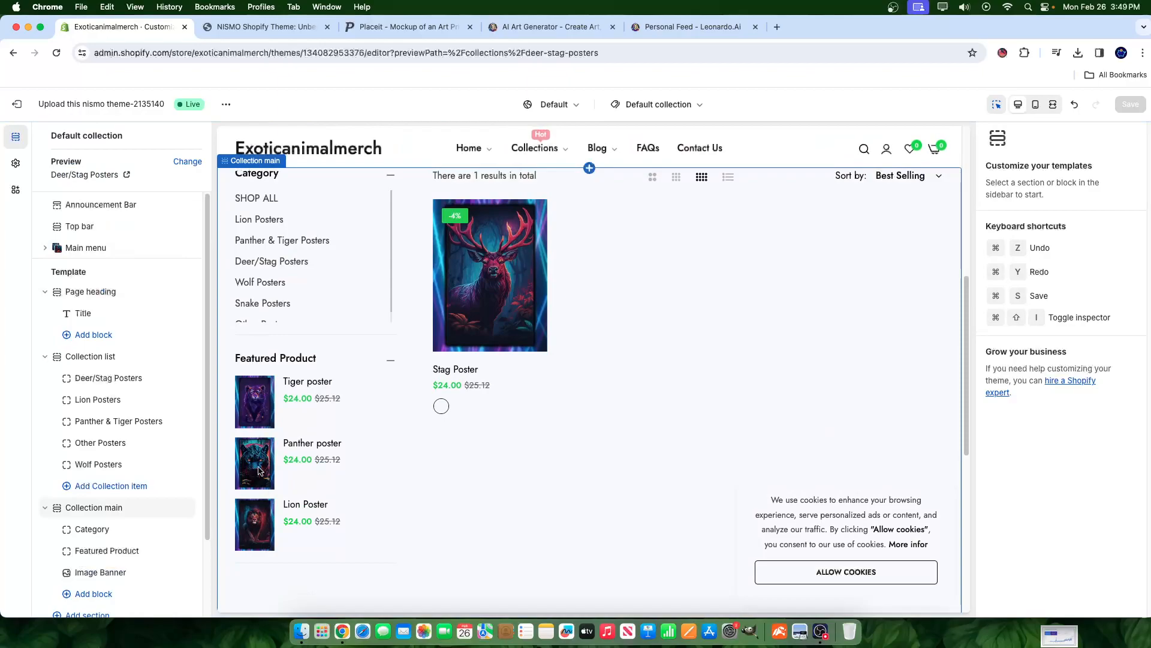
pyautogui.scroll(10, 359, 400)
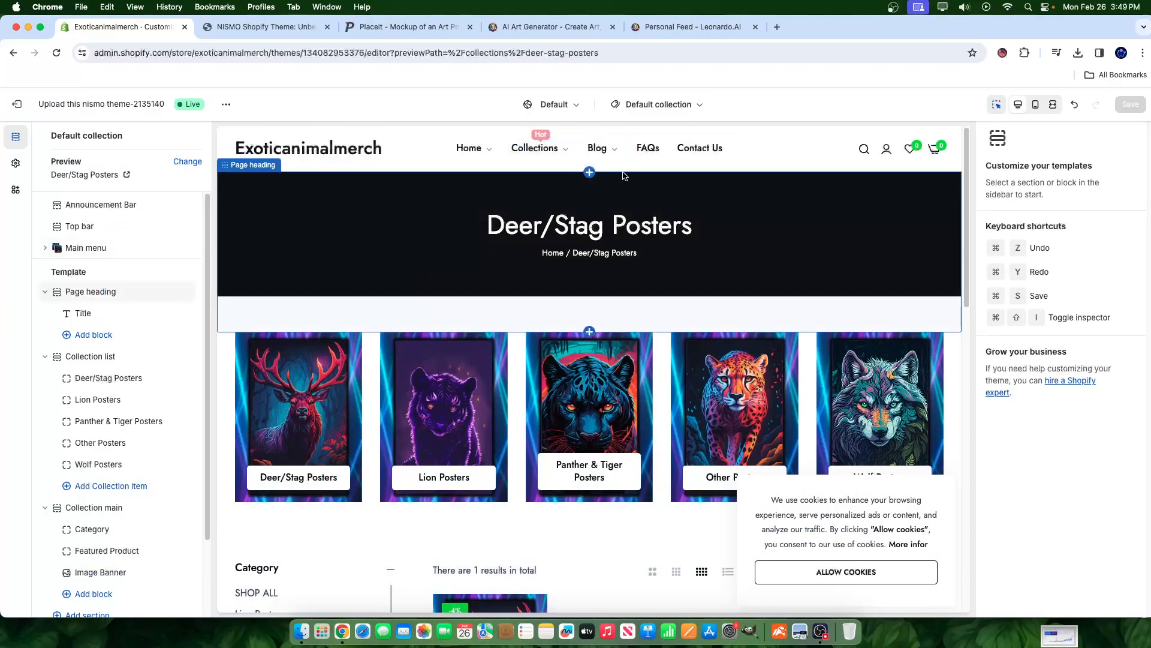
pyautogui.click(690, 107)
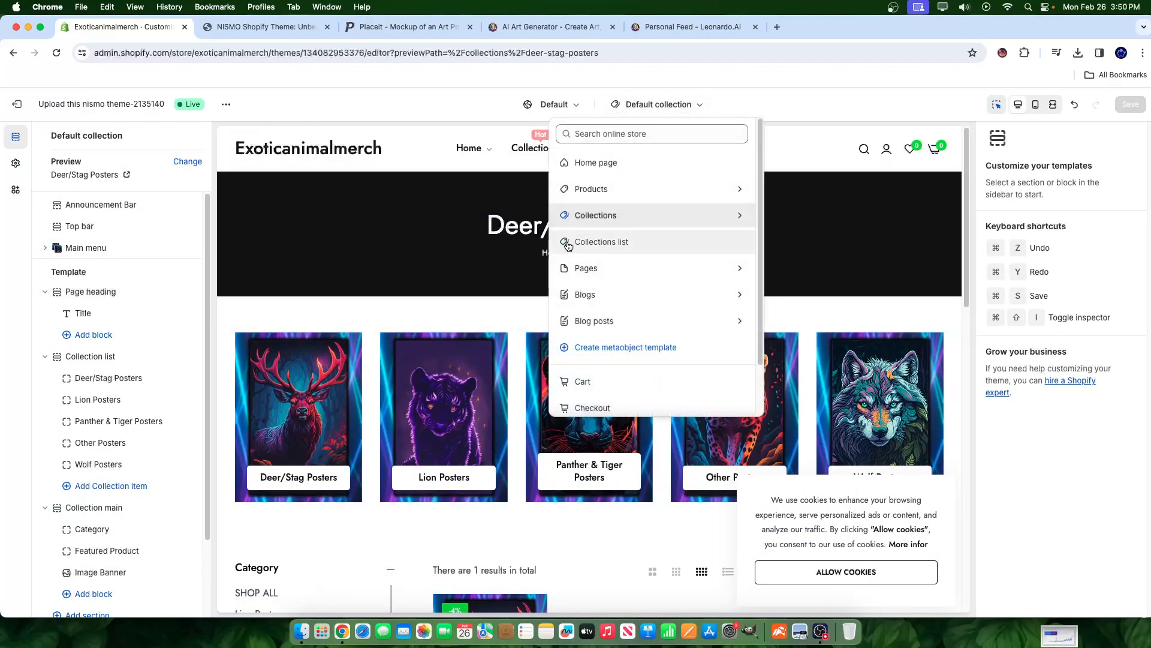
# - Switch to the Collections list template, then back to the Default collection template
pyautogui.click(574, 243)
pyautogui.scroll(-5, 738, 431)
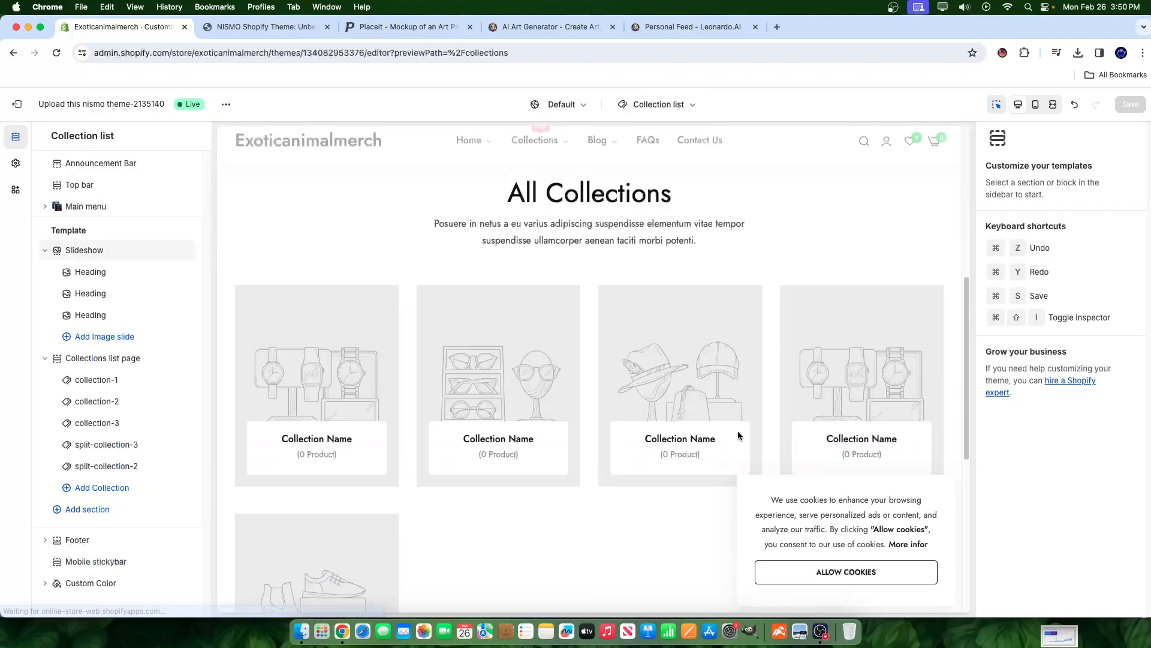
pyautogui.scroll(-4, 660, 426)
pyautogui.scroll(6, 570, 408)
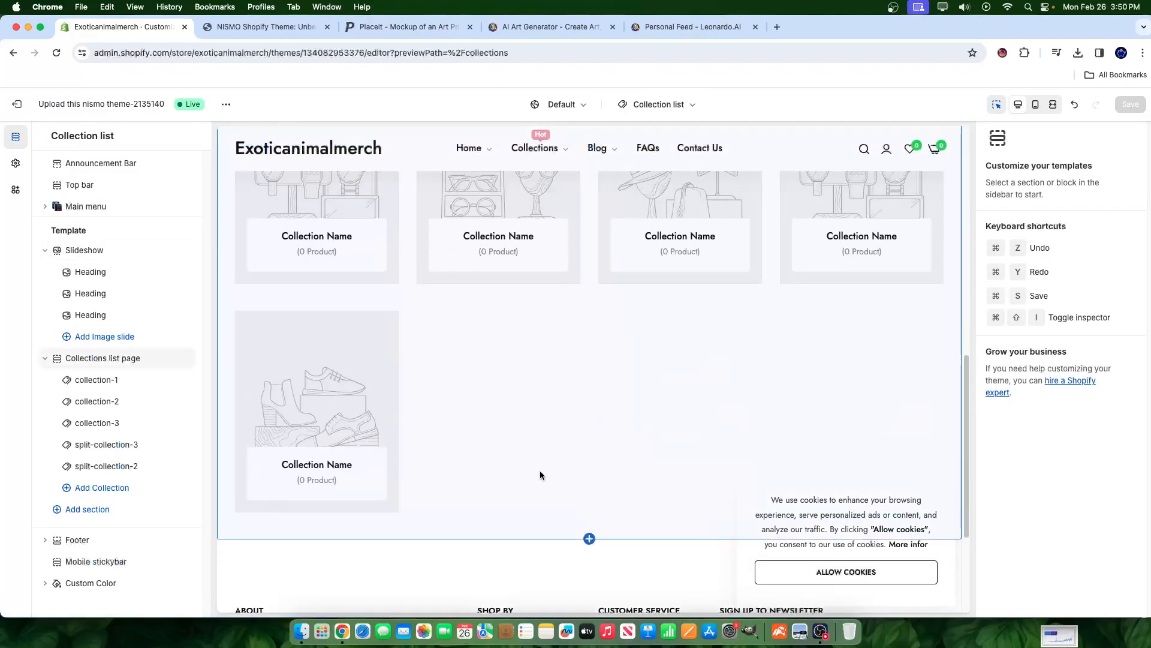
pyautogui.scroll(4, 528, 444)
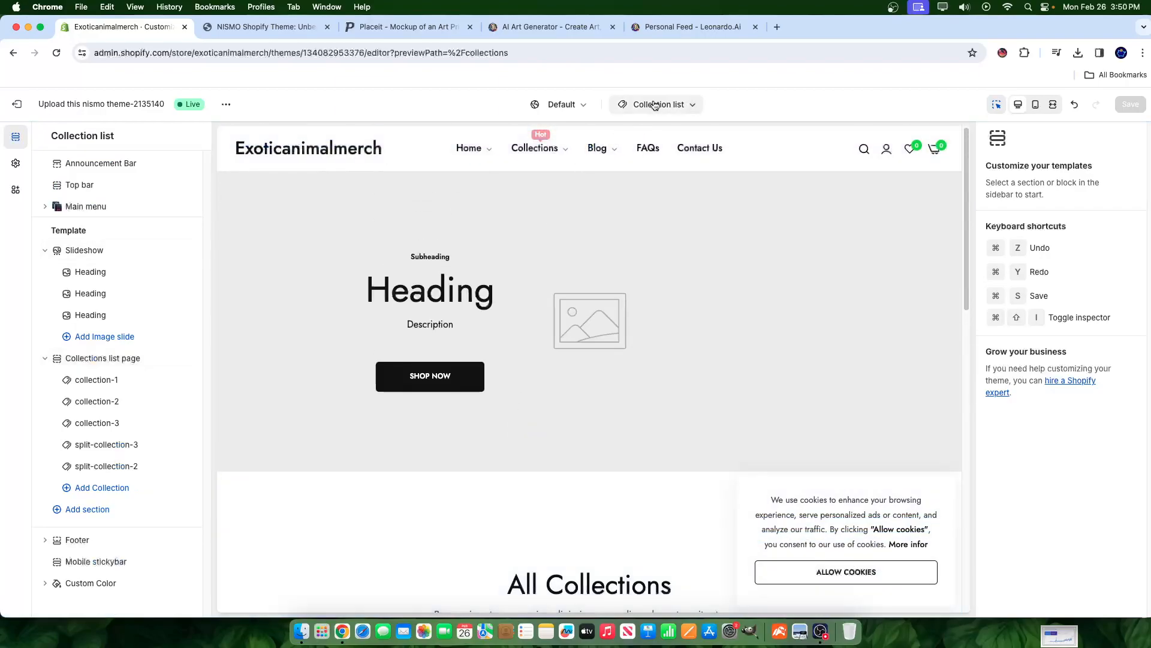
pyautogui.click(657, 105)
pyautogui.click(584, 211)
pyautogui.click(630, 186)
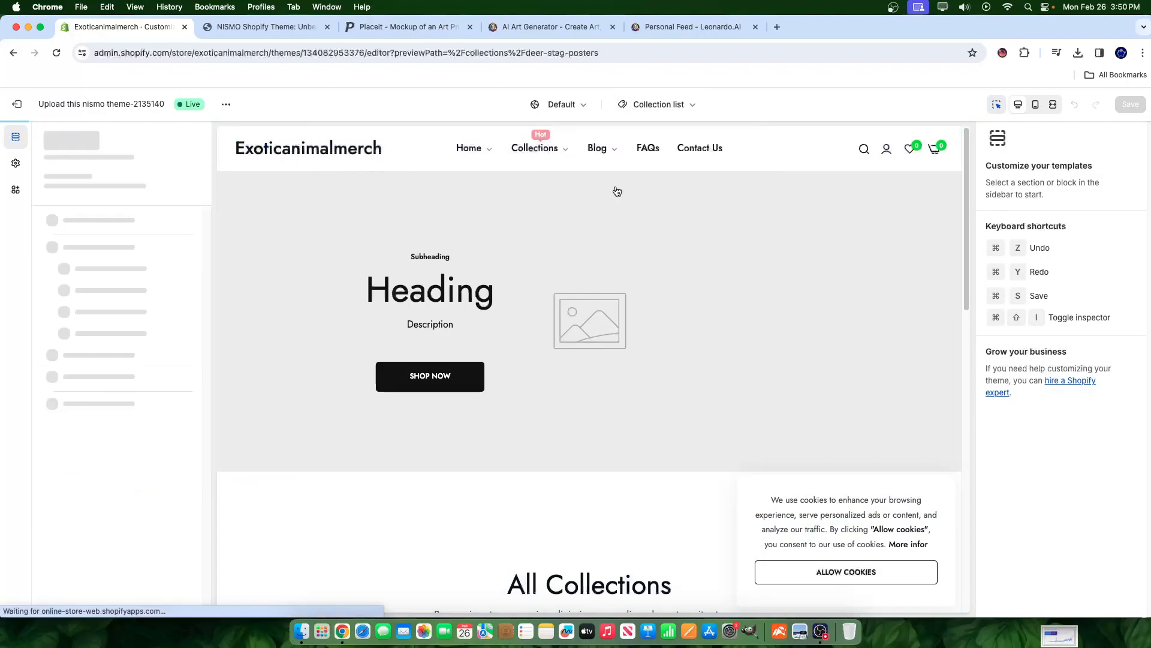
# - Return to the Collections list template and delete its Slideshow section
pyautogui.scroll(-2, 660, 299)
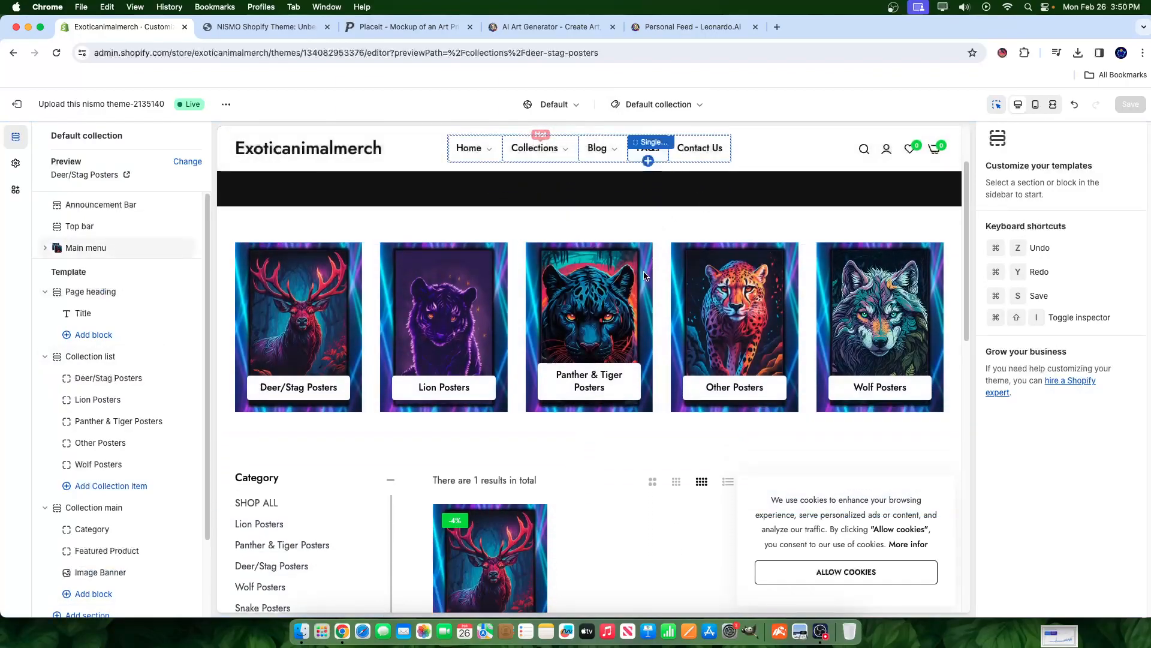
pyautogui.click(698, 103)
pyautogui.click(624, 241)
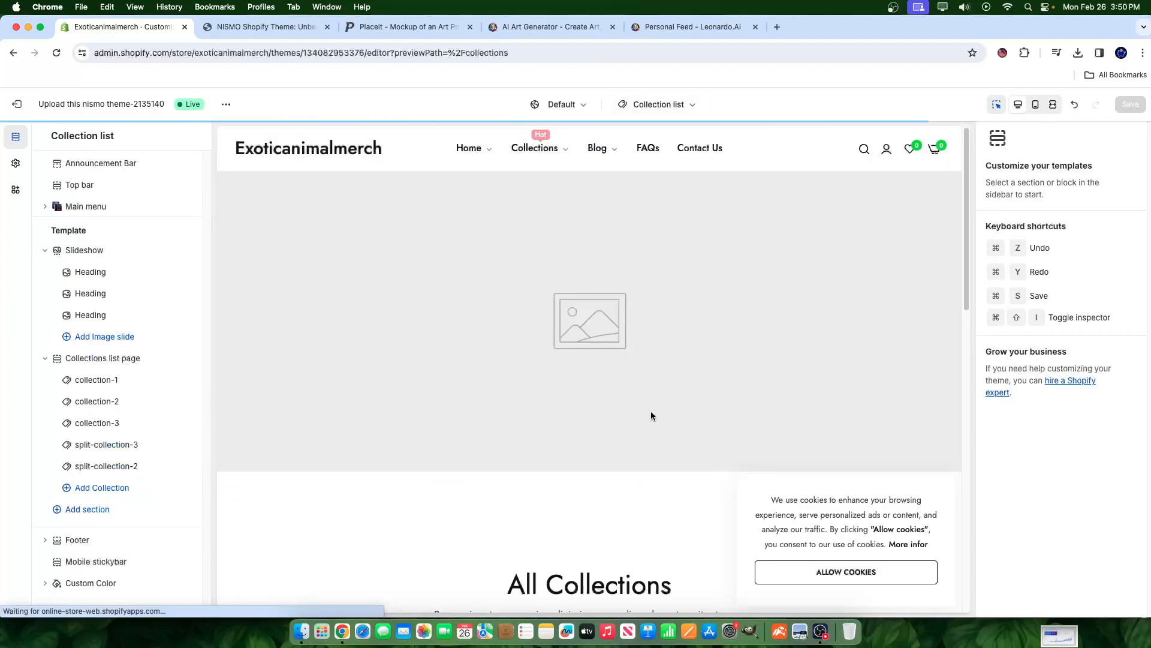
pyautogui.scroll(-5, 690, 399)
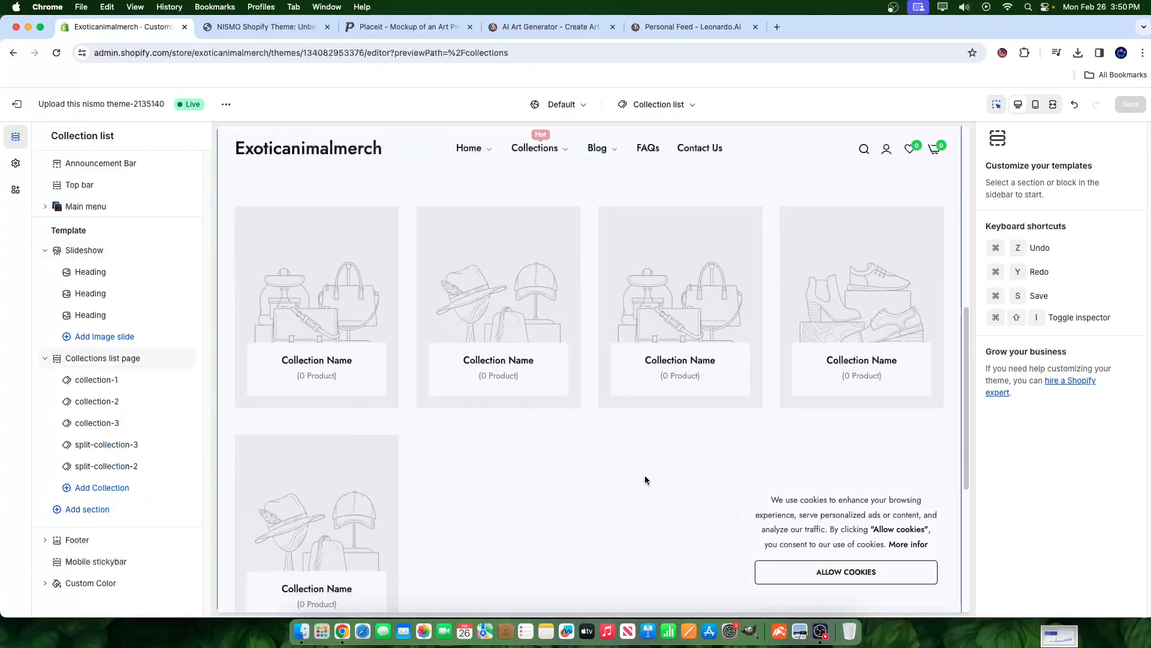
pyautogui.click(128, 389)
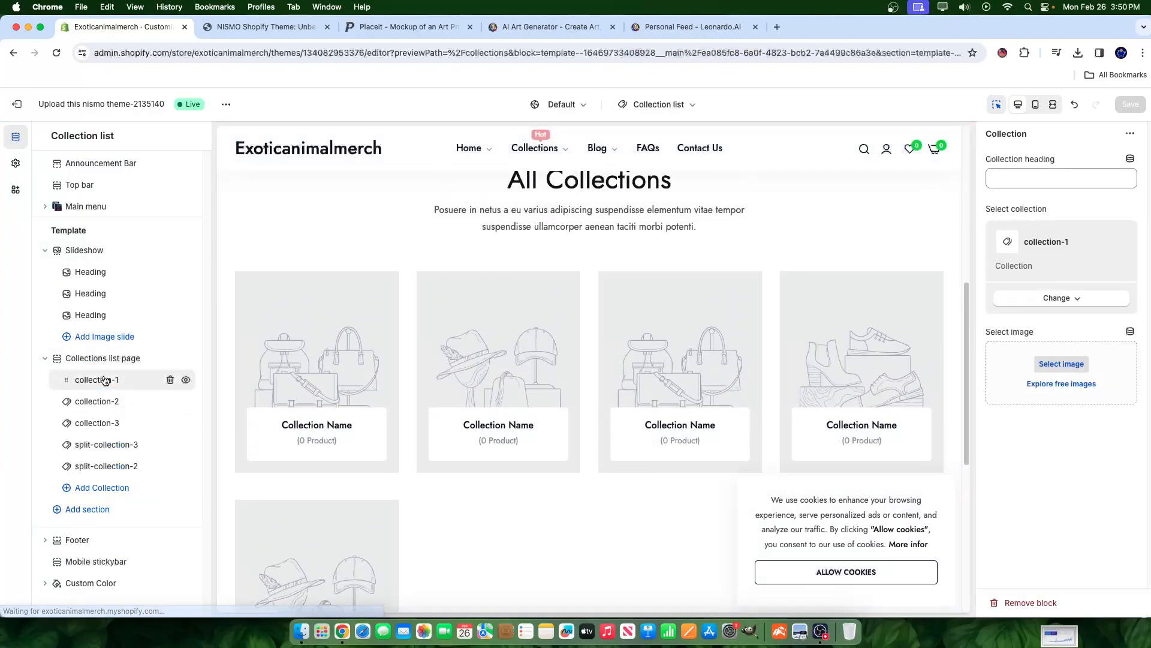
pyautogui.scroll(5, 519, 351)
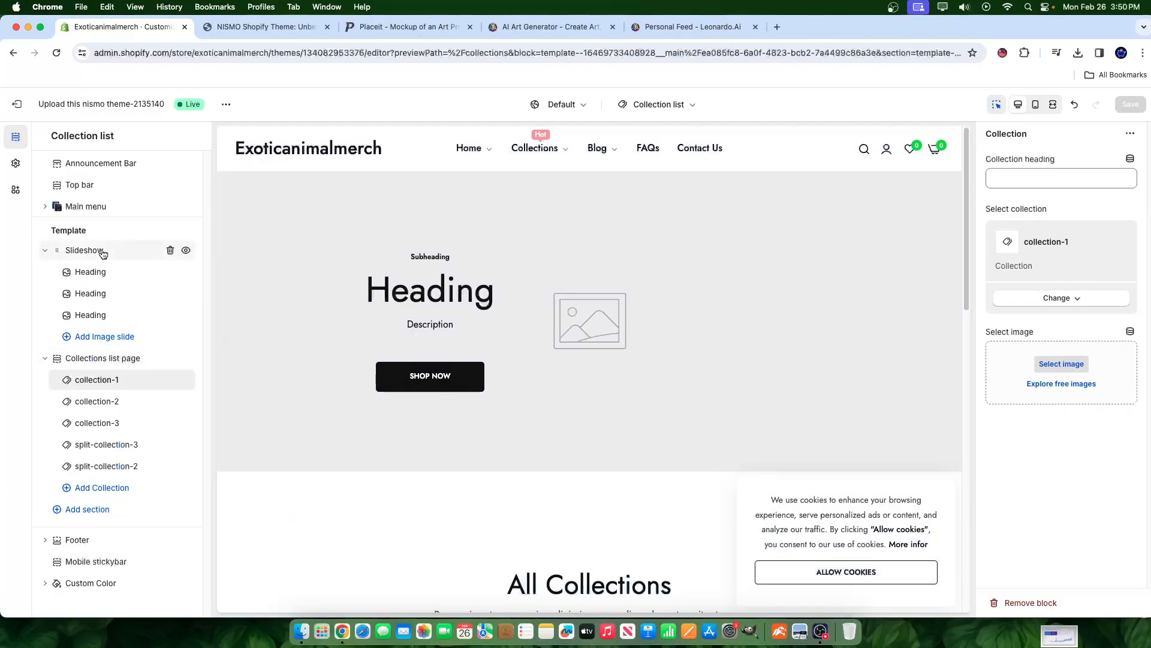
pyautogui.click(104, 254)
pyautogui.click(170, 251)
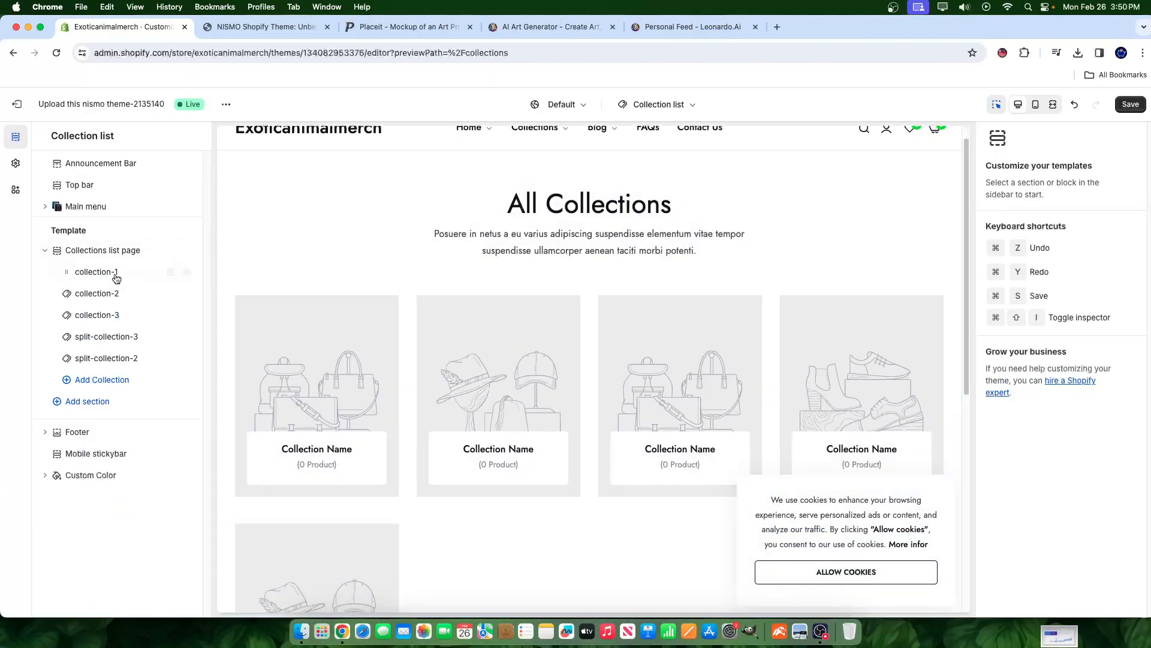
pyautogui.click(95, 272)
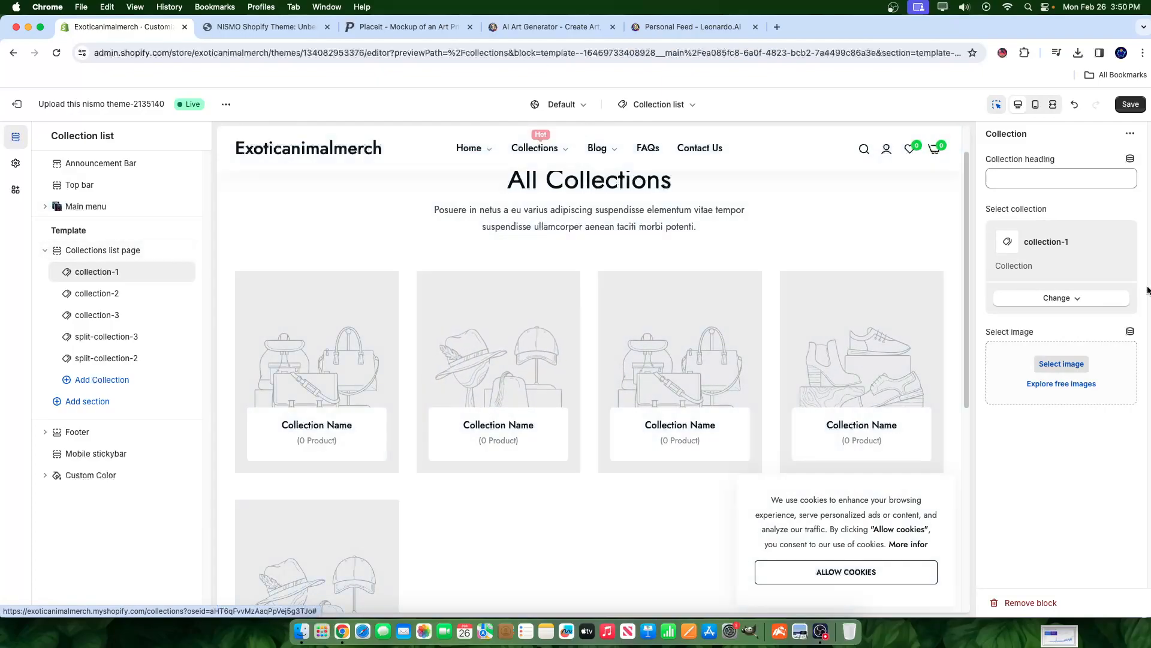
# - Set collection-1 to Lion Posters and add a Panther & Tiger Posters collection block
pyautogui.click(1059, 296)
pyautogui.click(1049, 327)
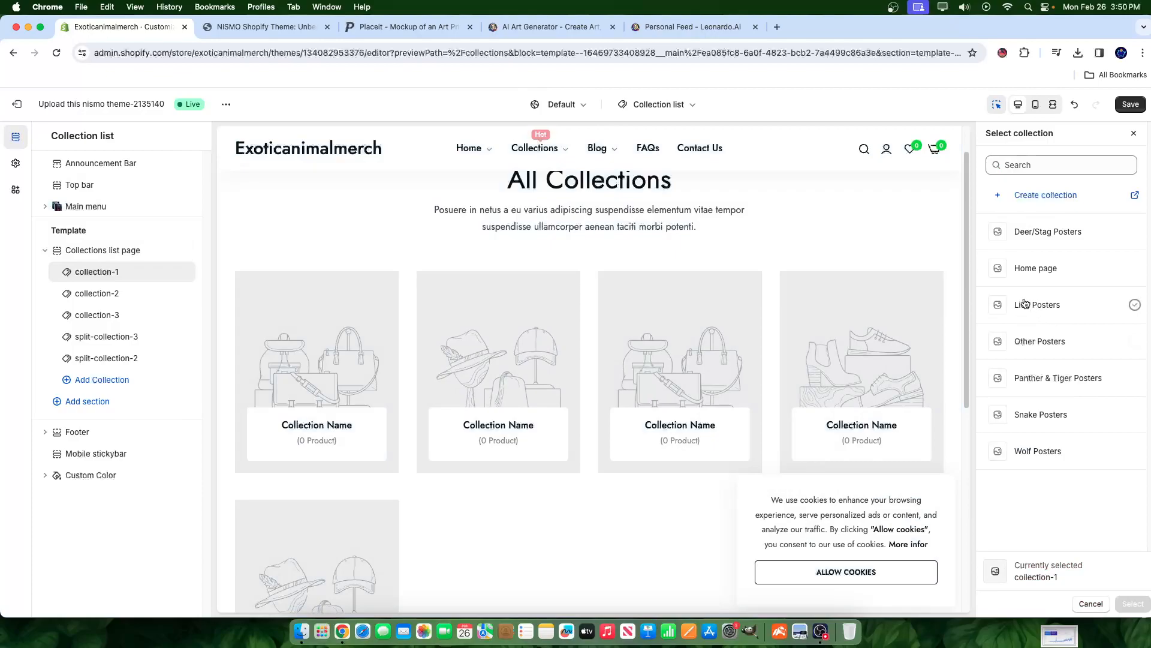
pyautogui.click(1050, 274)
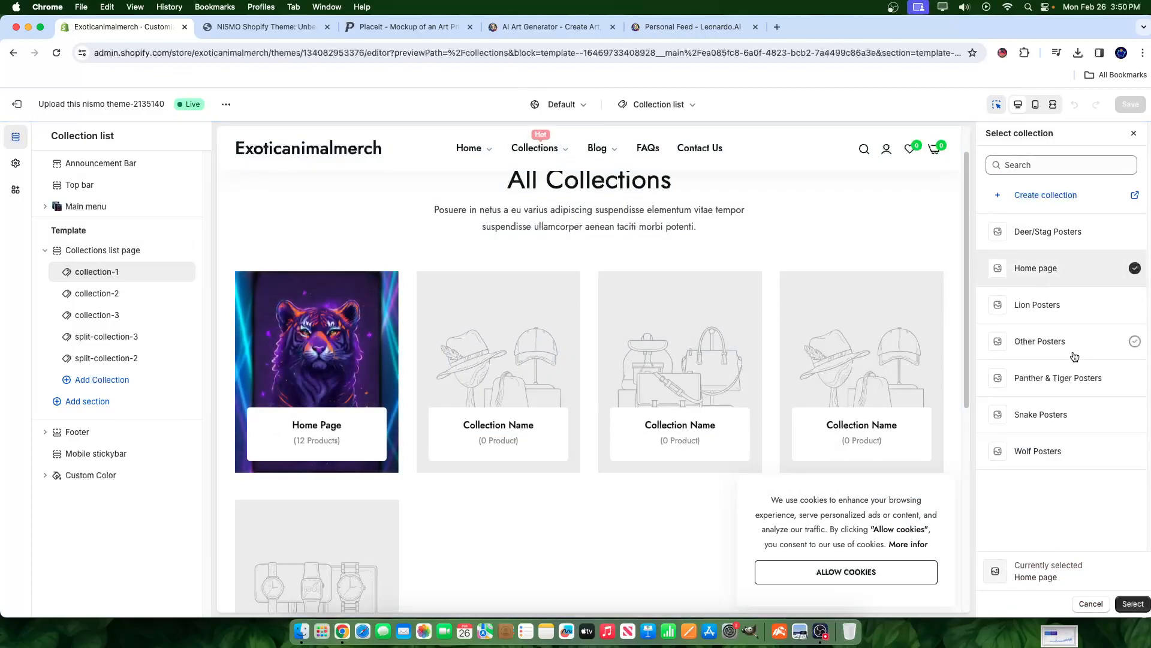
pyautogui.click(1031, 307)
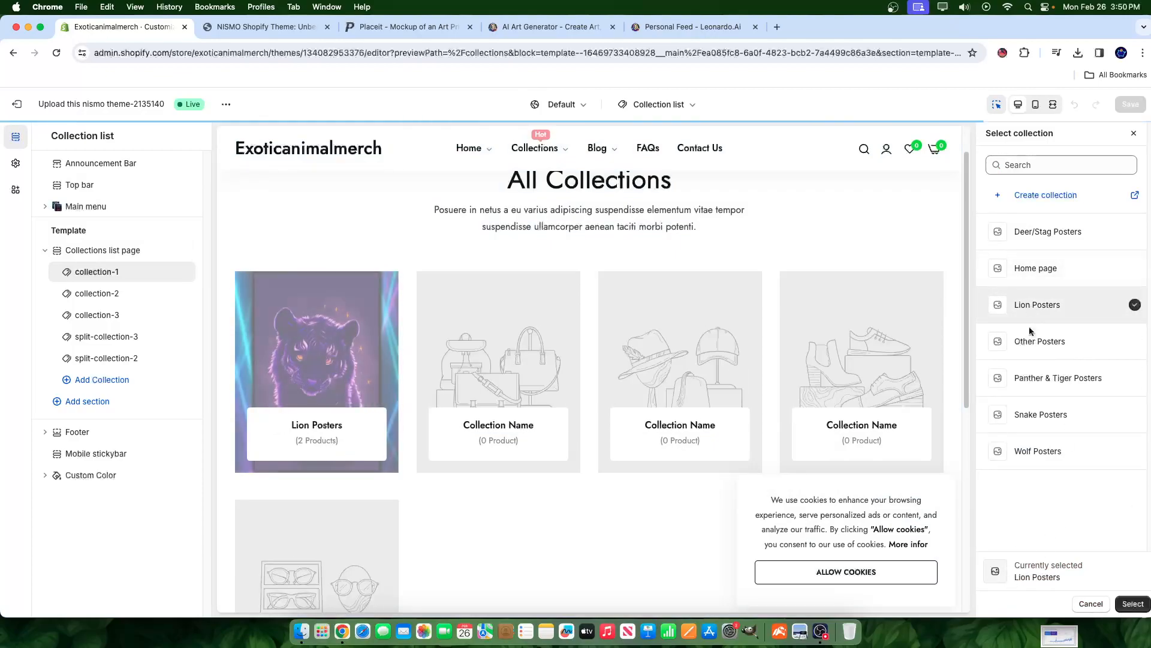
pyautogui.click(1128, 604)
pyautogui.click(128, 303)
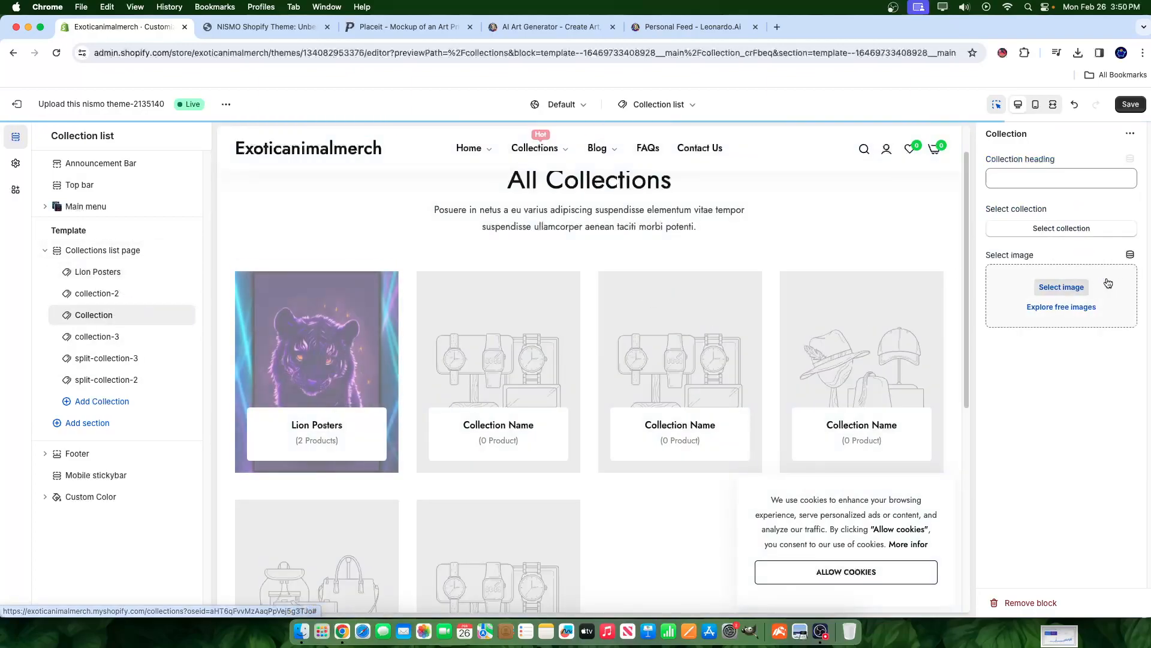
pyautogui.click(1059, 235)
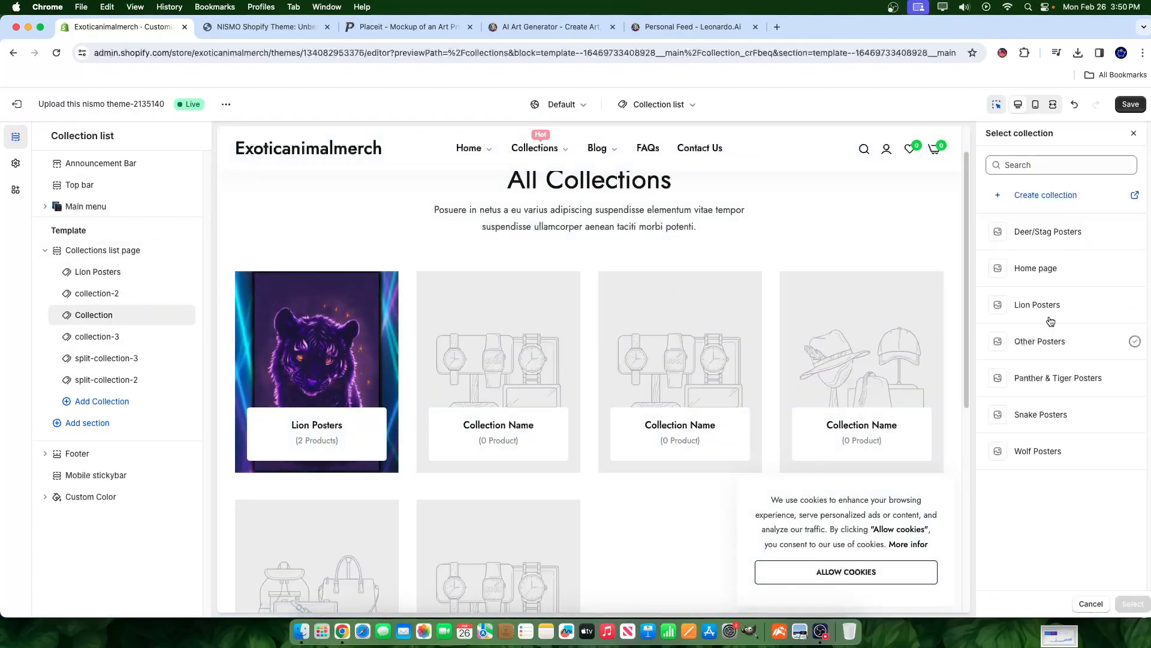
pyautogui.click(1047, 377)
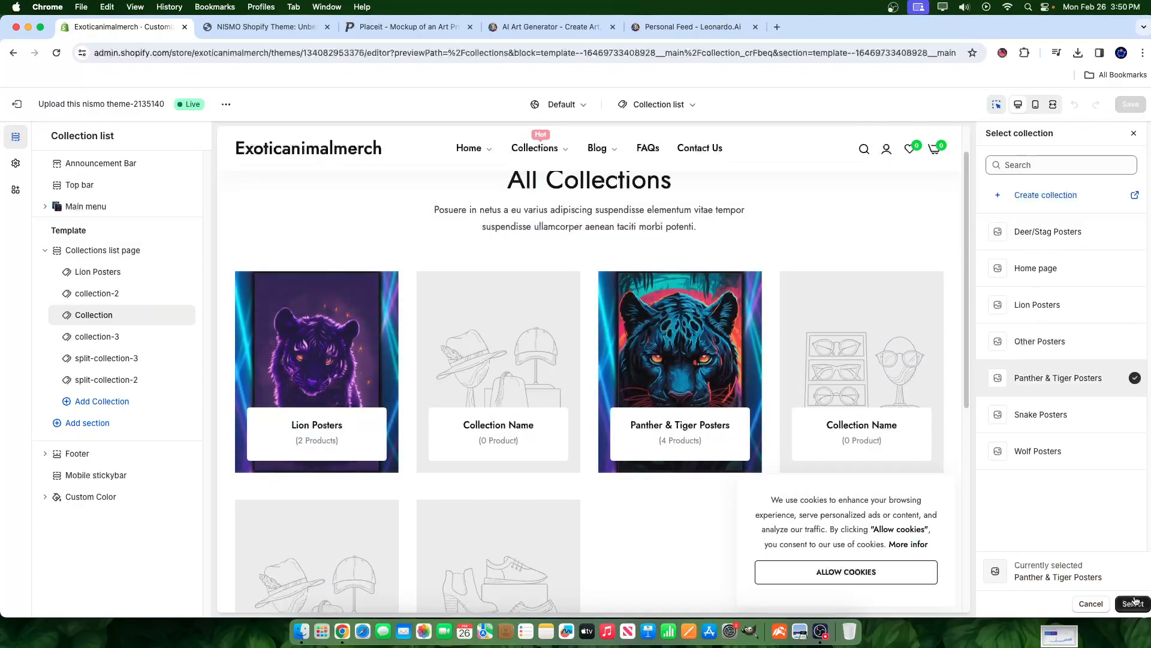
pyautogui.click(1133, 603)
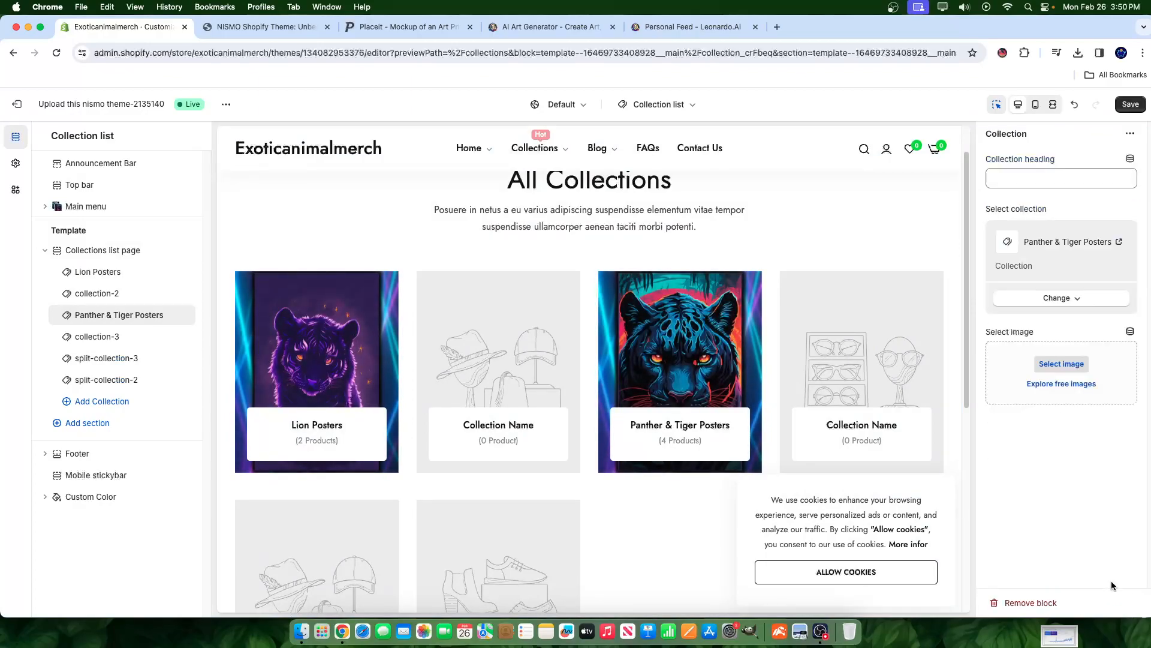
# - Change collection-3 to Wolf Posters and add a Deer/Stag Posters collection block
pyautogui.click(87, 337)
pyautogui.click(1089, 300)
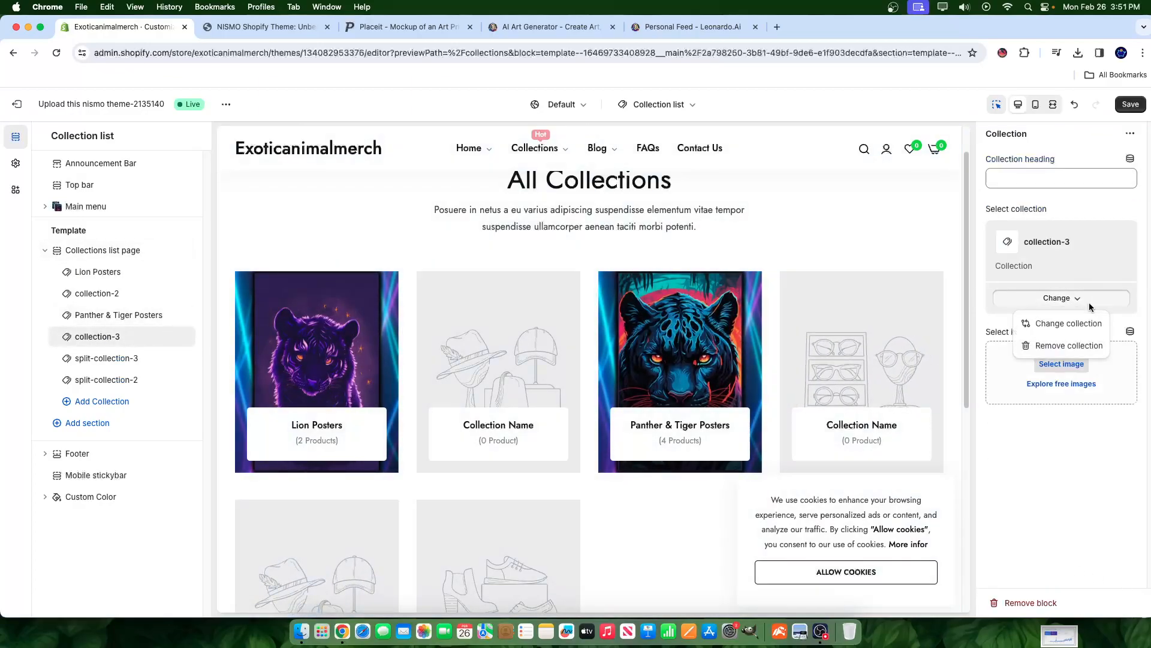
pyautogui.click(1057, 325)
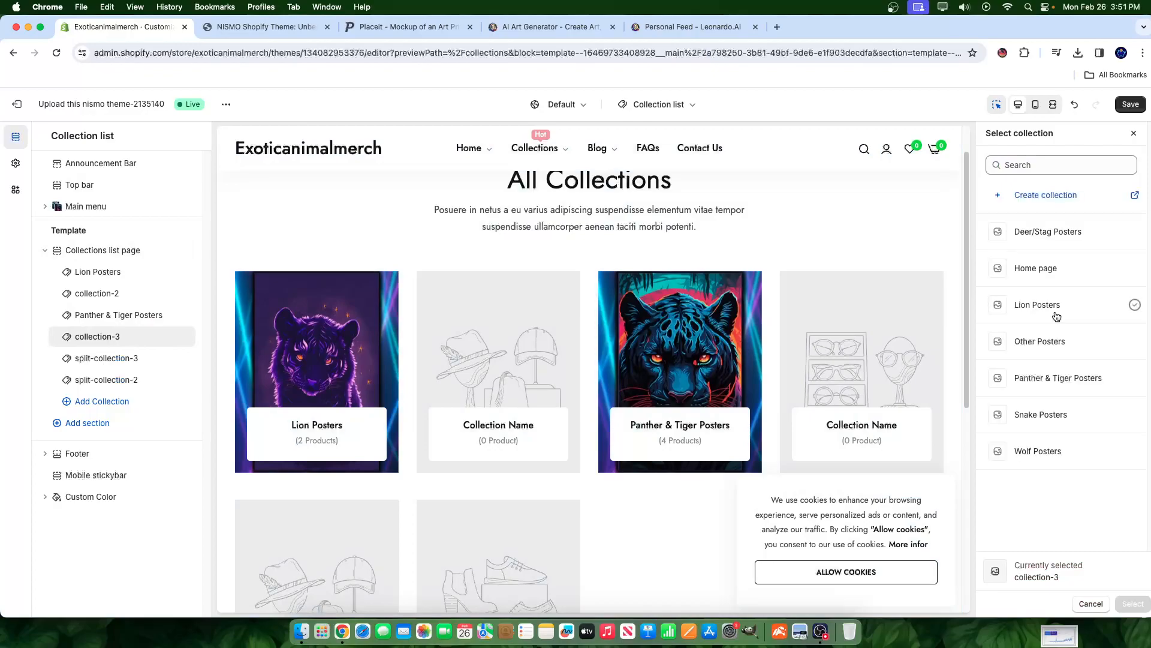
pyautogui.click(1047, 452)
pyautogui.click(1133, 603)
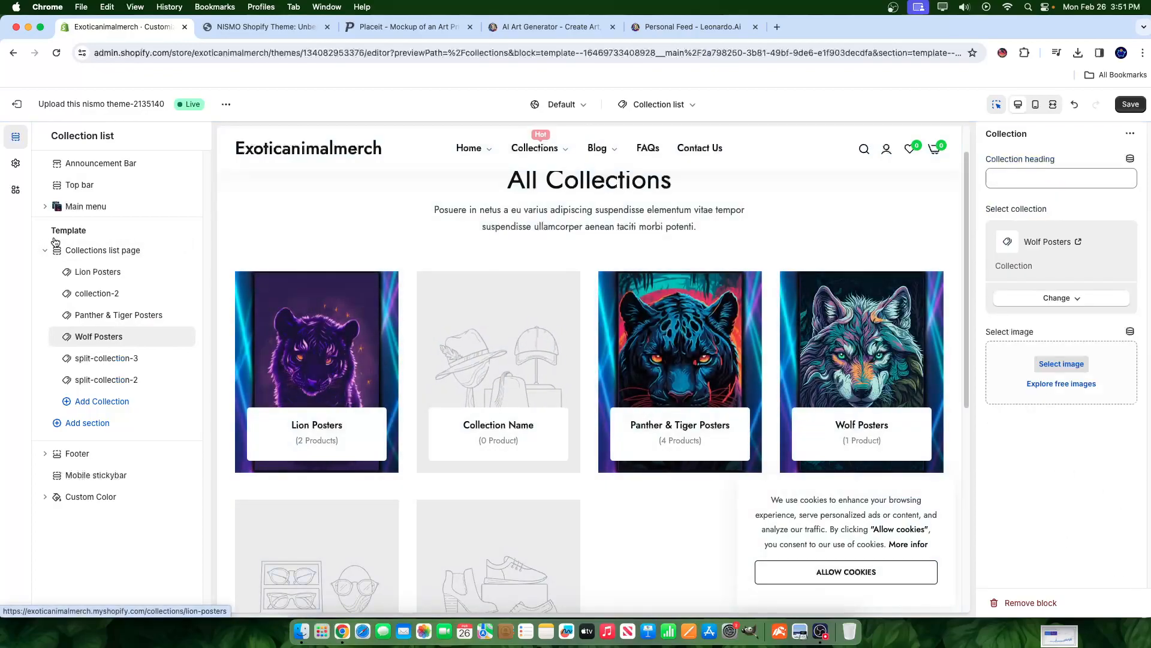
pyautogui.click(123, 369)
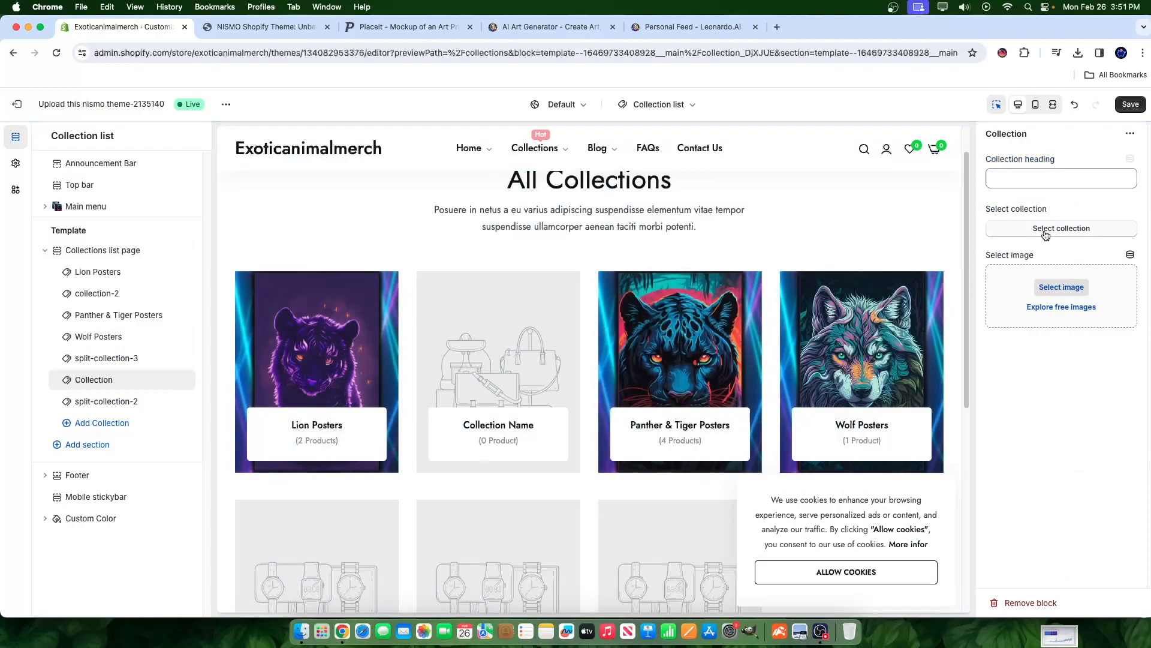
pyautogui.click(1029, 225)
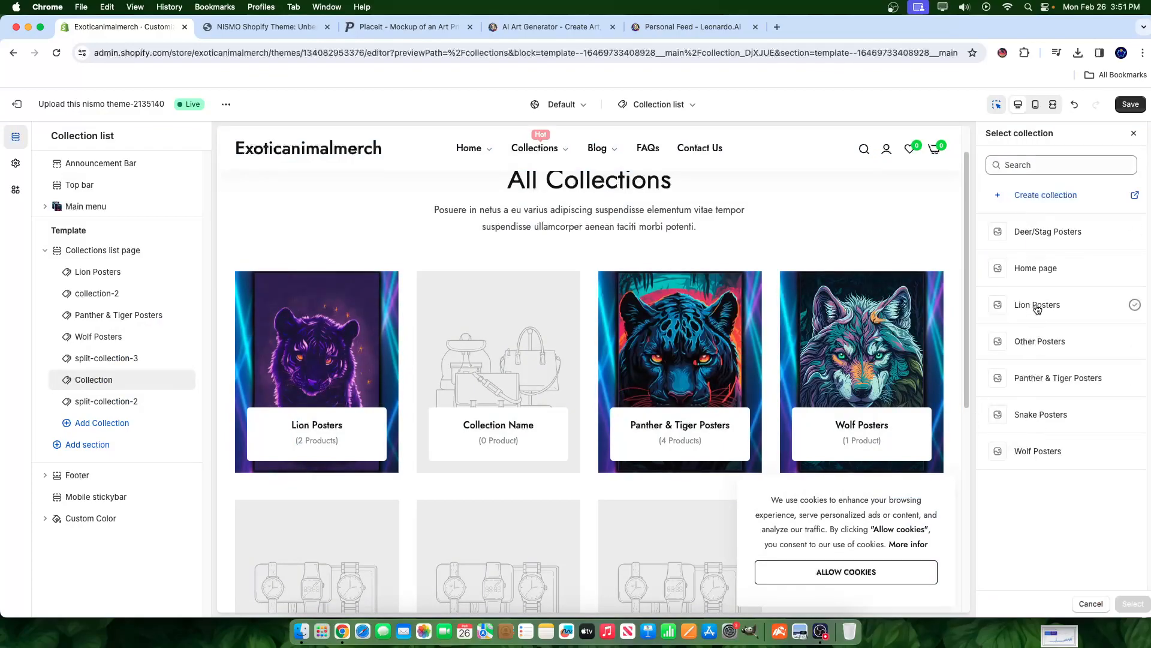
pyautogui.click(1034, 239)
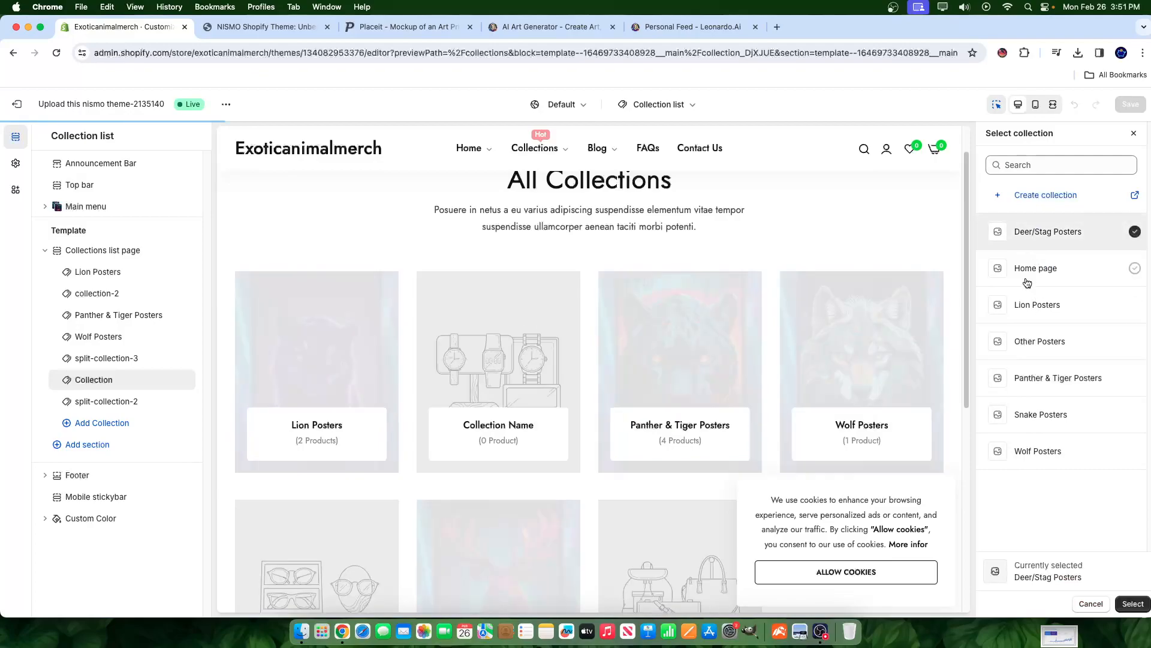
pyautogui.click(1132, 603)
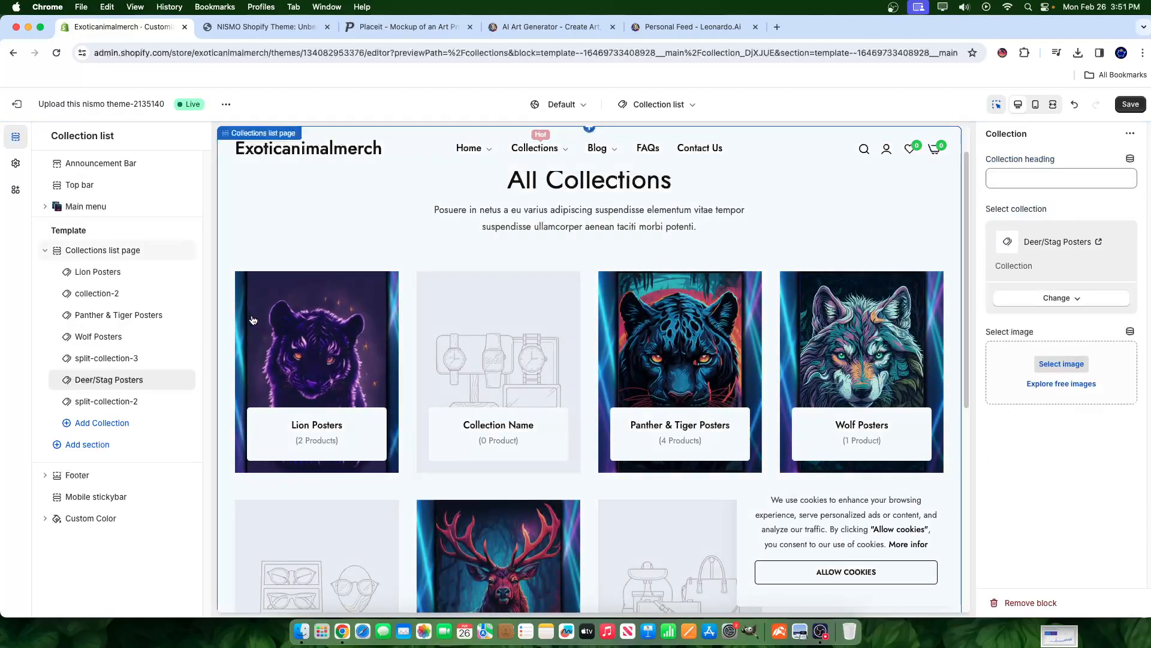
pyautogui.click(153, 402)
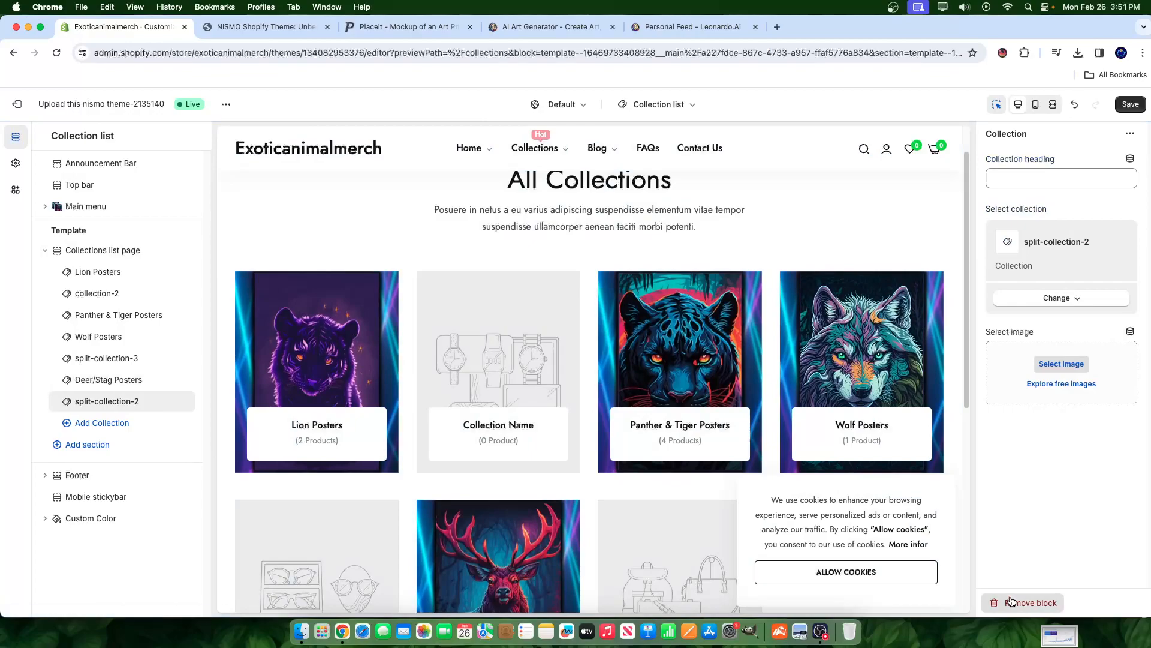
# - Delete split-collection-2 and collection-2, and move Deer/Stag Posters to second place
pyautogui.click(1030, 603)
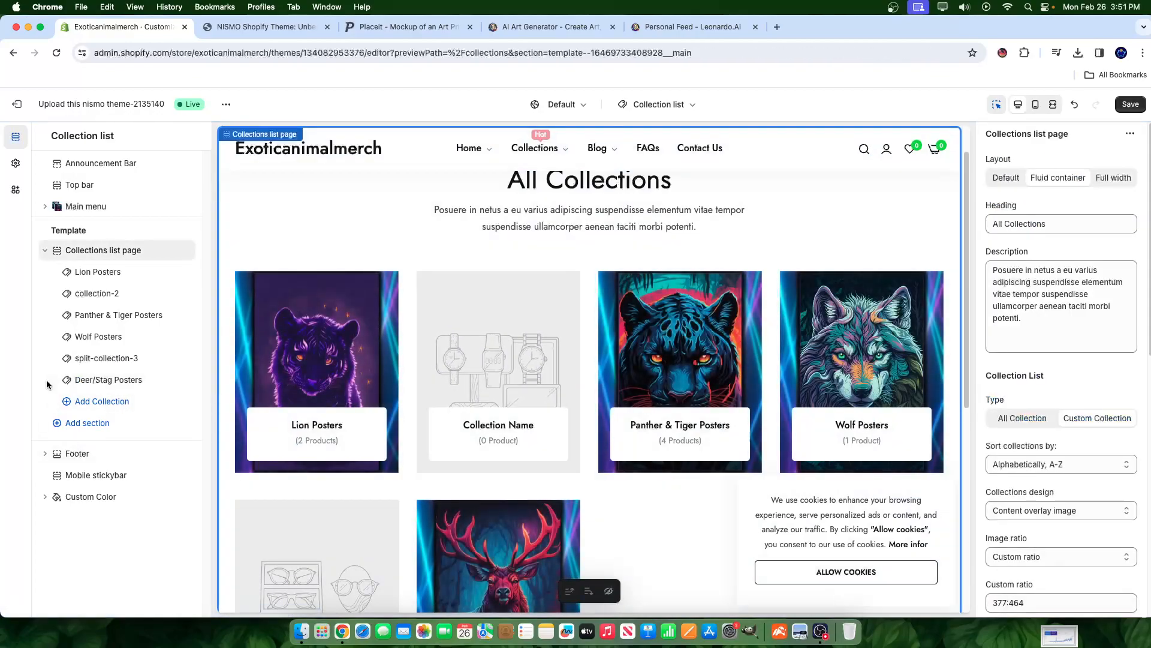
pyautogui.moveTo(67, 382); pyautogui.dragTo(69, 294)
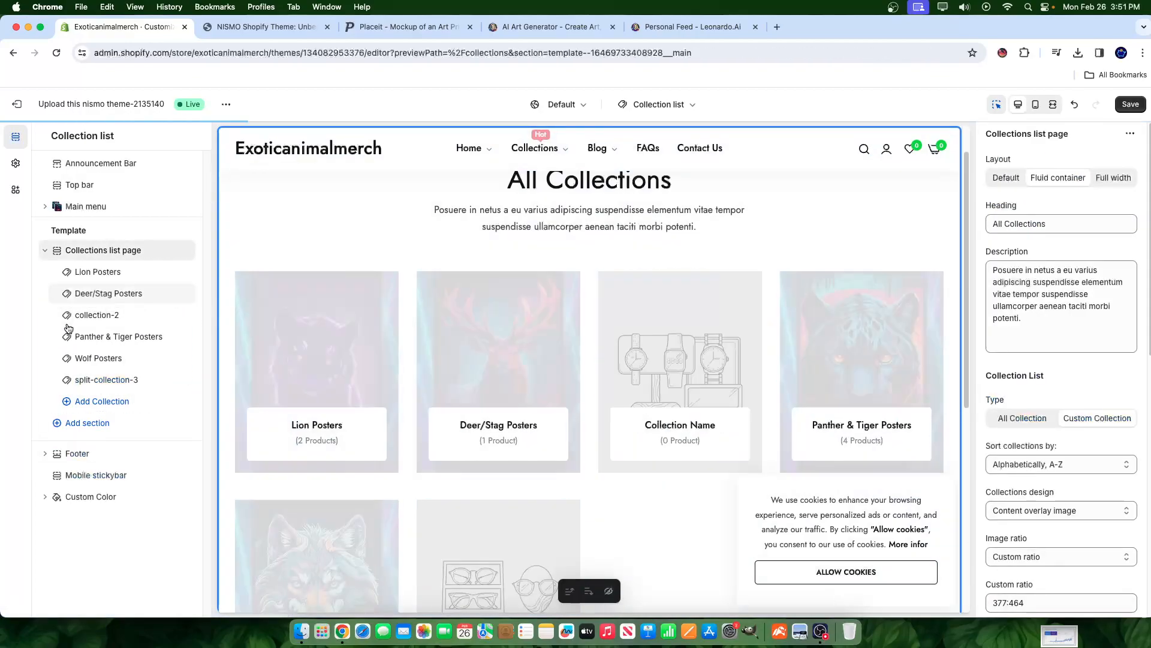
pyautogui.click(171, 315)
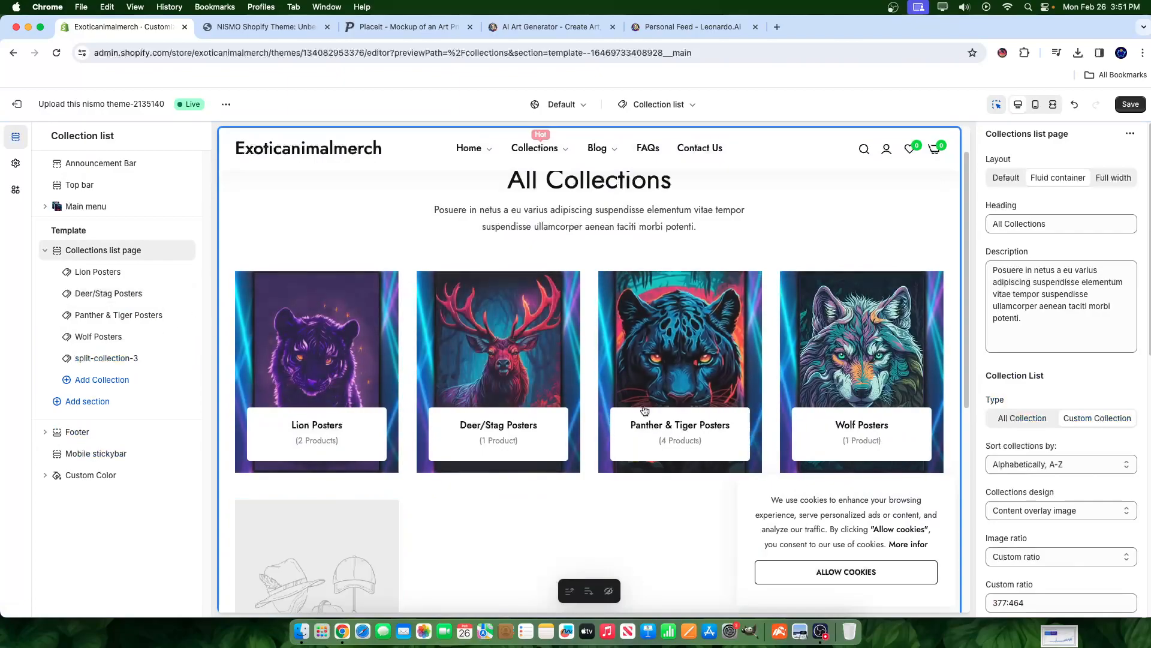
pyautogui.scroll(-2, 365, 478)
pyautogui.scroll(-1, 366, 478)
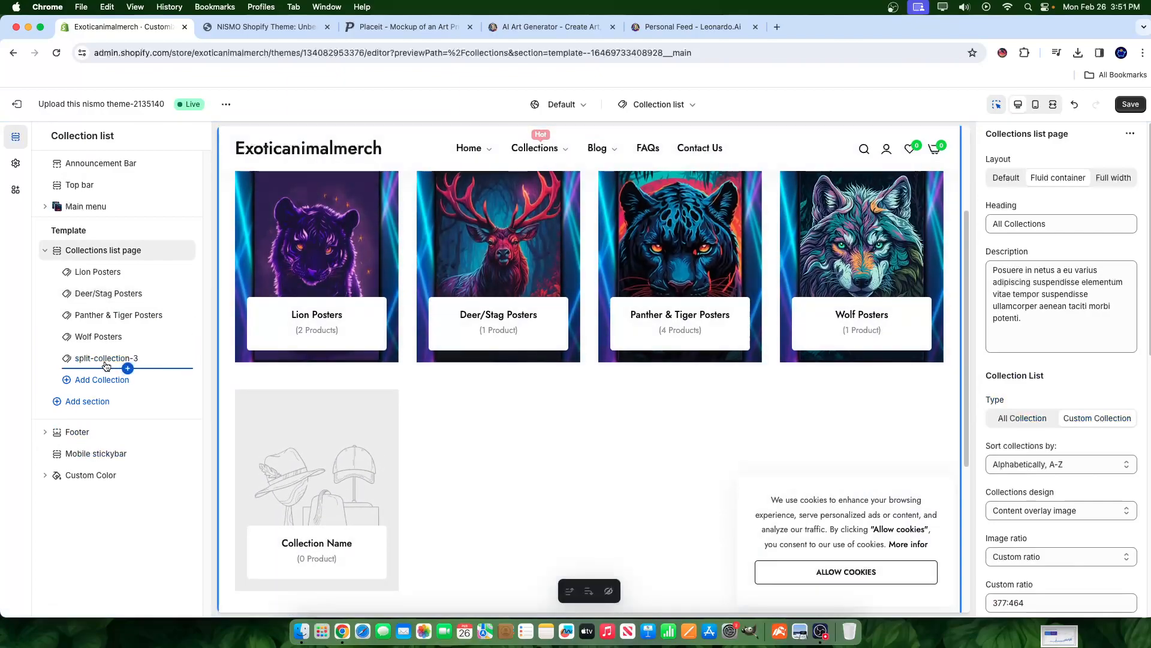
# - Remove the leftover split-collection-3 block and save the collections list page
pyautogui.click(127, 368)
pyautogui.click(1021, 598)
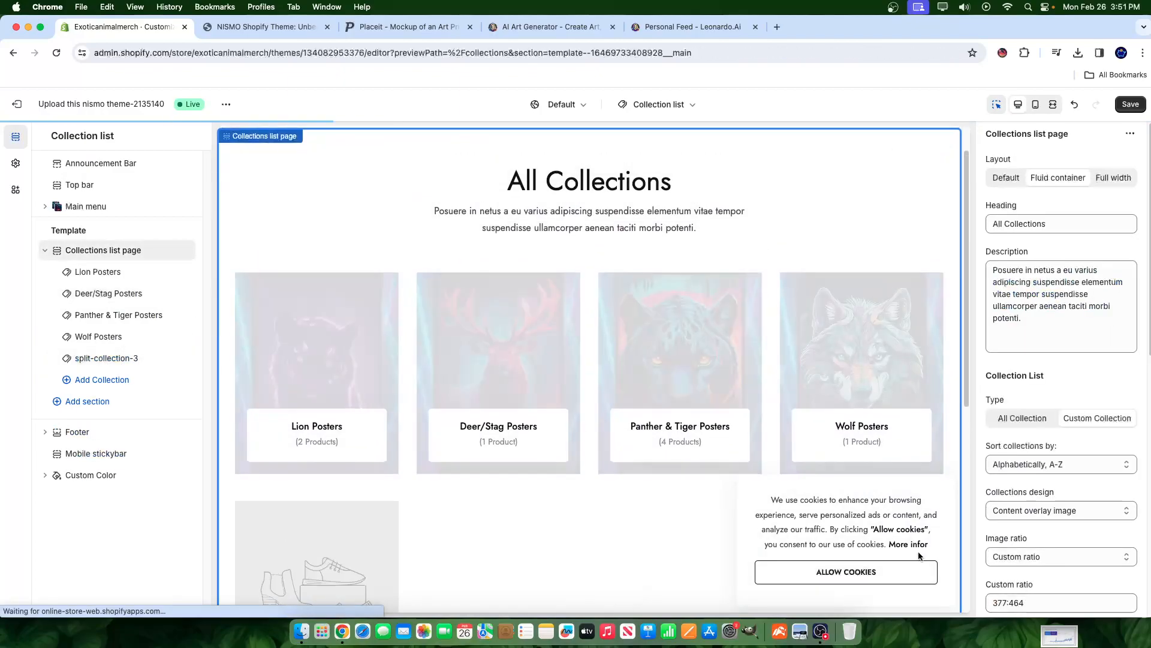
pyautogui.click(123, 358)
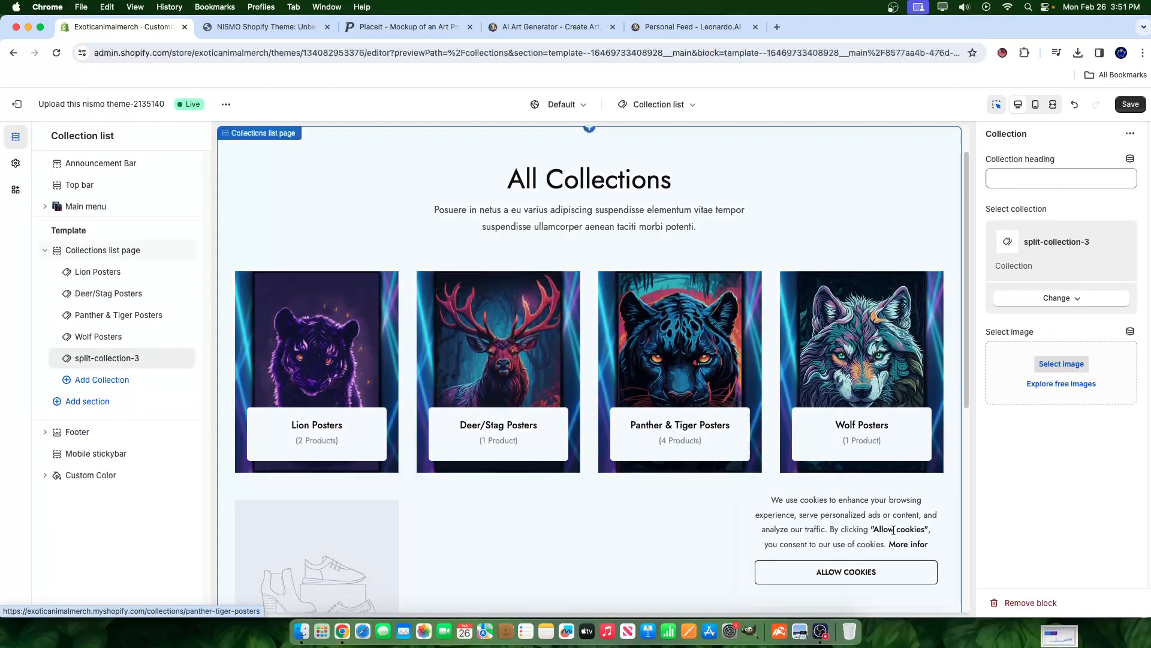
pyautogui.click(1009, 604)
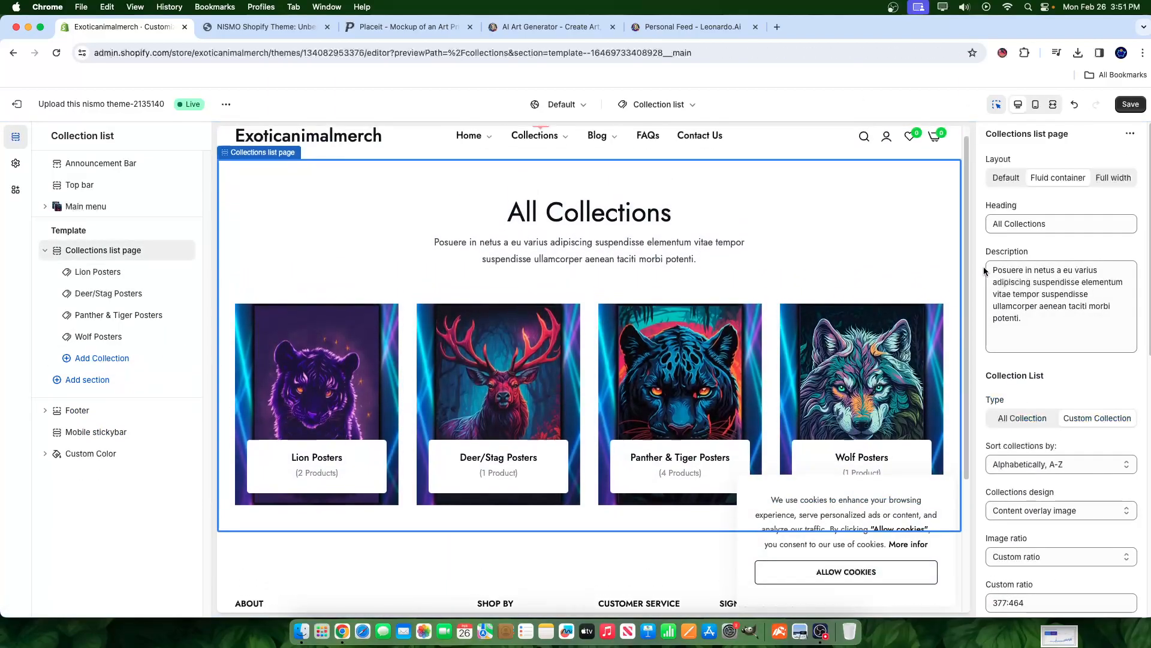
pyautogui.click(1141, 105)
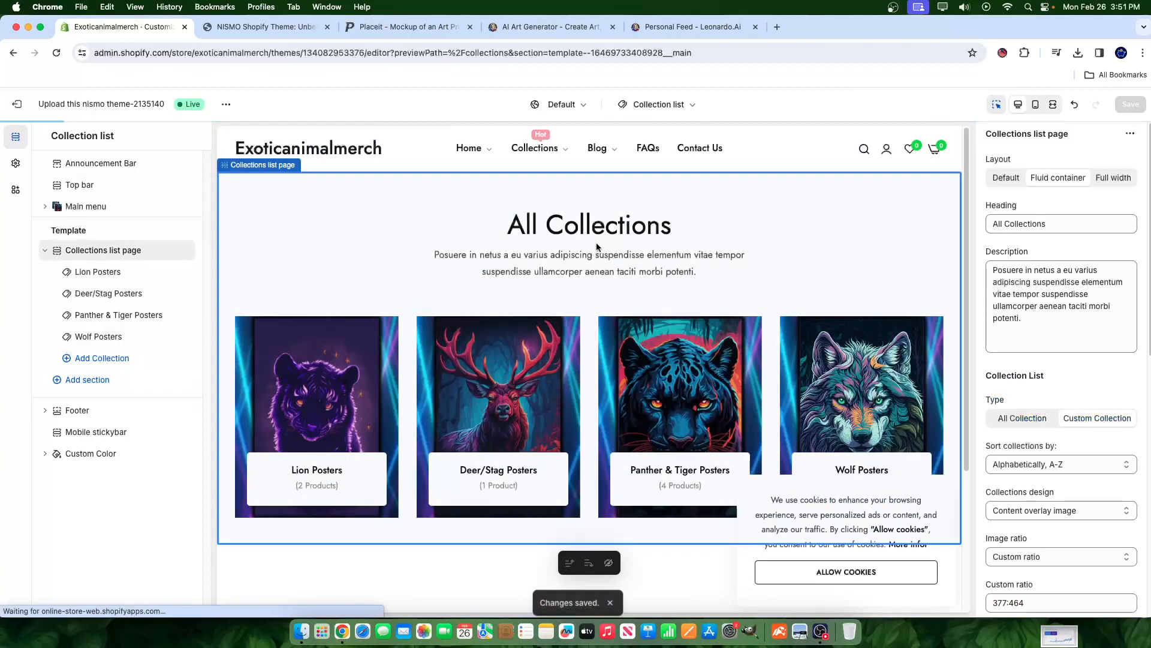
pyautogui.scroll(-3, 1071, 311)
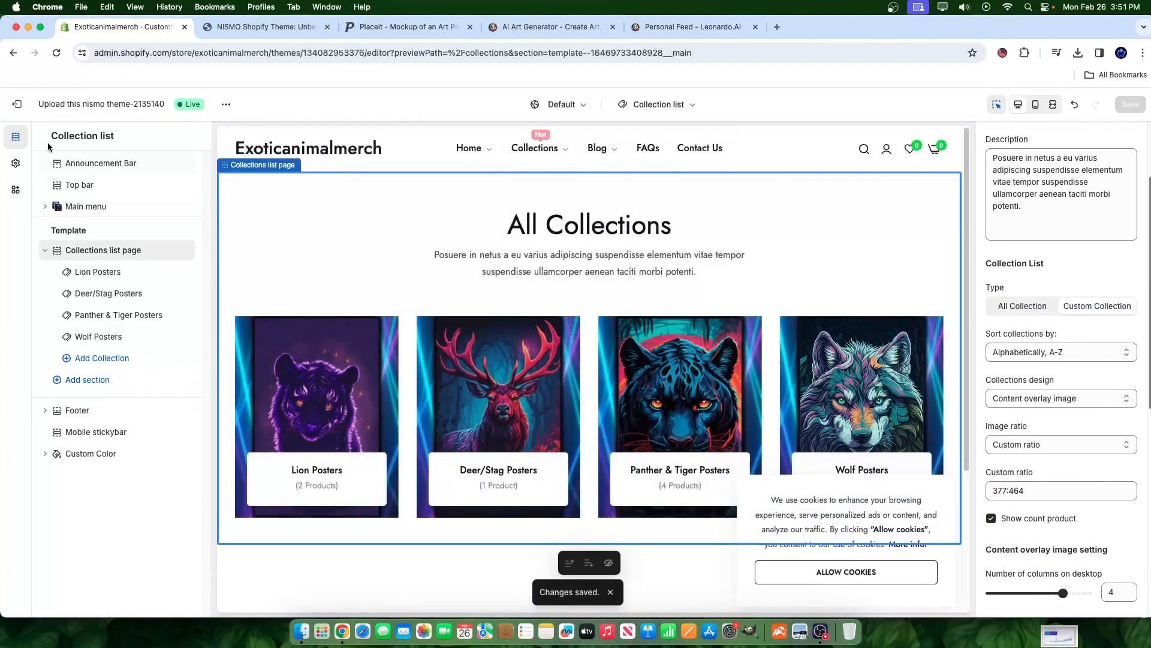
# - Switch to the Pages > faqs template and select its Page heading Title block
pyautogui.click(637, 104)
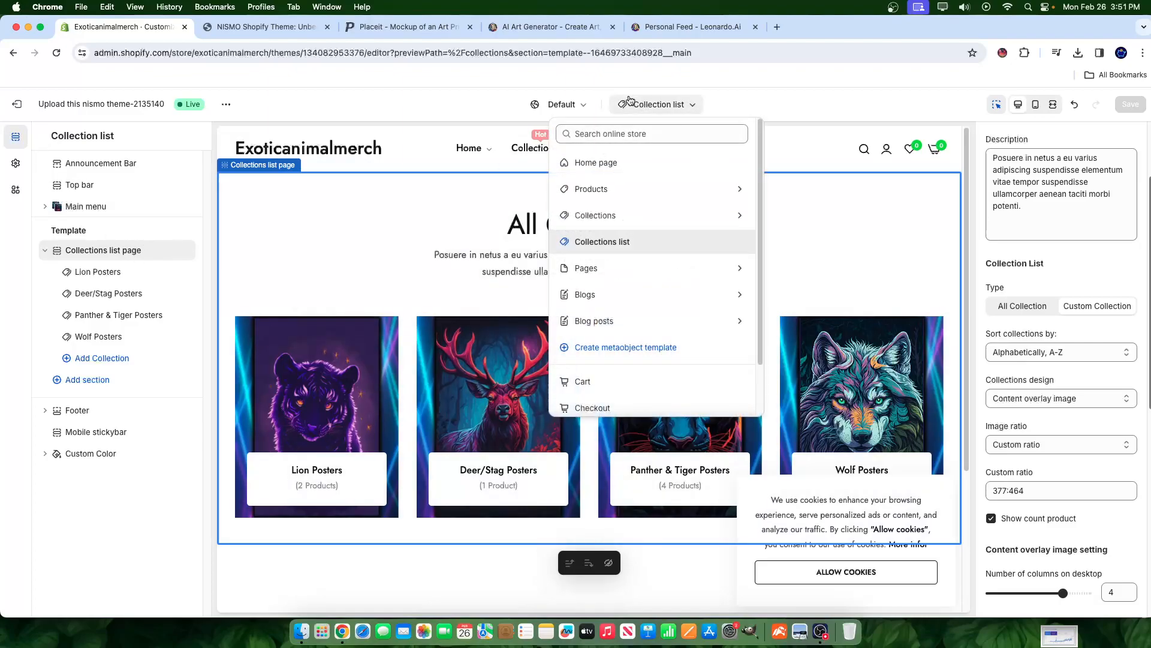
pyautogui.click(587, 271)
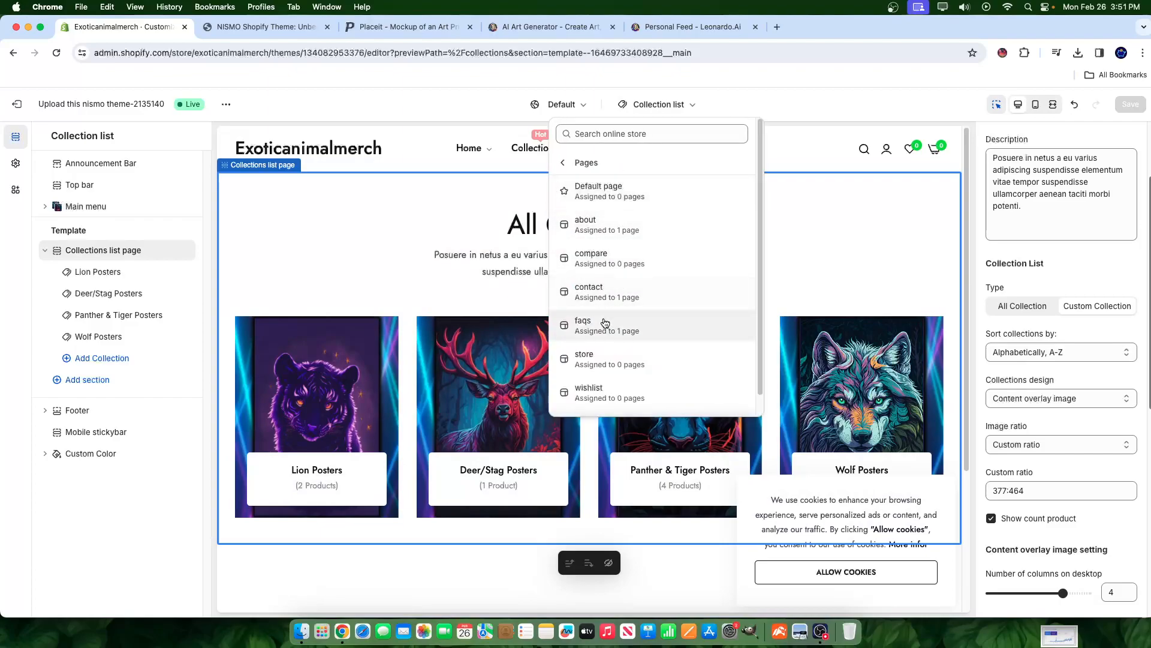
pyautogui.click(607, 340)
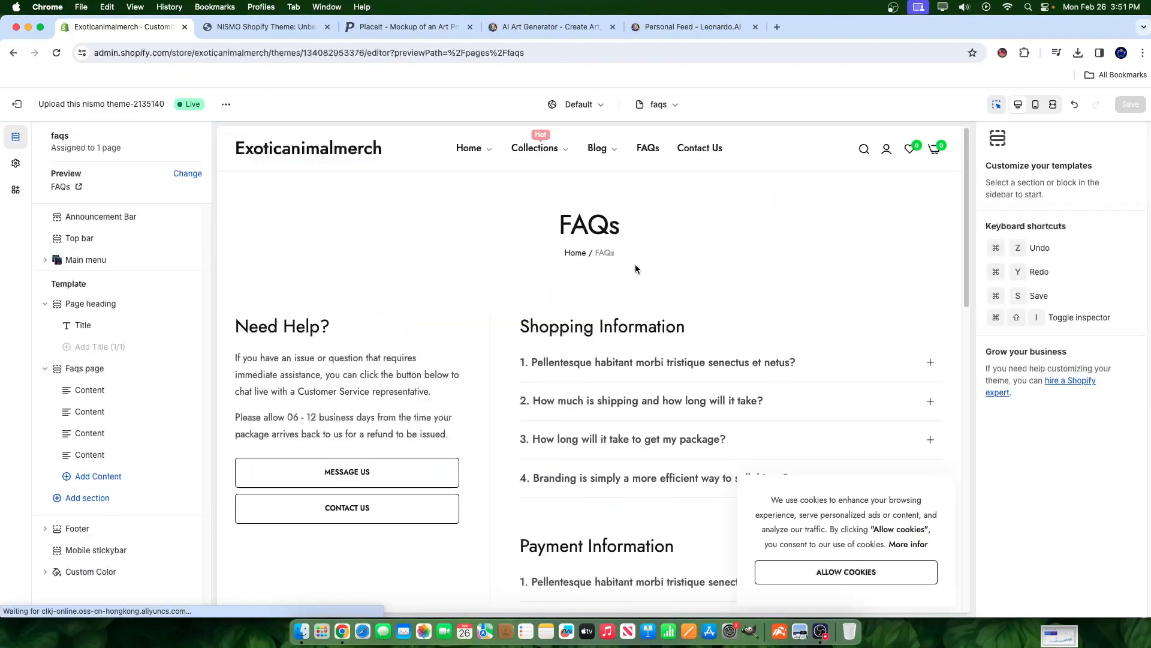
pyautogui.scroll(-3, 589, 331)
pyautogui.scroll(2, 591, 332)
pyautogui.scroll(-8, 673, 256)
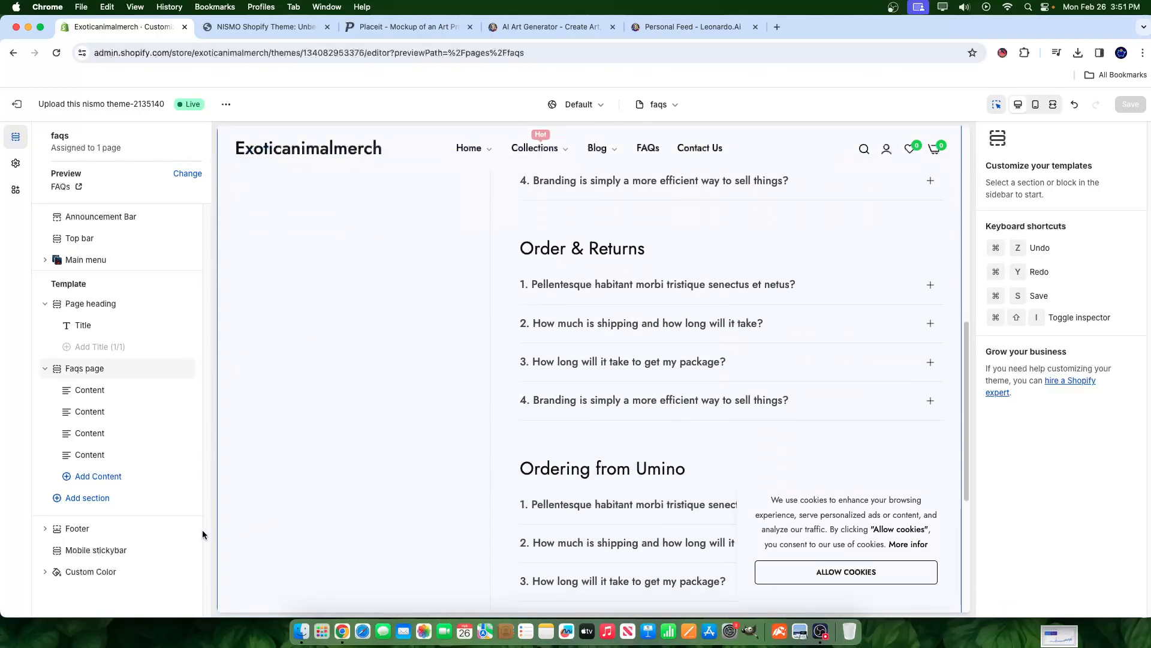
pyautogui.click(84, 325)
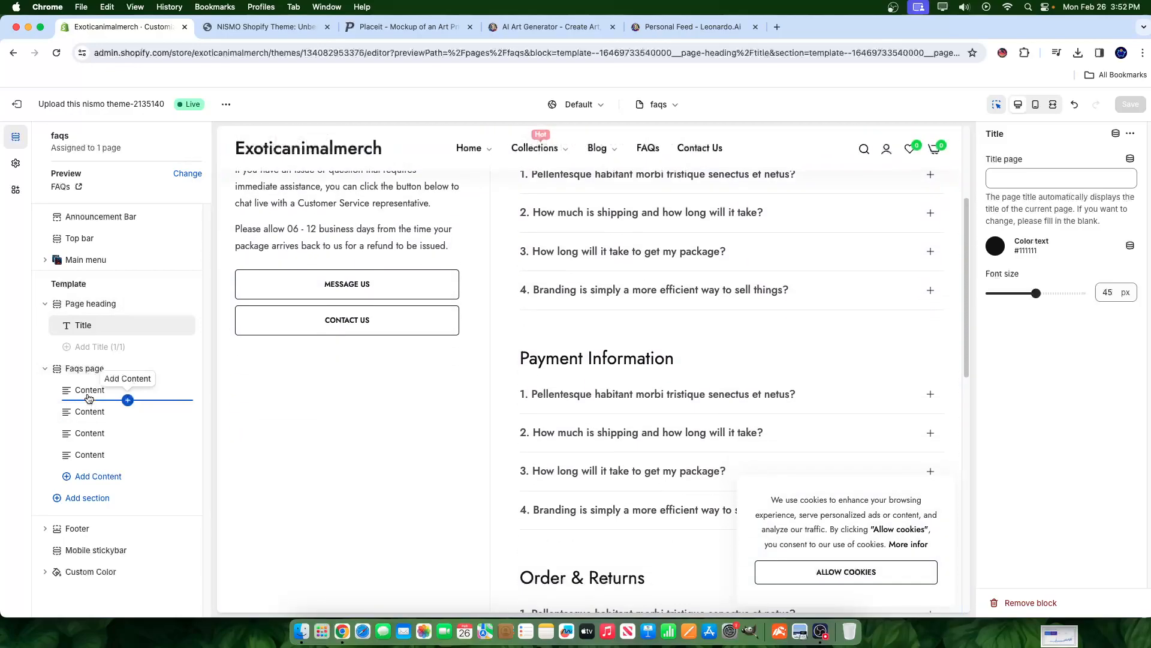
# - Browse the FAQs page's add-block and add-section options, then close them without adding anything
pyautogui.click(128, 400)
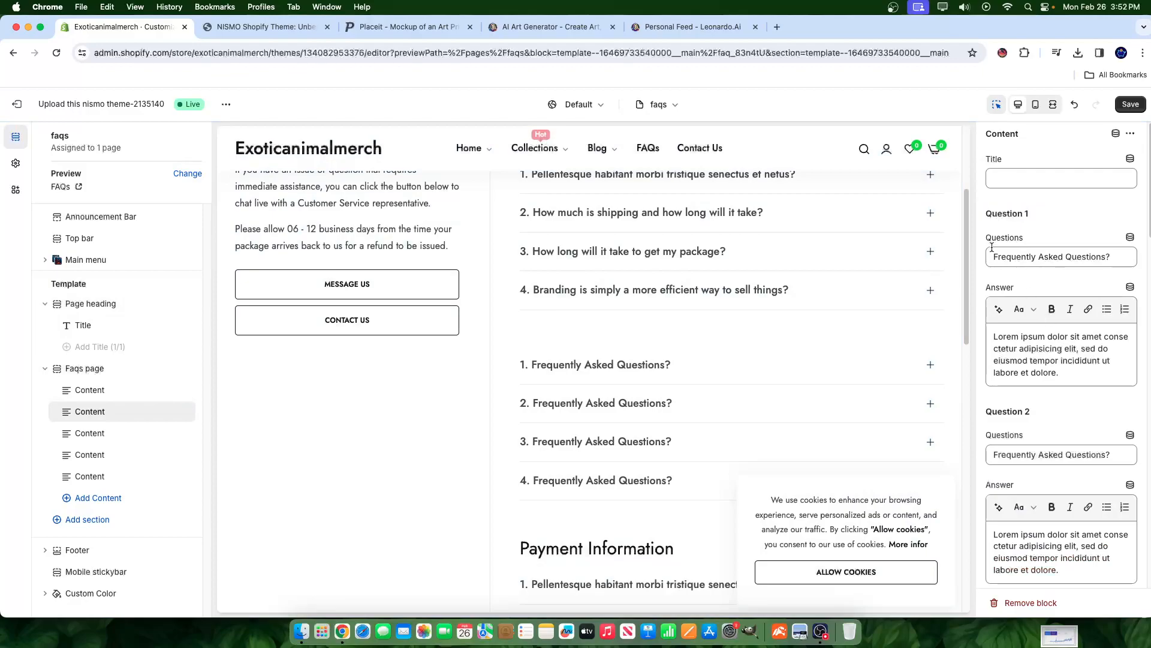
pyautogui.scroll(-4, 1054, 457)
pyautogui.scroll(2, 1041, 432)
pyautogui.scroll(3, 609, 364)
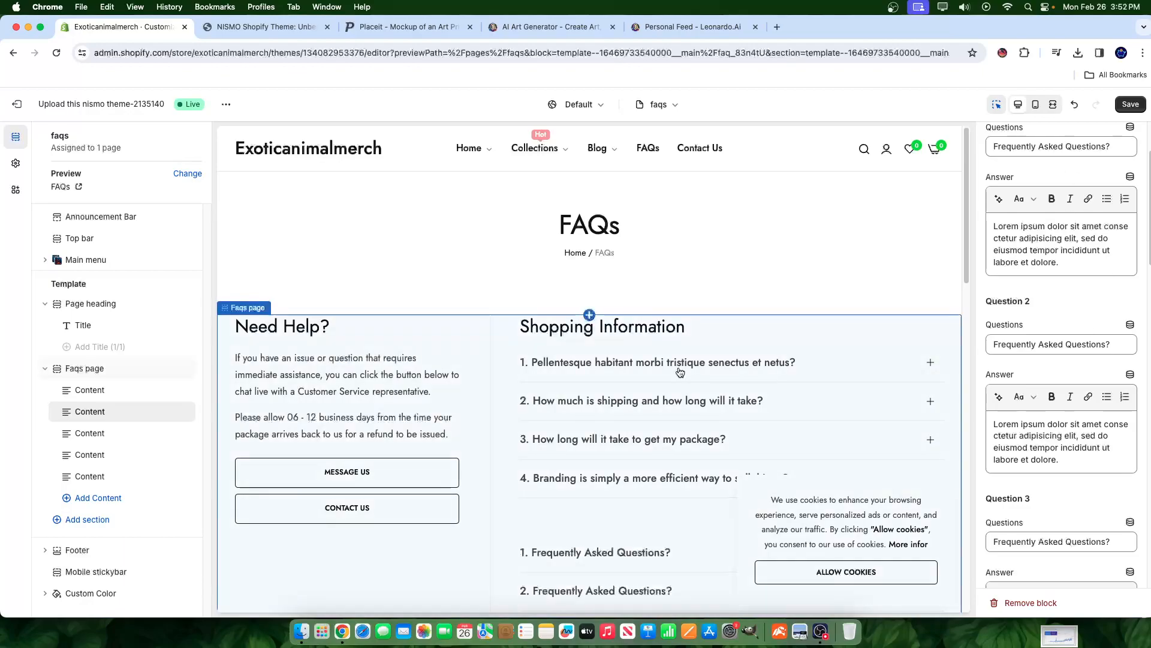
pyautogui.scroll(-5, 720, 396)
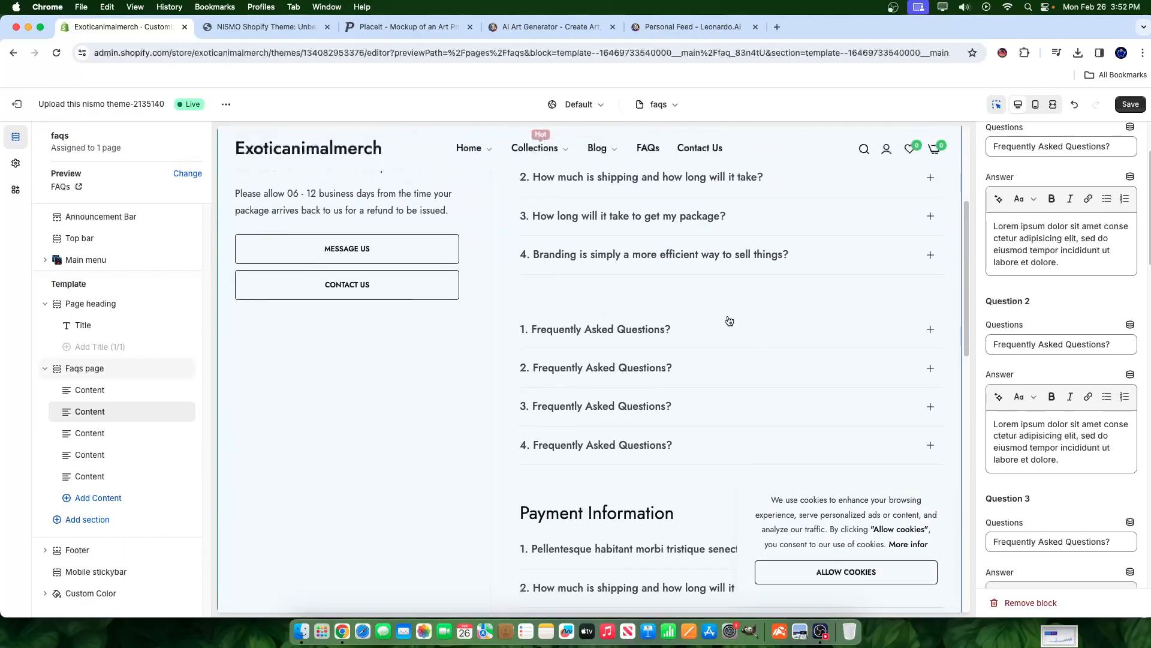
pyautogui.scroll(-5, 656, 354)
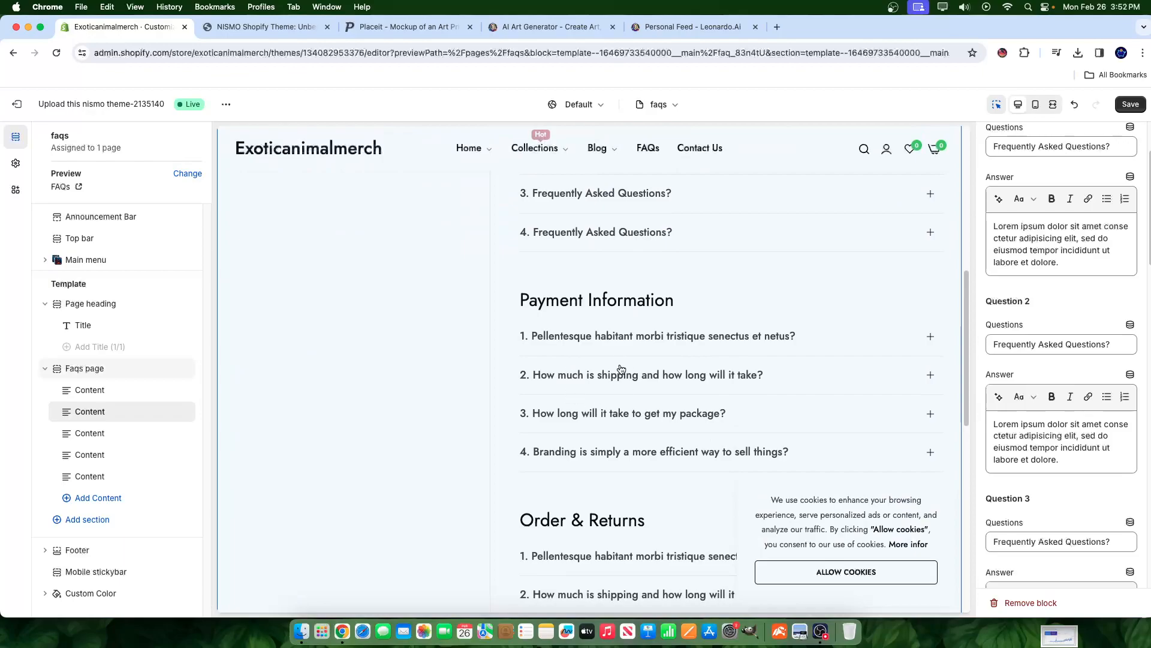
pyautogui.scroll(10, 682, 454)
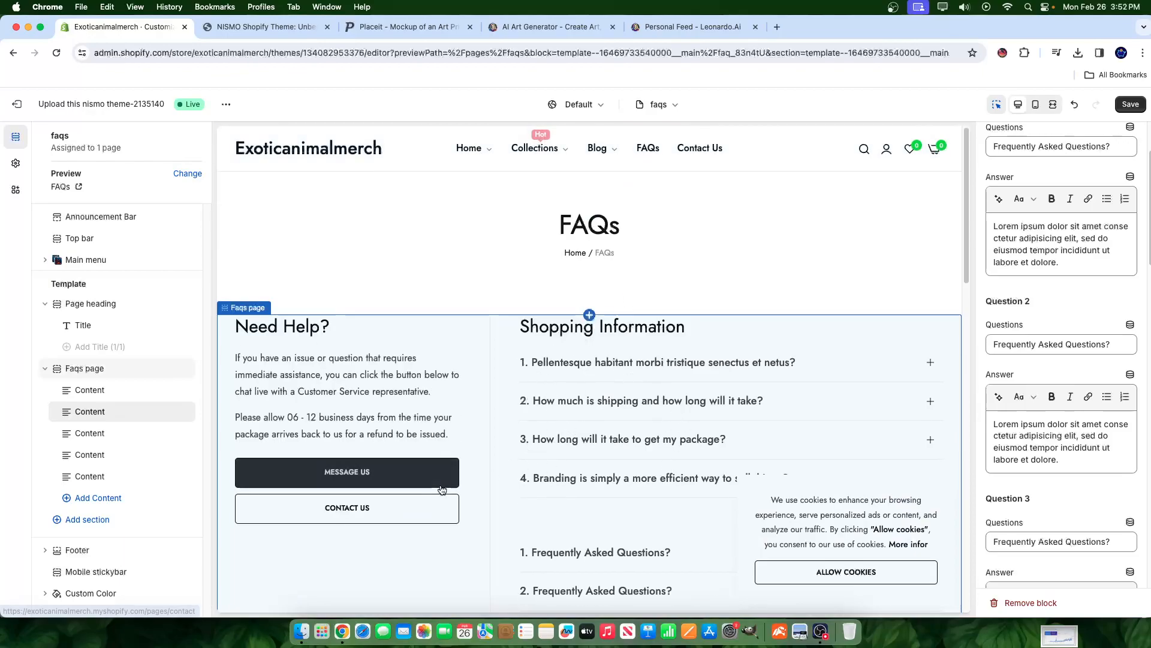
pyautogui.click(134, 527)
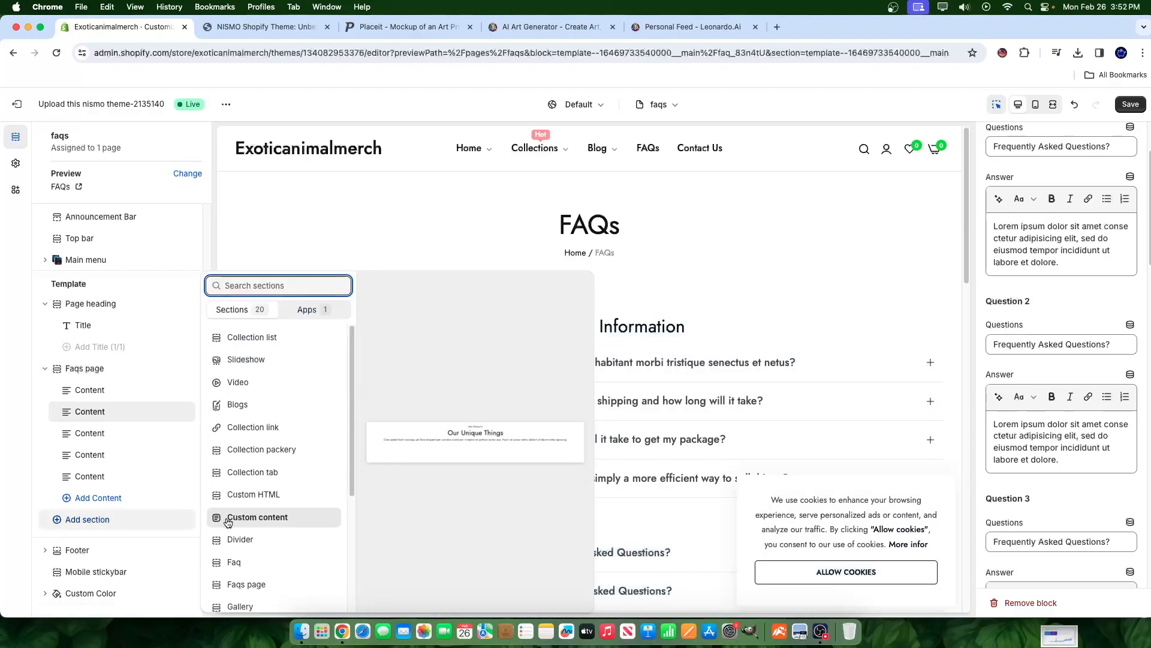
pyautogui.scroll(-3, 257, 534)
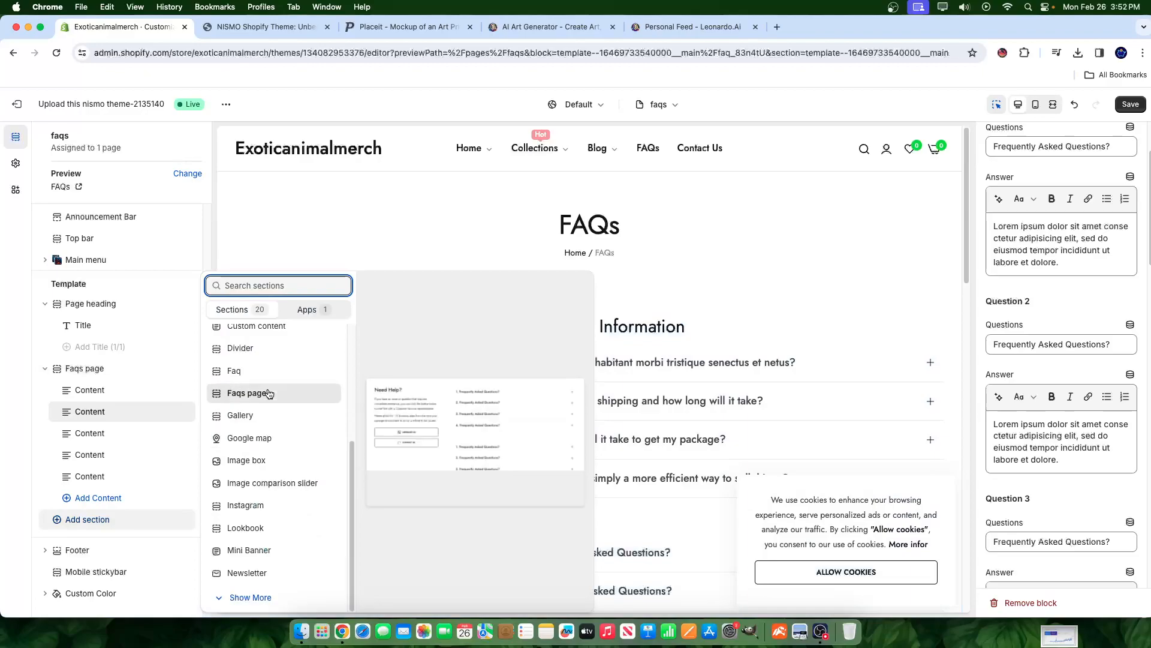
pyautogui.click(686, 276)
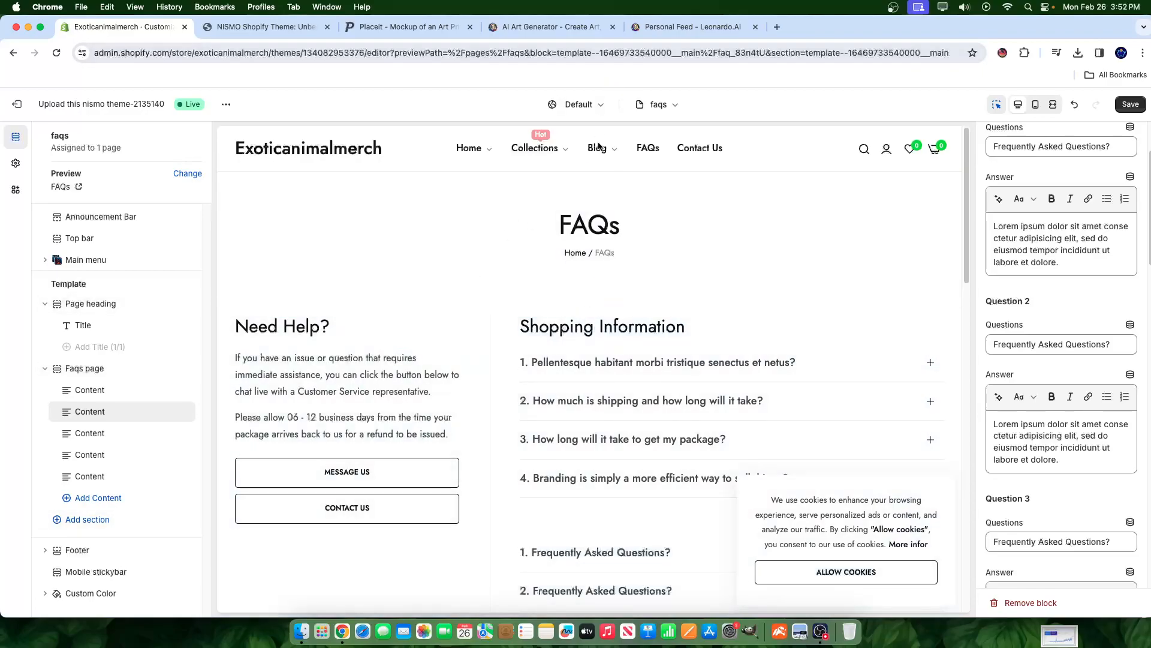
# - Move from the FAQs template through Home page to the list of Products templates
pyautogui.click(659, 104)
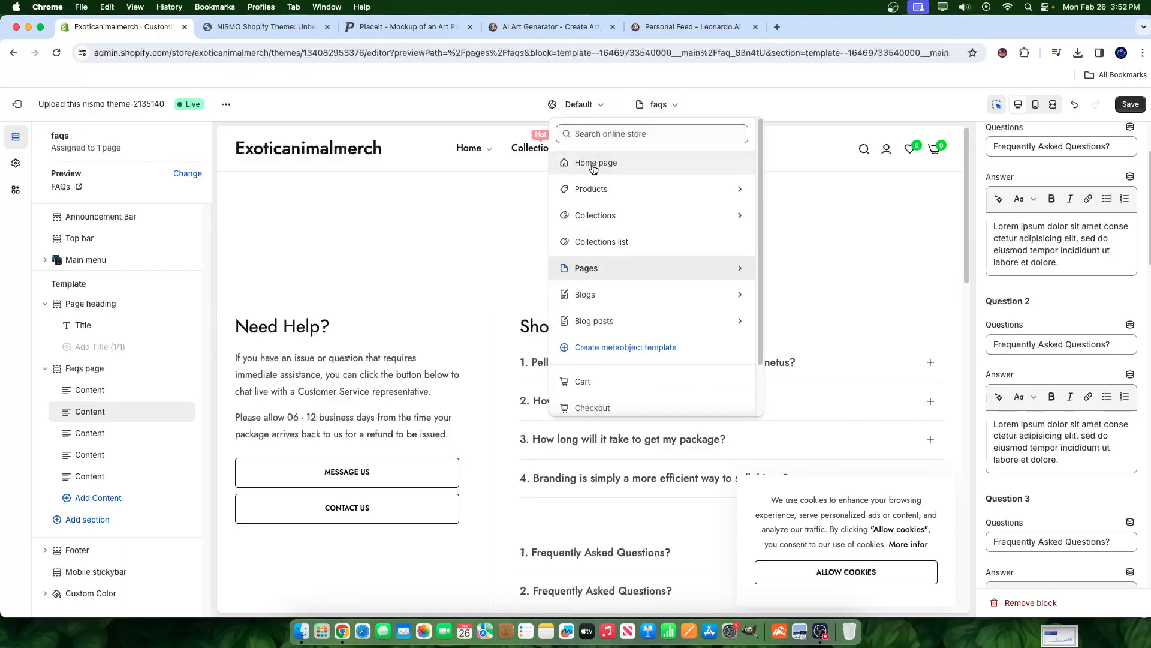
pyautogui.click(593, 163)
pyautogui.click(665, 104)
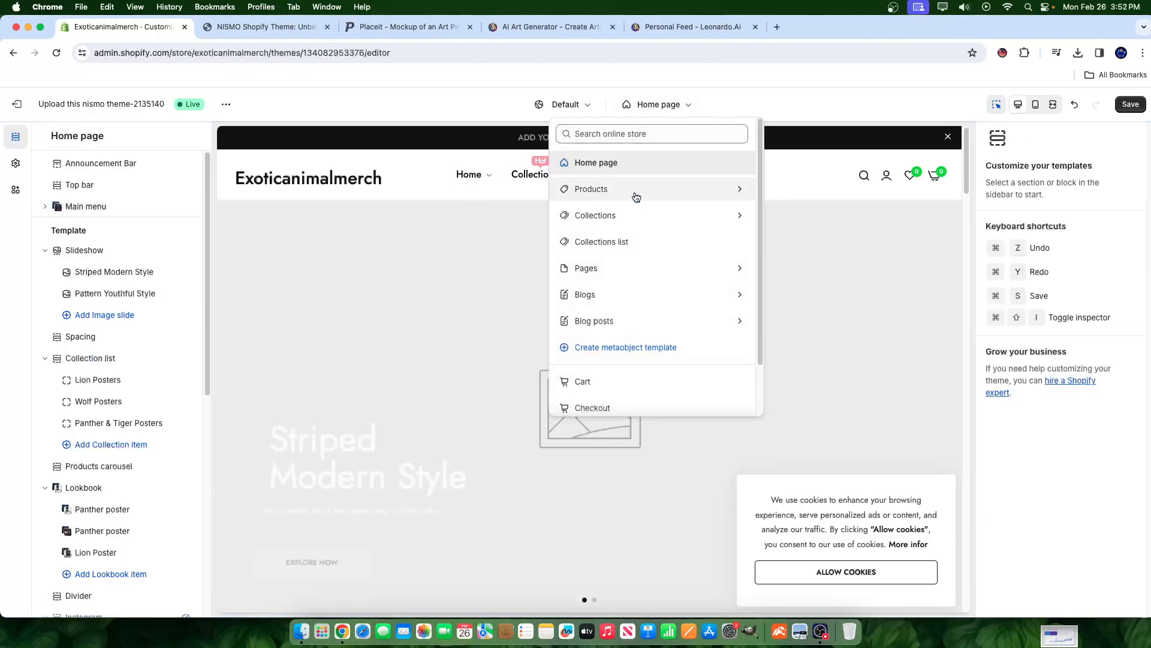
pyautogui.click(609, 190)
# - Open the Default product template, previewed with the Black Jaguar poster
pyautogui.click(606, 198)
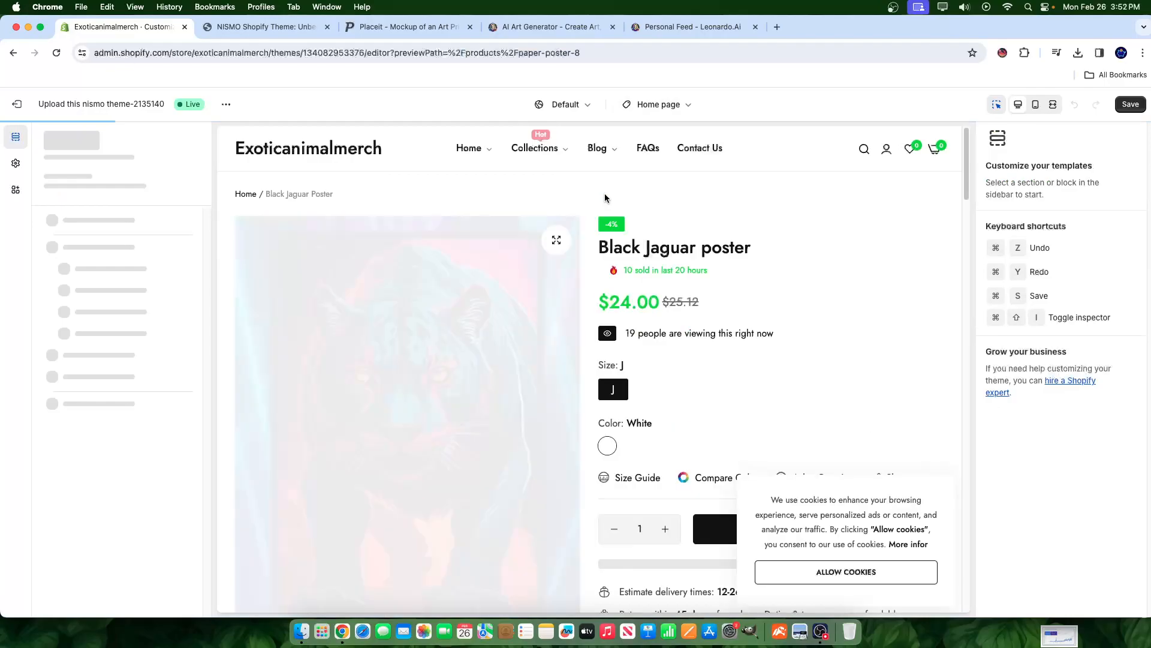
pyautogui.scroll(-5, 542, 377)
pyautogui.scroll(-16, 543, 378)
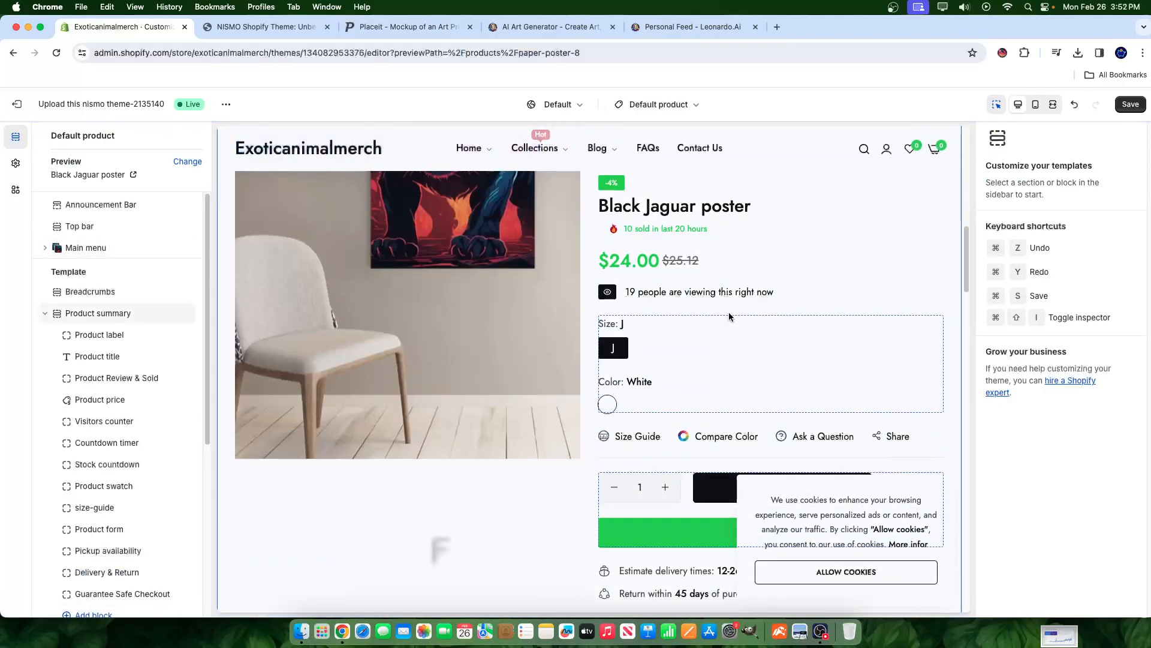
pyautogui.scroll(20, 502, 300)
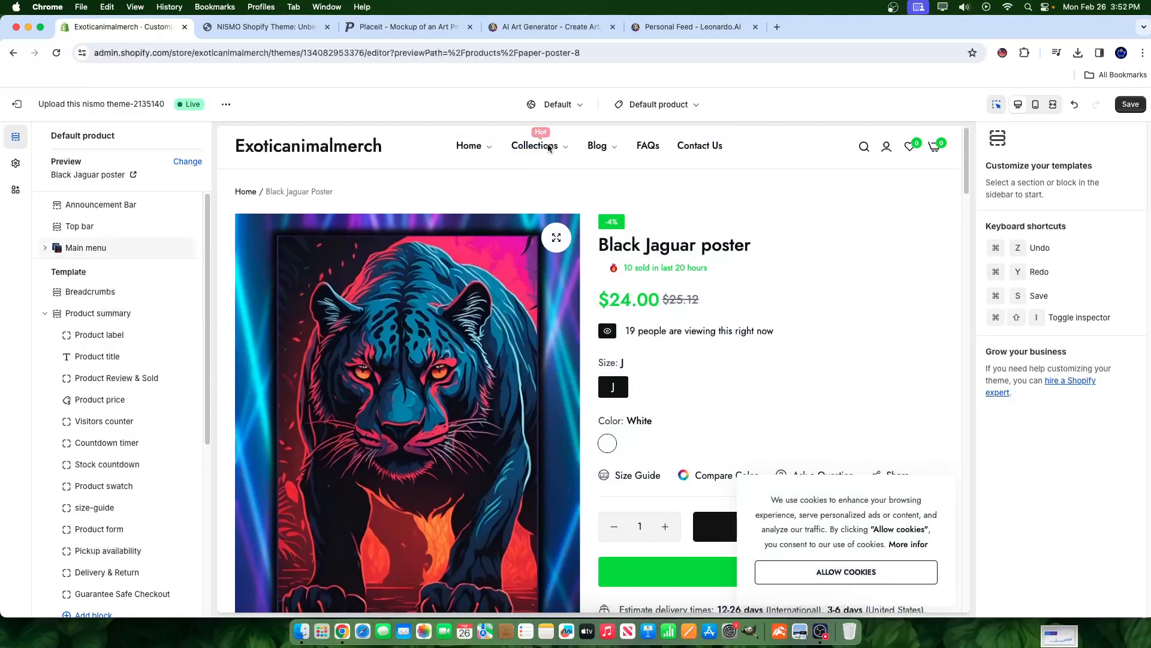
# - Switch the editor to the Default collection template
pyautogui.click(665, 104)
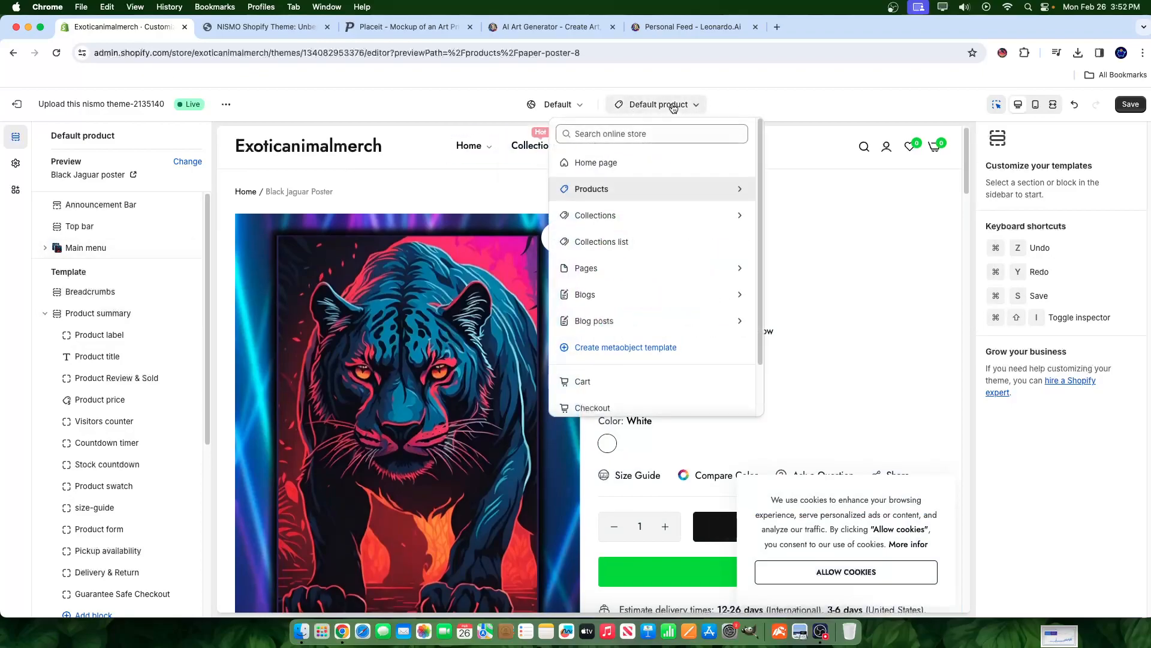
pyautogui.click(618, 216)
pyautogui.click(594, 193)
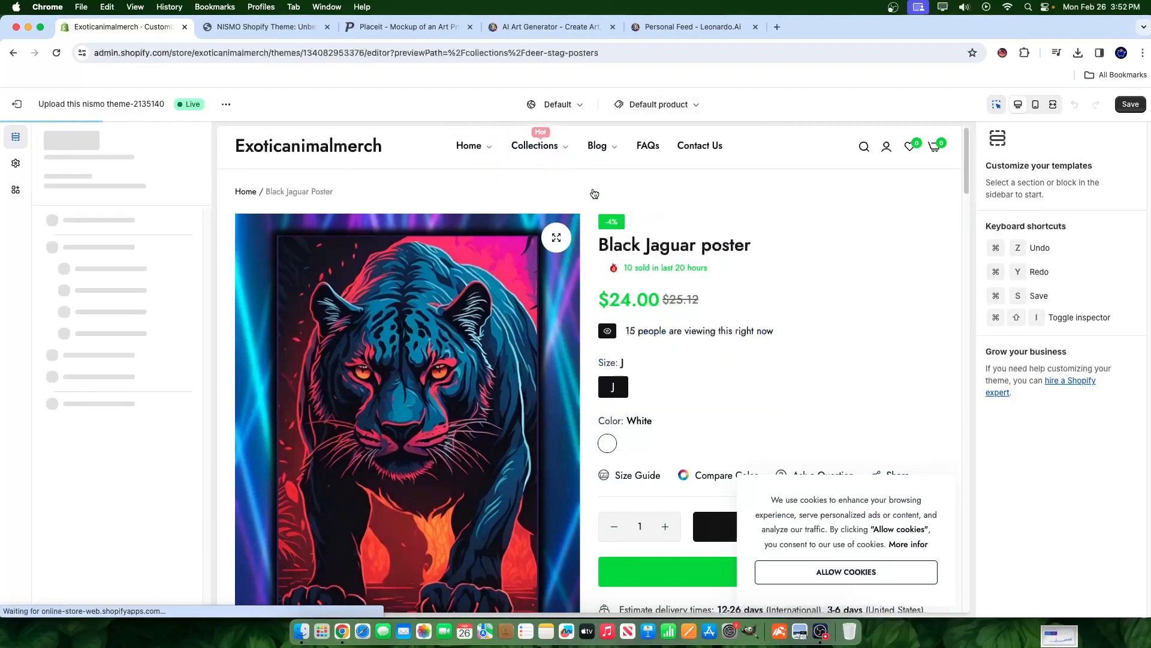
pyautogui.scroll(-4, 596, 341)
pyautogui.scroll(1, 632, 358)
# - Preview the Panther & Tiger Posters collection and choose the Tiger Poster product
pyautogui.click(587, 272)
pyautogui.click(588, 271)
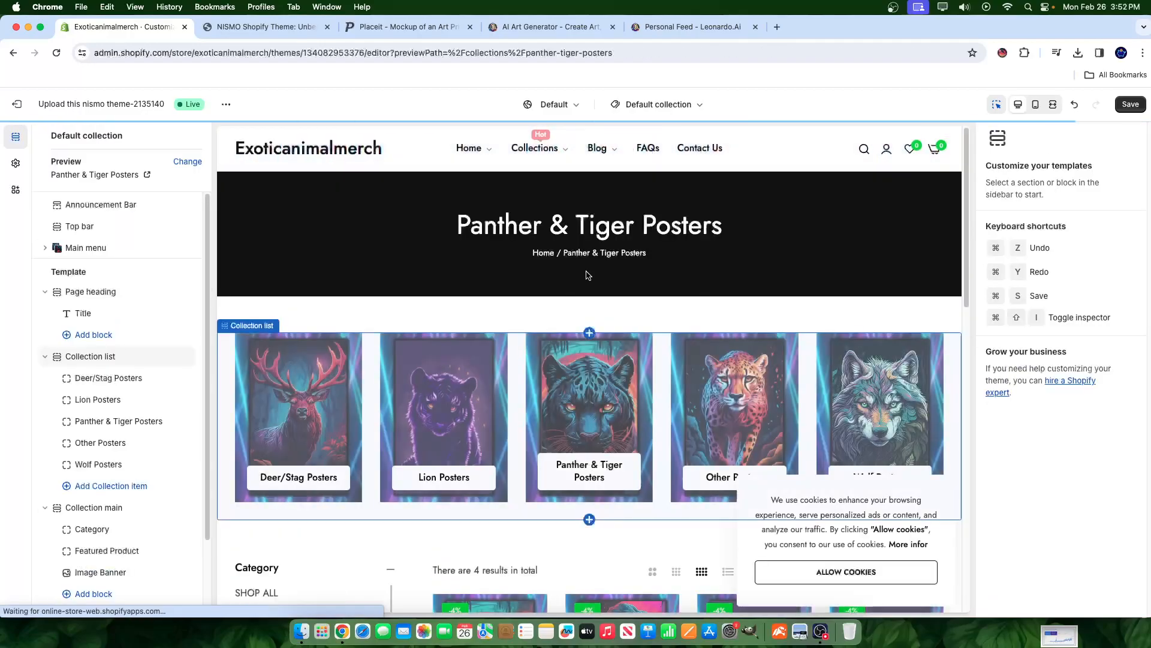
pyautogui.scroll(-5, 495, 337)
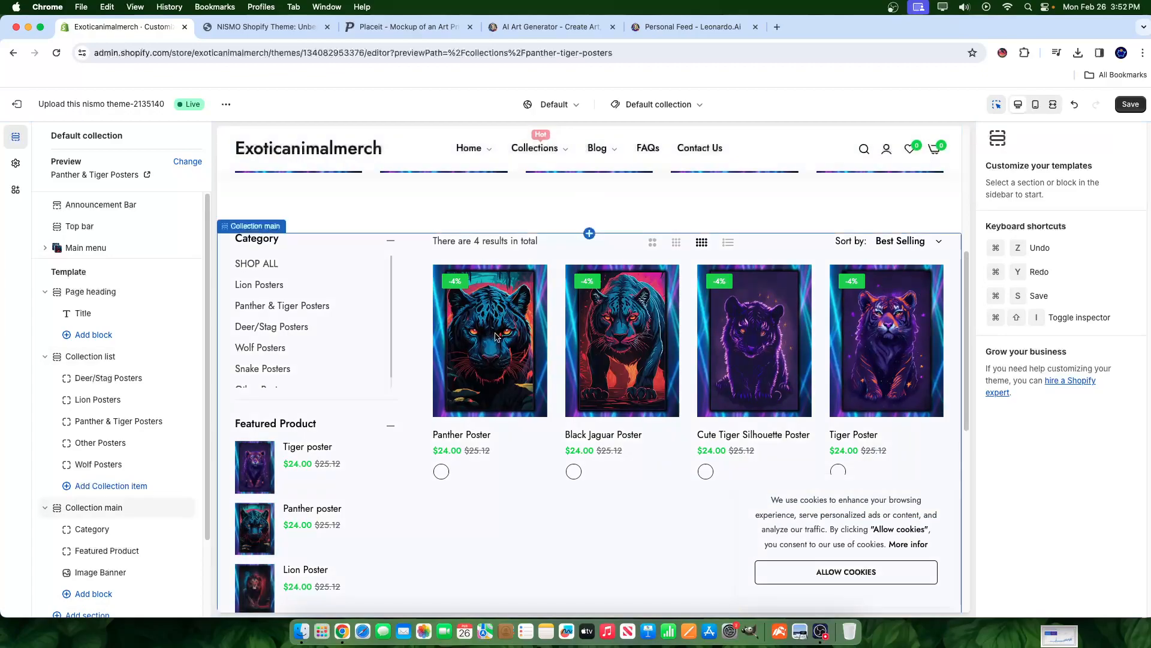
pyautogui.click(495, 337)
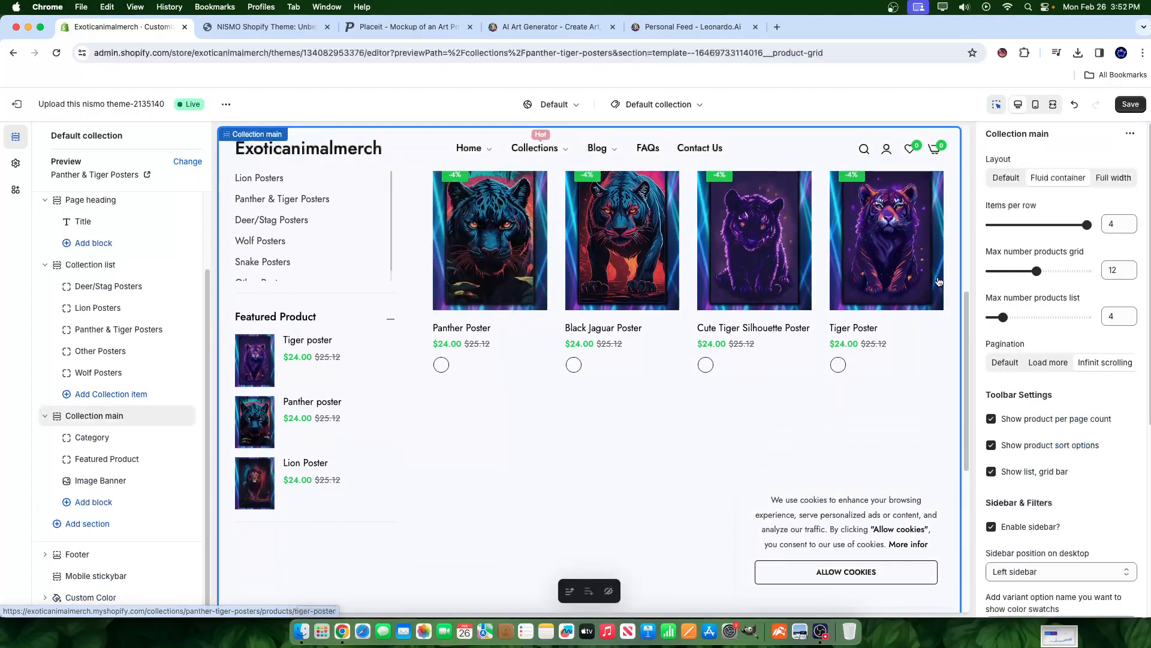
pyautogui.click(895, 264)
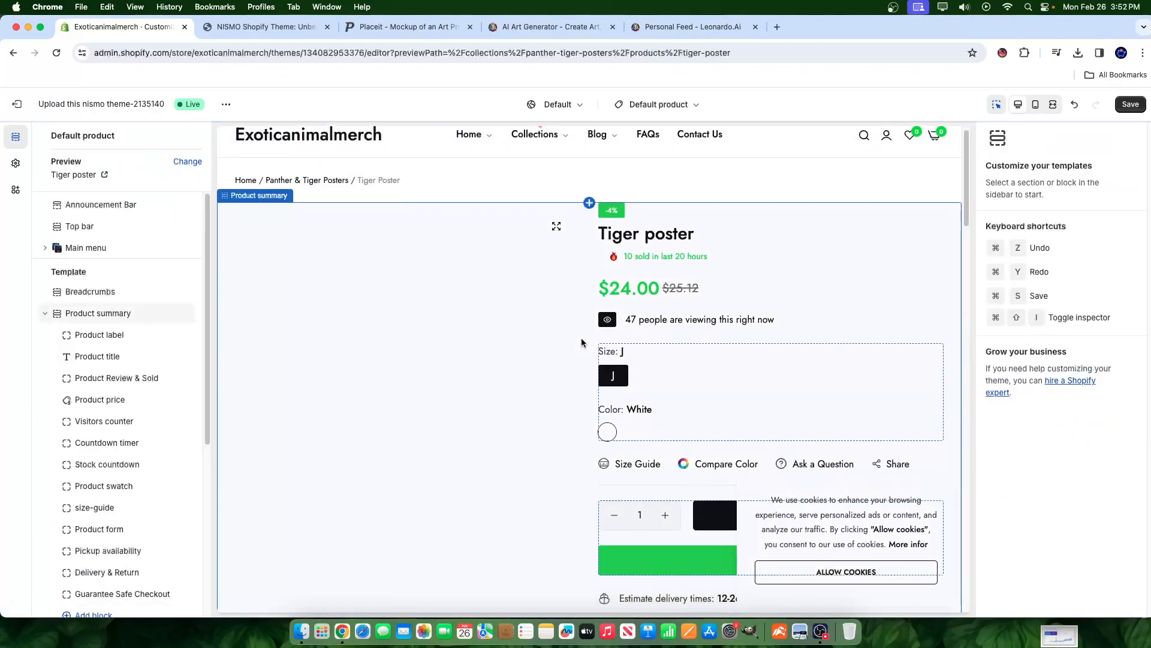
pyautogui.scroll(-5, 422, 311)
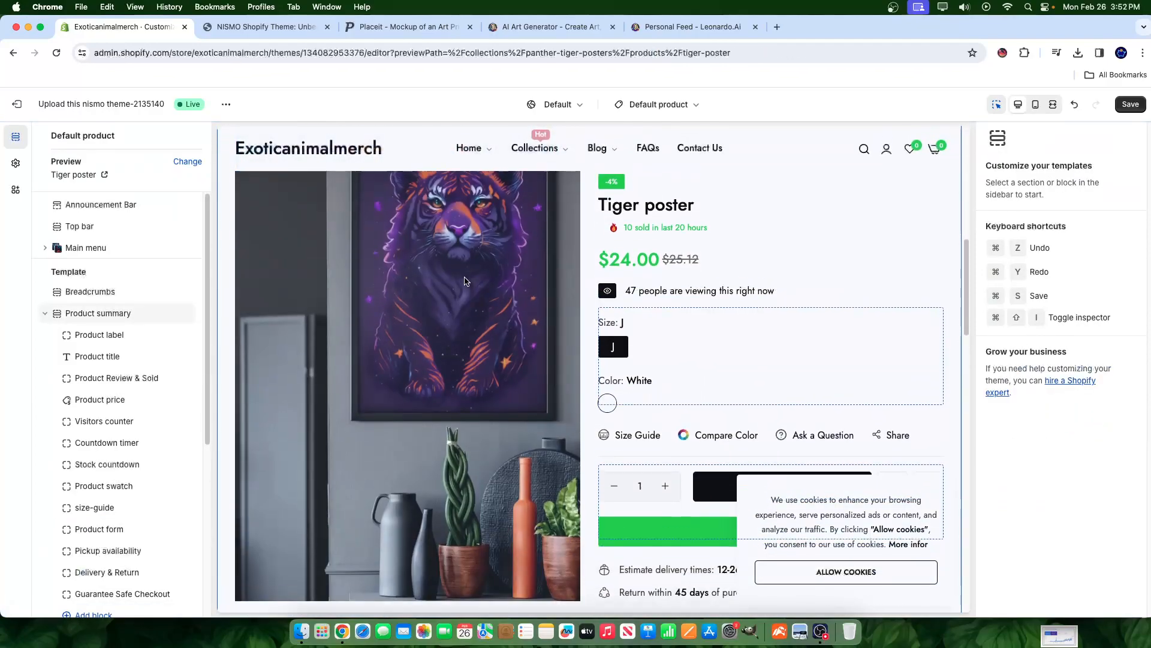
pyautogui.scroll(5, 631, 304)
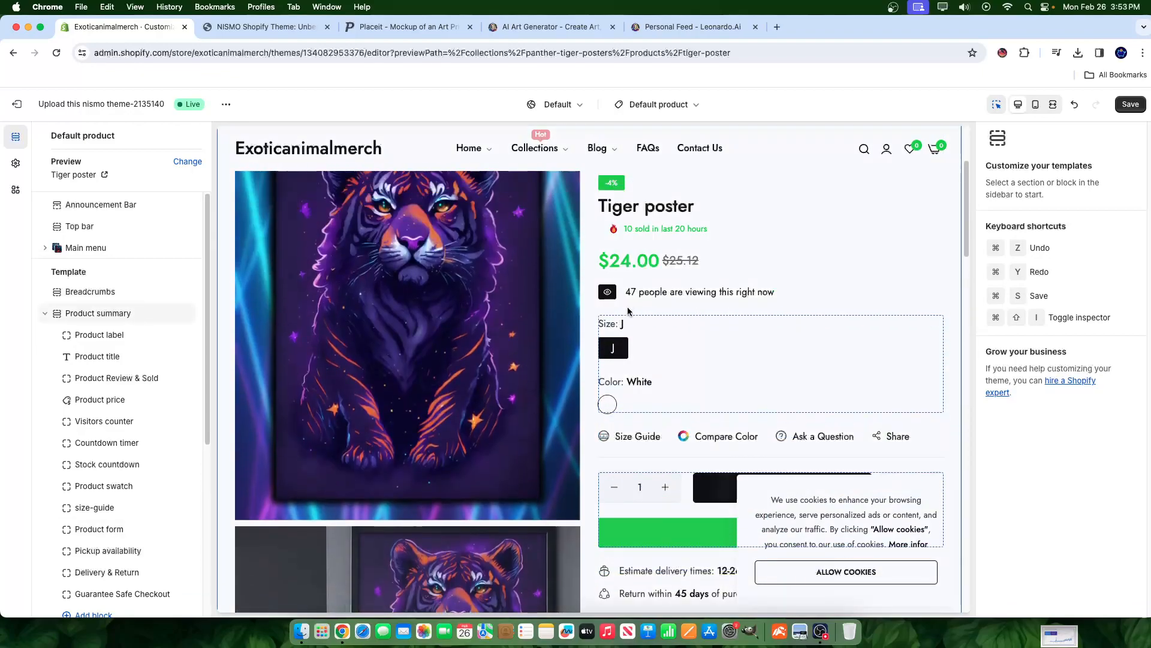
pyautogui.rightClick(635, 429)
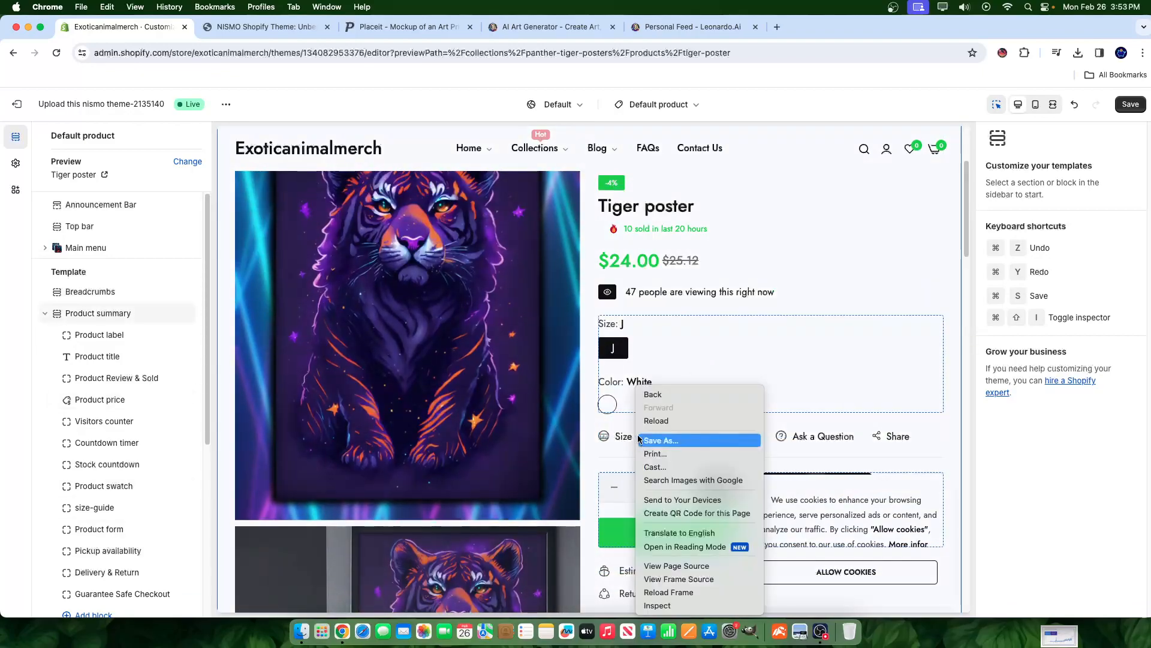
pyautogui.click(880, 293)
pyautogui.scroll(1, 880, 296)
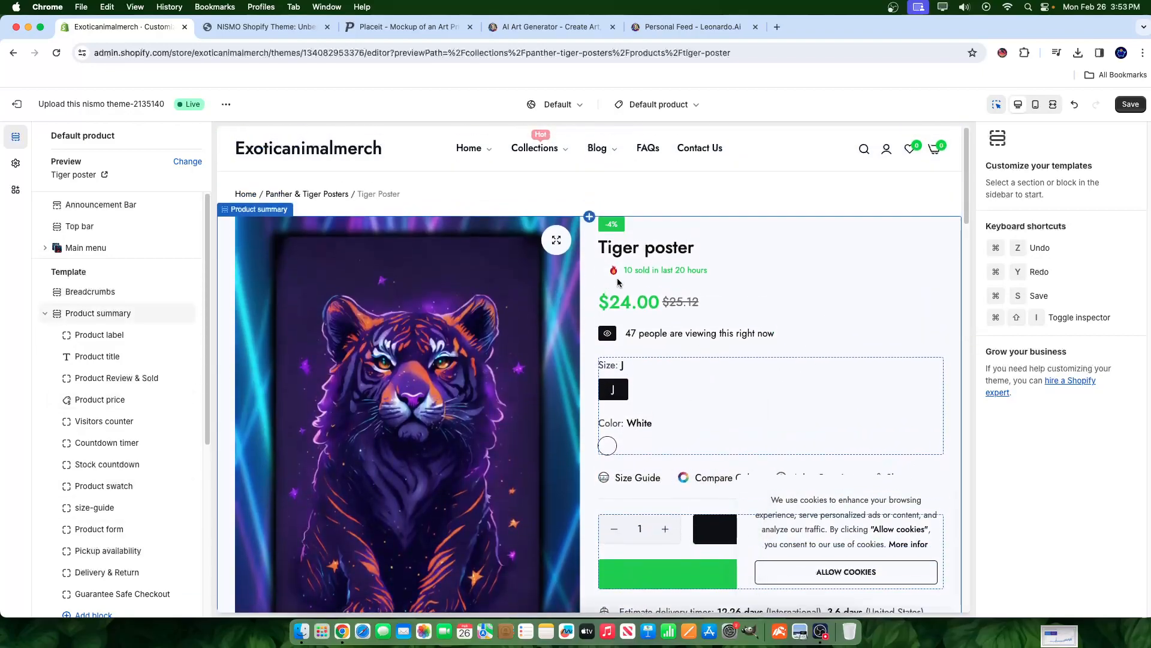
pyautogui.scroll(-4, 91, 521)
pyautogui.scroll(-2, 91, 521)
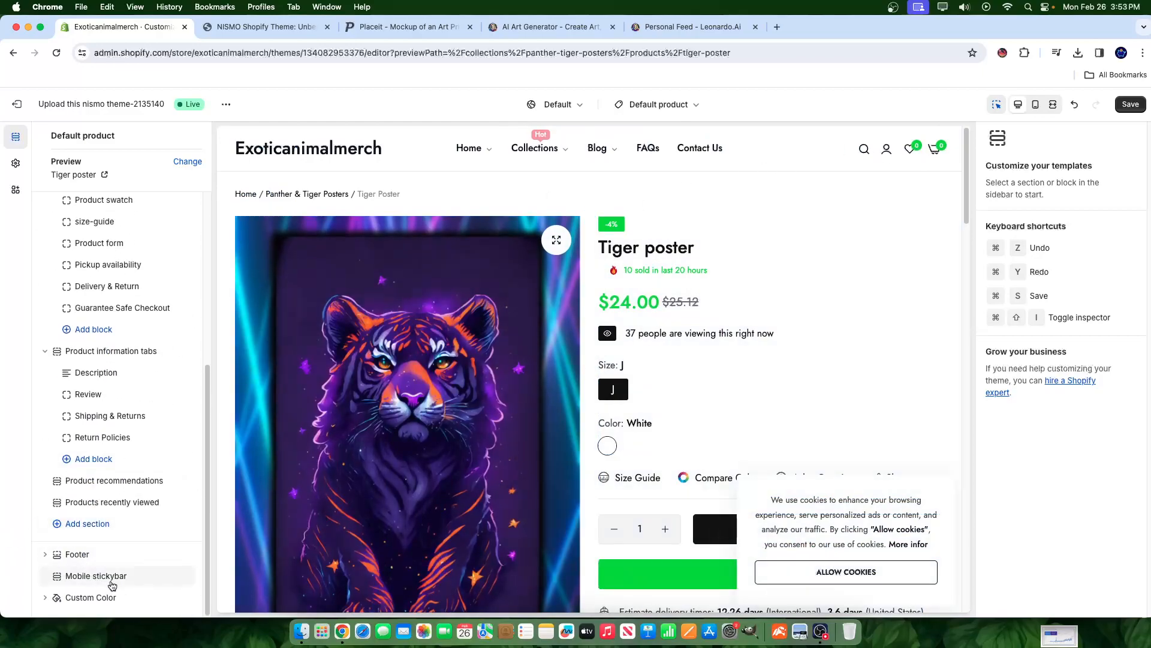
pyautogui.scroll(10, 176, 414)
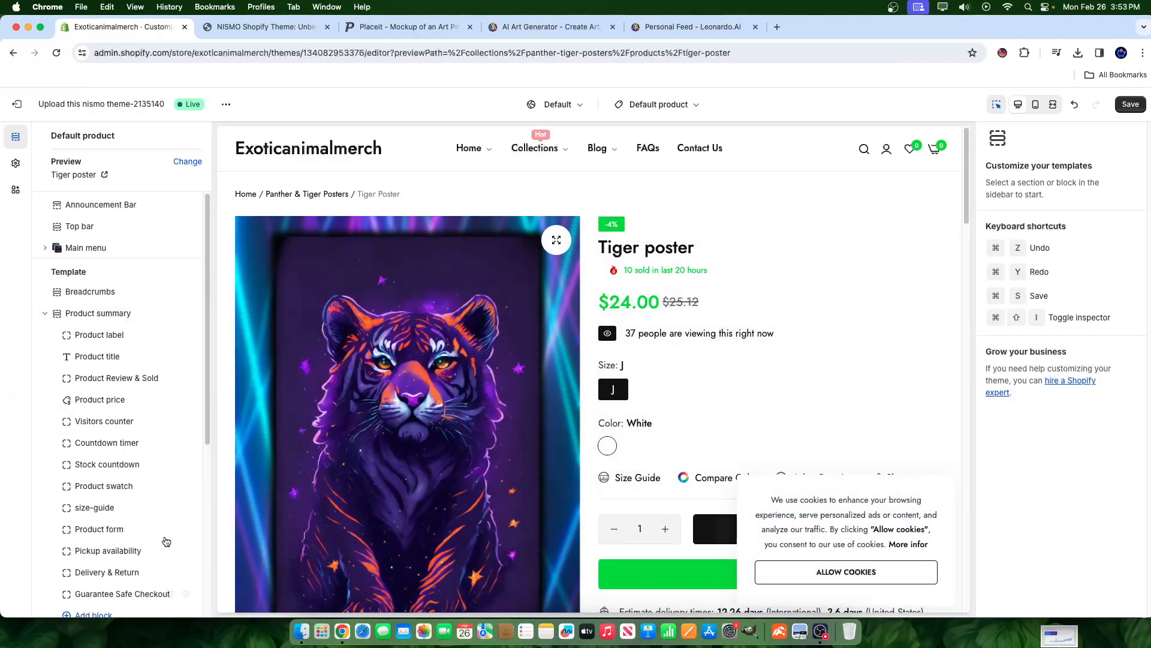
pyautogui.scroll(-4, 169, 546)
pyautogui.scroll(-5, 658, 391)
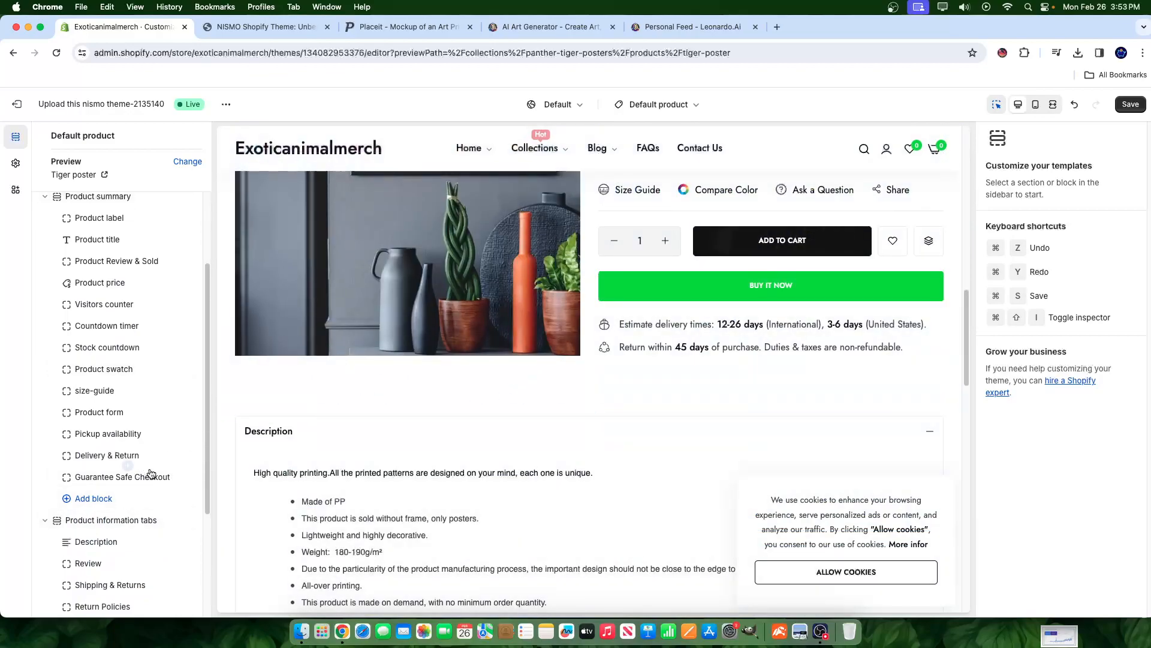
pyautogui.scroll(4, 612, 415)
pyautogui.scroll(-5, 484, 360)
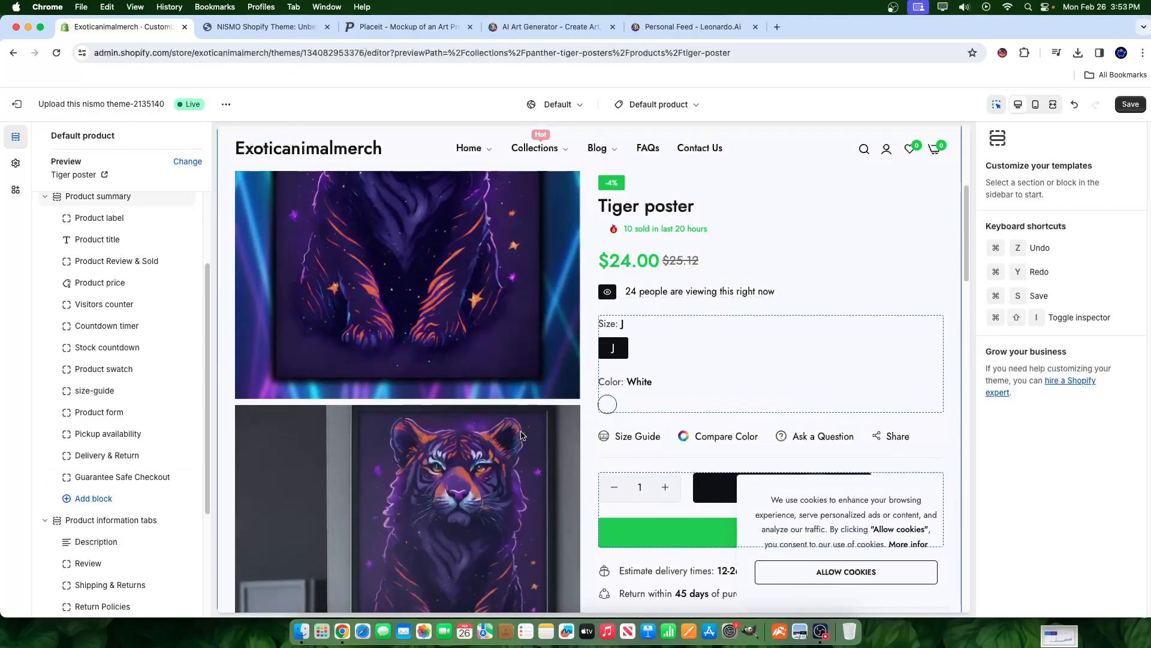
pyautogui.scroll(-2, 537, 373)
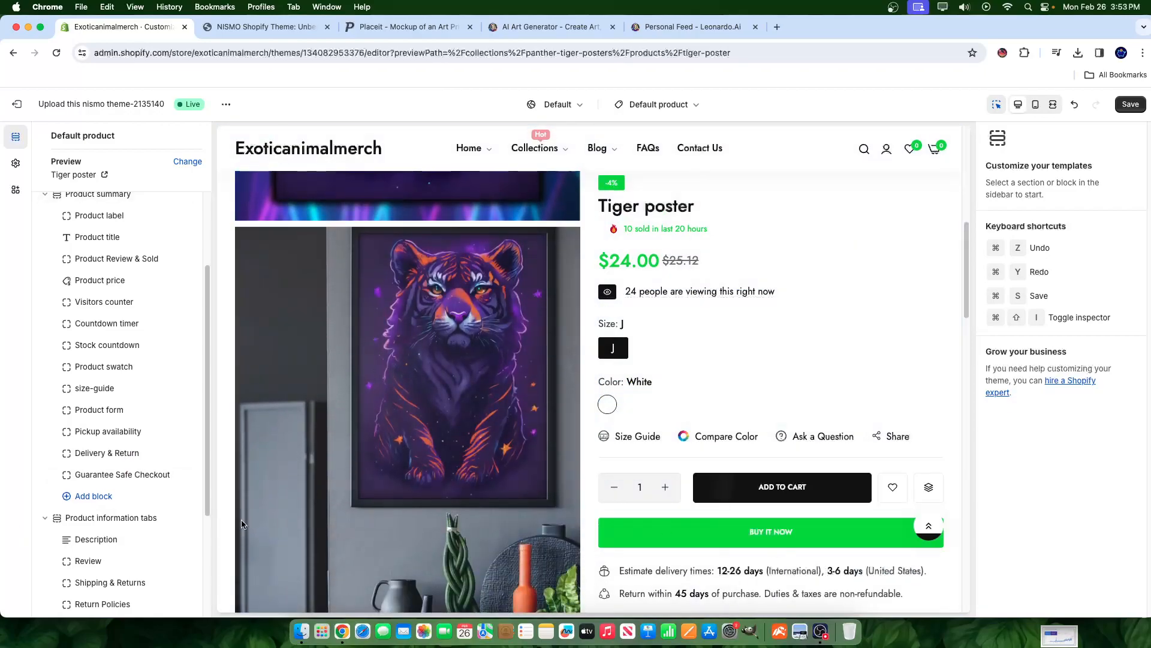
pyautogui.scroll(-3, 307, 459)
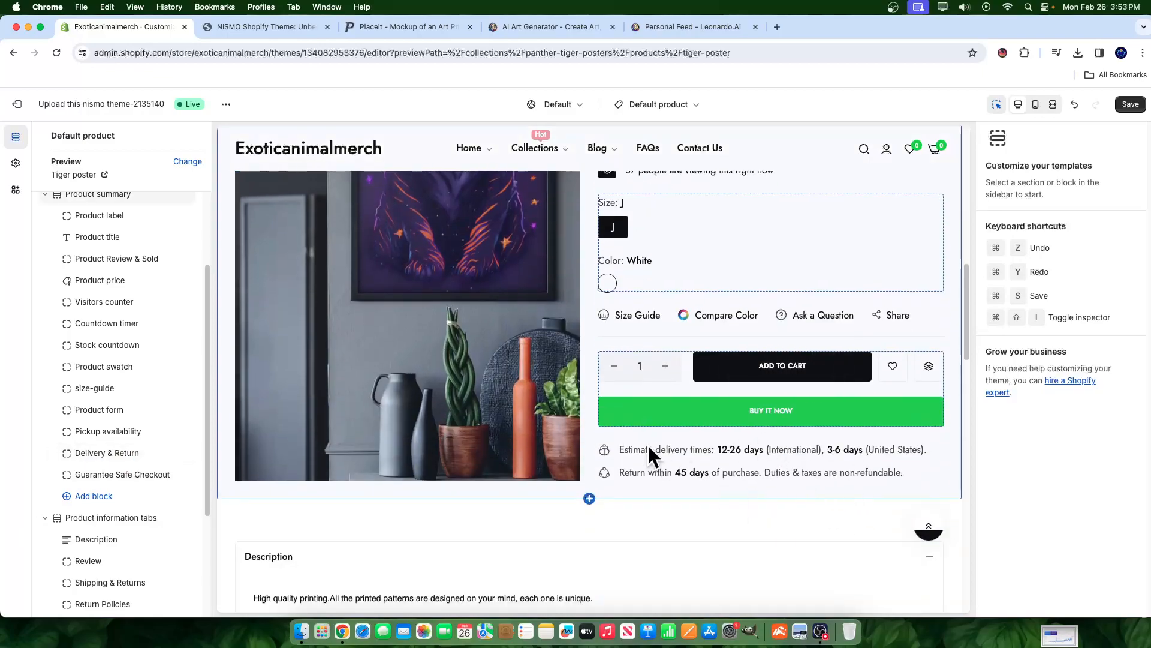
# - Step through Delivery & Return, Pickup availability and Product form to the size-guide block's Size Chart settings
pyautogui.click(111, 462)
pyautogui.click(111, 456)
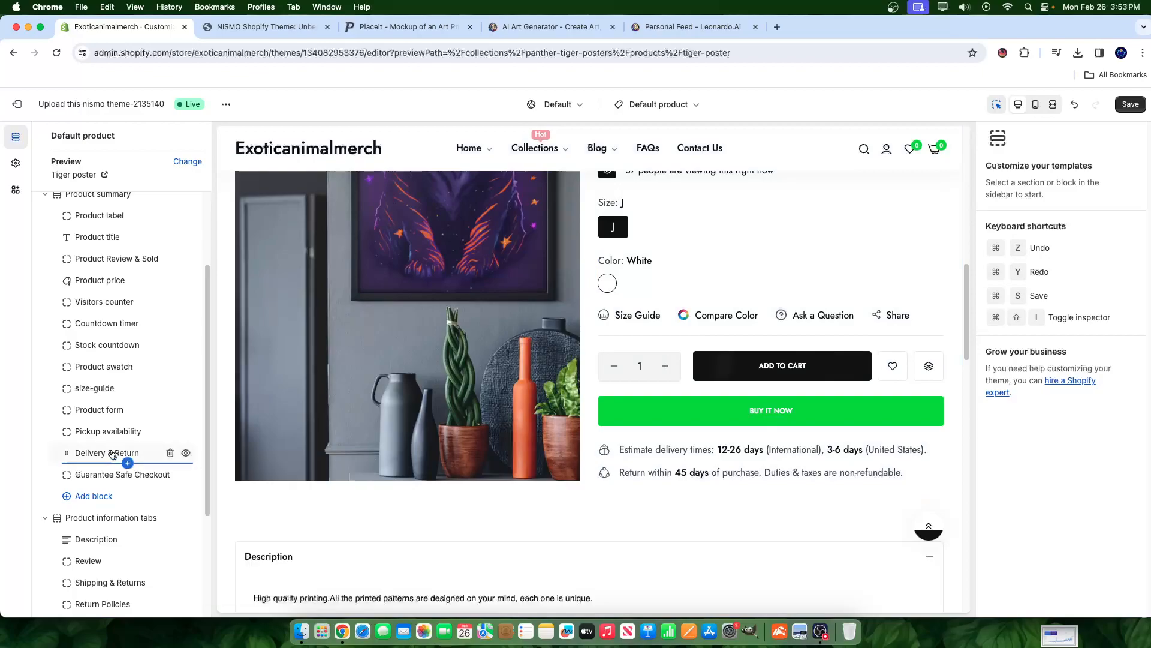
pyautogui.click(111, 453)
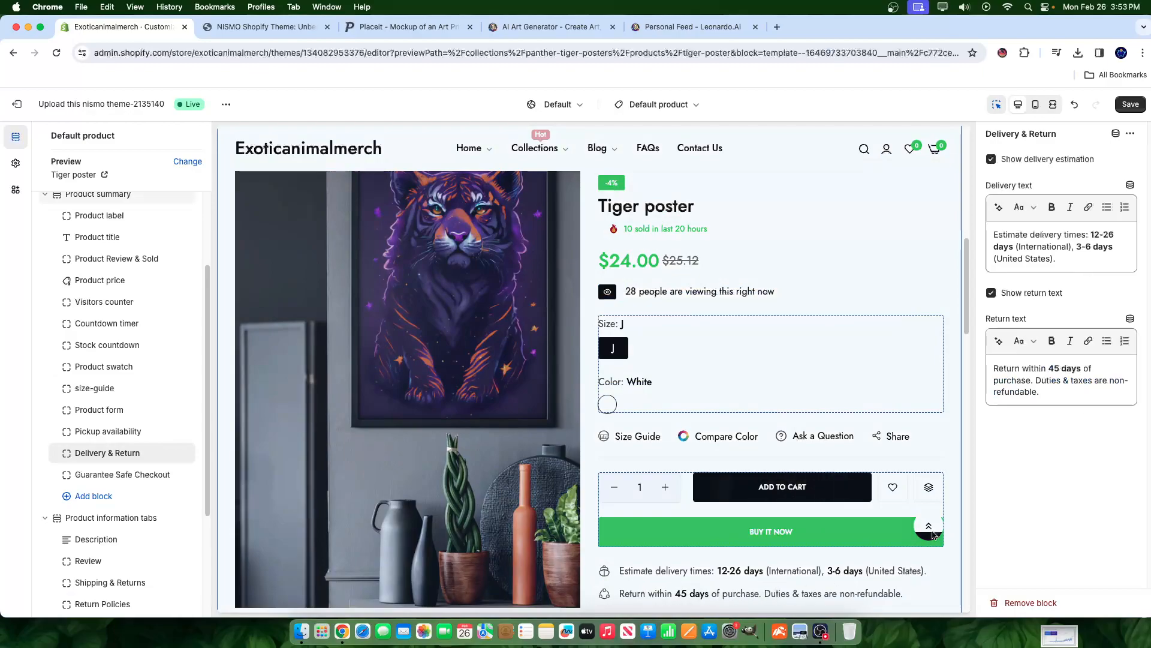
pyautogui.scroll(-1, 843, 384)
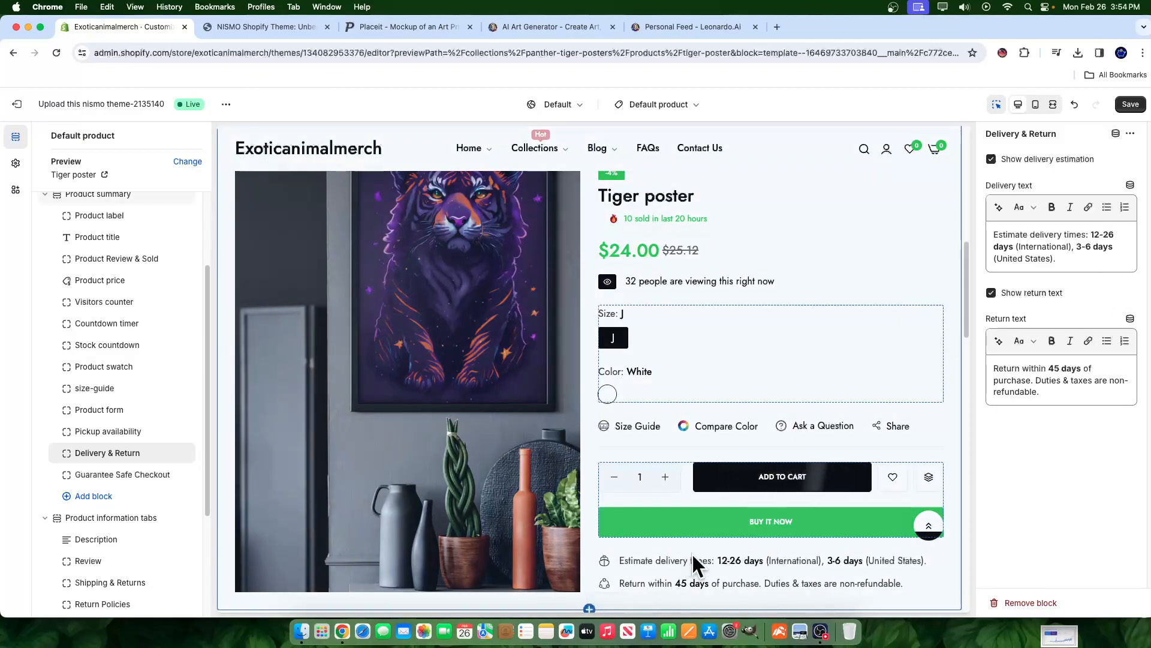
pyautogui.click(93, 434)
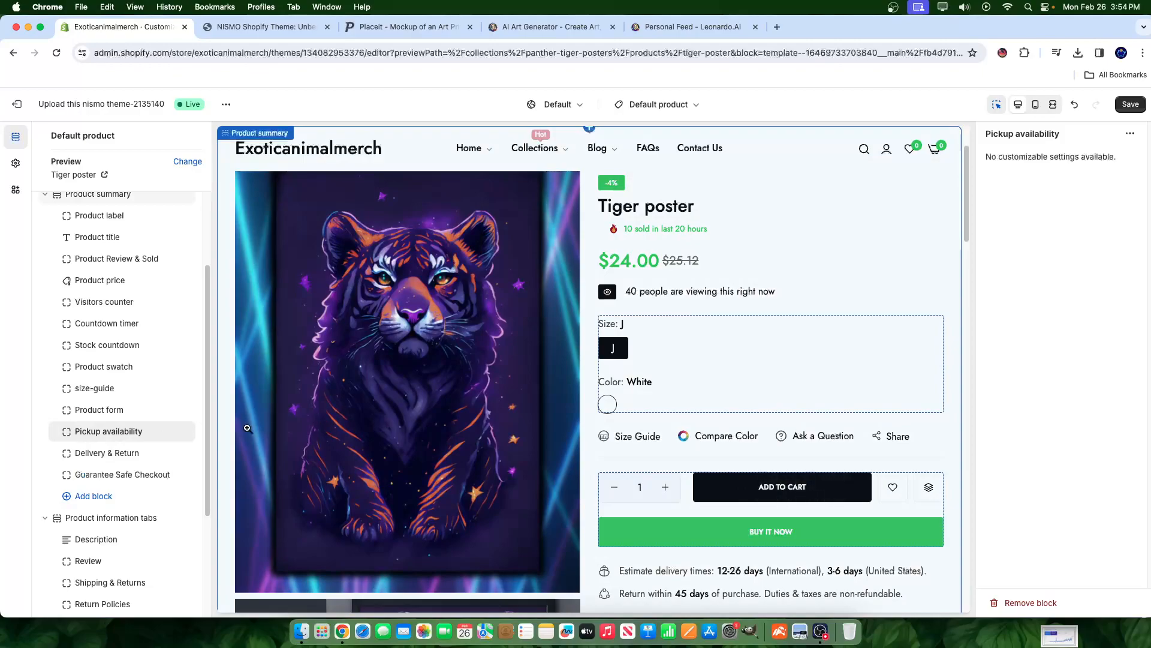
pyautogui.click(92, 410)
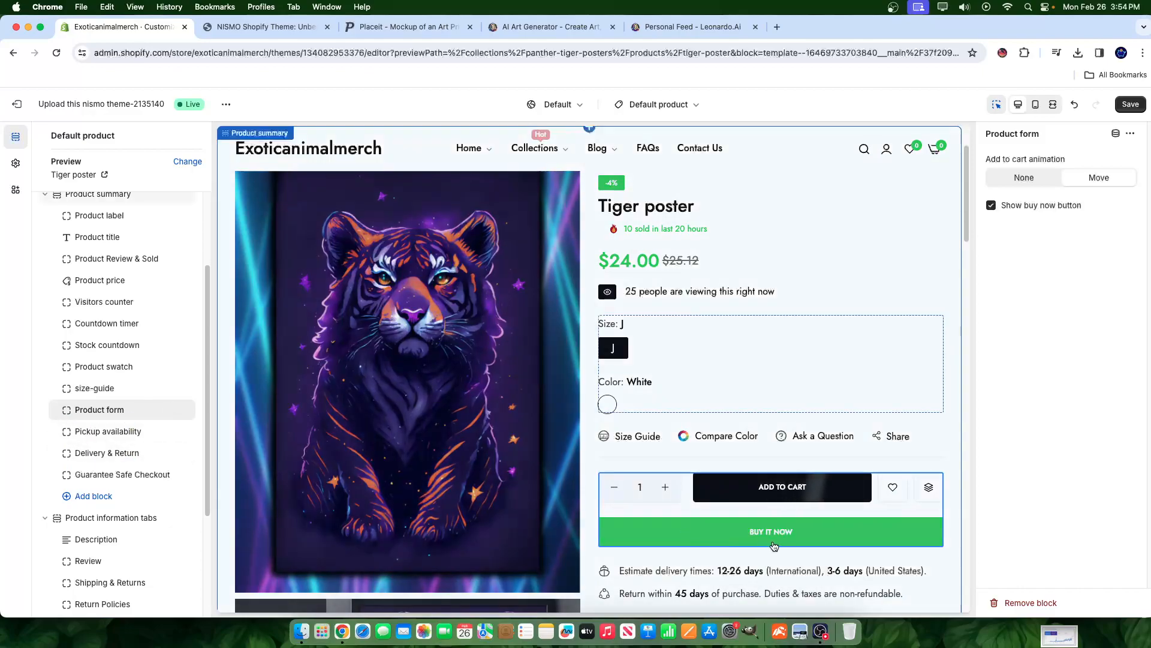
pyautogui.click(92, 388)
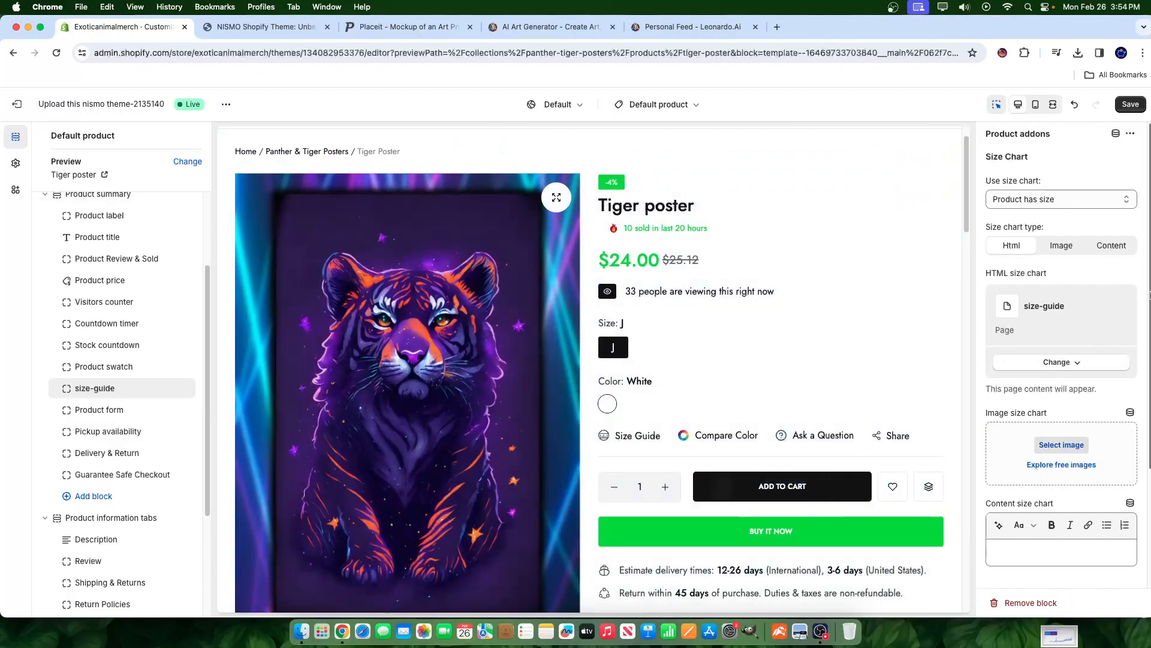
# - Set the size chart type to Image, keeping size-guide as the linked page
pyautogui.click(1070, 251)
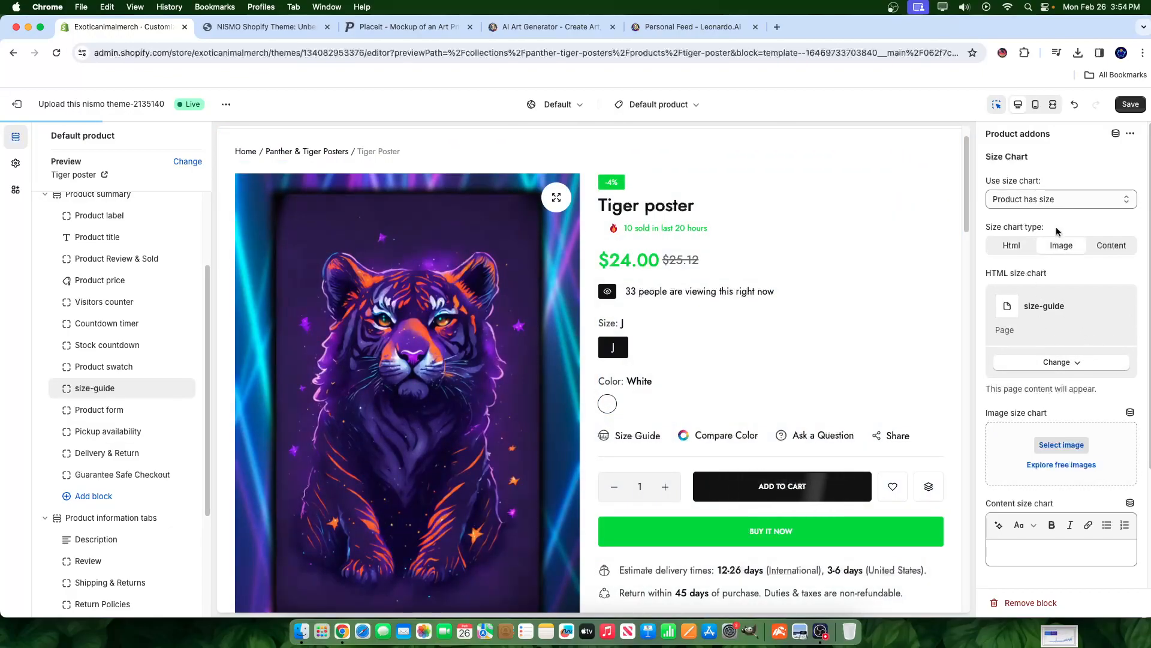
pyautogui.click(1059, 362)
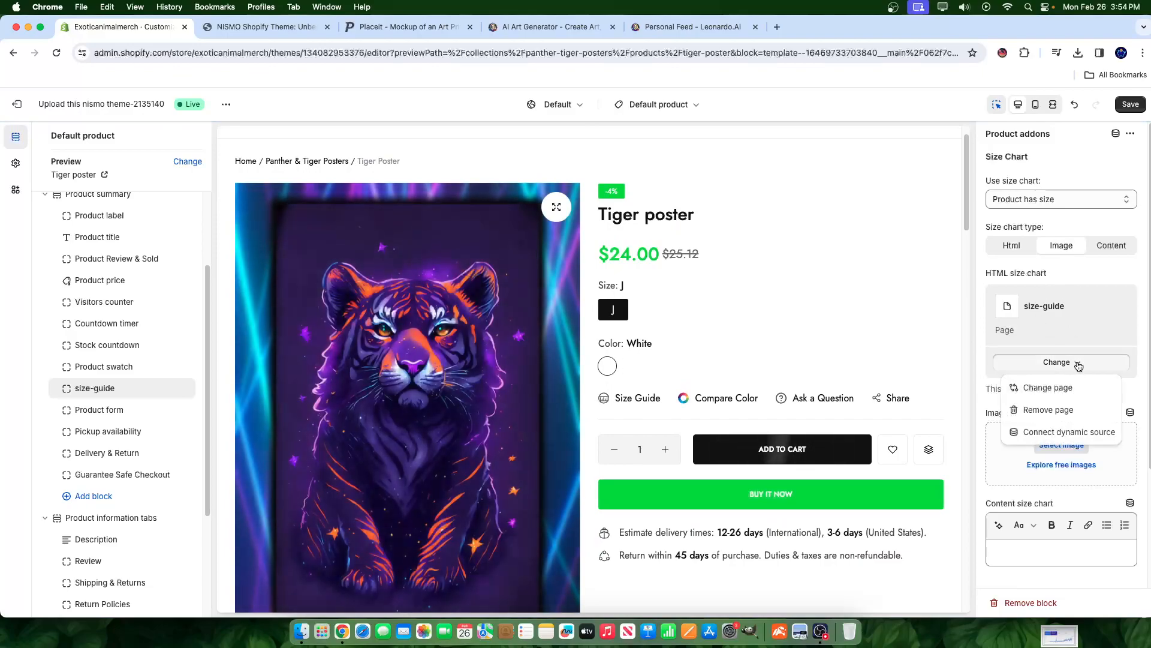
pyautogui.click(1048, 388)
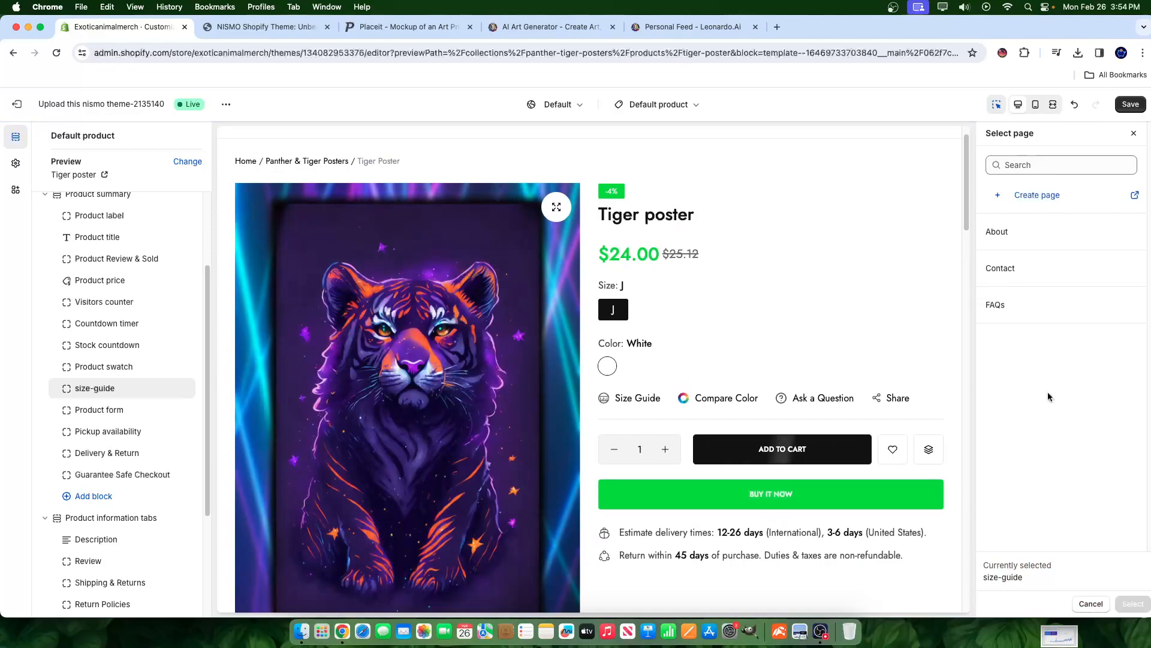
pyautogui.click(1134, 133)
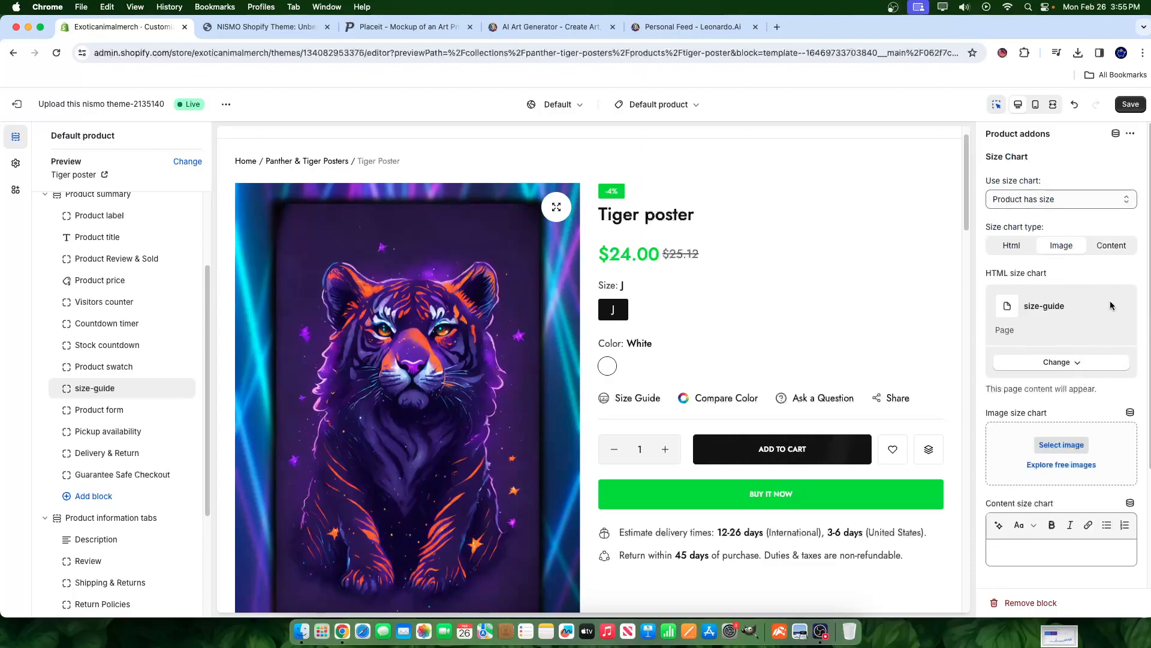
# - Choose a PNG from the store's image library as the image size chart
pyautogui.click(1061, 446)
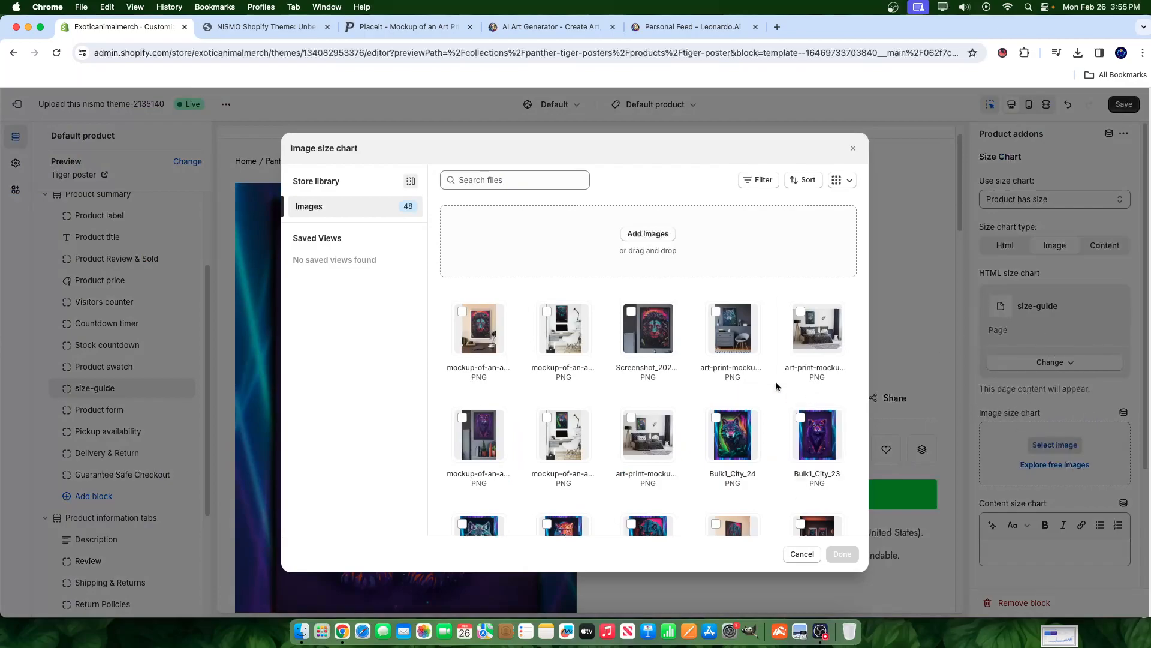
pyautogui.scroll(-8, 649, 420)
pyautogui.scroll(-5, 650, 448)
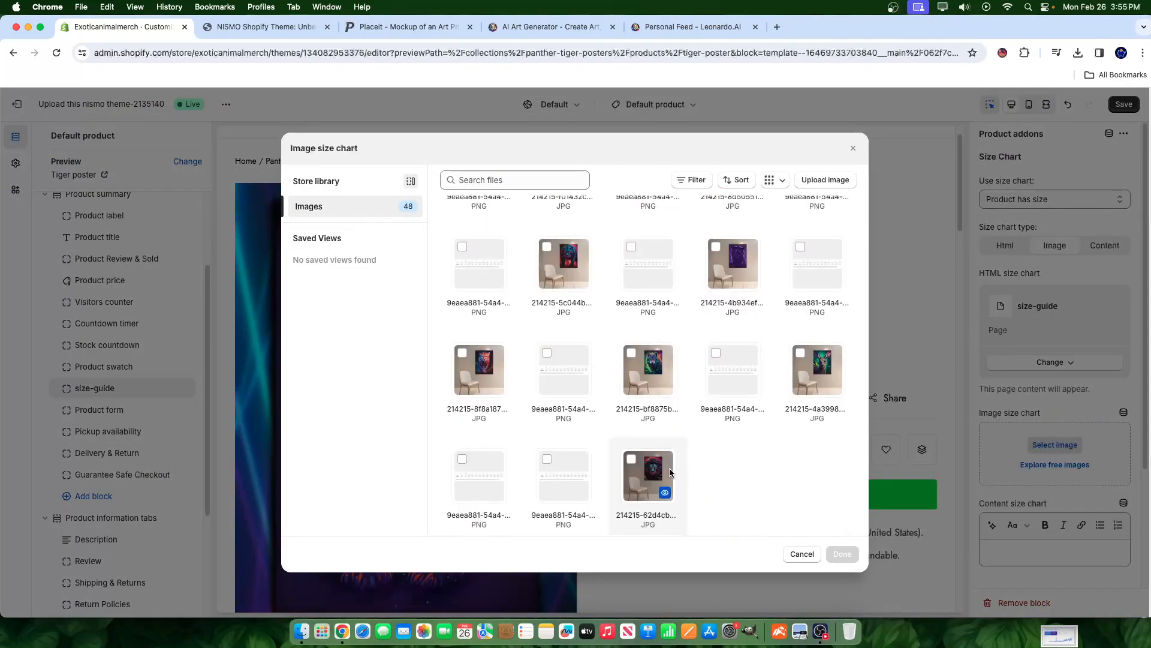
pyautogui.click(466, 275)
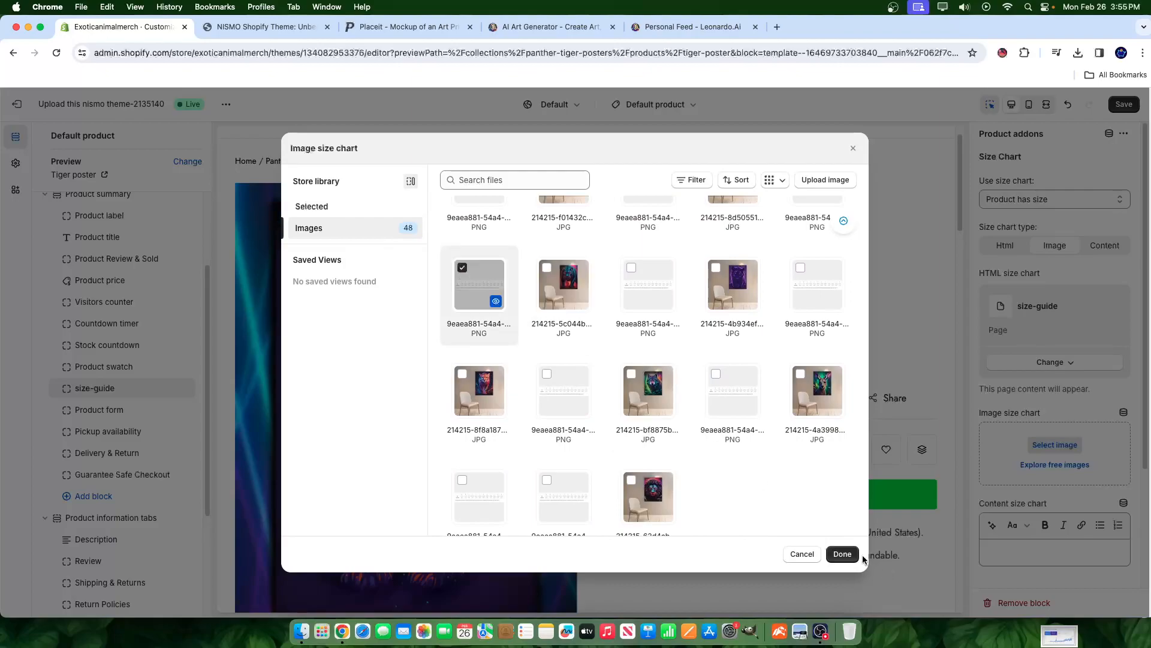
pyautogui.click(842, 554)
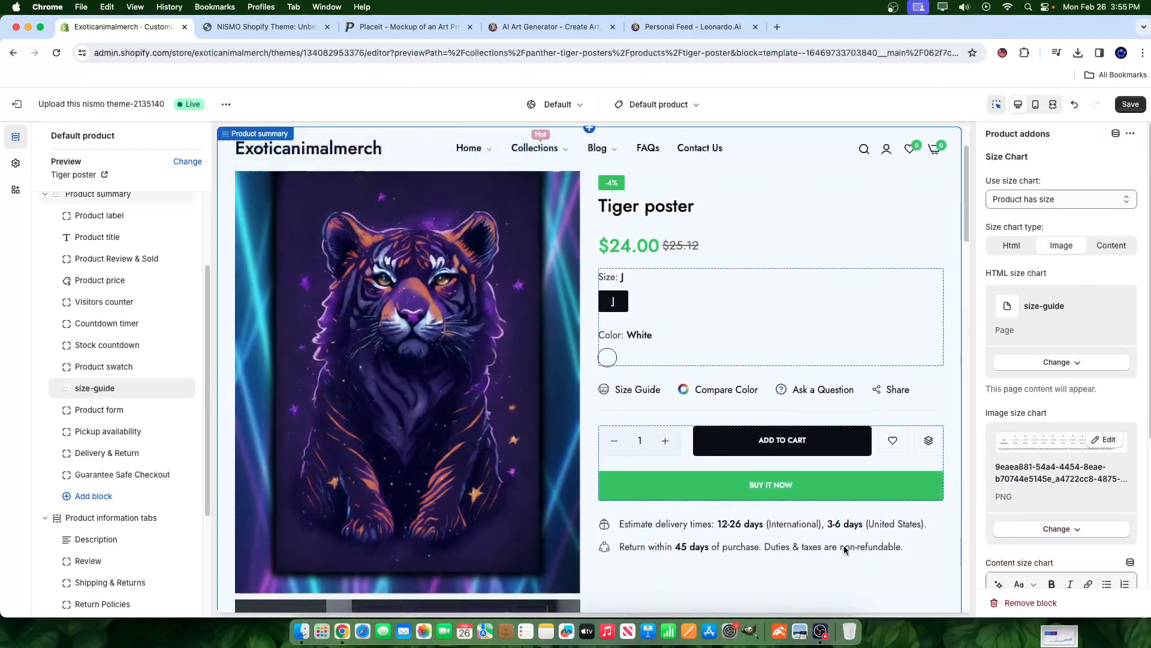
pyautogui.scroll(2, 627, 509)
pyautogui.scroll(-6, 661, 510)
pyautogui.scroll(6, 606, 489)
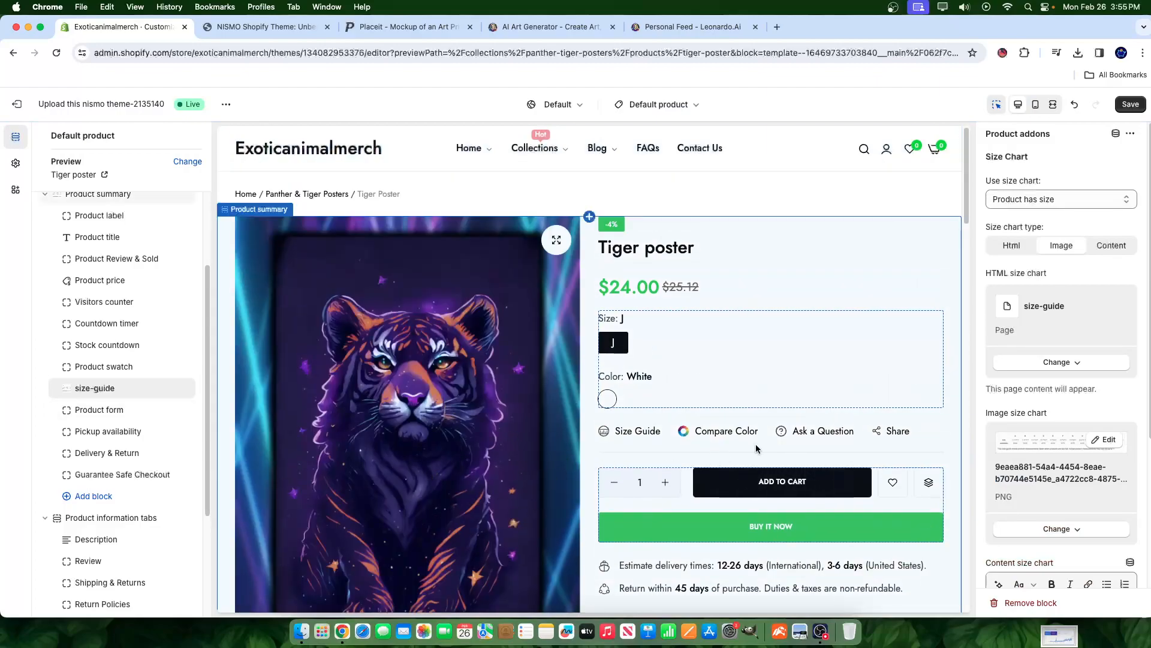
# - Save the theme and check the Size Guide popup on the Tiger poster page, then reselect Product form
pyautogui.click(1125, 106)
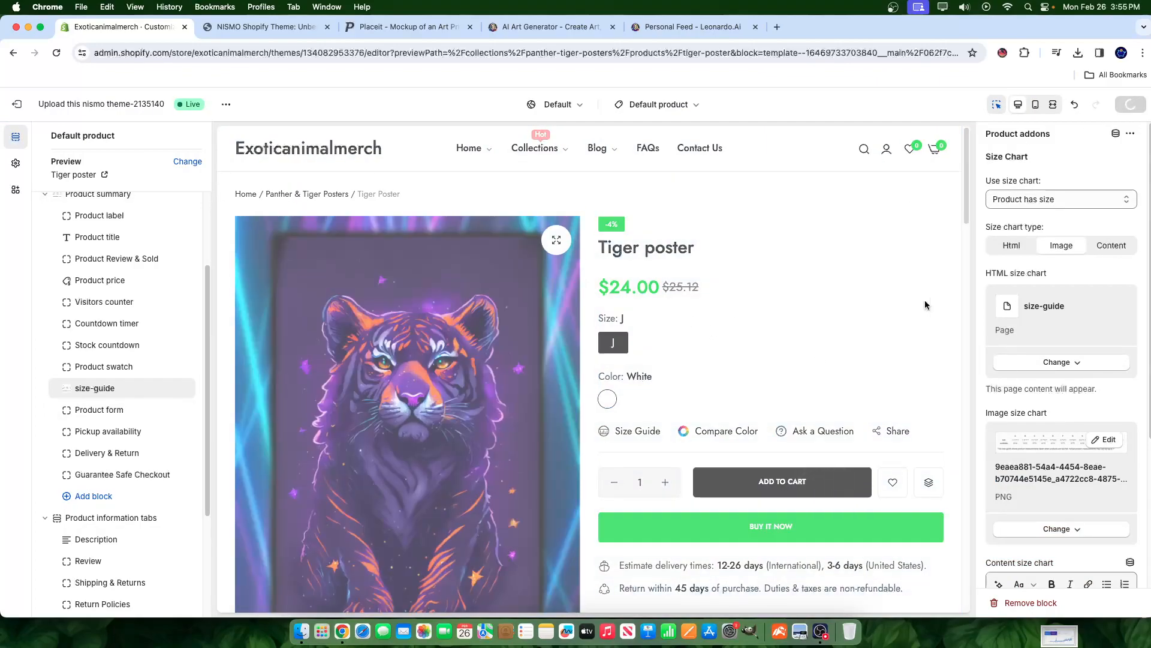
pyautogui.click(615, 438)
pyautogui.click(634, 479)
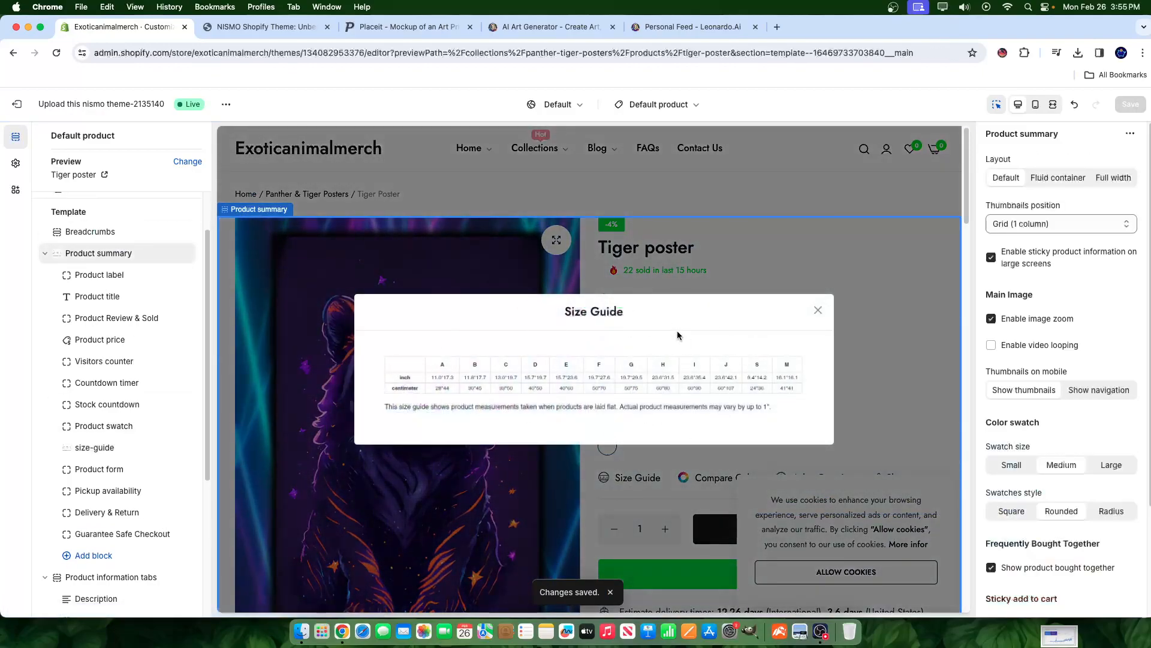
pyautogui.click(818, 309)
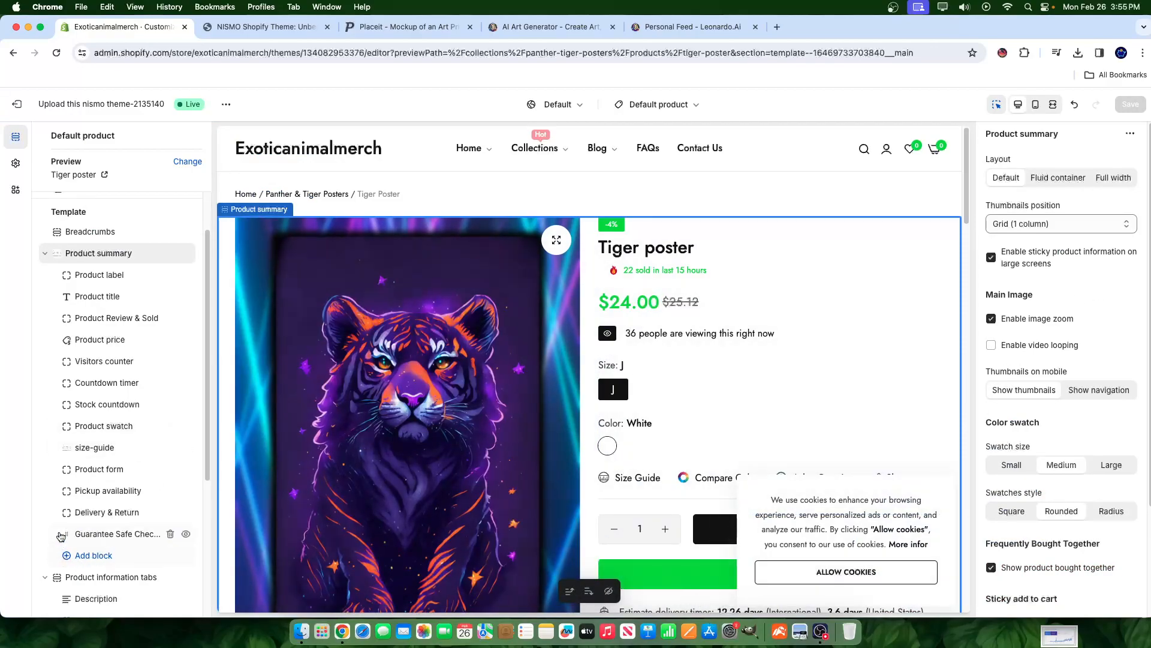
pyautogui.click(99, 471)
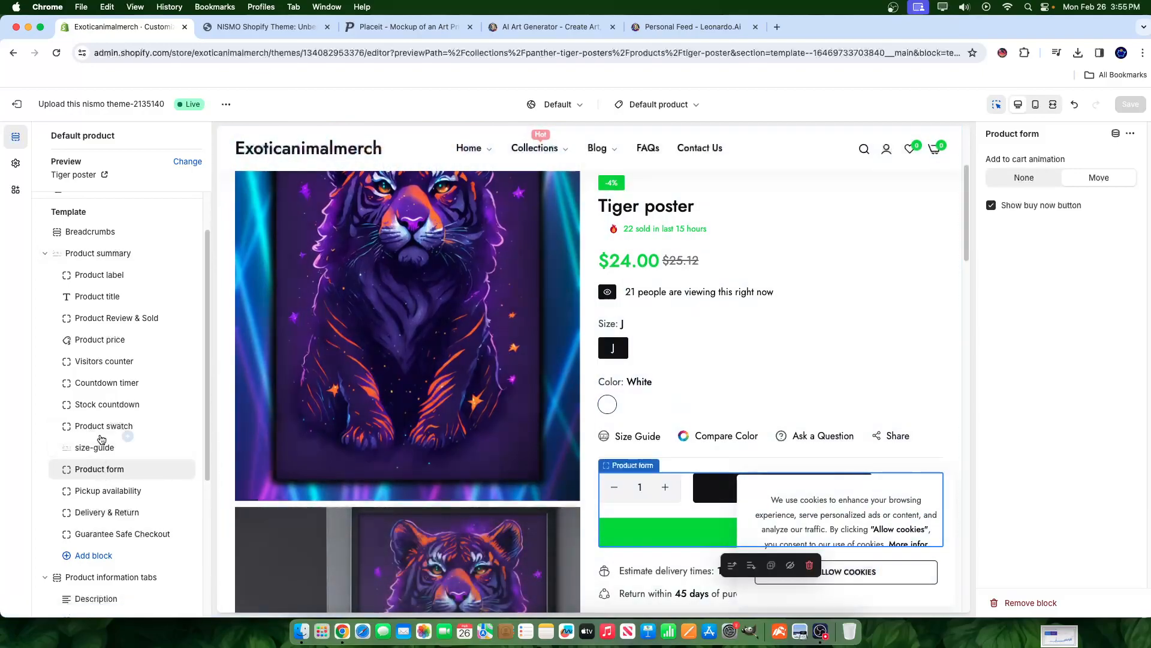
# - Go through size-guide and Product swatch to the Stock countdown block's 79-item 'Hurry Up' settings
pyautogui.click(101, 446)
pyautogui.click(103, 427)
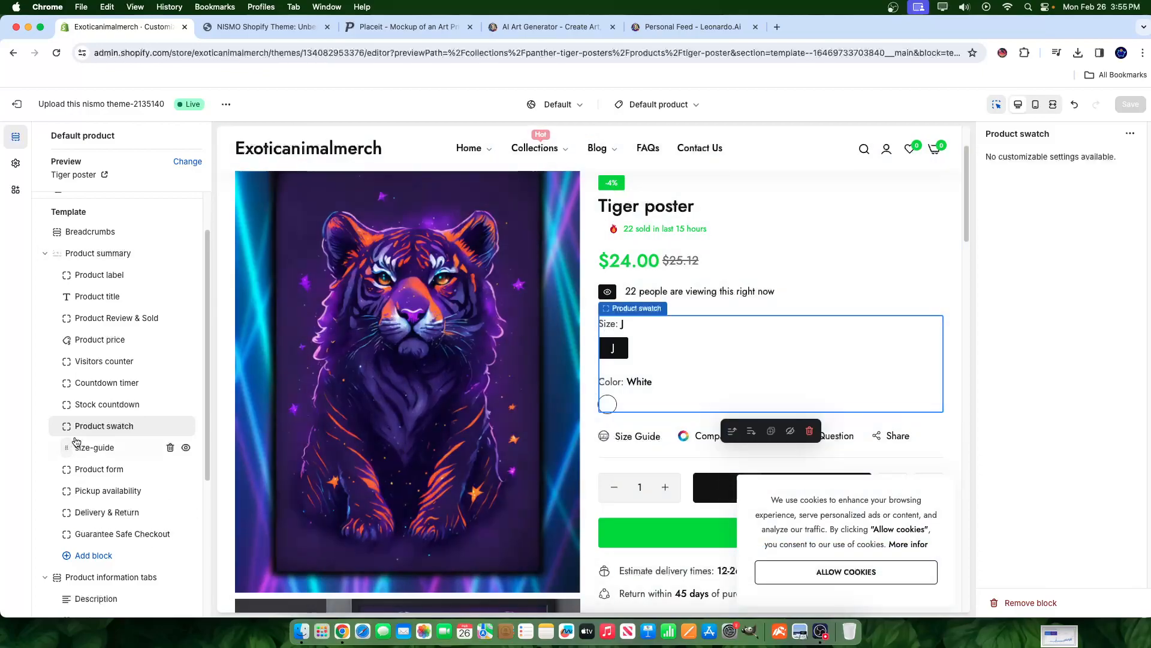
pyautogui.click(88, 406)
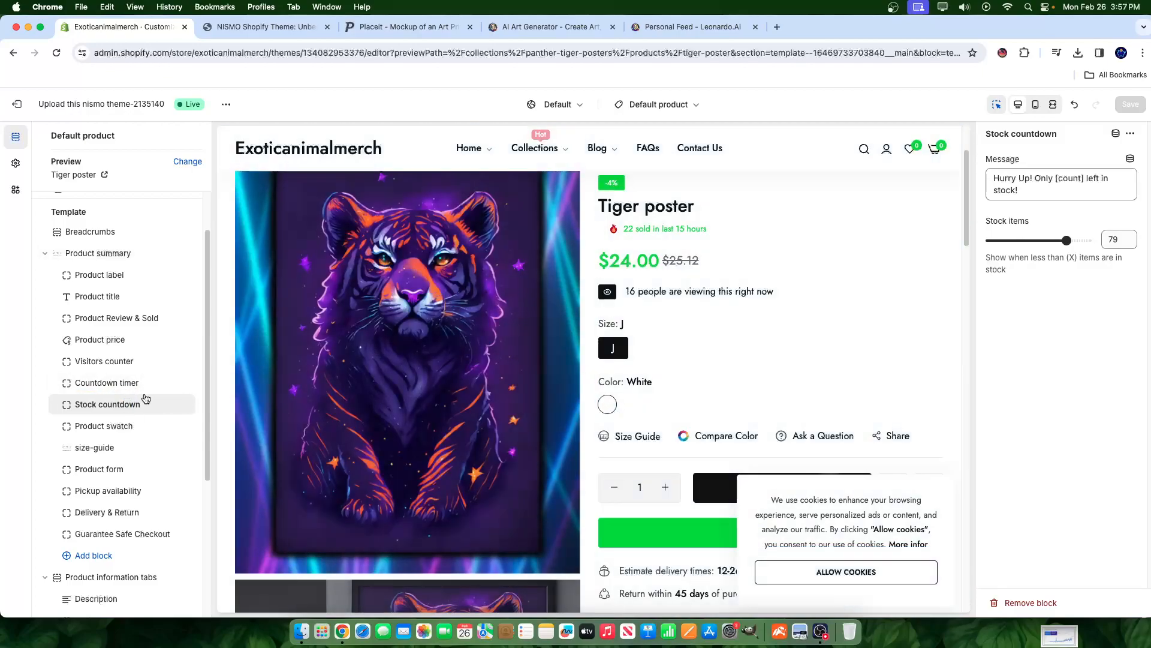
pyautogui.scroll(-3, 669, 361)
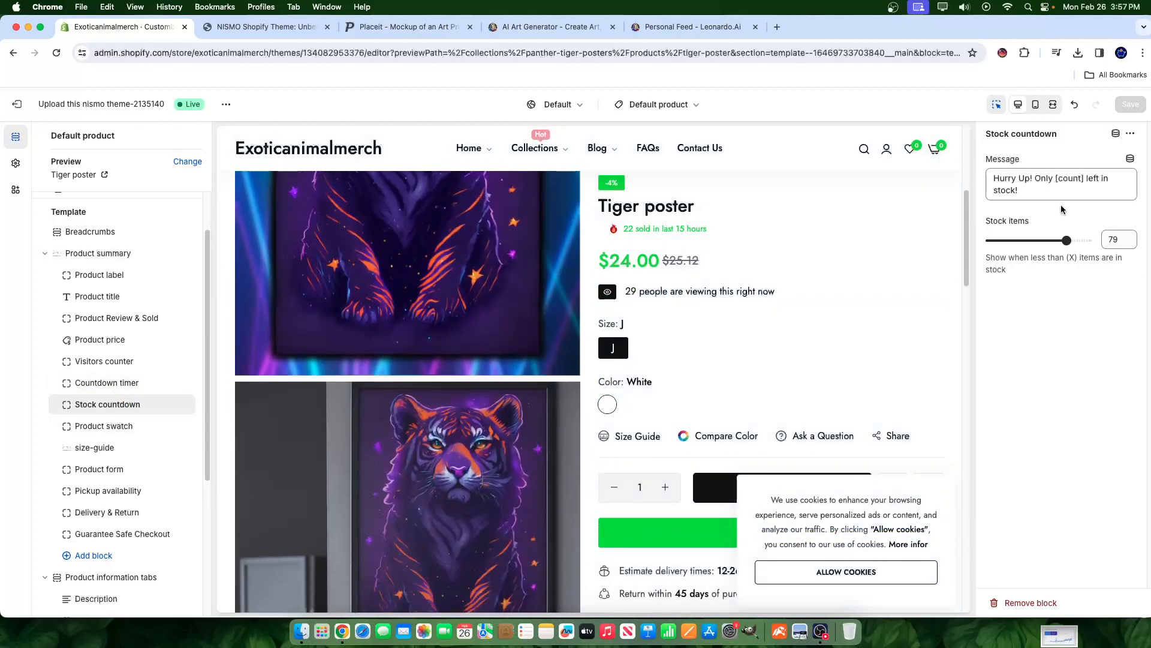
# - Review the Visitors counter and Countdown timer blocks, then select the settings-free Product price block
pyautogui.click(104, 372)
pyautogui.click(107, 362)
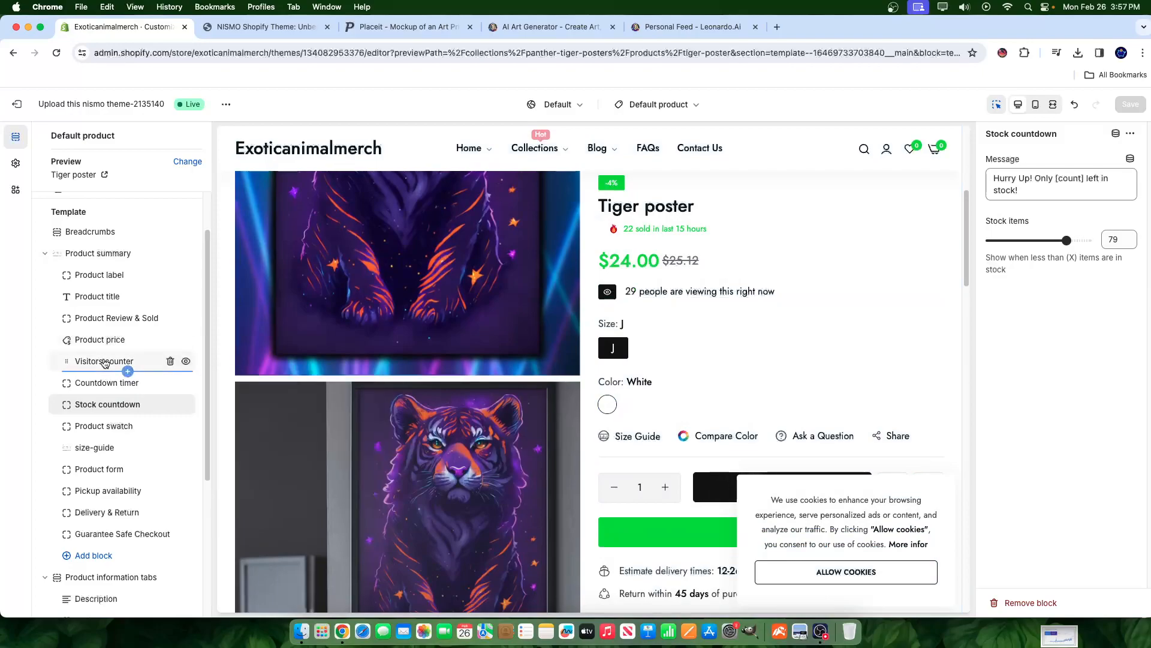
pyautogui.click(118, 362)
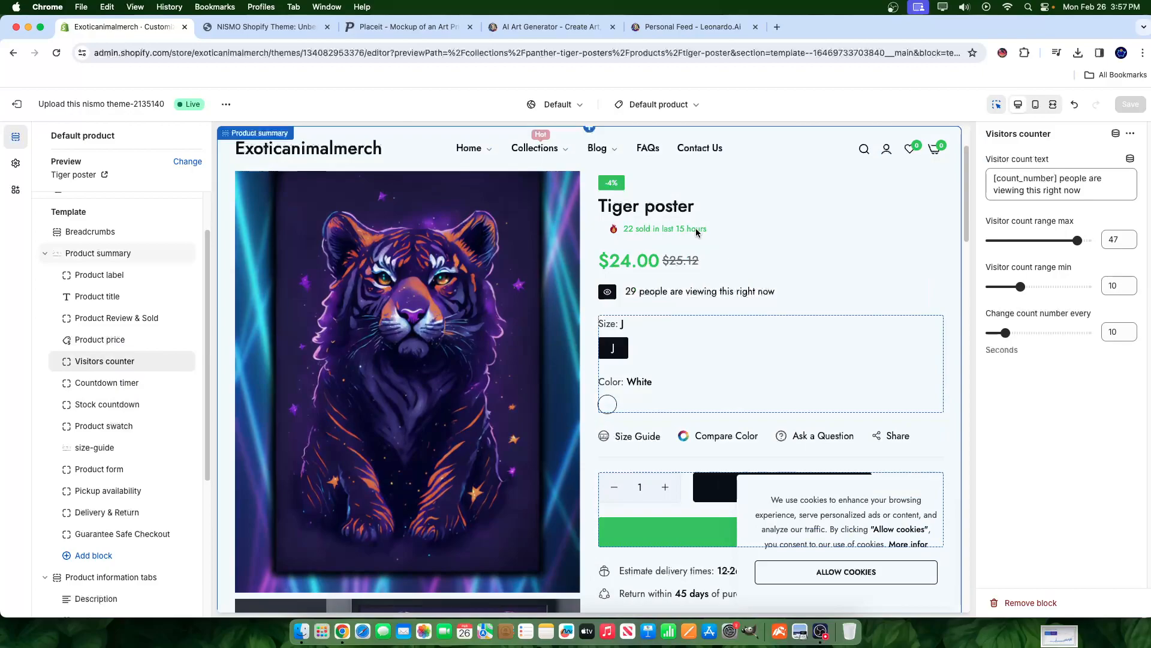
pyautogui.click(127, 371)
pyautogui.click(105, 384)
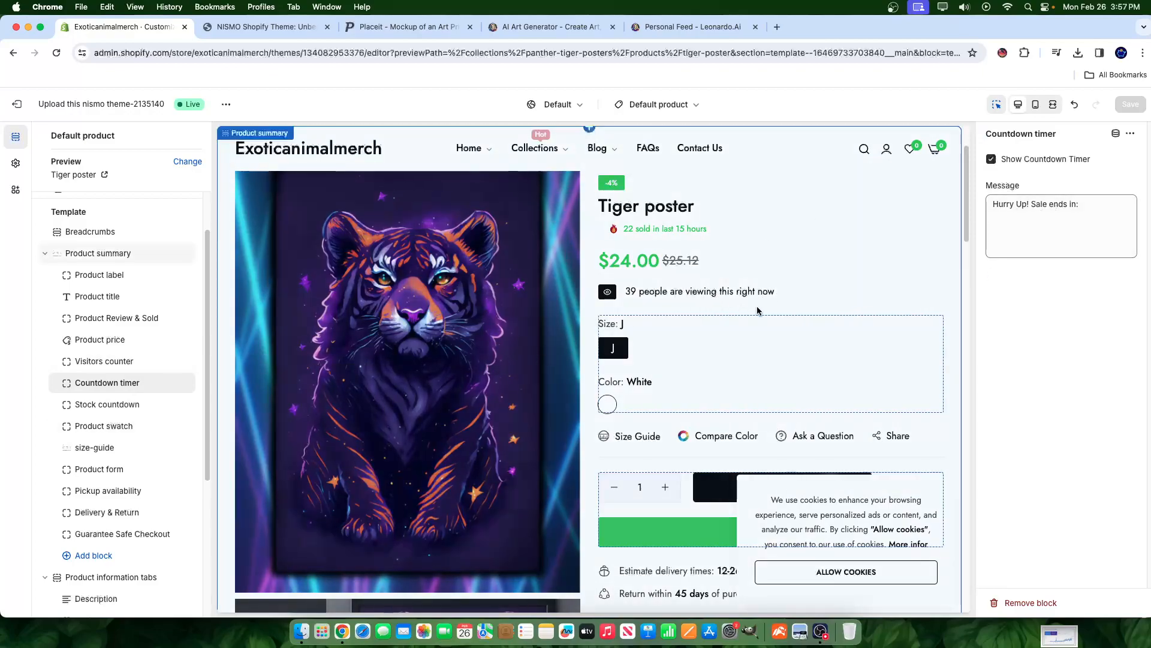
pyautogui.scroll(-15, 757, 311)
pyautogui.scroll(15, 635, 394)
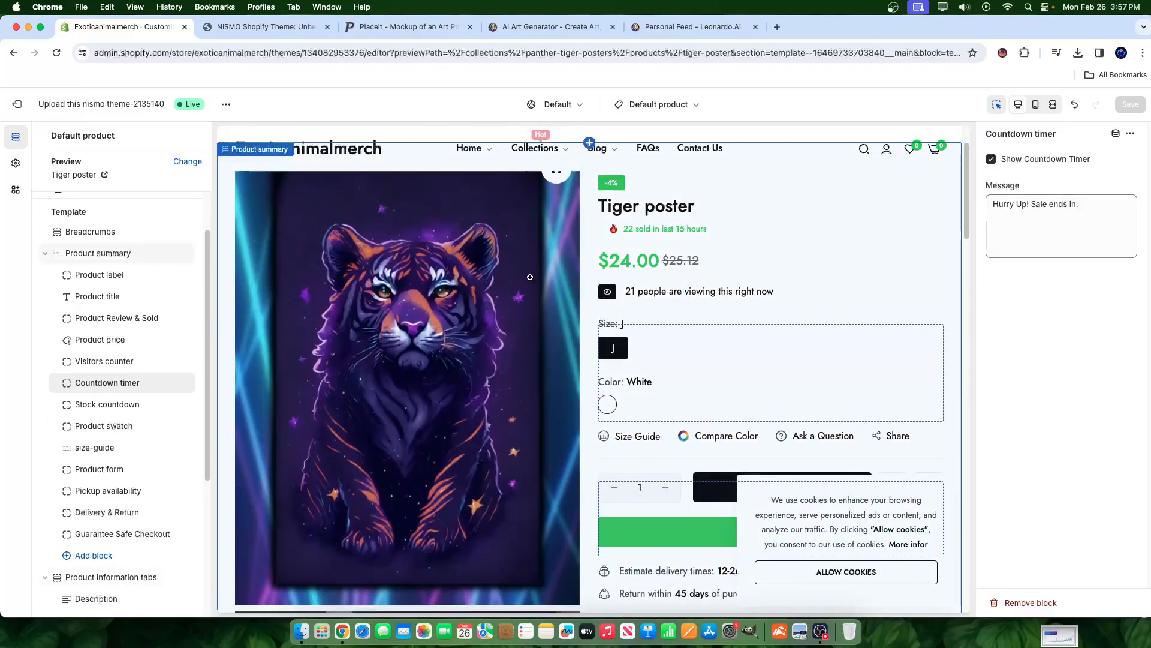
pyautogui.click(103, 367)
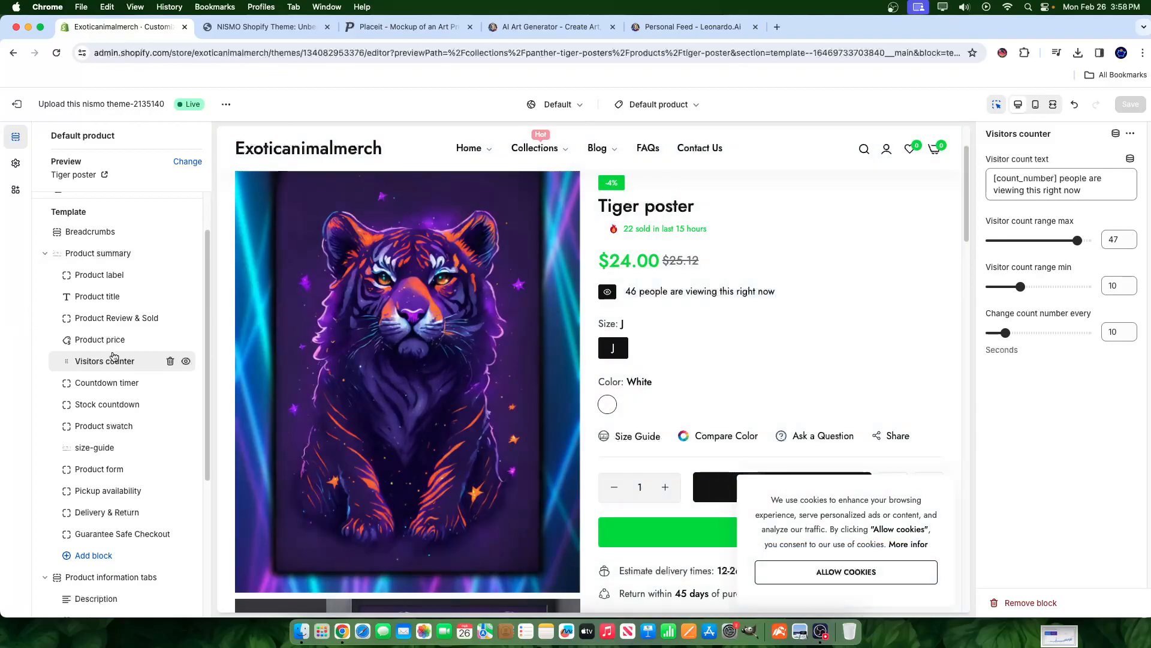
pyautogui.click(96, 339)
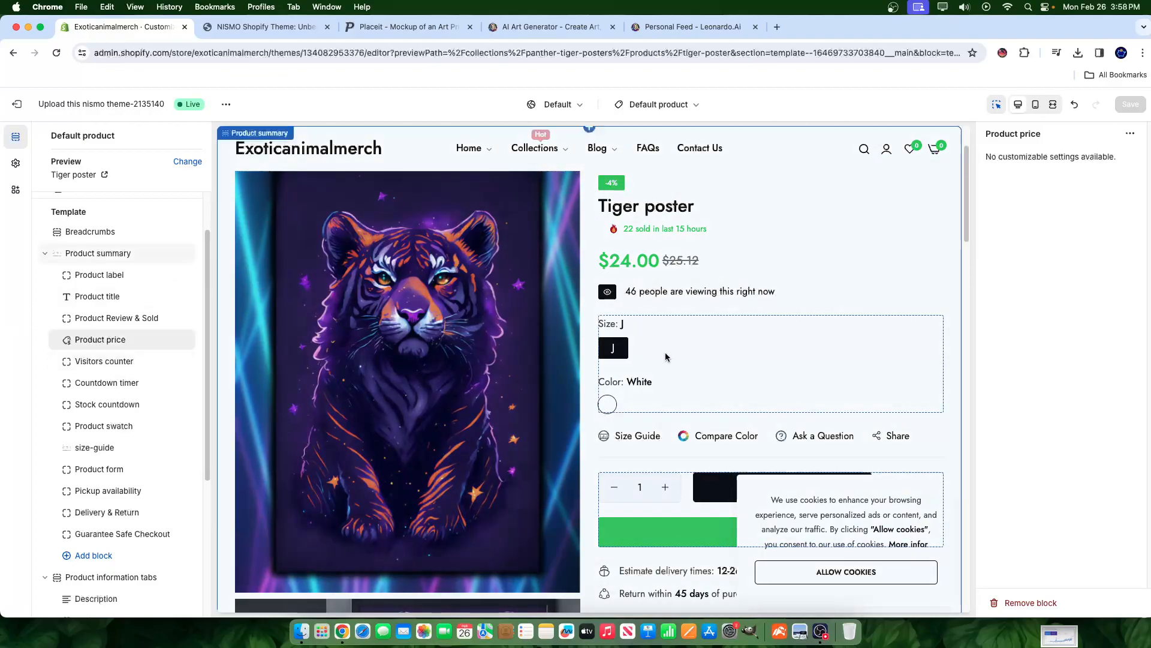
# - Scroll the Template sidebar's Product summary block list up and down
pyautogui.scroll(-2, 678, 341)
pyautogui.scroll(3, 678, 341)
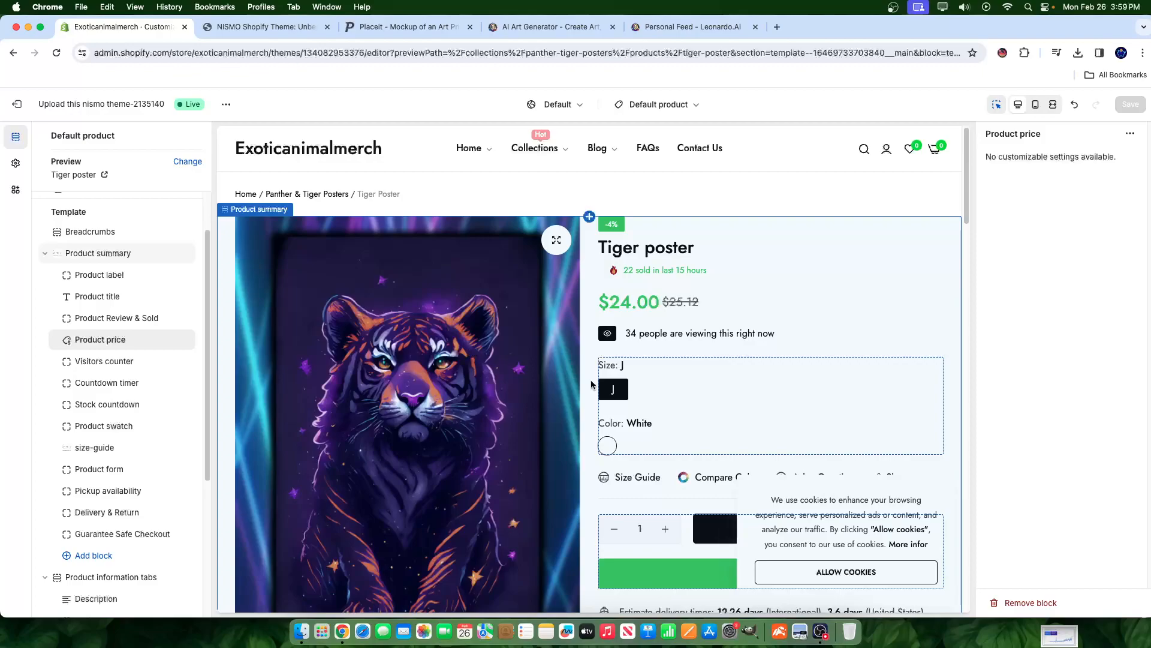
pyautogui.scroll(-6, 600, 491)
pyautogui.scroll(6, 599, 486)
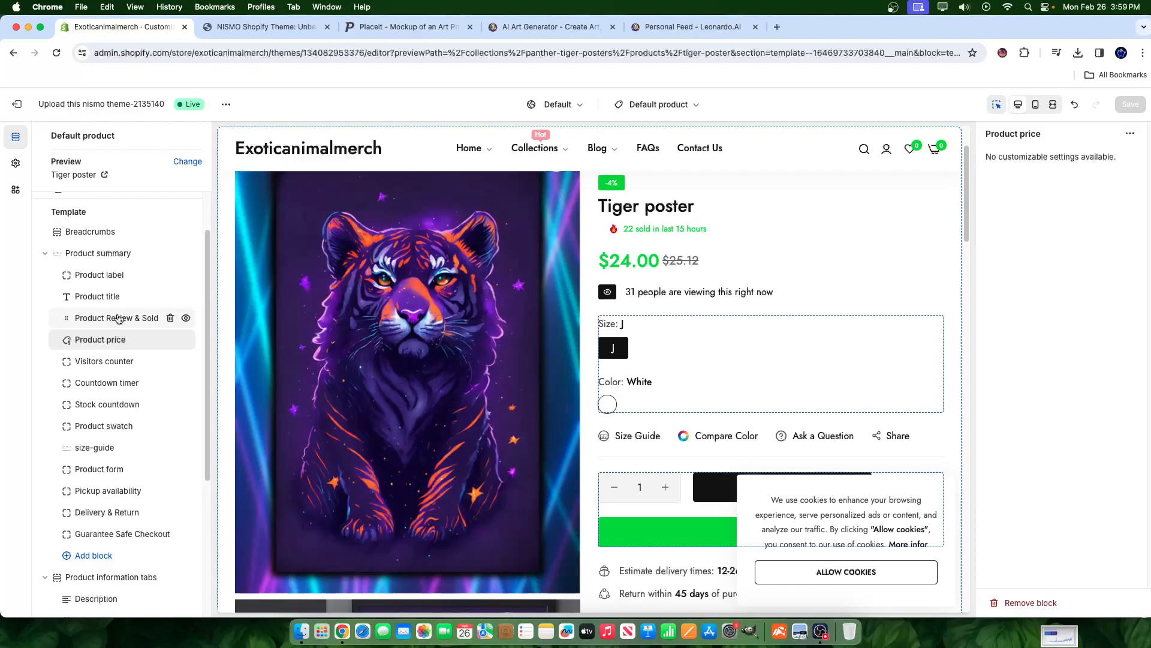
pyautogui.click(93, 310)
pyautogui.click(97, 320)
pyautogui.click(96, 322)
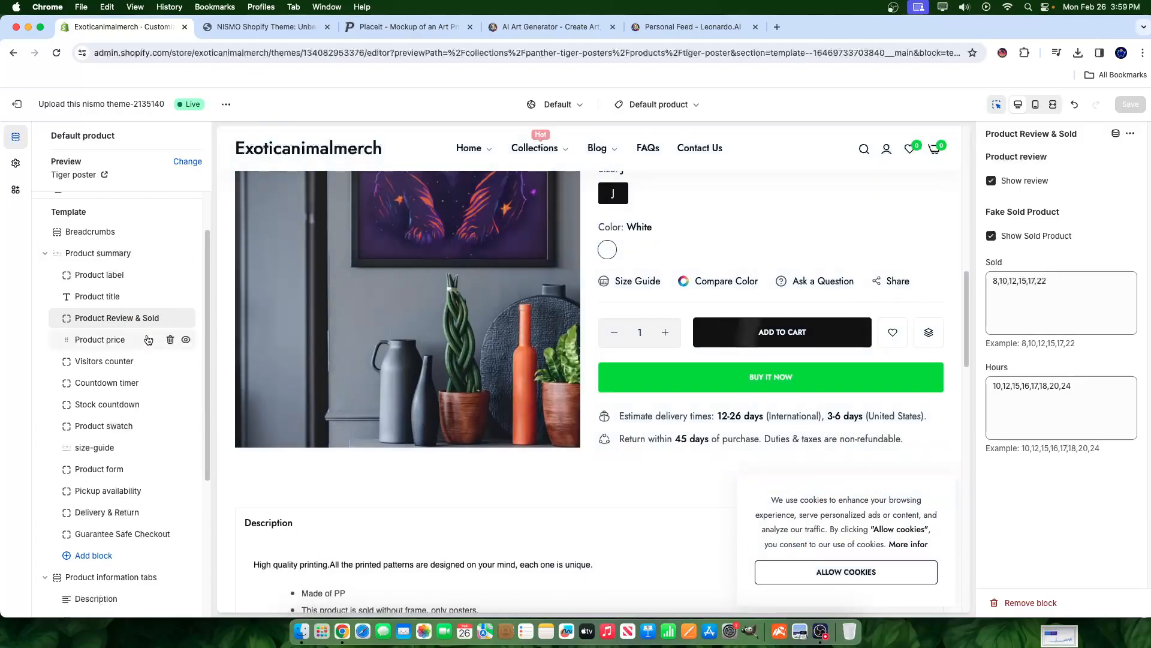
pyautogui.click(114, 320)
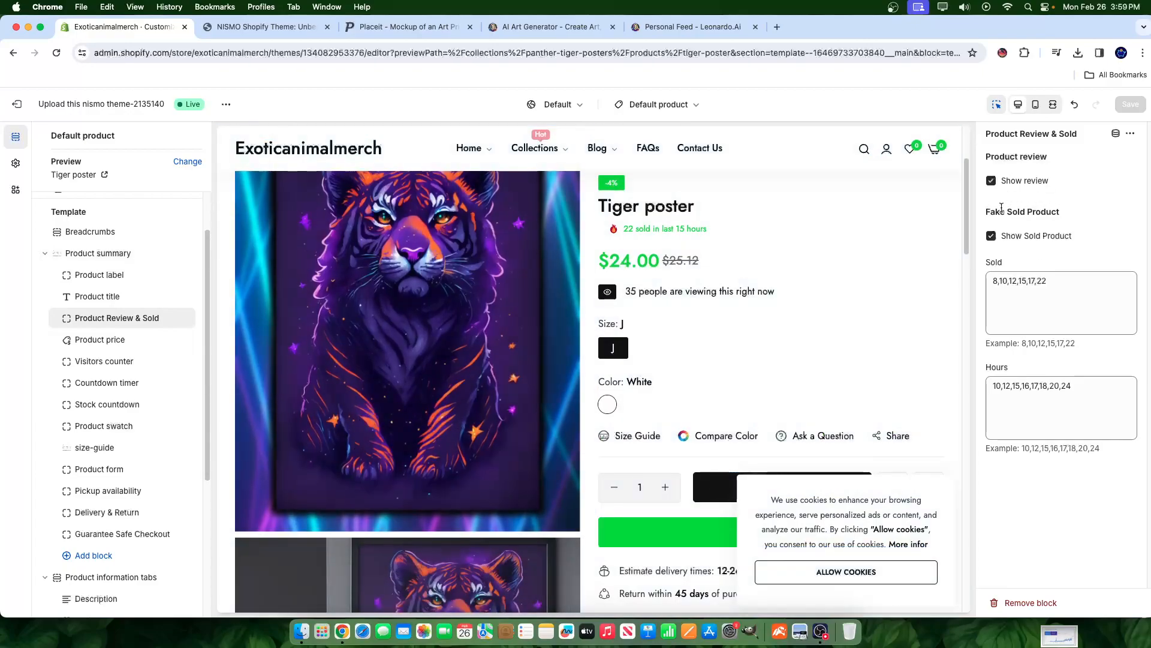
pyautogui.scroll(-15, 636, 408)
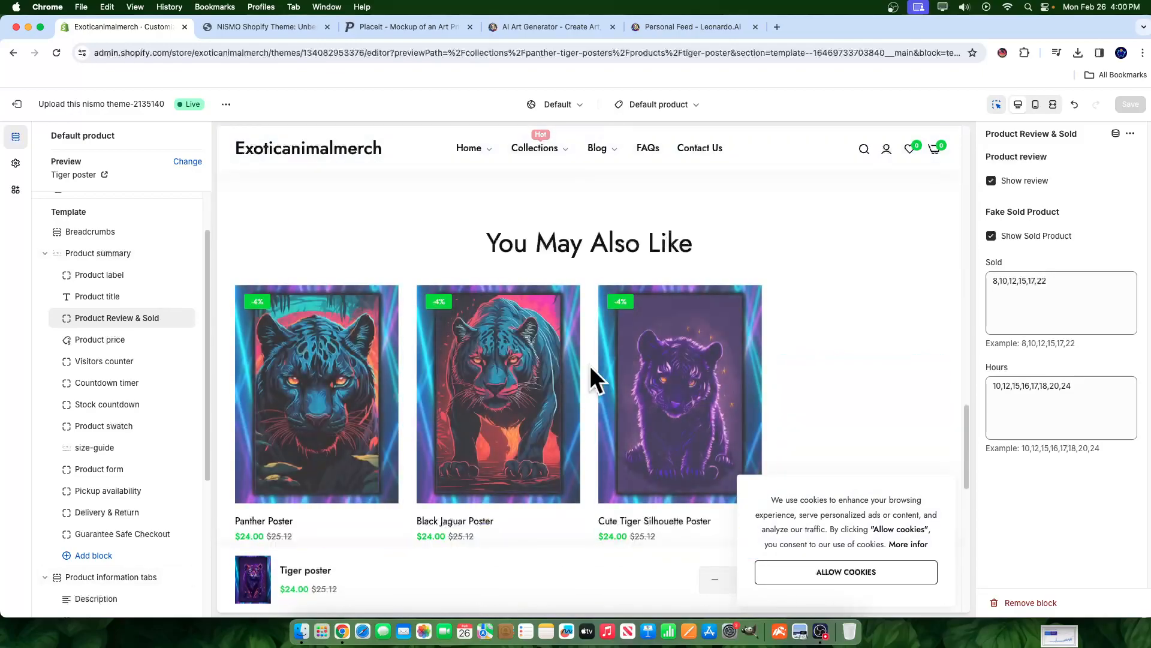
pyautogui.scroll(10, 560, 355)
pyautogui.scroll(5, 743, 300)
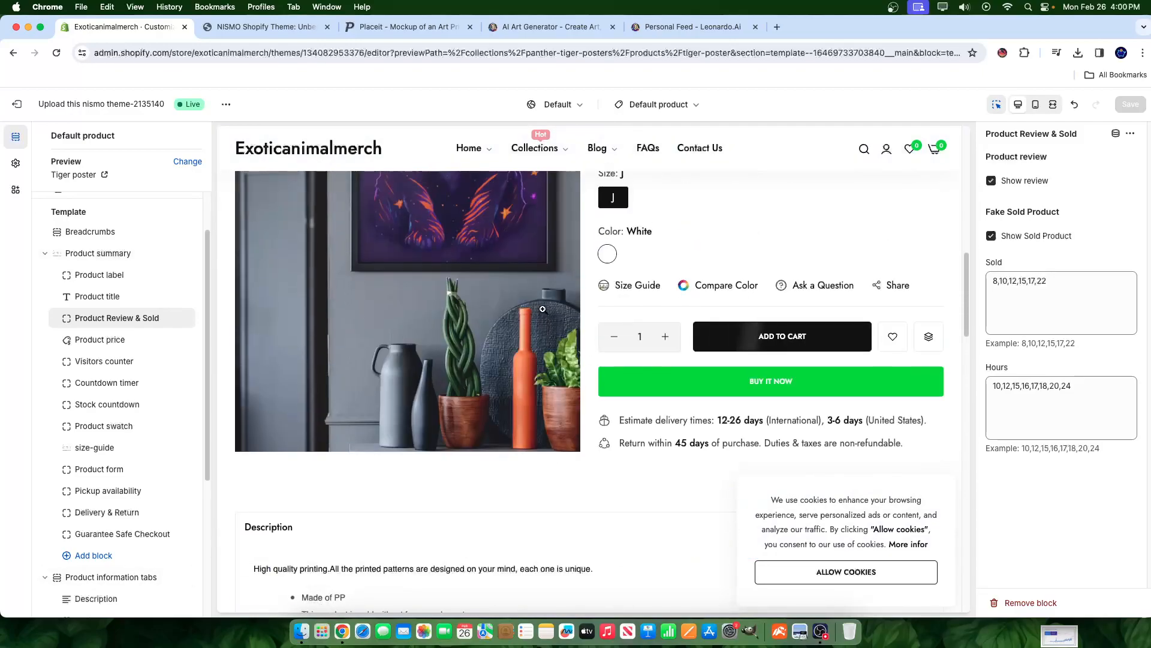
pyautogui.scroll(2, 79, 303)
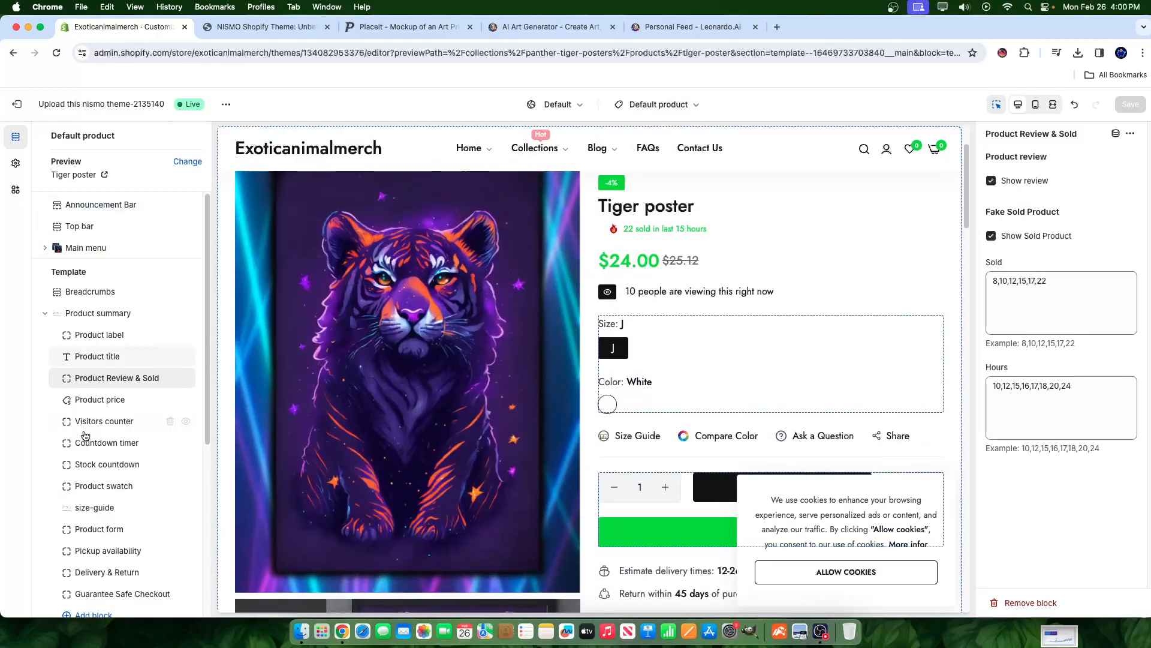
# - Raise the product title font size to 38 px, then review Product label and Product summary settings
pyautogui.click(84, 358)
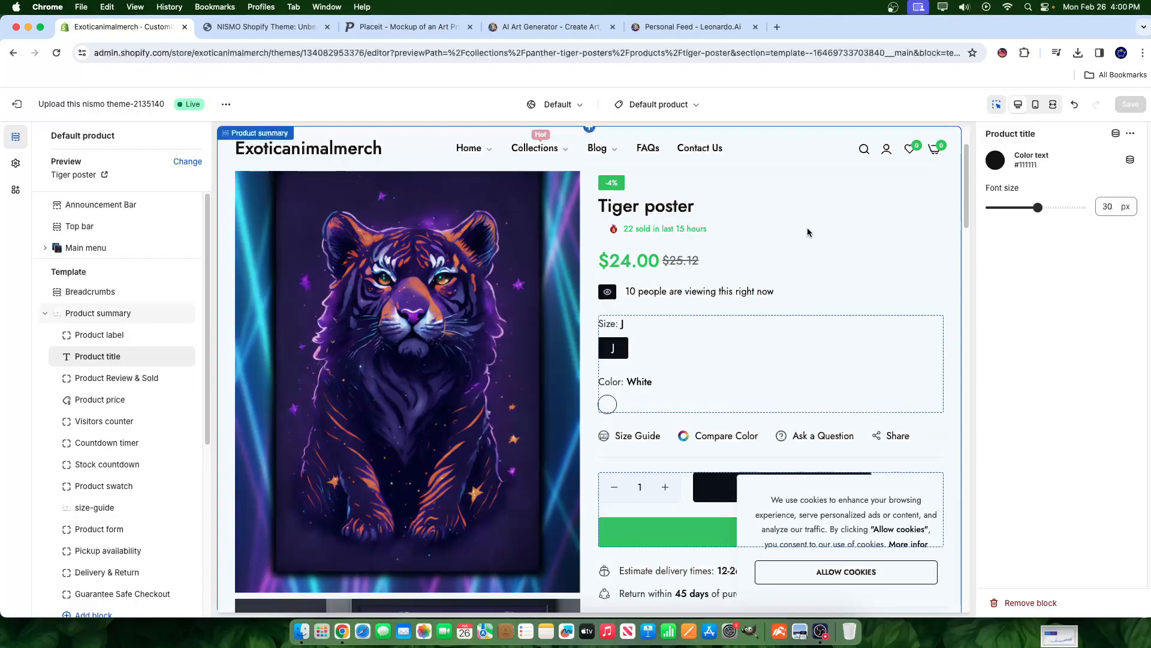
pyautogui.moveTo(1038, 207); pyautogui.dragTo(1057, 208)
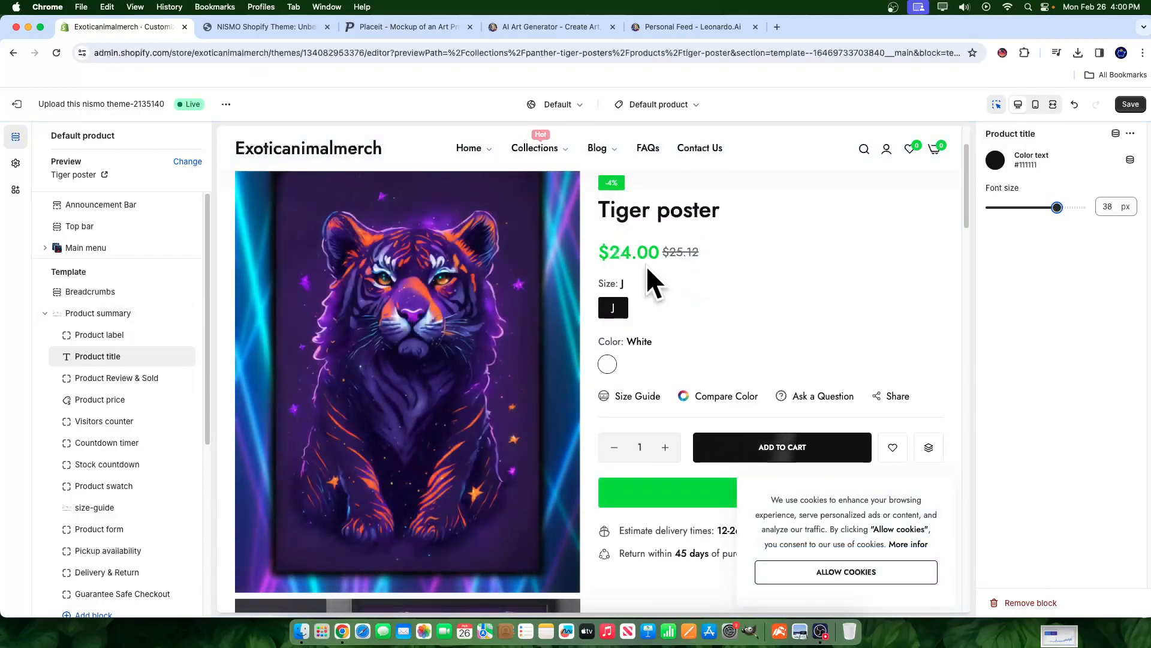
pyautogui.click(99, 335)
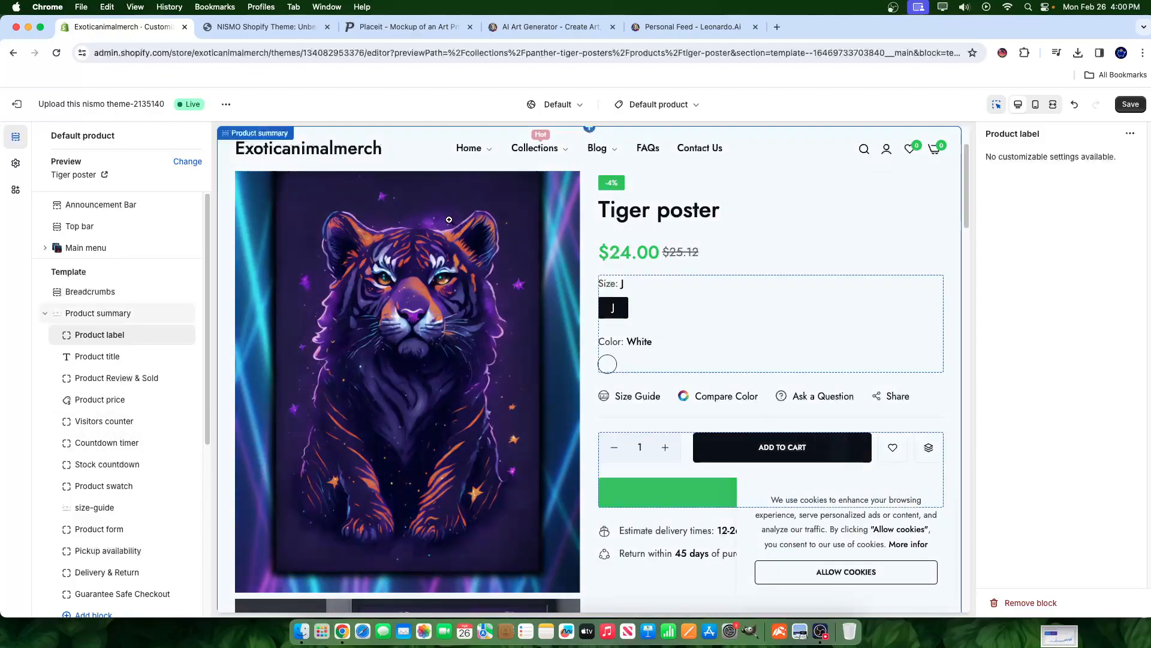
pyautogui.scroll(-15, 277, 385)
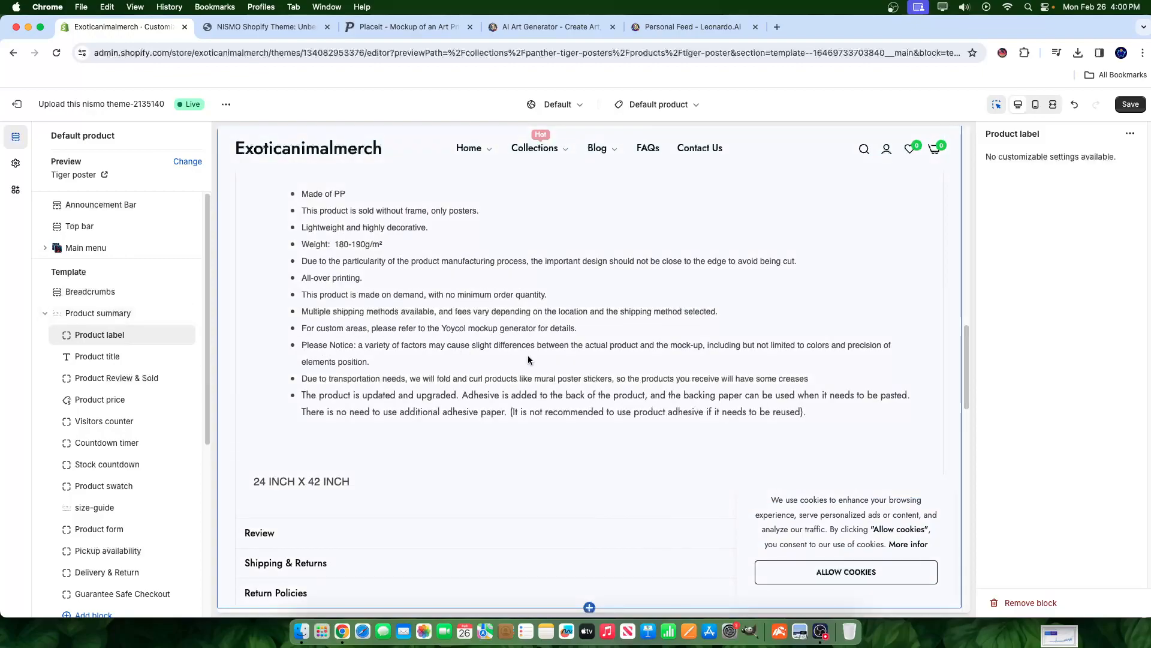
pyautogui.scroll(20, 528, 360)
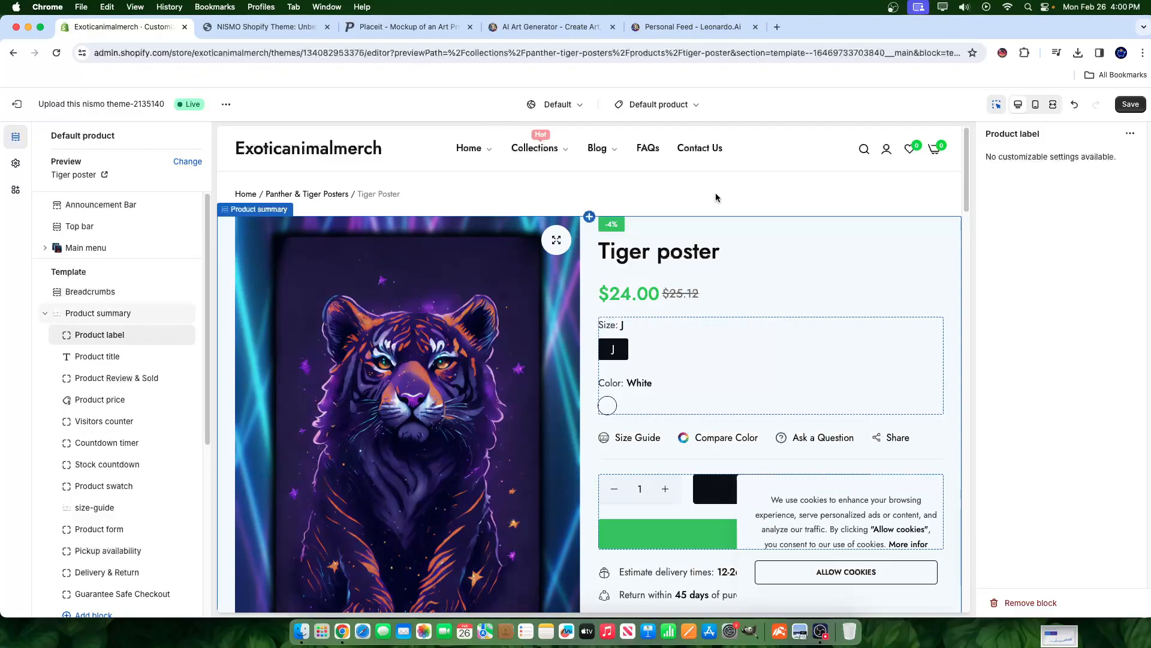
pyautogui.scroll(-15, 762, 367)
pyautogui.scroll(15, 692, 275)
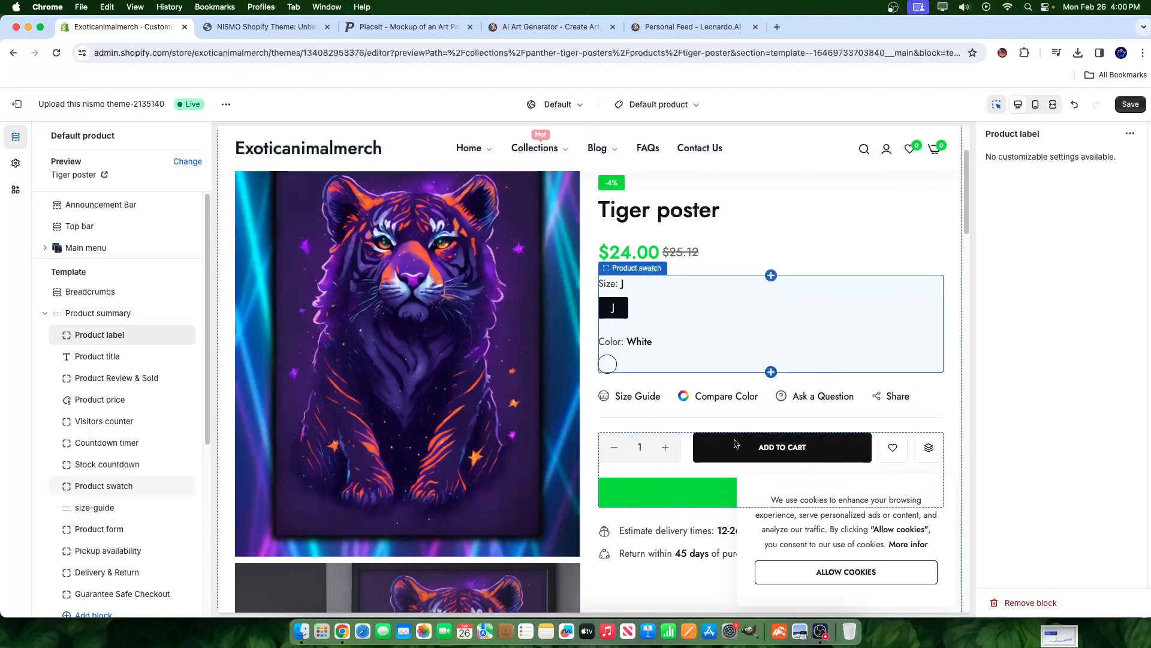
pyautogui.scroll(-2, 742, 377)
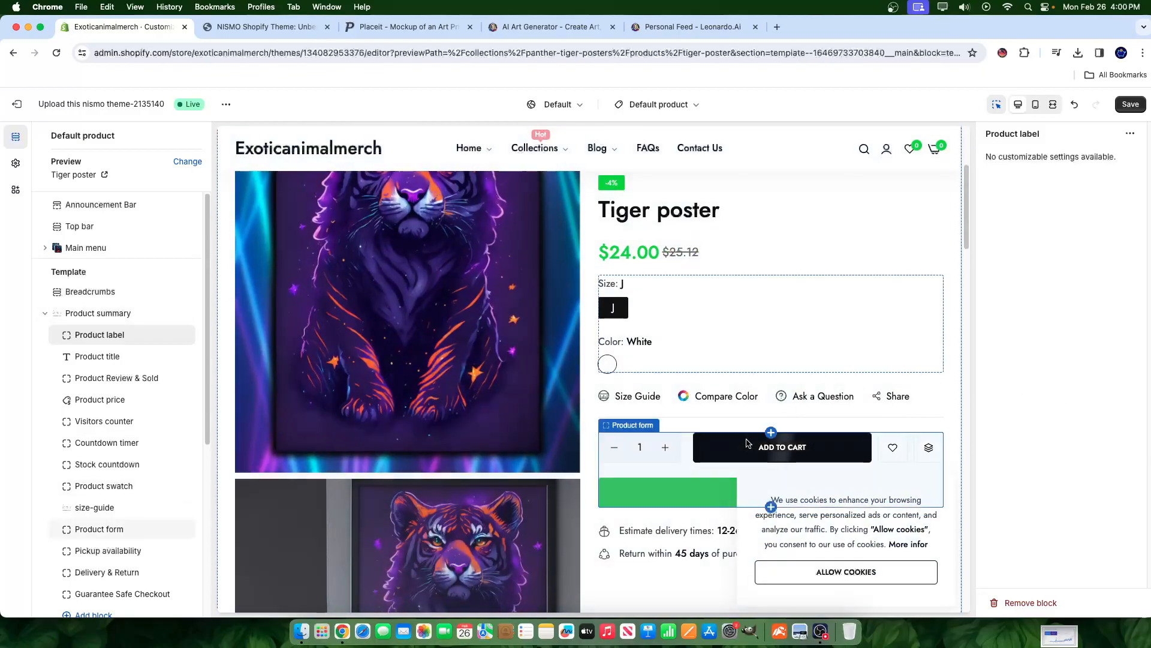
pyautogui.click(818, 396)
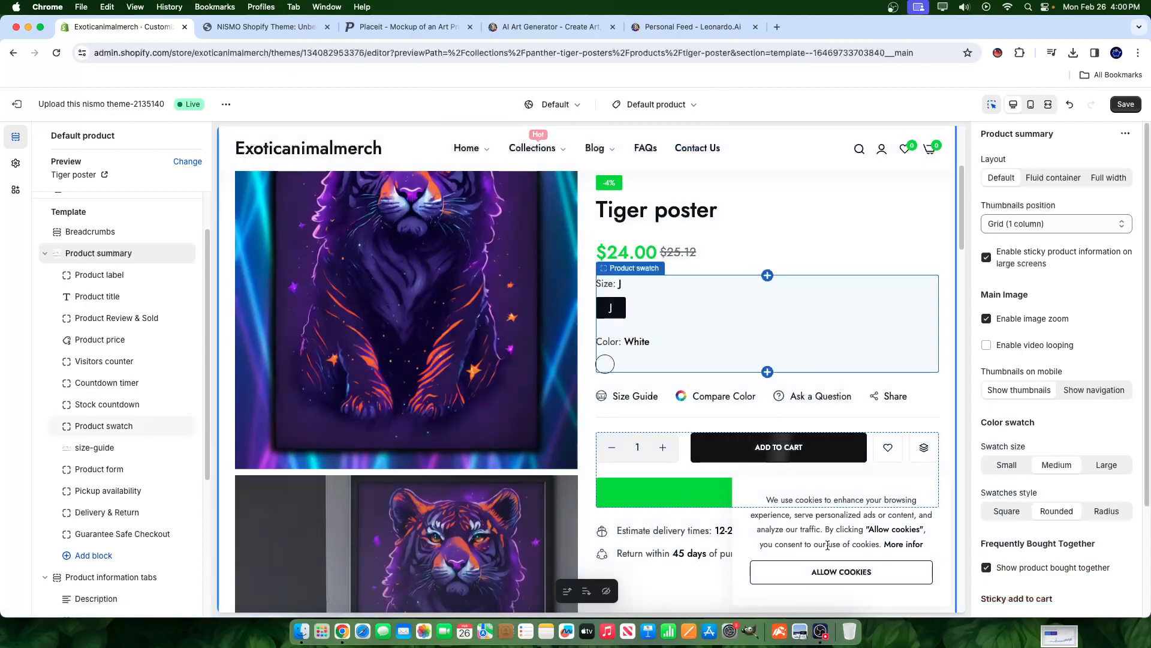
# - Accept the preview's cookie notice and dismiss the link warning message
pyautogui.click(841, 572)
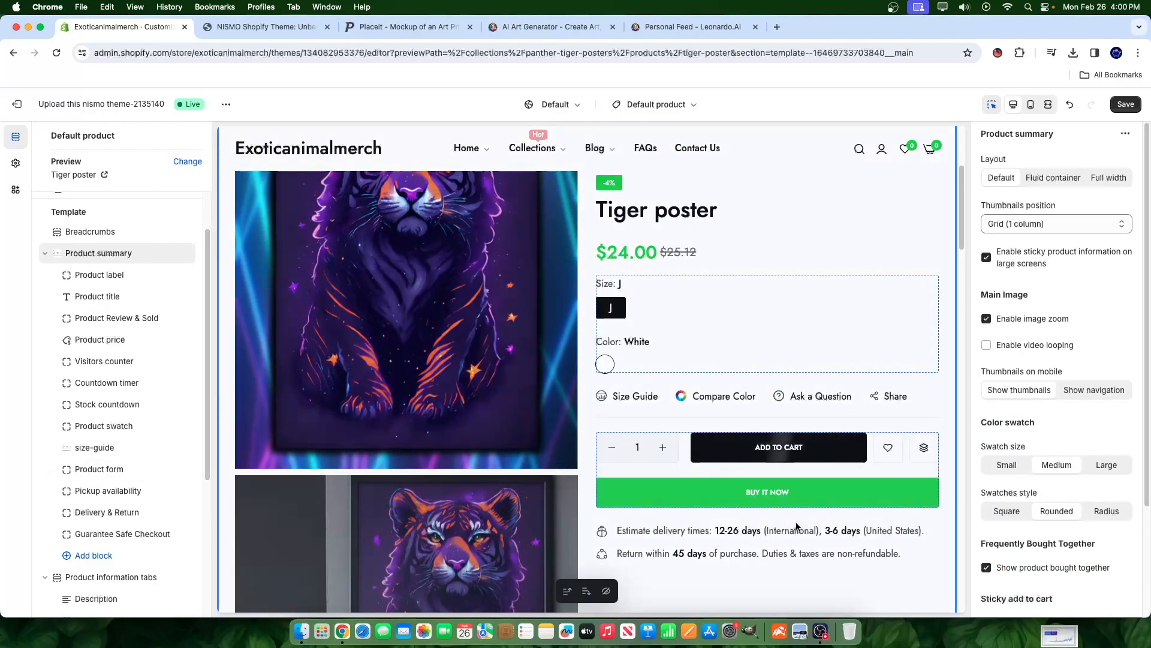
pyautogui.click(823, 406)
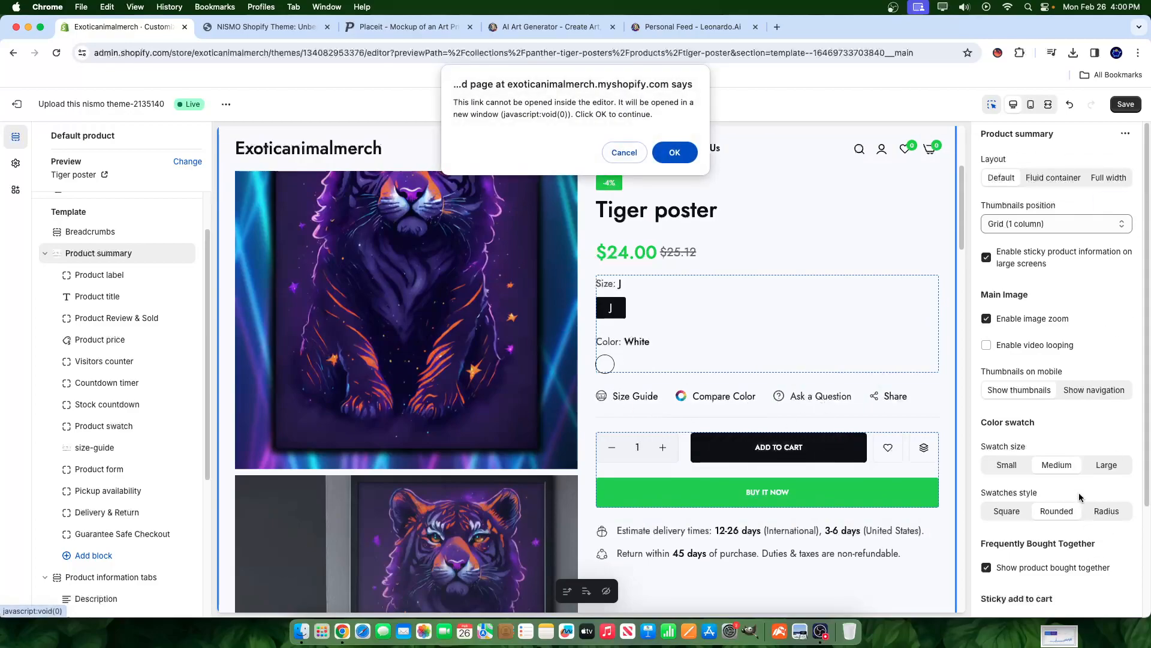
pyautogui.click(618, 151)
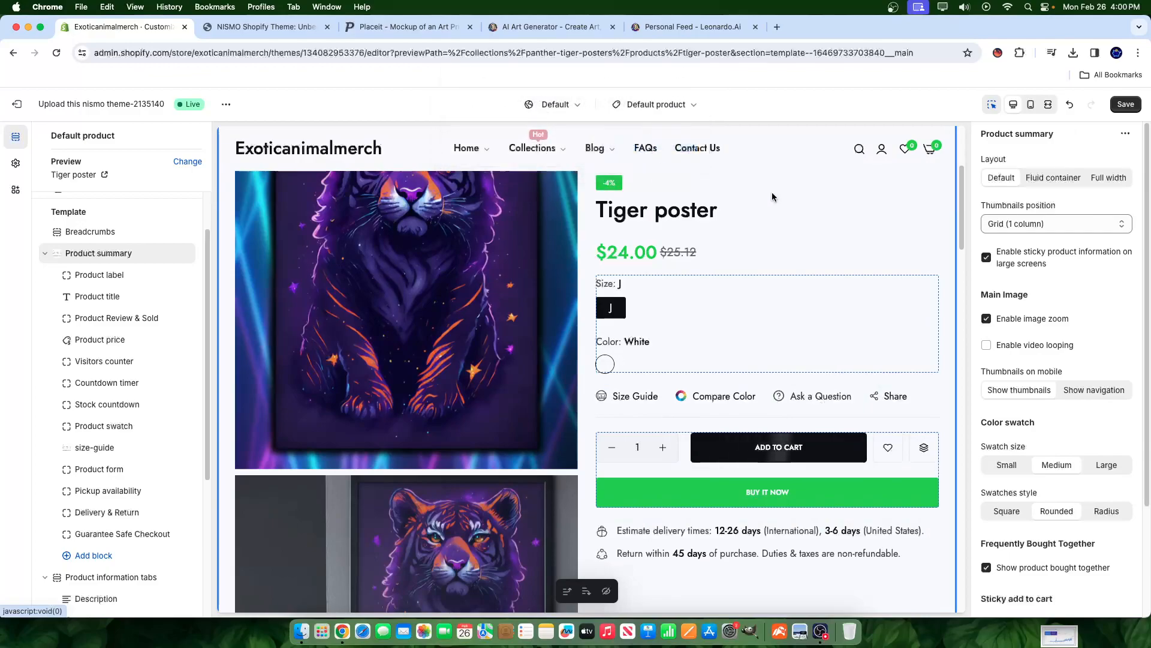
pyautogui.scroll(-3, 1050, 363)
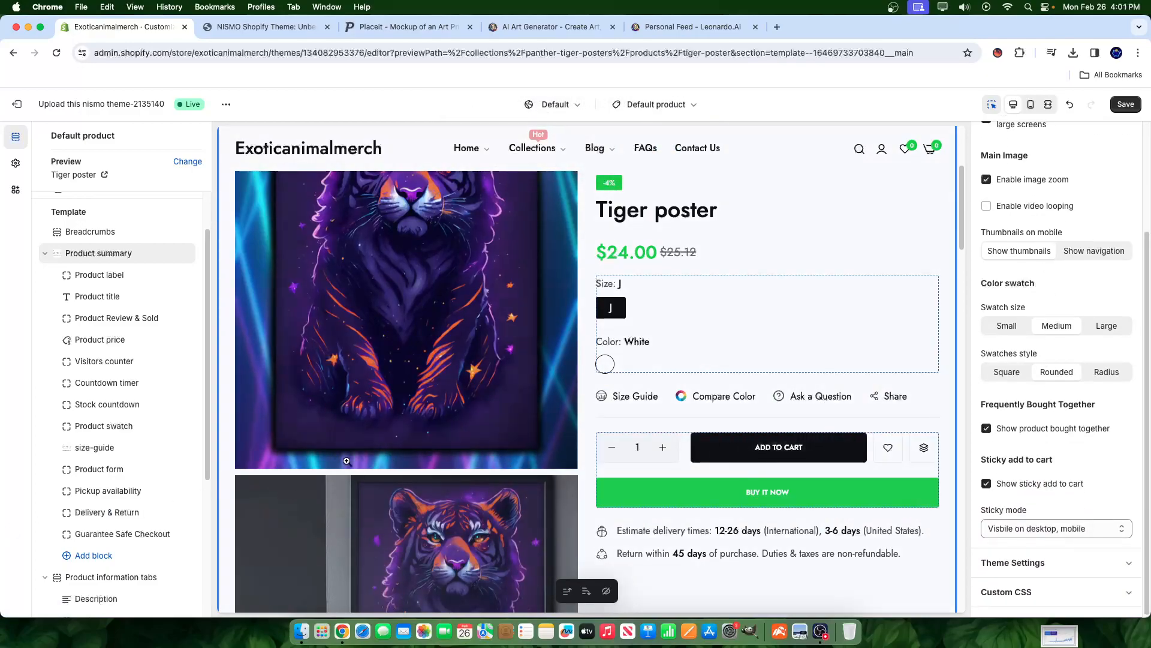
pyautogui.scroll(4, 732, 427)
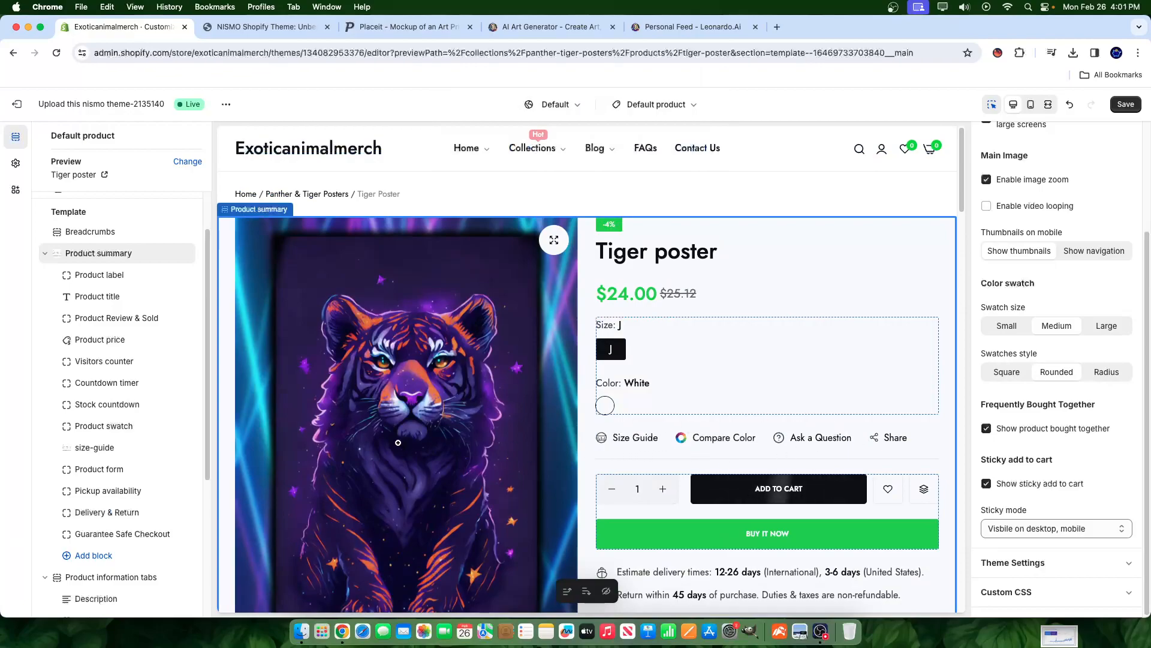
# - Save the product template changes, then select the Home menu link block
pyautogui.click(1125, 104)
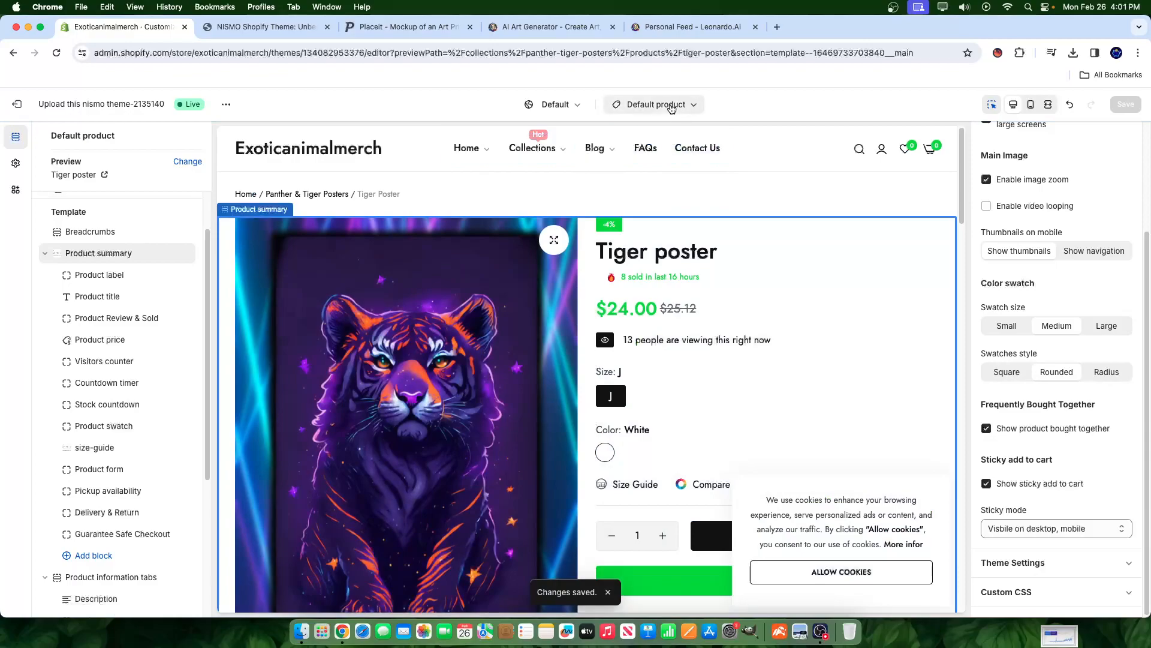
pyautogui.click(645, 104)
pyautogui.scroll(2, 660, 337)
pyautogui.click(780, 312)
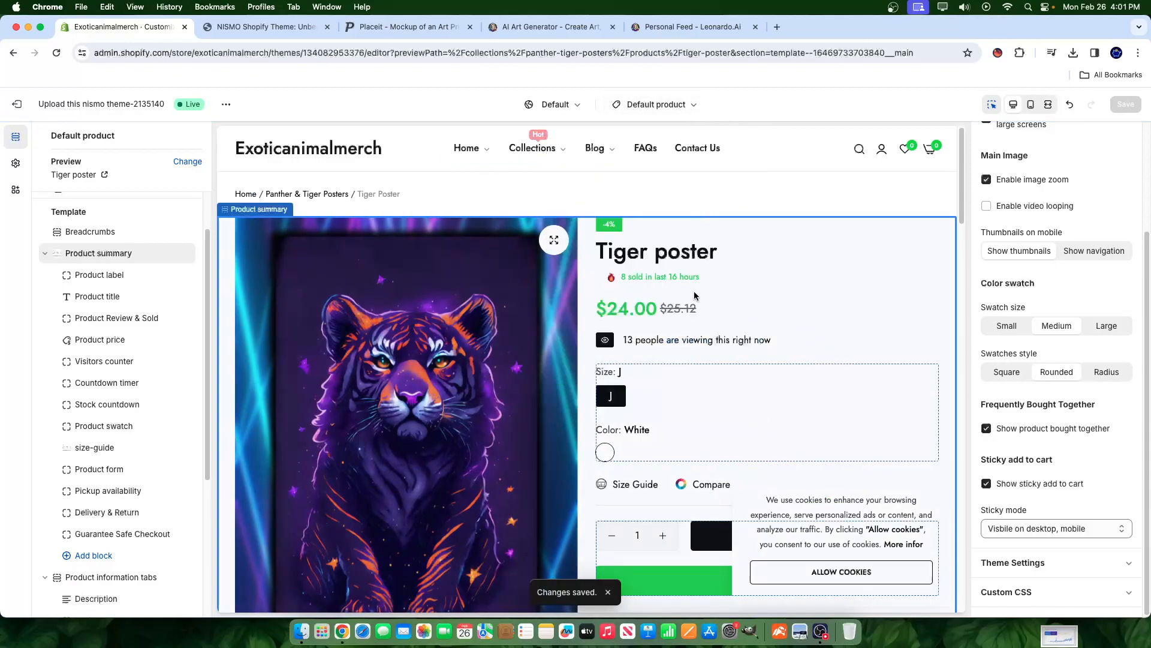
pyautogui.click(474, 158)
# - Switch the theme editor preview to the home page and scroll through it
pyautogui.click(820, 632)
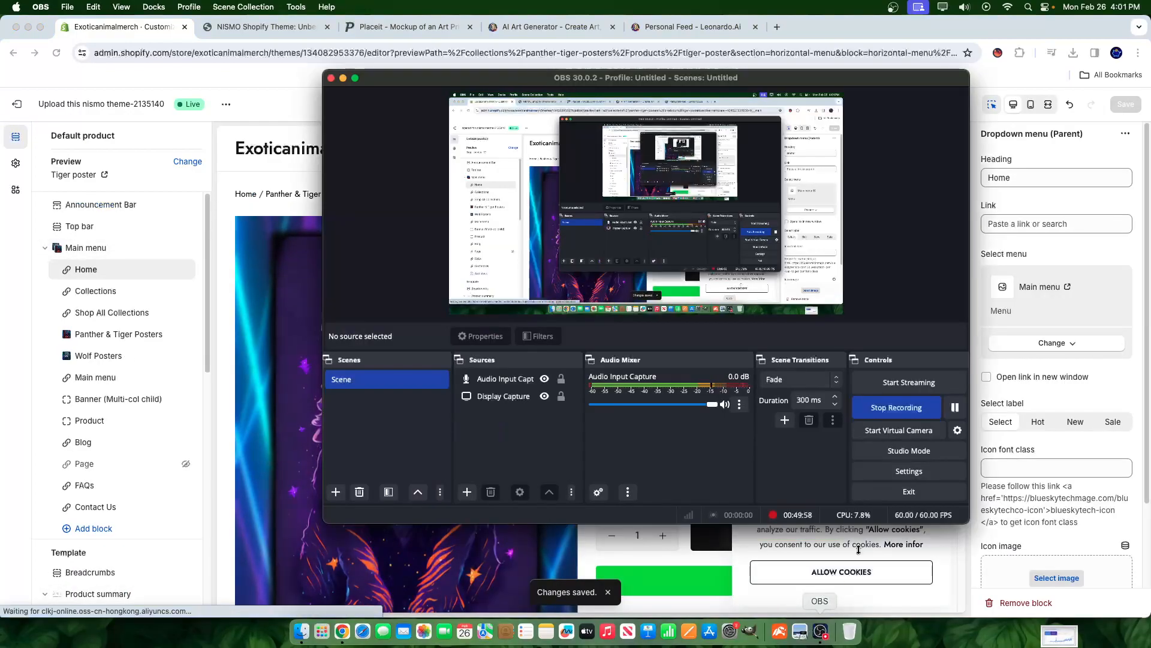
pyautogui.click(953, 560)
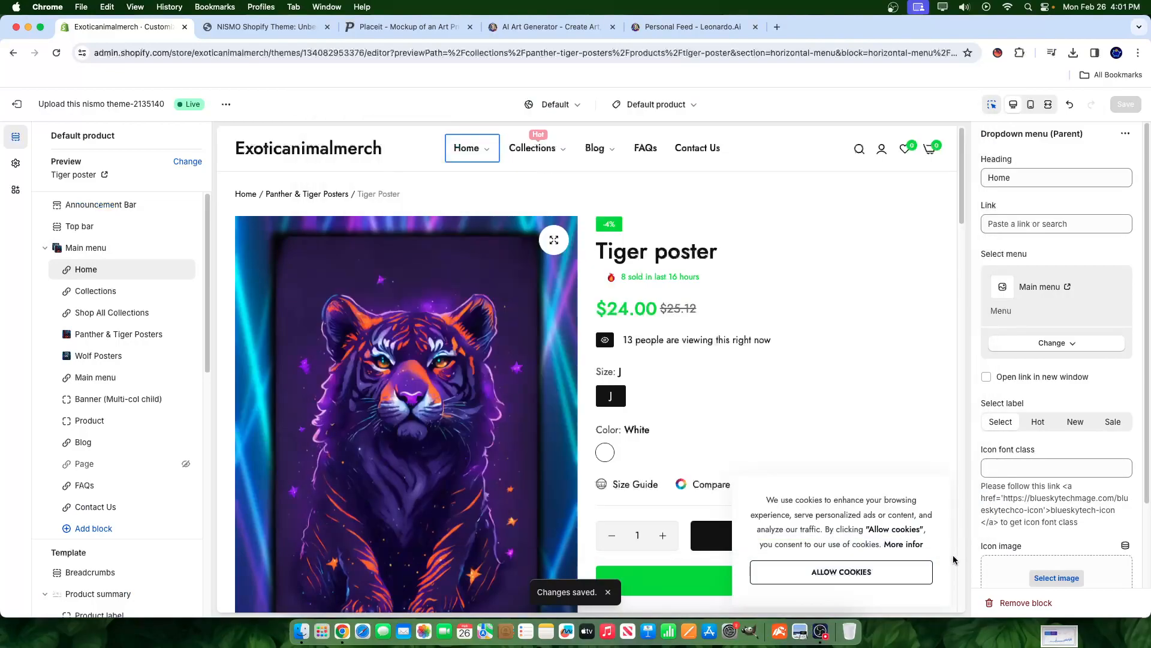
pyautogui.scroll(-2, 530, 376)
pyautogui.moveTo(479, 153)
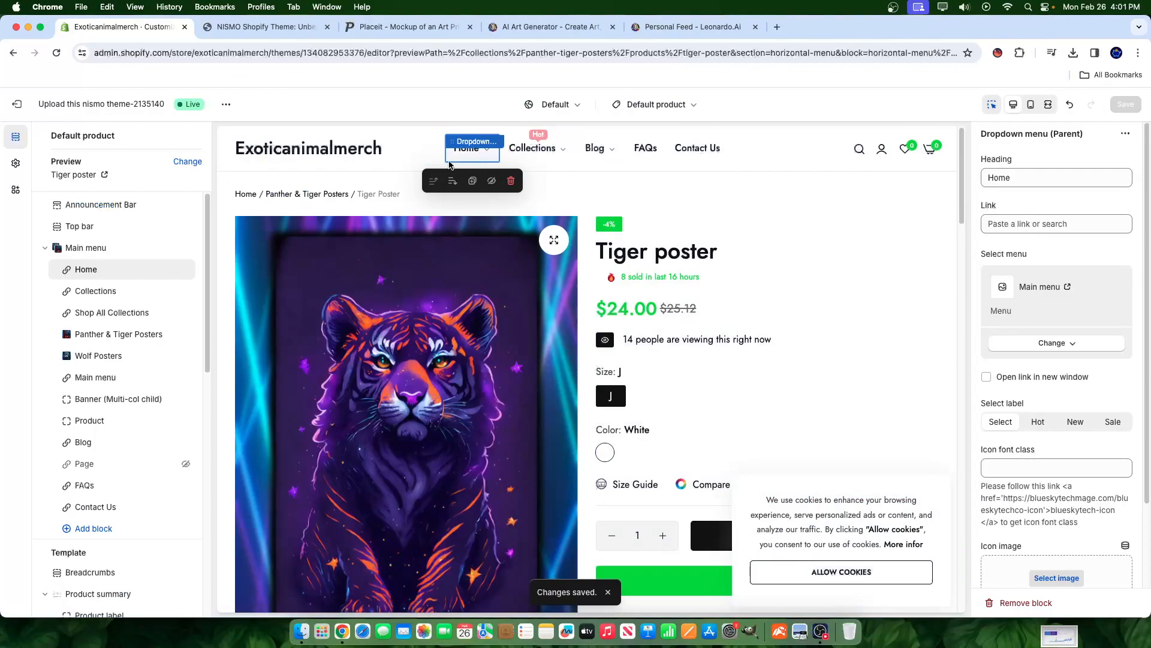
pyautogui.click(291, 157)
pyautogui.scroll(-15, 625, 261)
pyautogui.scroll(-10, 536, 247)
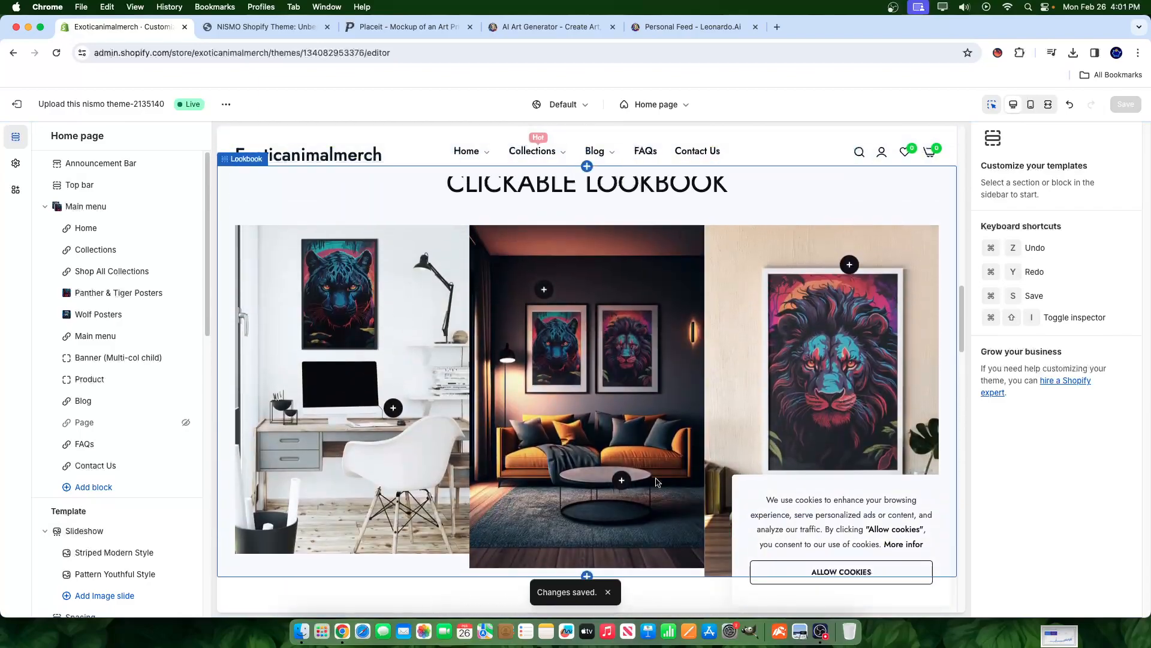
pyautogui.scroll(-10, 596, 512)
pyautogui.scroll(-15, 568, 525)
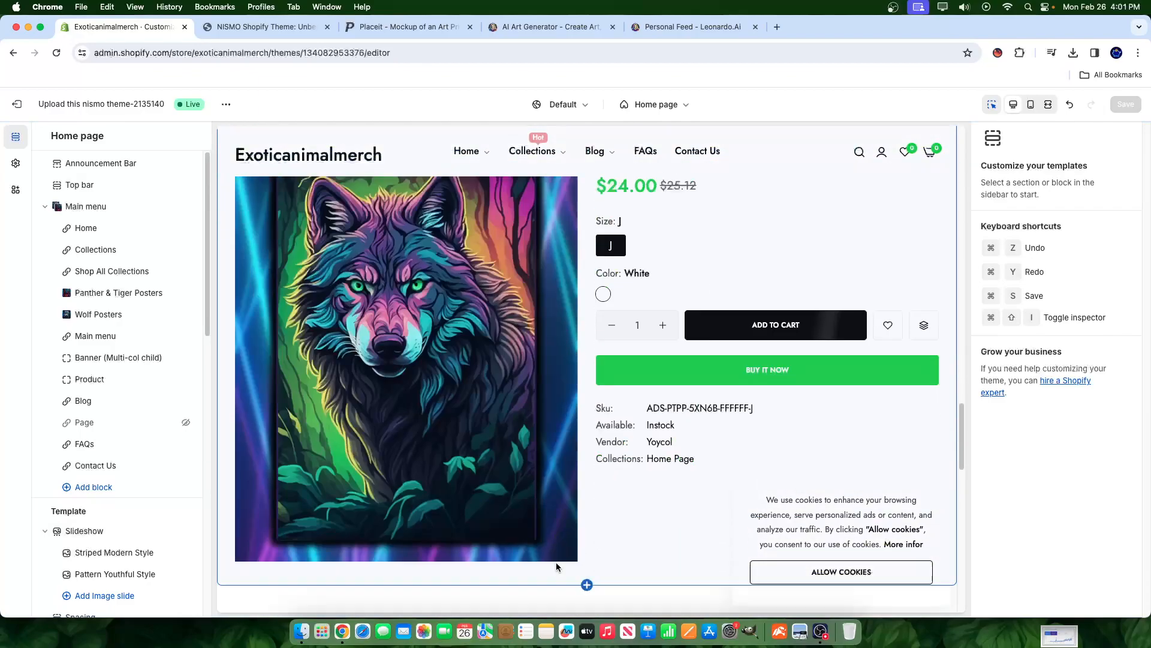
pyautogui.scroll(20, 729, 344)
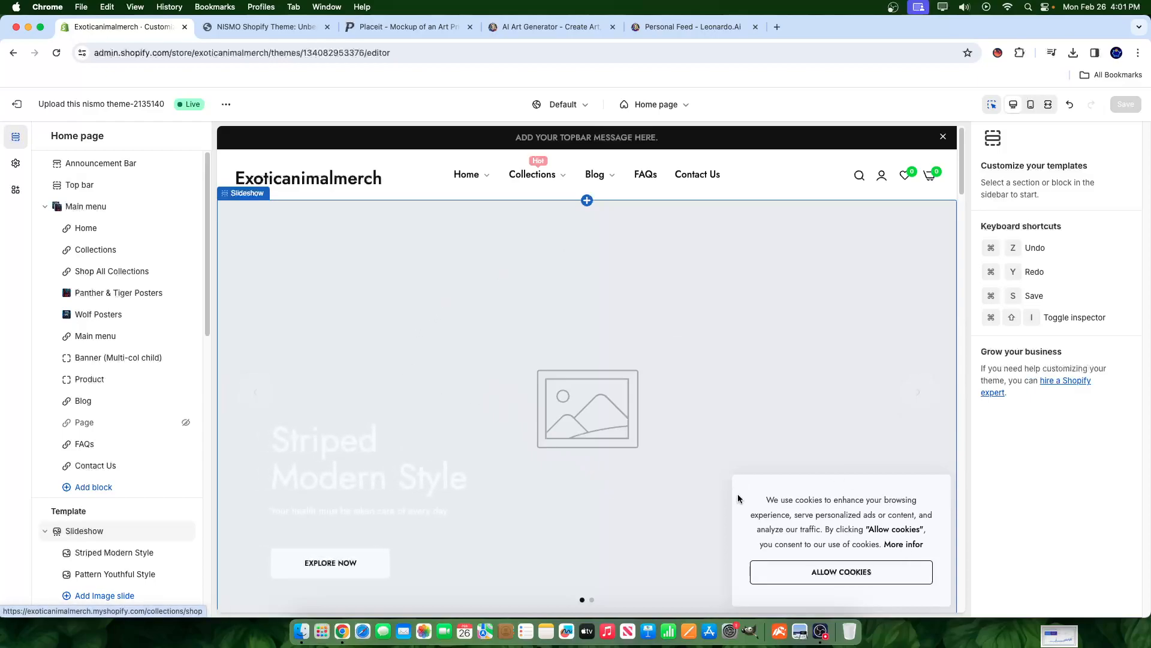
# - Accept the home page cookie notice, then move through Placeit to the NISMO Shopify Theme tab
pyautogui.click(841, 571)
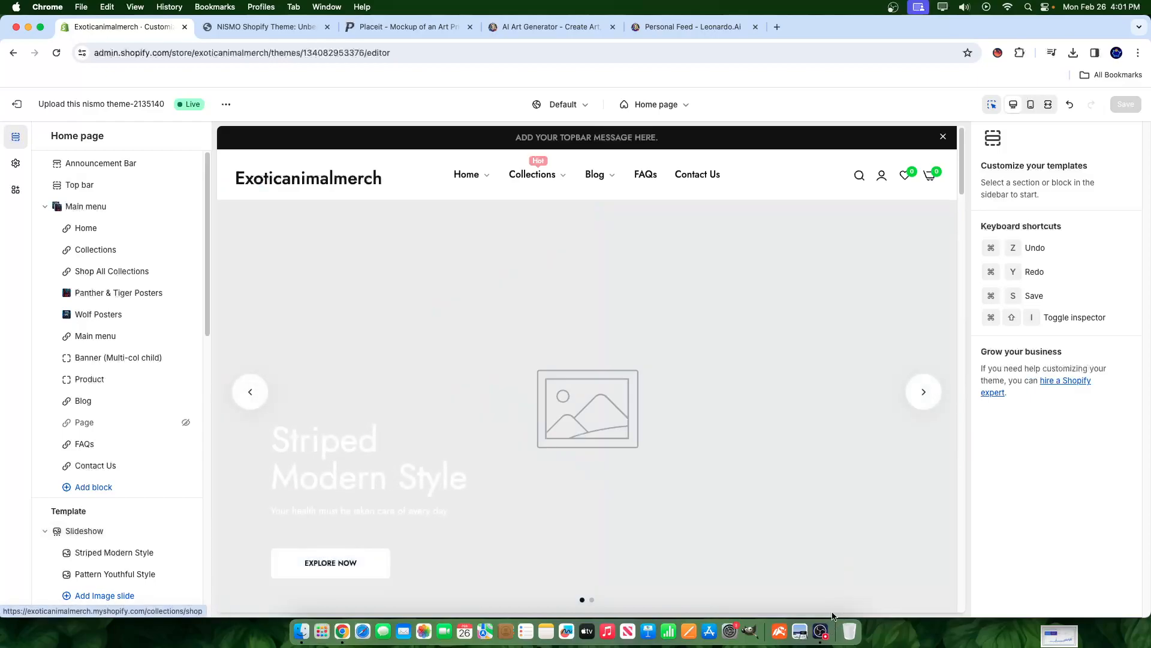
pyautogui.click(822, 631)
pyautogui.click(724, 553)
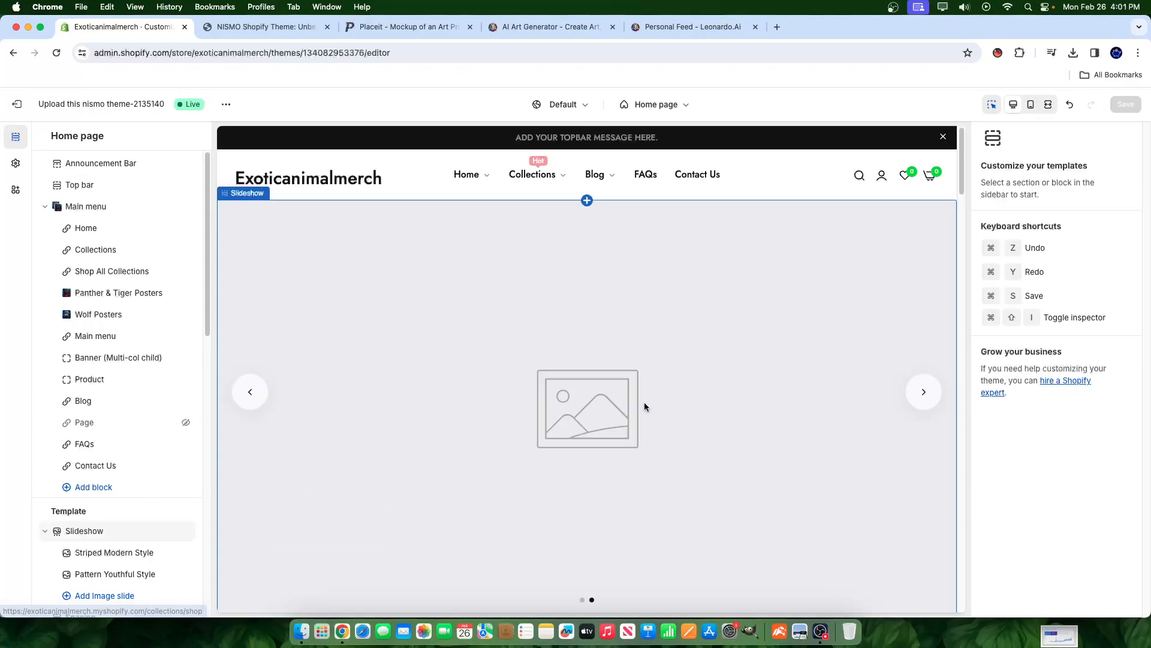
pyautogui.click(408, 26)
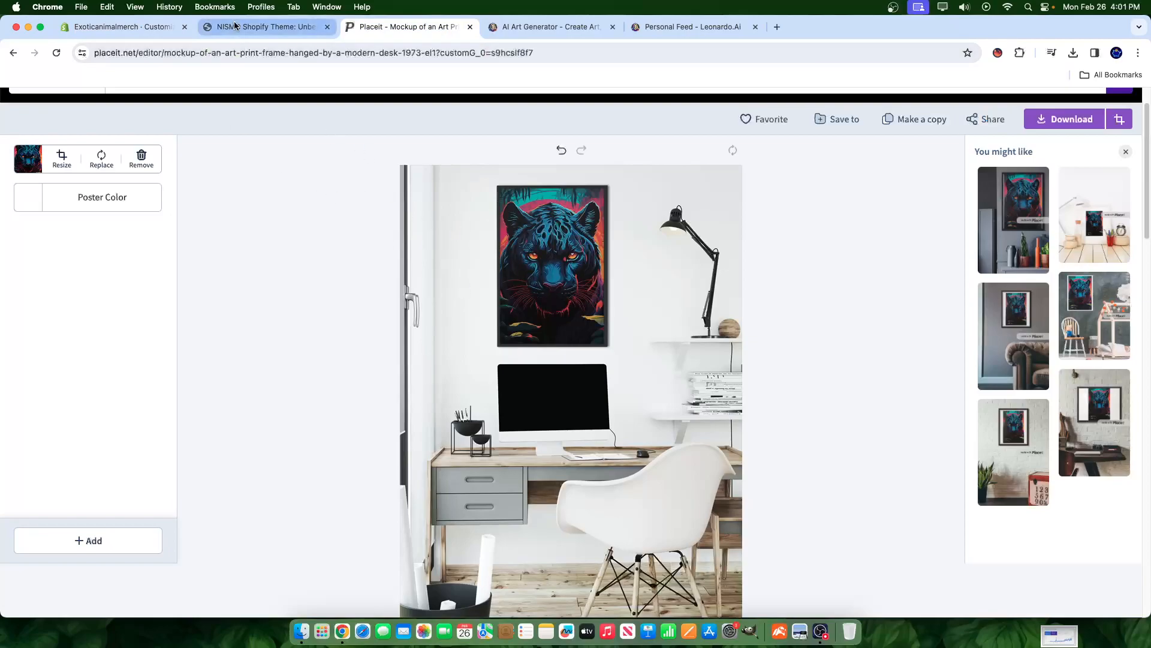
pyautogui.click(264, 27)
pyautogui.scroll(-10, 589, 406)
pyautogui.scroll(15, 589, 406)
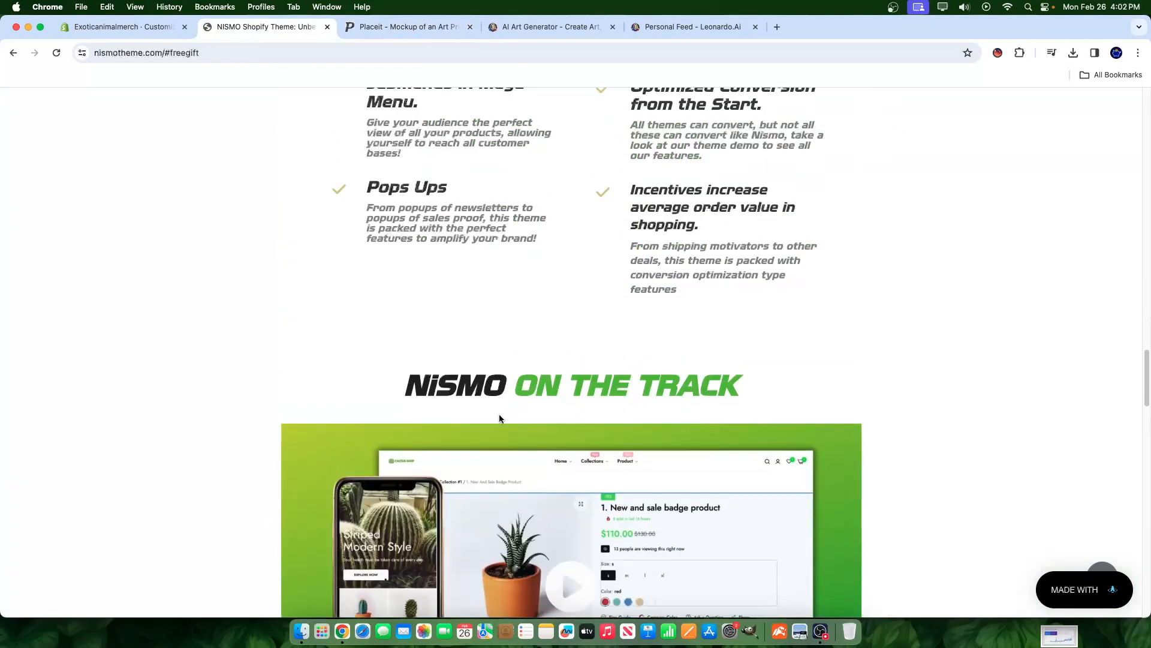